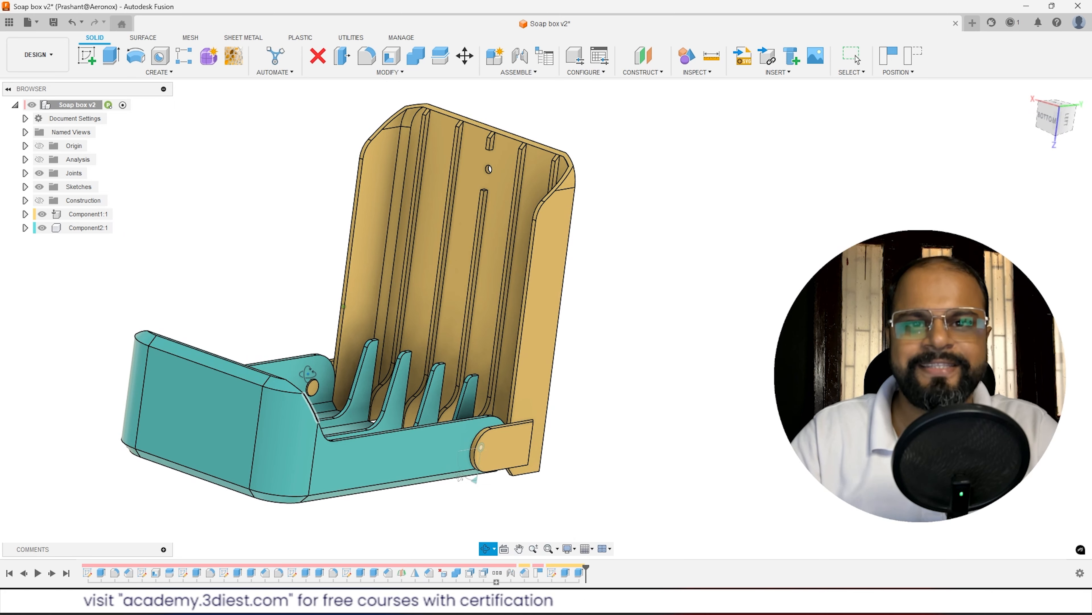
Examine the finished soap box model from several angles, including the hinged front tray and the ribbed back.
shift+middle_drag(308, 373, 317, 346)
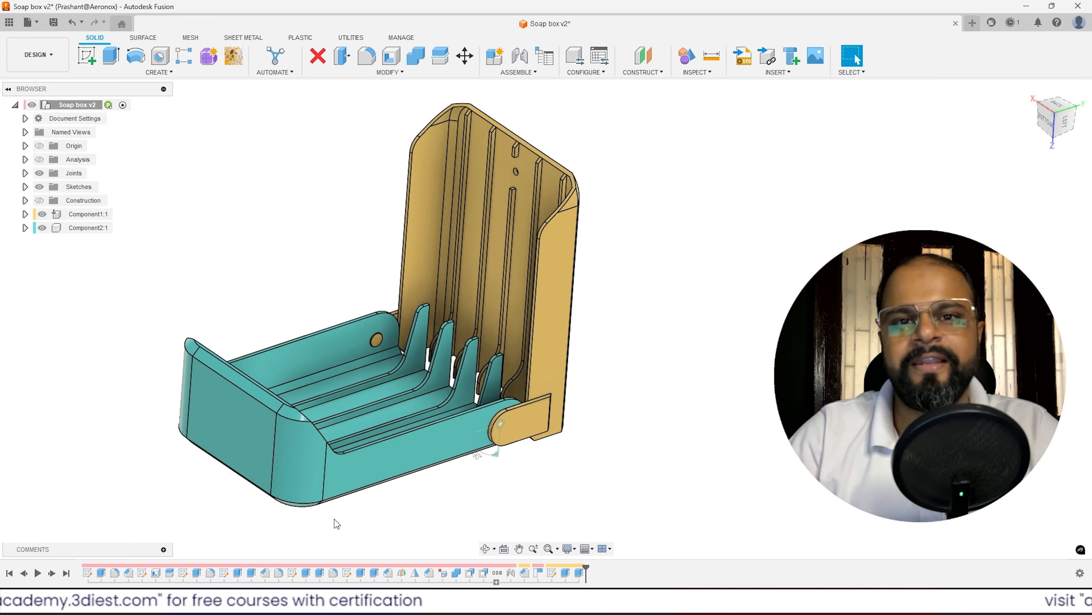
drag(313, 437, 350, 481)
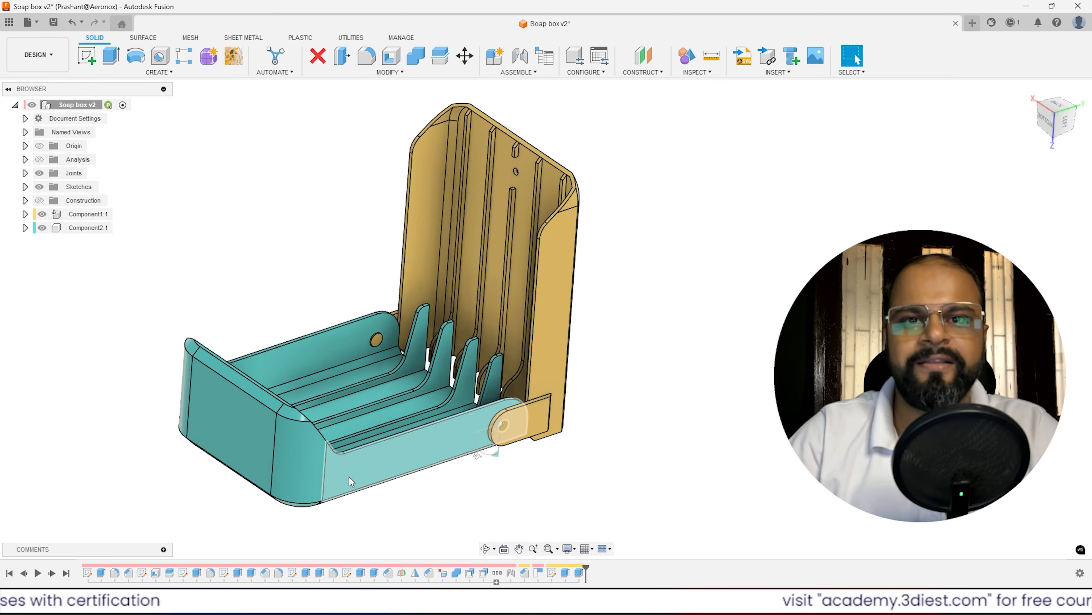
scroll(362, 487, down, 1)
scroll(393, 424, up, 3)
drag(289, 506, 374, 390)
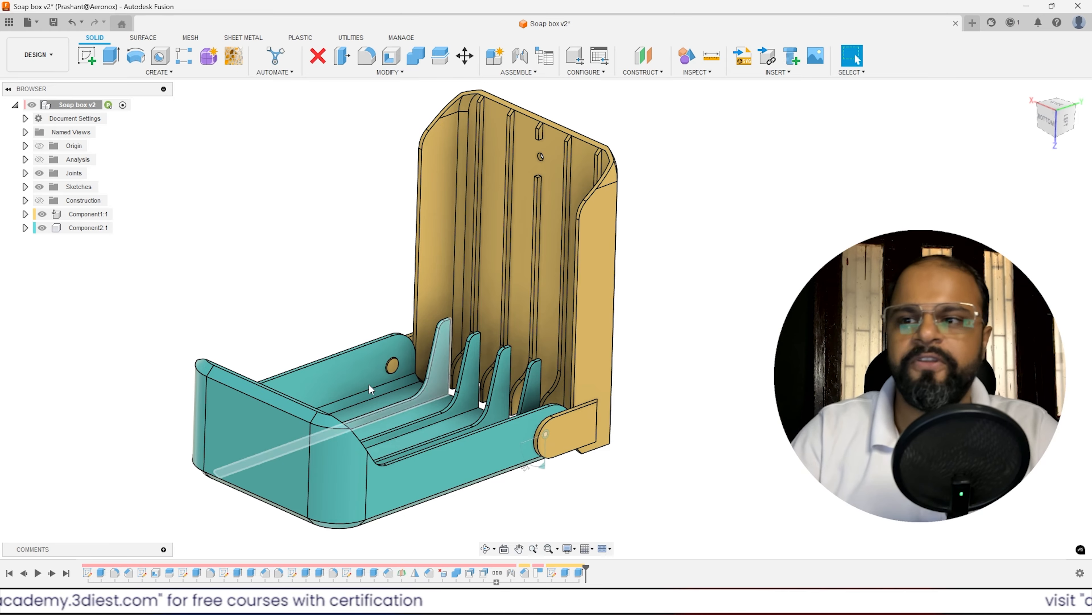
mouse_move(369, 385)
shift+middle_down()
mouse_move(529, 387)
mouse_move(369, 399)
shift+middle_up()
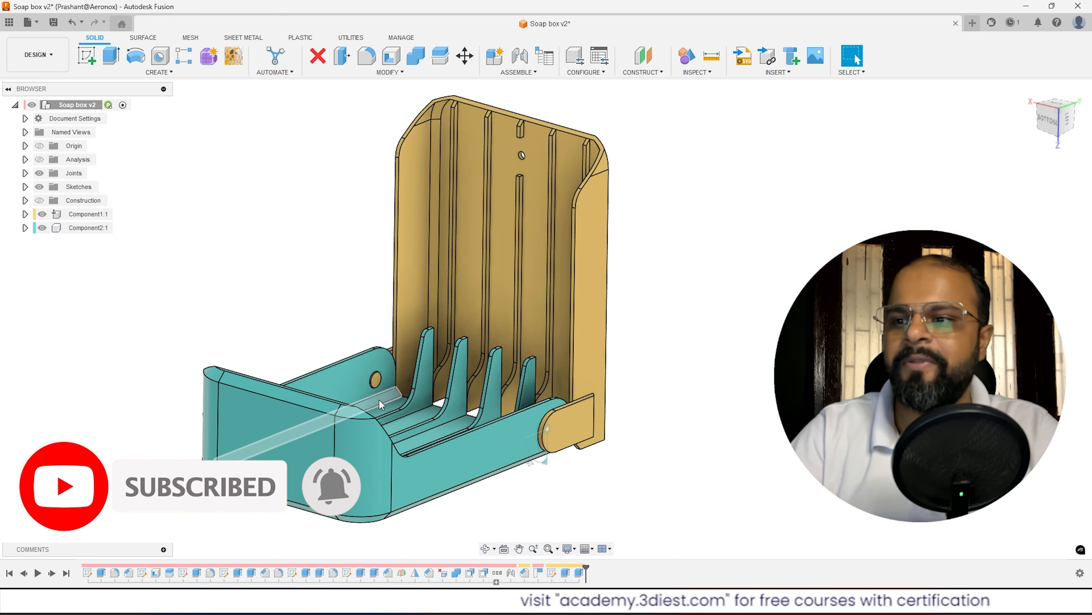
mouse_move(380, 435)
shift+middle_down()
mouse_move(350, 387)
mouse_move(379, 450)
mouse_move(369, 448)
shift+middle_up()
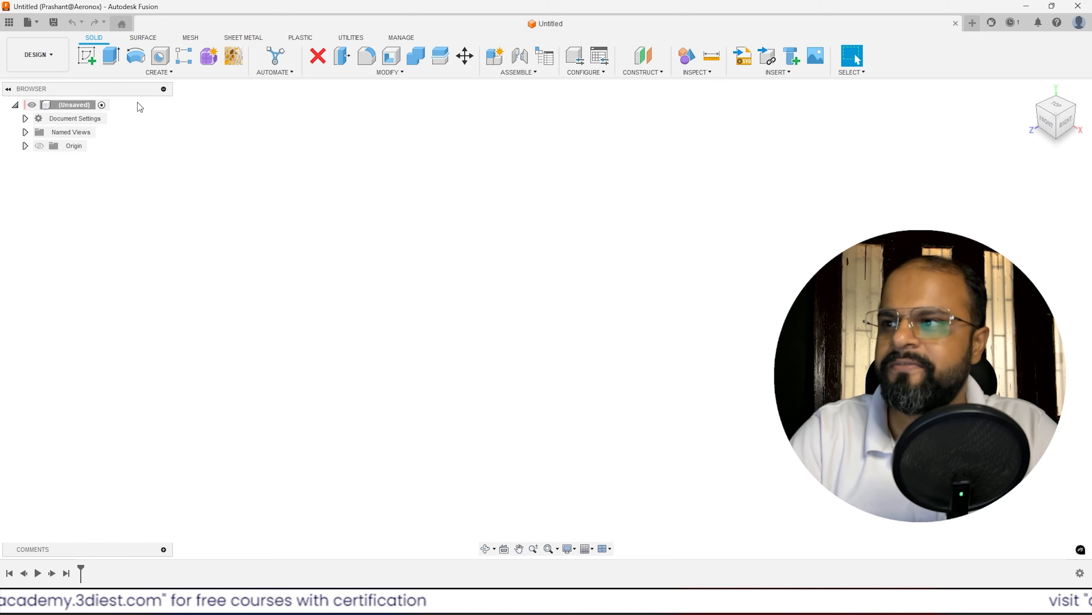
Save the new design as "Soap box" in the Youtube Tutorial folder of the 3diest project.
click(53, 23)
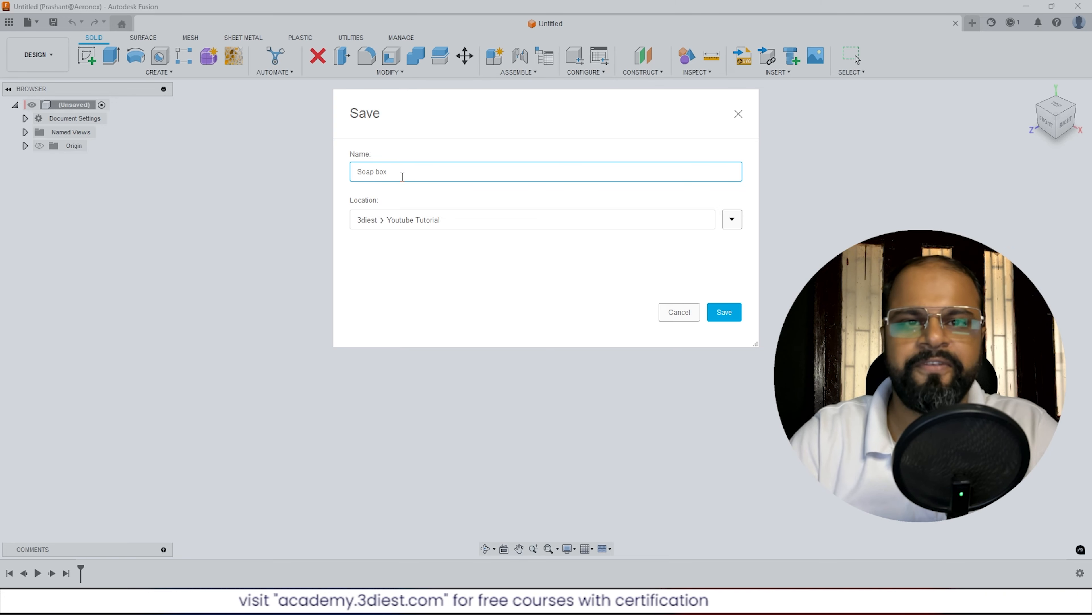
click(730, 317)
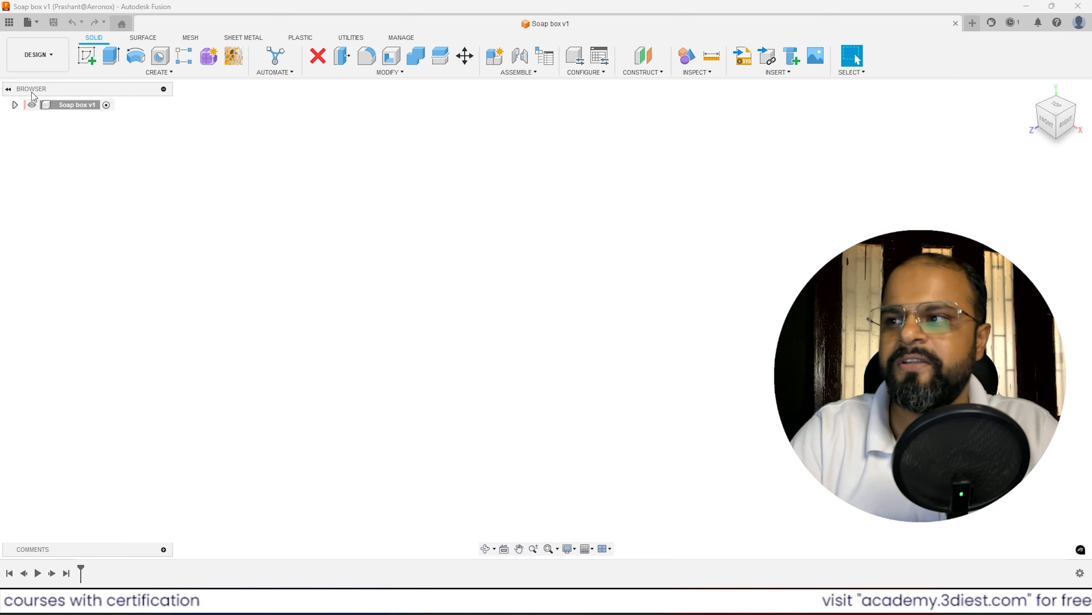
Check the document's active unit type, keep Millimeter selected and leave the unit settings without changes.
click(15, 104)
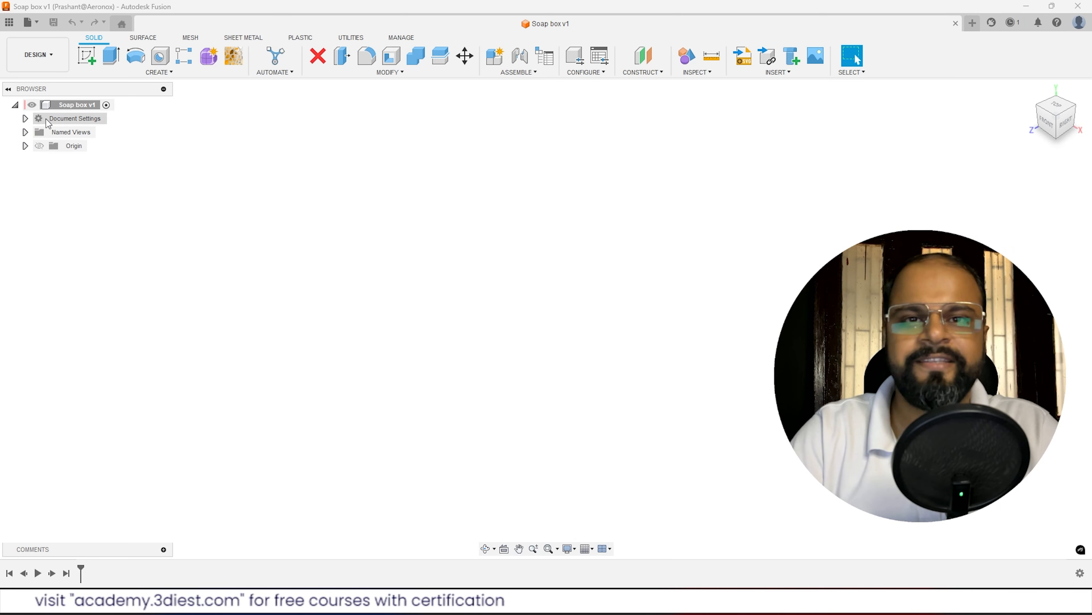
click(26, 118)
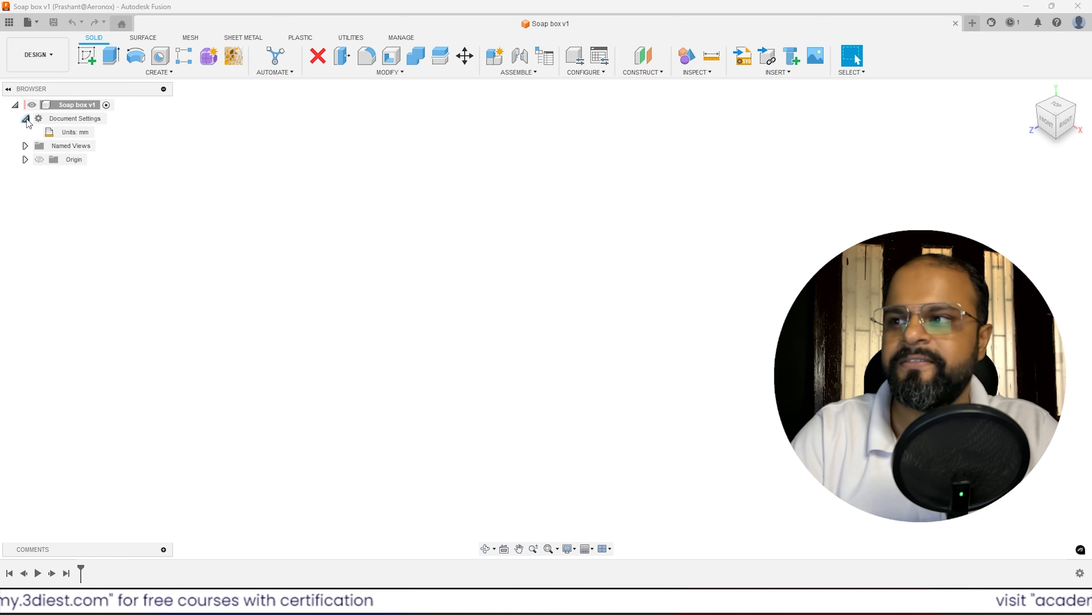
mouse_move(63, 135)
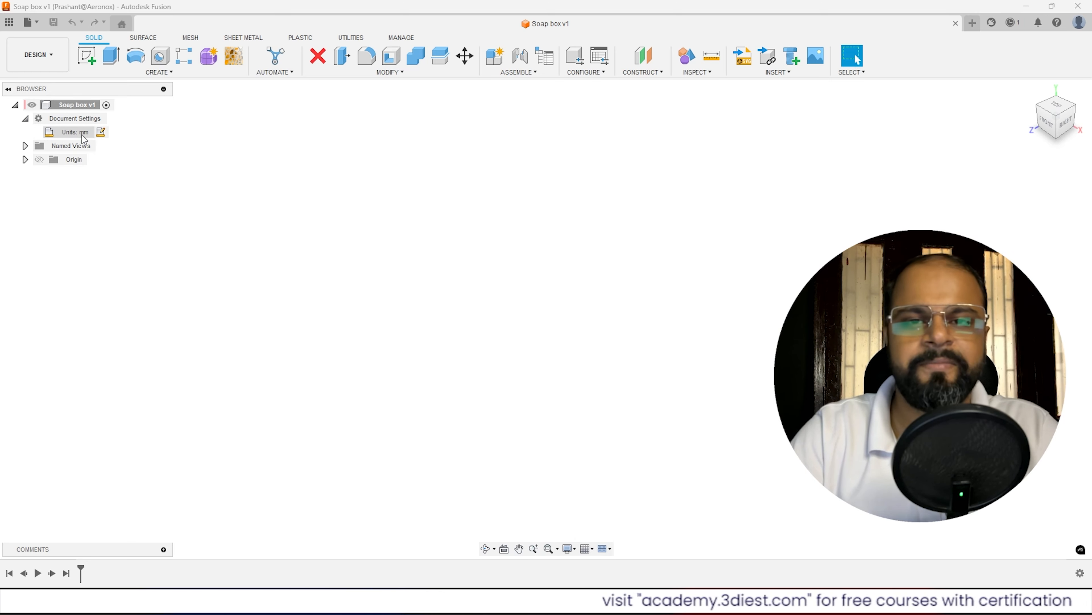
click(101, 133)
drag(1001, 165, 584, 165)
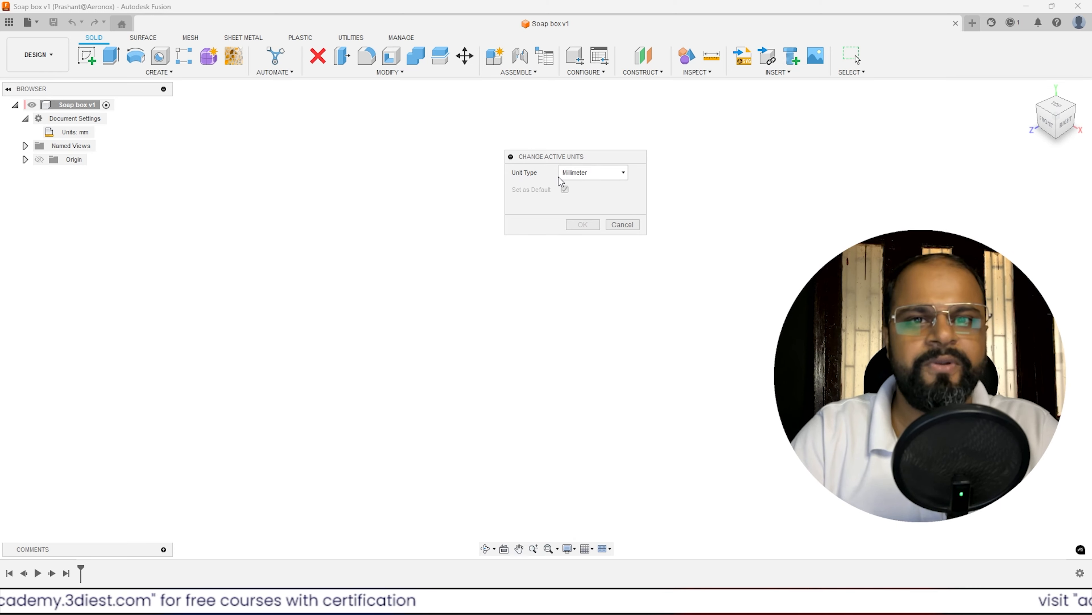
click(570, 173)
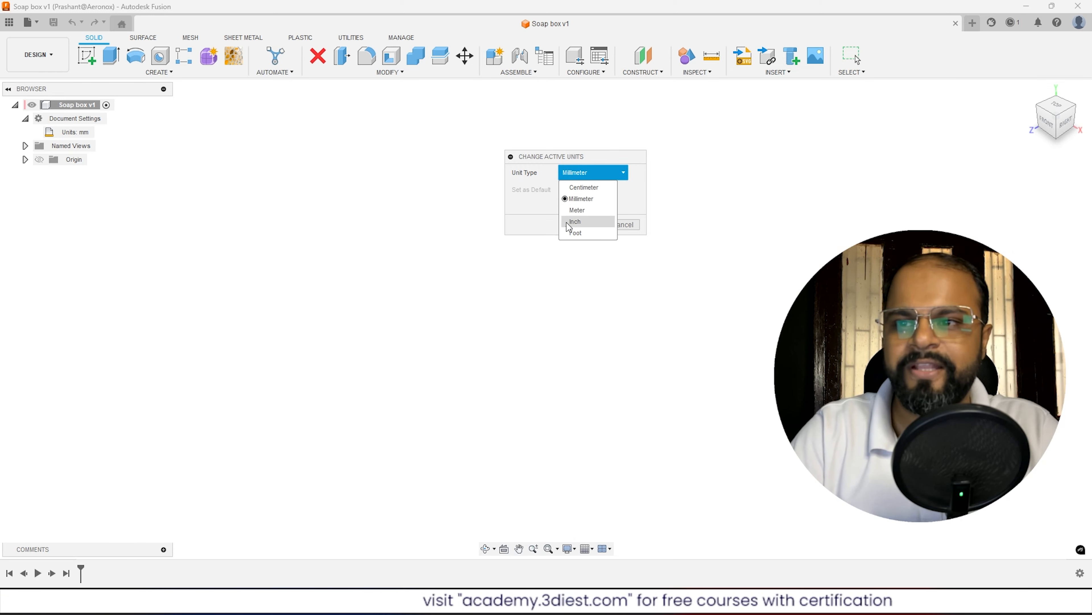
click(595, 199)
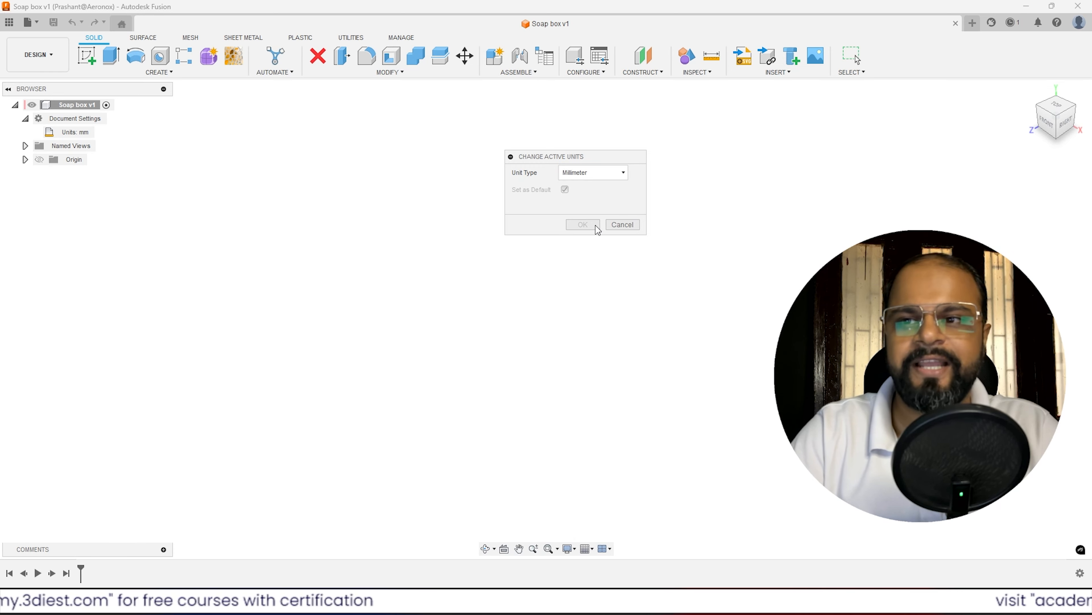
click(625, 225)
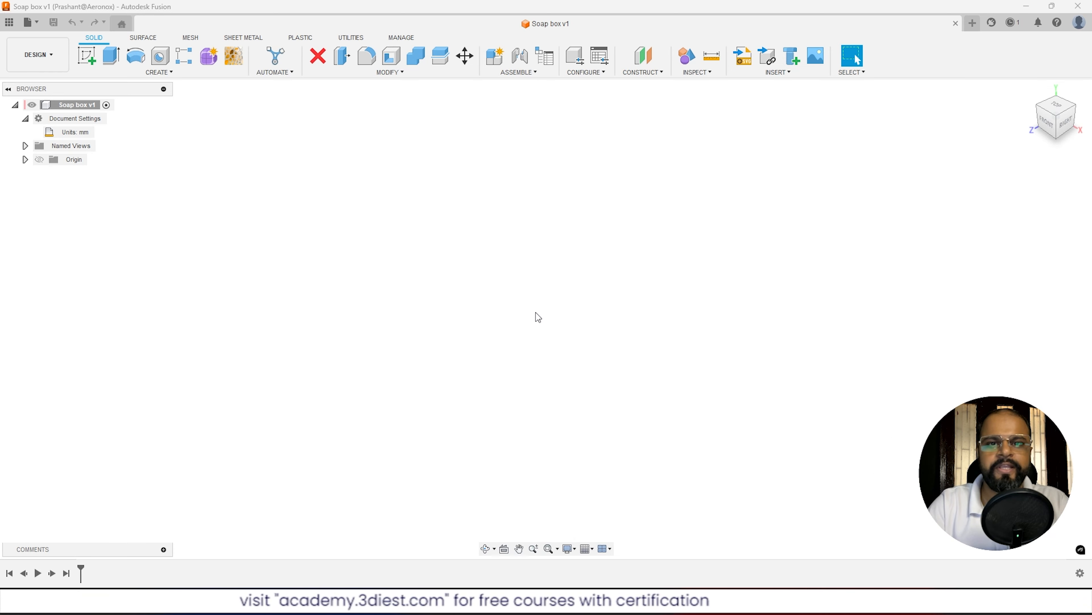
Start a sketch on the front plane and draw a center rectangle about 90 by 123 mm from the origin.
click(92, 55)
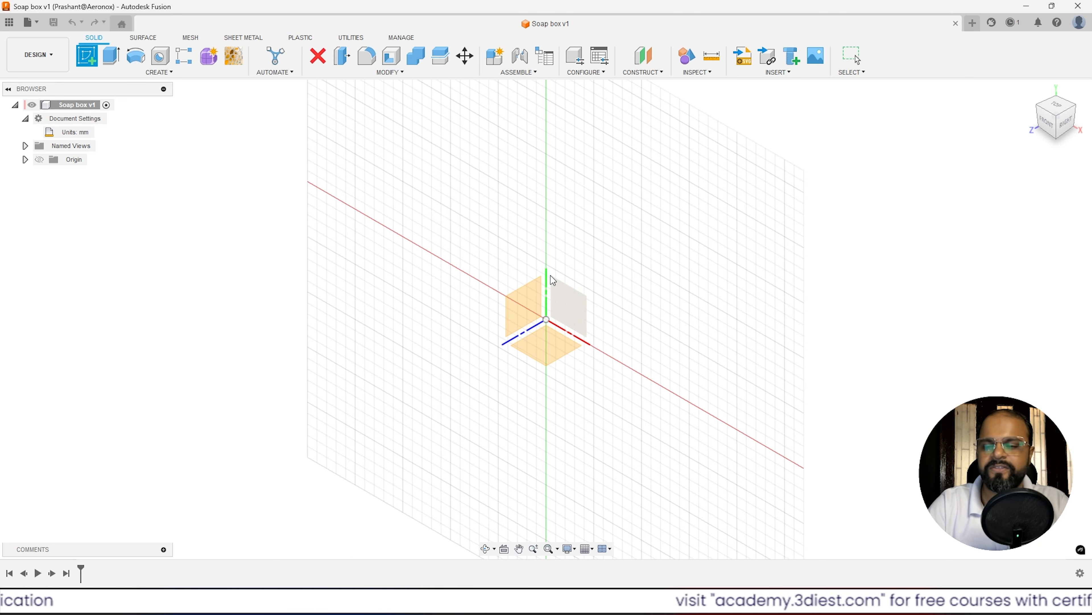
click(572, 313)
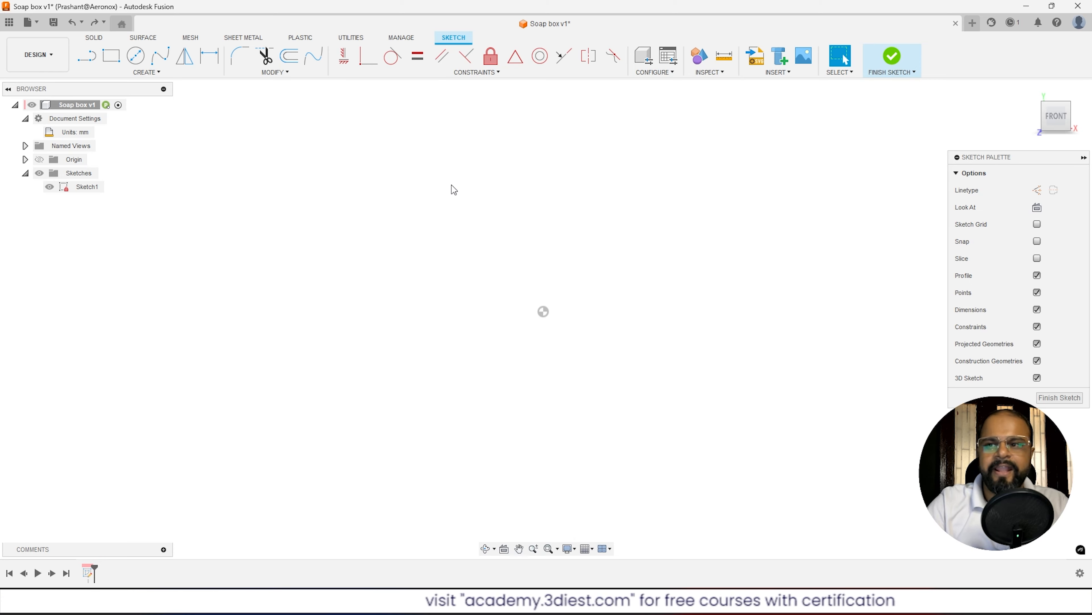
click(172, 73)
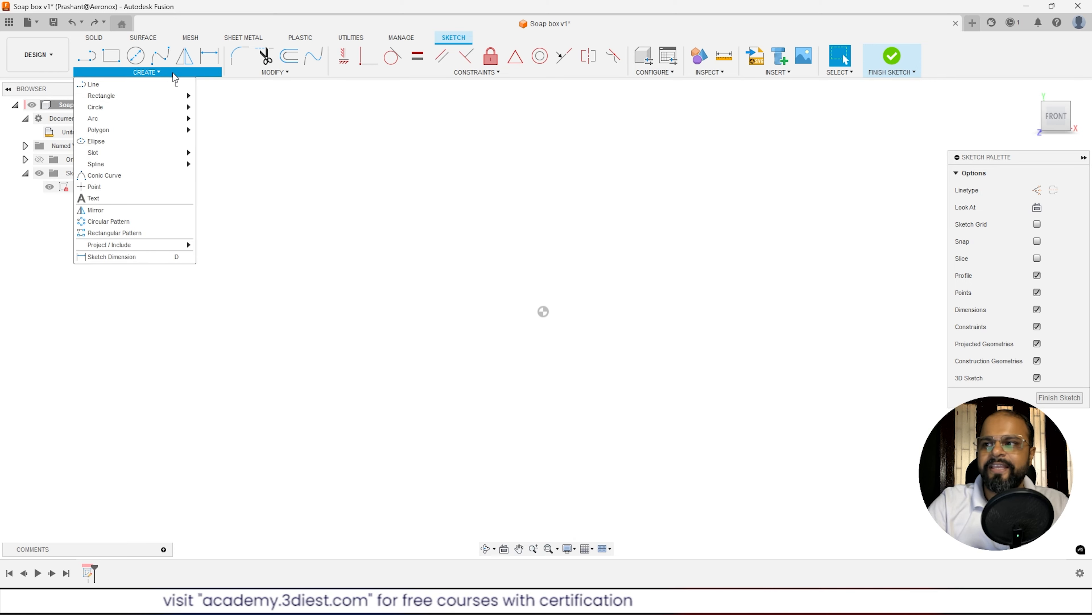
mouse_move(168, 97)
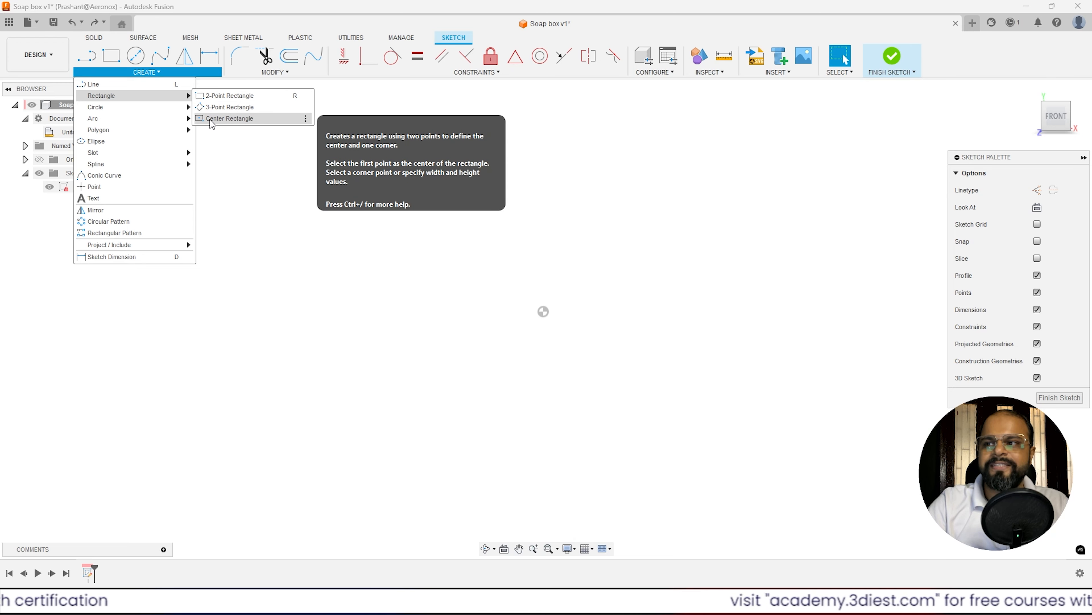
click(238, 123)
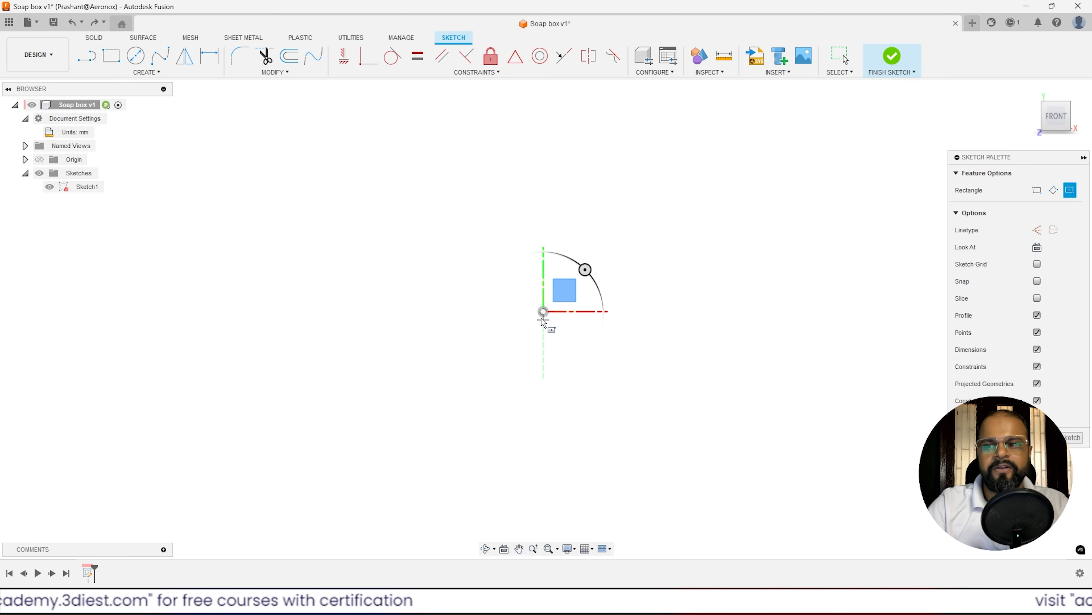
click(544, 318)
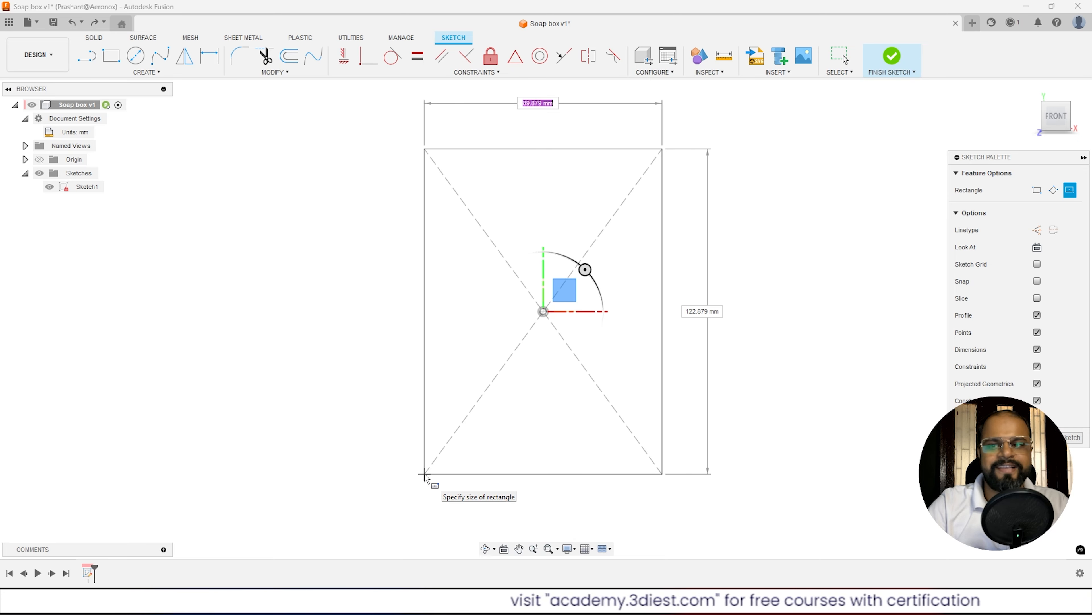
click(424, 475)
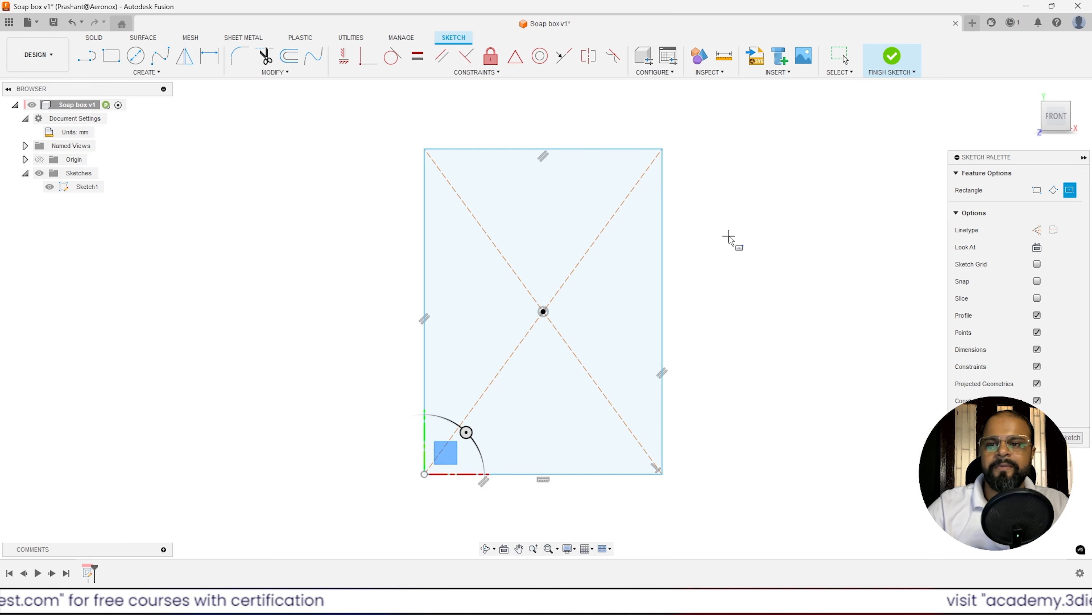
key(Escape)
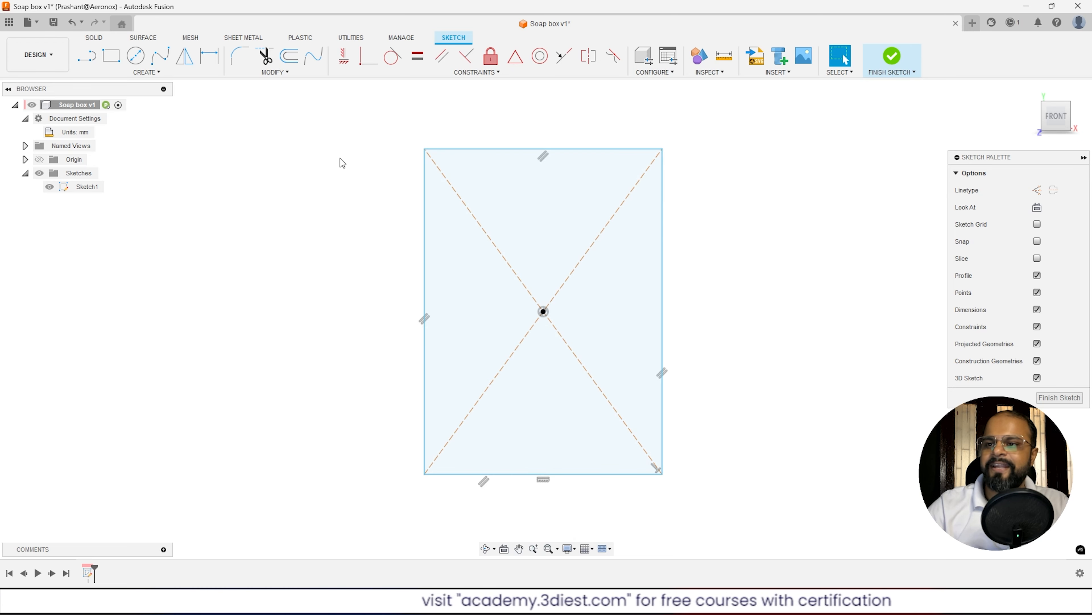
Dimension the rectangle's top edge and set its width to 85 mm.
click(209, 60)
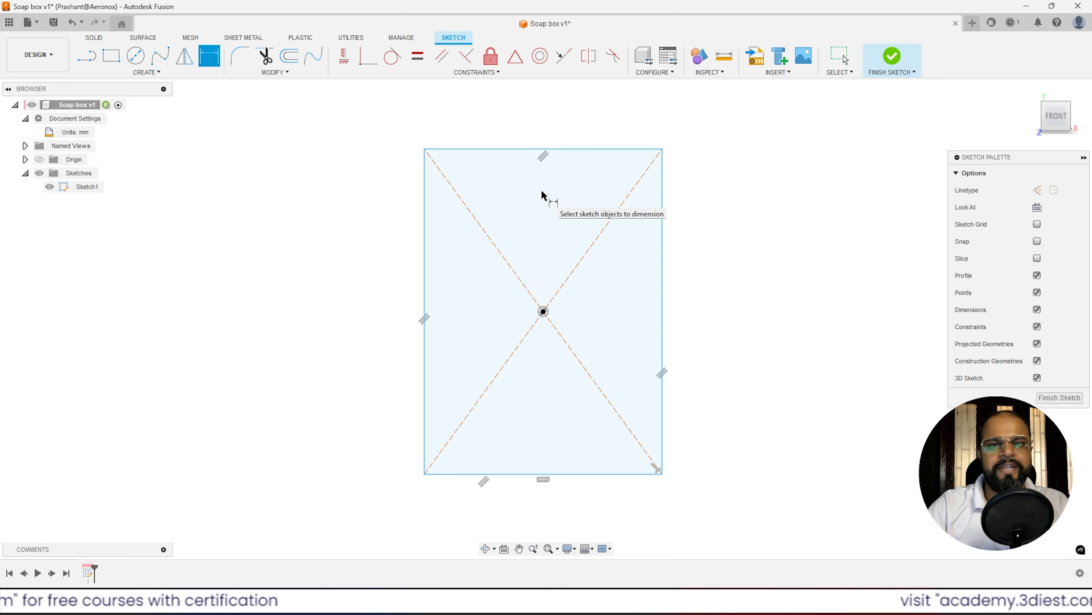
click(572, 149)
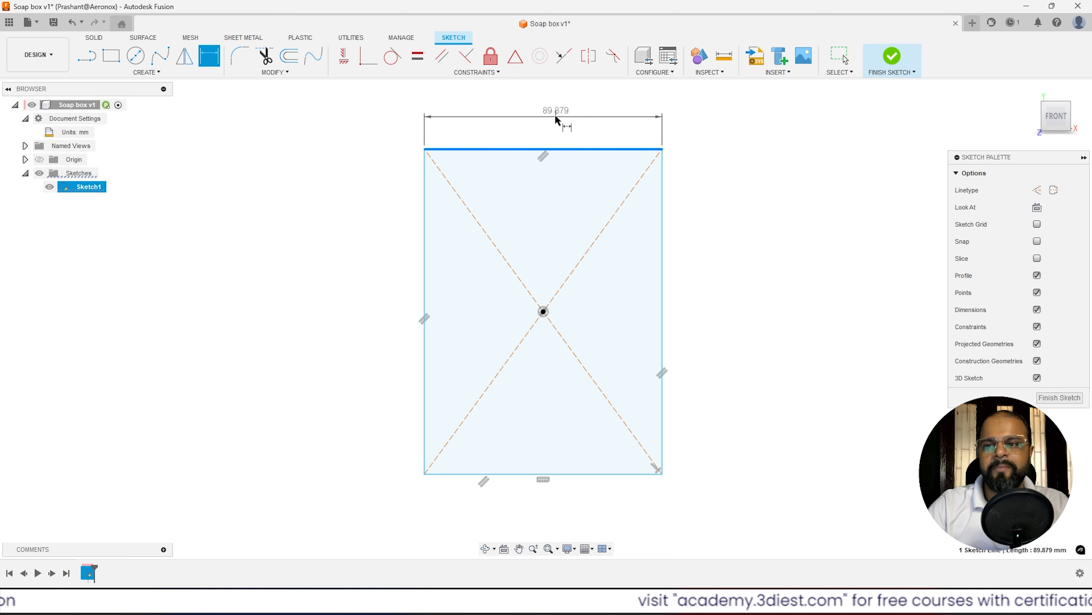
click(555, 111)
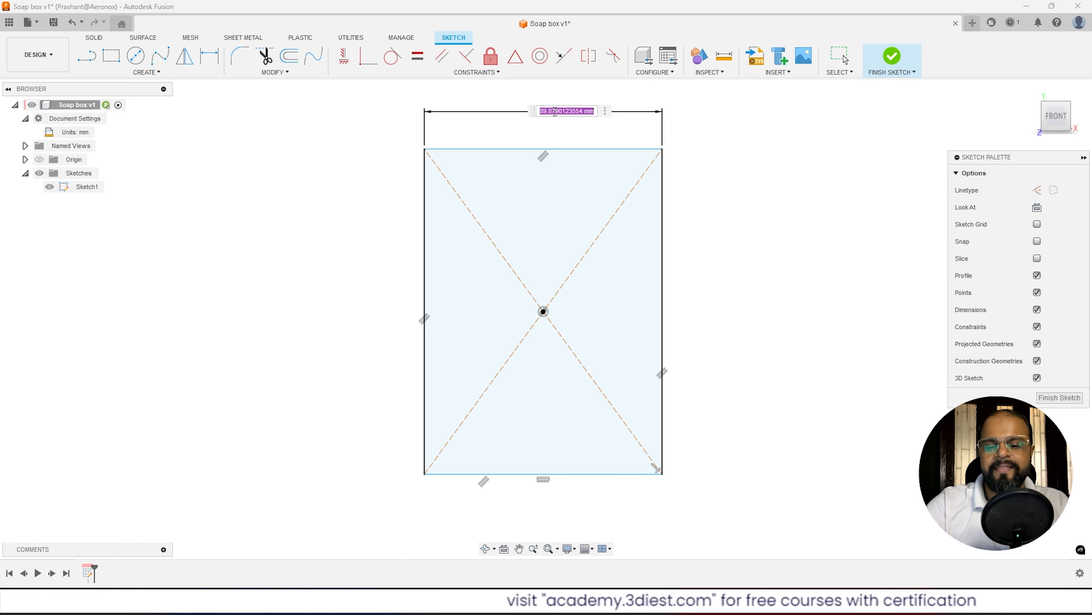
text(85)
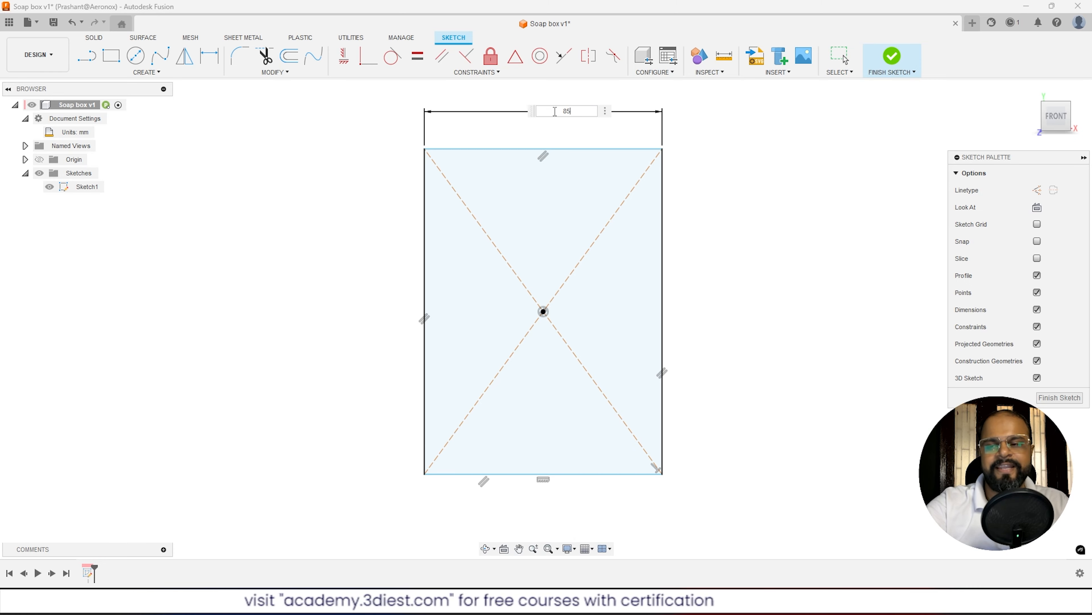
key(Return)
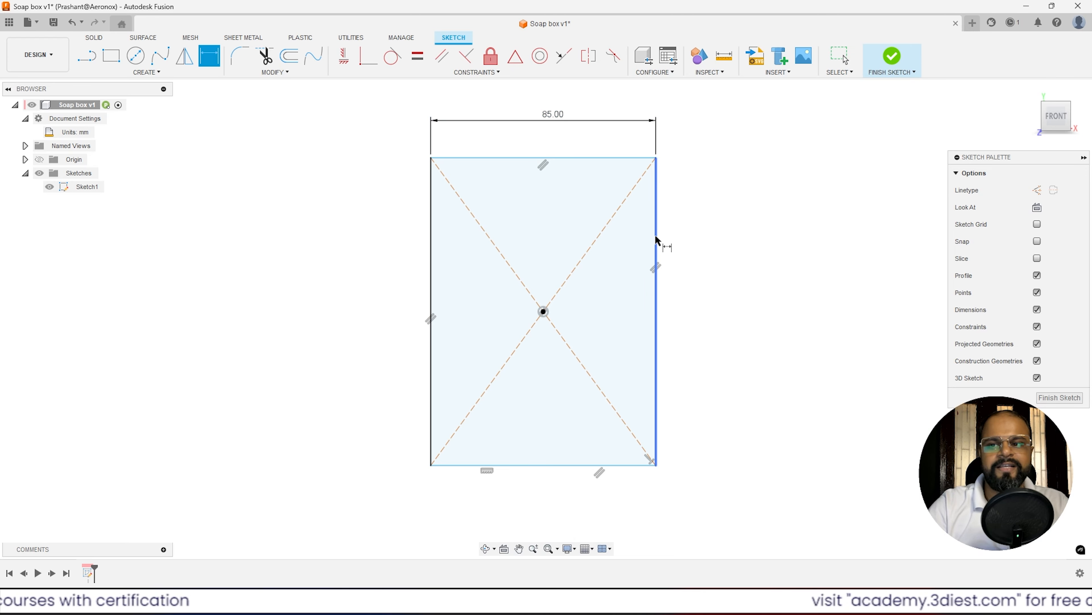
Dimension the rectangle's vertical side, set its height to 120 mm and finish the sketch.
click(656, 244)
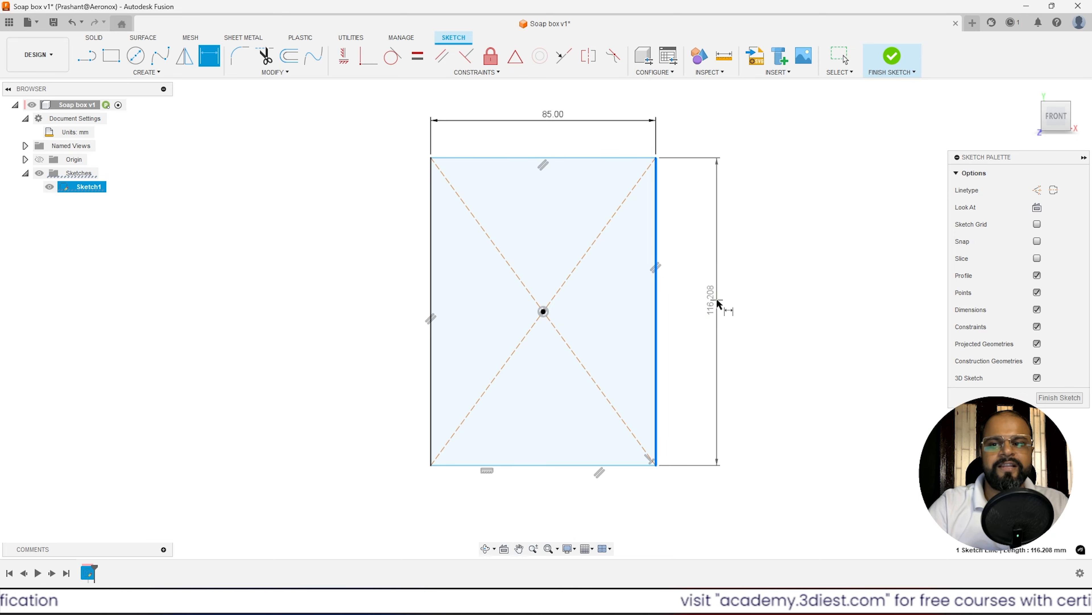
click(717, 303)
text(1)
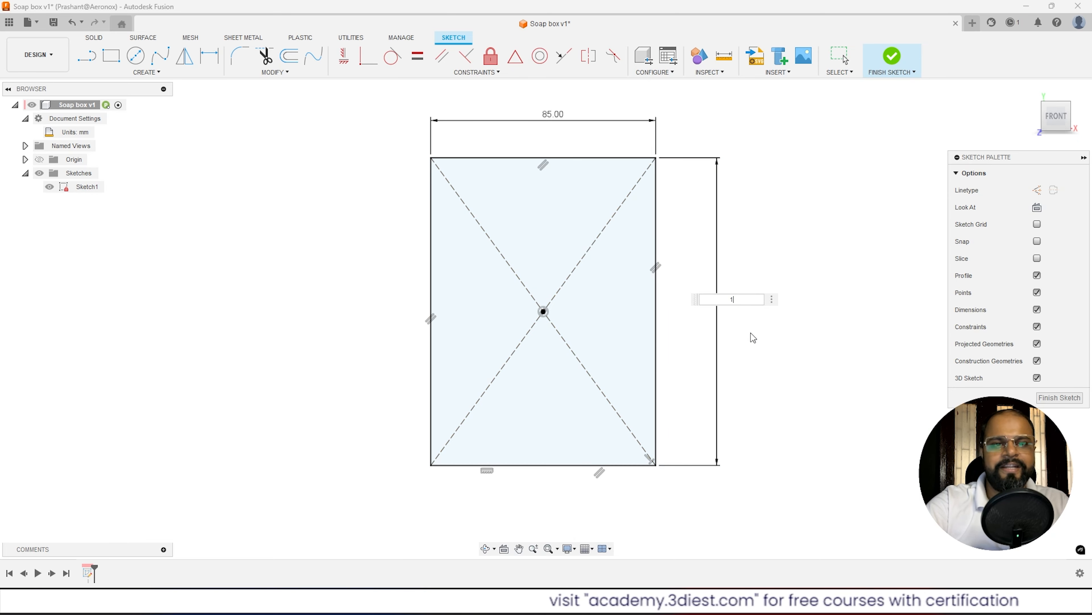
text(20)
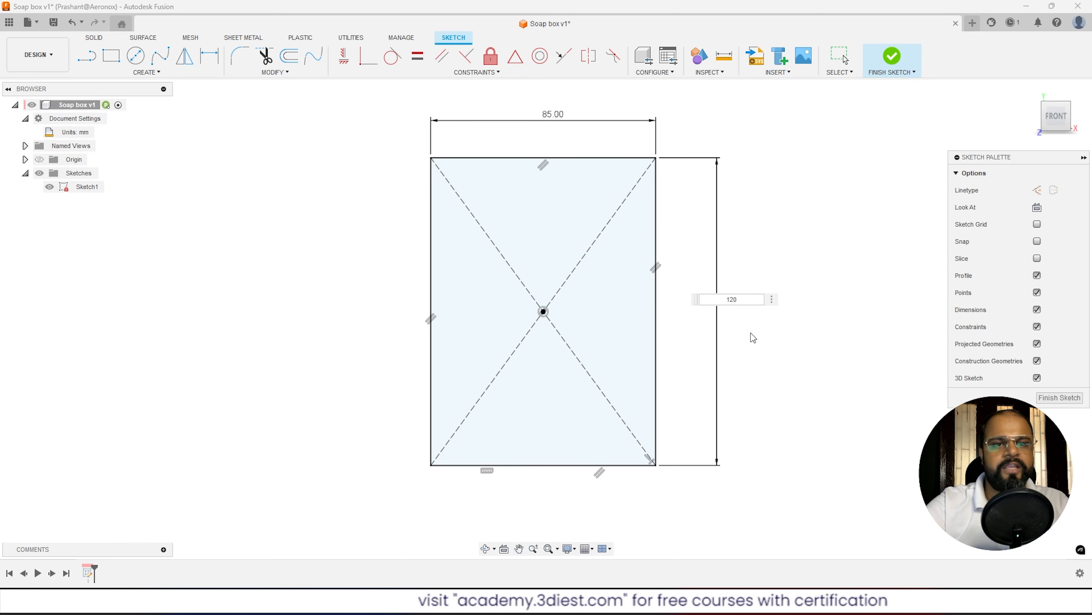
key(Return)
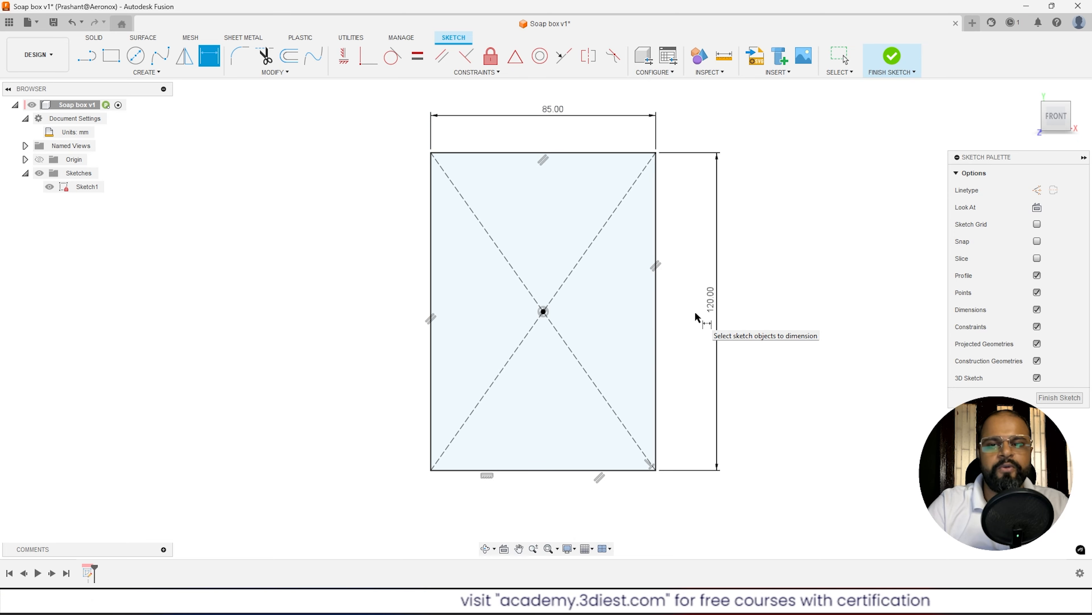
click(891, 60)
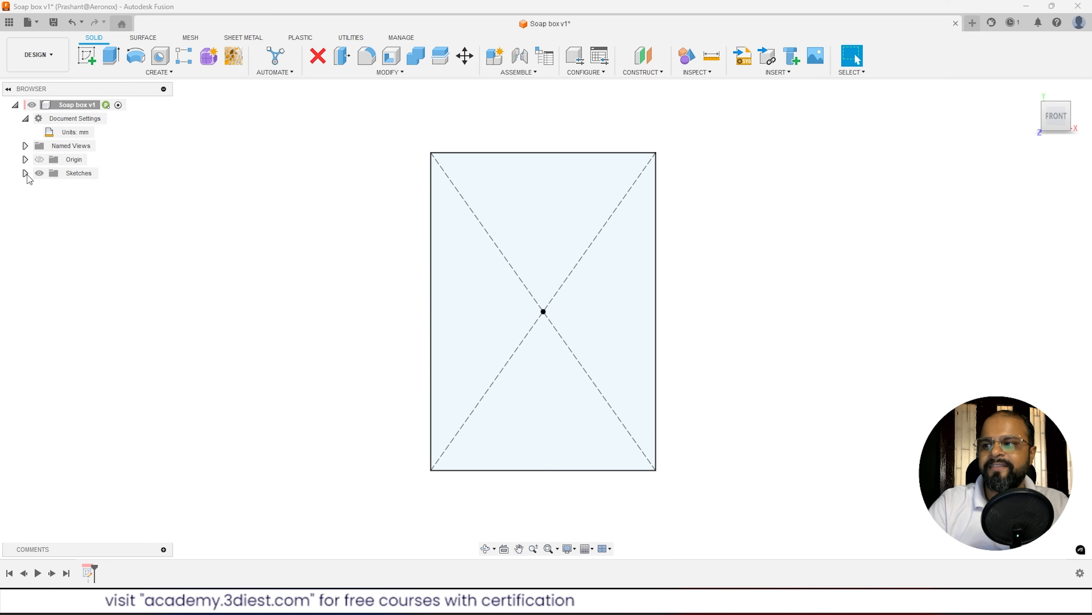
Hide the rectangle sketch and show it again.
click(52, 189)
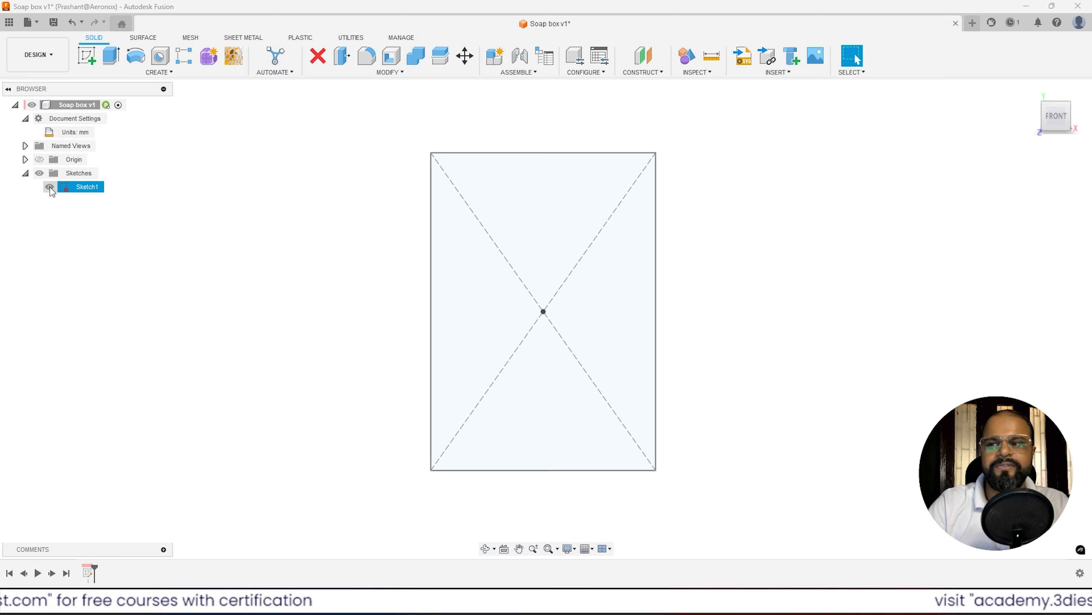
click(50, 187)
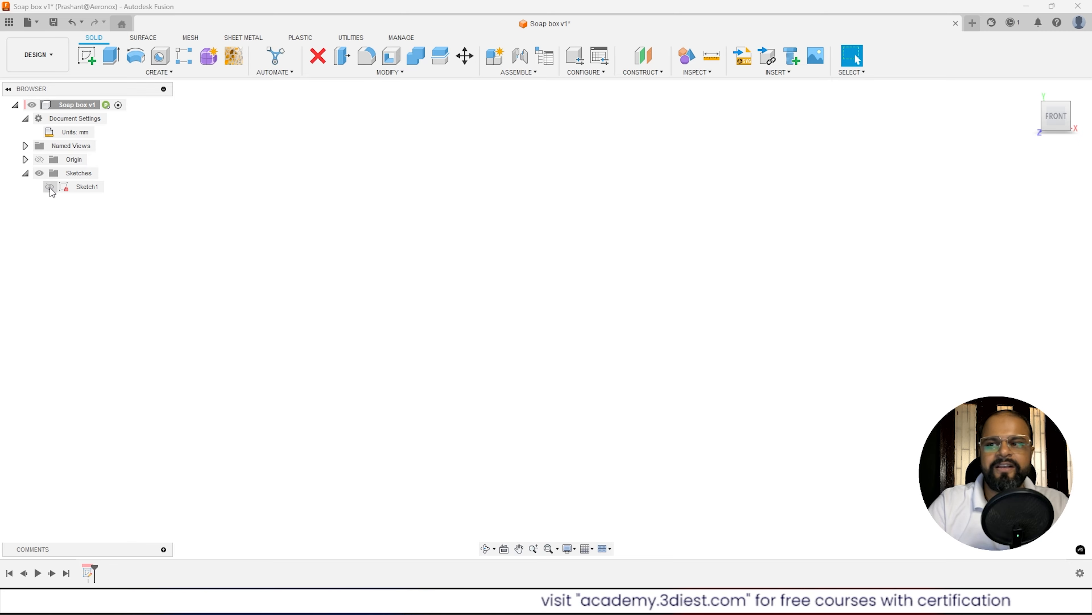
click(50, 186)
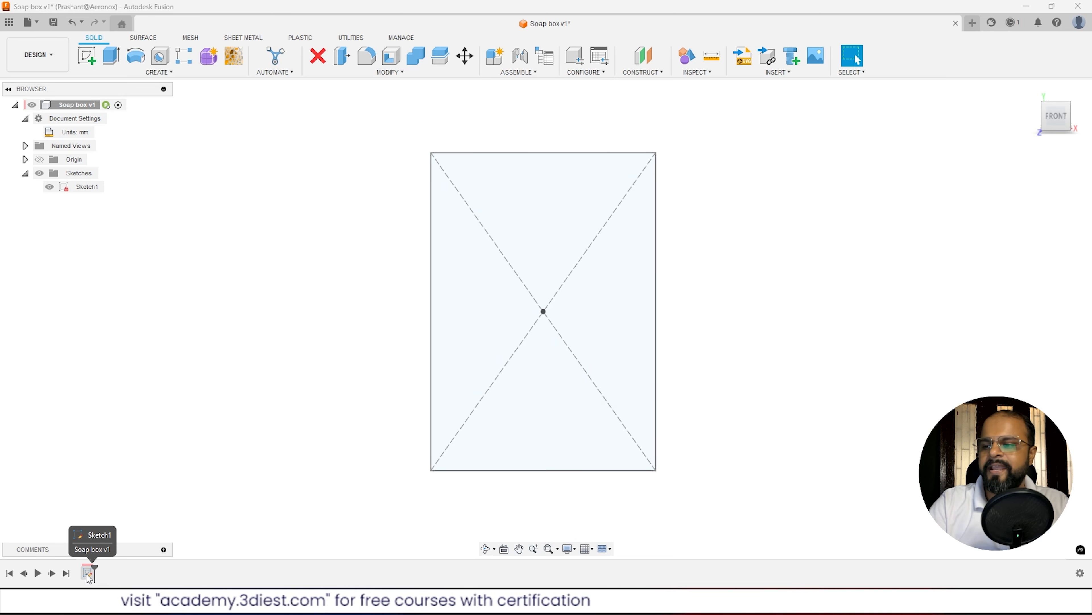
Reopen the rectangle sketch for editing, open its width dimension and finish the sketch with the dimension unchanged.
click(88, 575)
right_click(88, 574)
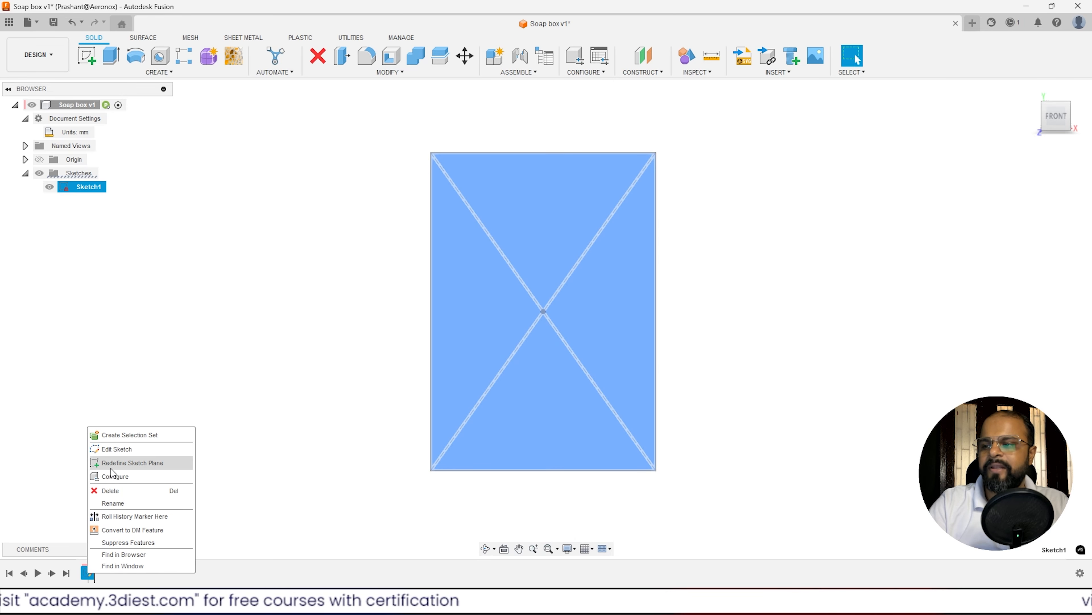
click(122, 450)
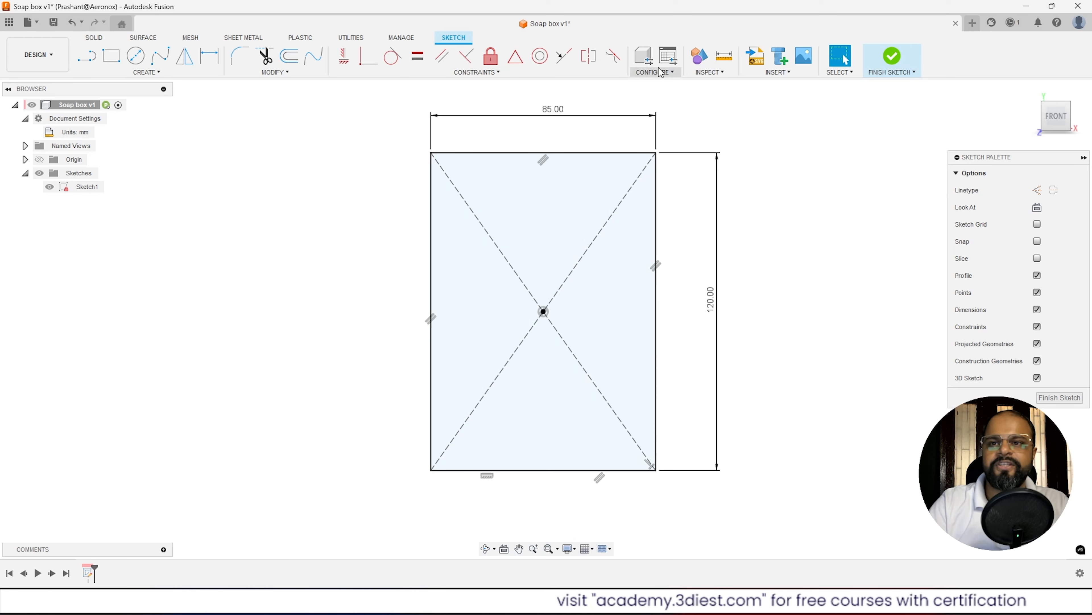
double_click(552, 109)
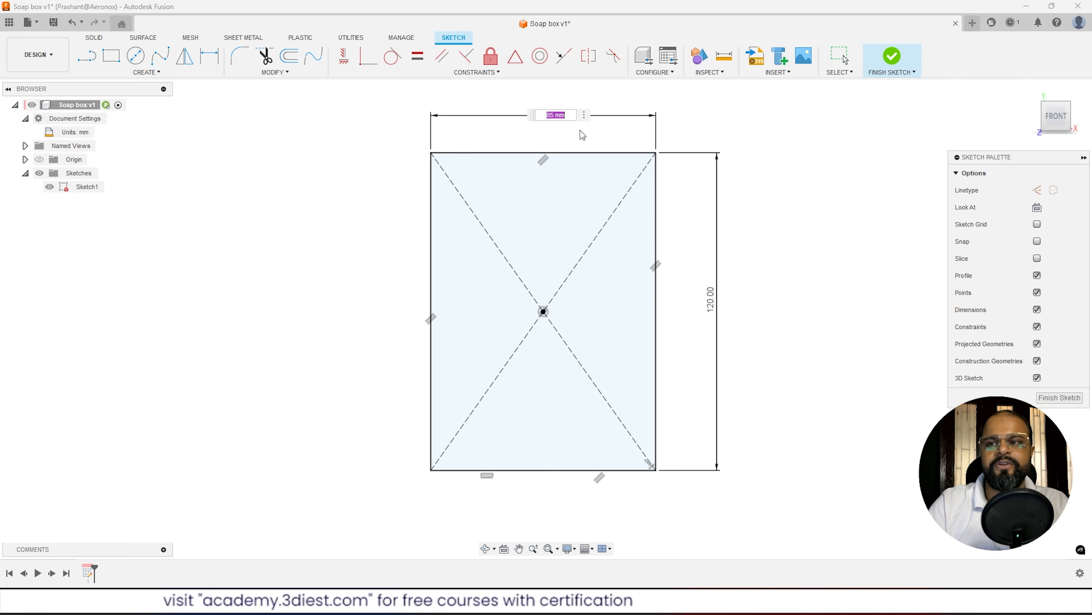
click(894, 59)
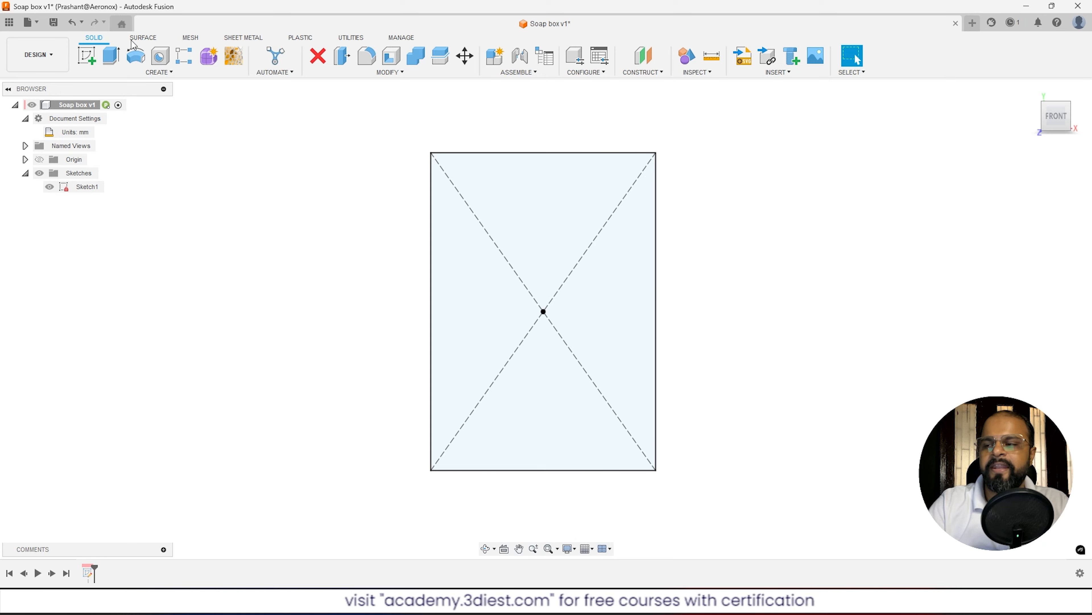
Extrude the rectangle profile 45 mm to one side as a new body.
click(111, 57)
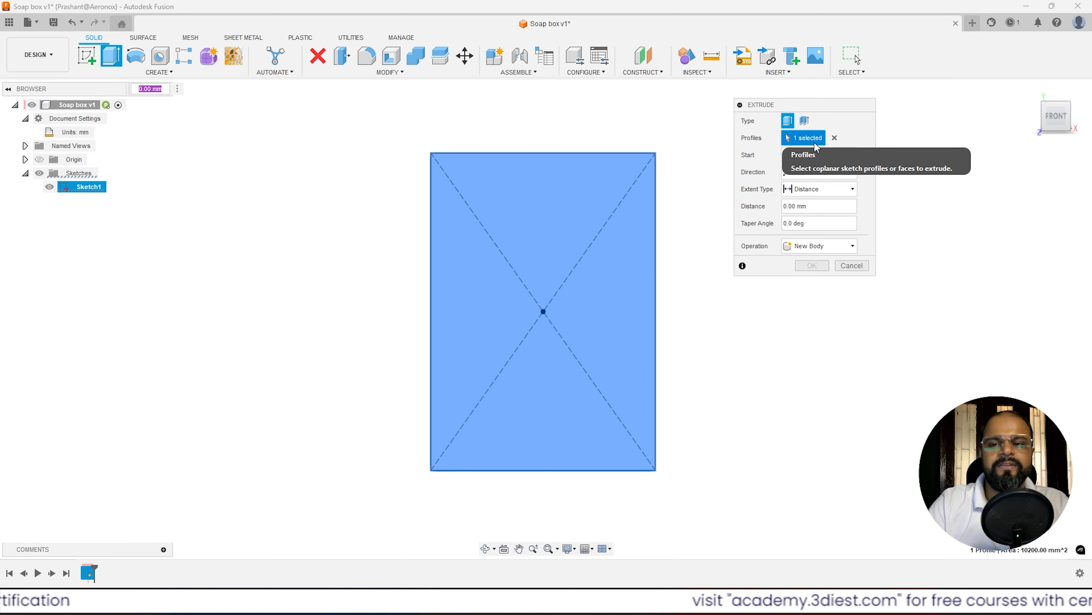
click(834, 137)
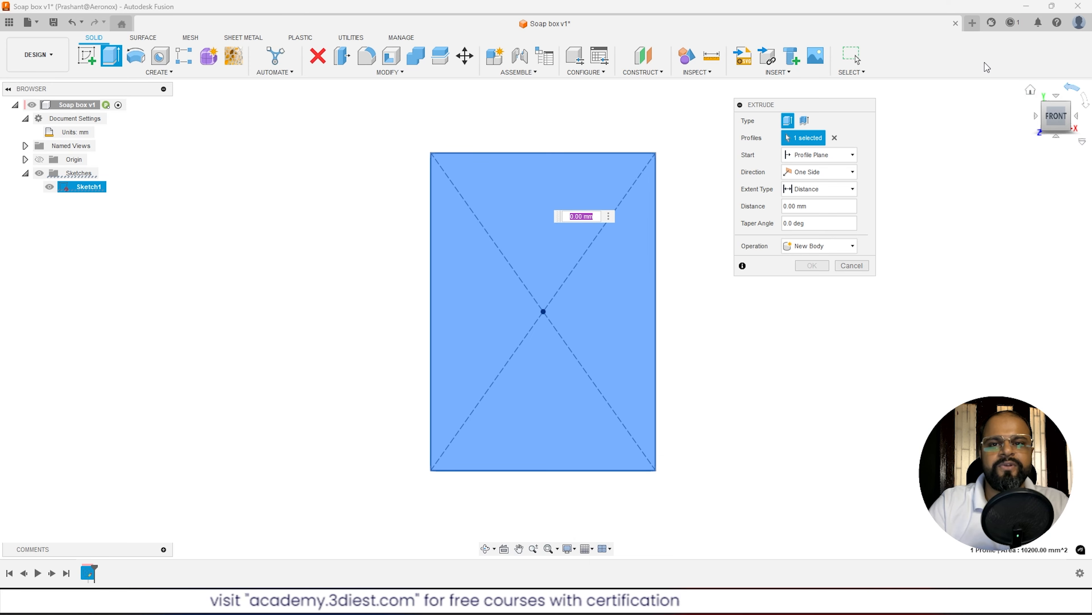
click(1031, 91)
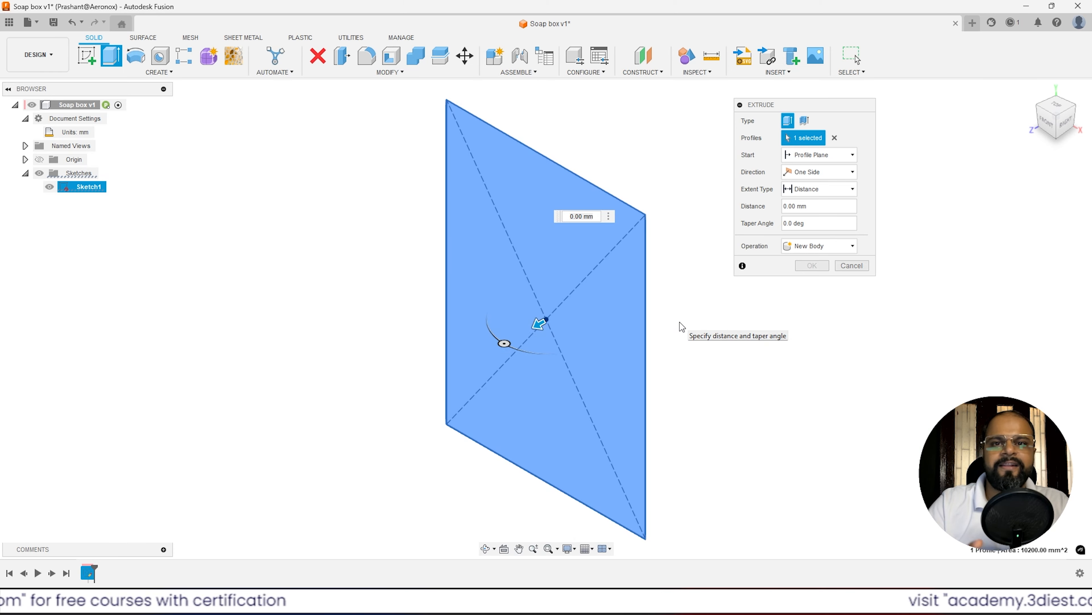
scroll(524, 289, down, 3)
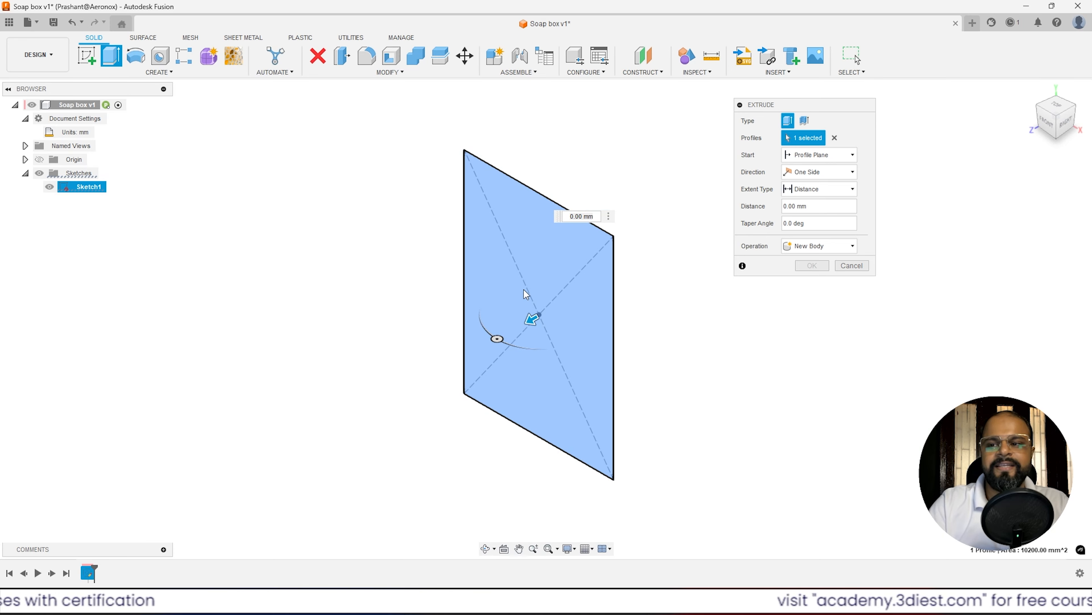
scroll(553, 342, up, 2)
drag(529, 313, 455, 355)
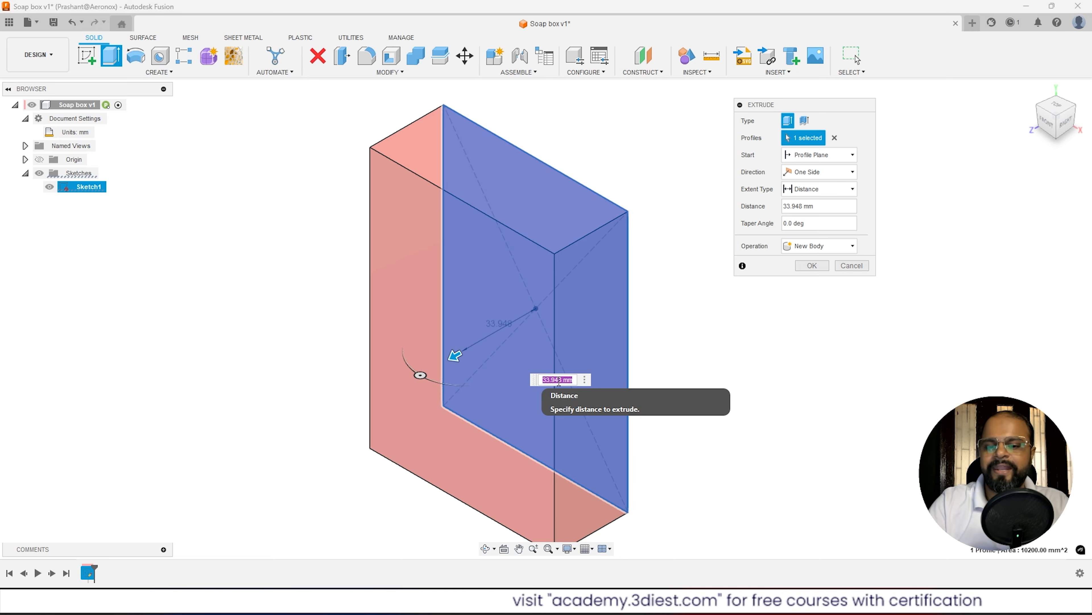
text(5)
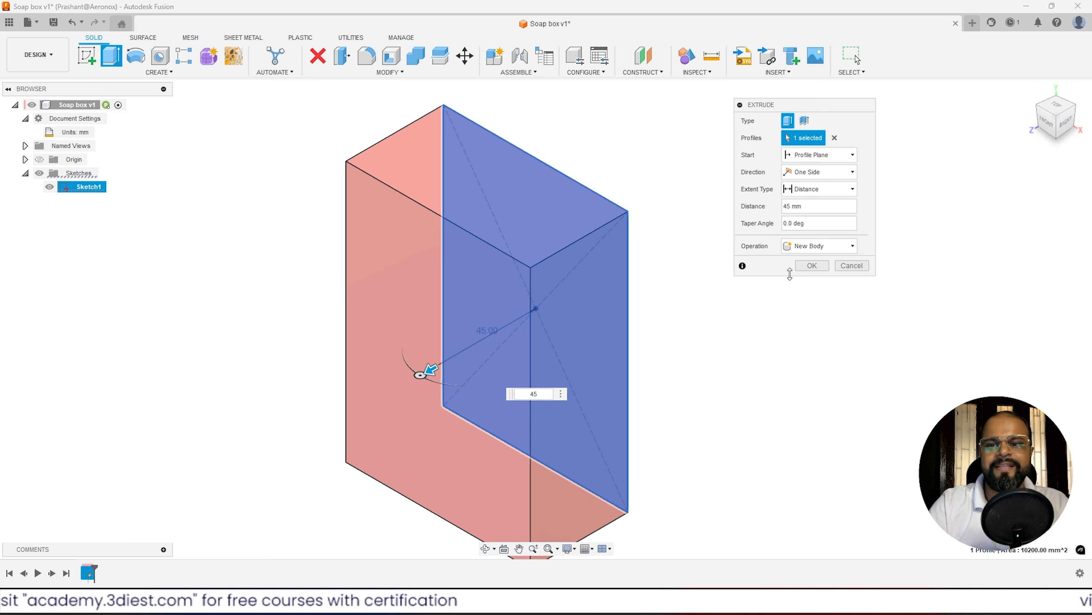
click(811, 265)
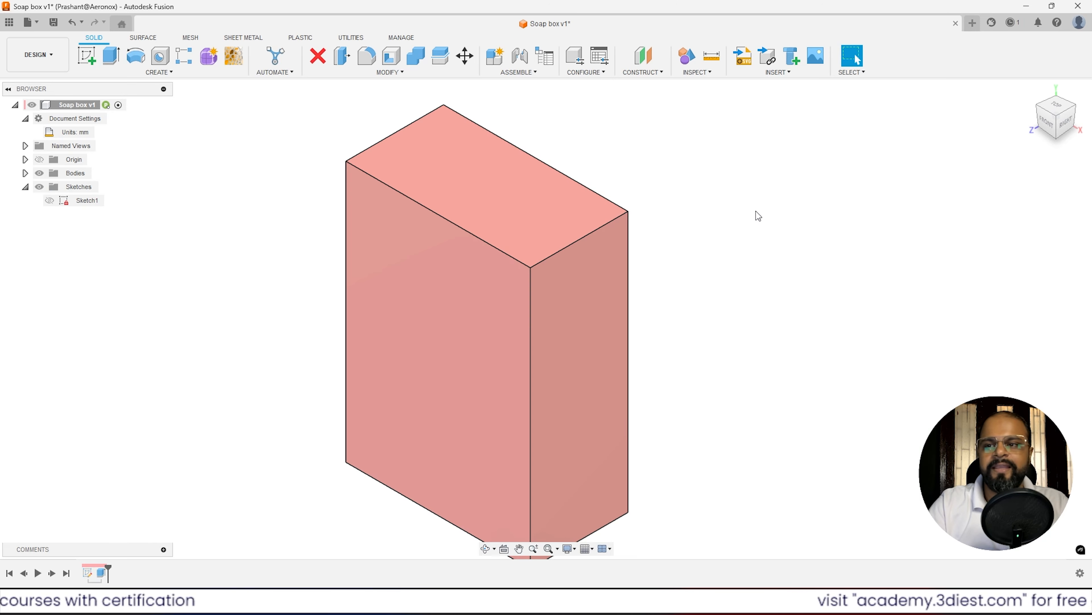
scroll(759, 249, down, 3)
scroll(740, 224, up, 2)
scroll(701, 193, up, 1)
scroll(602, 280, down, 1)
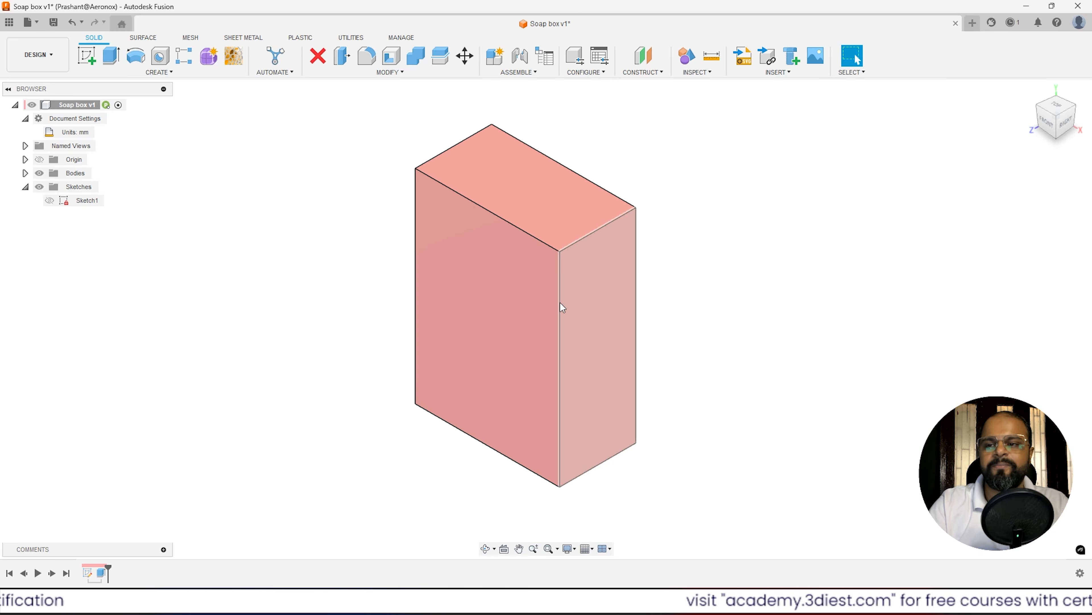
scroll(671, 215, up, 1)
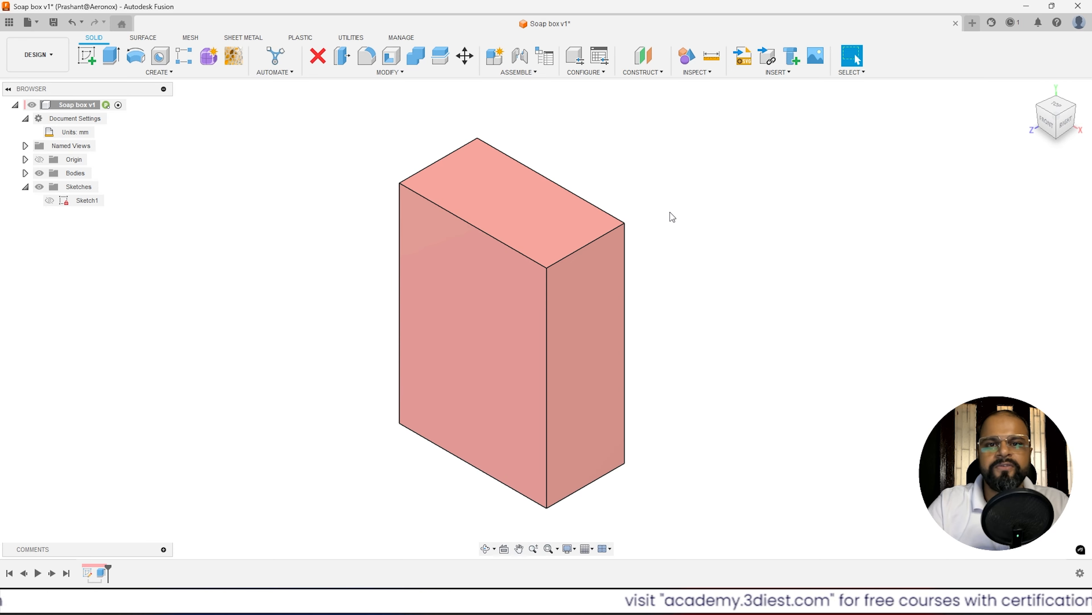
scroll(607, 245, down, 1)
scroll(380, 172, up, 1)
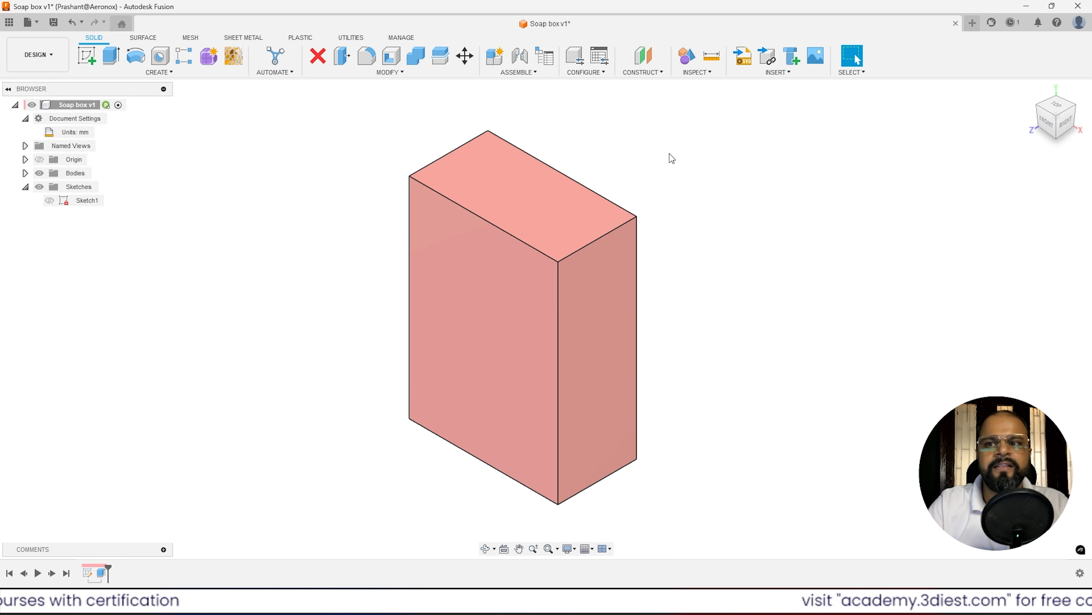
Turn off the component color display for the model.
click(702, 73)
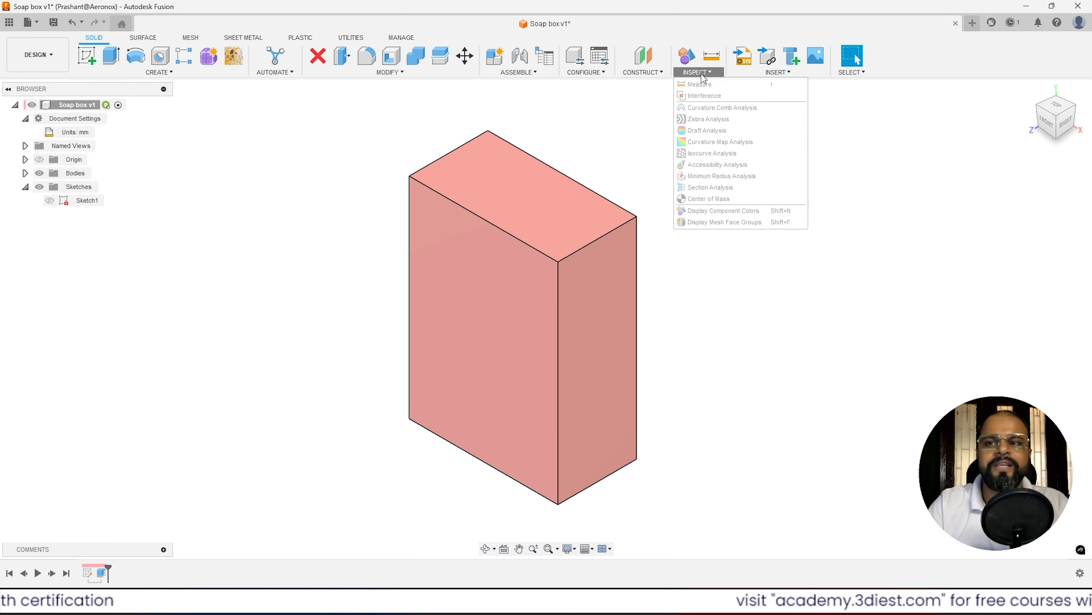
click(715, 210)
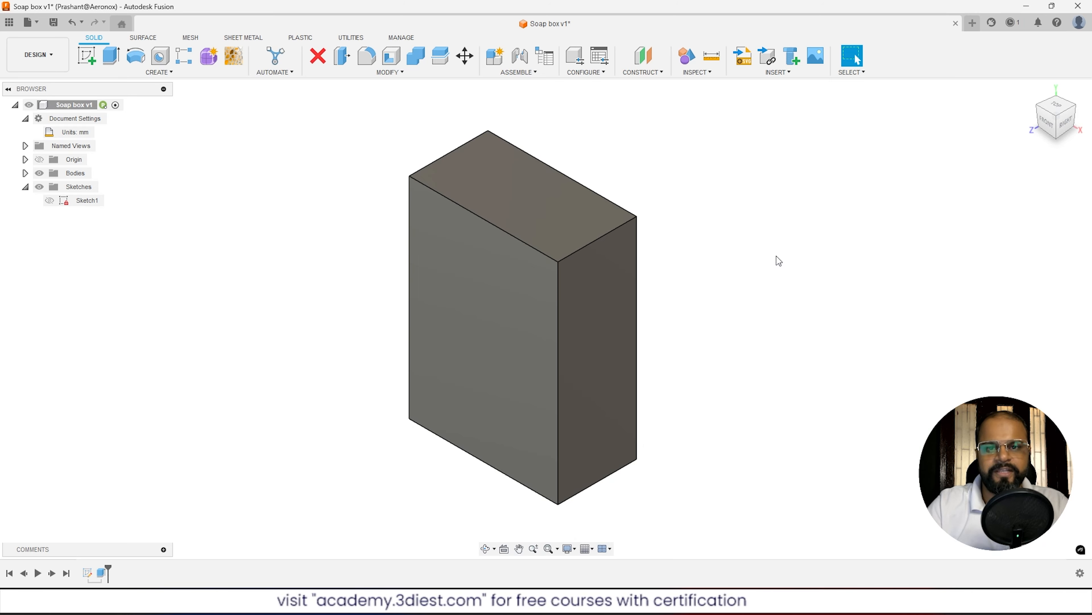
scroll(776, 256, down, 1)
scroll(699, 224, up, 1)
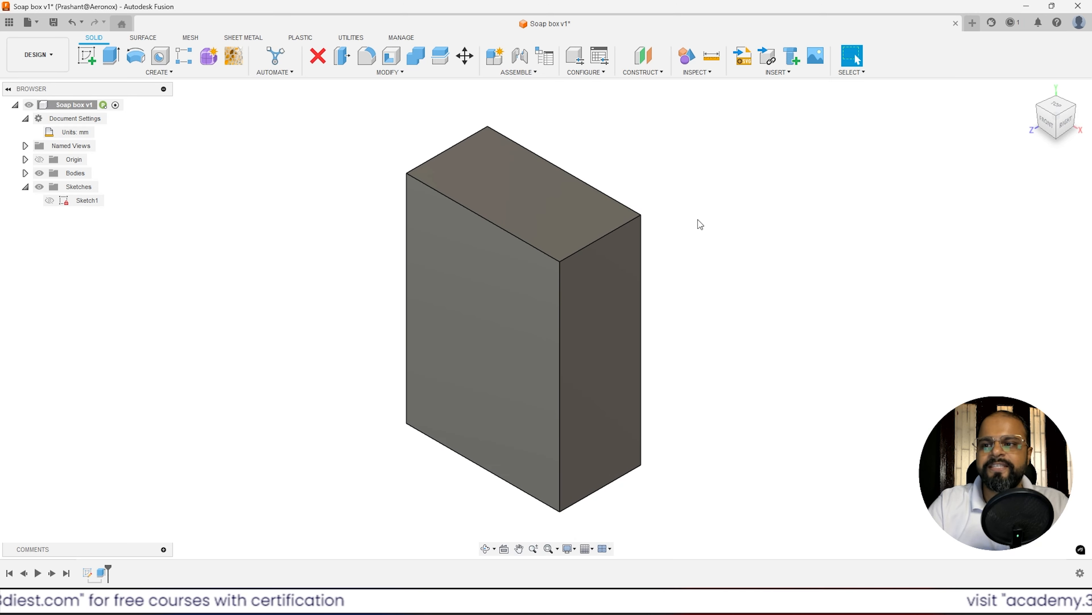
scroll(699, 224, down, 1)
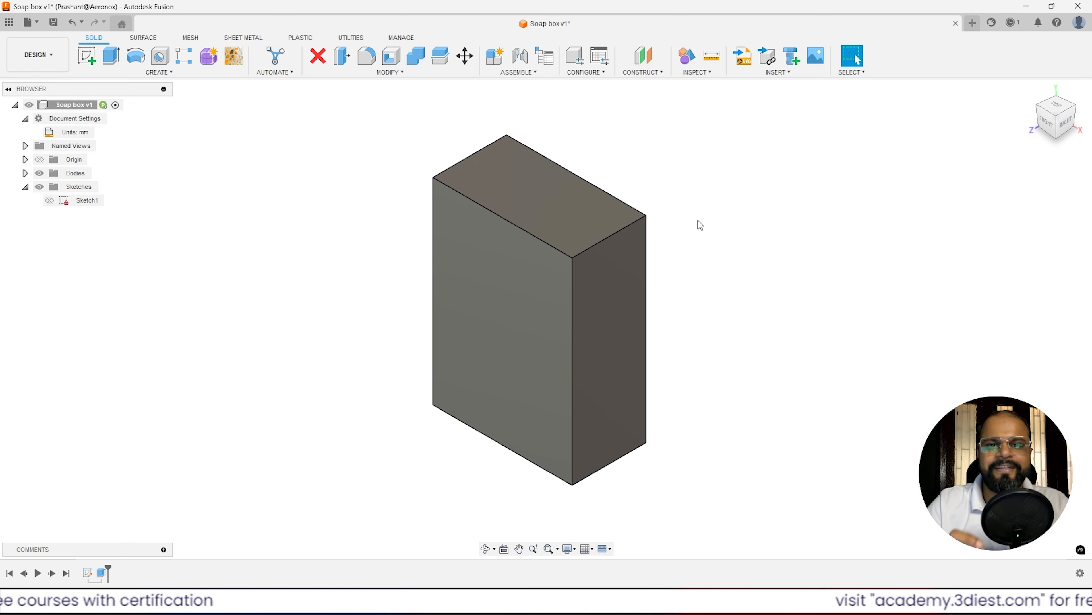
scroll(732, 239, up, 1)
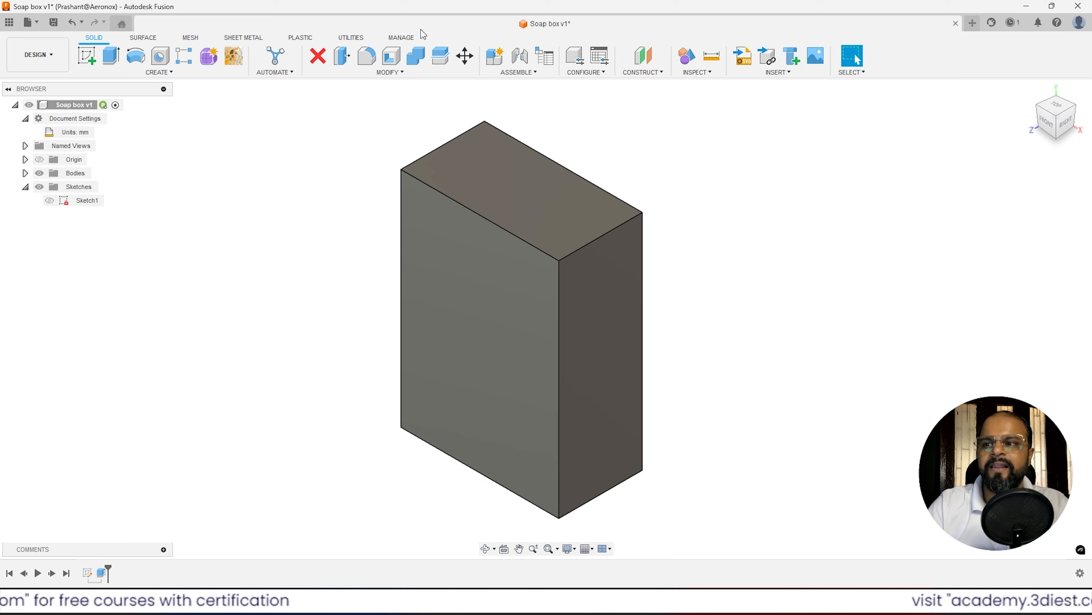
Fillet the two short upper edges of the block with a constant 15 mm radius.
click(367, 57)
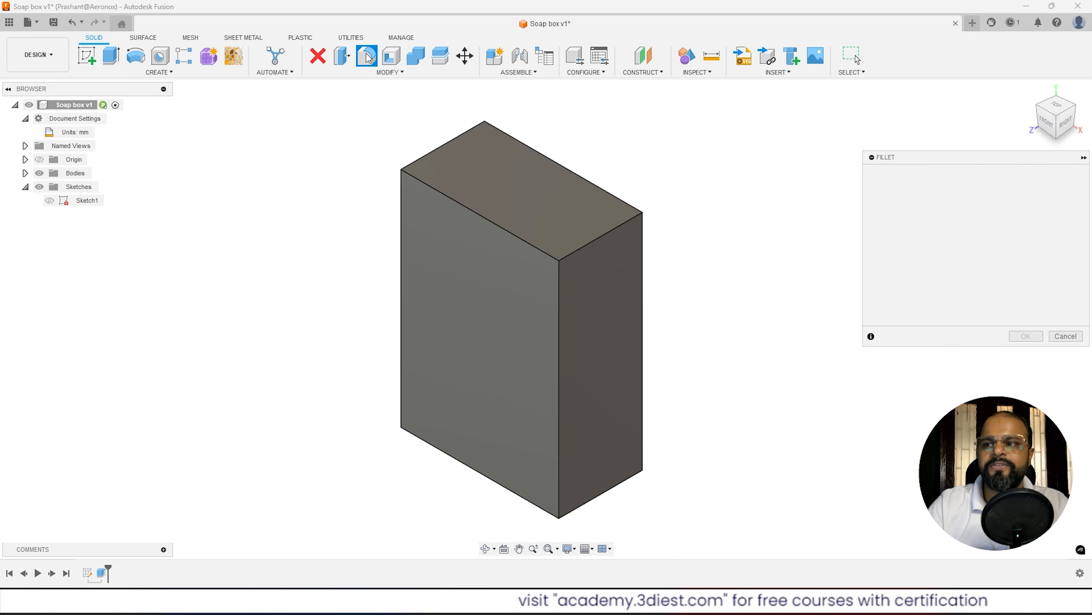
drag(923, 158, 769, 92)
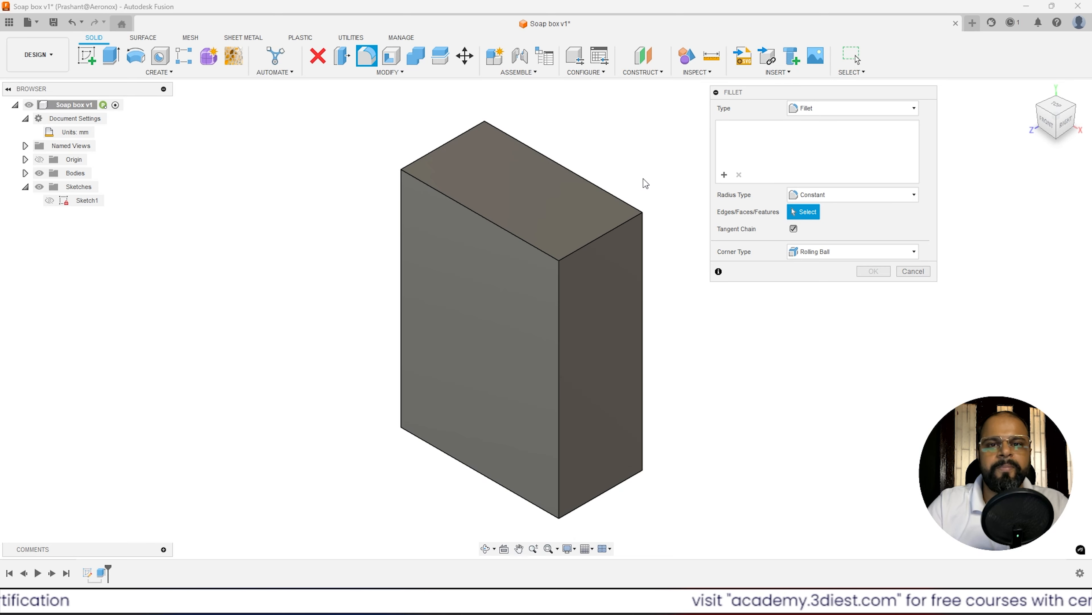
click(607, 232)
click(439, 146)
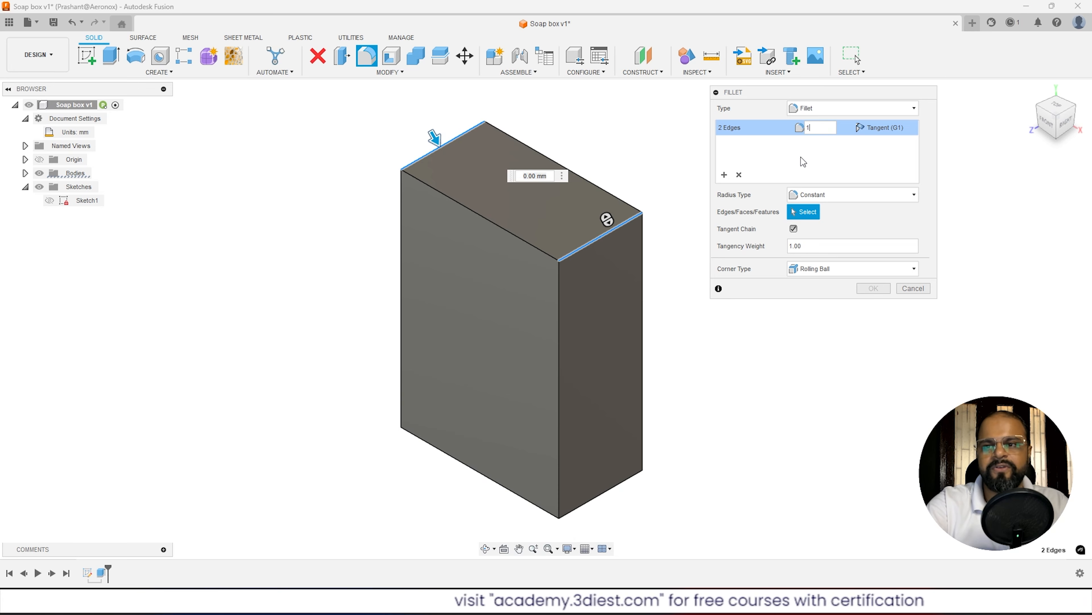
text(15)
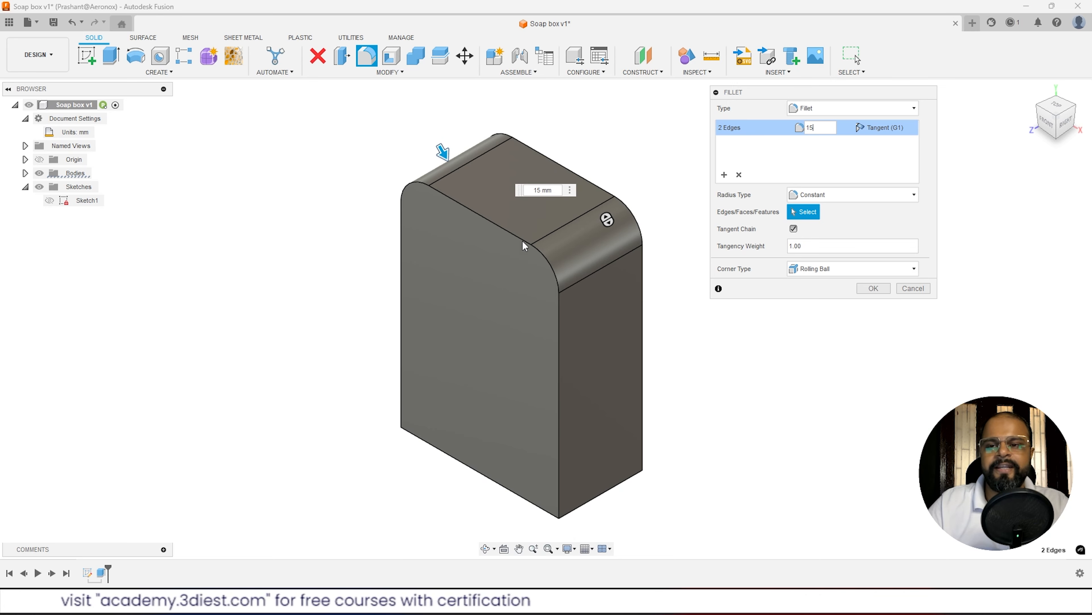
click(494, 550)
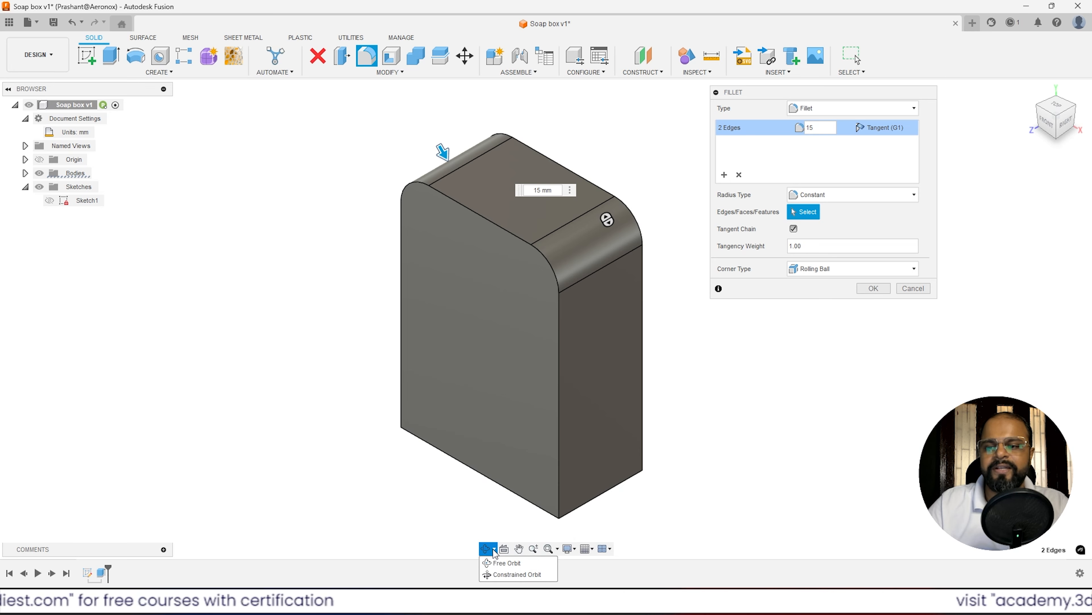
click(506, 563)
mouse_move(497, 309)
mouse_down()
mouse_move(580, 310)
mouse_move(477, 306)
mouse_up()
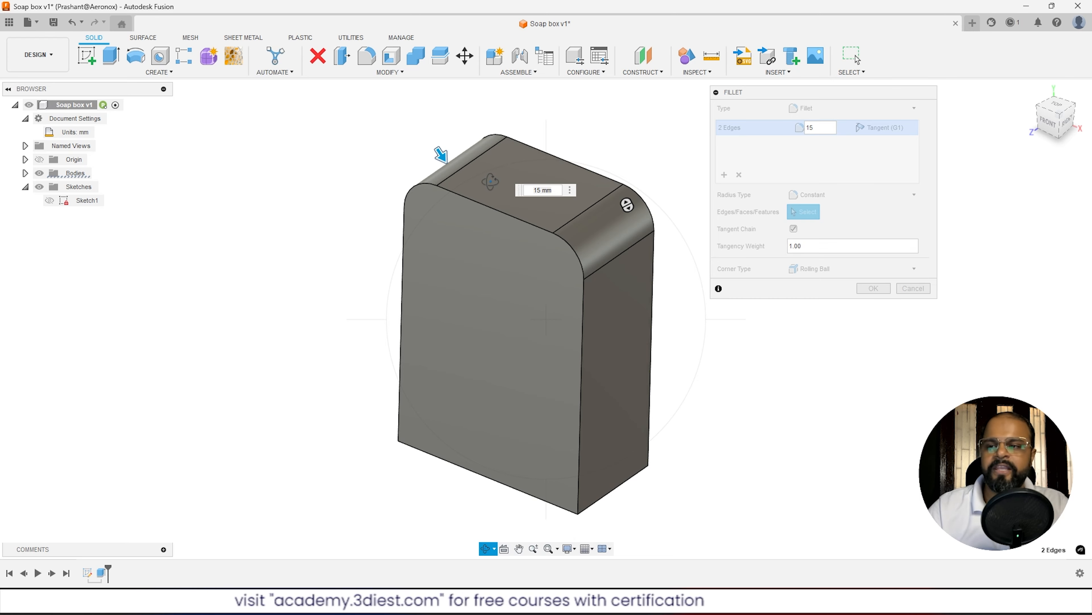
key(Escape)
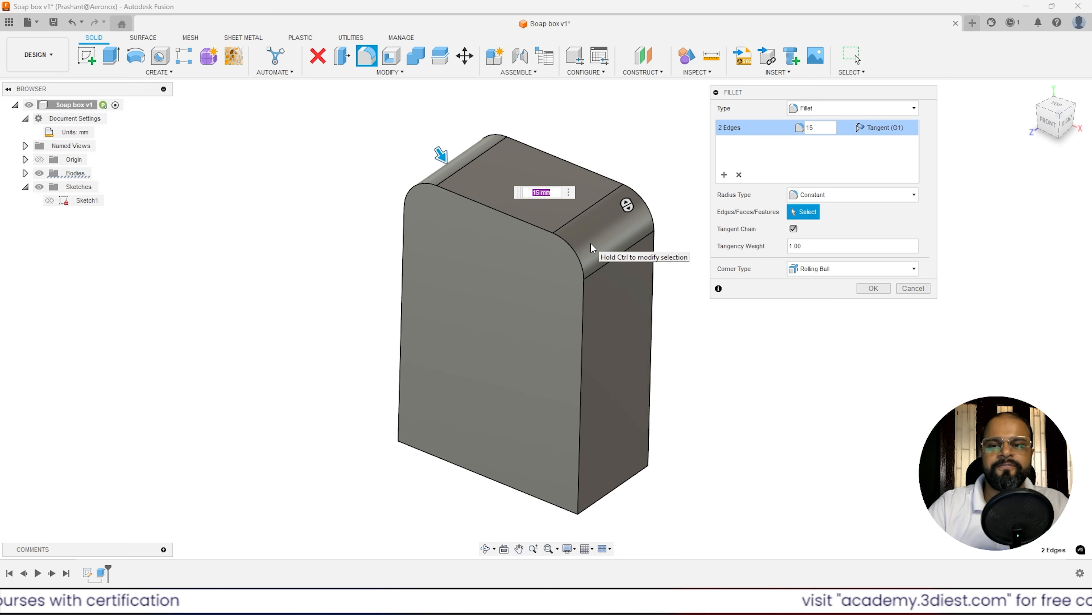
click(874, 288)
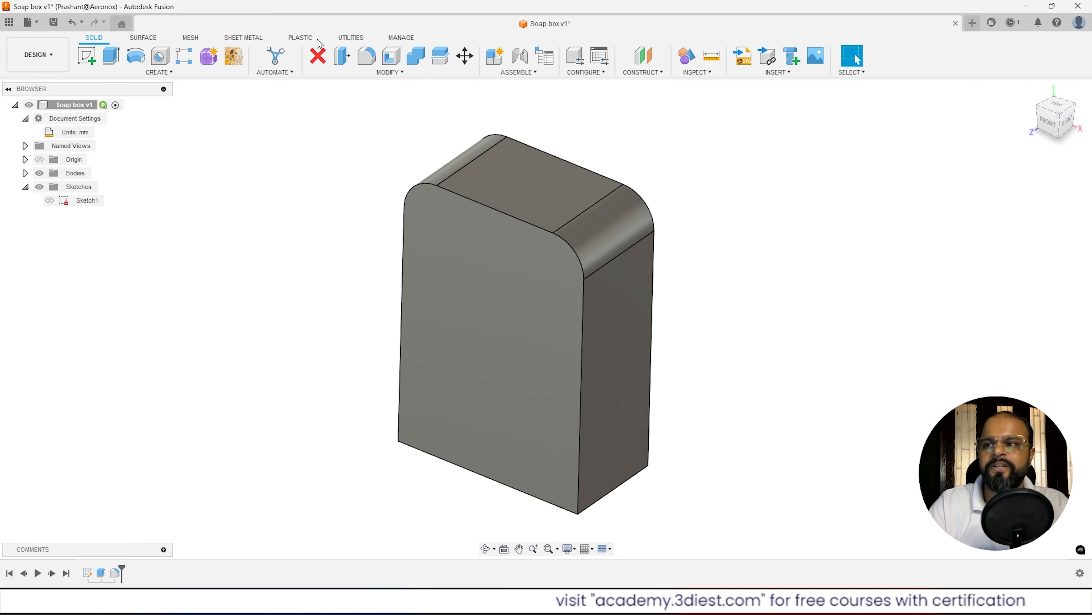
Chamfer the tangent edge chains around both large faces of the block with an equal distance of 3.5 mm.
click(394, 72)
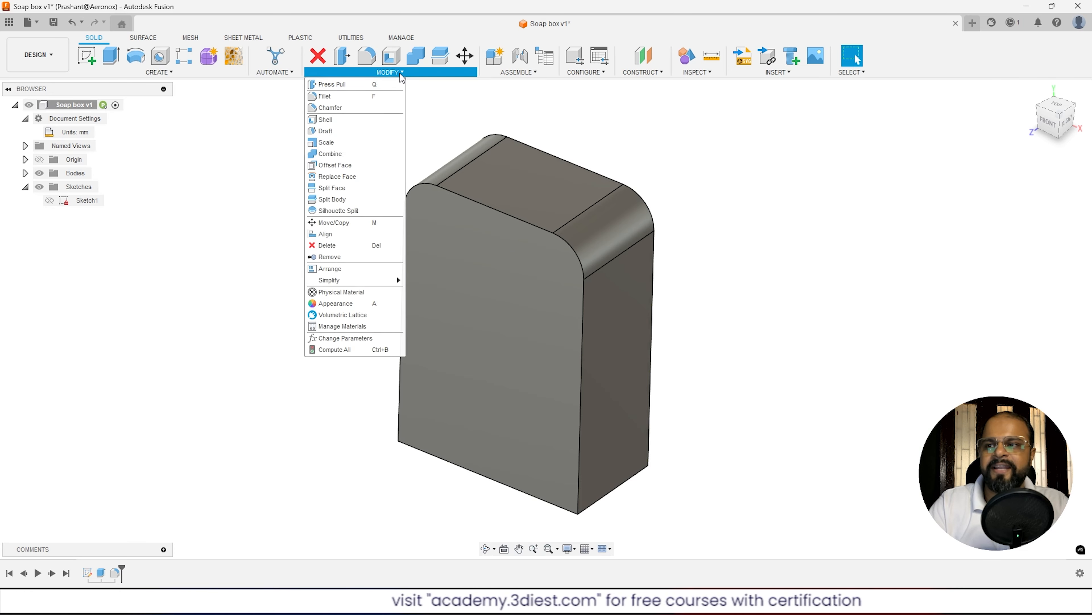
click(338, 108)
drag(926, 156, 757, 101)
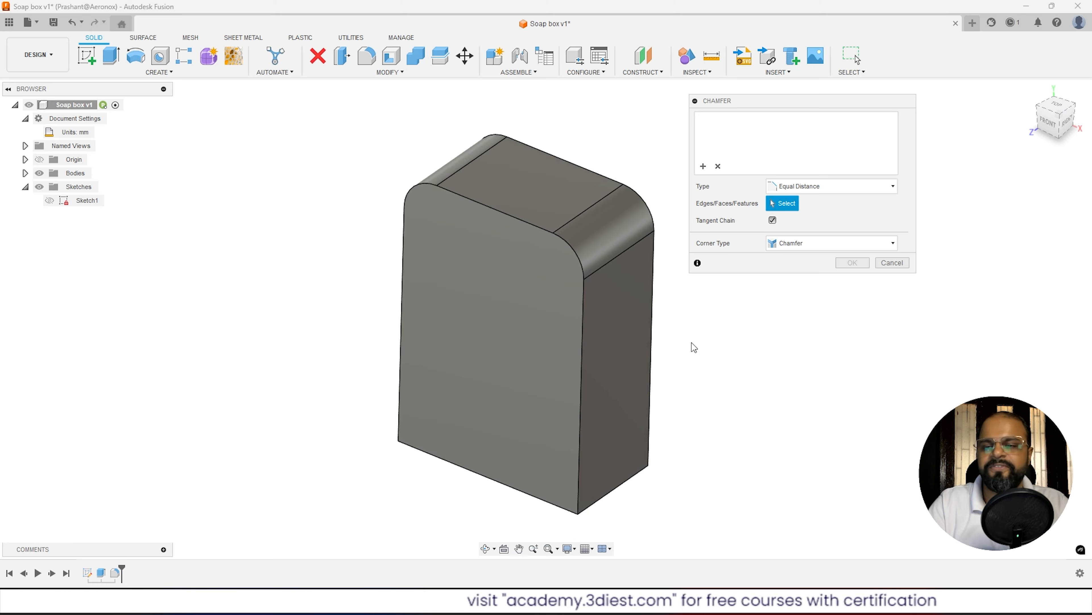
click(577, 259)
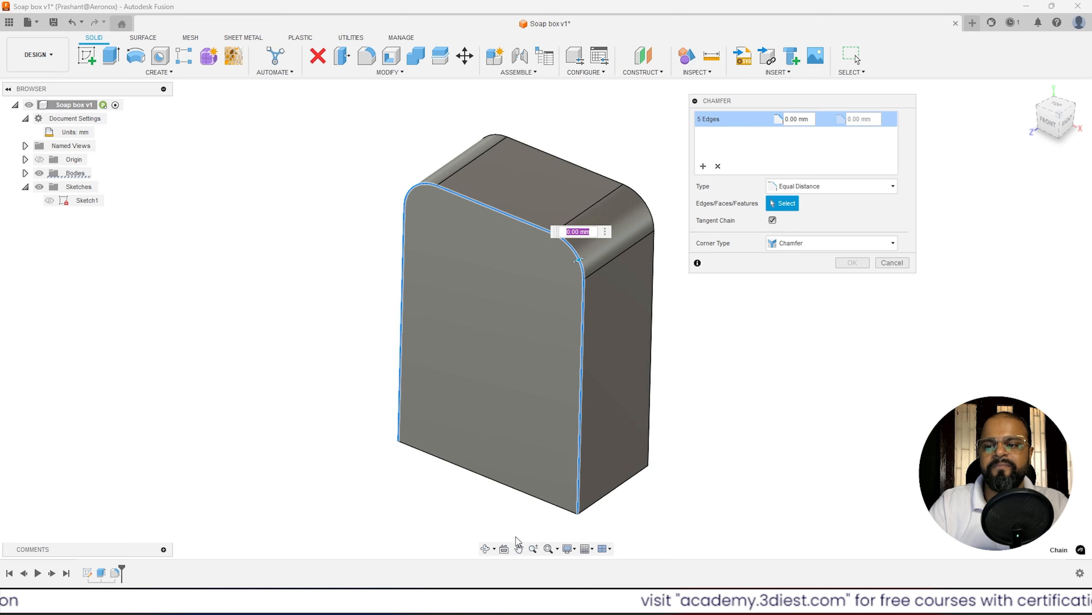
click(494, 548)
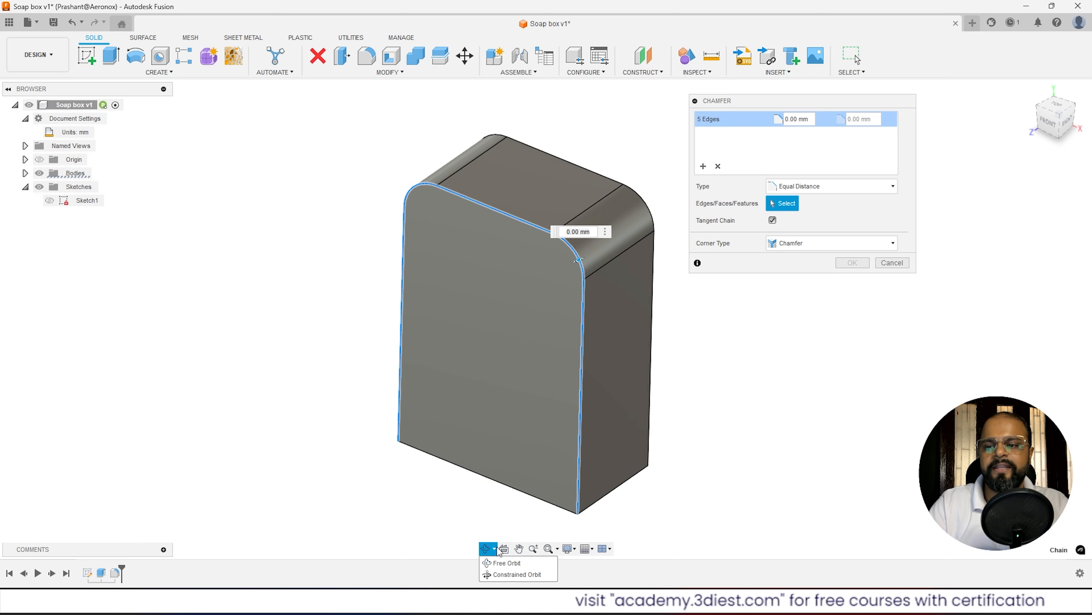
click(501, 563)
drag(619, 294, 538, 280)
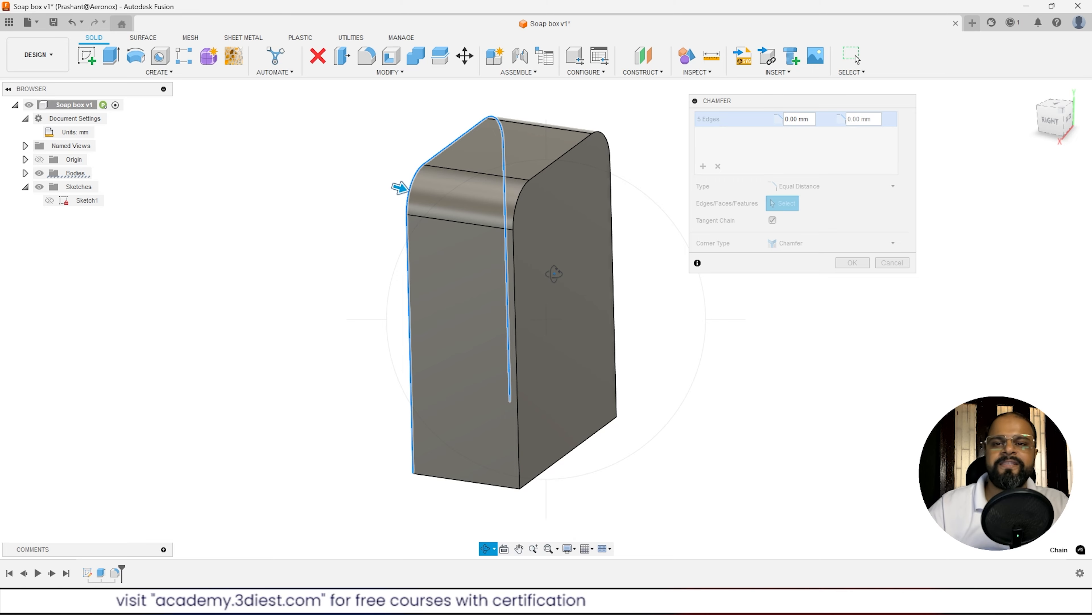
key(Escape)
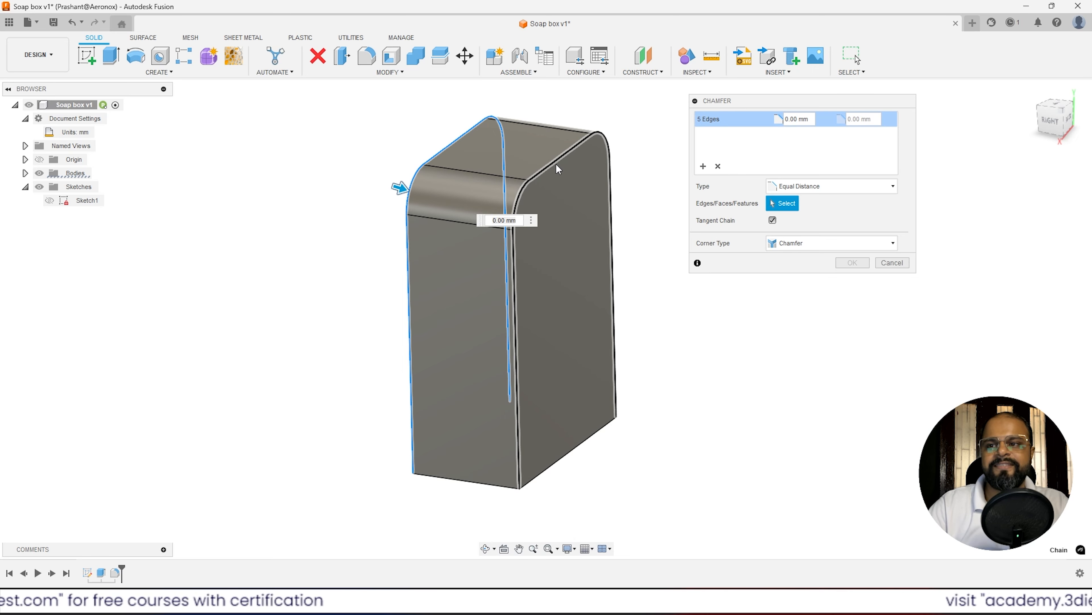
click(611, 182)
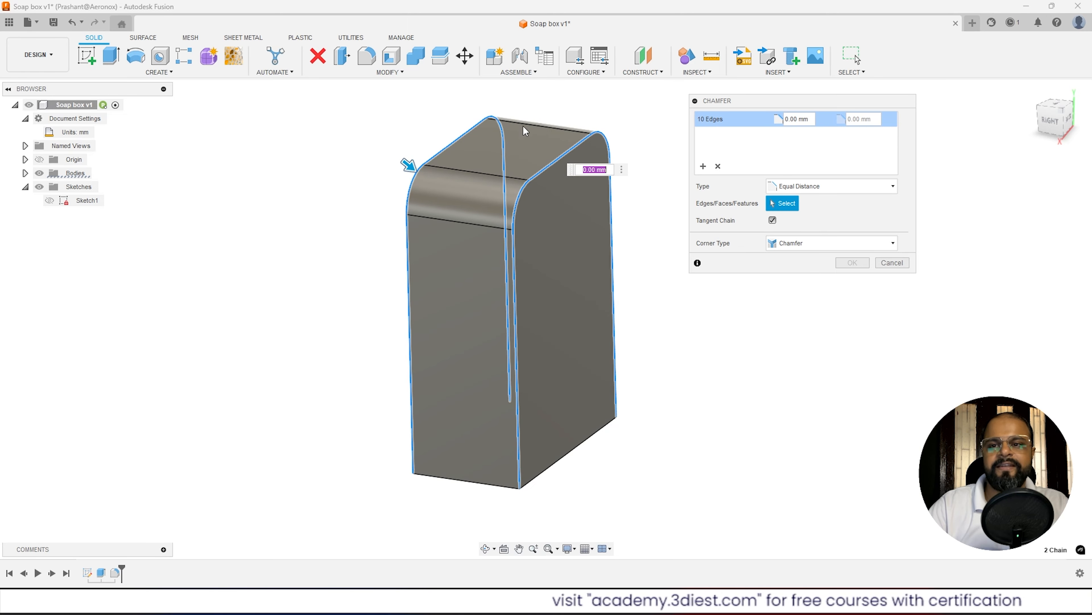
click(814, 118)
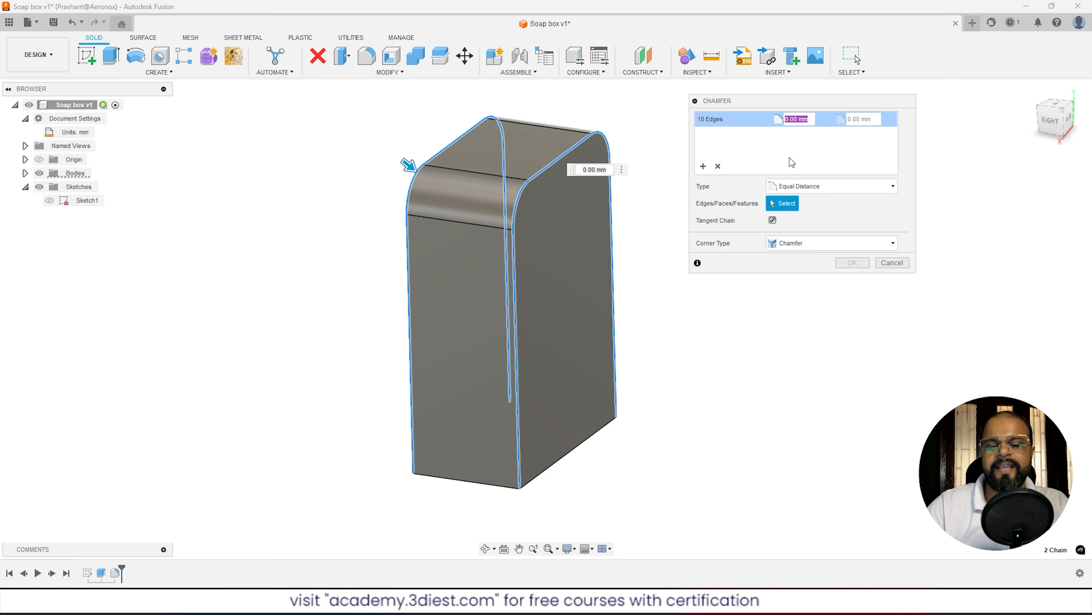
text(3.5)
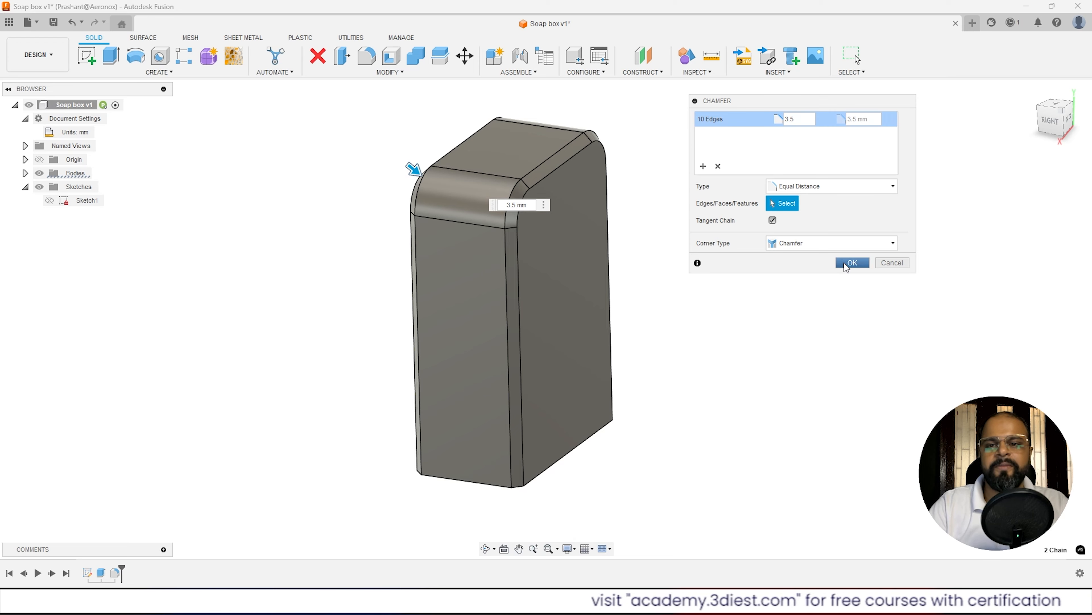
click(852, 263)
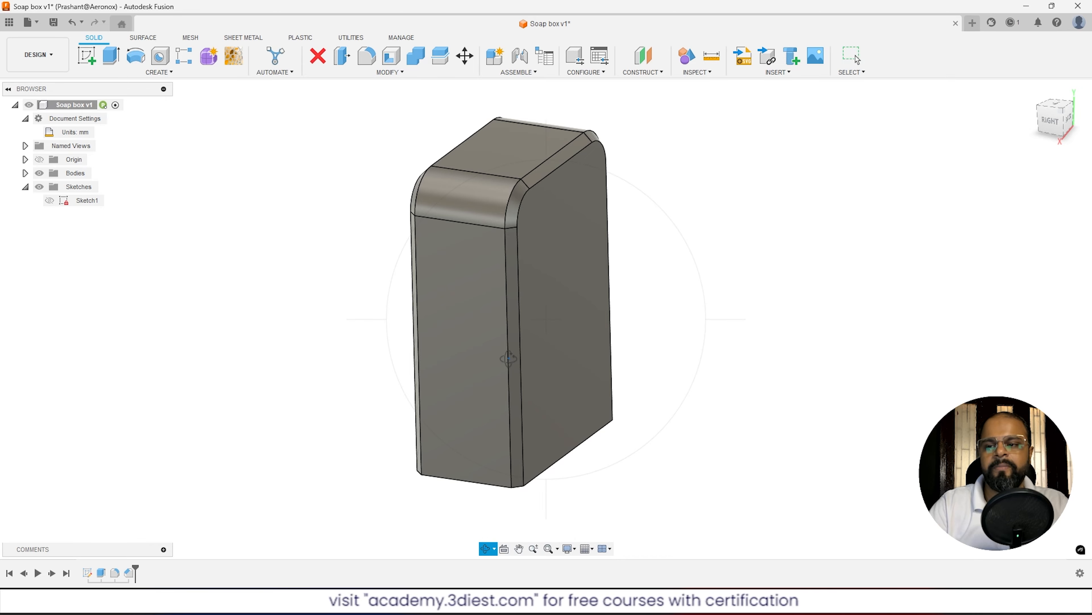
Shell the block to an inside thickness of 1.6 mm, removing the flat end face opposite the rounded corners.
shift+middle_drag(509, 358, 683, 269)
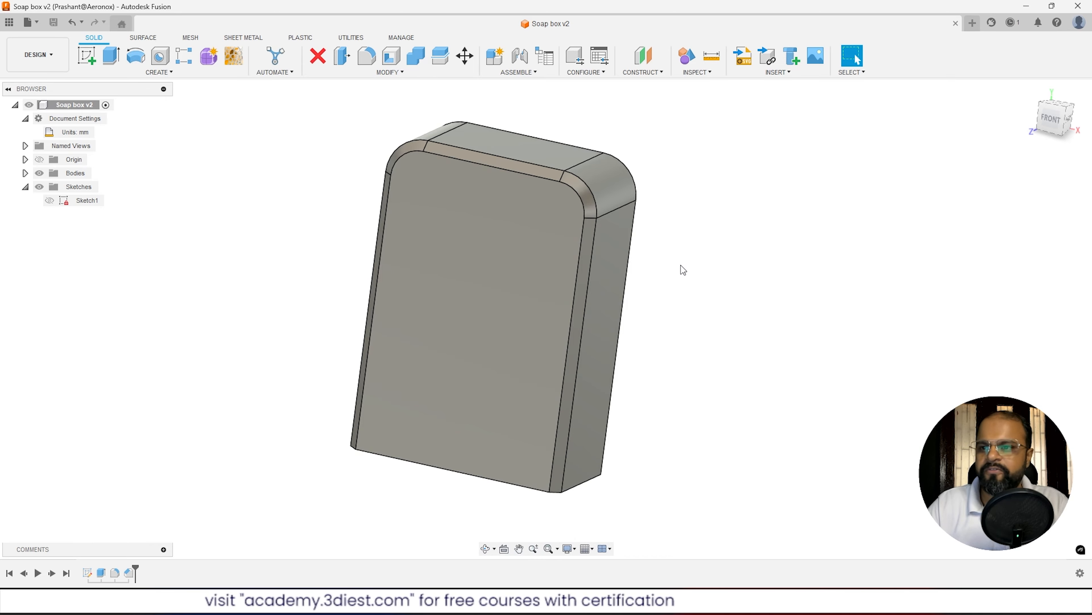
shift+middle_drag(520, 310, 520, 260)
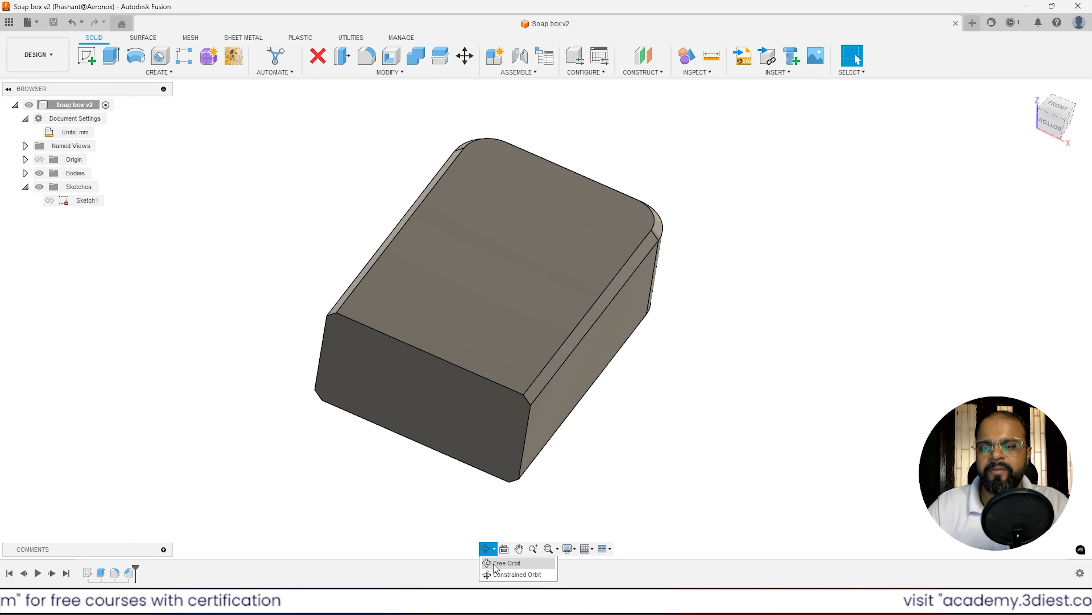
click(517, 575)
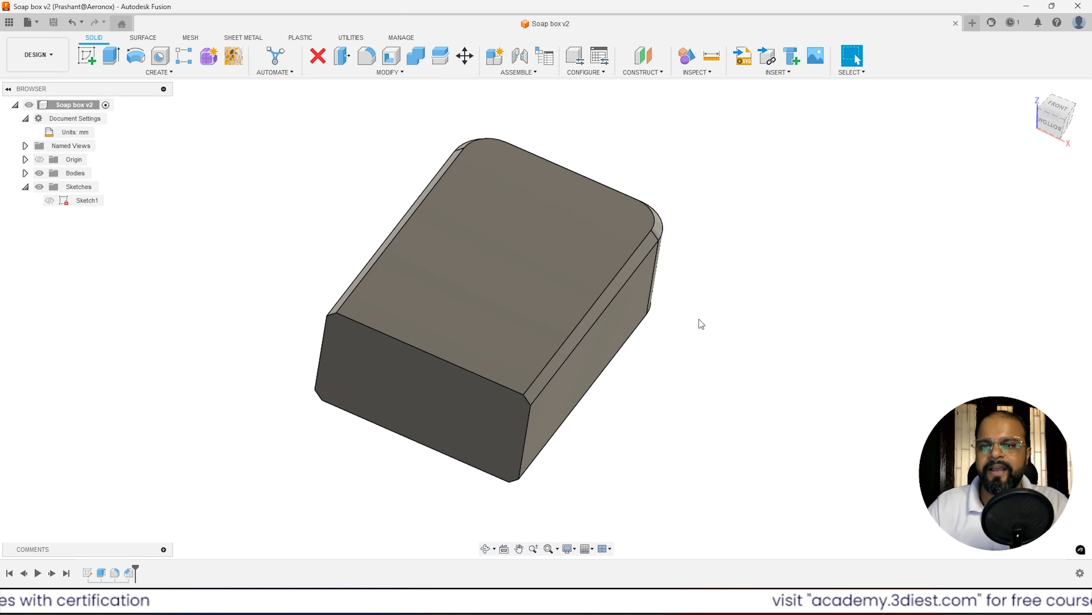
drag(700, 320, 628, 312)
key(Escape)
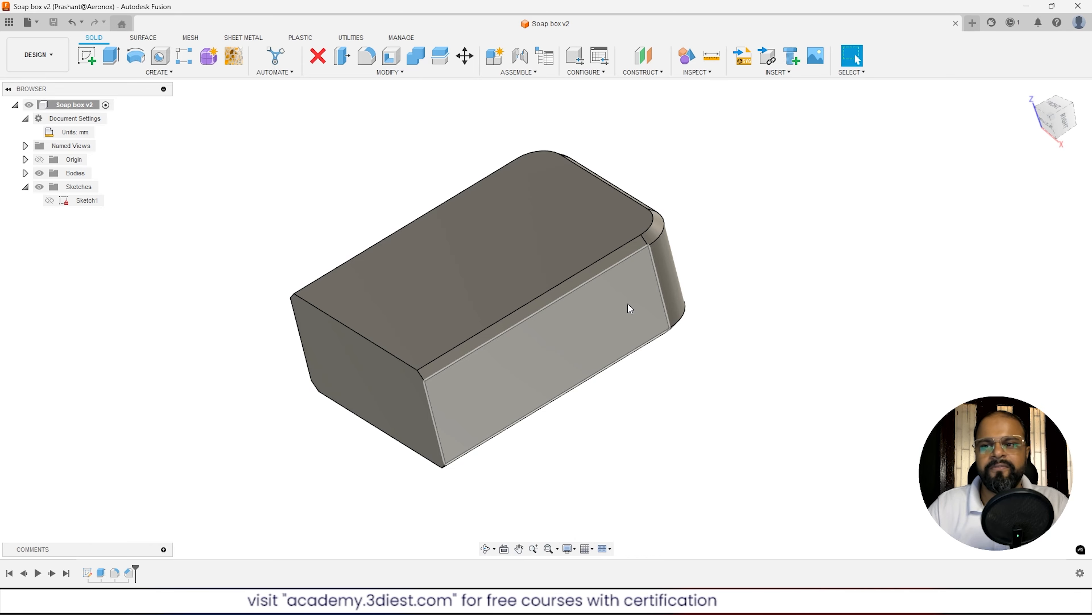
shift+middle_drag(627, 303, 499, 253)
scroll(319, 253, up, 2)
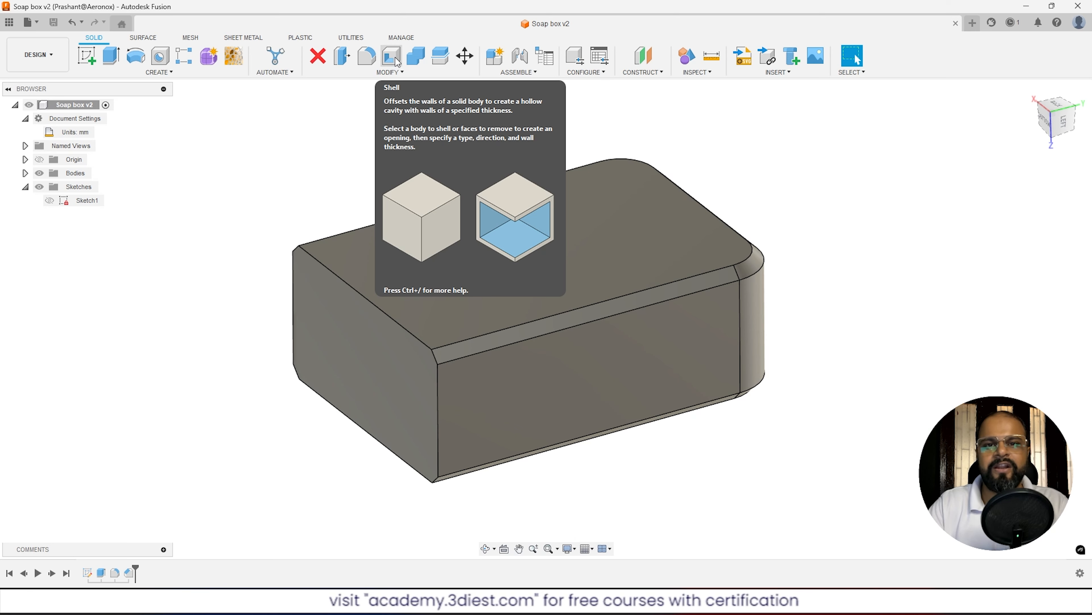
click(402, 72)
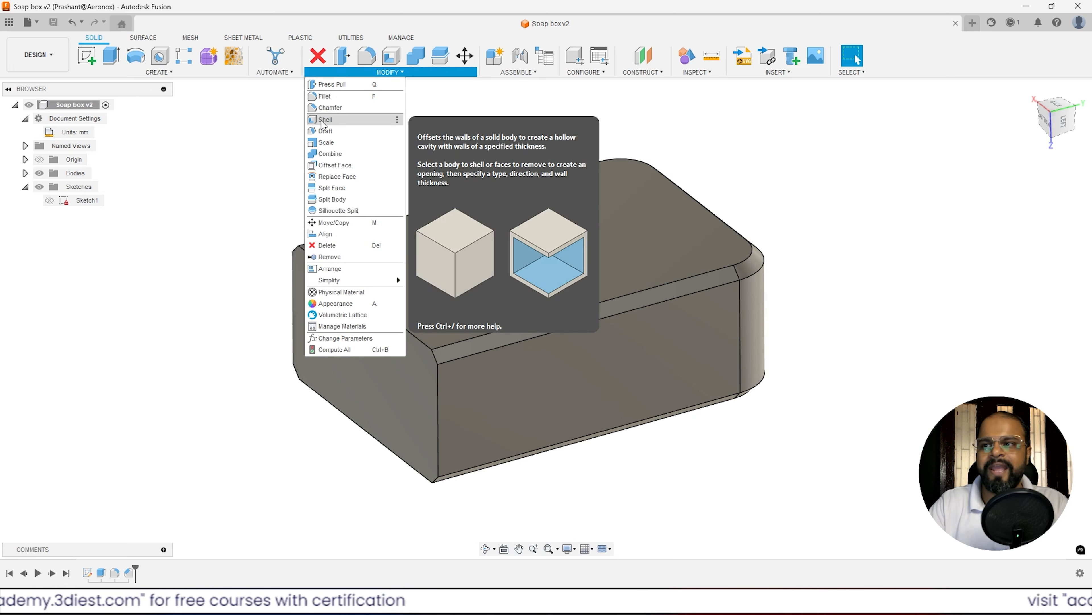
click(340, 120)
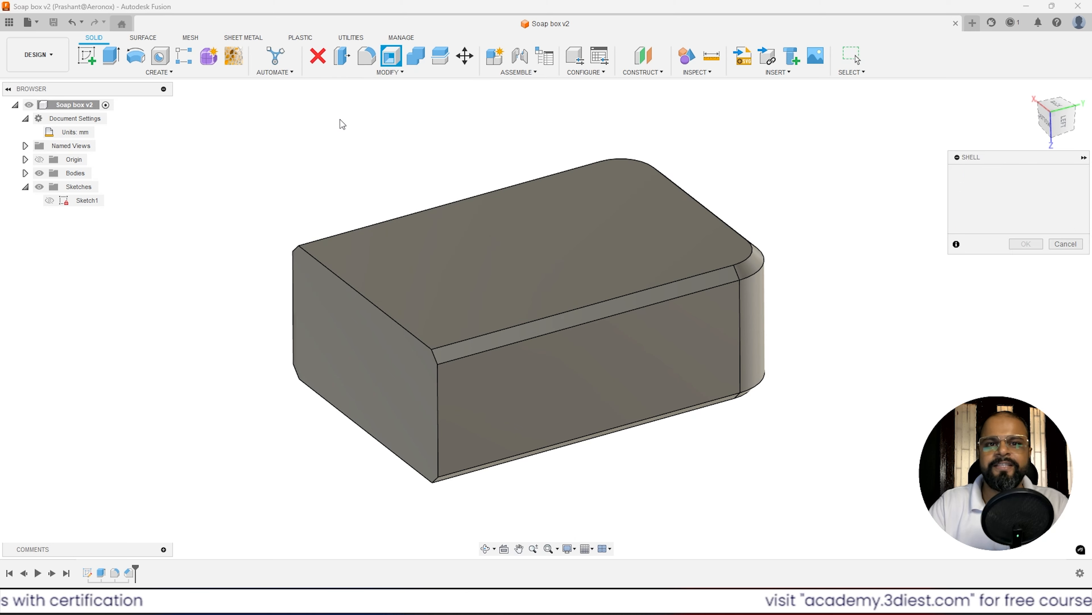
drag(993, 159, 799, 101)
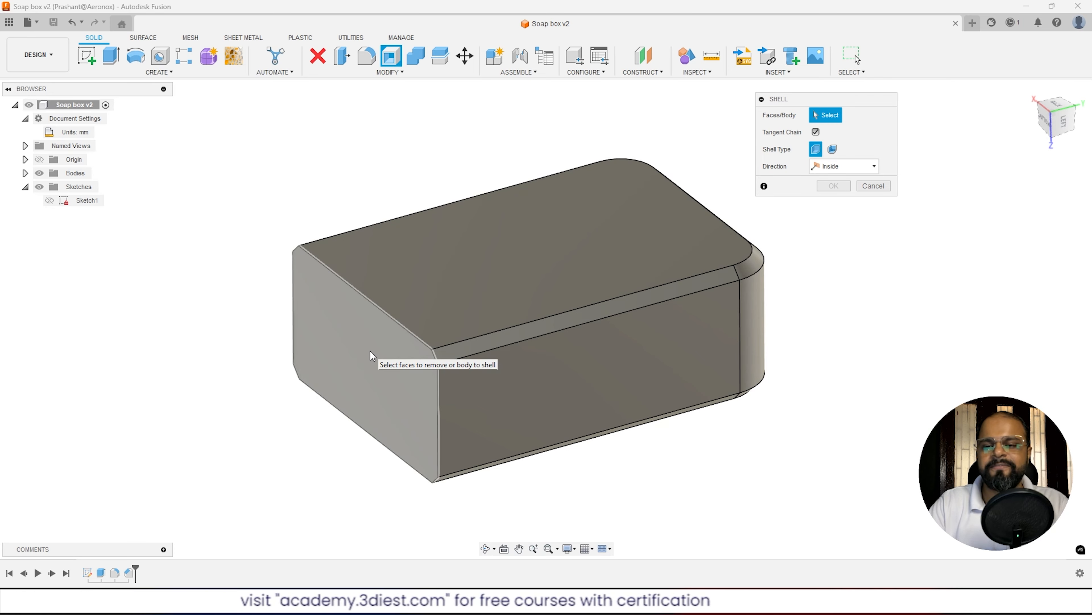
click(373, 360)
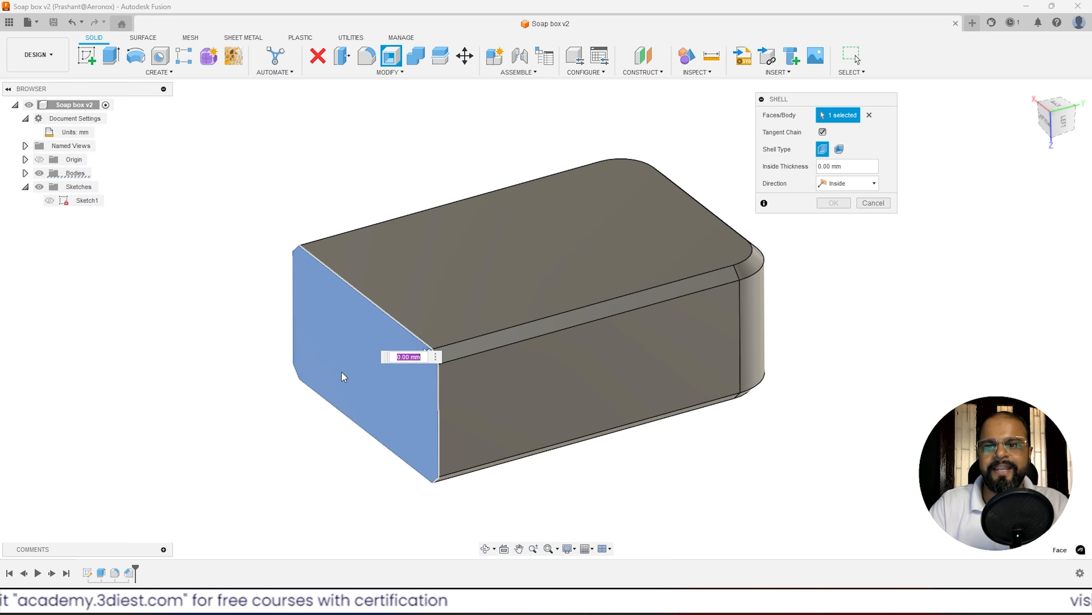
drag(854, 167, 803, 171)
text(1.6)
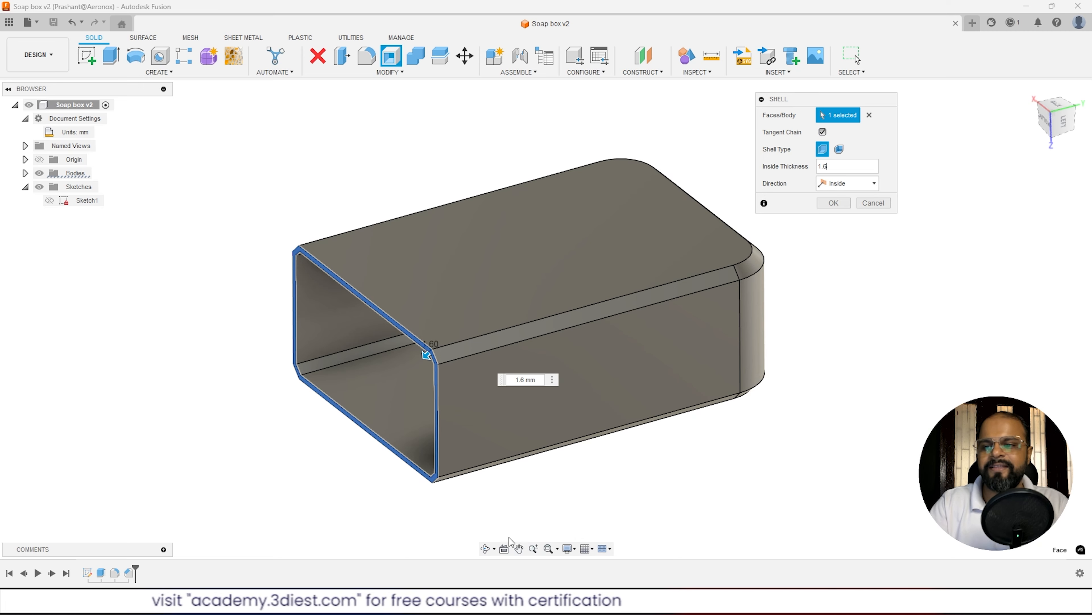
shift+middle_drag(446, 458, 505, 388)
click(833, 204)
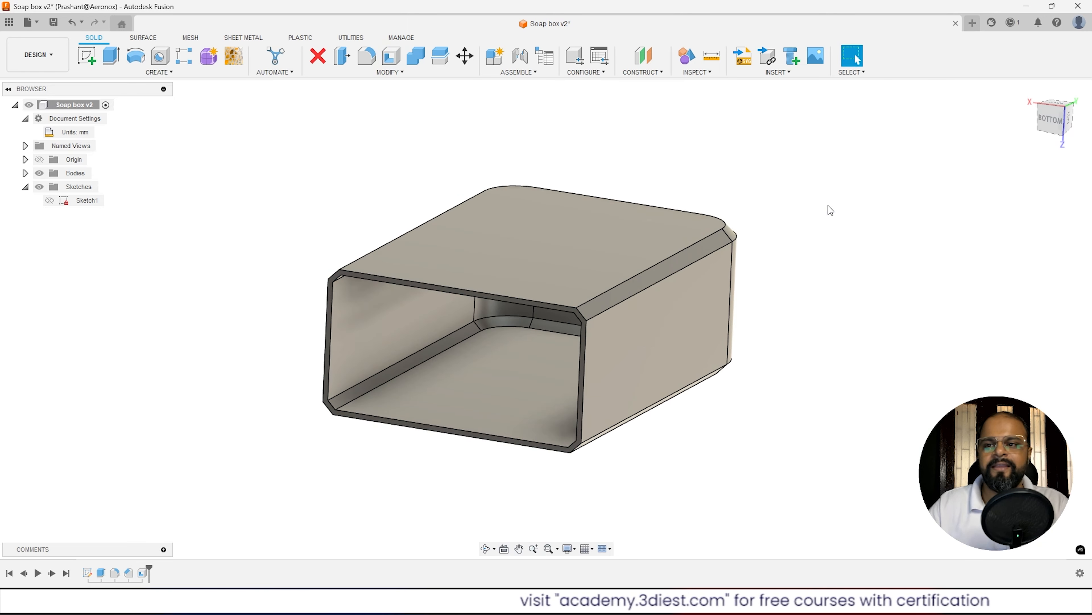
On the left side face, sketch a slanted line from the long edge to the face's centreline, continuing about 85 mm vertically to the bottom edge.
mouse_move(703, 338)
shift+middle_down()
mouse_move(678, 319)
mouse_move(702, 339)
shift+middle_up()
scroll(606, 296, down, 3)
shift+middle_drag(609, 299, 559, 301)
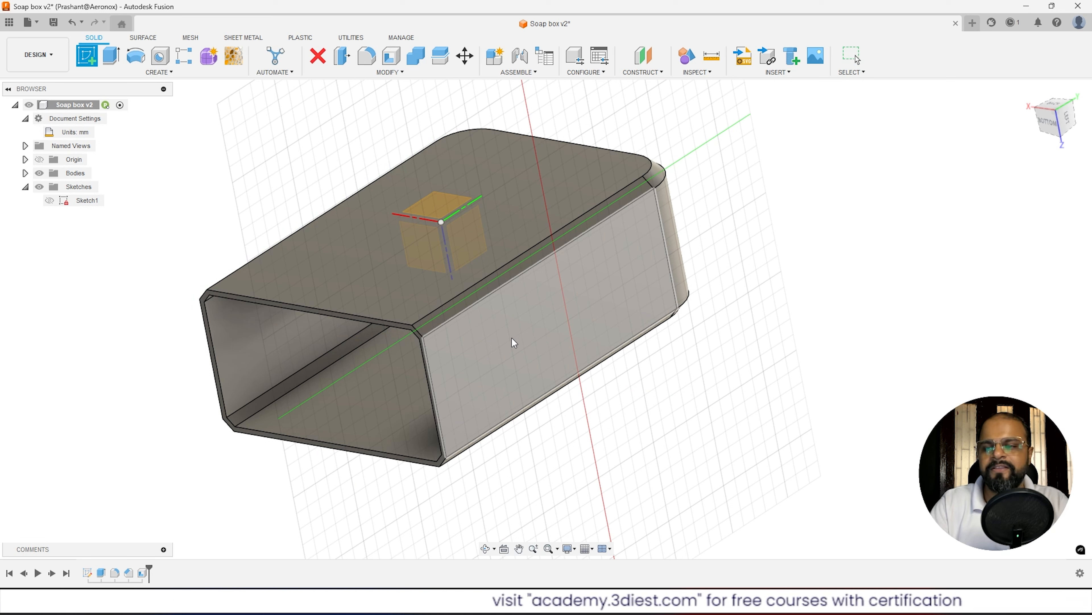
click(527, 330)
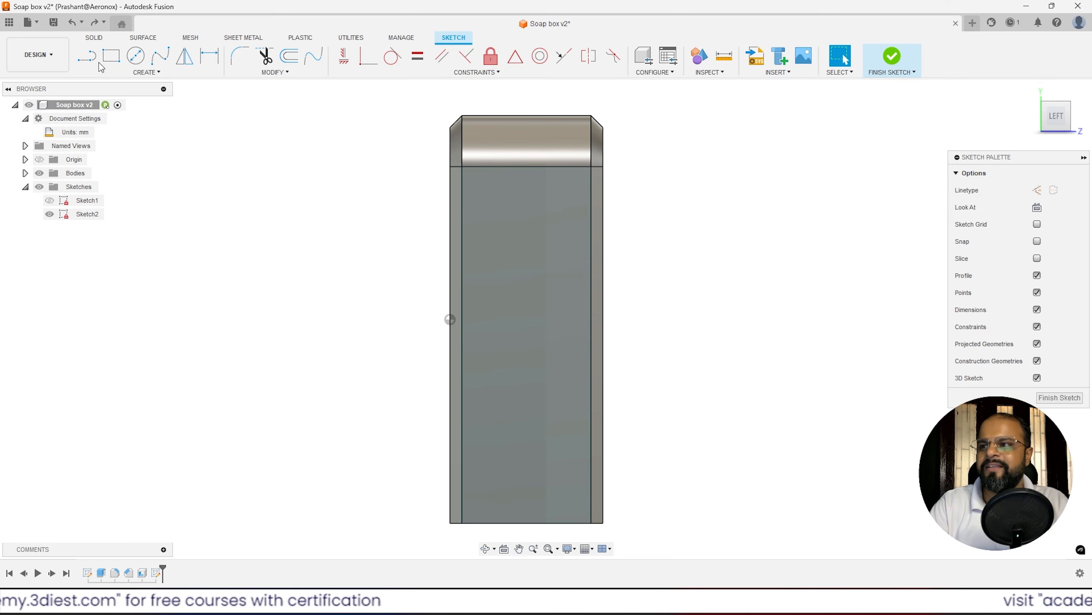
click(86, 55)
click(450, 319)
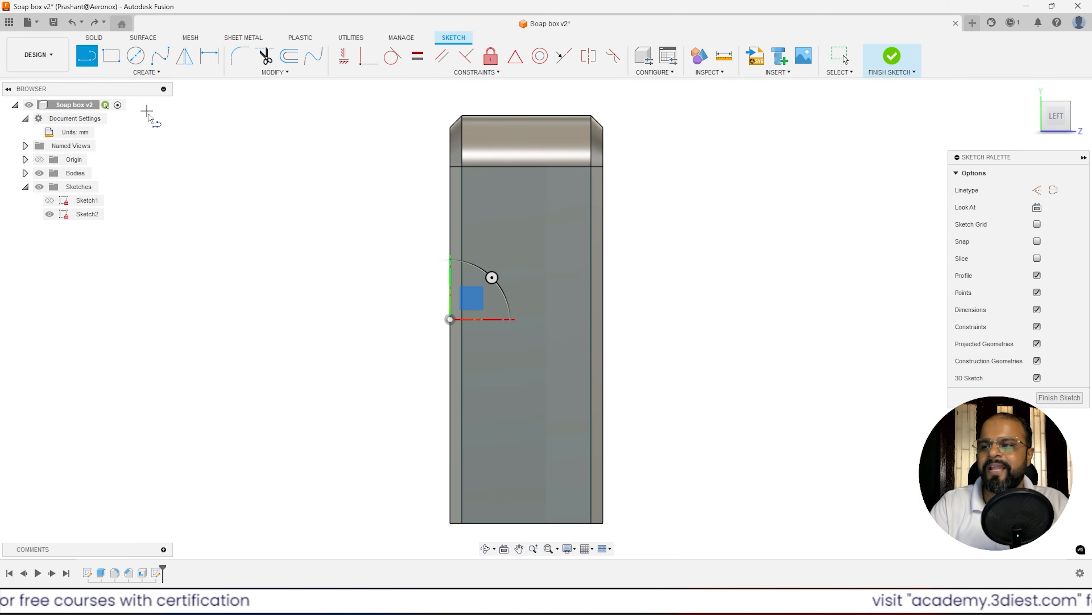
click(450, 147)
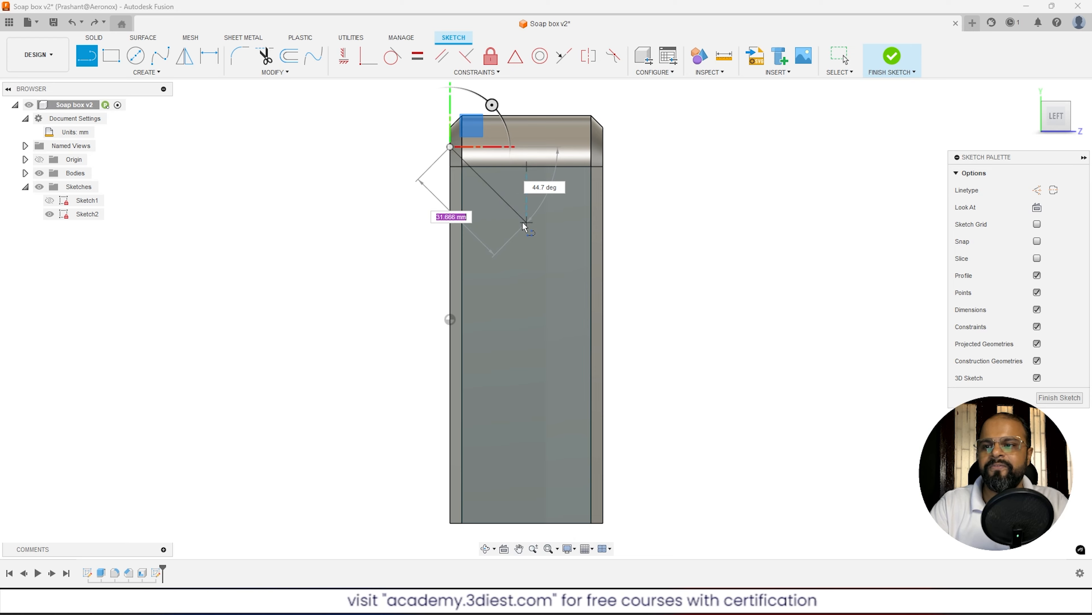
click(526, 233)
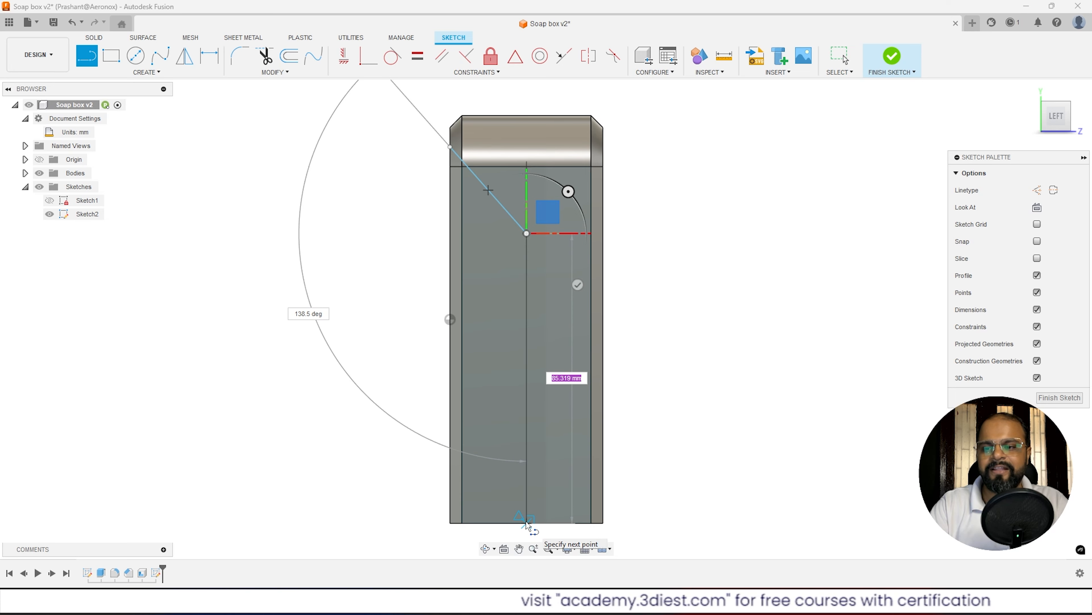
click(526, 523)
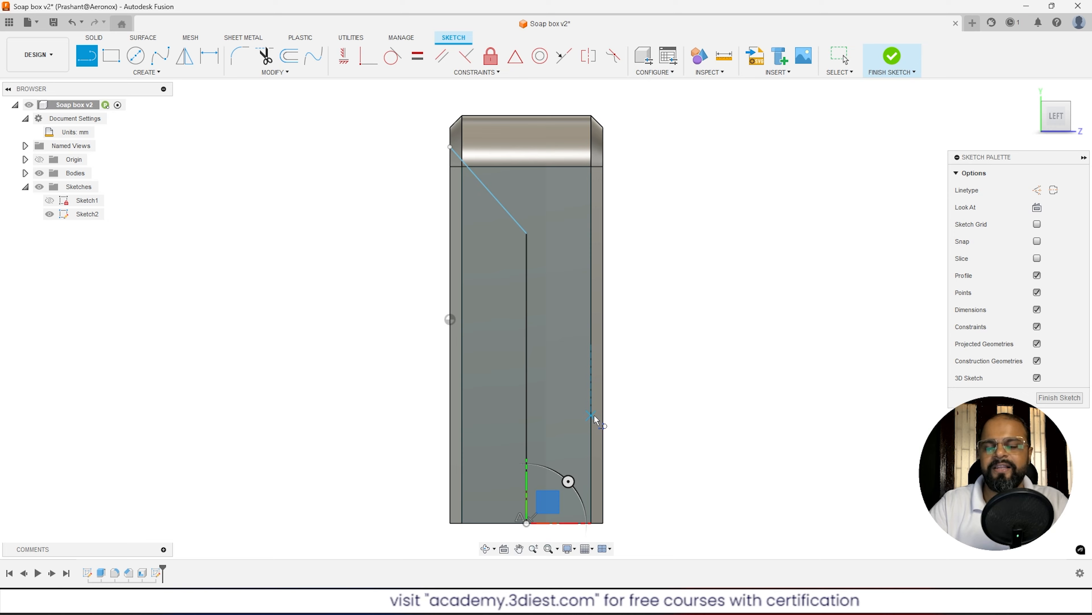
key(Escape)
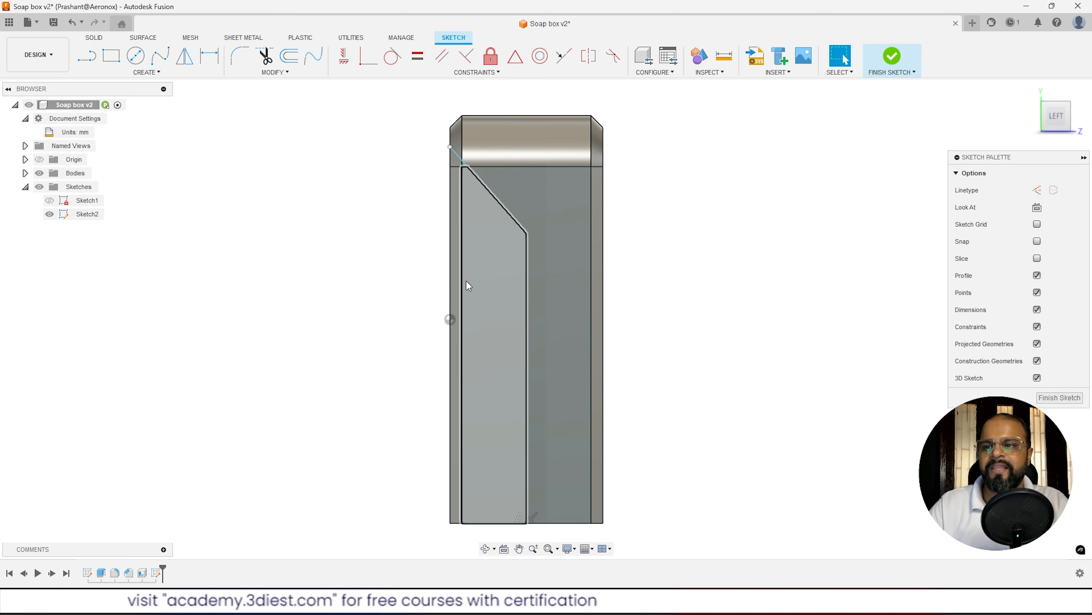
Dimension the angle between the slanted line and the vertical line at 125 degrees.
click(207, 62)
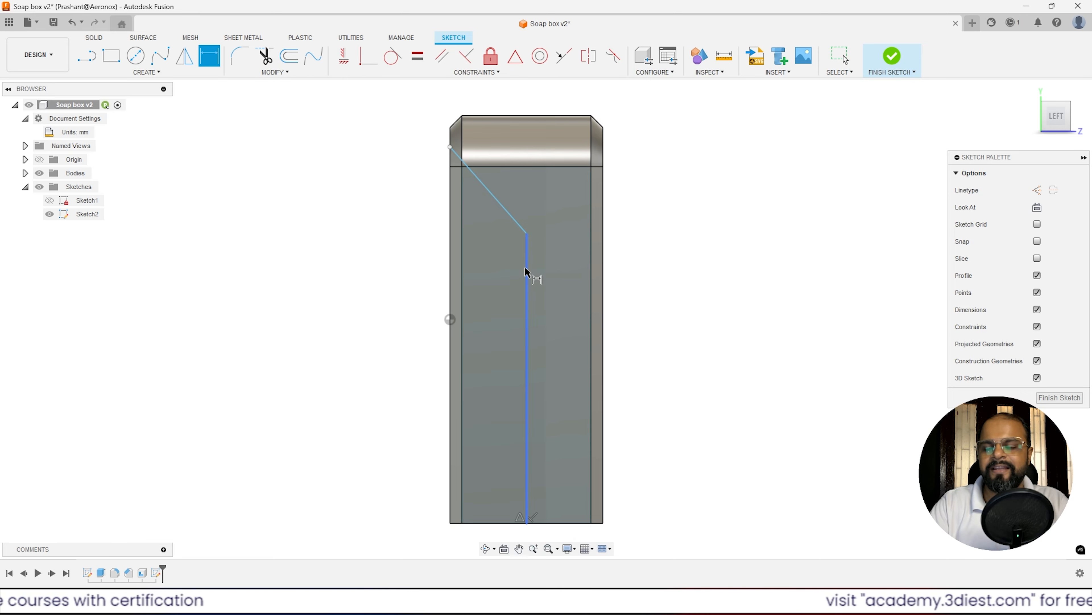
click(527, 274)
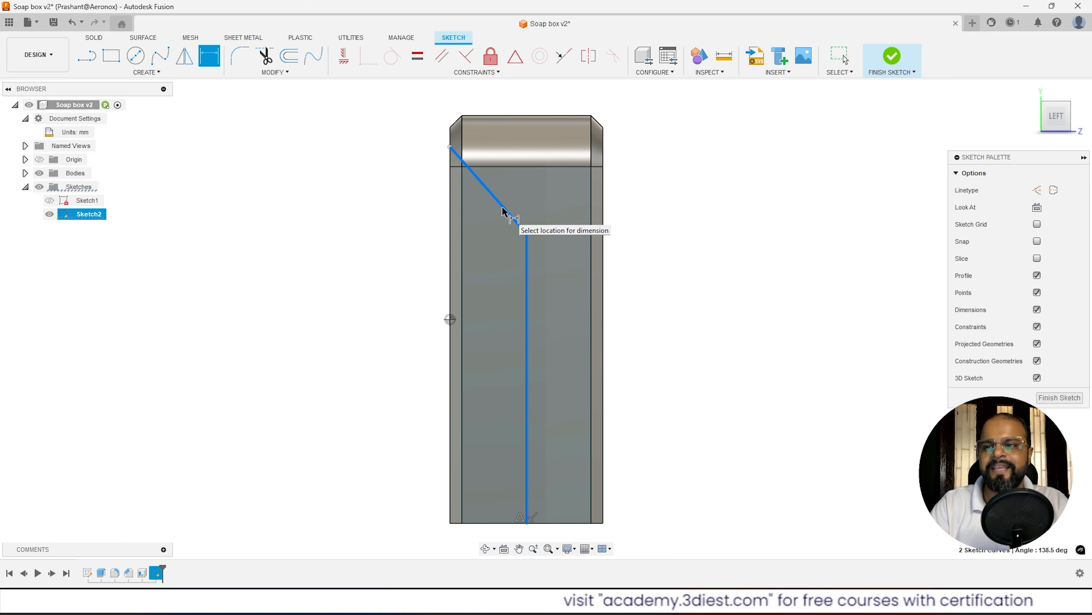
click(525, 238)
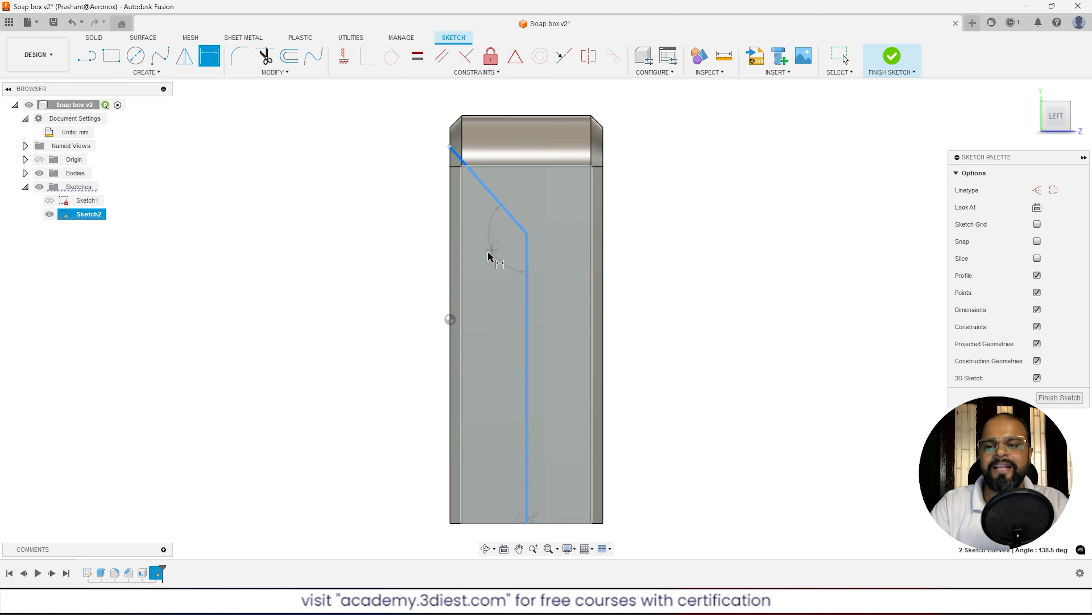
click(485, 257)
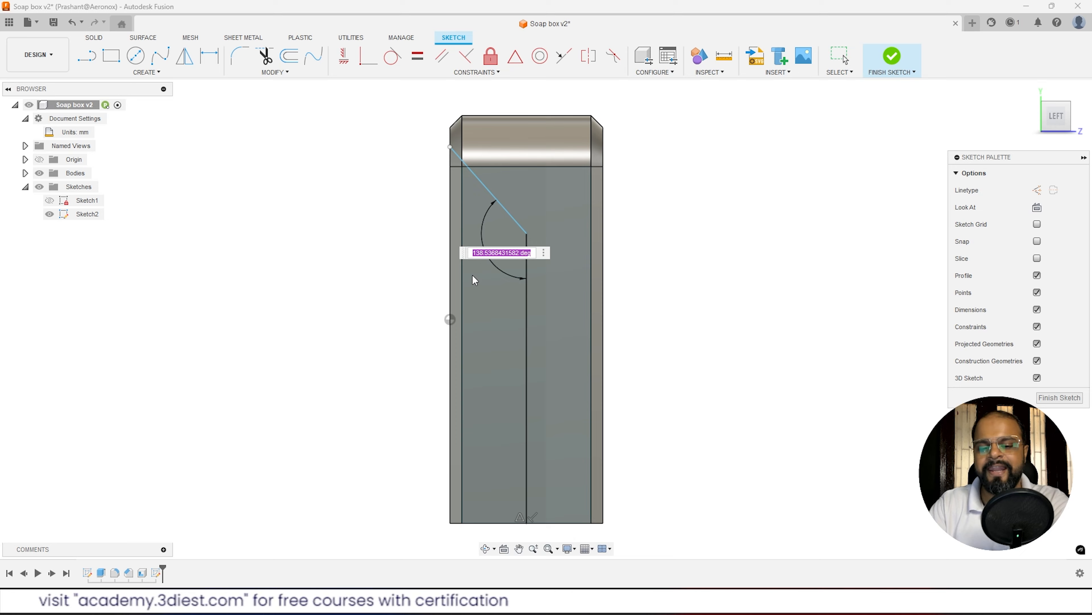
text(125)
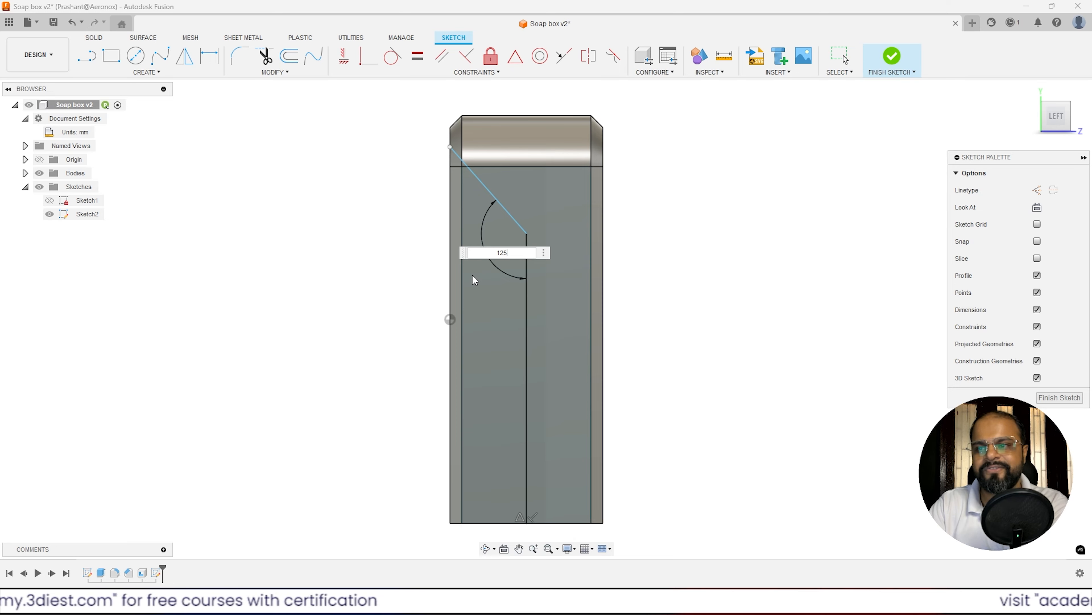
key(Return)
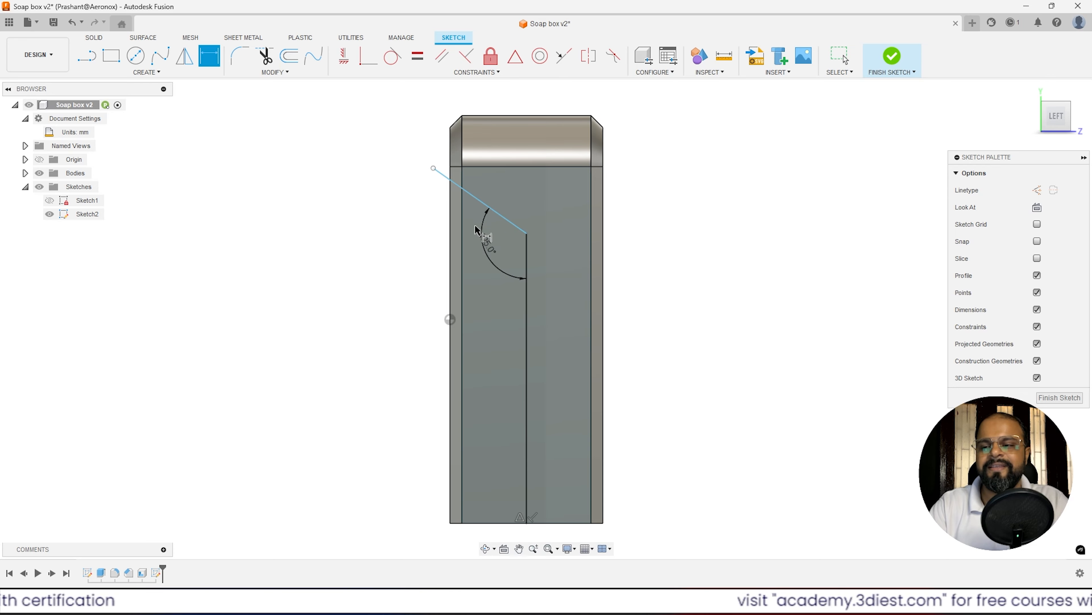
scroll(449, 183, up, 3)
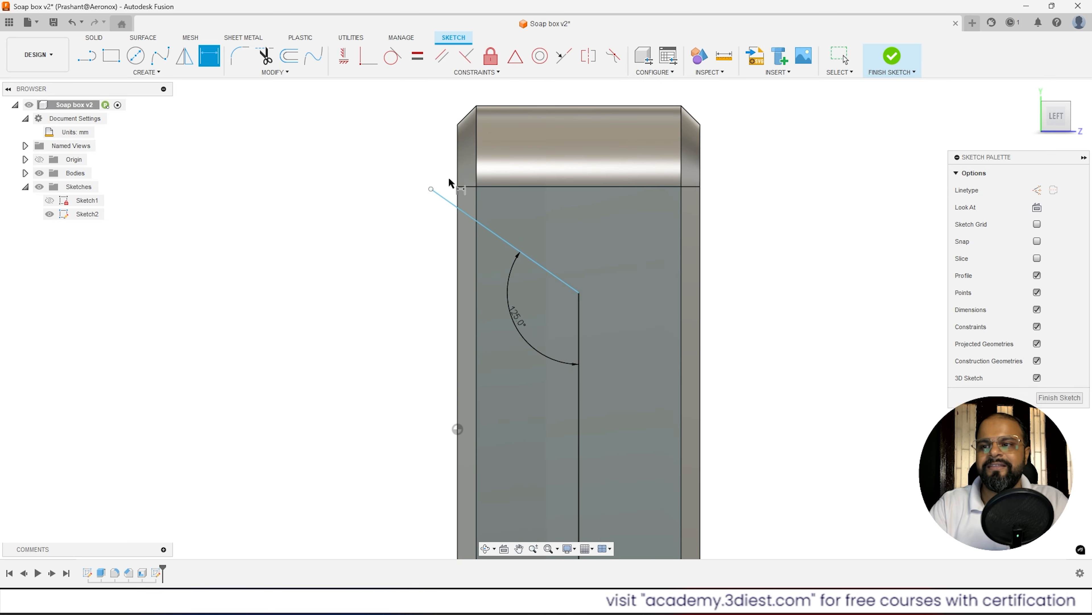
Dimension the vertical distance between the block's chamfer corner and the slanted line's free endpoint at 1.6 mm.
scroll(450, 183, up, 2)
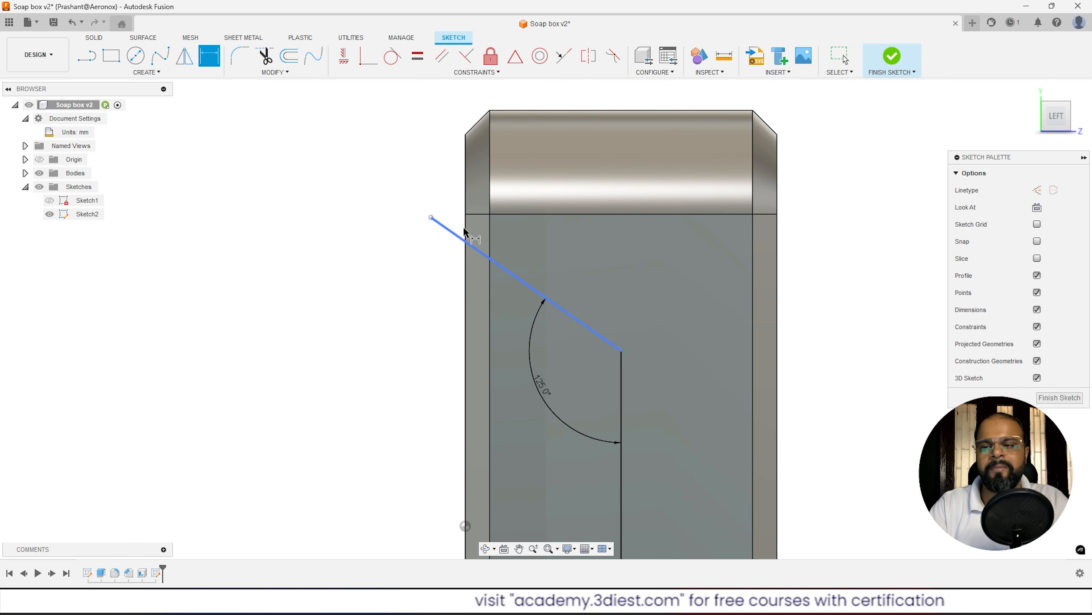
scroll(486, 142, up, 3)
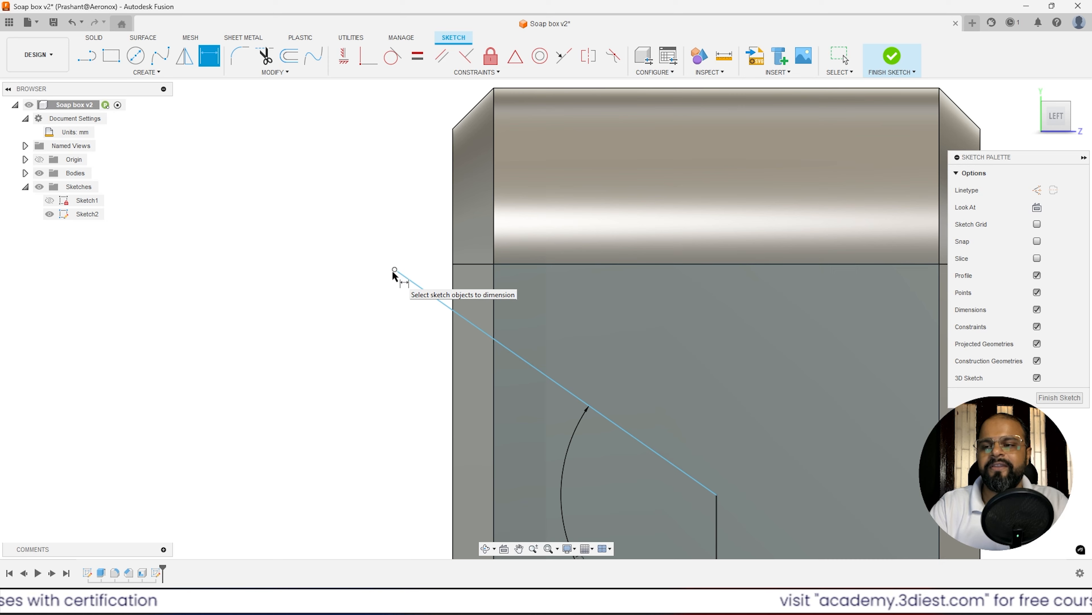
click(452, 130)
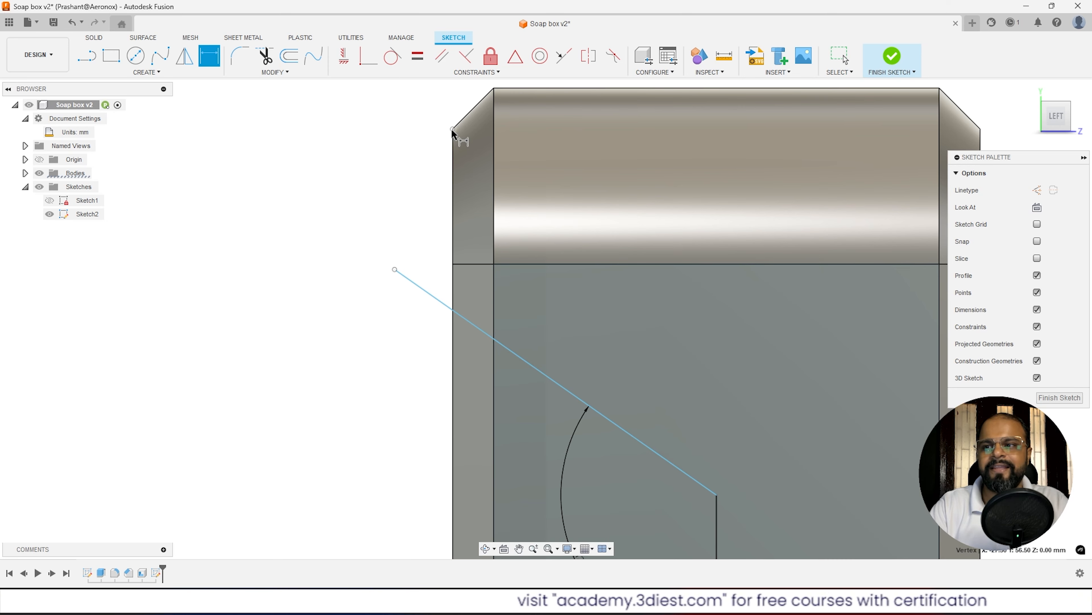
click(394, 271)
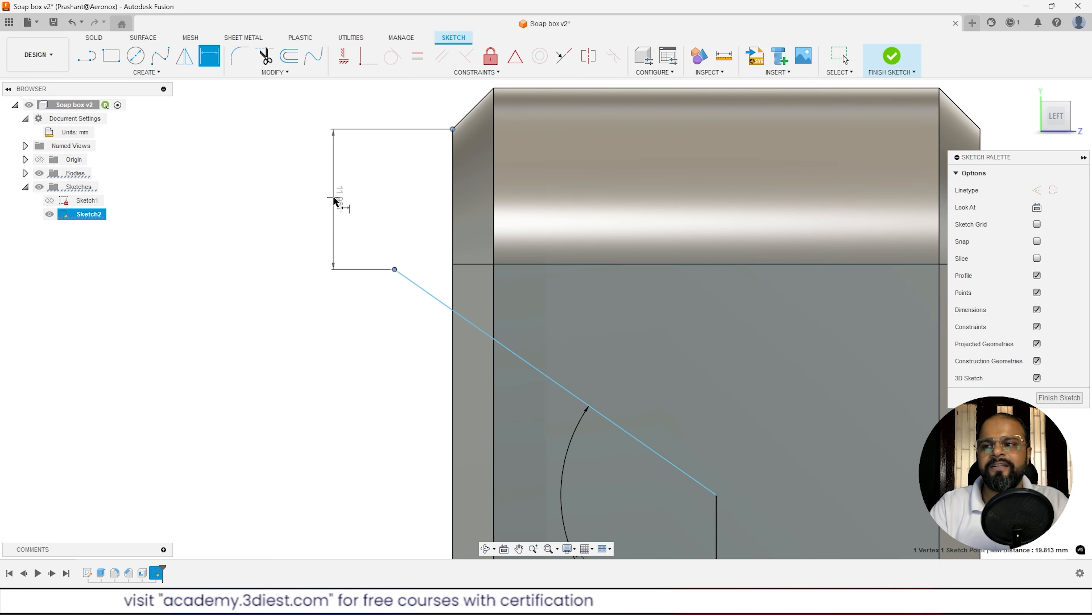
click(335, 200)
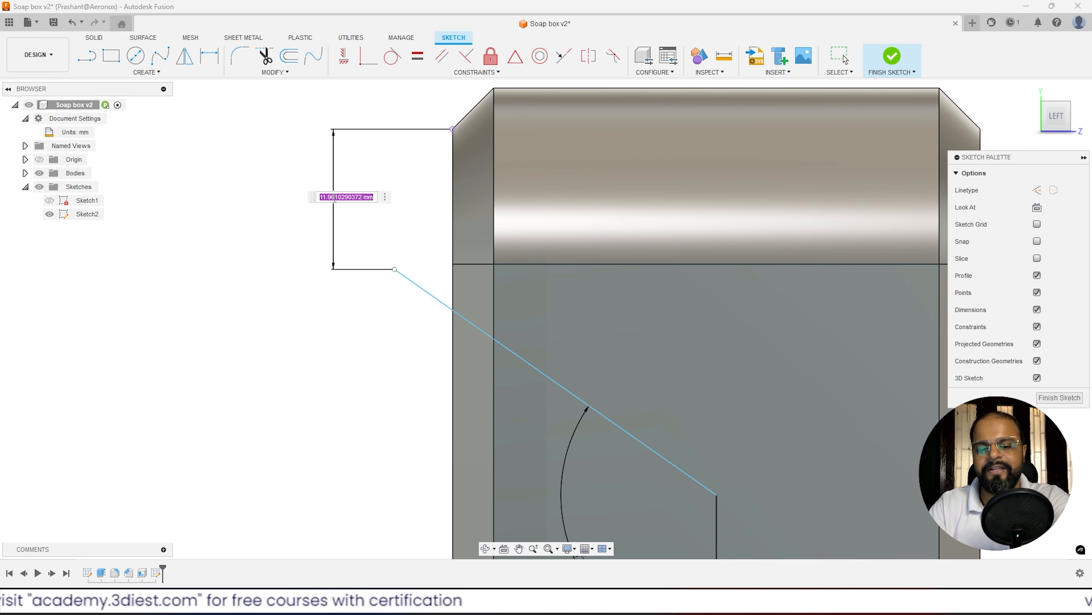
text(3)
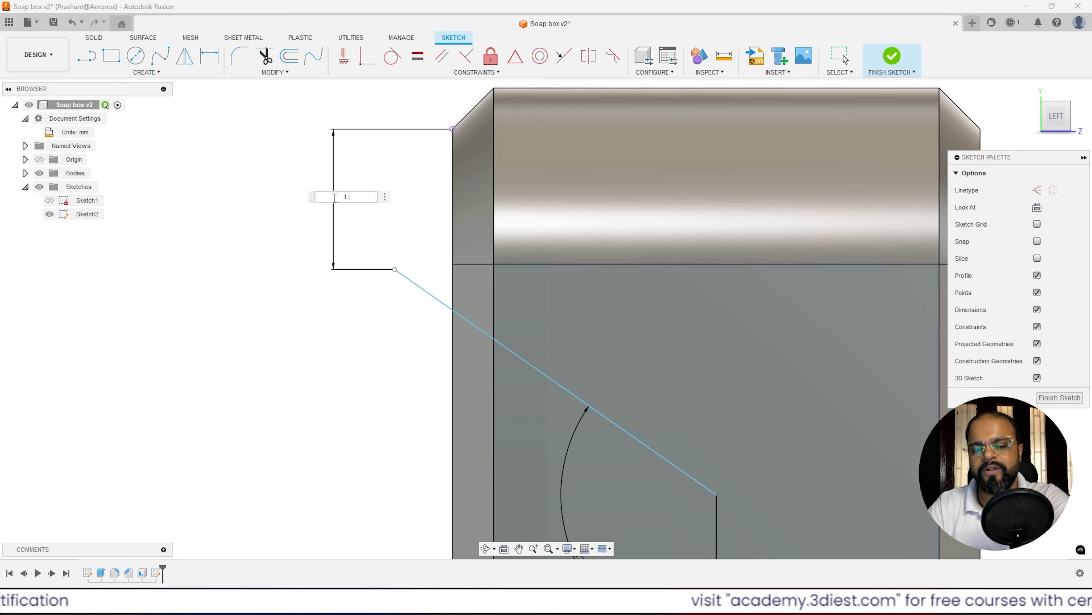
text(.6)
key(Return)
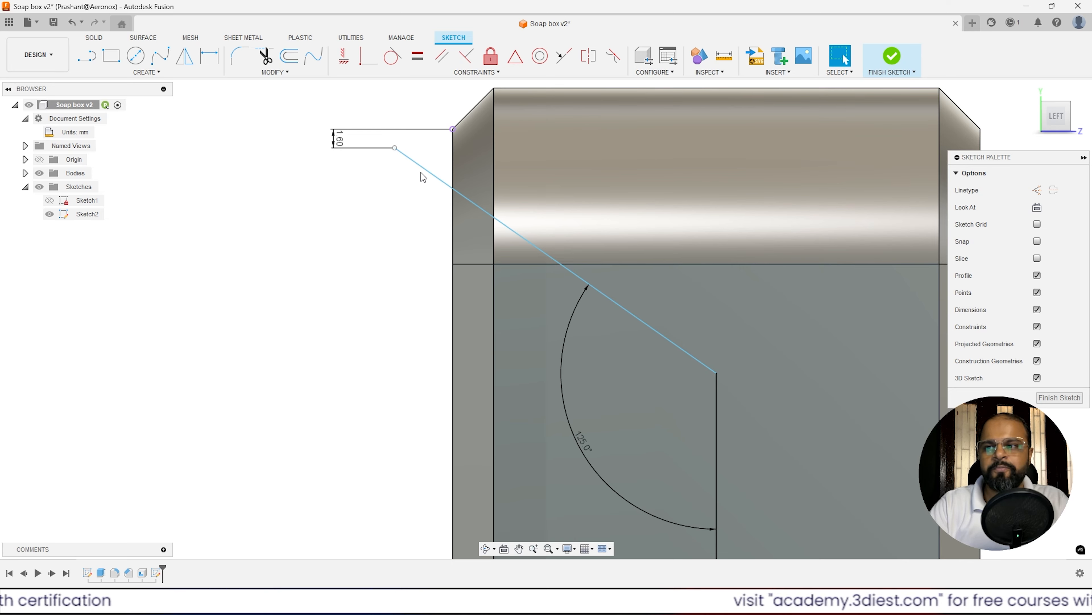
Constrain the slanted line's free endpoint vertically in line with the block's chamfer corner and finish the sketch.
mouse_move(395, 148)
mouse_down()
mouse_move(396, 176)
mouse_move(420, 148)
mouse_move(448, 149)
mouse_up()
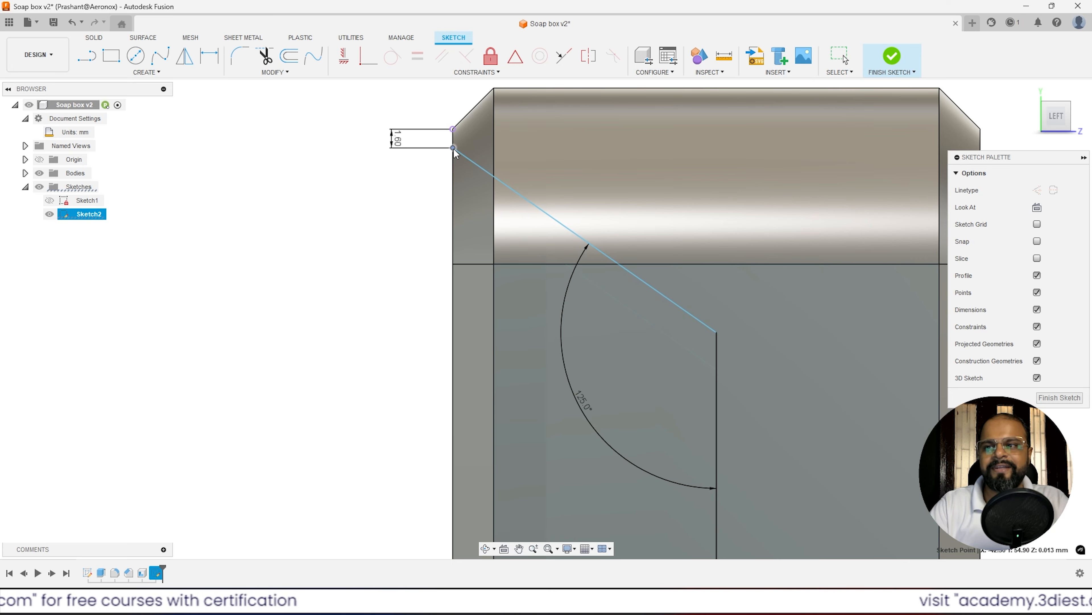
drag(452, 148, 452, 148)
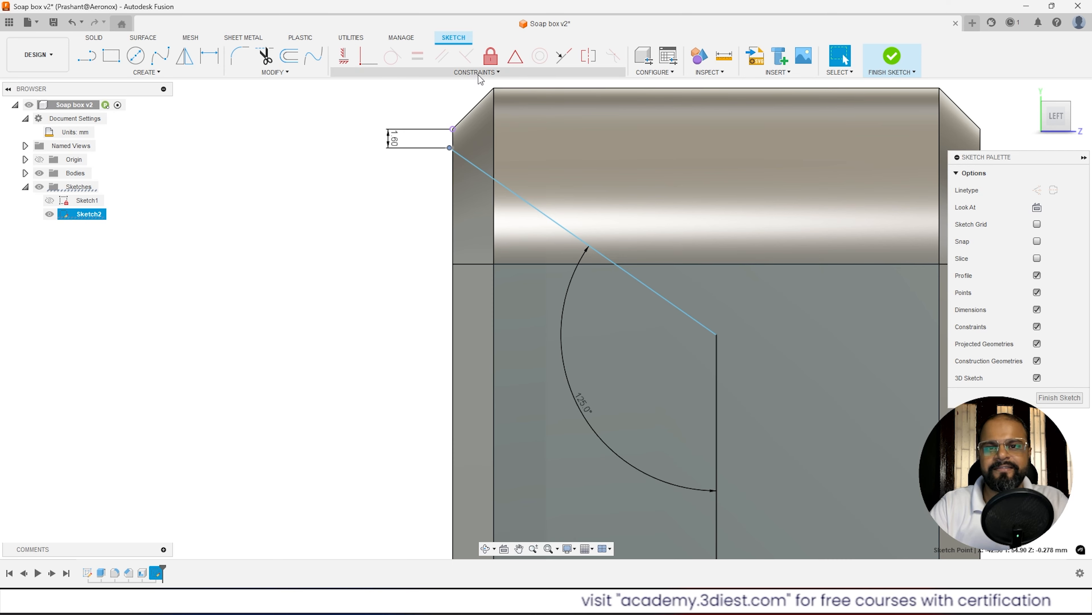
click(344, 61)
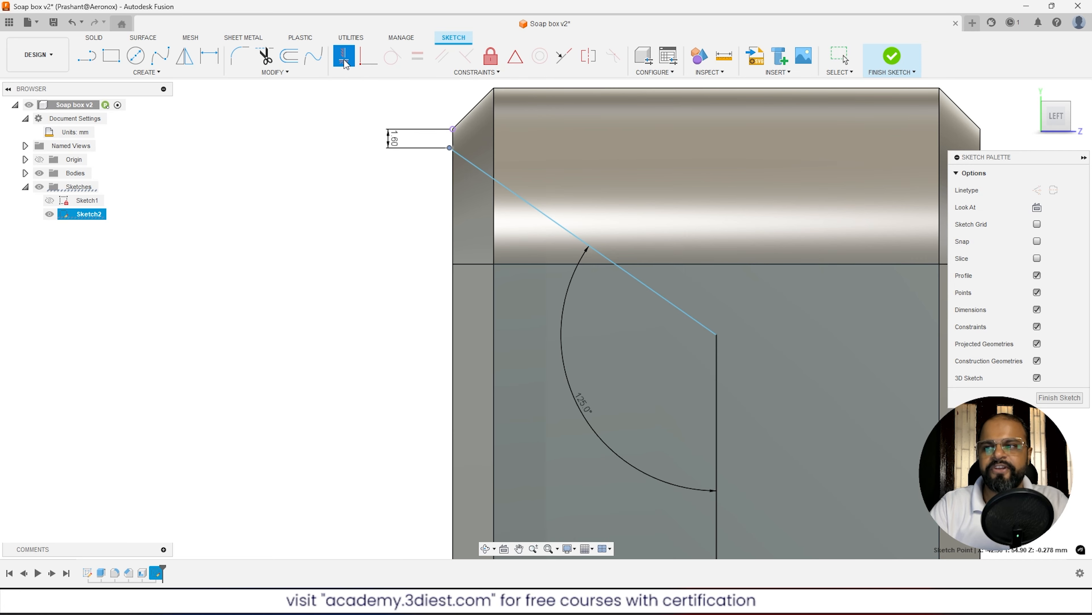
click(451, 135)
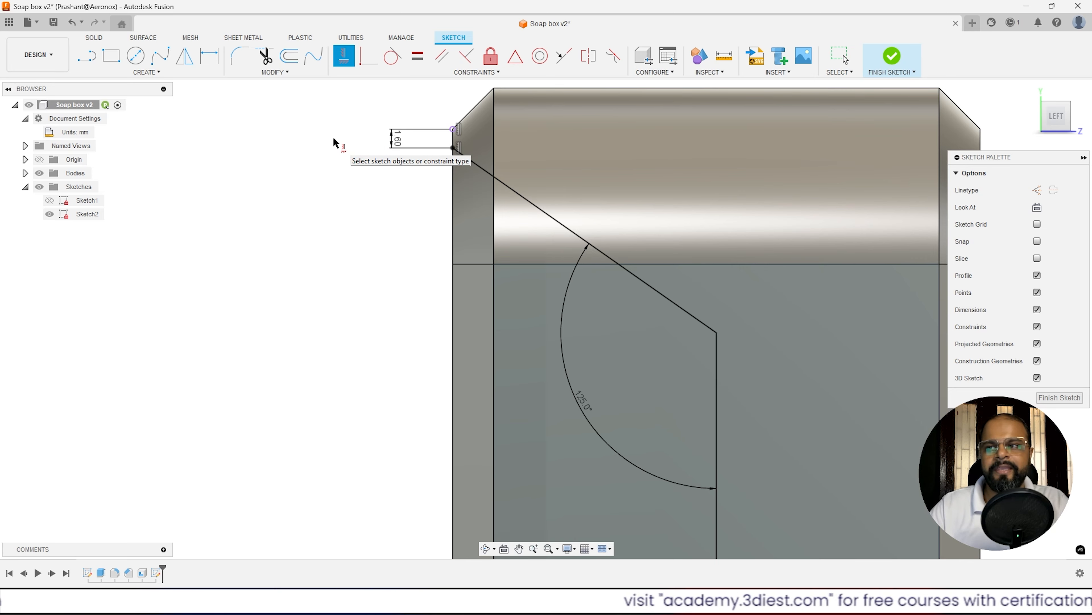
click(344, 60)
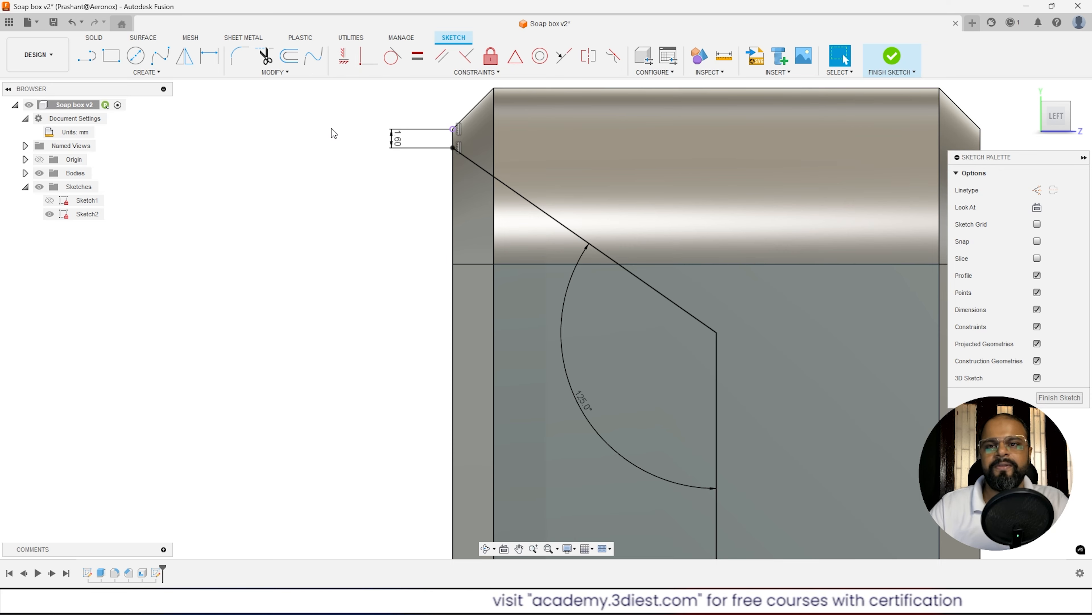
scroll(345, 153, down, 5)
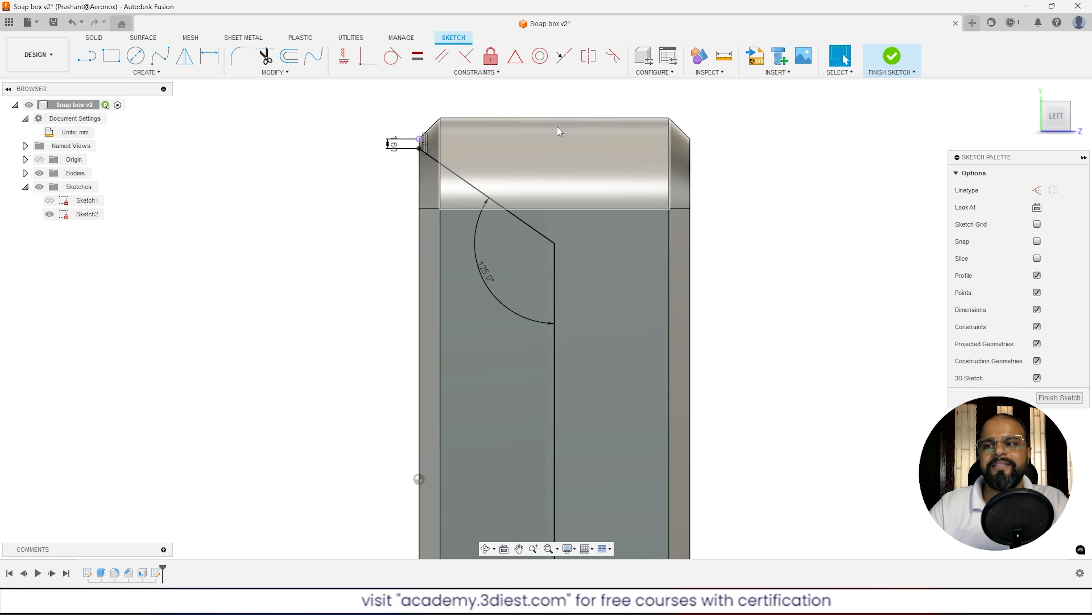
scroll(560, 129, down, 4)
scroll(580, 203, up, 2)
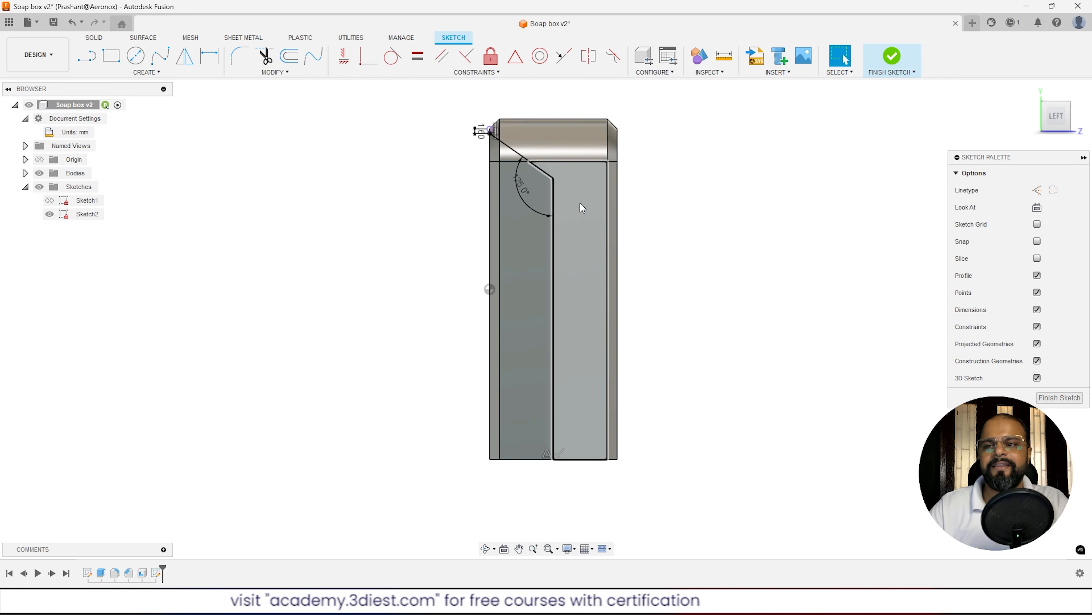
scroll(572, 131, up, 1)
scroll(571, 131, down, 1)
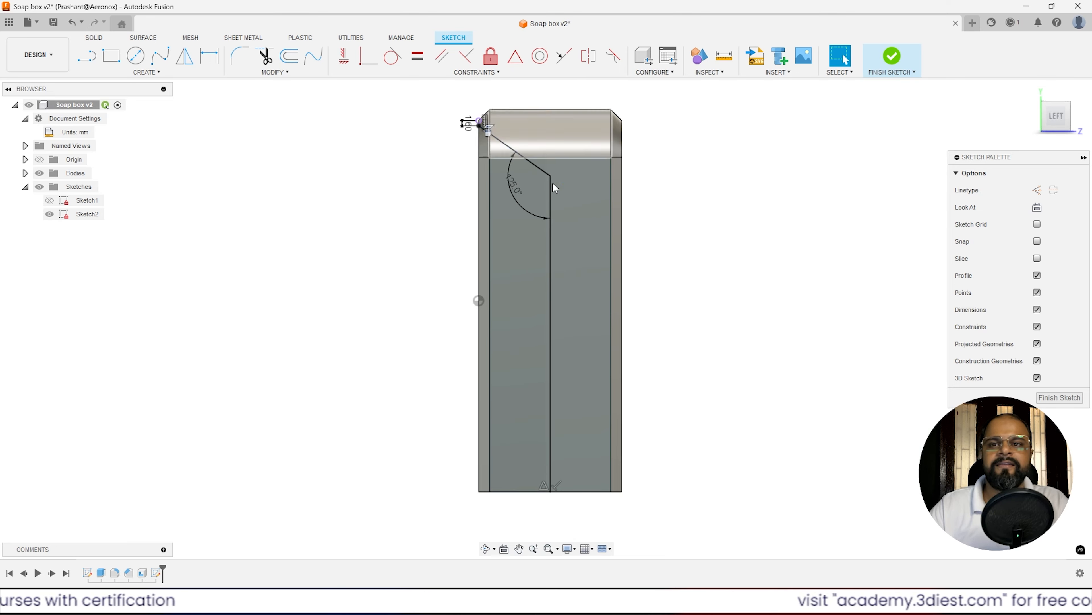
click(891, 56)
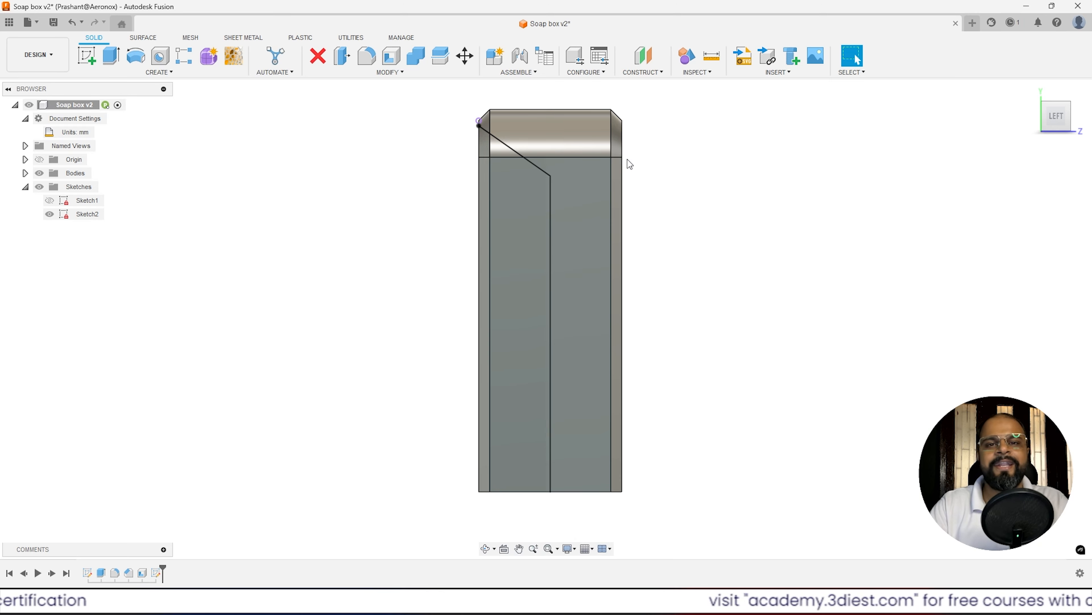
Split the shelled body with the sketched profile line as the splitting tool, keeping the tool extended.
click(386, 72)
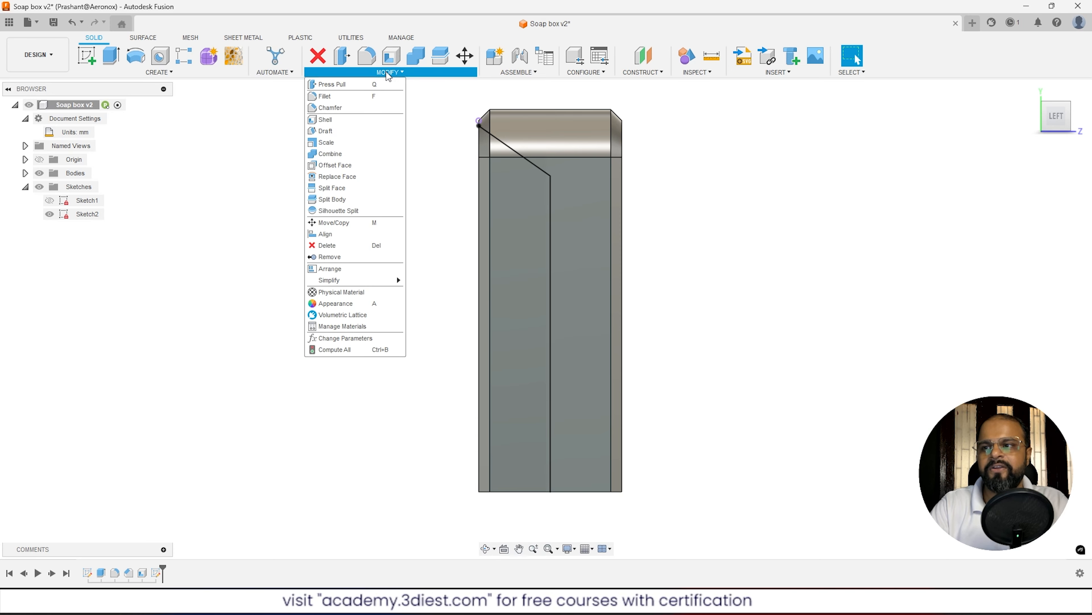
click(351, 198)
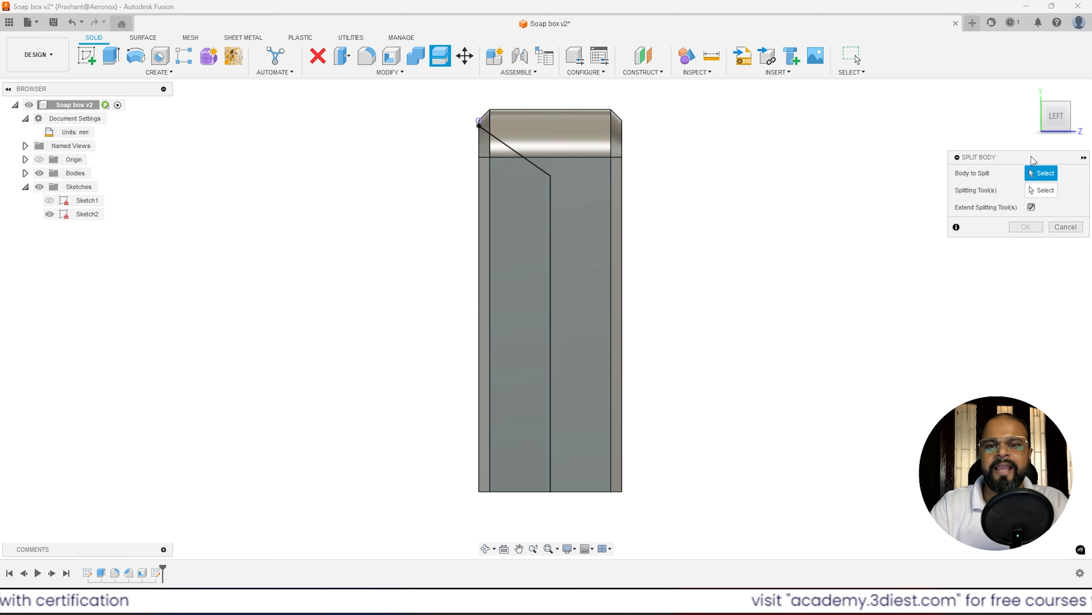
drag(1032, 158, 793, 103)
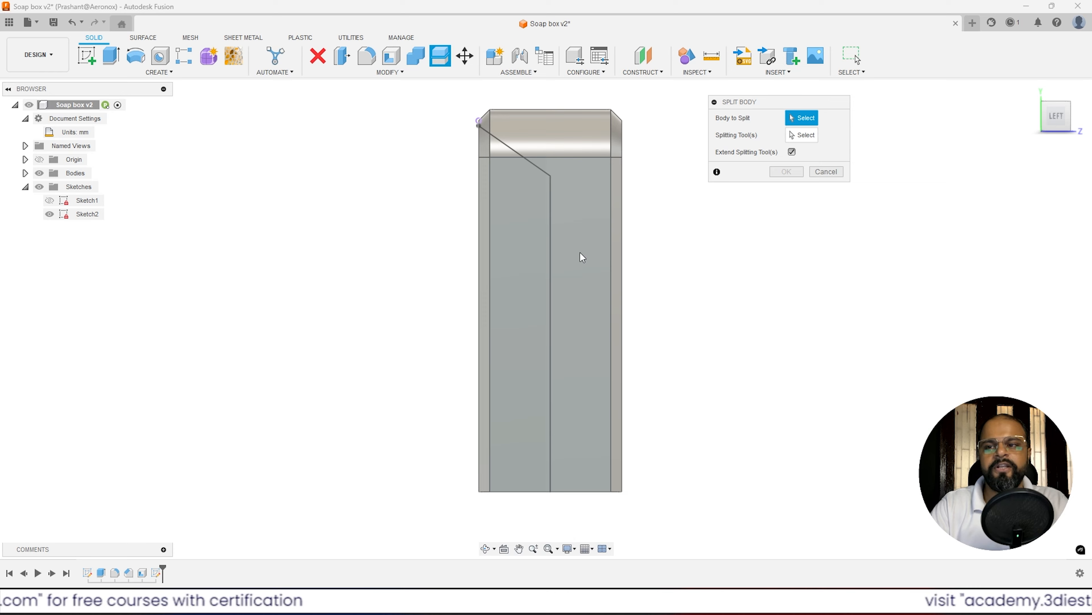
click(584, 260)
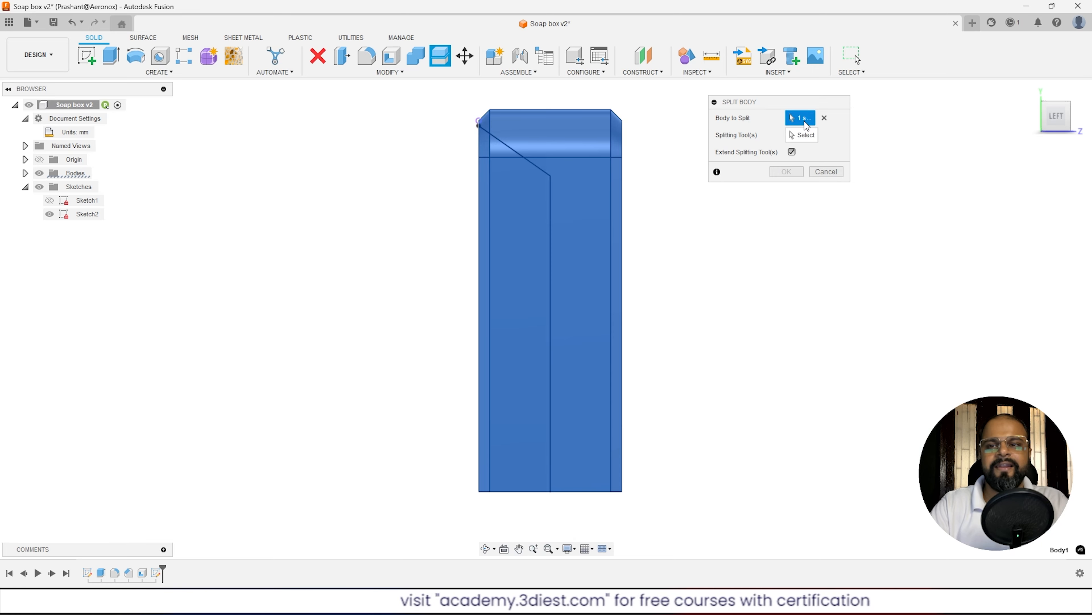
click(803, 136)
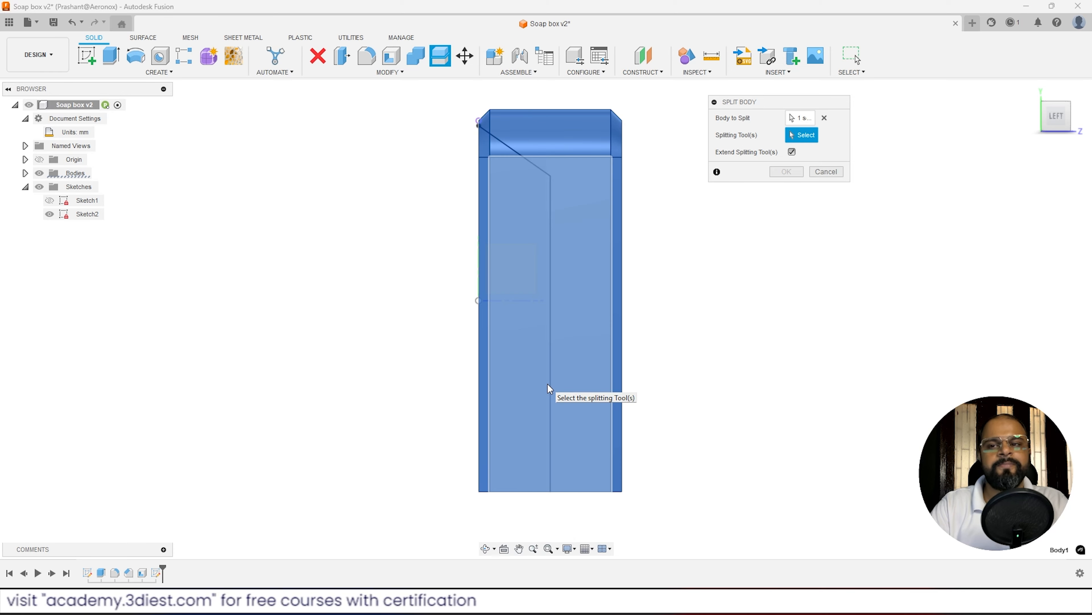
click(504, 147)
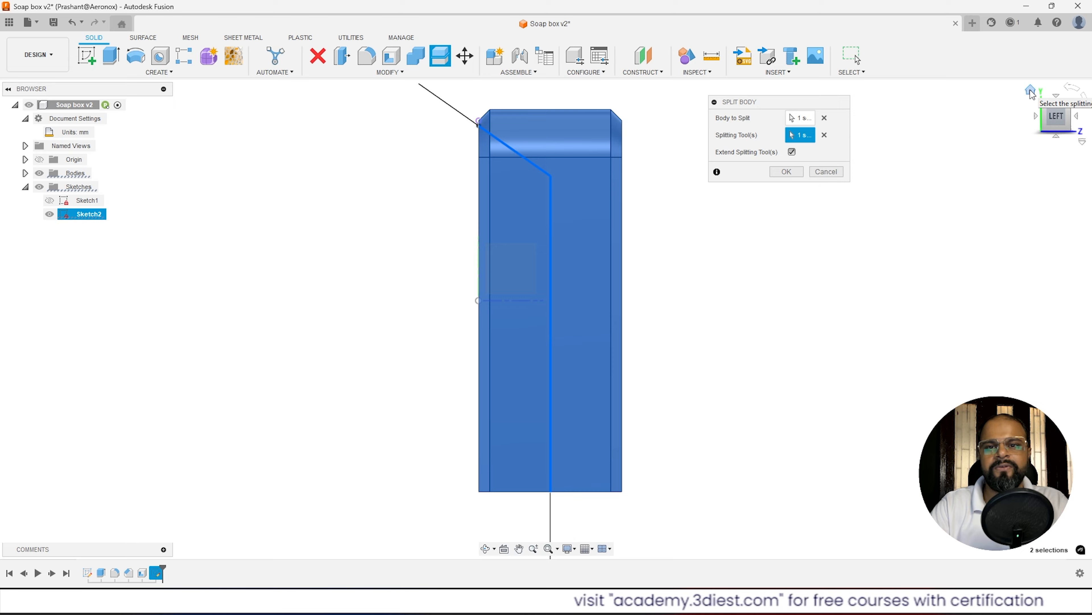
click(1031, 91)
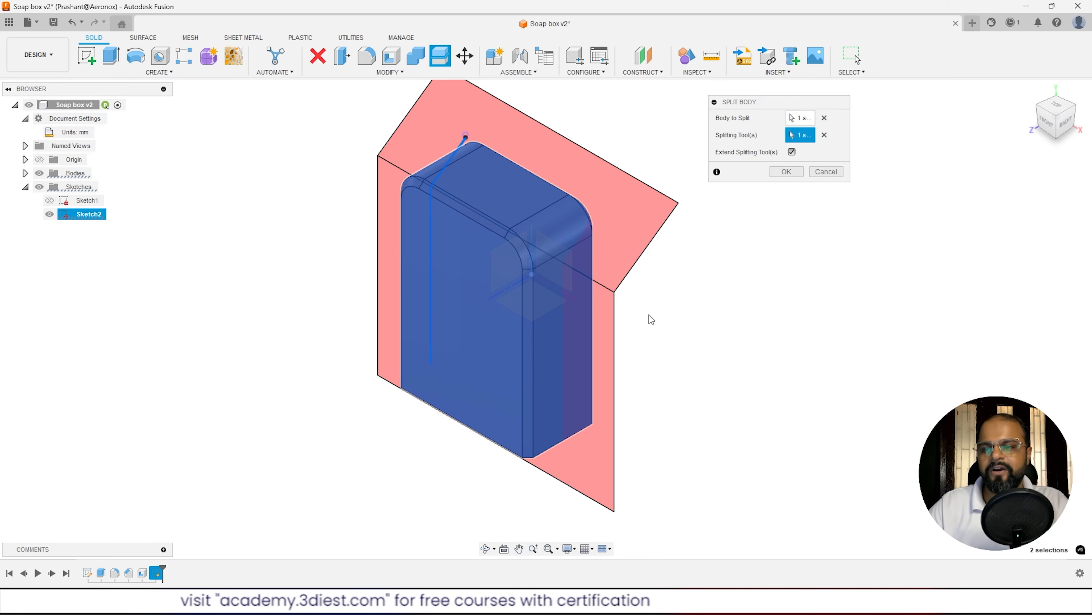
shift+middle_drag(651, 317, 538, 174)
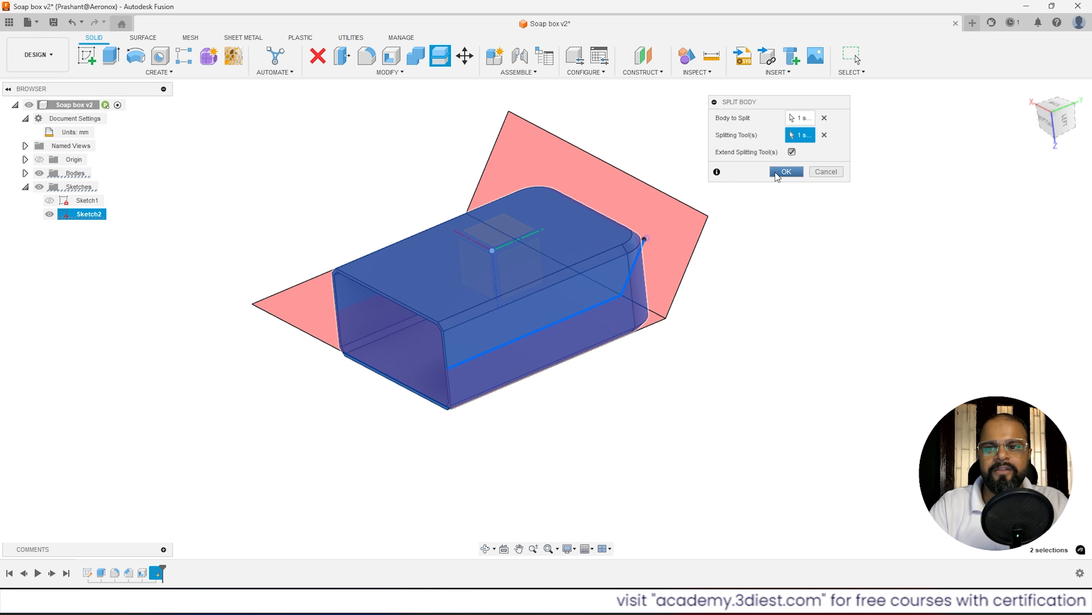
click(788, 173)
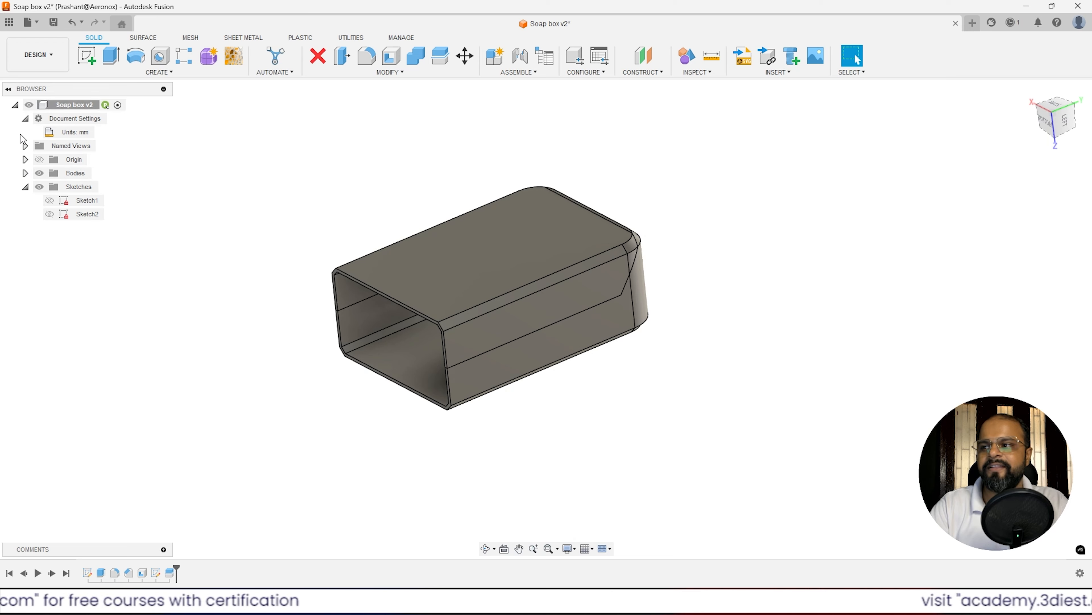
Examine the two halves of the split box by hiding and showing Body1 and Body2 in turn.
click(25, 173)
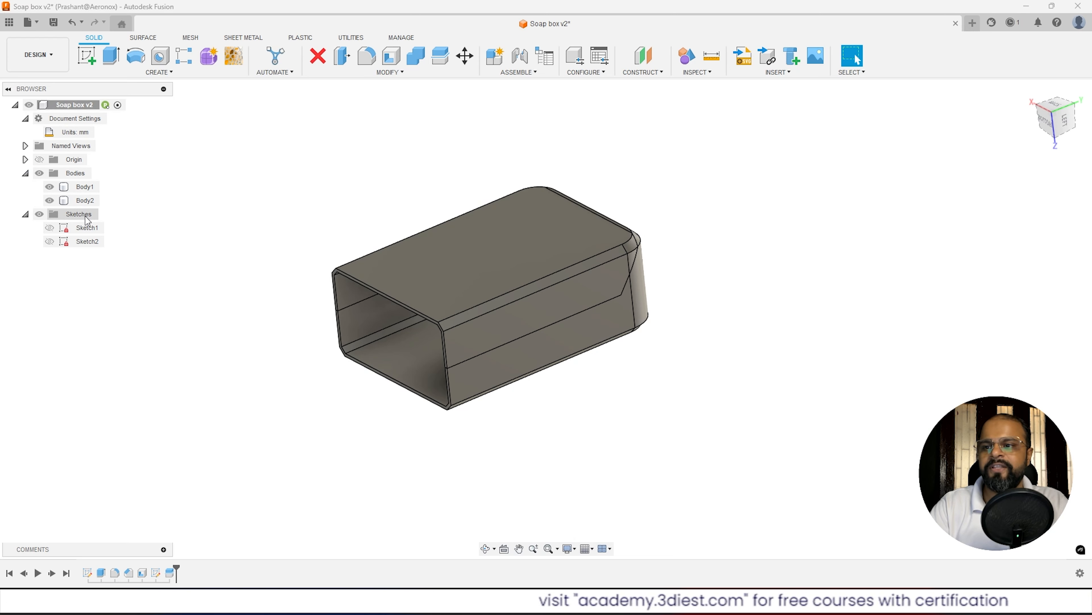
click(84, 200)
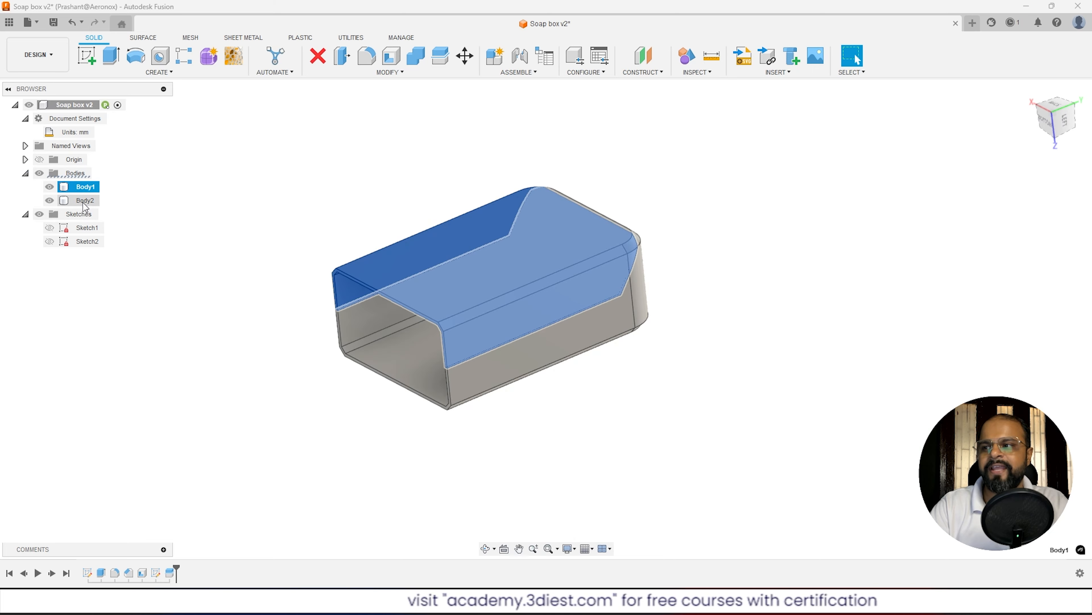
click(137, 198)
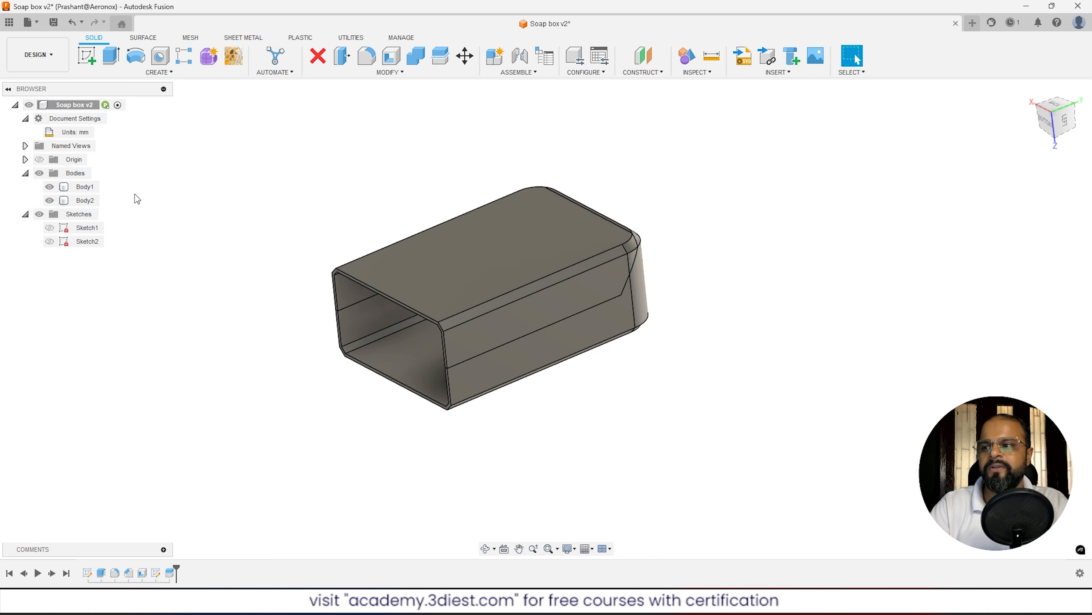
click(48, 191)
click(49, 187)
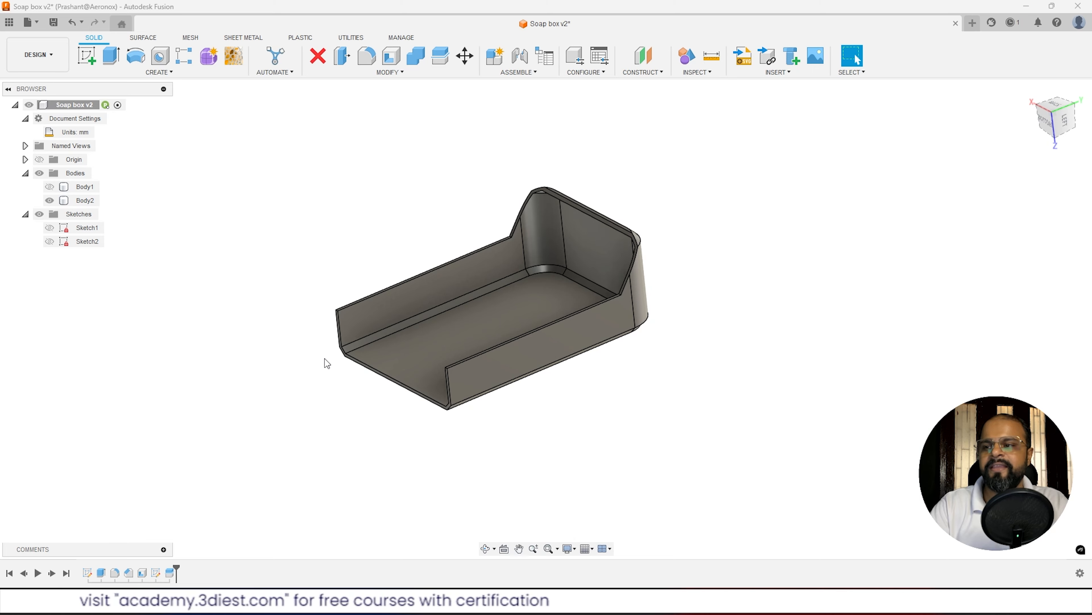
click(62, 188)
click(50, 187)
click(51, 201)
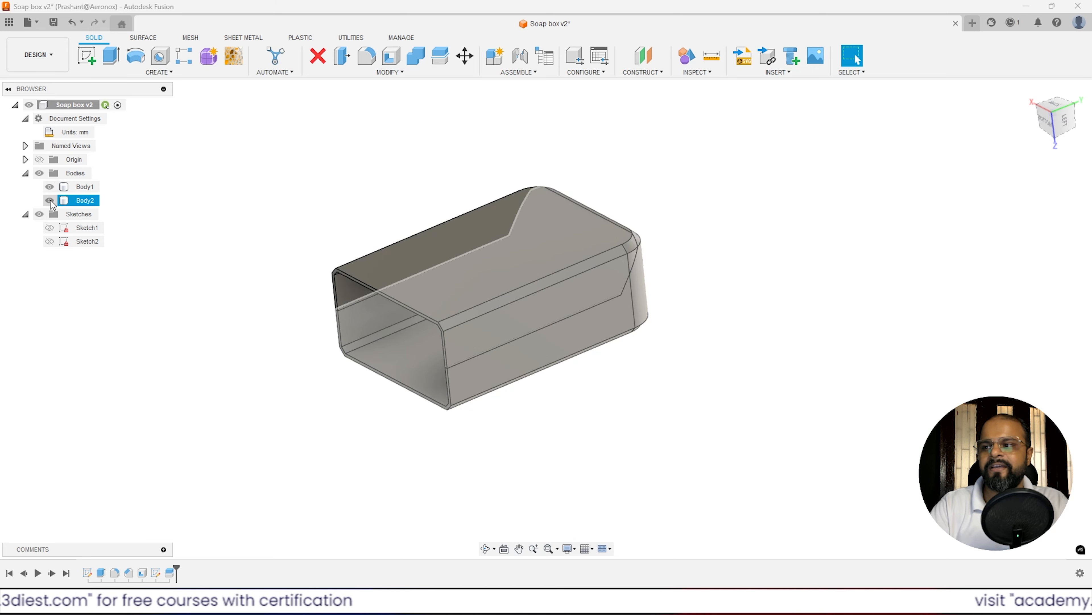
click(50, 200)
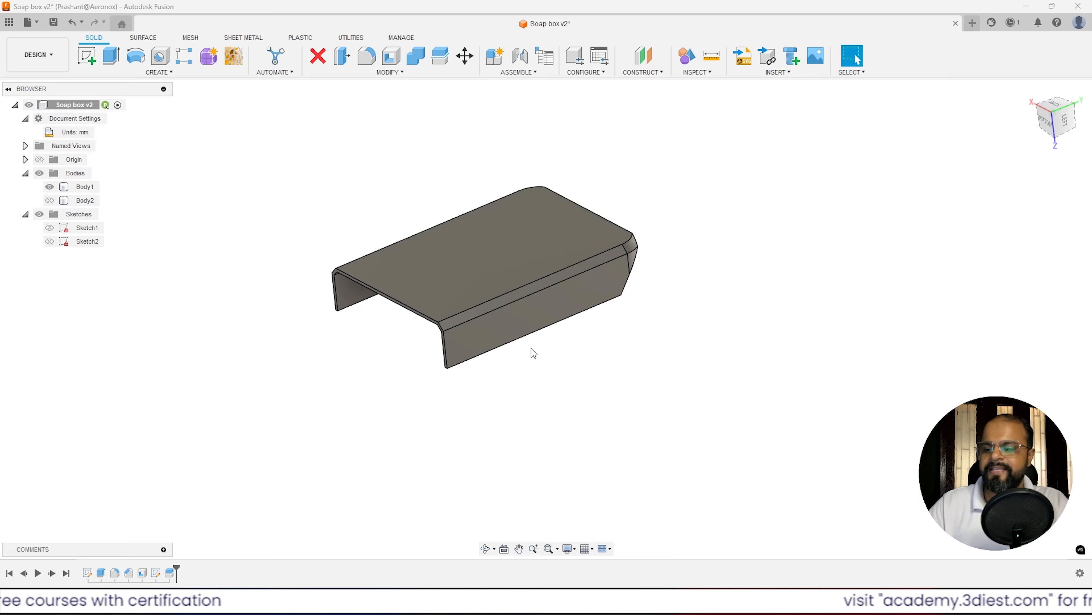
shift+middle_drag(531, 351, 548, 309)
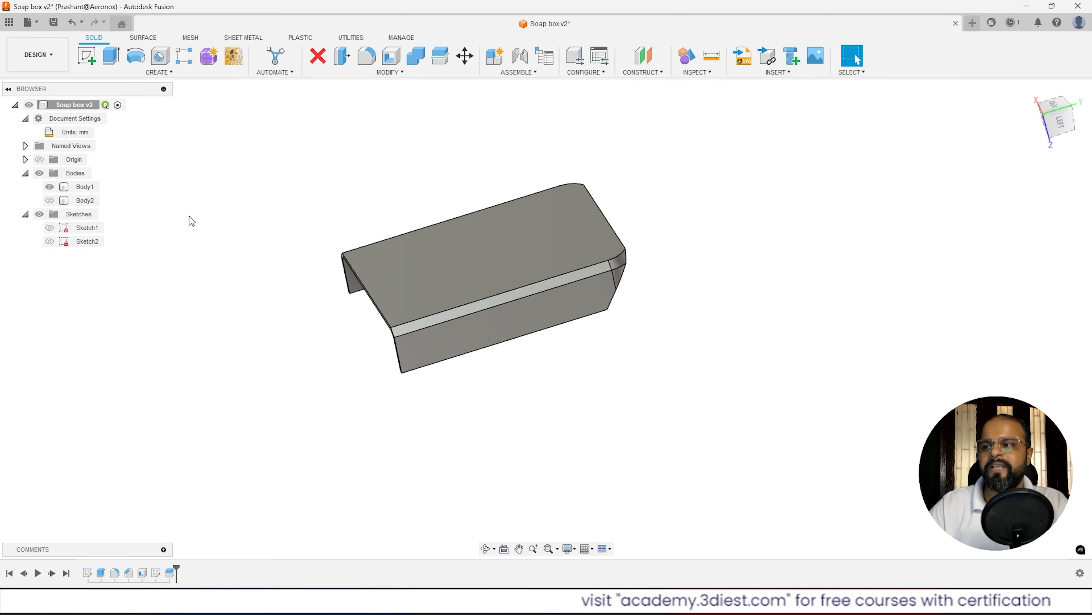
click(50, 200)
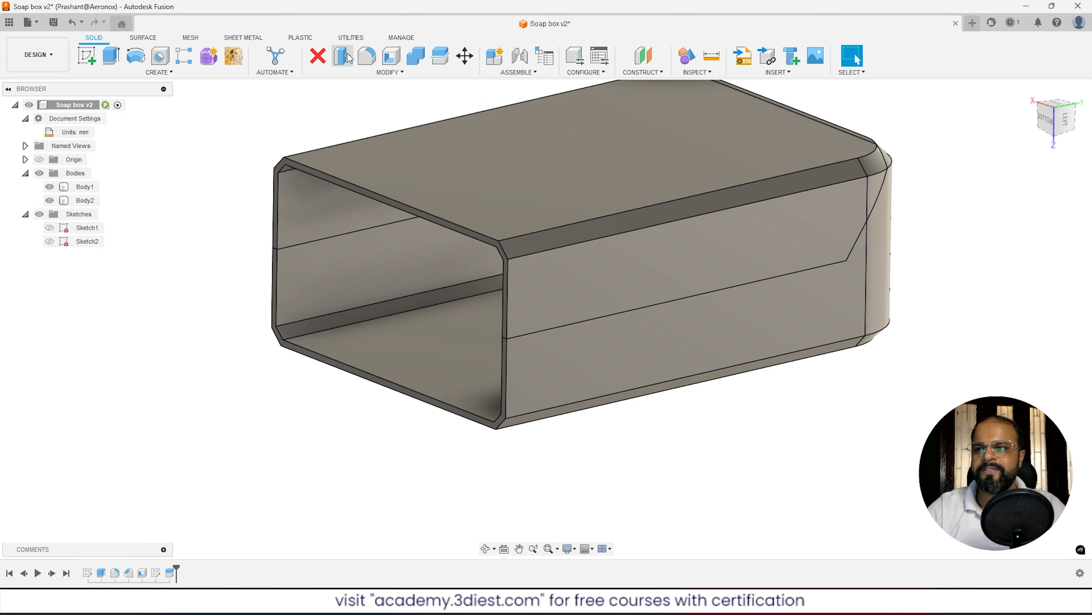
Hide Body2 and fillet Body1's two short corner edges at the open end with a 10 mm radius.
click(368, 63)
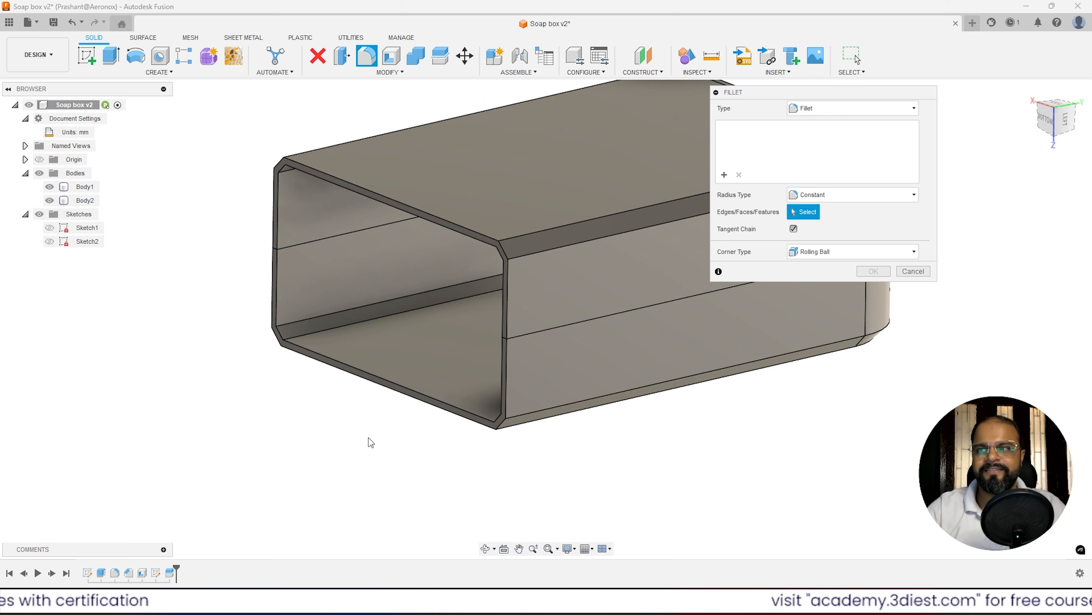
click(50, 201)
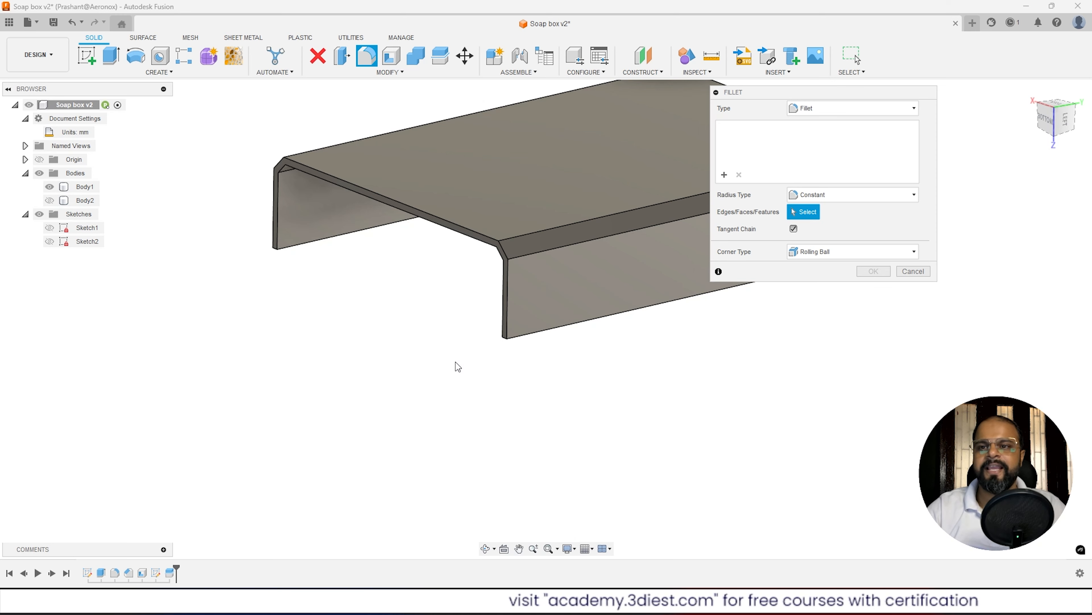
click(501, 340)
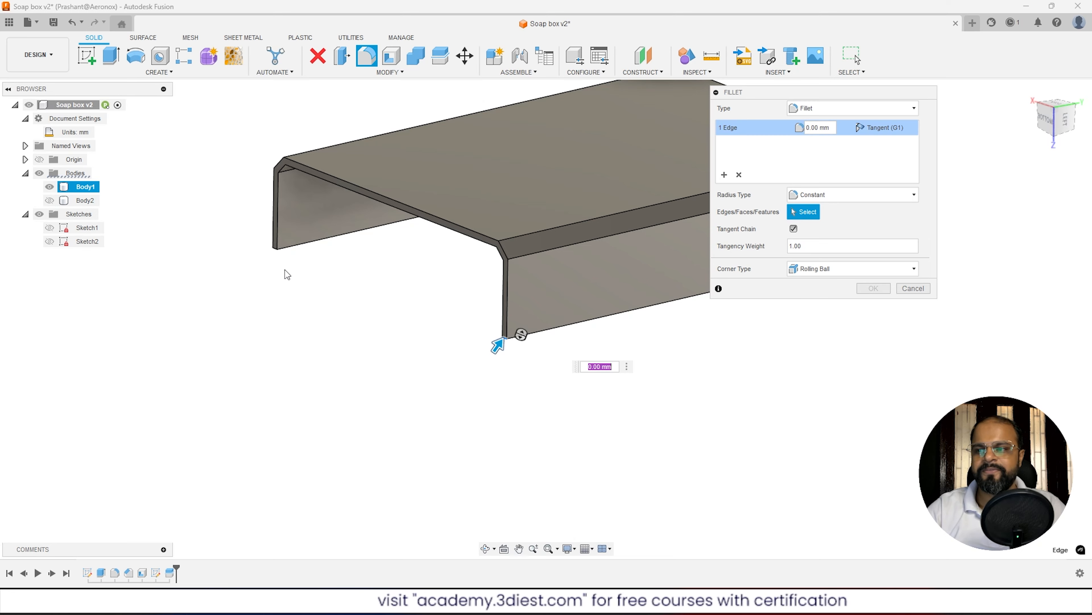
click(276, 255)
scroll(516, 353, up, 6)
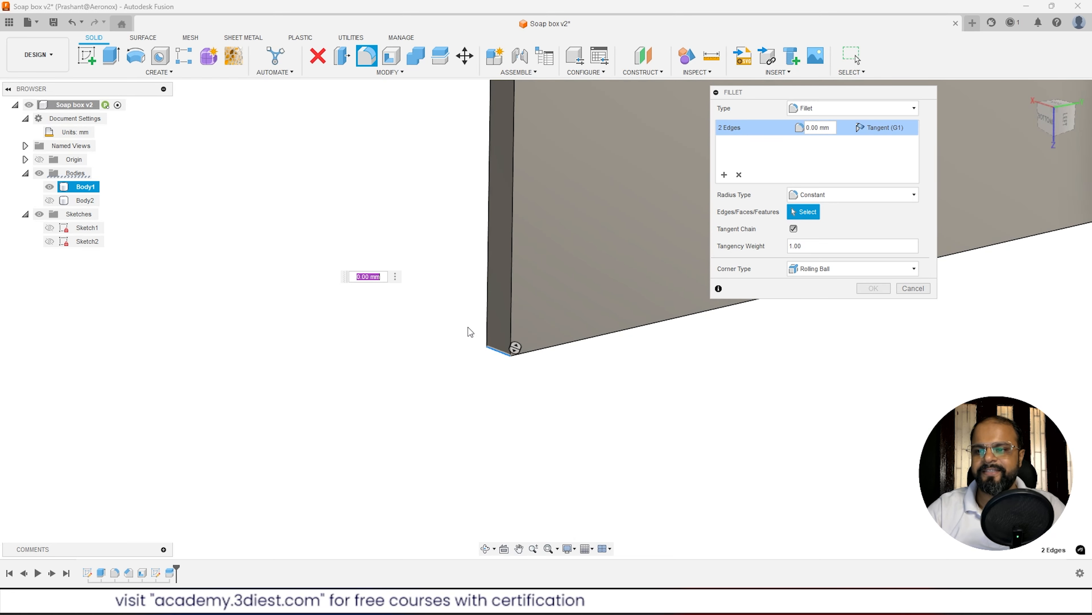
scroll(629, 442, down, 5)
scroll(269, 281, up, 5)
scroll(277, 284, up, 5)
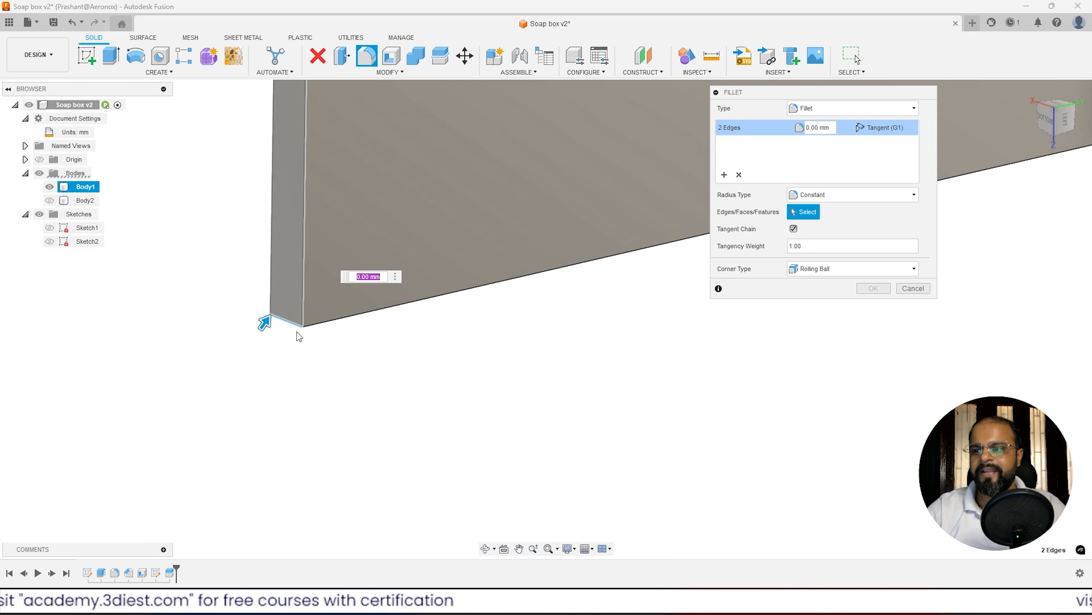
scroll(314, 281, down, 5)
scroll(288, 275, down, 5)
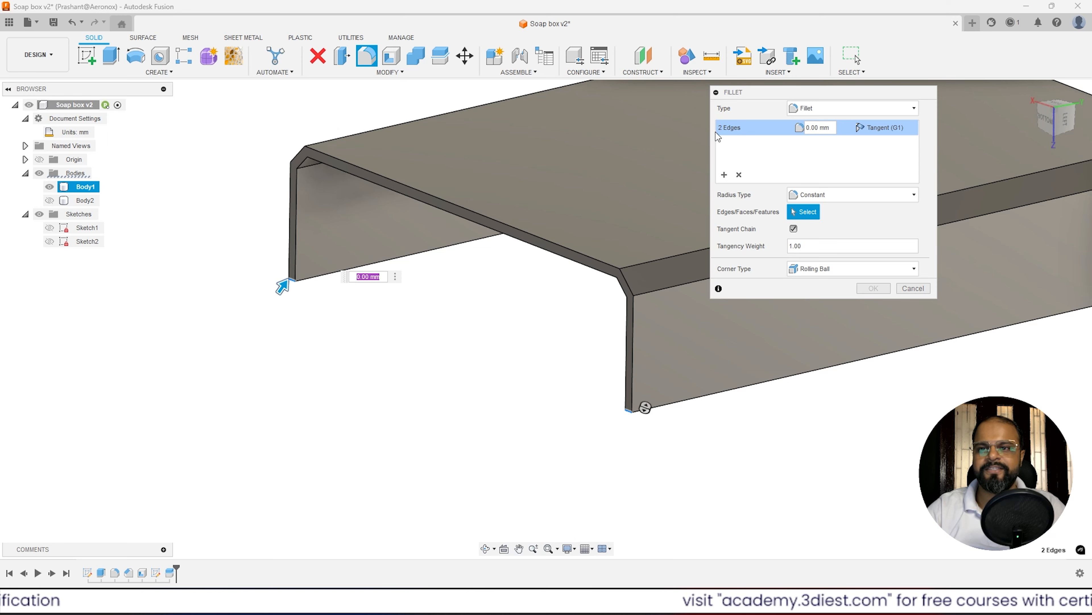
click(833, 128)
triple_click(832, 128)
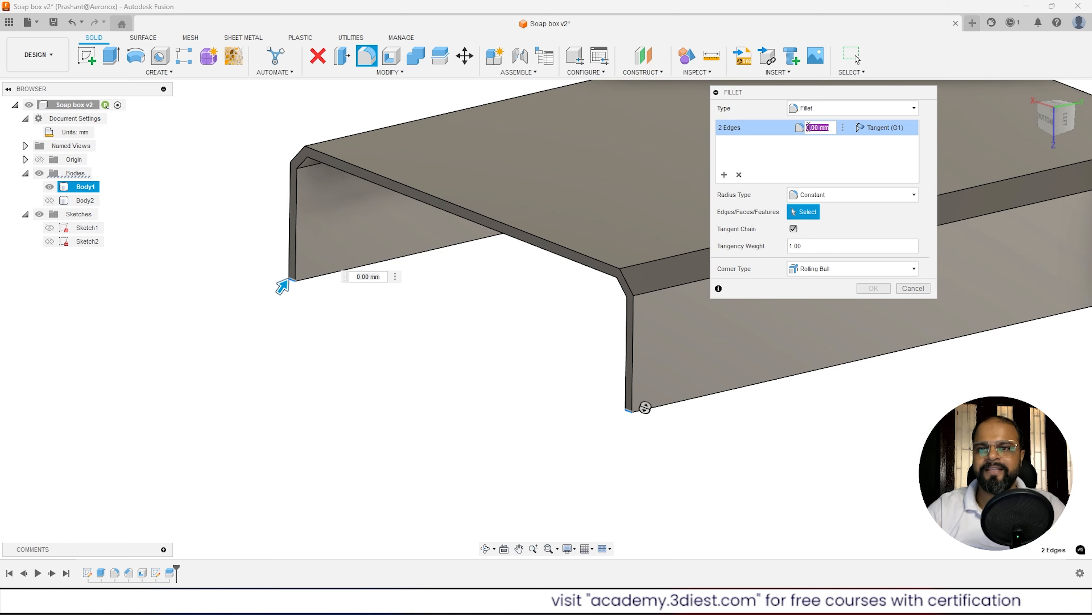
text(10)
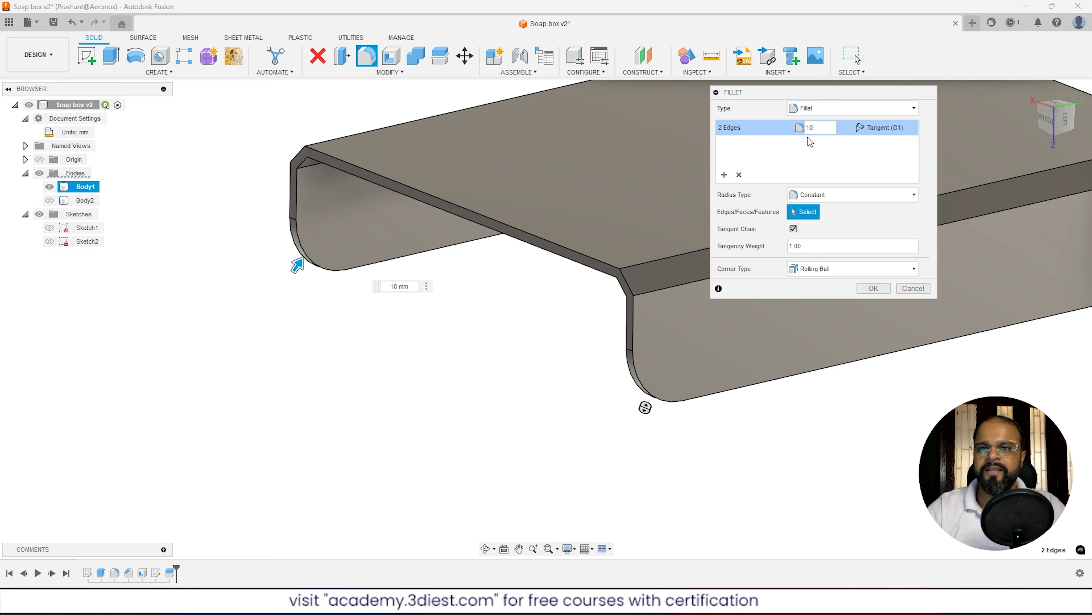
Add Body2's two matching open-end corner edges as a second 10 mm fillet set, apply the fillet and show both bodies.
click(725, 174)
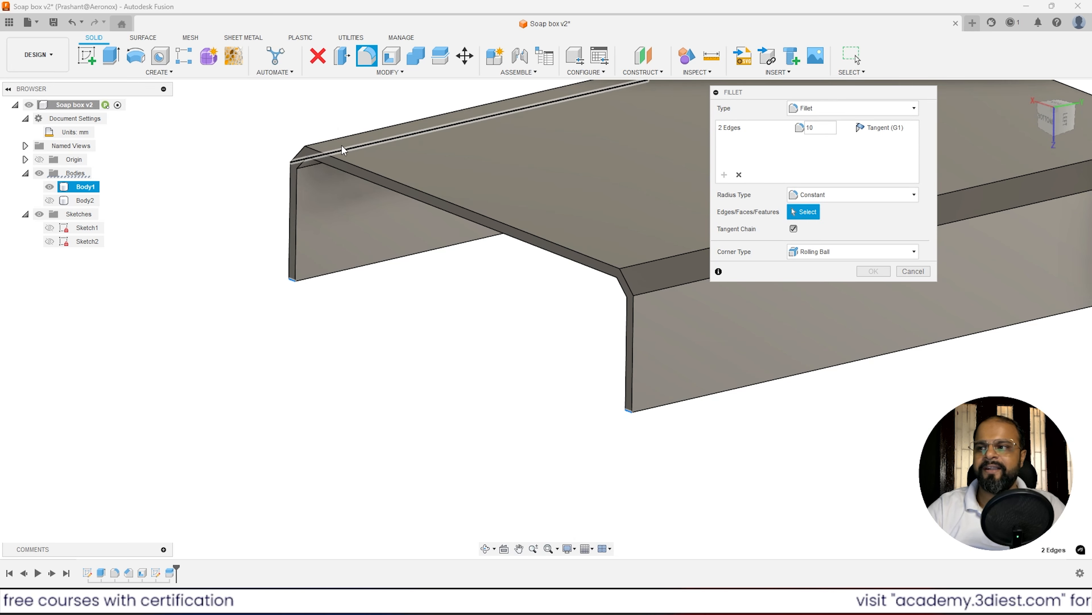
click(49, 186)
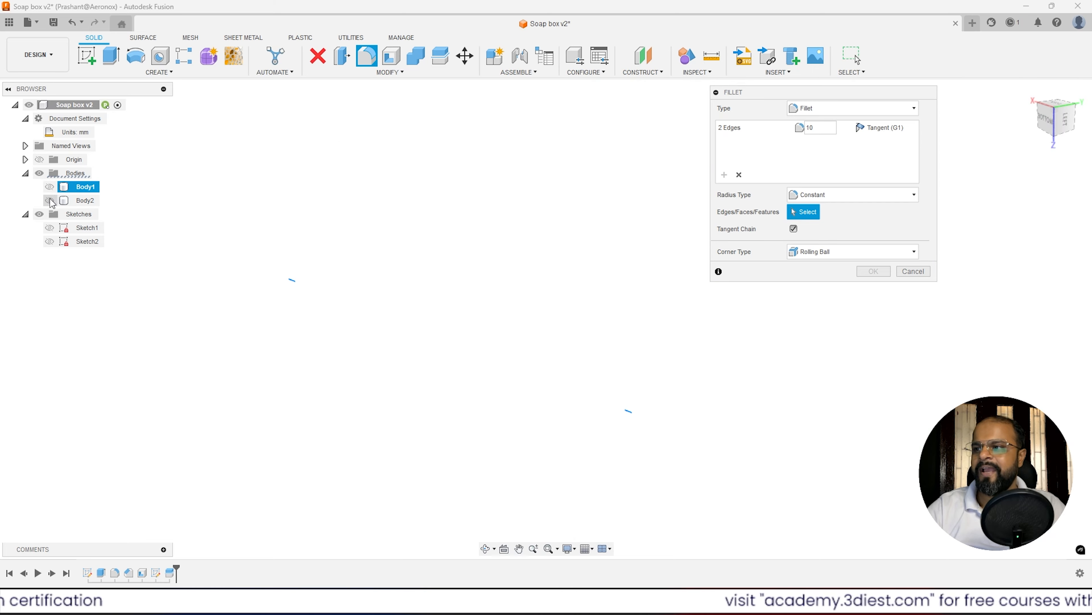
click(50, 200)
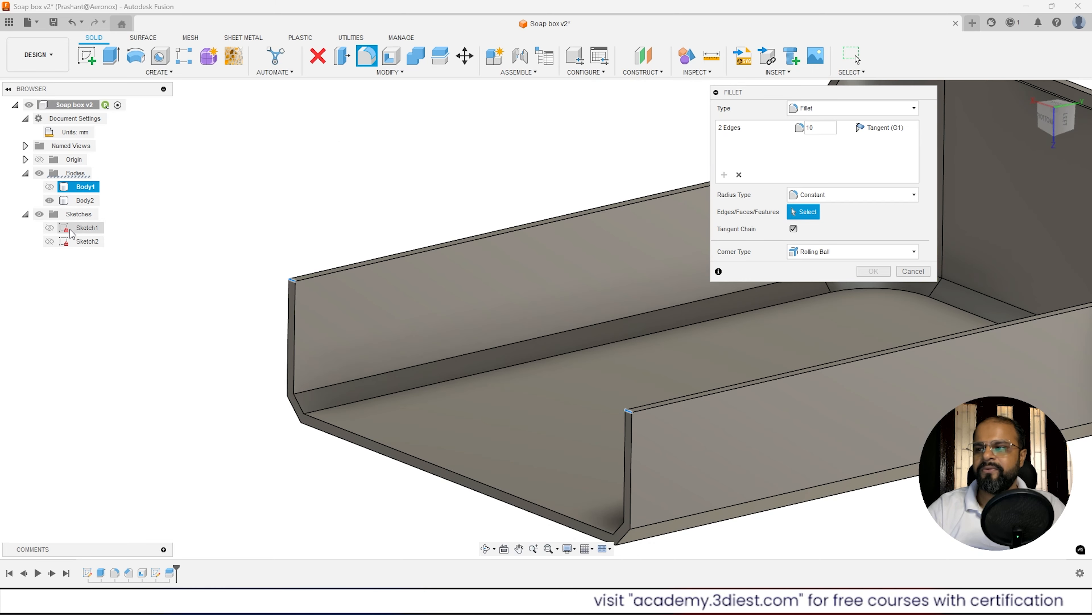
click(292, 280)
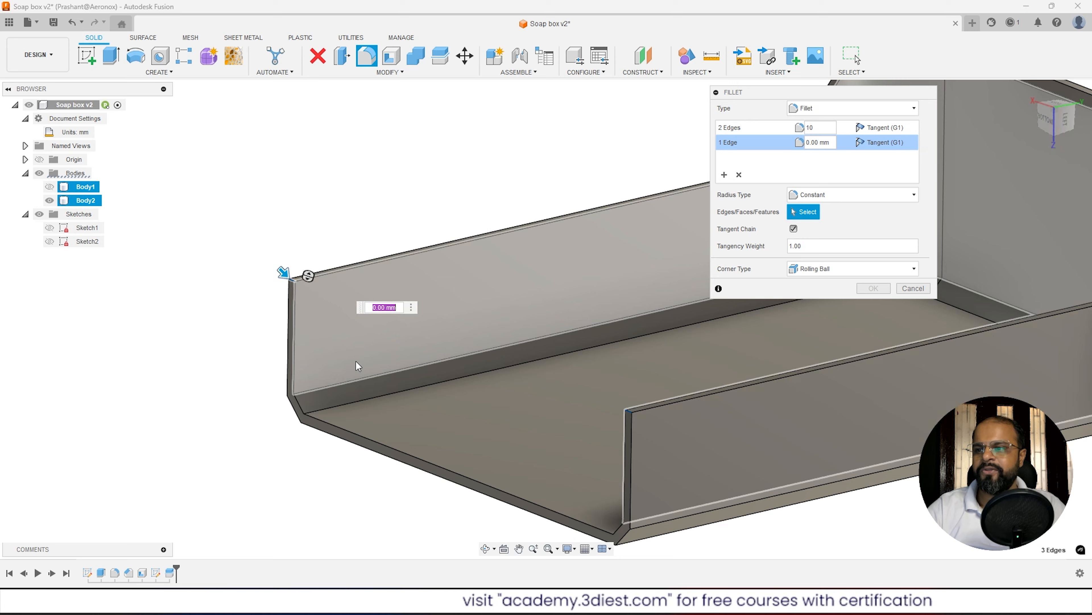
click(630, 410)
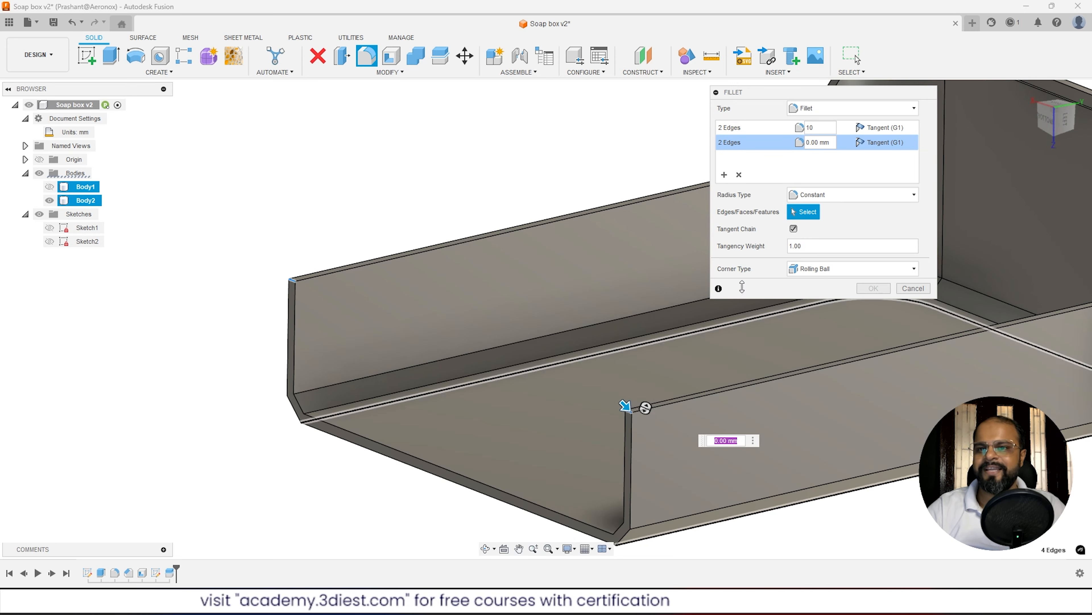
click(818, 143)
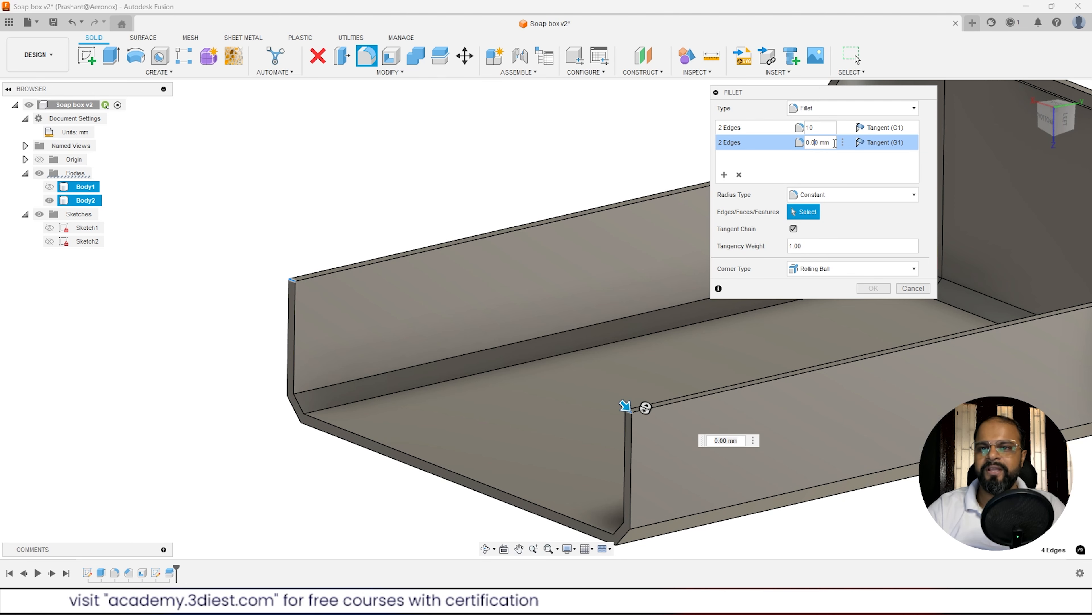
text(10)
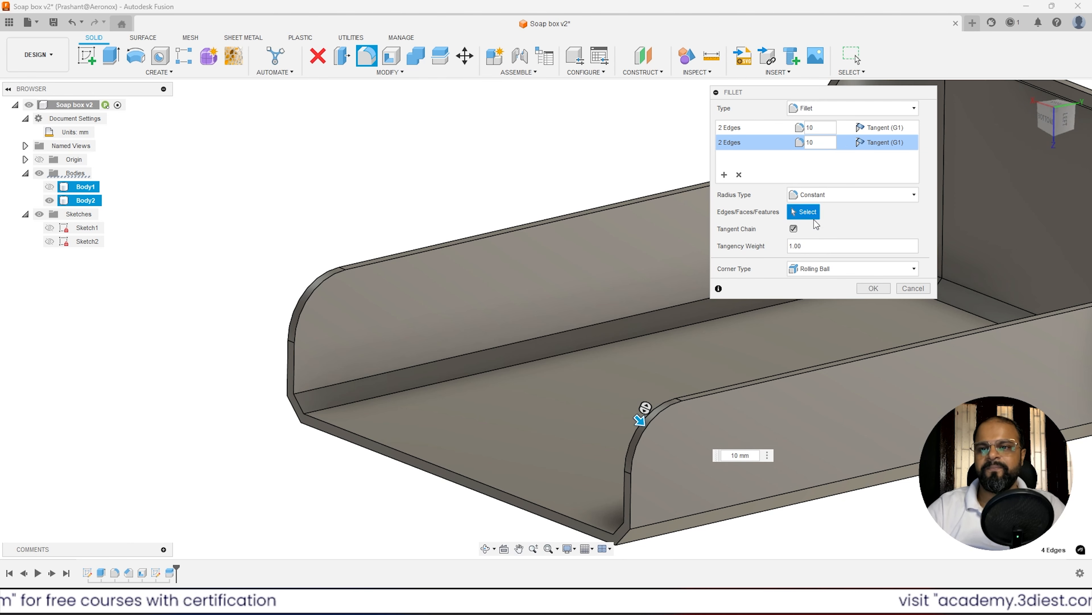
click(873, 288)
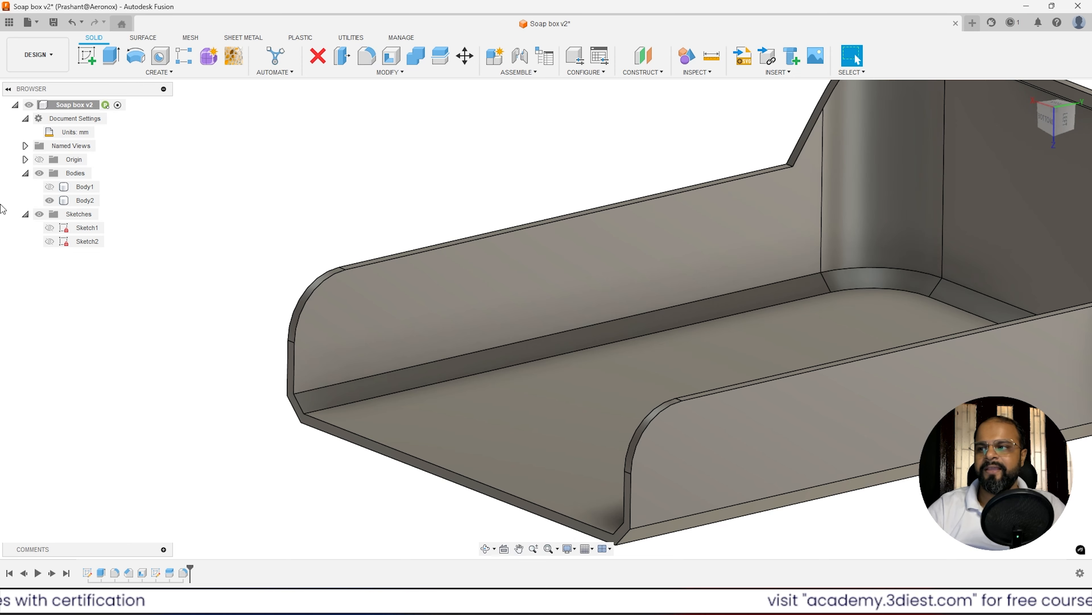
click(49, 187)
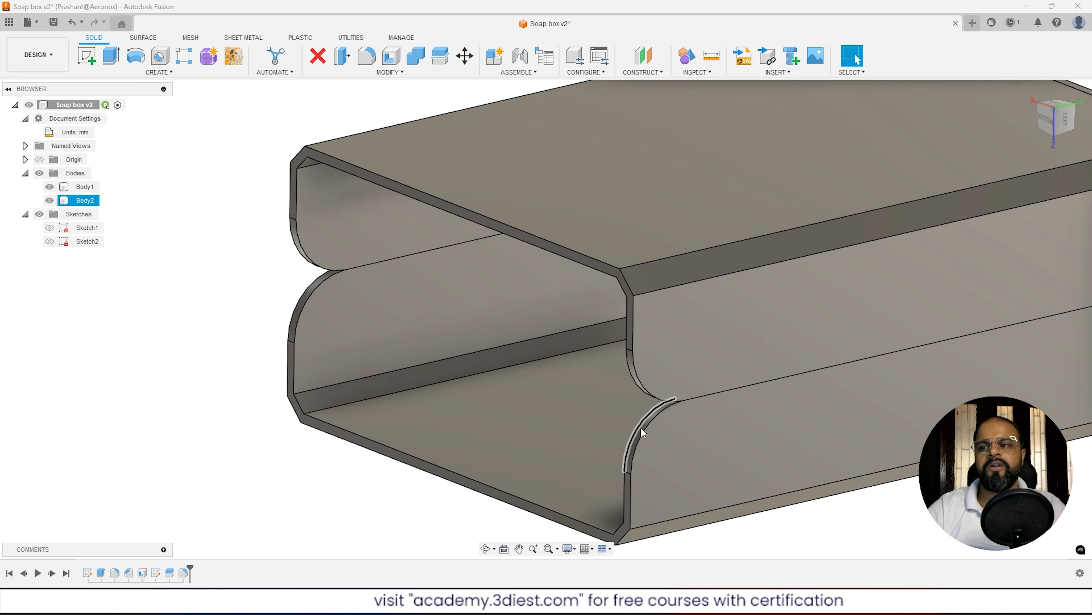
Rename Body1 as Top Body.
scroll(295, 267, down, 3)
shift+middle_drag(295, 267, 210, 216)
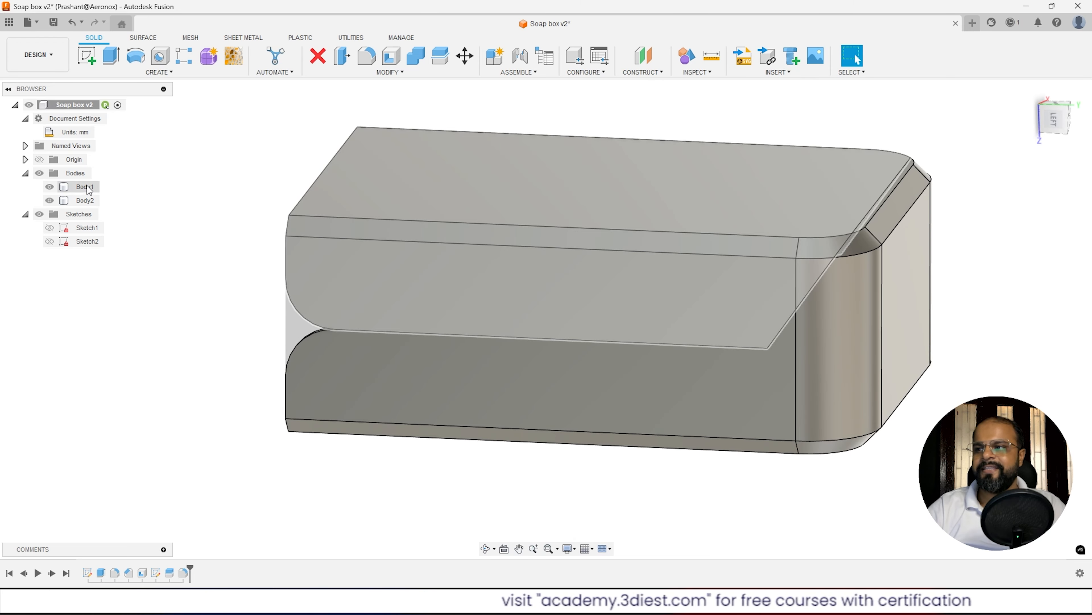
click(89, 187)
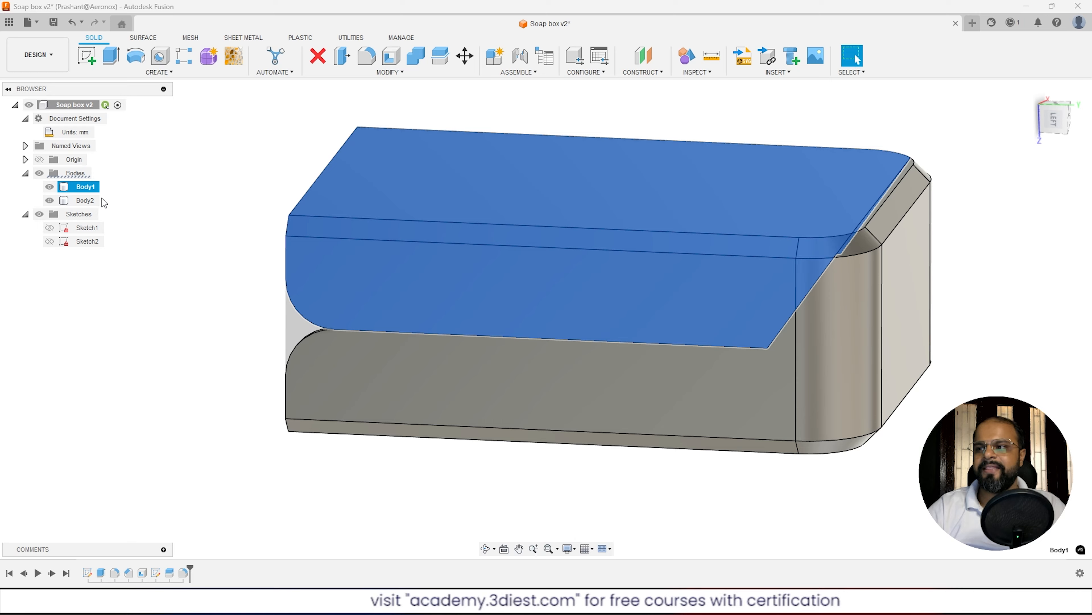
click(88, 201)
key(Escape)
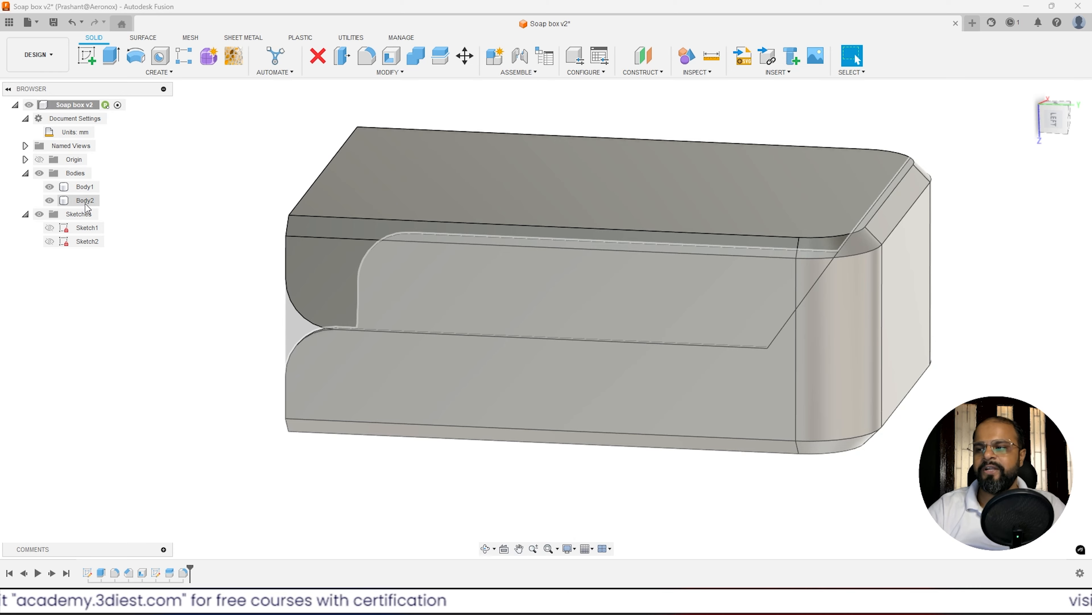
right_click(85, 188)
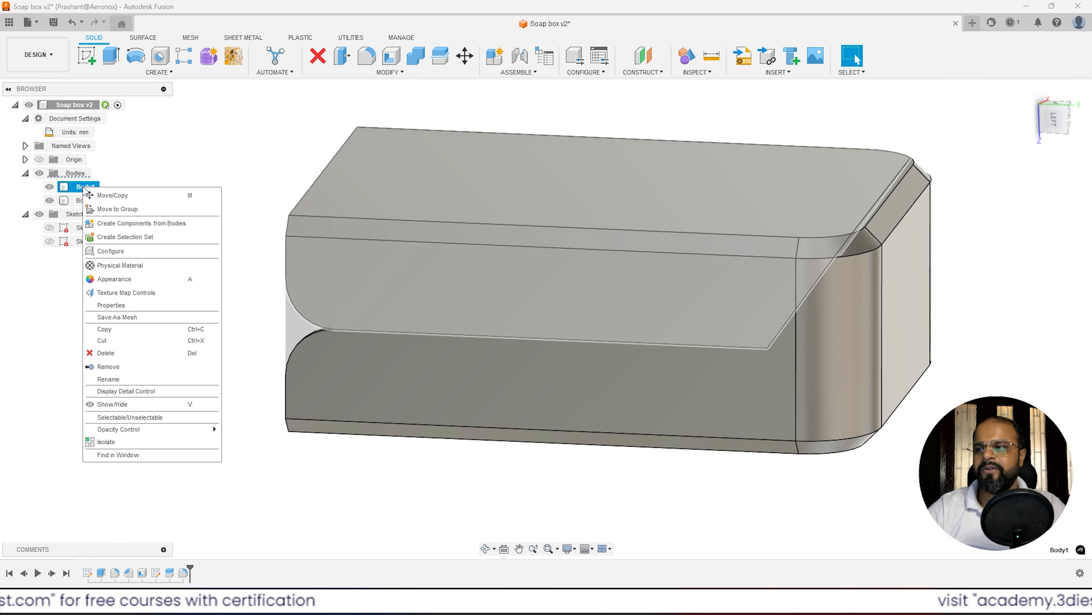
click(119, 380)
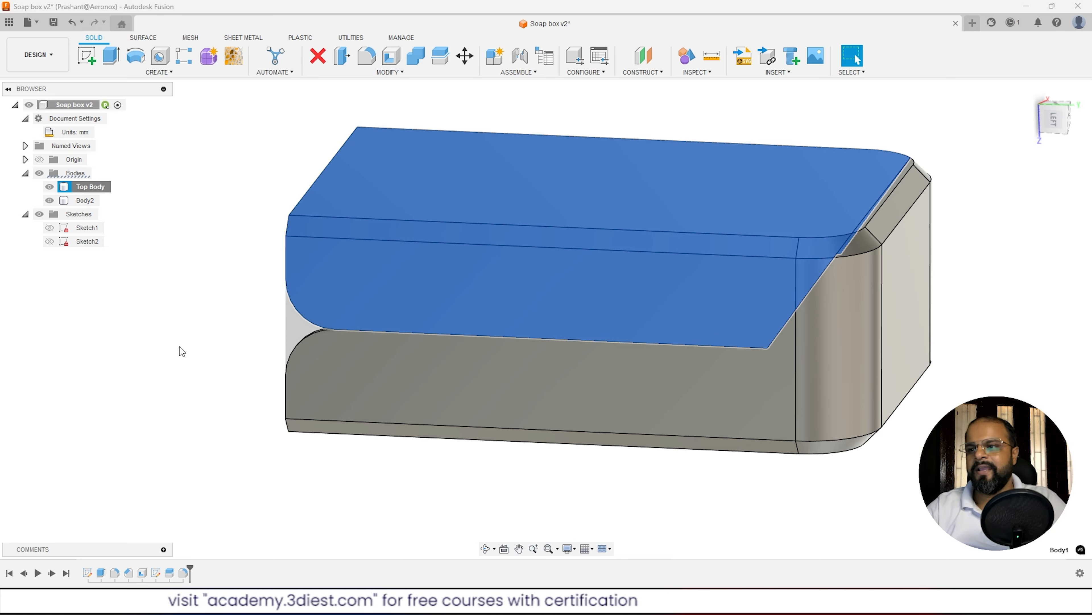
key(Return)
Rename Body2 as Bottom Body.
right_click(86, 203)
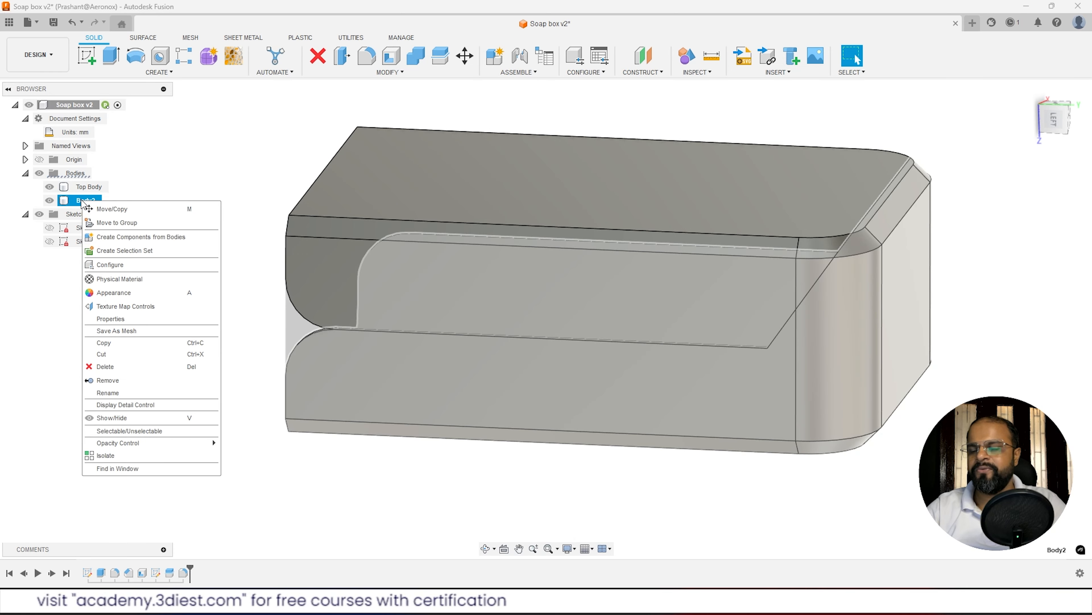
double_click(82, 200)
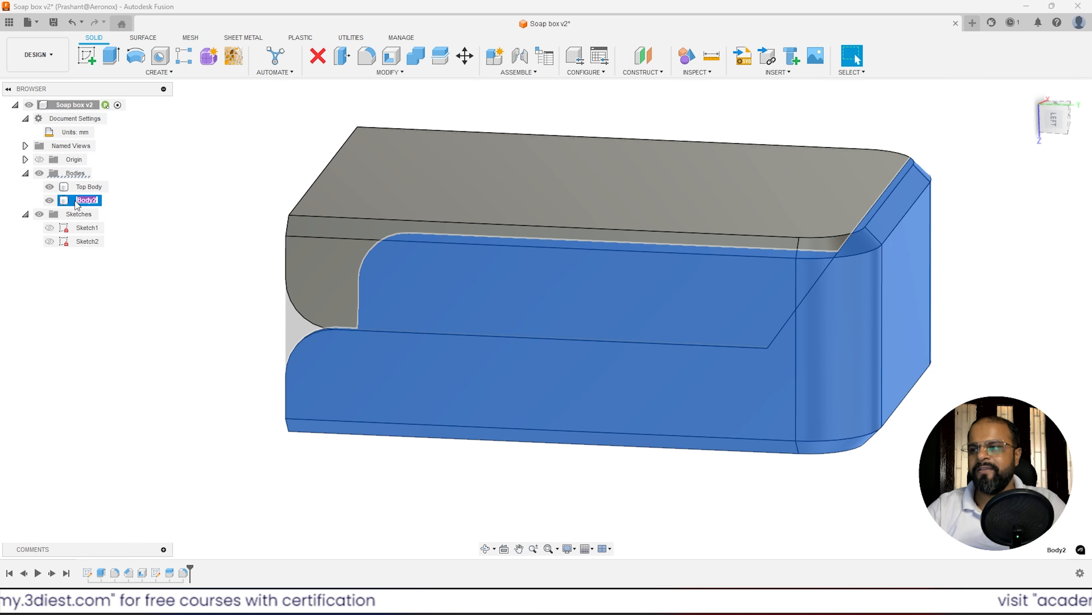
right_click(77, 203)
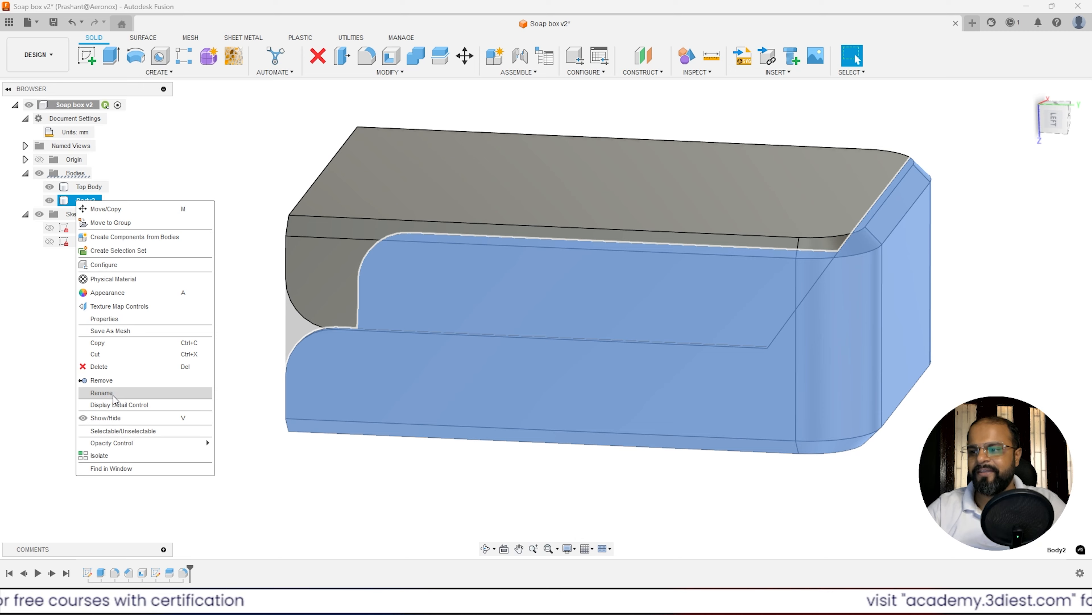
click(102, 393)
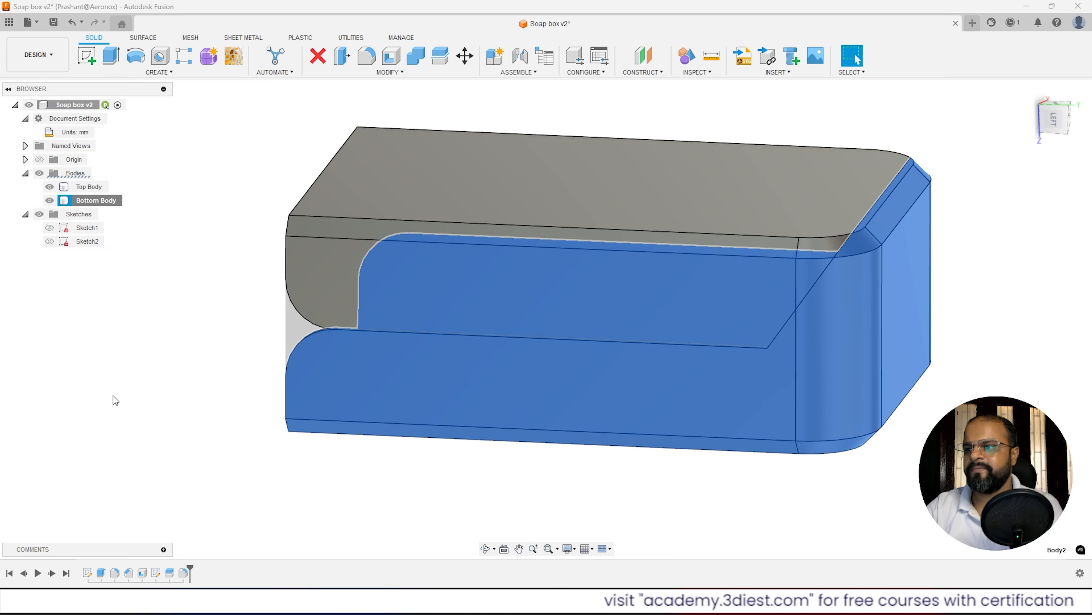
click(151, 294)
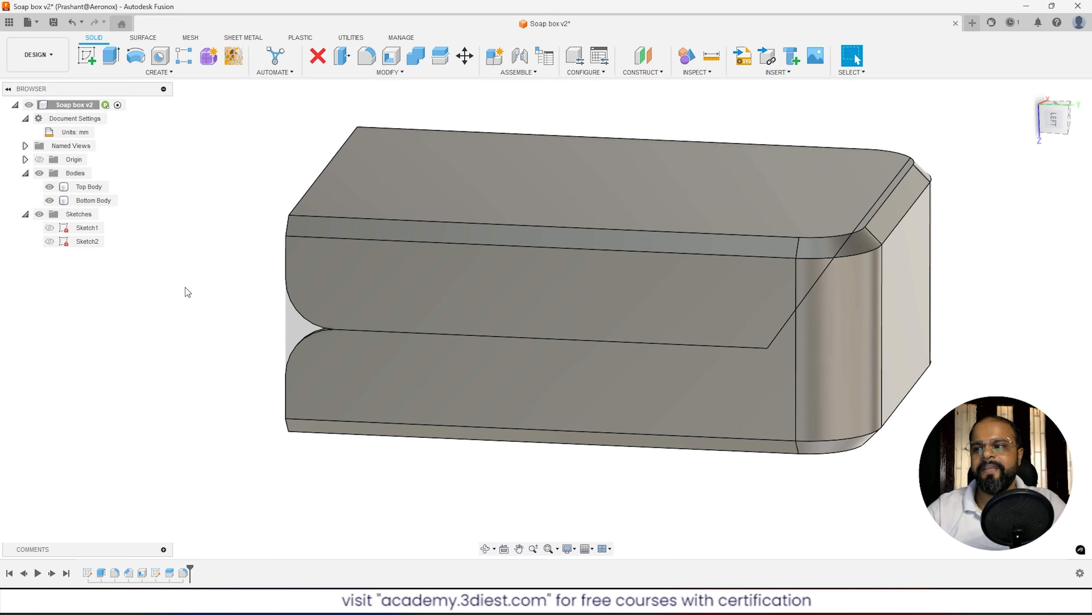
Hide Top Body and start a new sketch on the flat inner floor face of Bottom Body.
shift+middle_drag(320, 327, 243, 319)
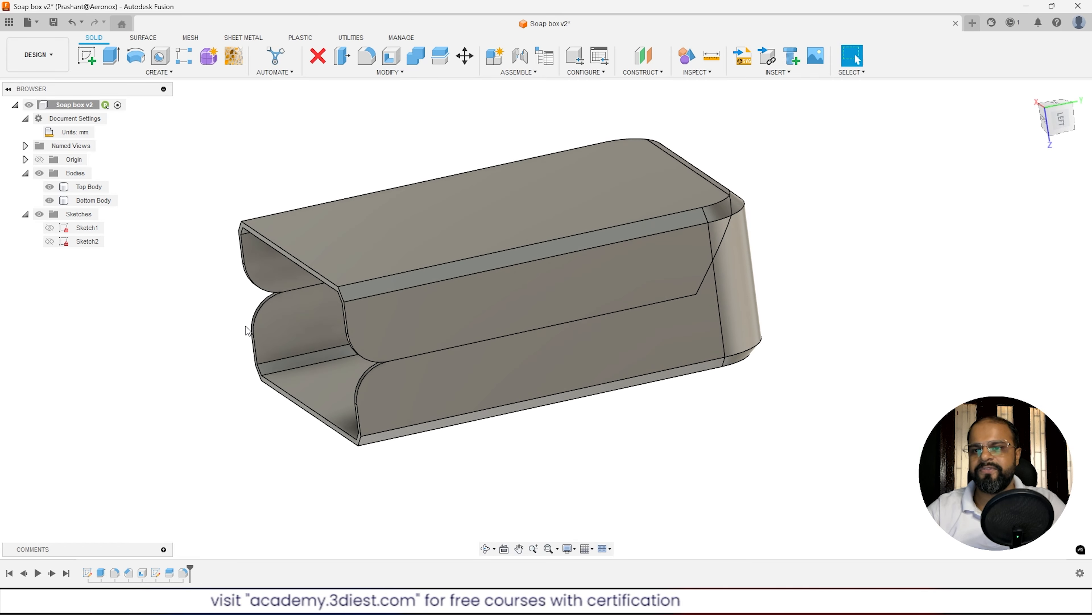
click(261, 344)
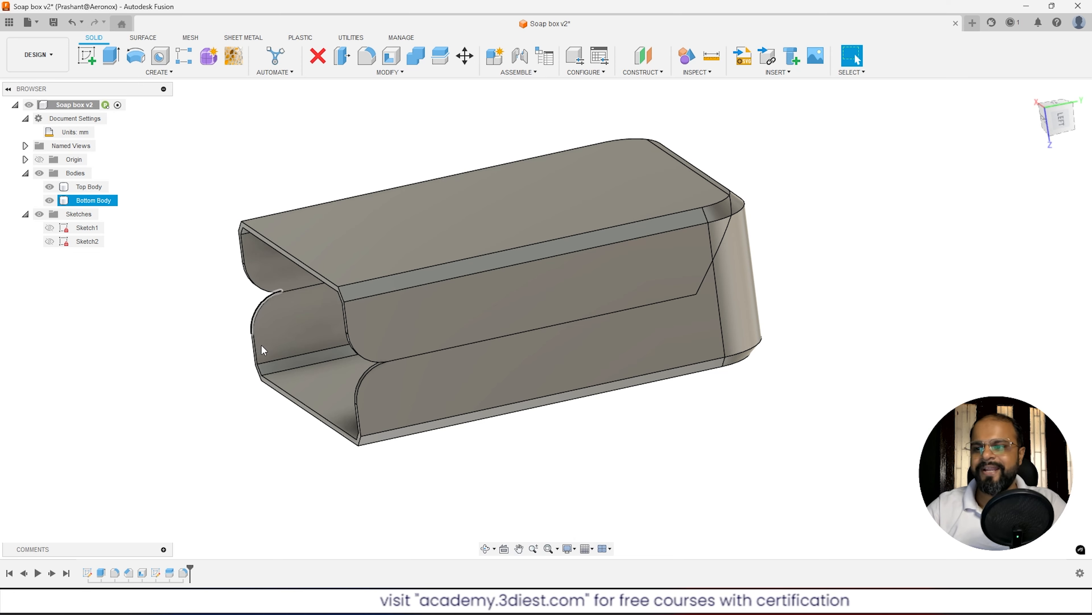
click(337, 385)
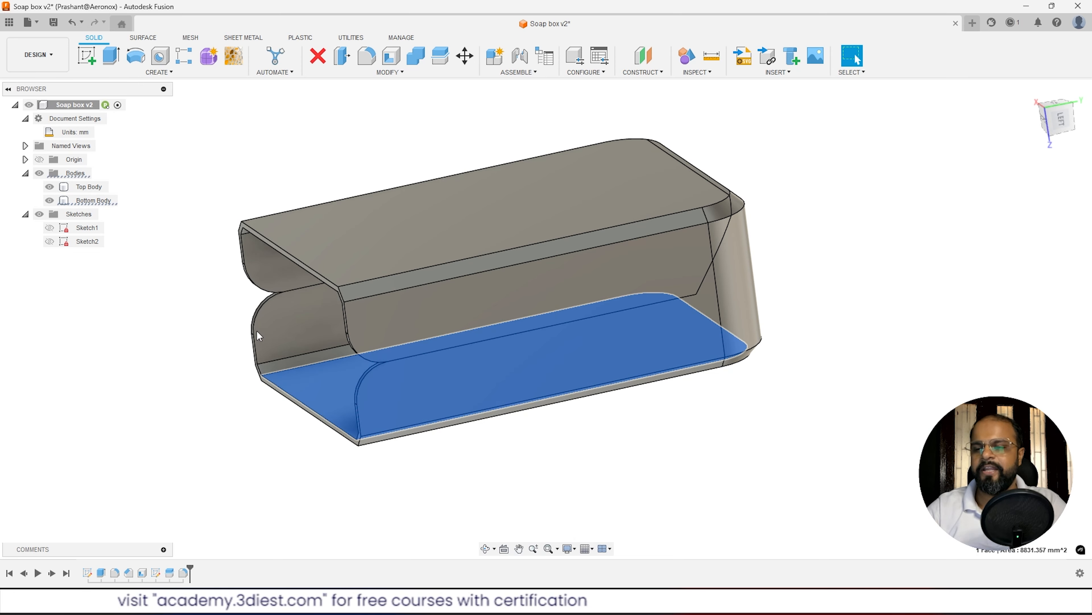
click(49, 188)
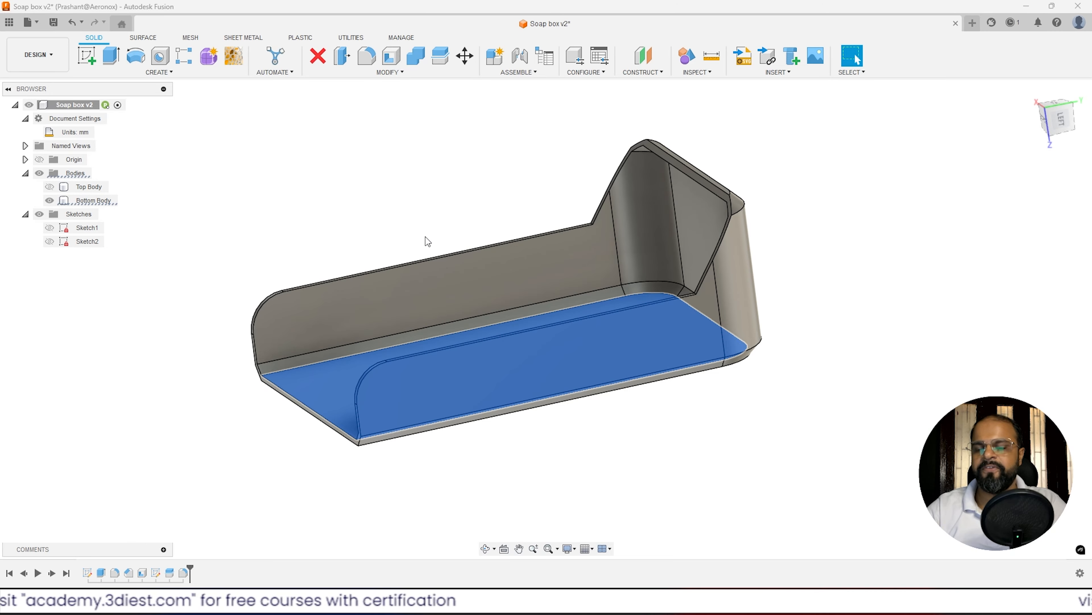
shift+middle_drag(327, 236, 383, 254)
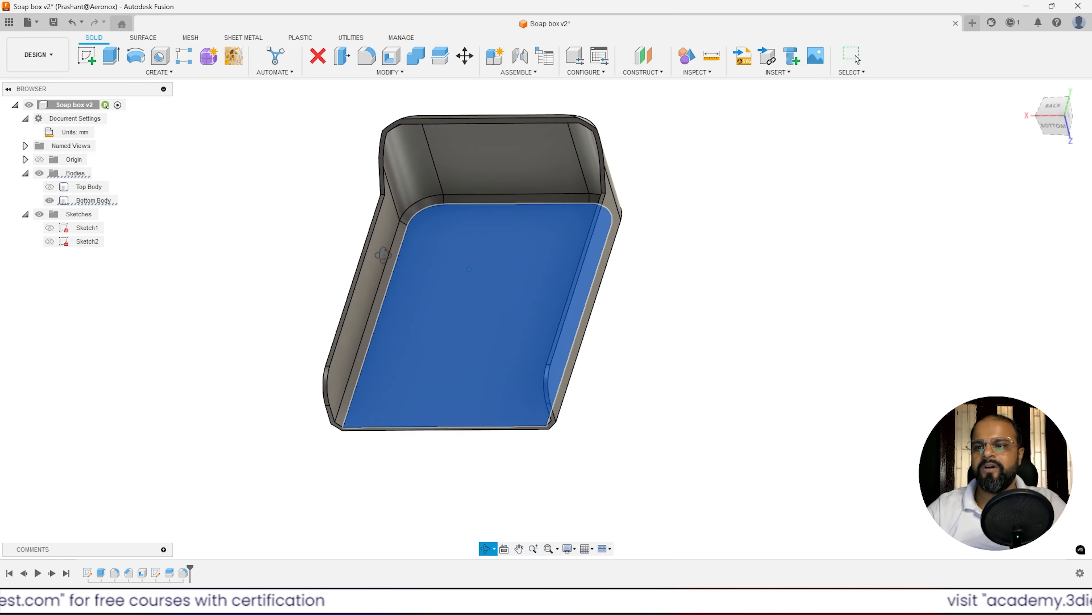
click(855, 56)
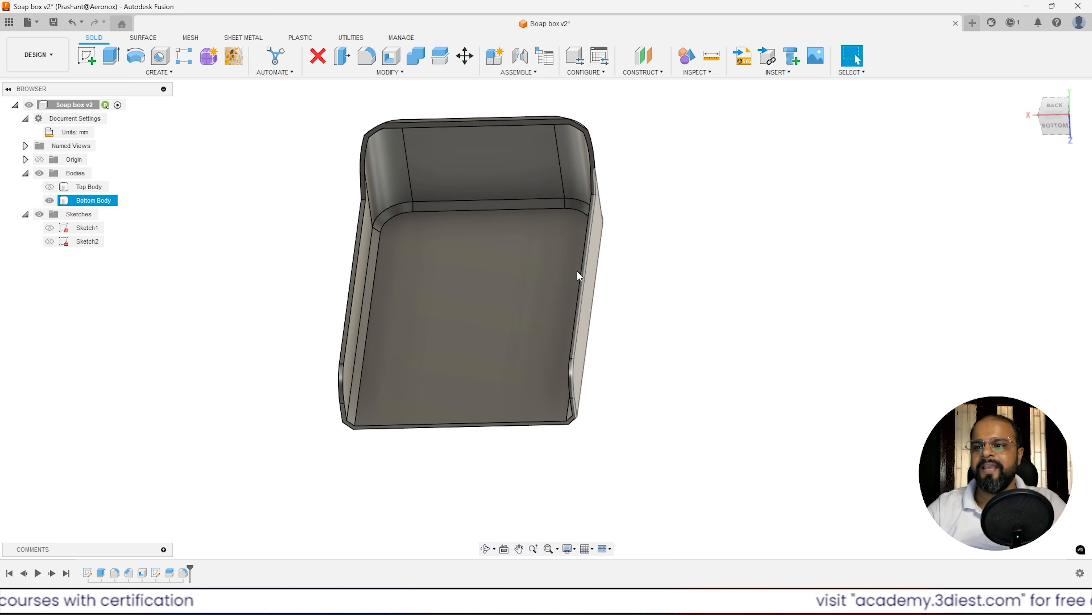
click(469, 268)
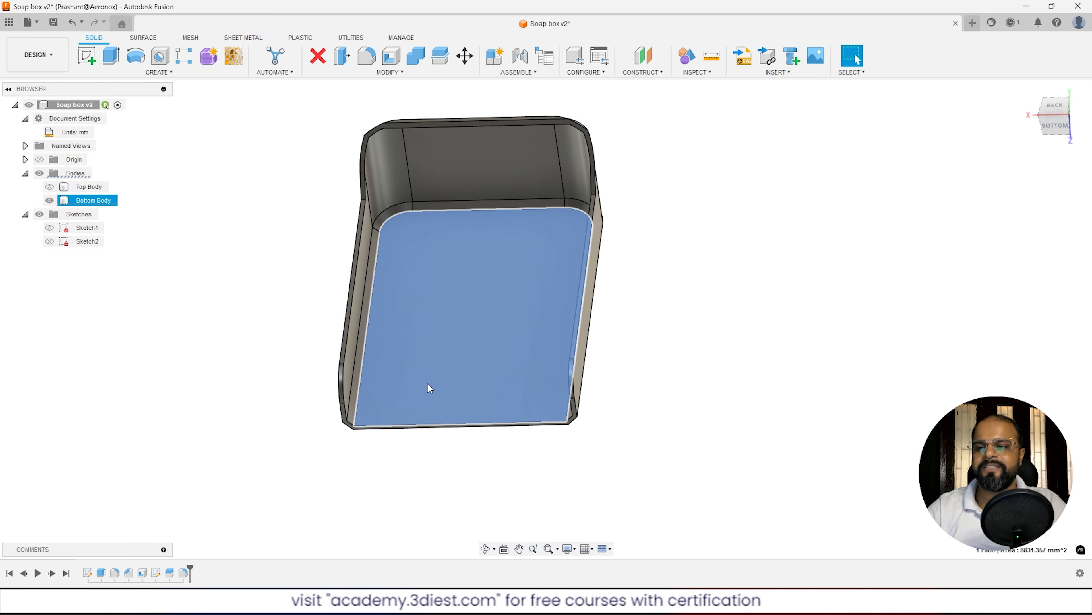
click(88, 58)
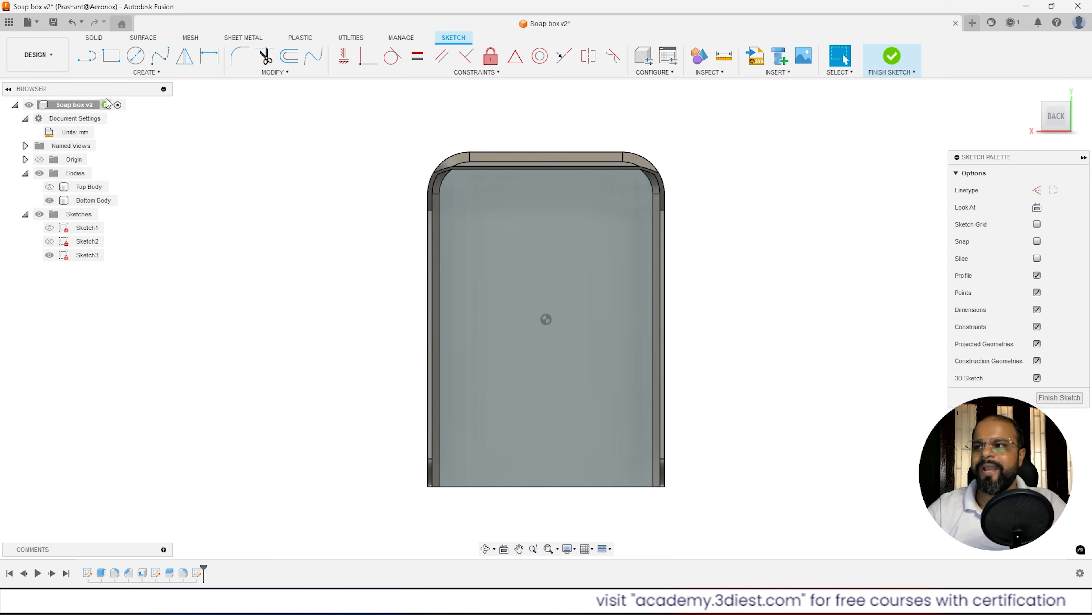
Draw a horizontal line across Bottom Body's floor near the open end, spanning from one side wall's rim to the other.
click(87, 61)
scroll(470, 354, up, 6)
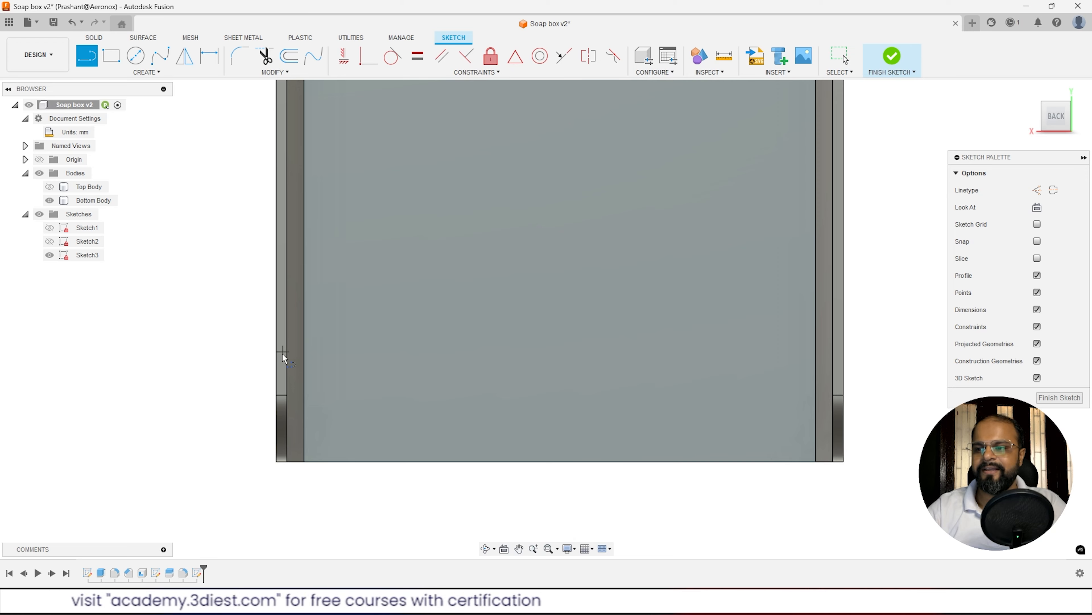
click(285, 350)
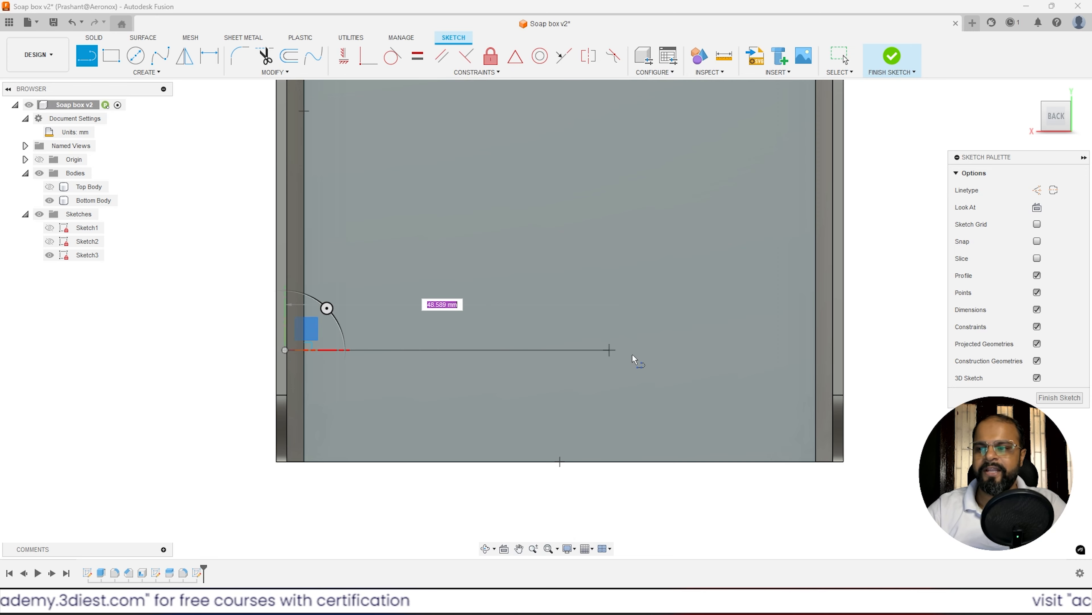
click(833, 350)
key(Escape)
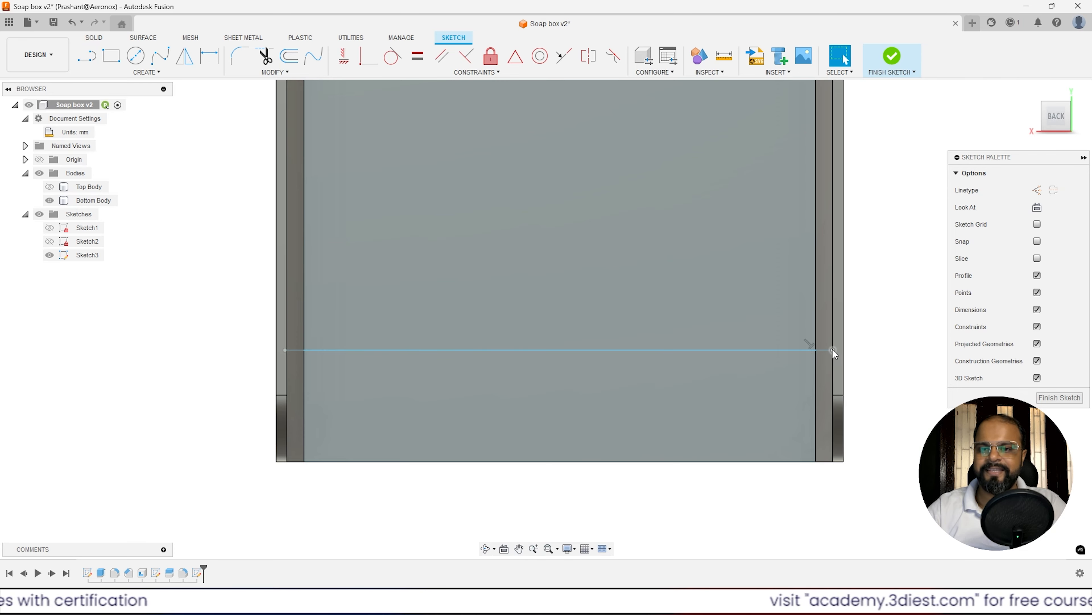
Examine both ends of the horizontal line against the inner rim edges of Bottom Body's side walls.
scroll(833, 349, up, 3)
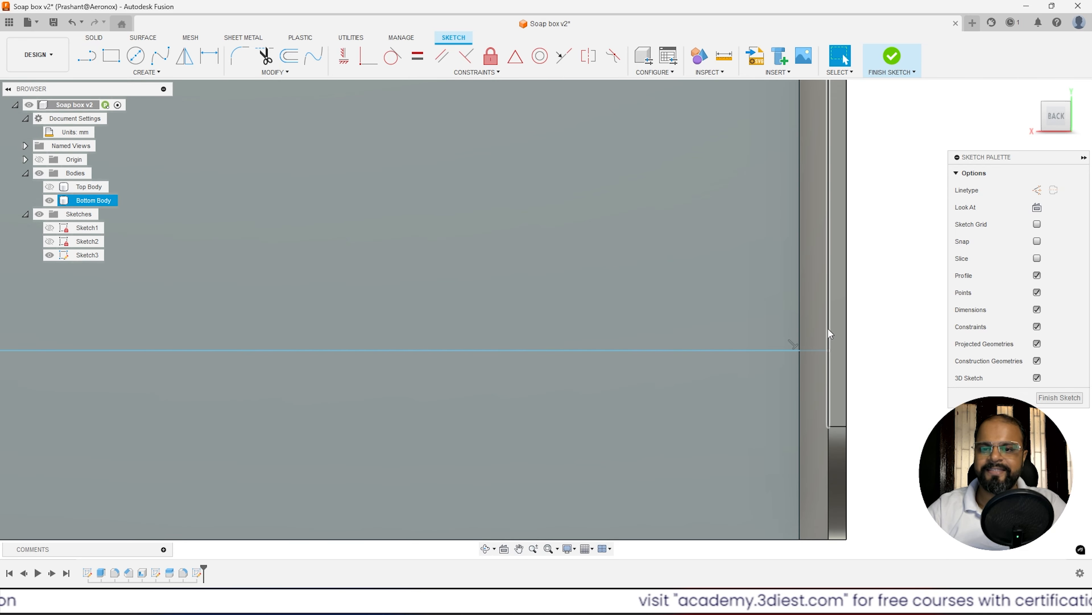
scroll(828, 329, down, 3)
scroll(262, 351, up, 3)
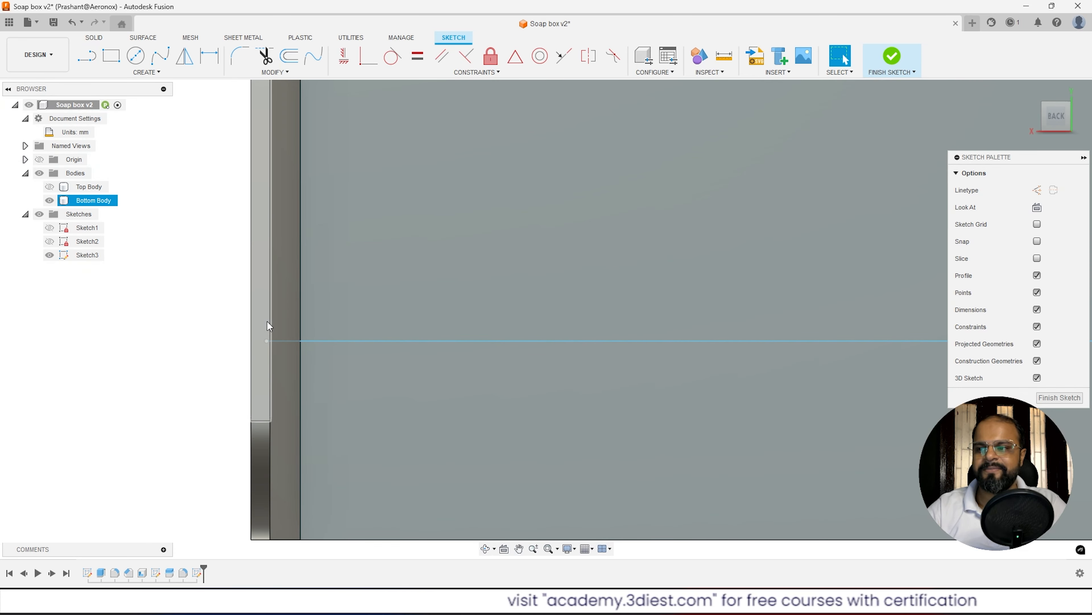
scroll(275, 315, down, 5)
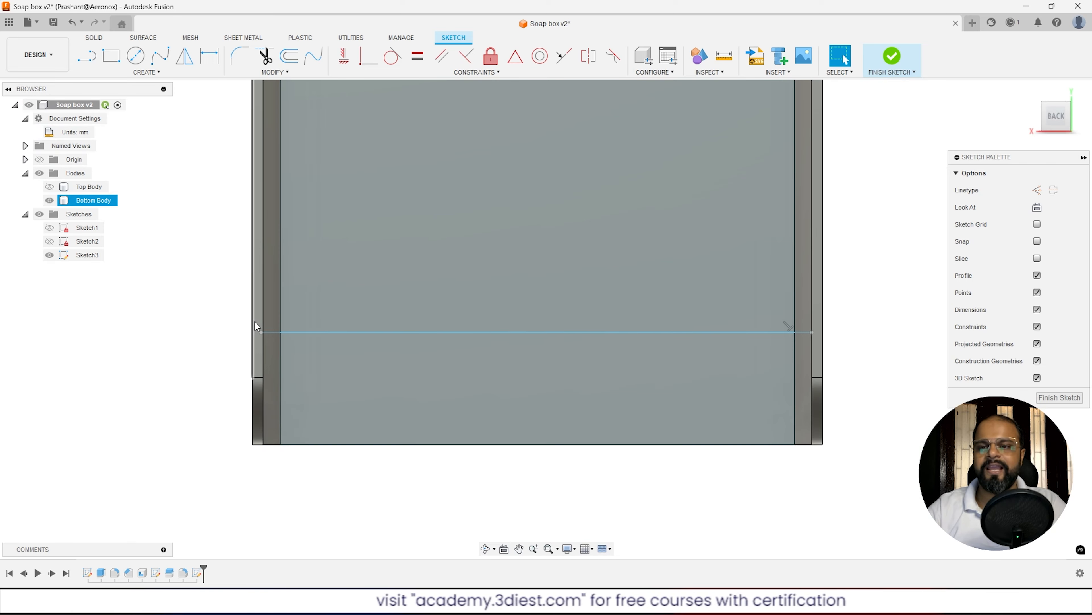
scroll(811, 328, up, 5)
mouse_move(807, 327)
shift+middle_down()
mouse_move(822, 308)
mouse_move(817, 327)
mouse_move(794, 337)
mouse_move(811, 345)
shift+middle_up()
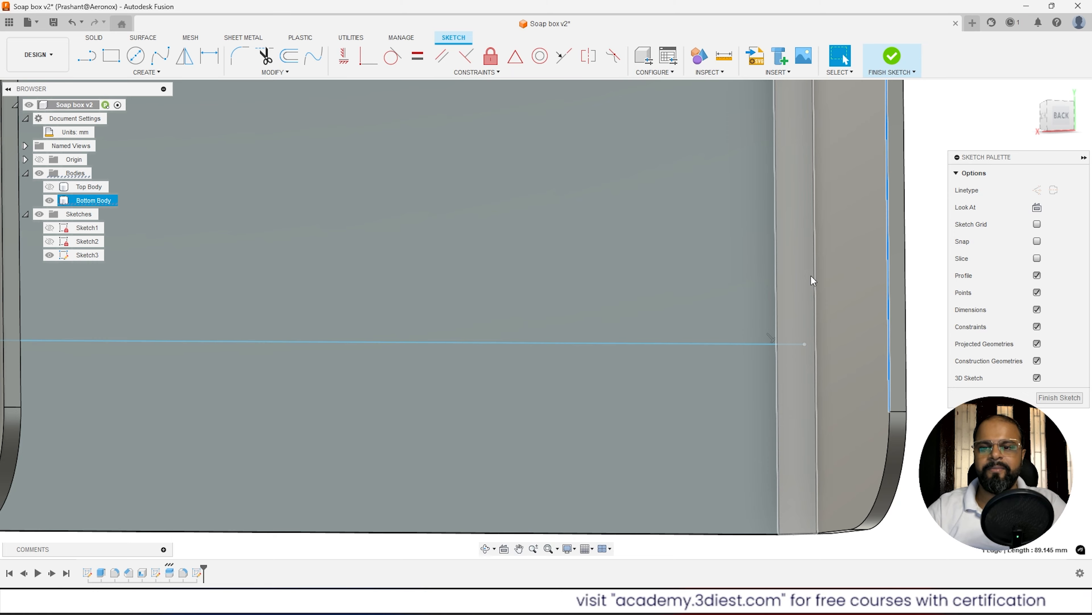
click(1060, 117)
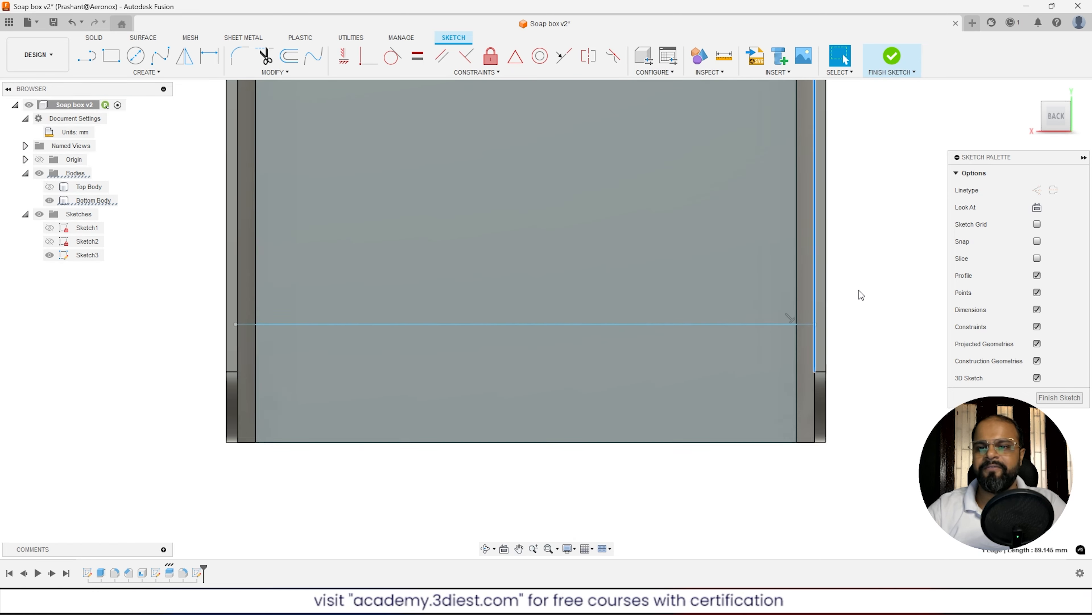
scroll(746, 240, up, 3)
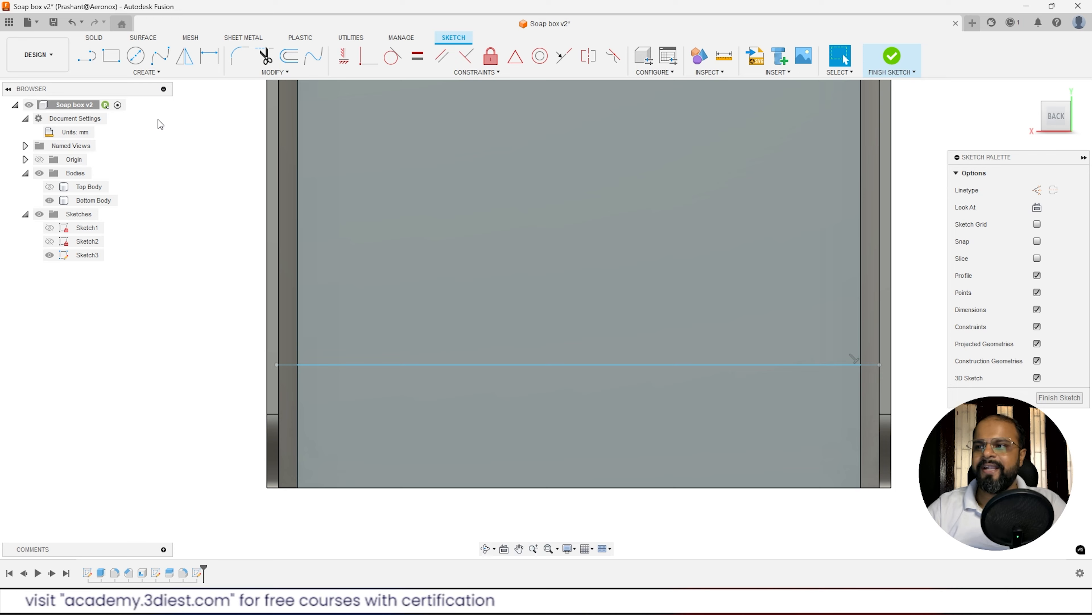
Project the straight inner rim edges of both side walls into the sketch with Projection Link enabled.
click(154, 74)
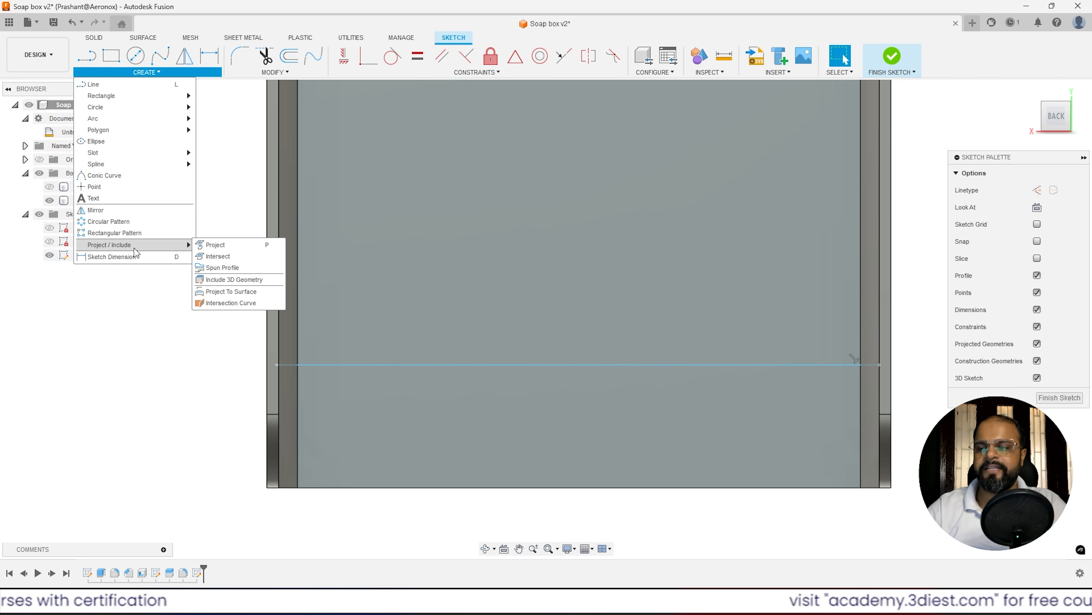
click(220, 247)
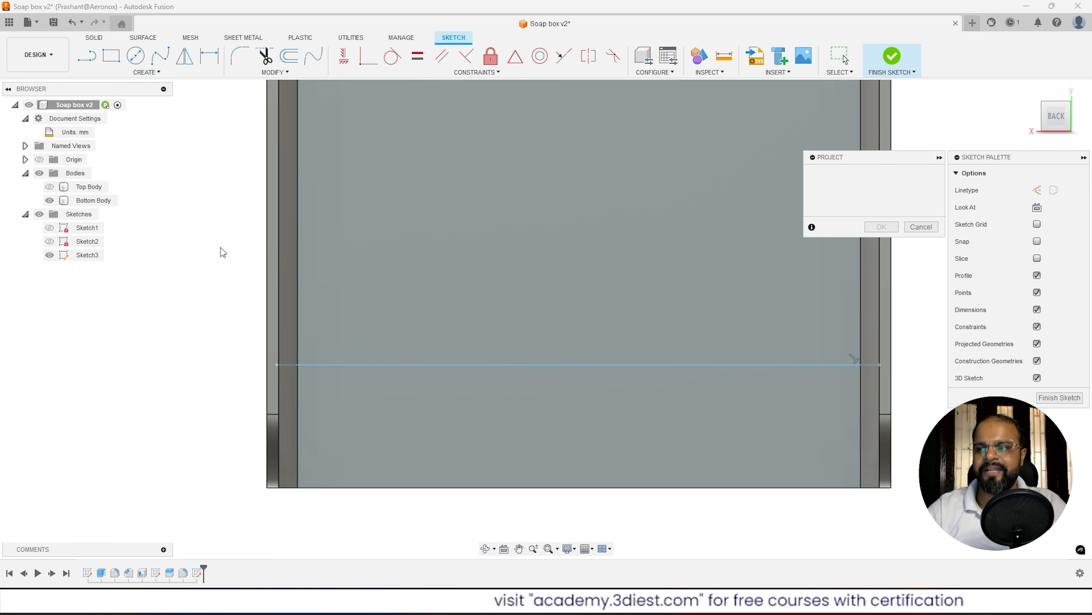
click(279, 330)
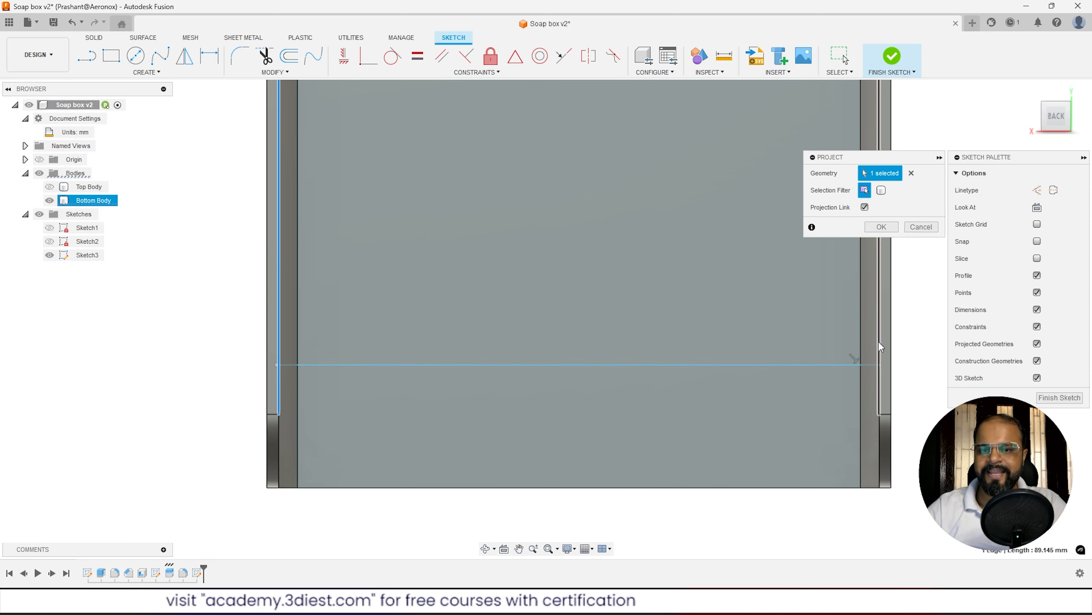
click(879, 342)
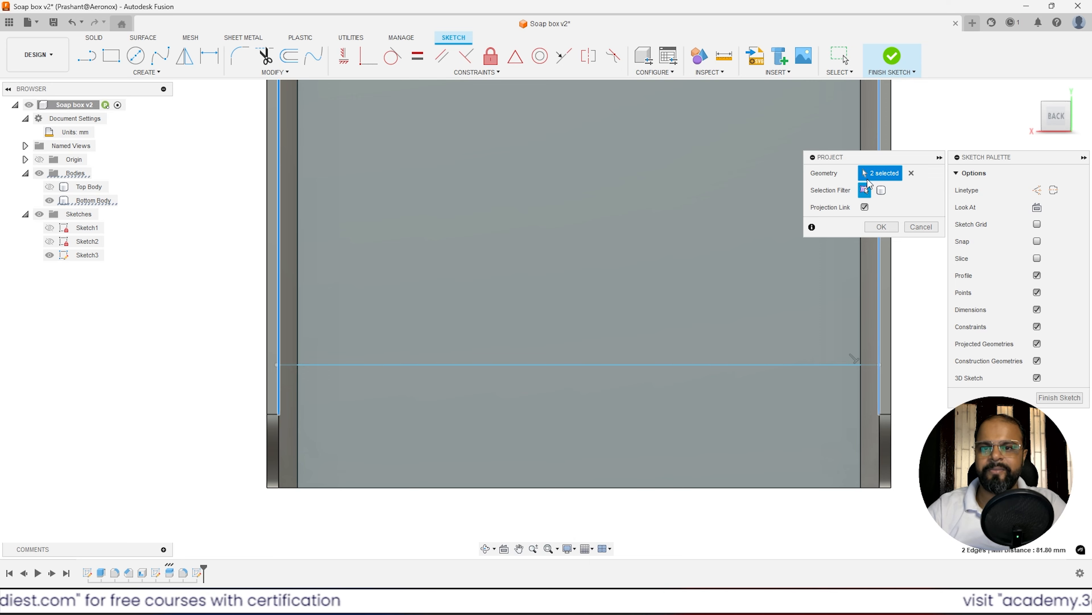
click(882, 226)
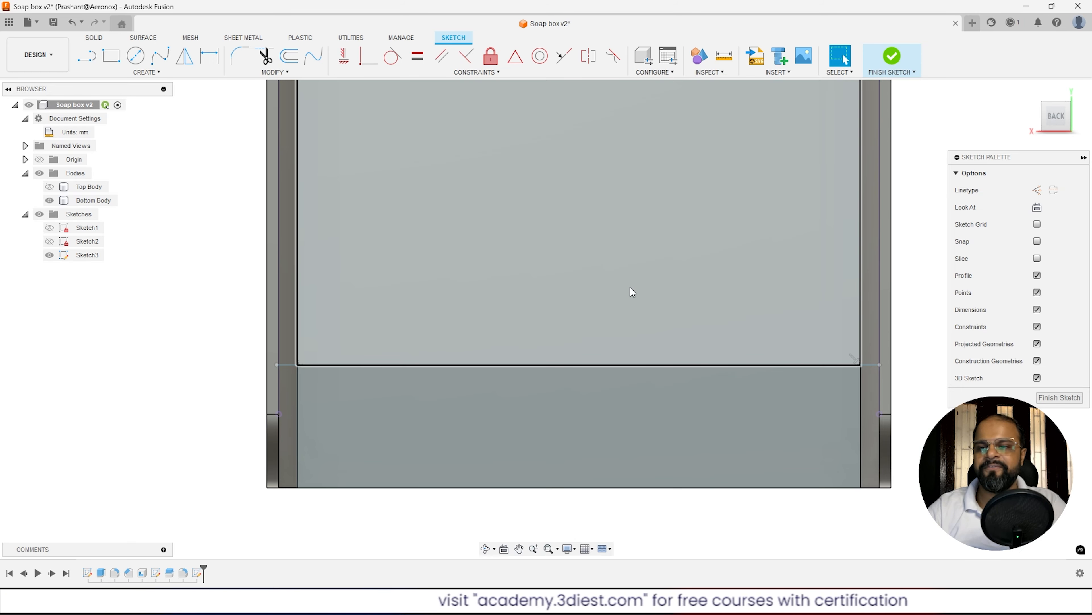
Hide Bottom Body to inspect the projected side lines with the horizontal line, and show the body again.
scroll(373, 416, down, 4)
scroll(471, 418, down, 3)
scroll(486, 321, up, 1)
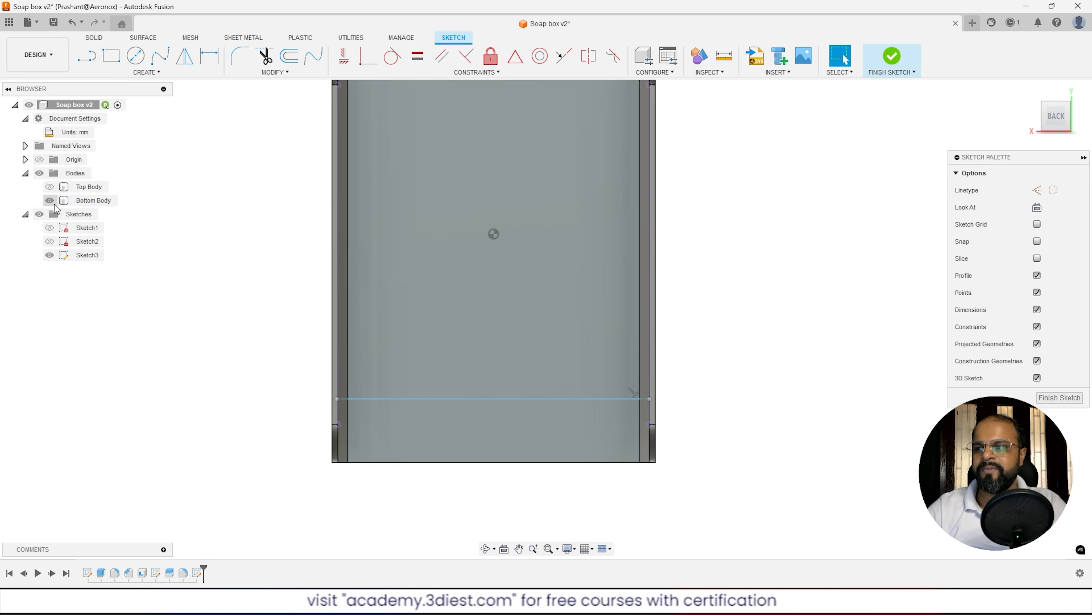
click(50, 200)
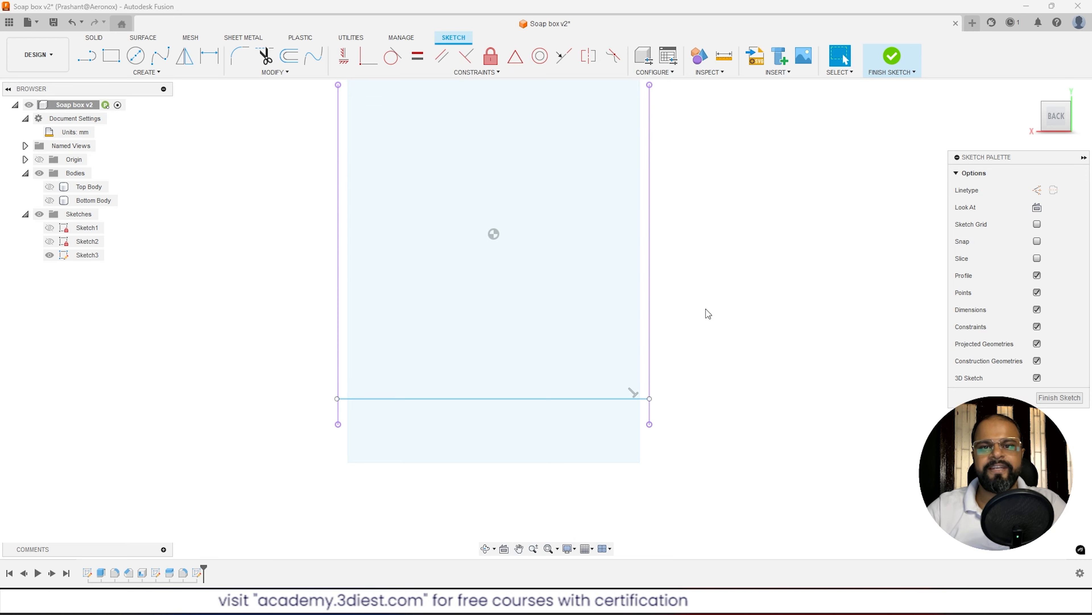
click(50, 201)
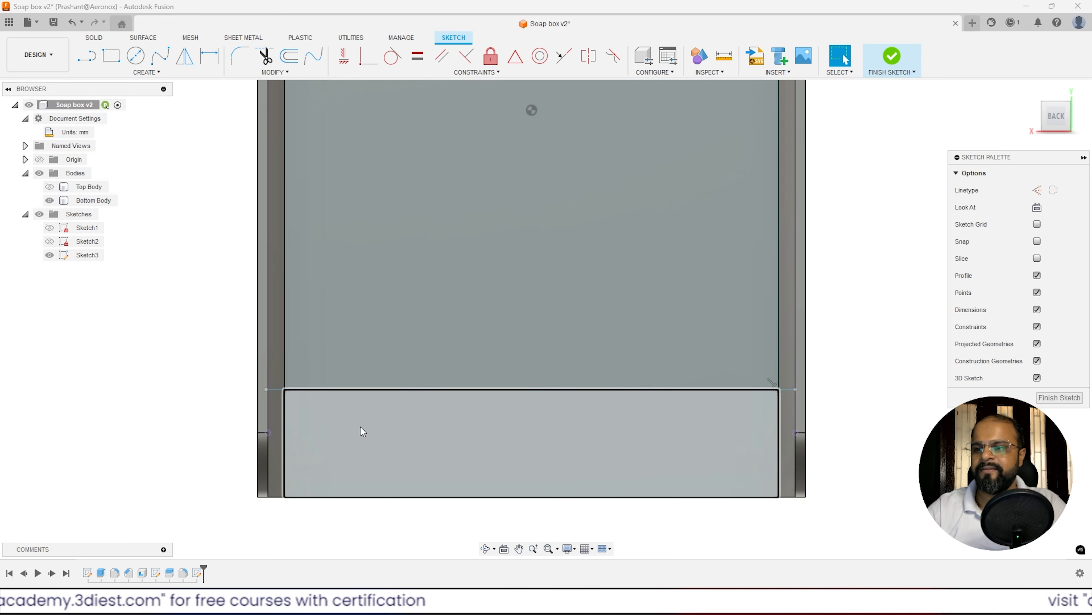
Attach both endpoints of the horizontal line to the projected side-wall lines.
scroll(258, 405, up, 10)
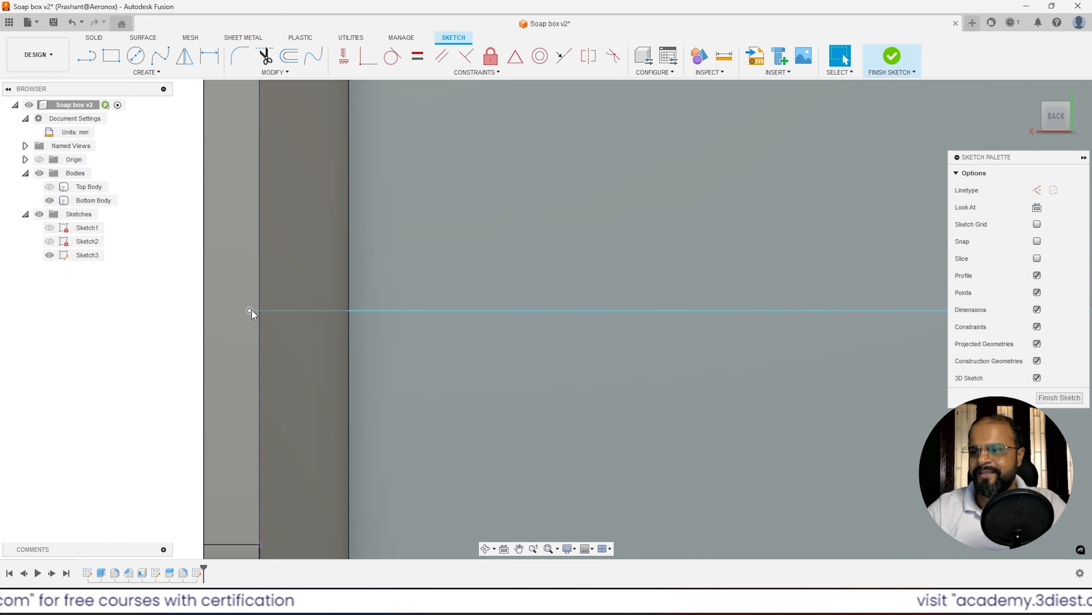
drag(250, 311, 259, 311)
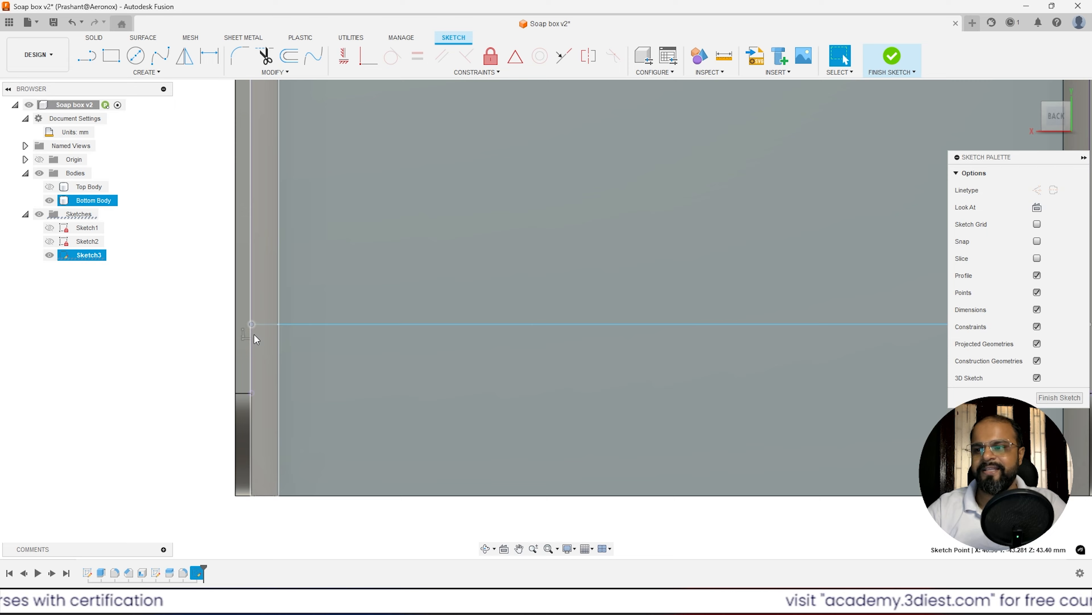
scroll(256, 334, down, 8)
scroll(754, 337, up, 8)
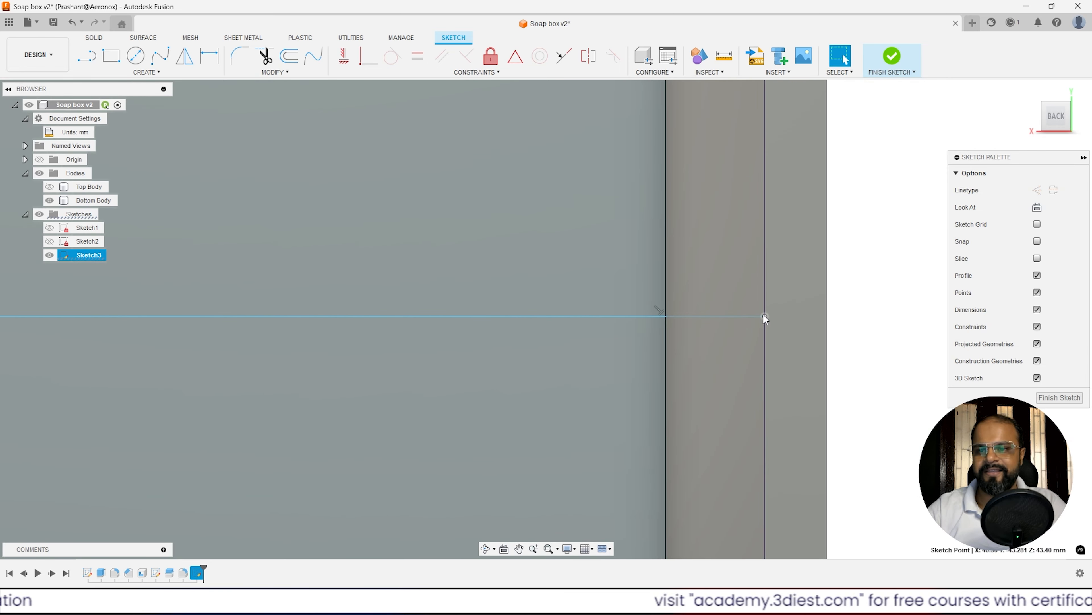
click(763, 315)
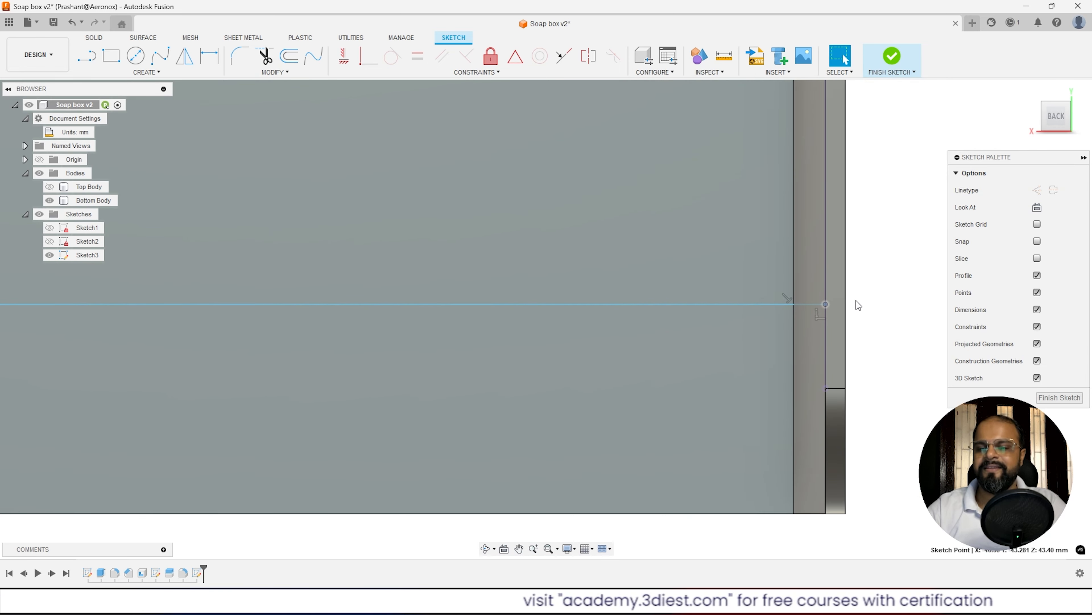
scroll(857, 302, down, 8)
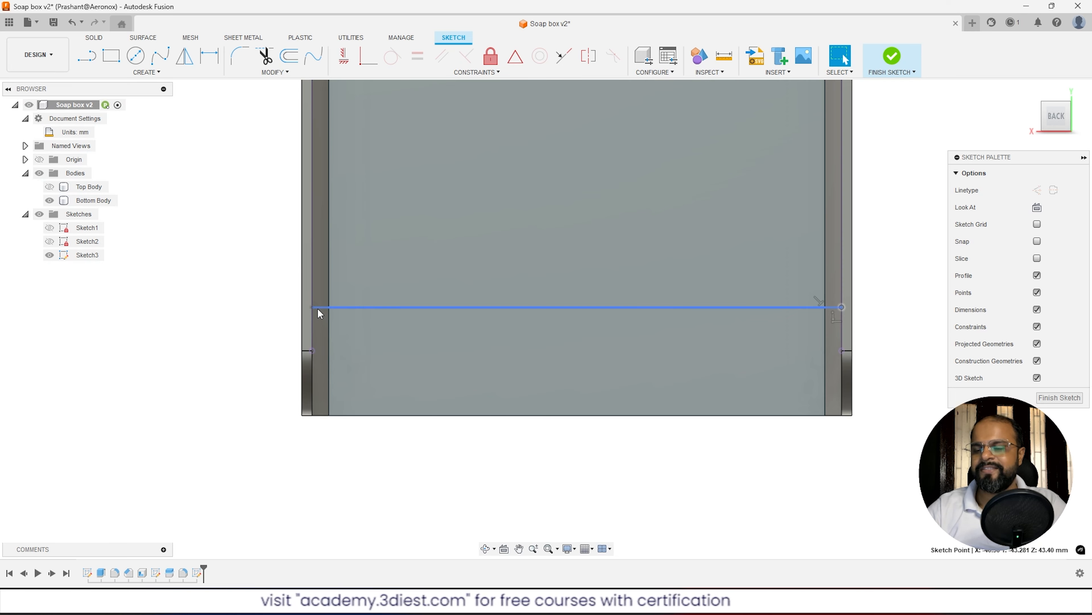
Dimension the horizontal line 15 mm from Bottom Body's open-end edge.
click(210, 60)
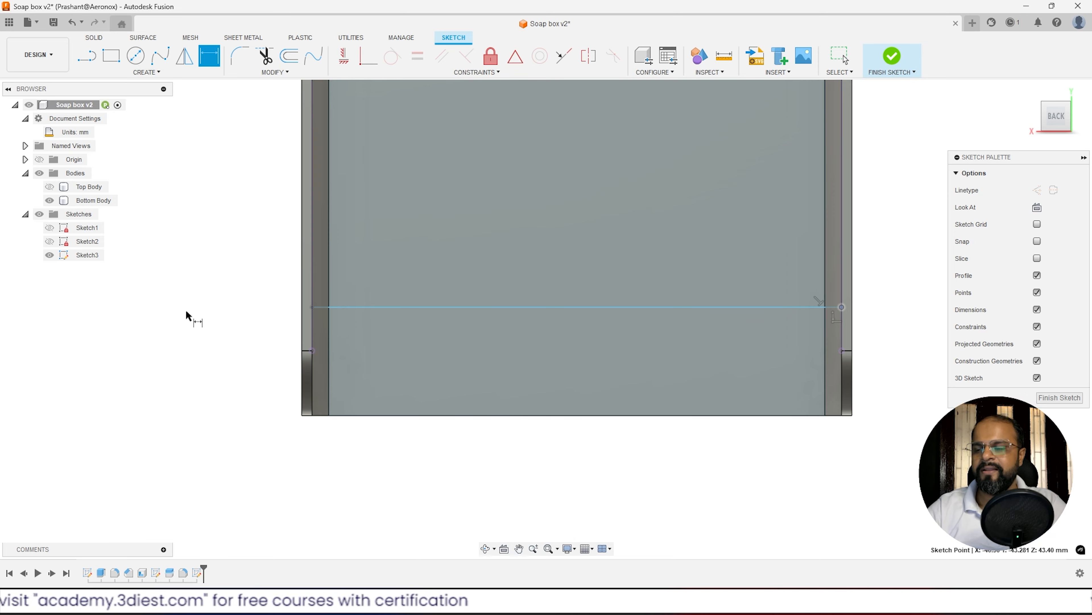
scroll(265, 379, up, 3)
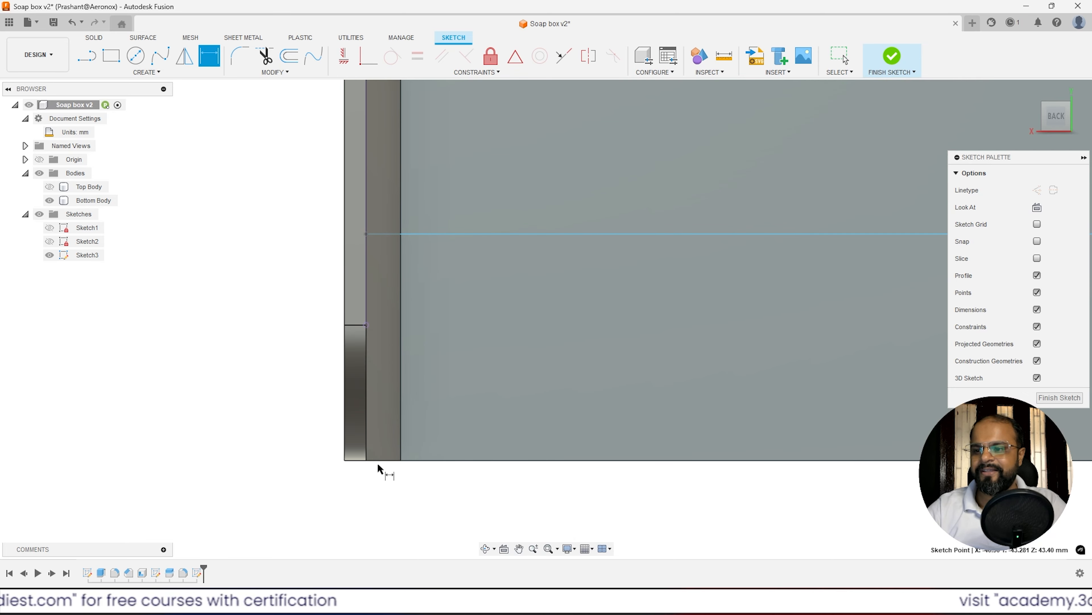
click(357, 462)
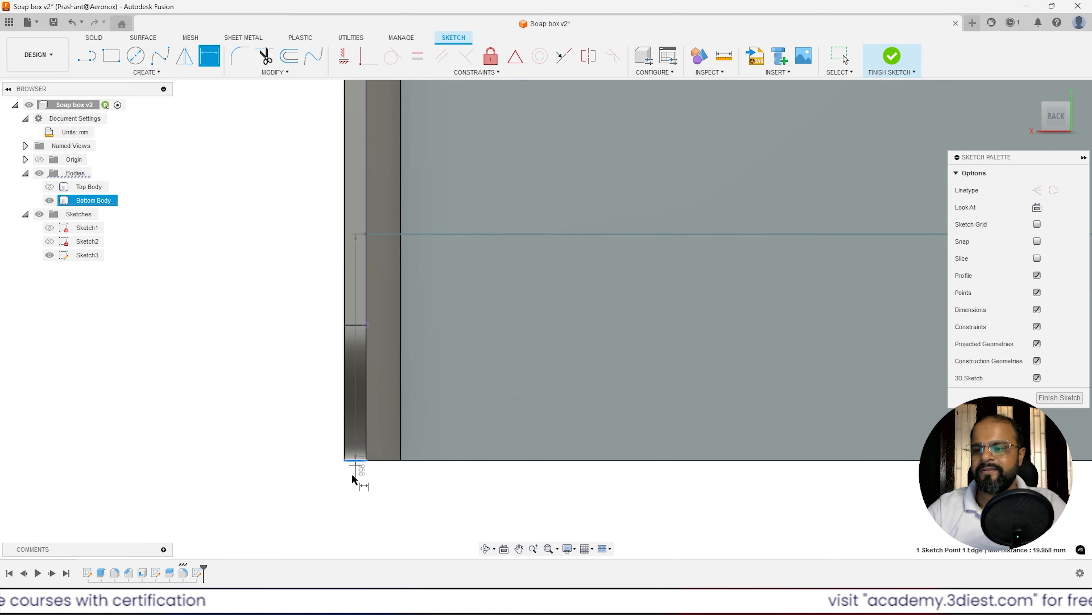
click(388, 236)
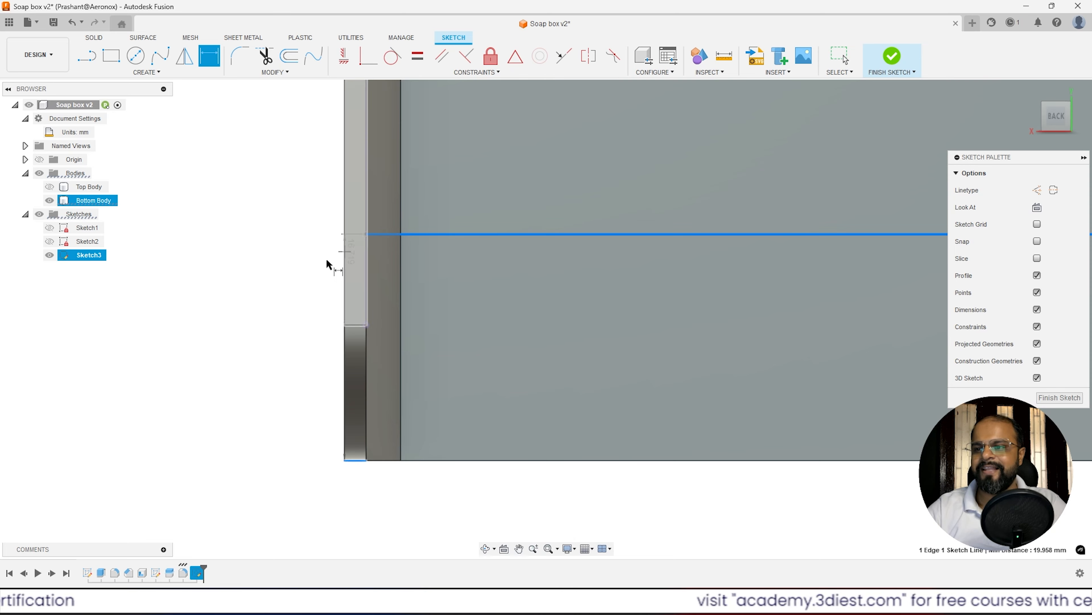
click(251, 323)
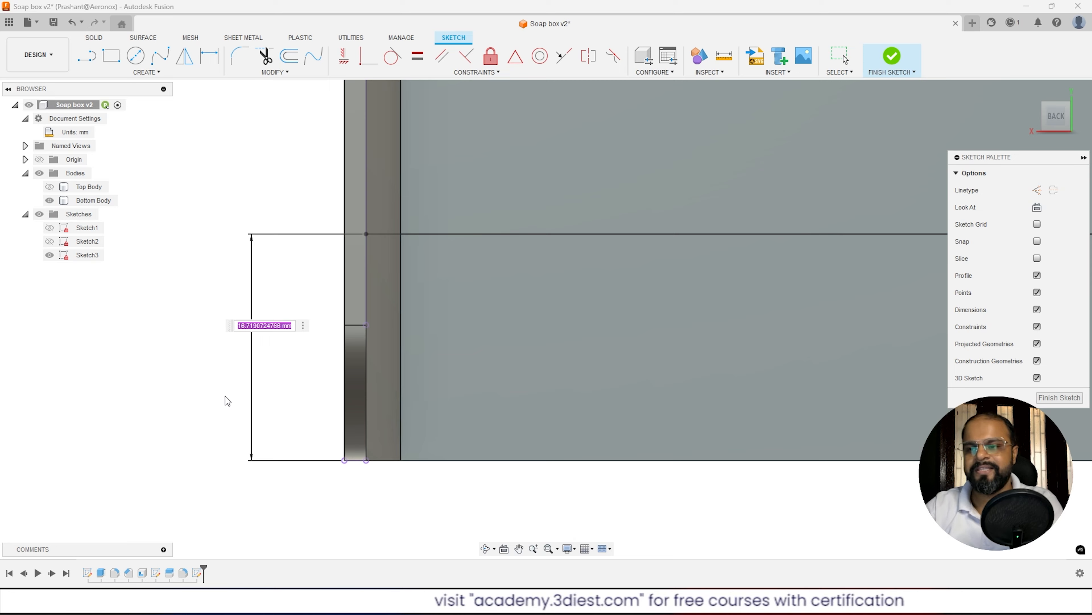
text(15)
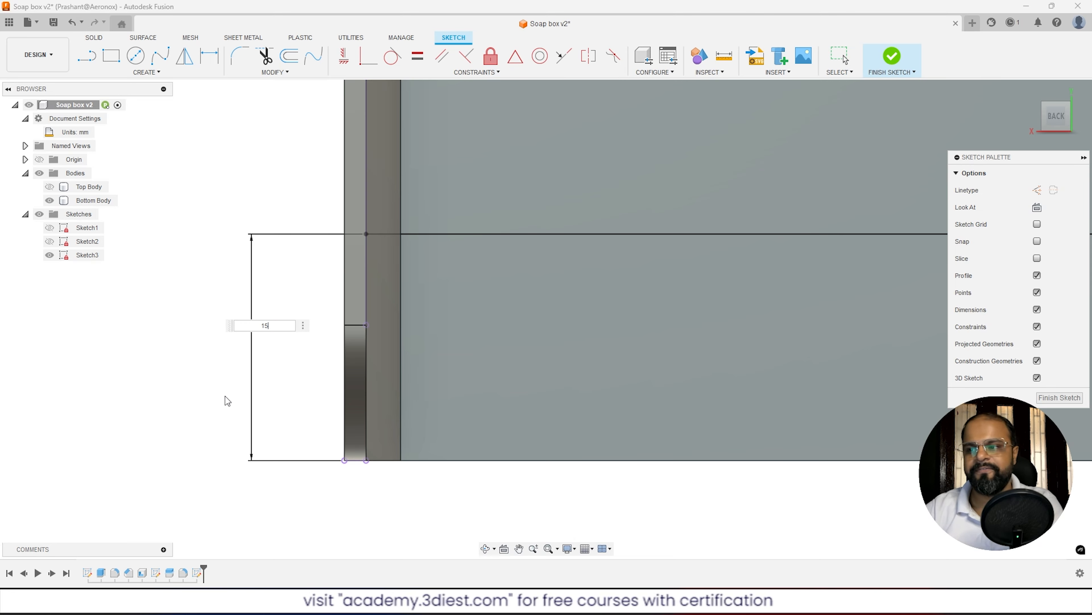
key(Return)
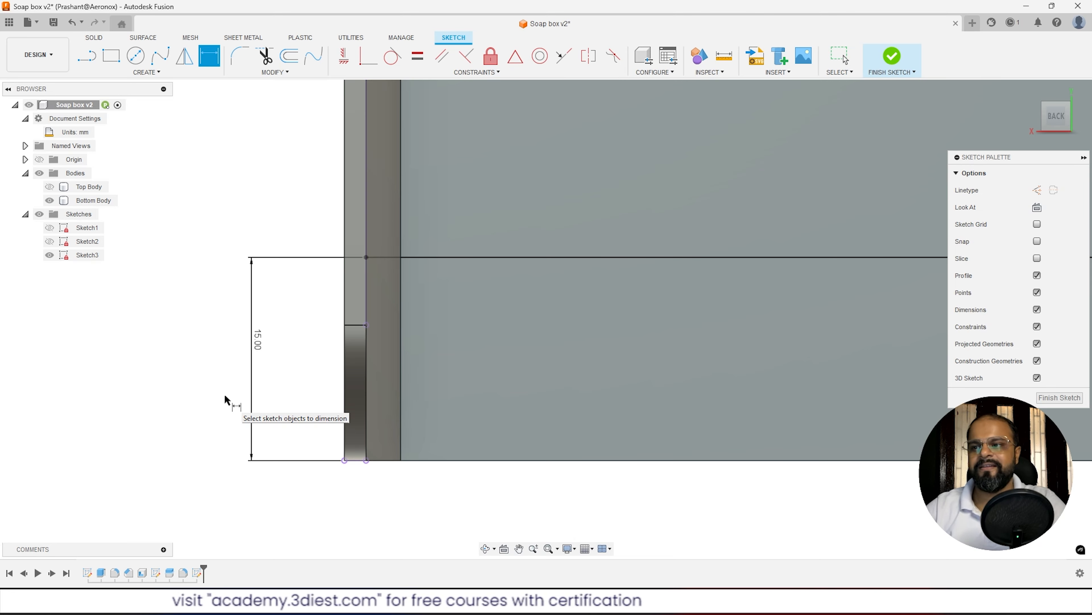
scroll(241, 372, down, 5)
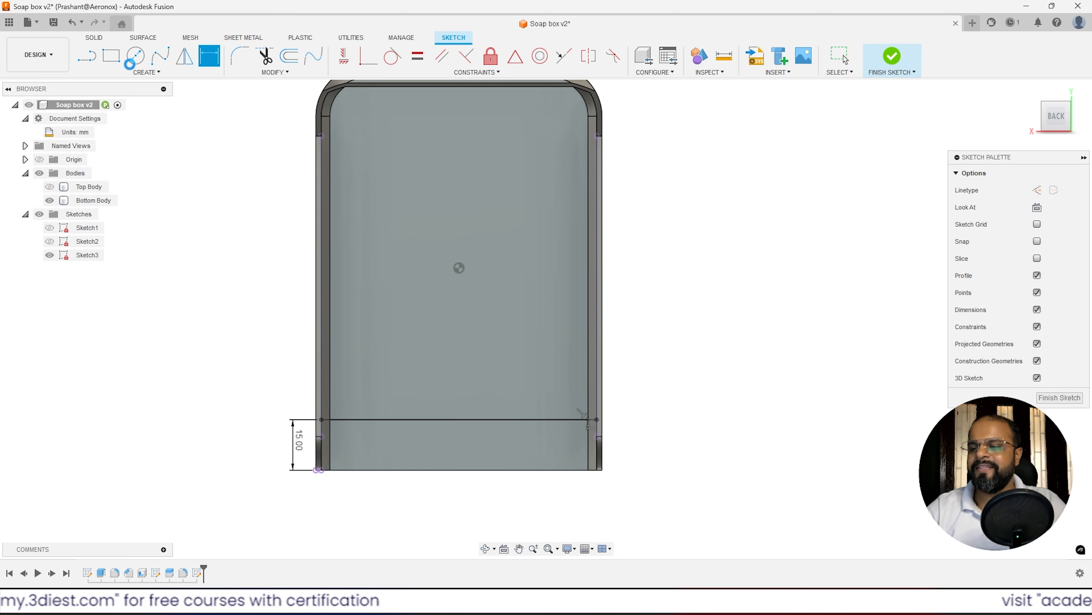
key(Escape)
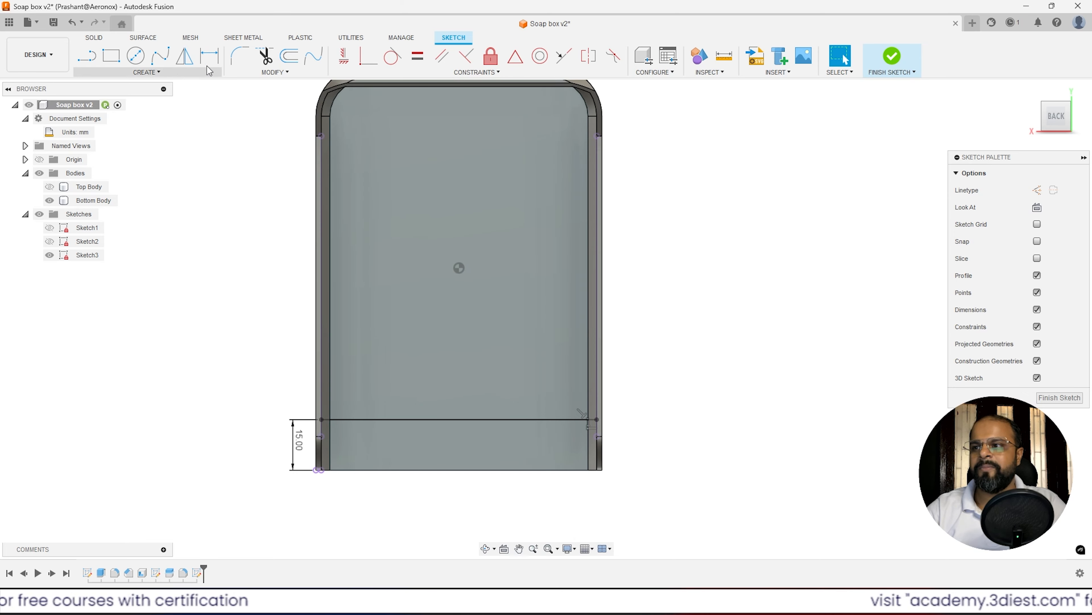
Draw a vertical line from the horizontal line, near one side wall, to just beyond Bottom Body's closed end.
click(87, 60)
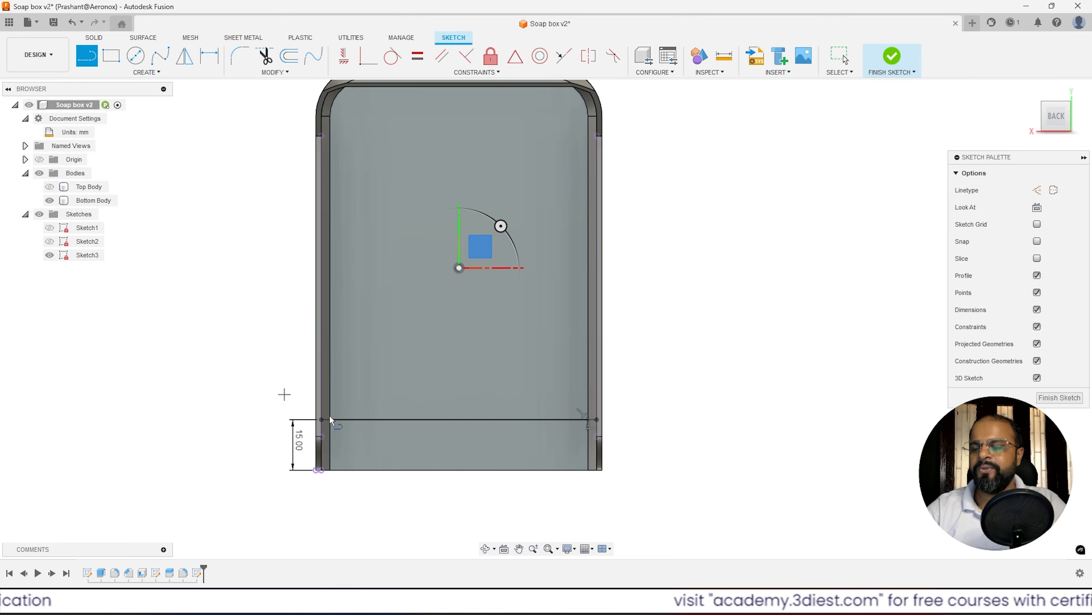
click(367, 417)
scroll(377, 306, down, 3)
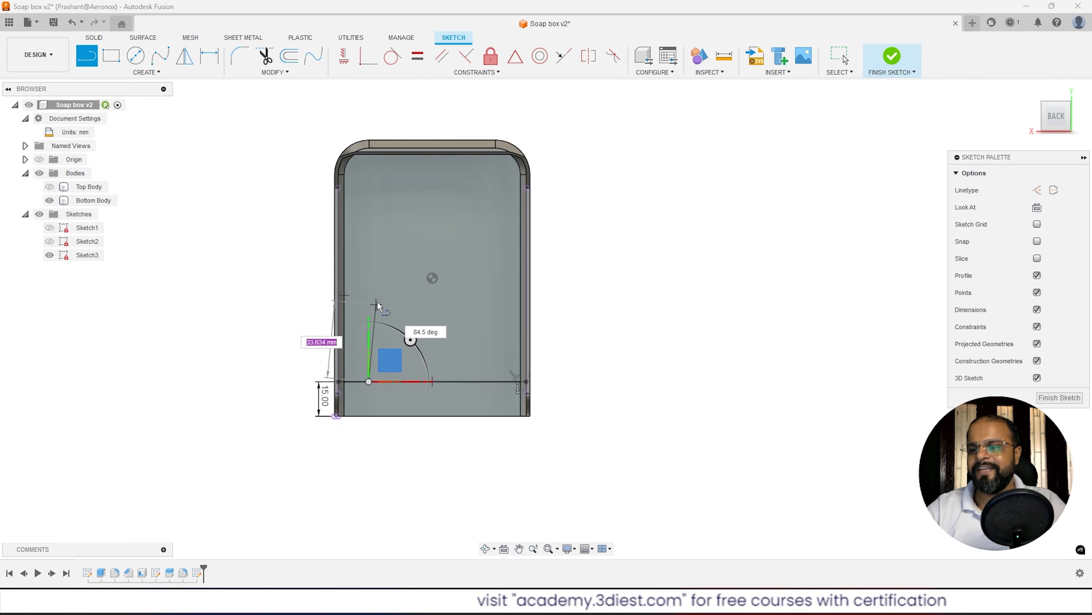
scroll(371, 144, up, 2)
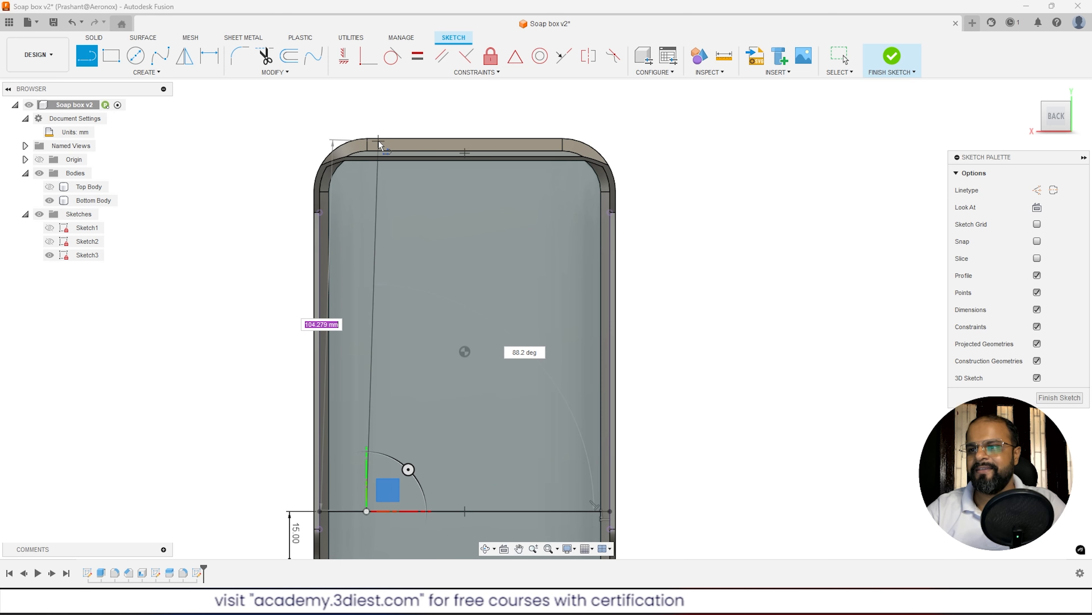
click(367, 120)
key(Escape)
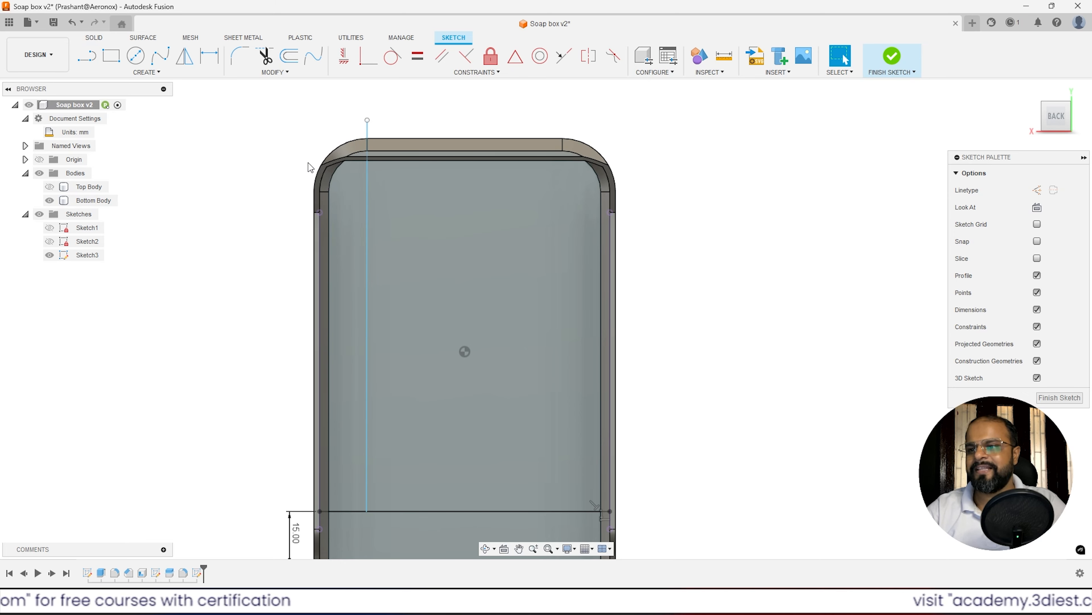
Constrain the first lengthwise line vertical and draw a second line beside it, from the horizontal line past the closed end.
click(367, 253)
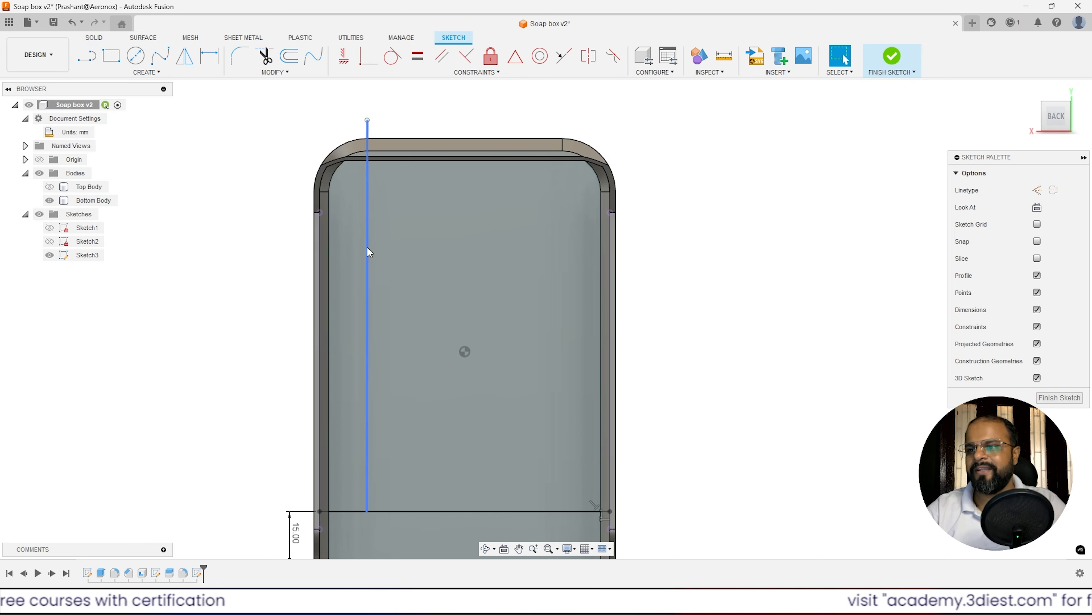
click(343, 61)
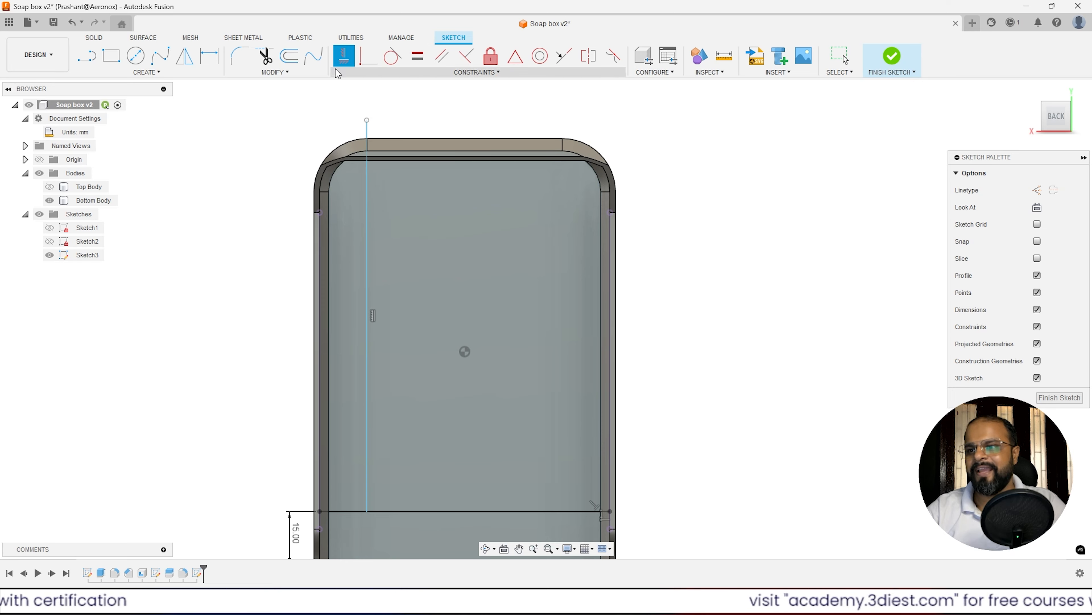
click(85, 61)
click(419, 510)
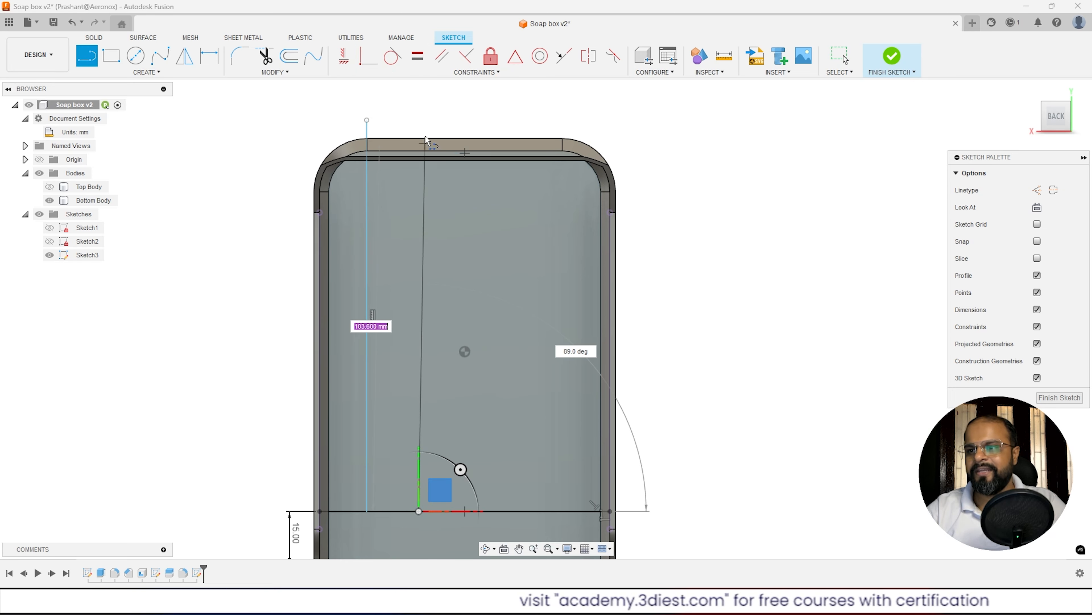
click(407, 116)
key(Escape)
Apply a vertical constraint to the second, slightly slanted lengthwise line.
click(410, 243)
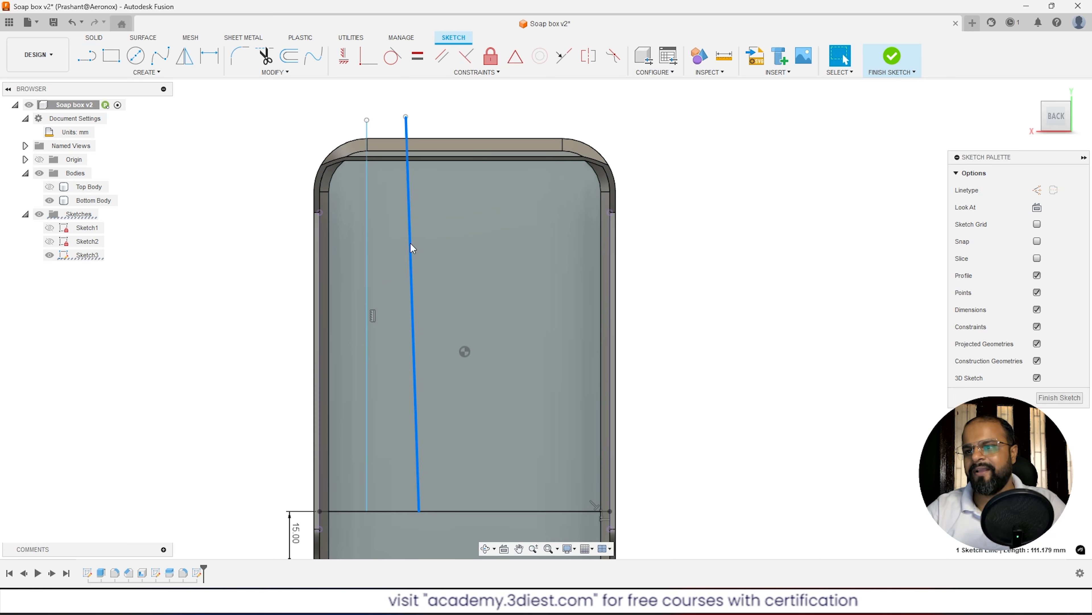
key(Escape)
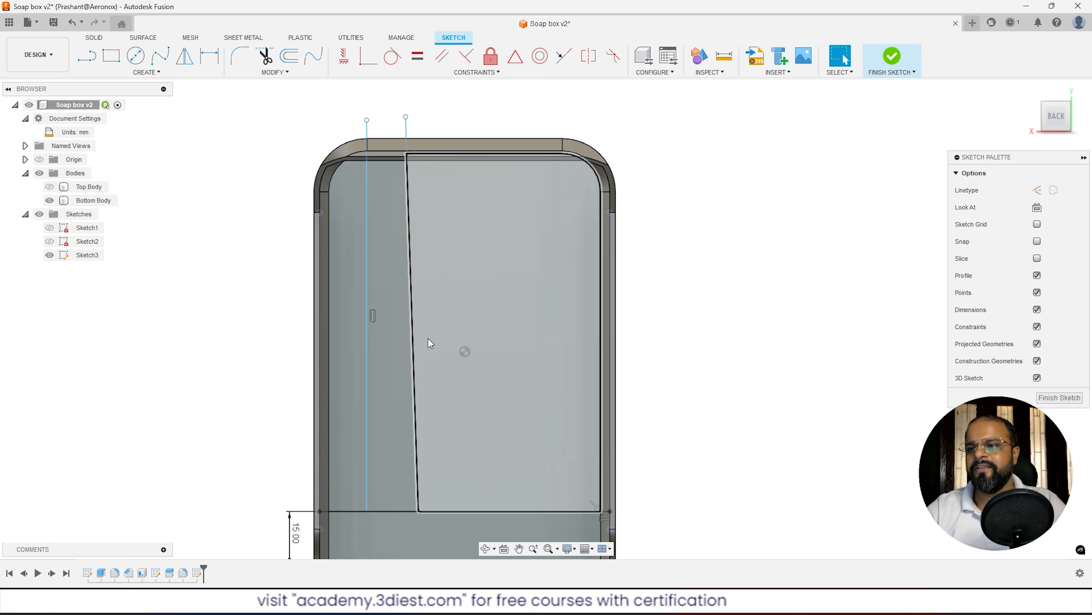
click(409, 228)
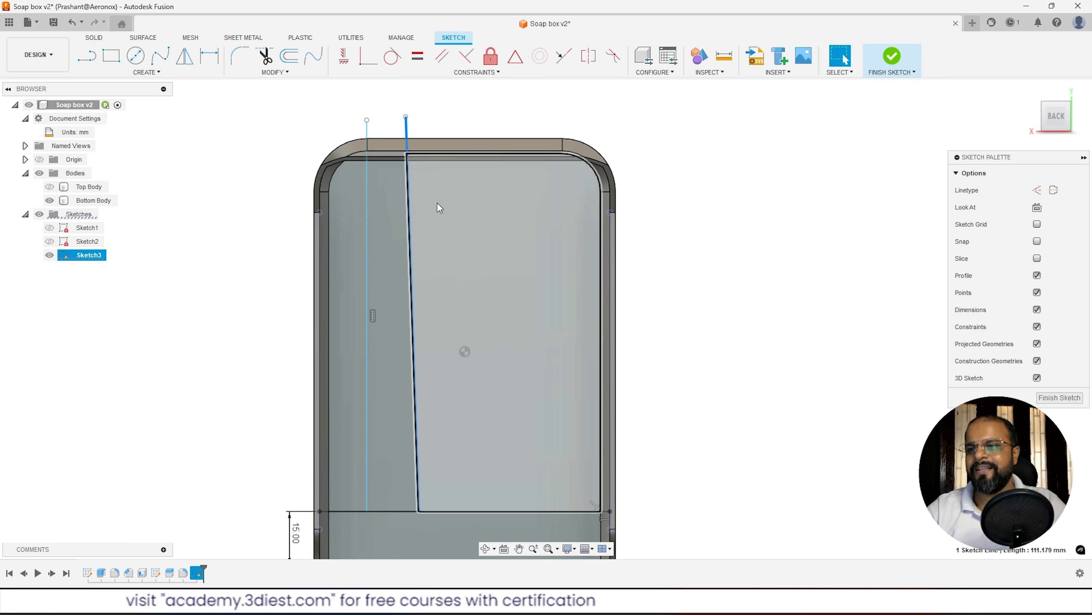
click(345, 57)
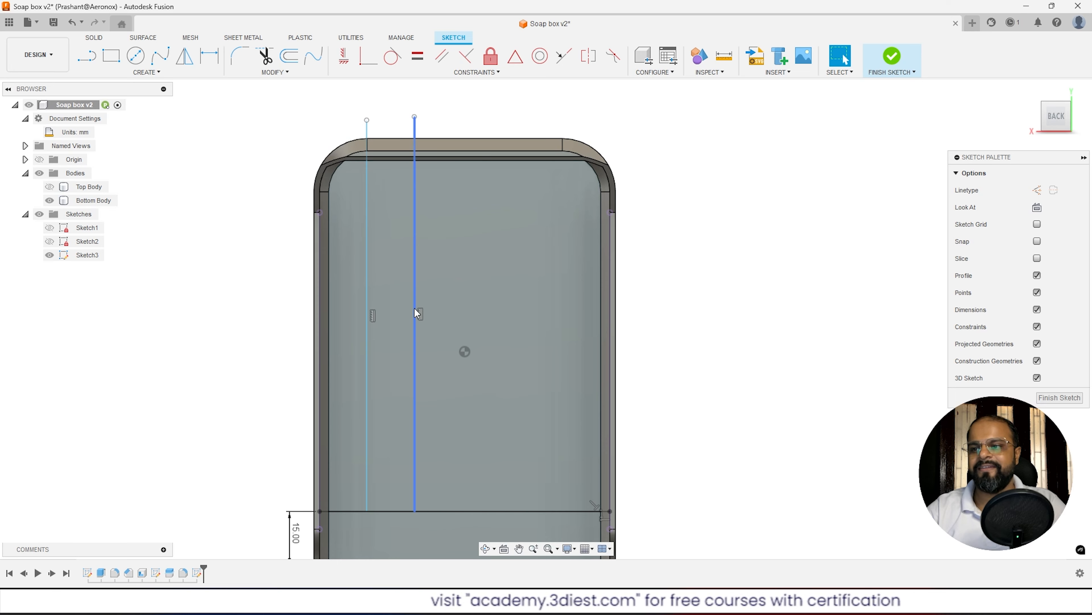
Draw a vertical line from the midpoint of the horizontal line to just beyond Bottom Body's closed end.
key(l)
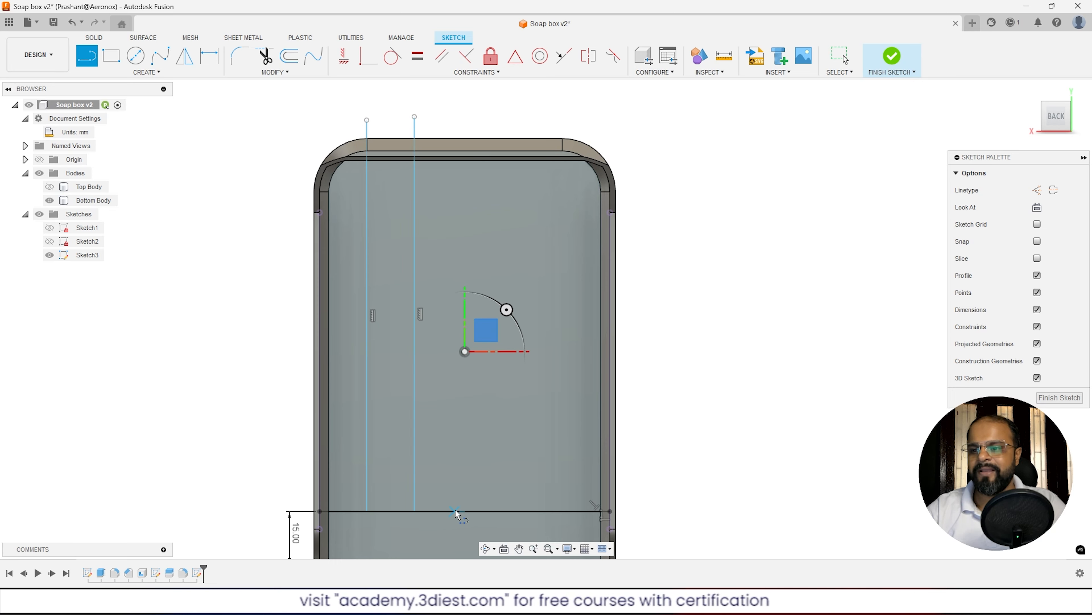
click(464, 510)
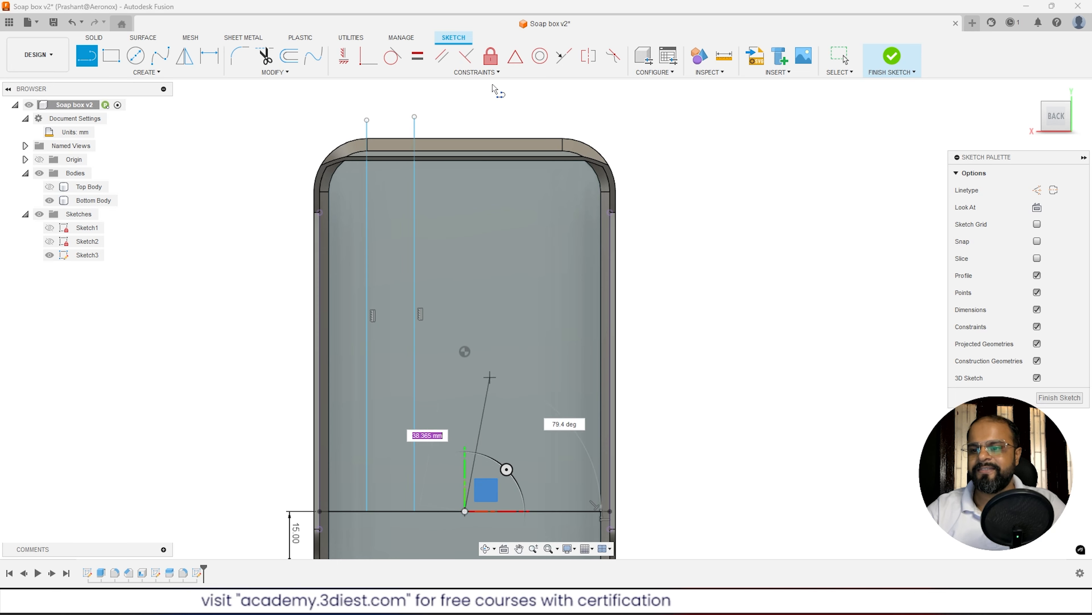
click(465, 118)
key(Escape)
Draw two more vertical lines on the other half of the floor, from the horizontal line past the closed end.
click(87, 57)
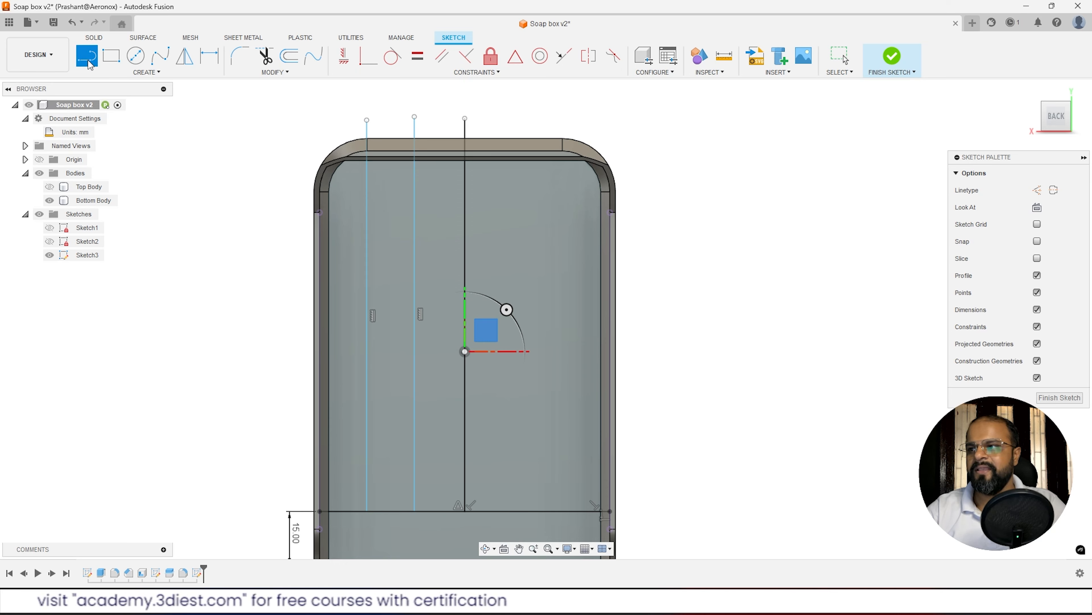
click(522, 511)
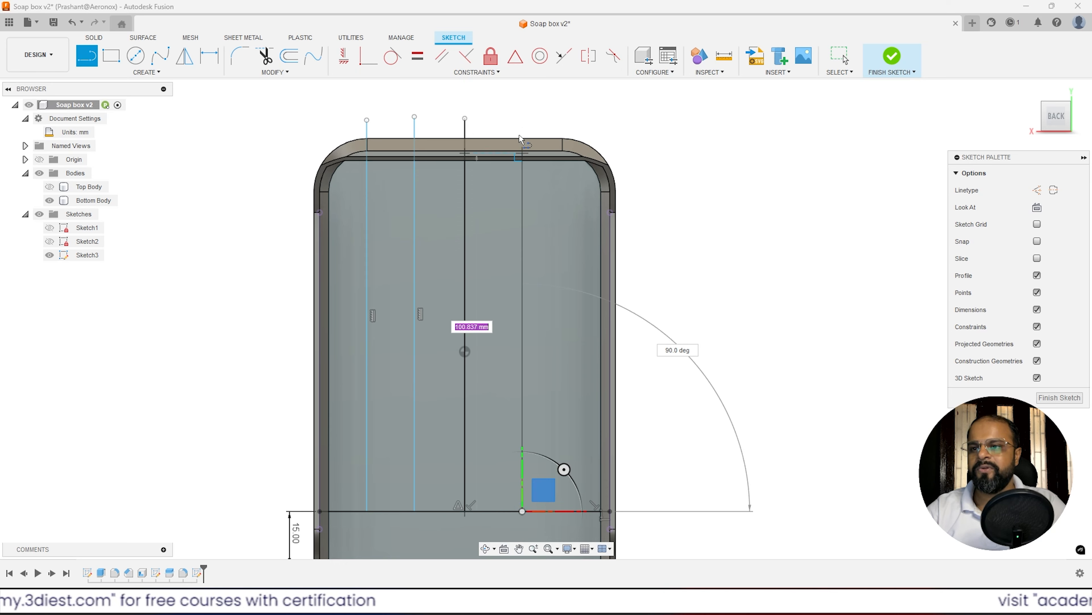
click(522, 123)
key(Escape)
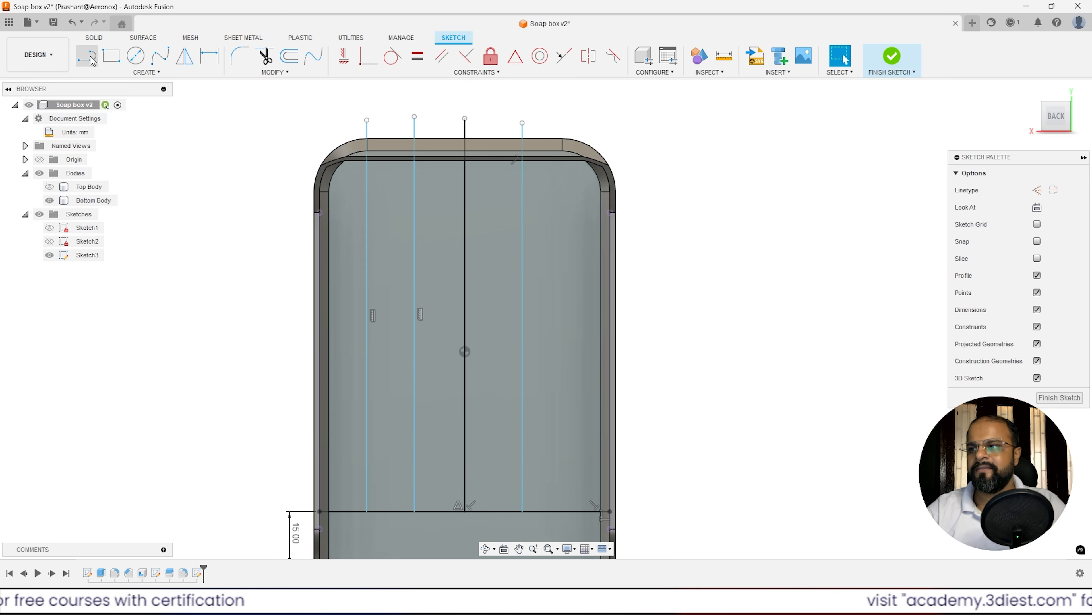
key(l)
click(566, 511)
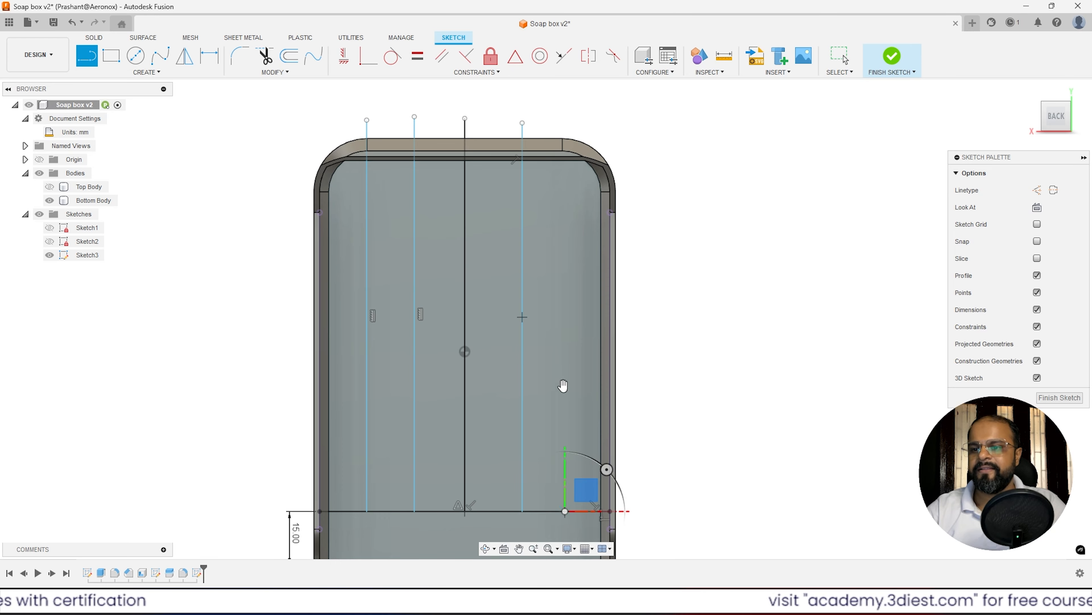
click(564, 122)
key(Escape)
Align the free endpoints of all five lengthwise lines with a horizontal constraint.
scroll(396, 201, up, 3)
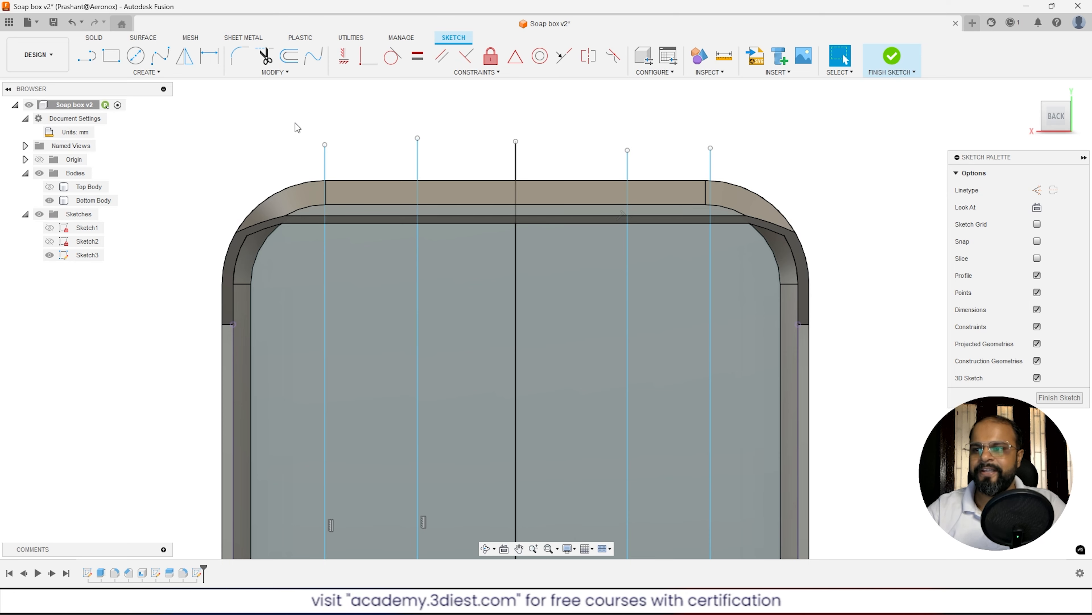
drag(296, 124, 758, 169)
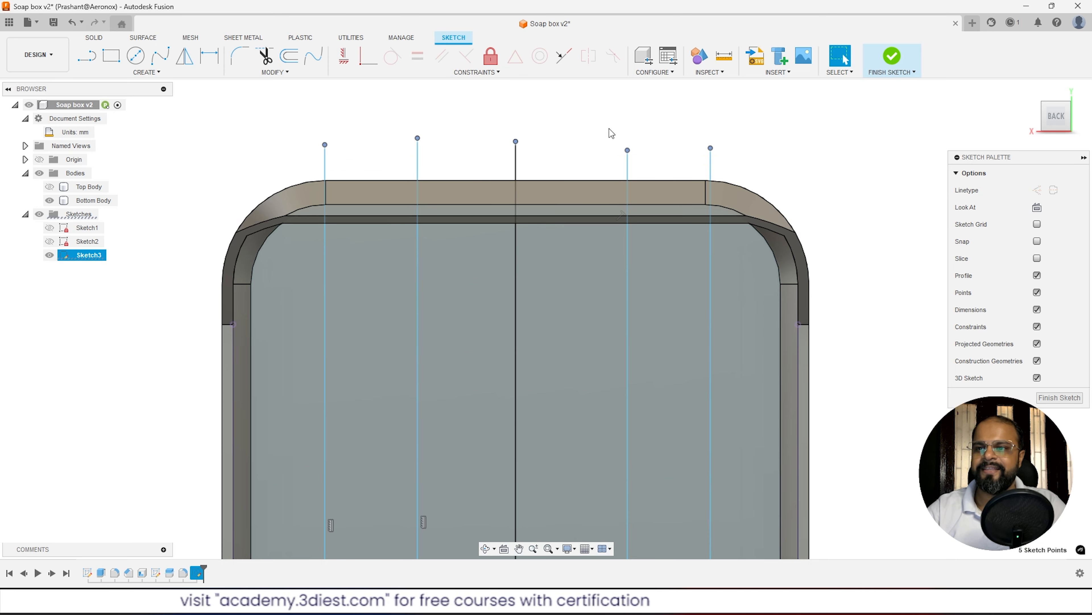
click(344, 60)
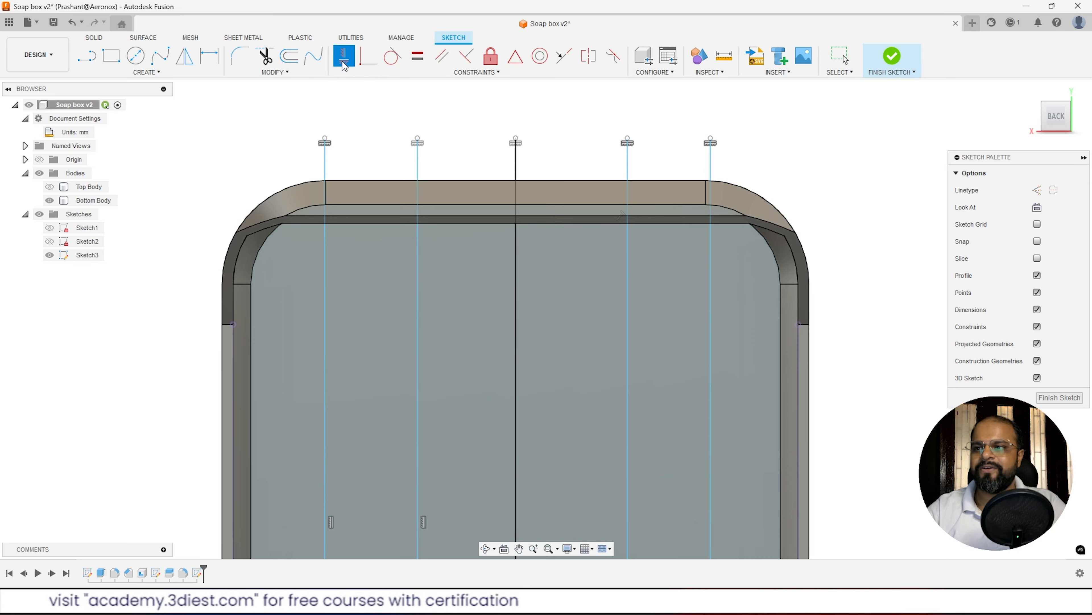
key(Escape)
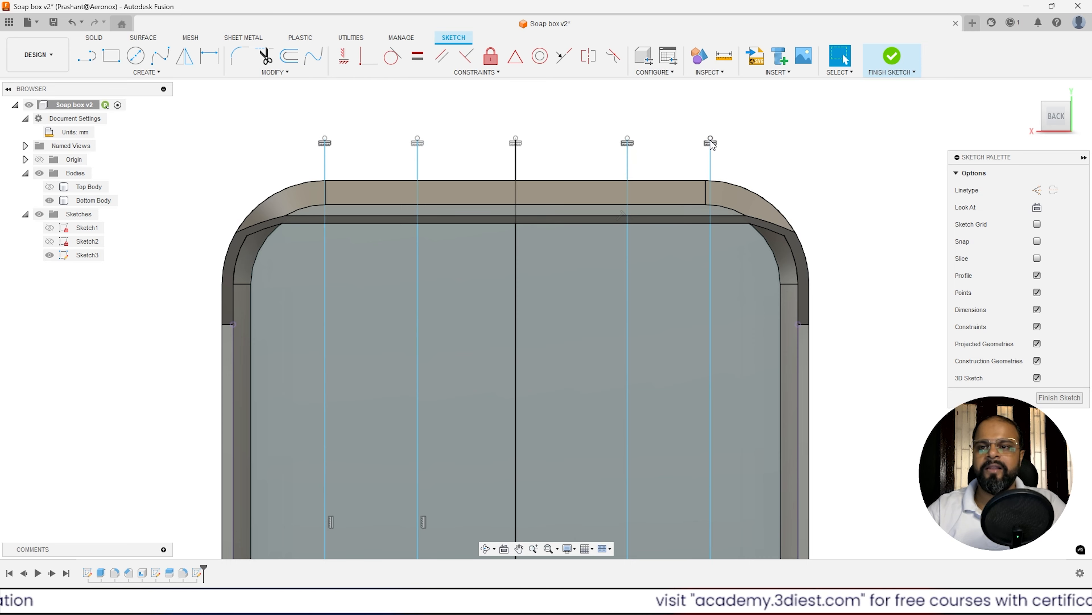
Pull the aligned endpoints back into the closed-end wall and dimension them 1.6 mm from its outer edge.
drag(710, 140, 716, 191)
scroll(455, 182, up, 3)
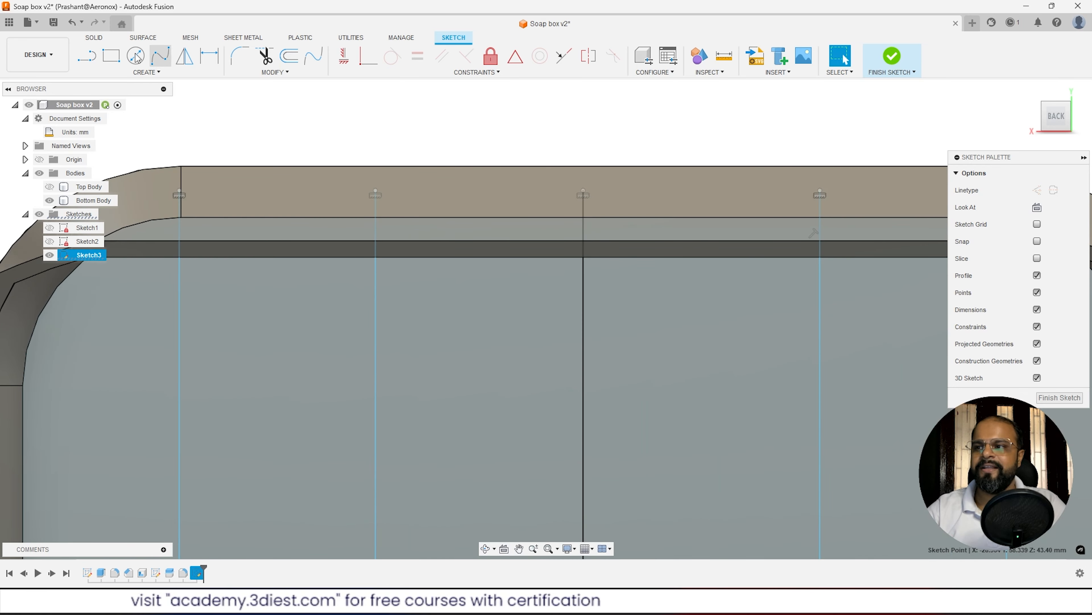
key(d)
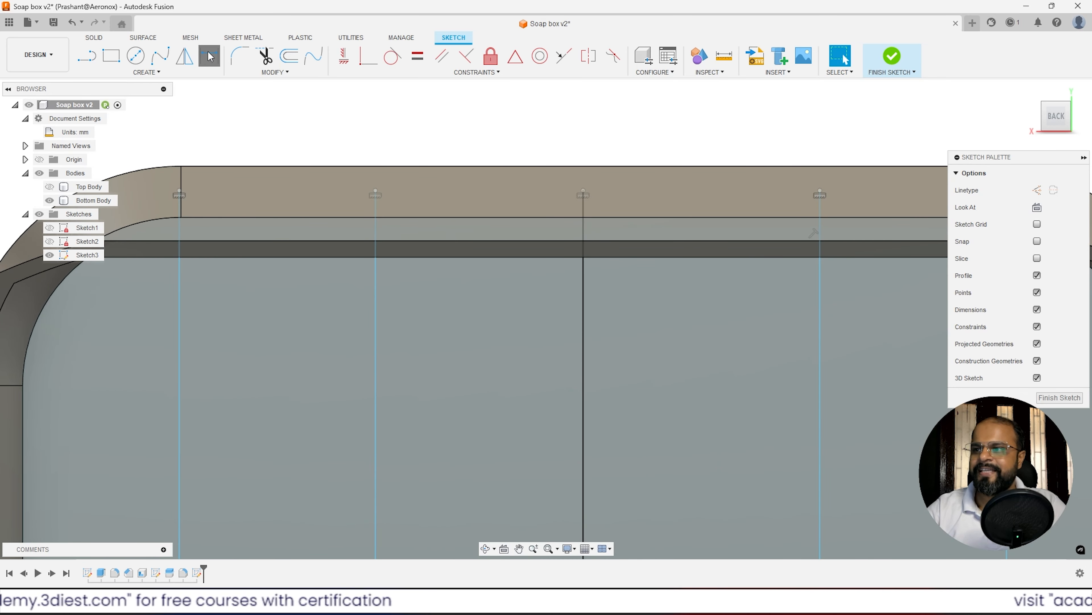
click(594, 166)
click(581, 190)
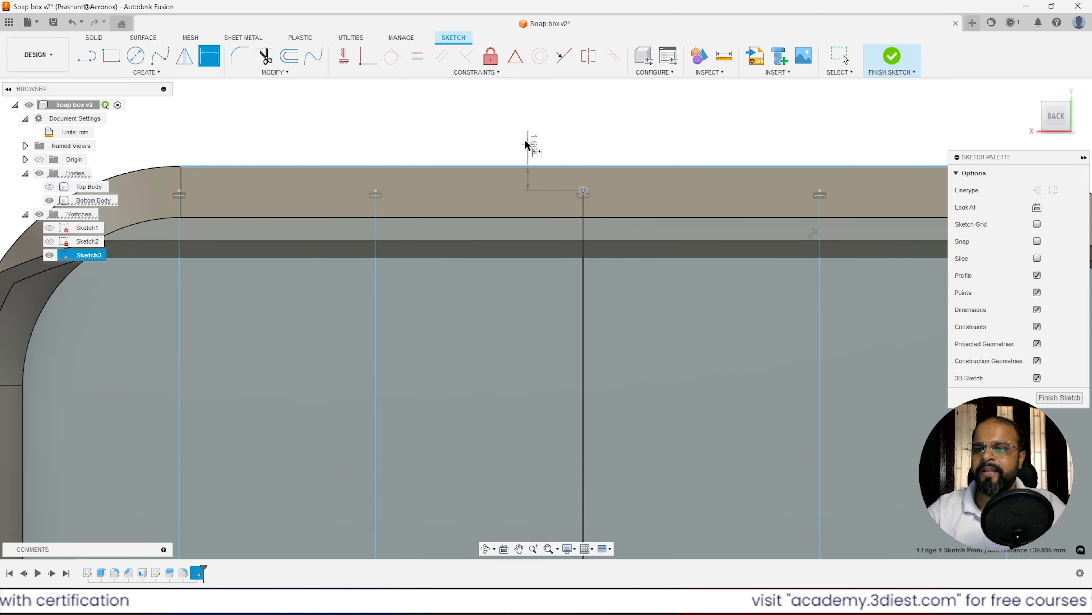
click(516, 134)
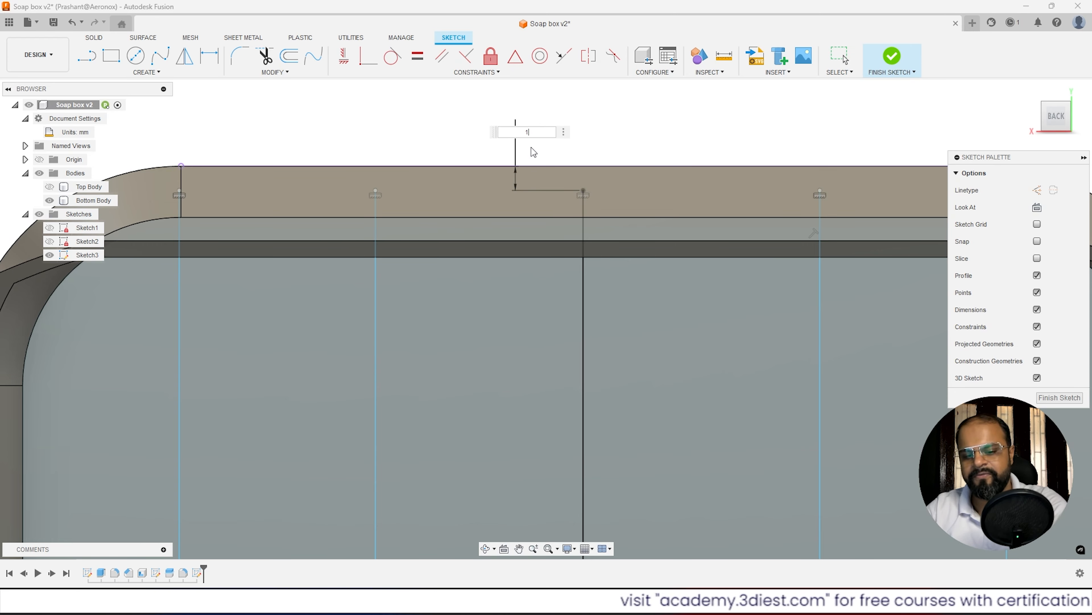
text(1.6)
key(Return)
key(Escape)
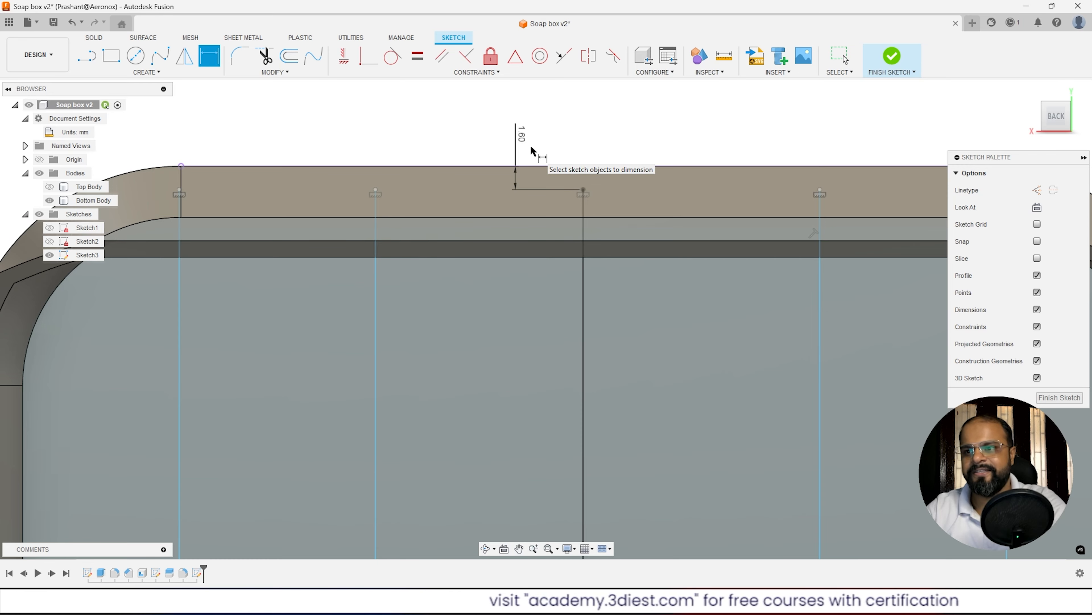
Dimension the second lengthwise line 16 mm from the centre line.
scroll(531, 147, down, 2)
scroll(493, 129, down, 4)
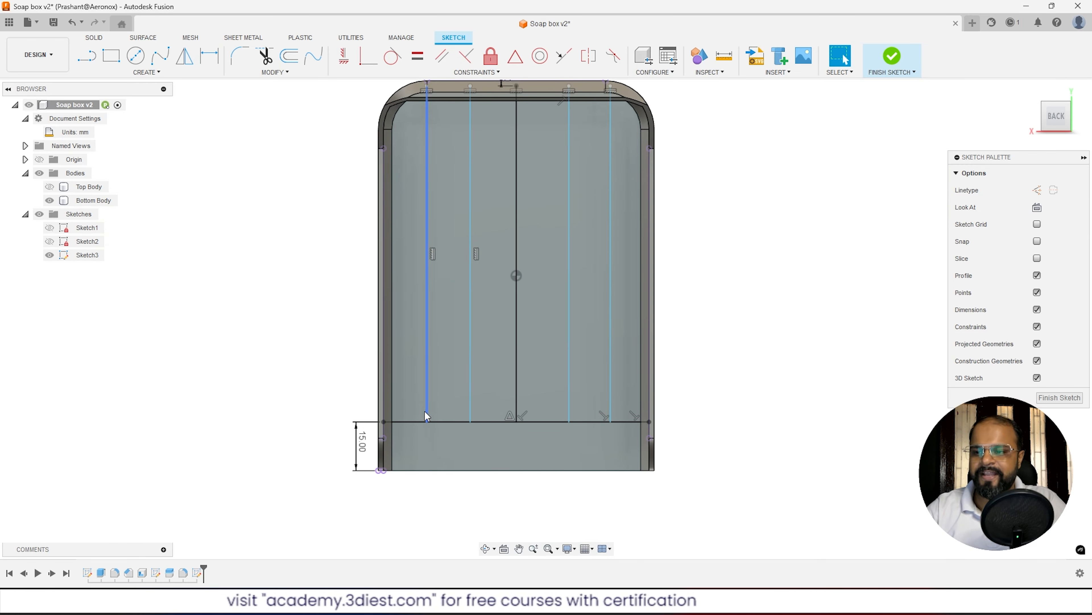
click(426, 403)
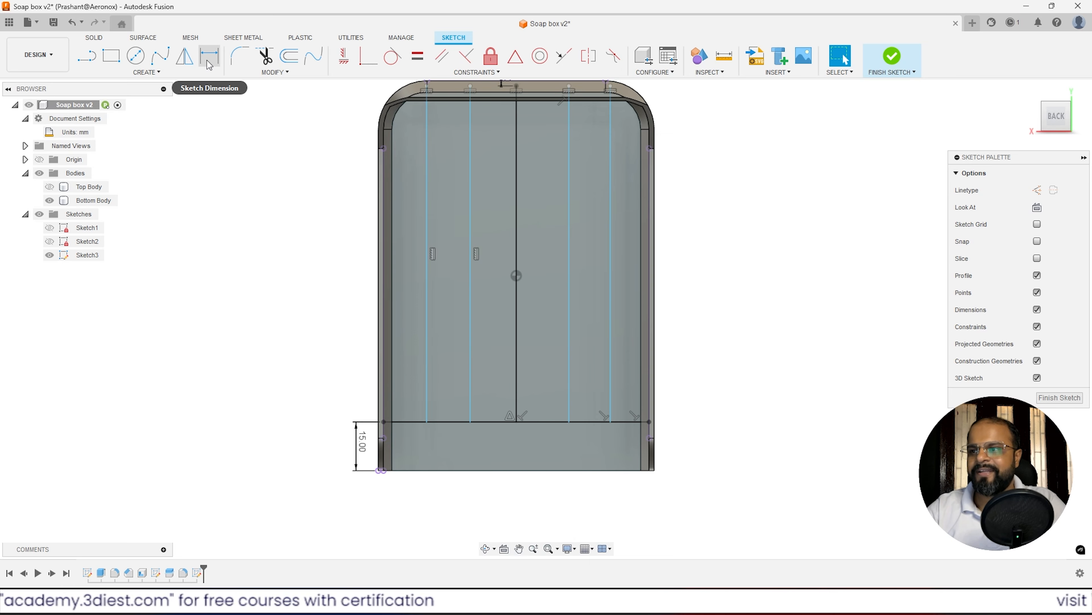
scroll(515, 498, up, 3)
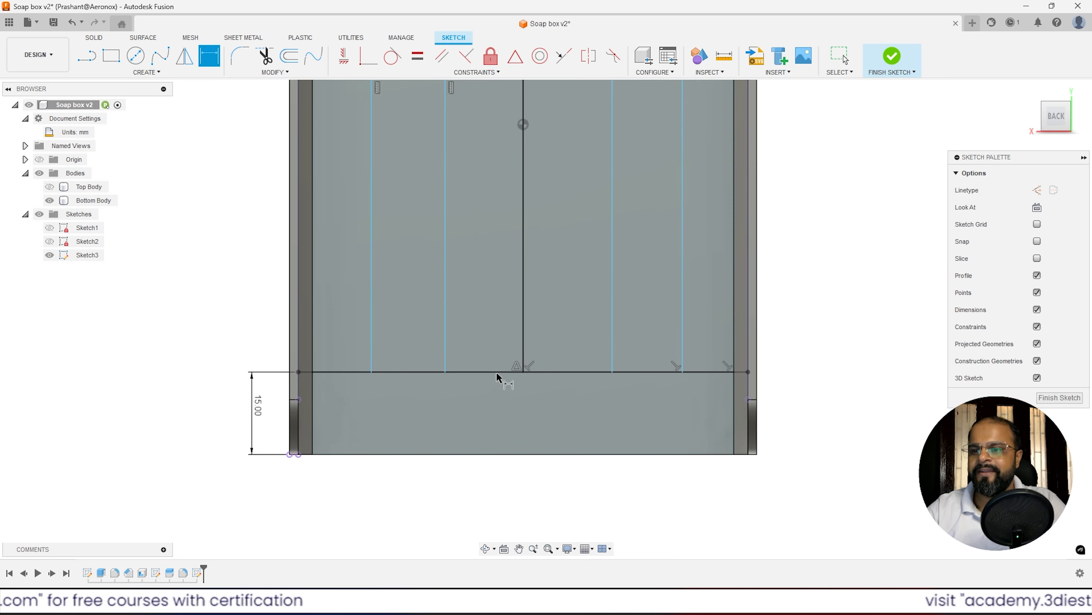
click(523, 349)
click(446, 344)
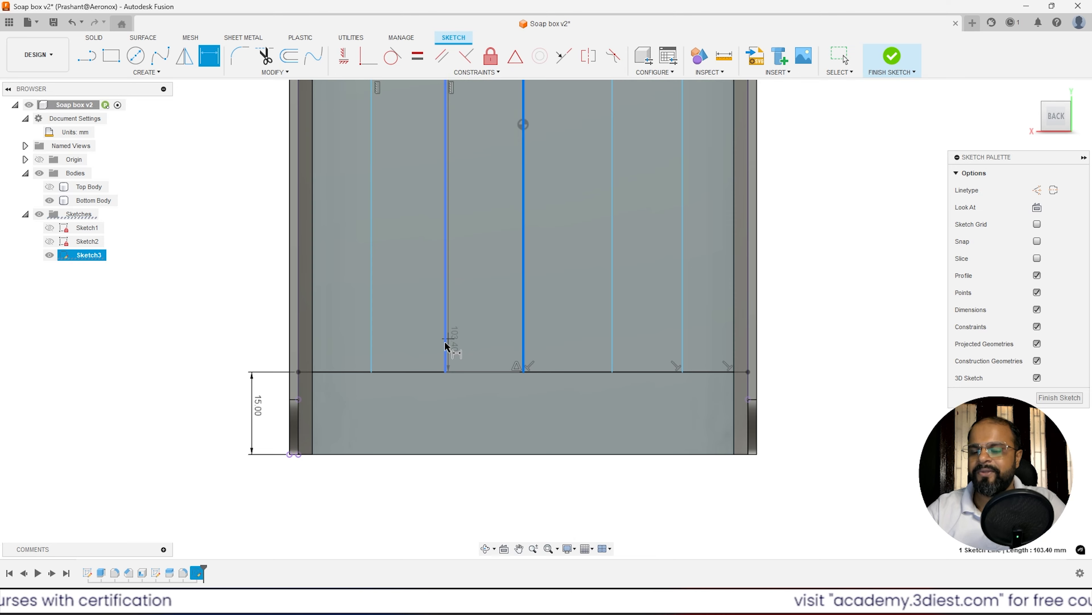
click(493, 499)
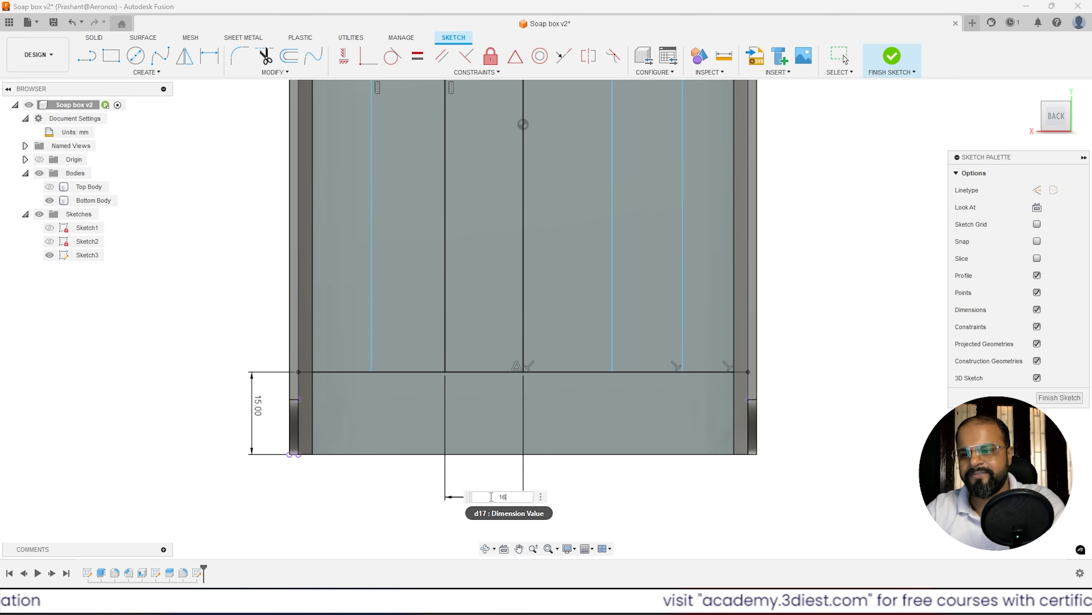
key(Return)
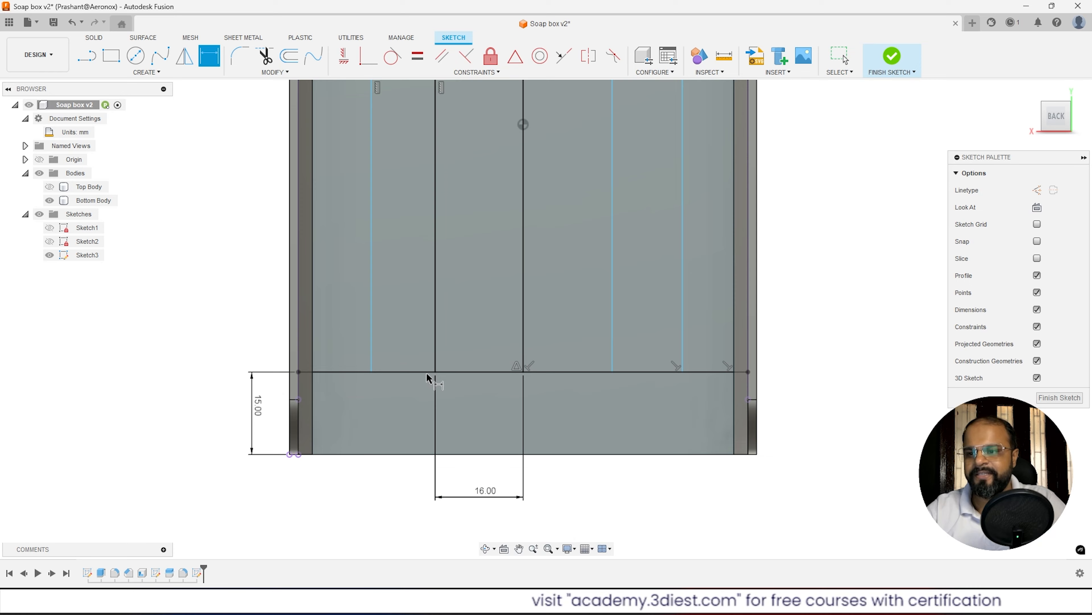
Dimension the remaining neighbouring pairs of lengthwise lines 16 mm apart.
click(435, 355)
click(371, 349)
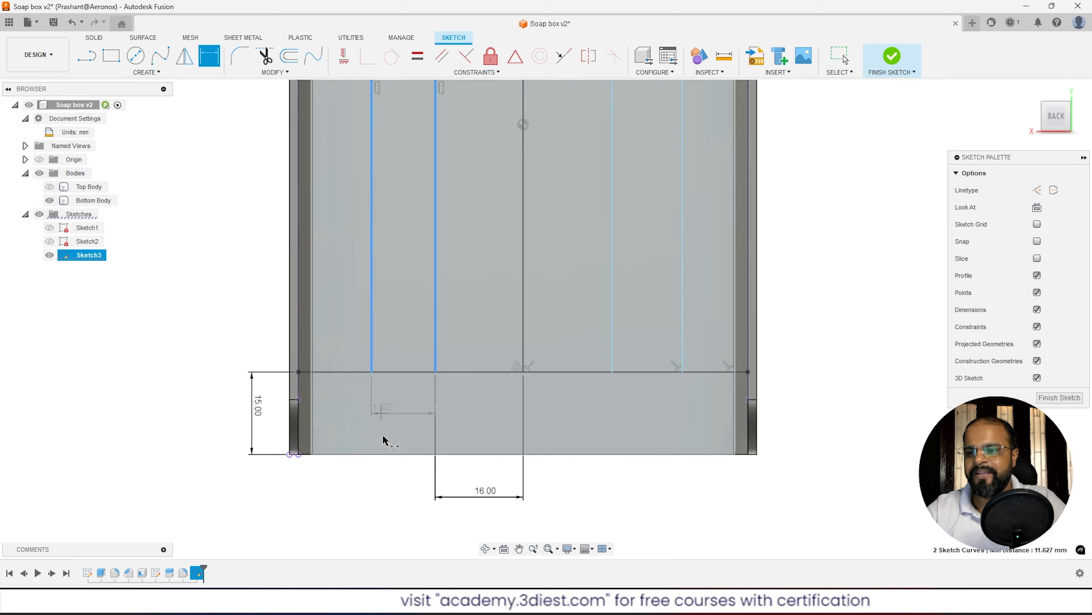
click(378, 500)
text(16)
key(Return)
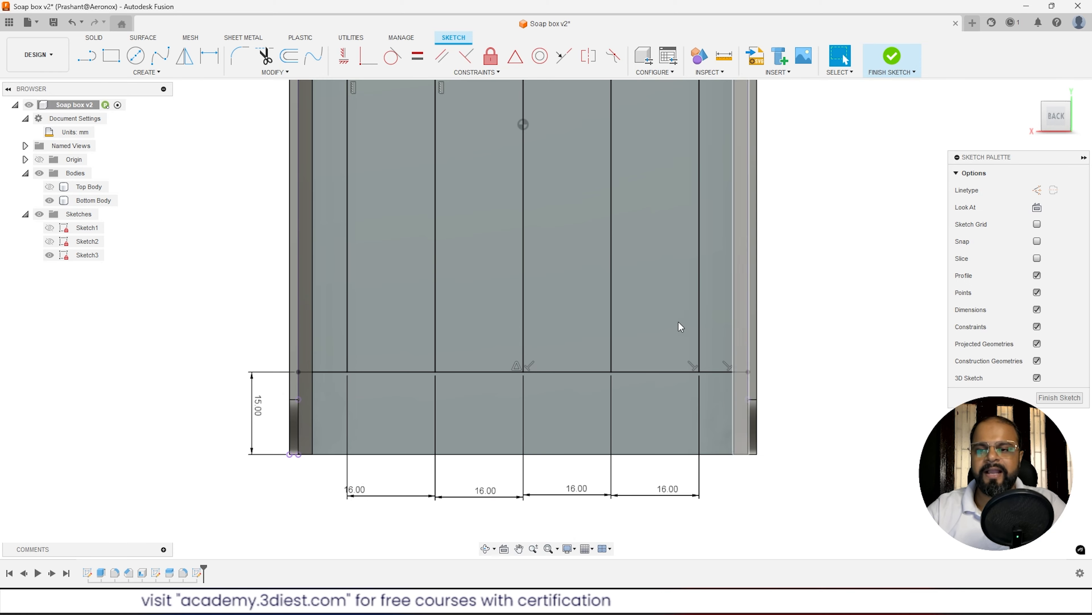
Convert the crosswise line 15 mm from Bottom Body's open end to construction geometry.
scroll(661, 374, down, 3)
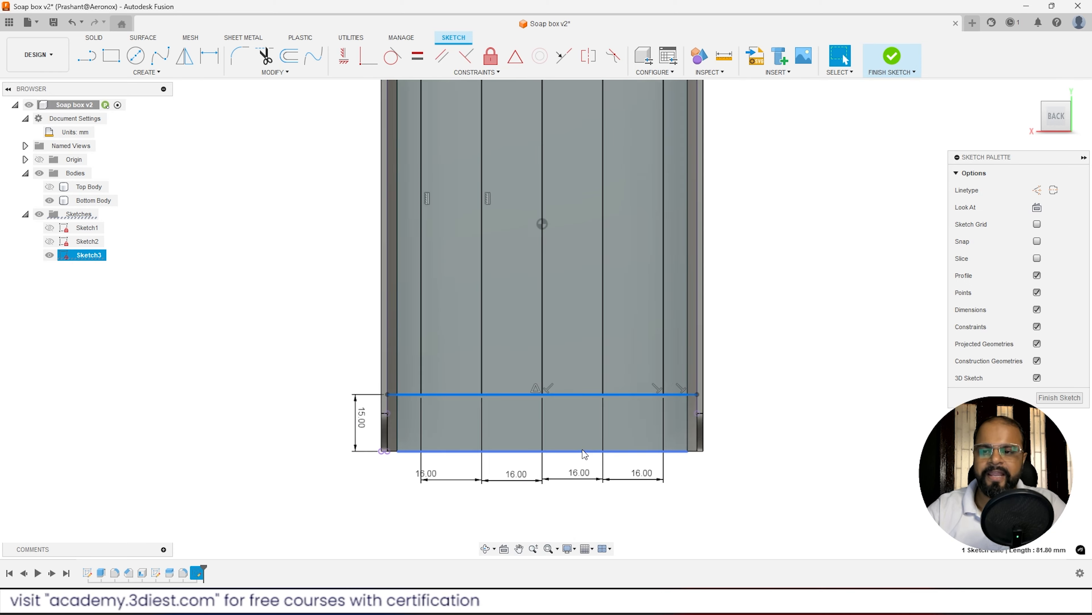
scroll(590, 429, up, 3)
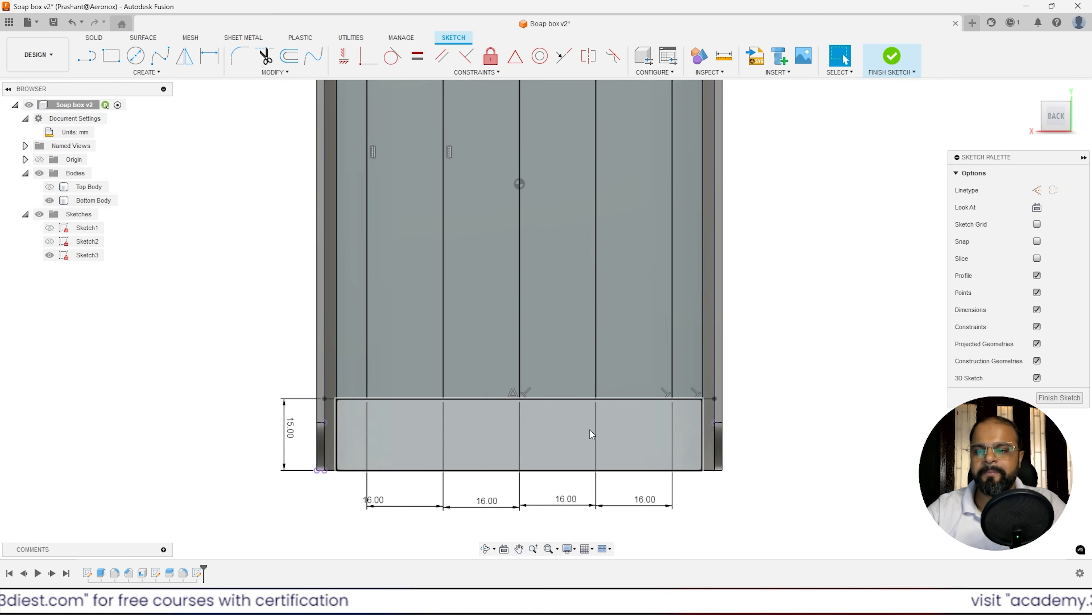
click(553, 395)
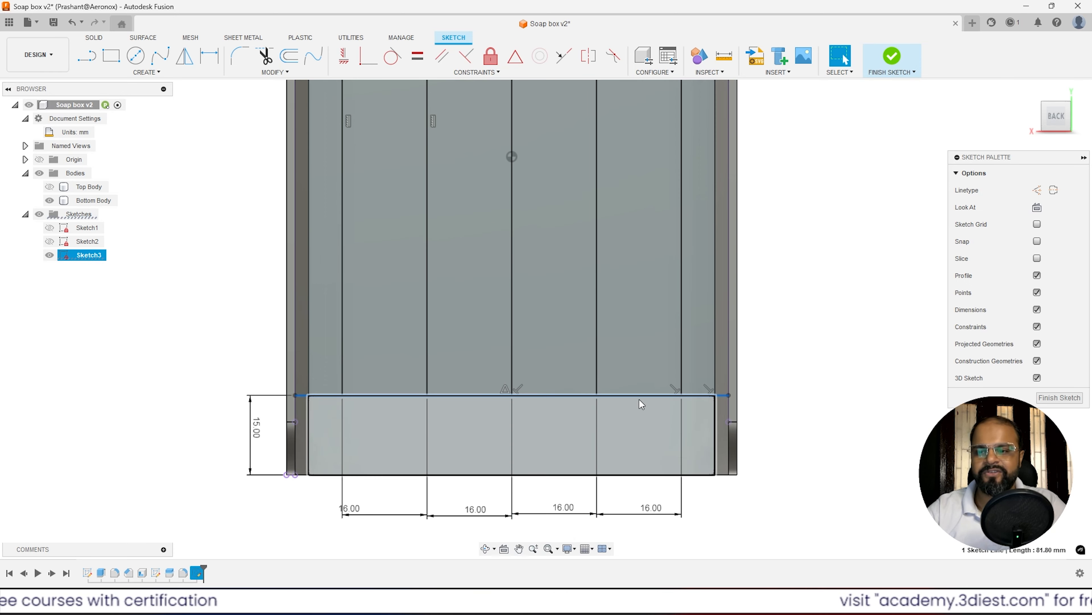
key(Escape)
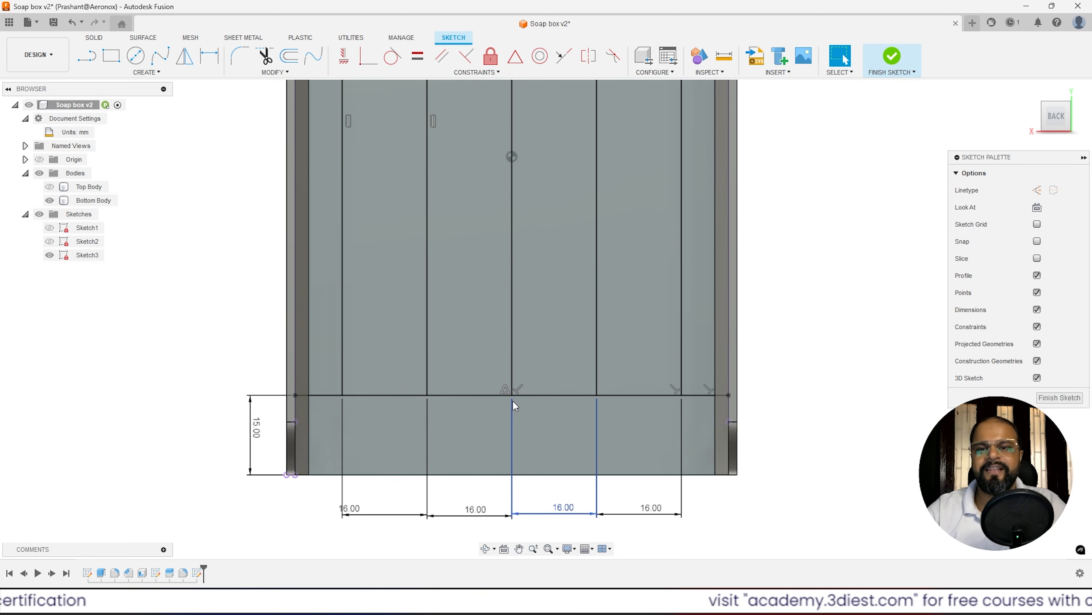
click(474, 396)
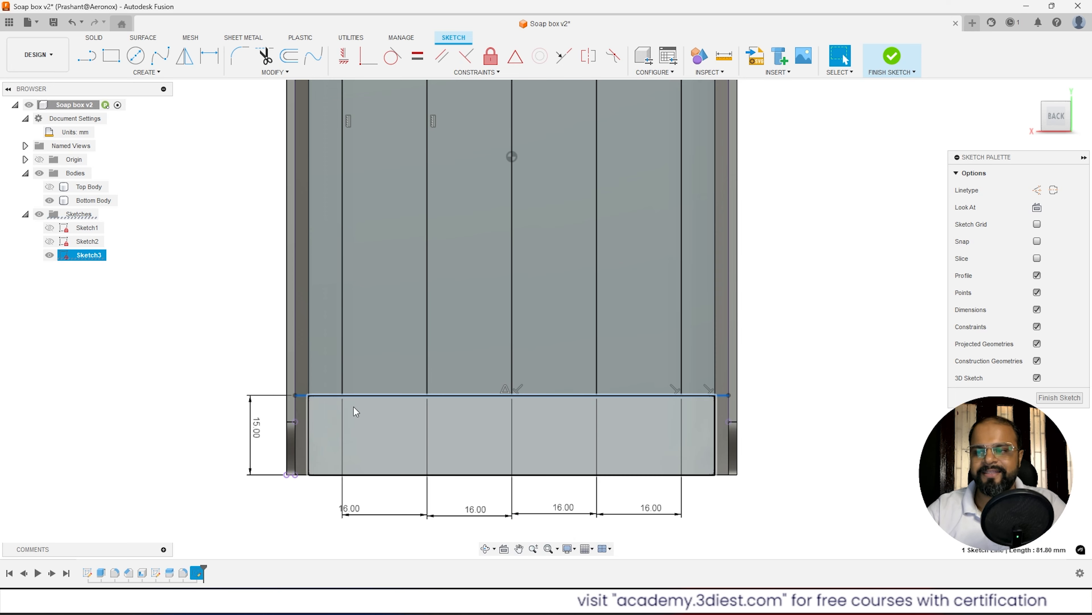
drag(1019, 164, 976, 115)
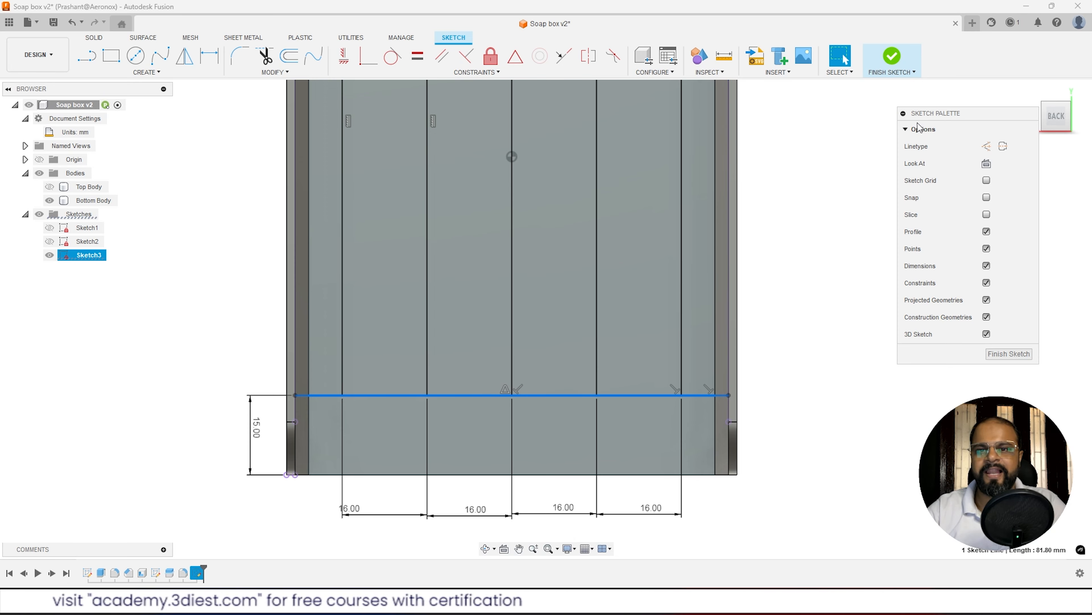
click(903, 113)
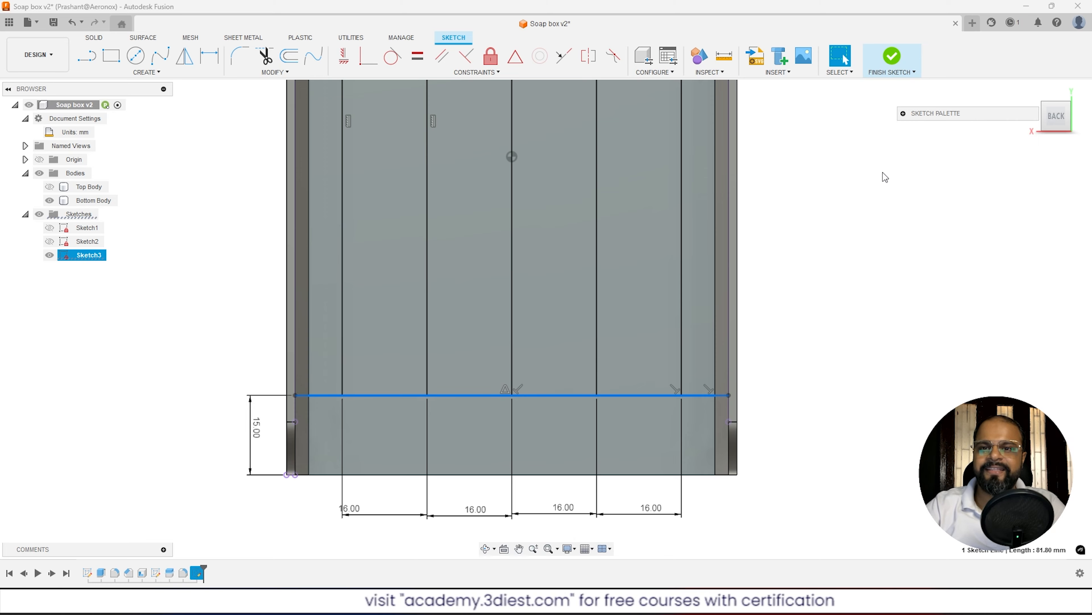
click(903, 113)
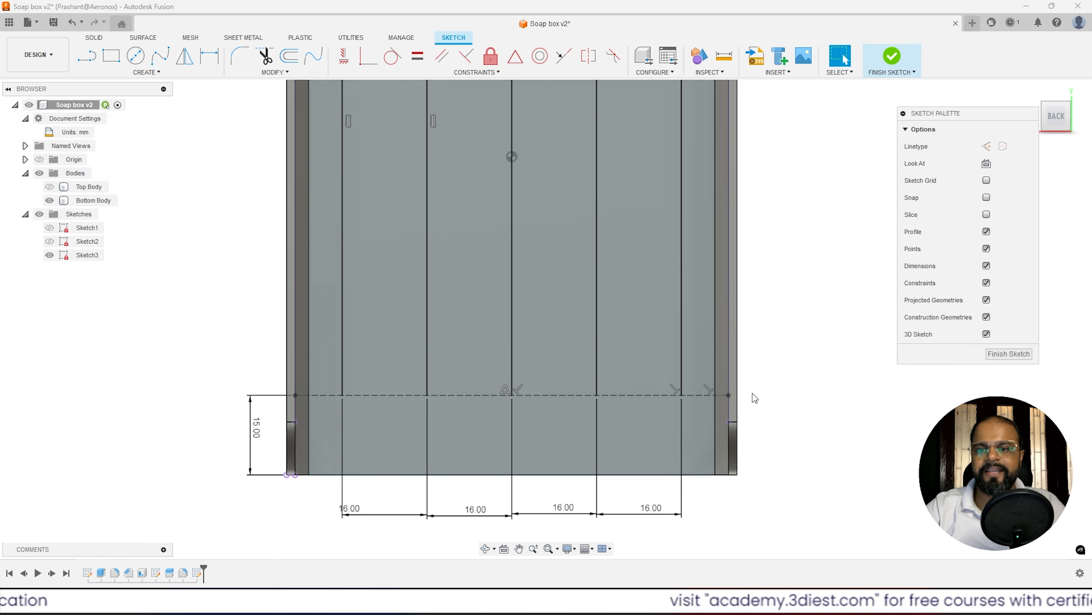
Finish the sketch containing the five lengthwise lines on Bottom Body's floor.
scroll(750, 394, down, 3)
scroll(731, 455, down, 4)
scroll(826, 302, up, 3)
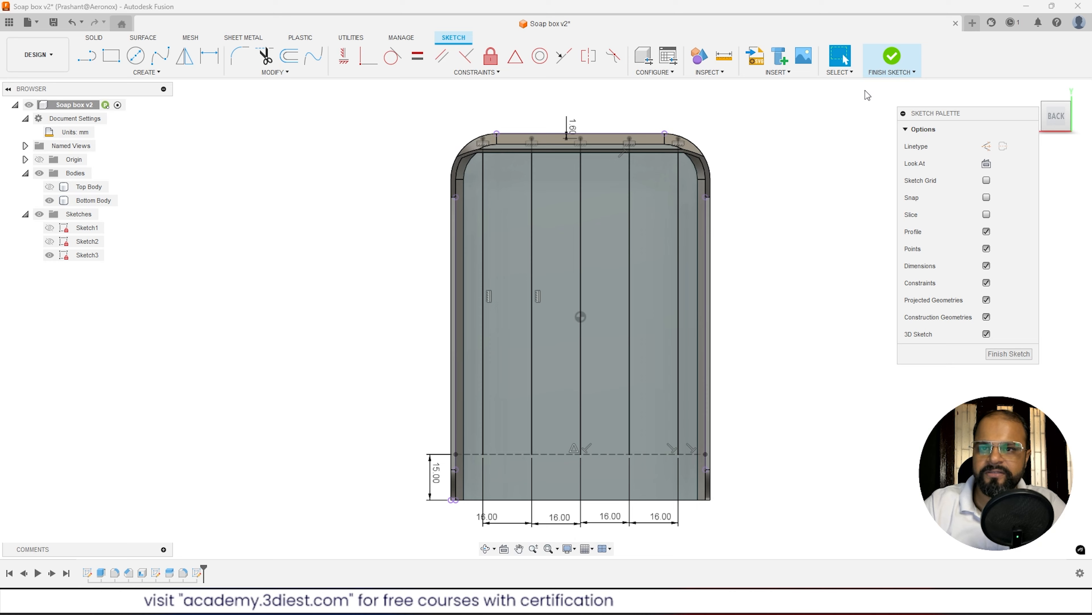
click(892, 56)
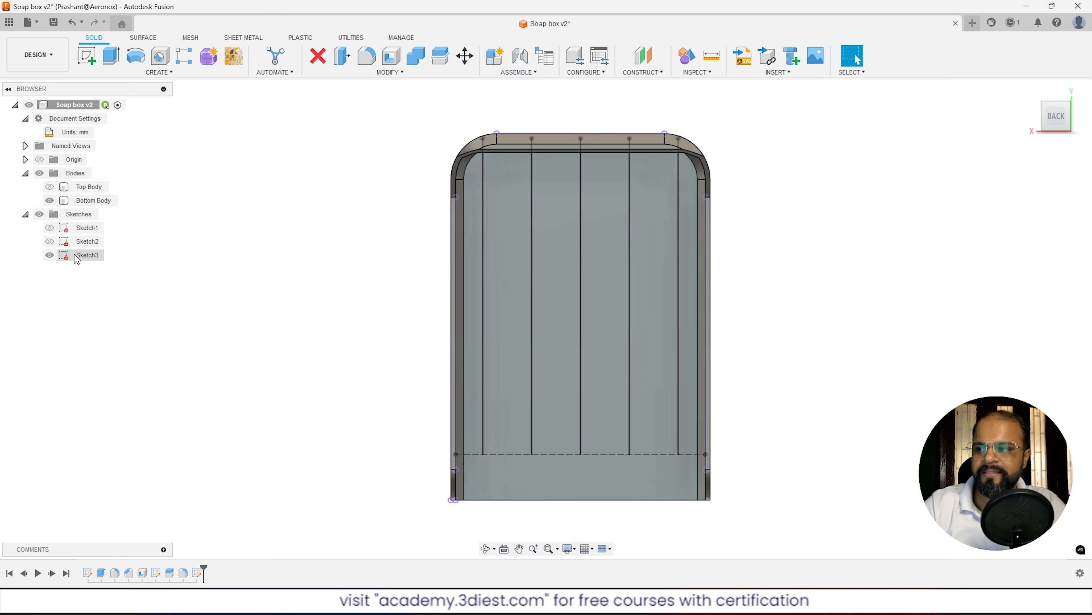
click(84, 254)
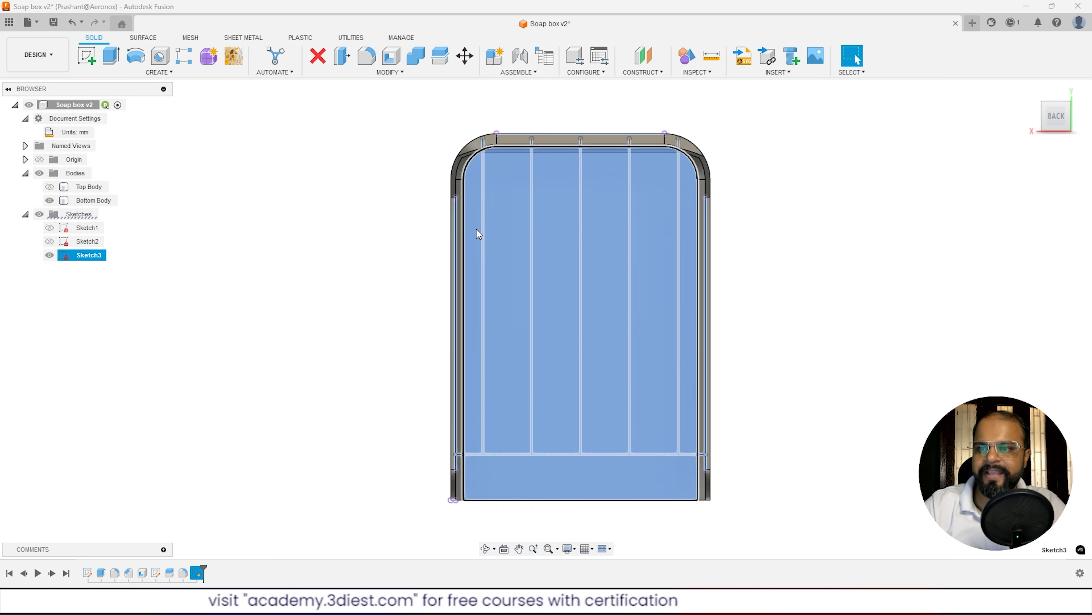
key(Escape)
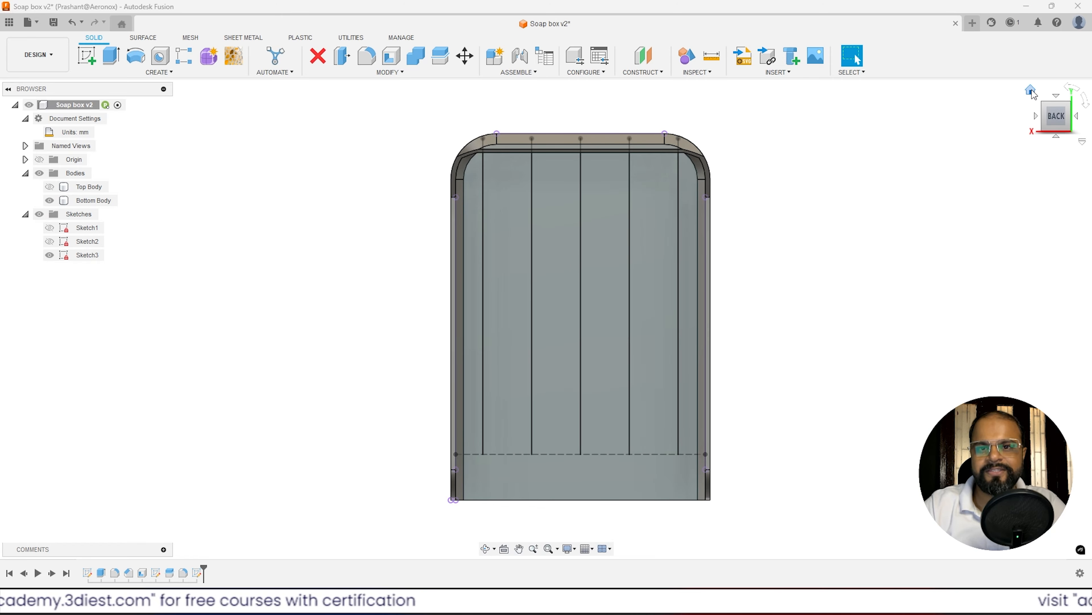
Start a Web feature inside Bottom Body with all five lengthwise sketch lines as its profile.
click(1031, 91)
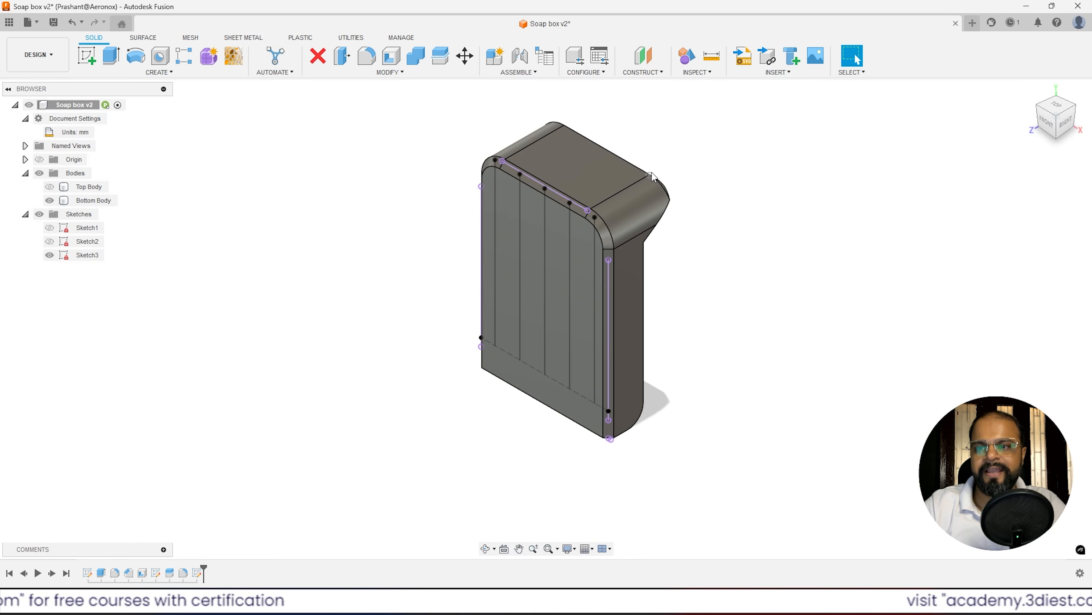
mouse_move(652, 177)
shift+middle_down()
mouse_move(532, 110)
mouse_move(424, 119)
mouse_move(430, 135)
shift+middle_up()
scroll(539, 329, up, 3)
shift+middle_drag(531, 361, 553, 348)
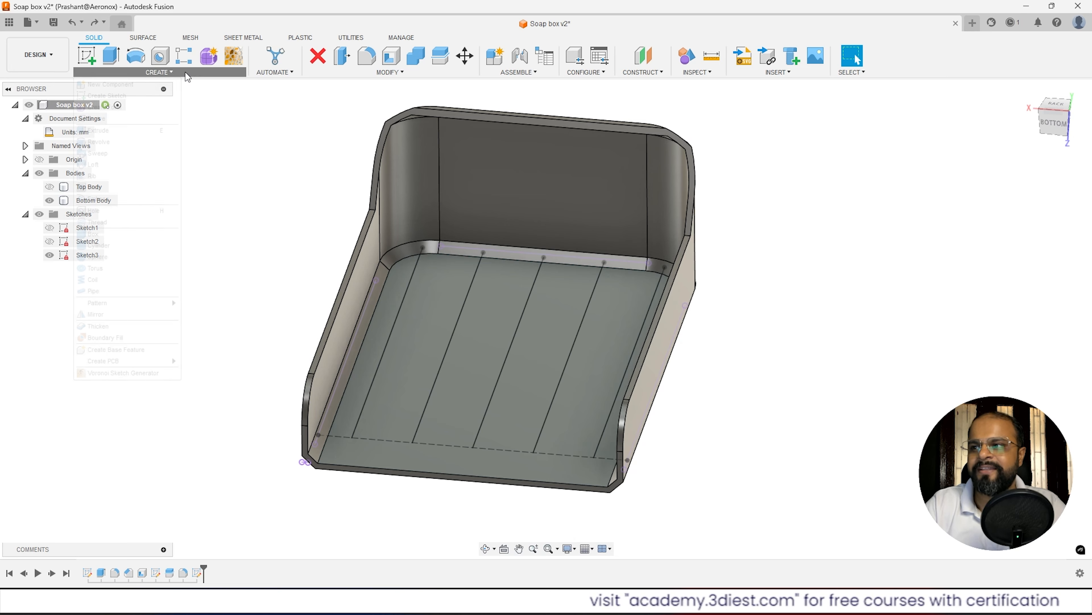
click(177, 73)
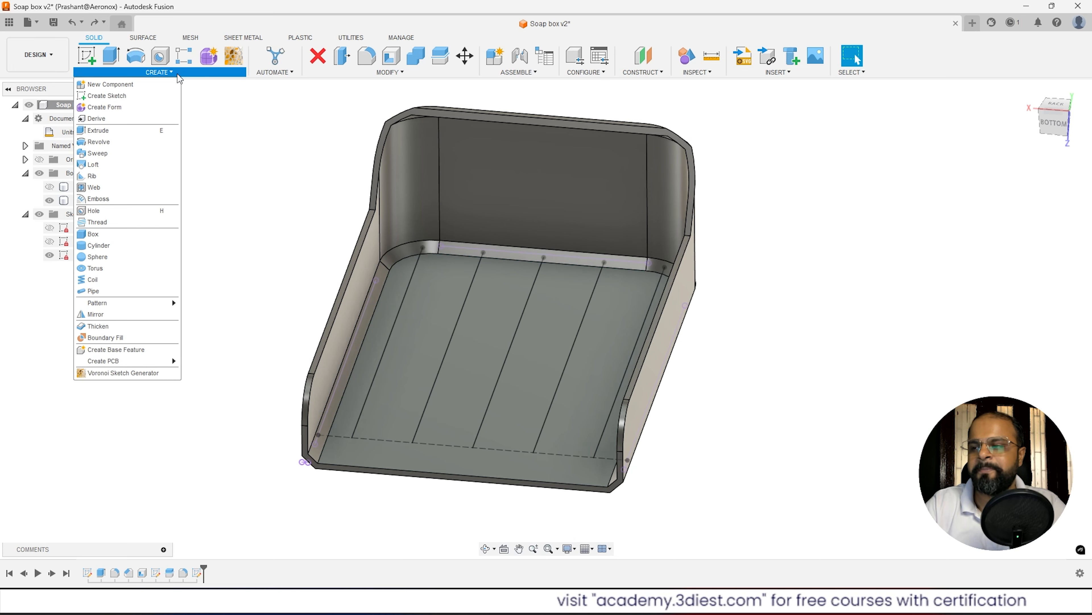
click(103, 191)
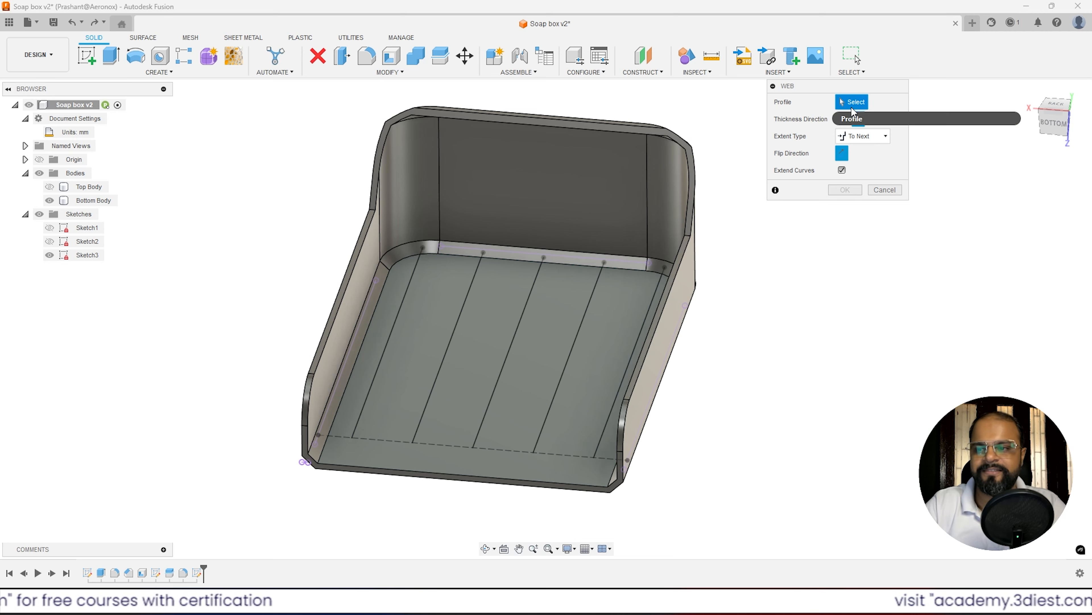
click(413, 284)
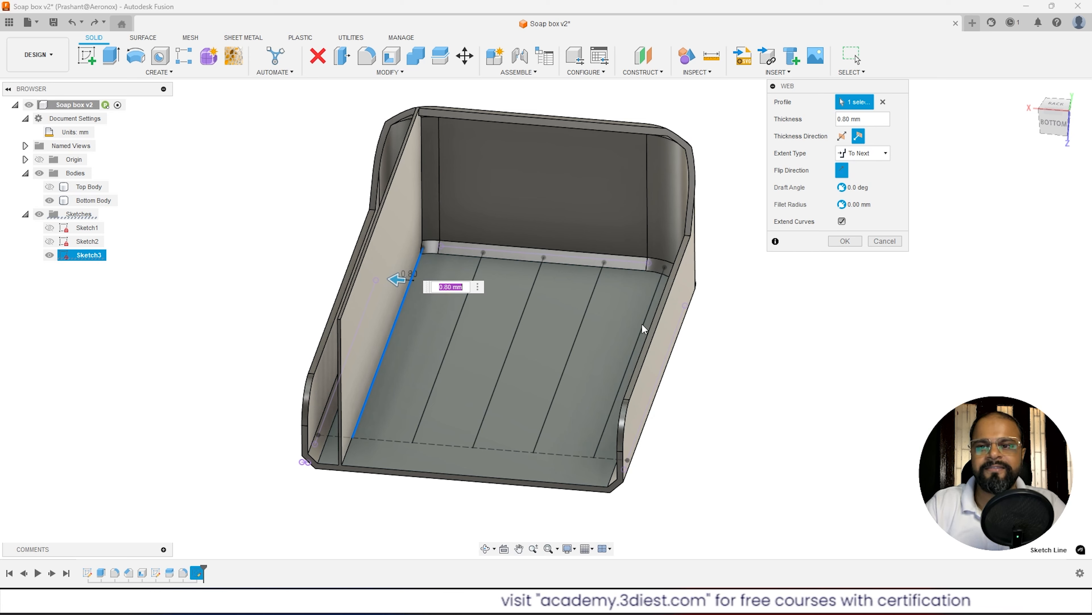
click(842, 170)
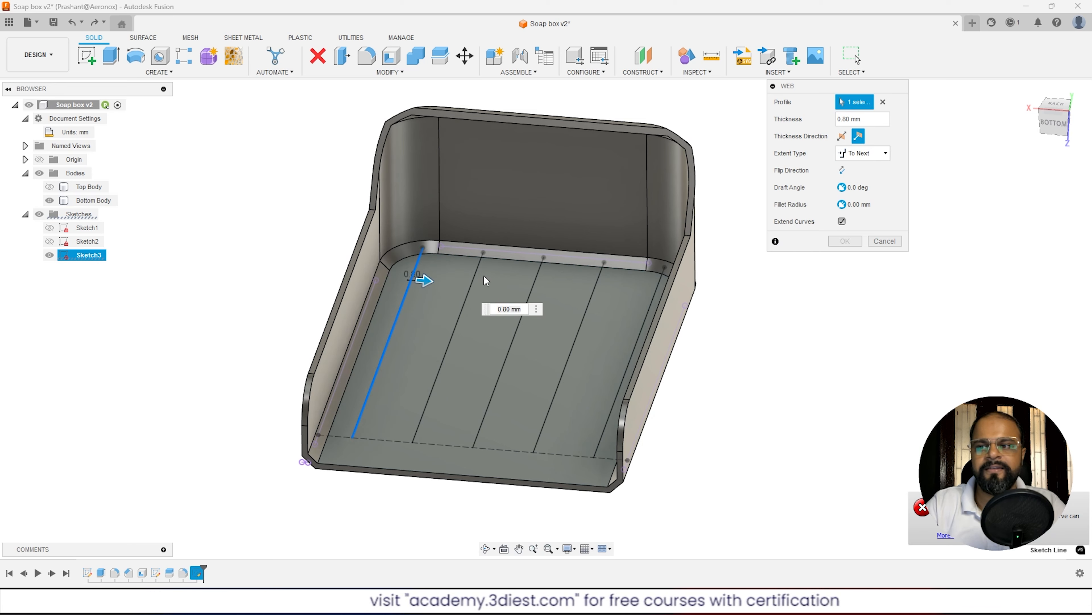
click(465, 302)
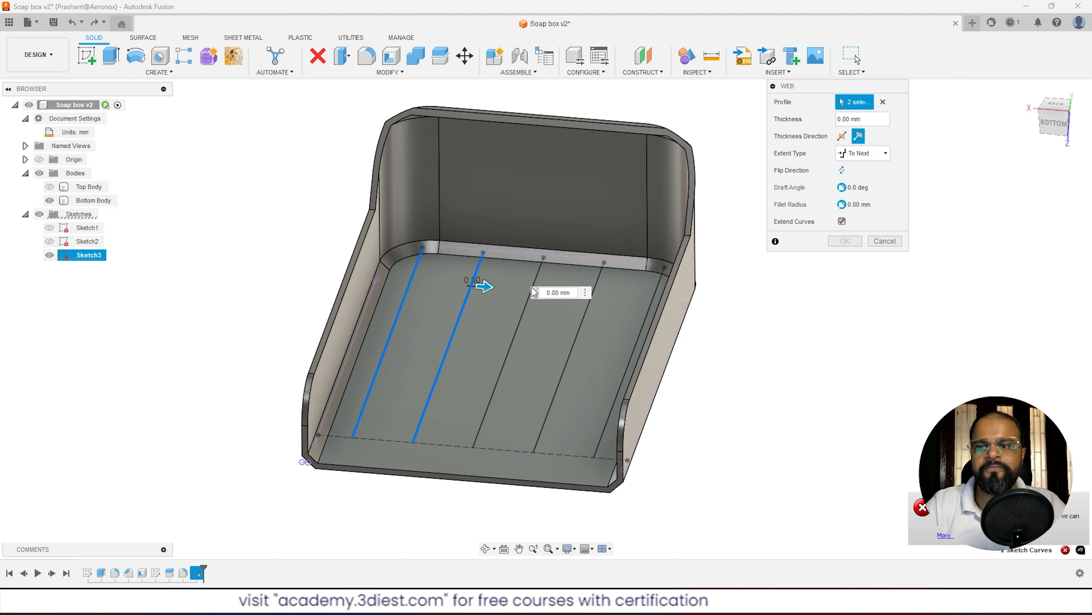
click(526, 310)
click(573, 357)
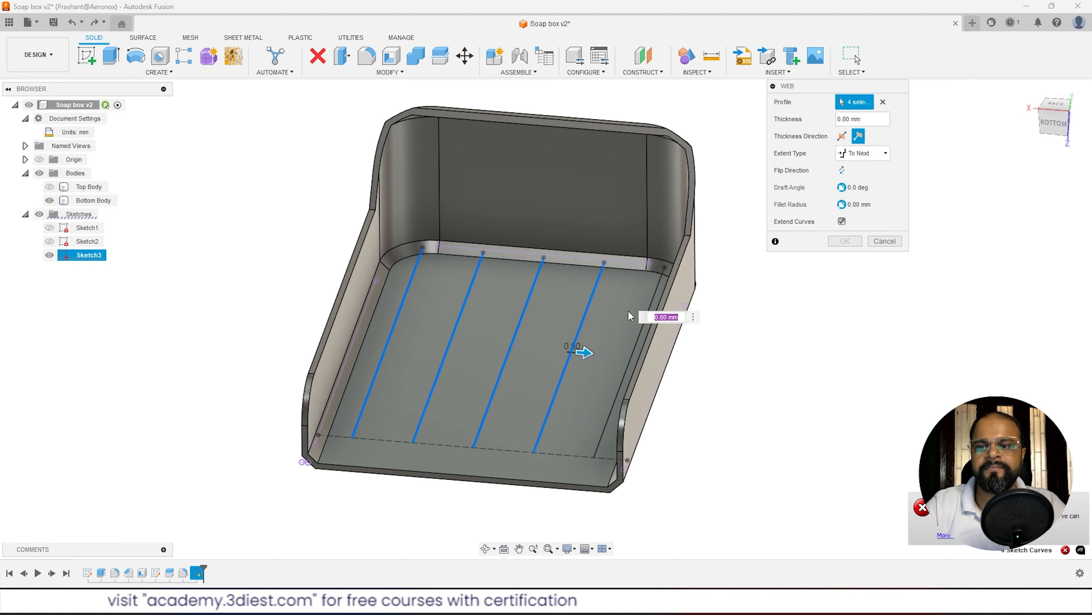
click(640, 336)
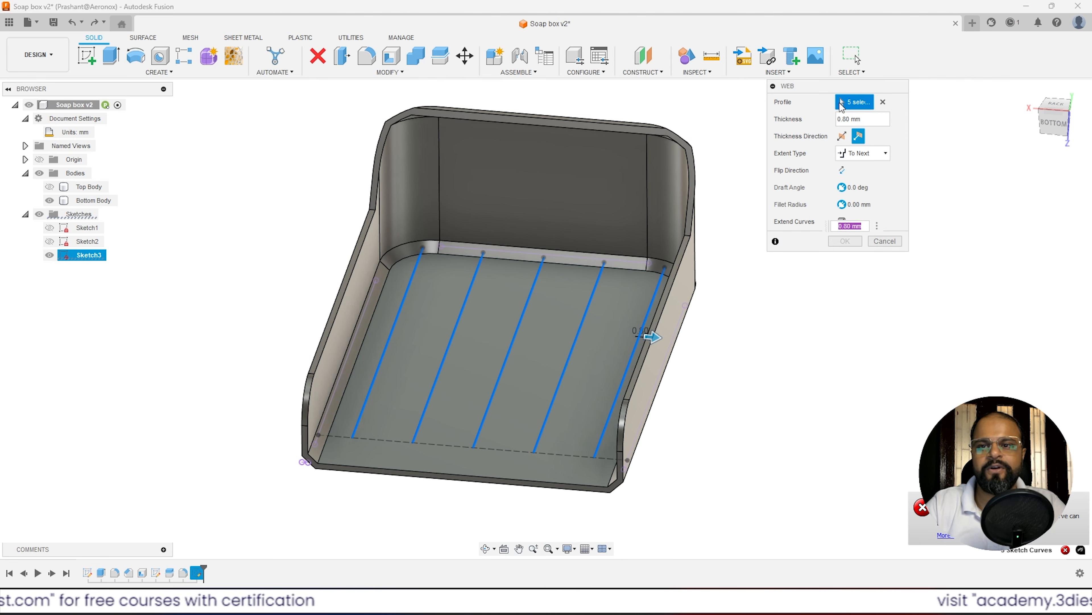
Set the web thickness to 1.6 mm and flip the web direction so the webs build toward the floor.
click(857, 118)
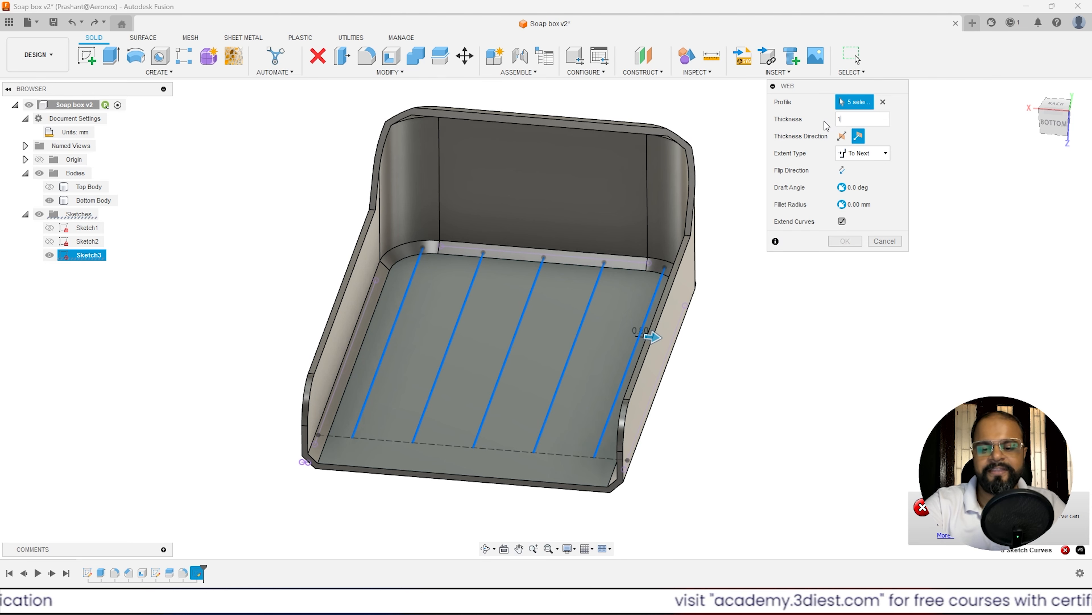
text(1.6)
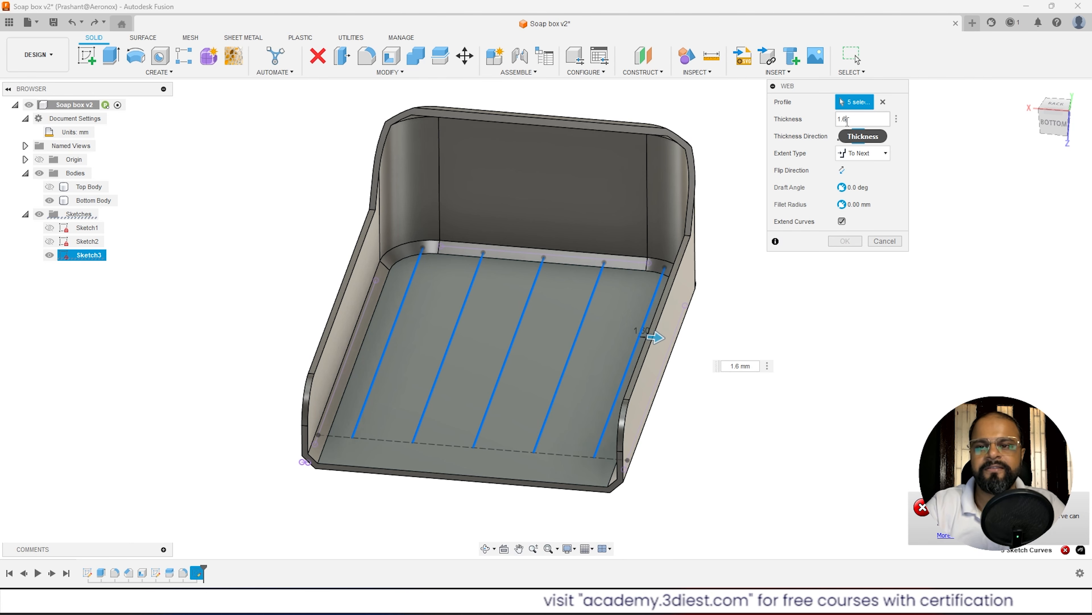
click(841, 172)
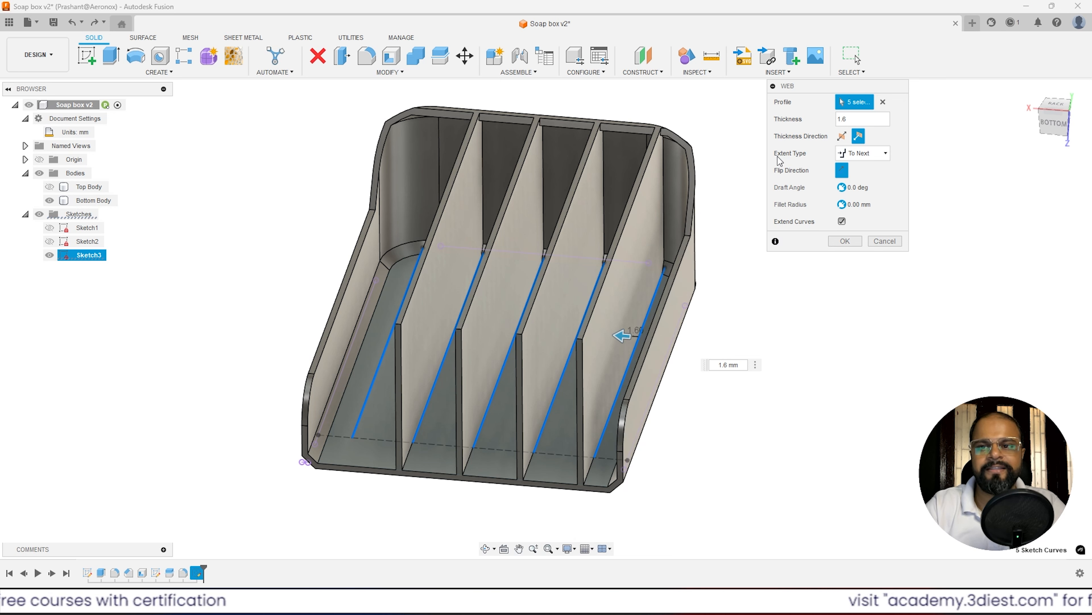
Limit the webs by Distance to a depth of 3 mm and make their thickness symmetric about the sketch lines.
click(860, 154)
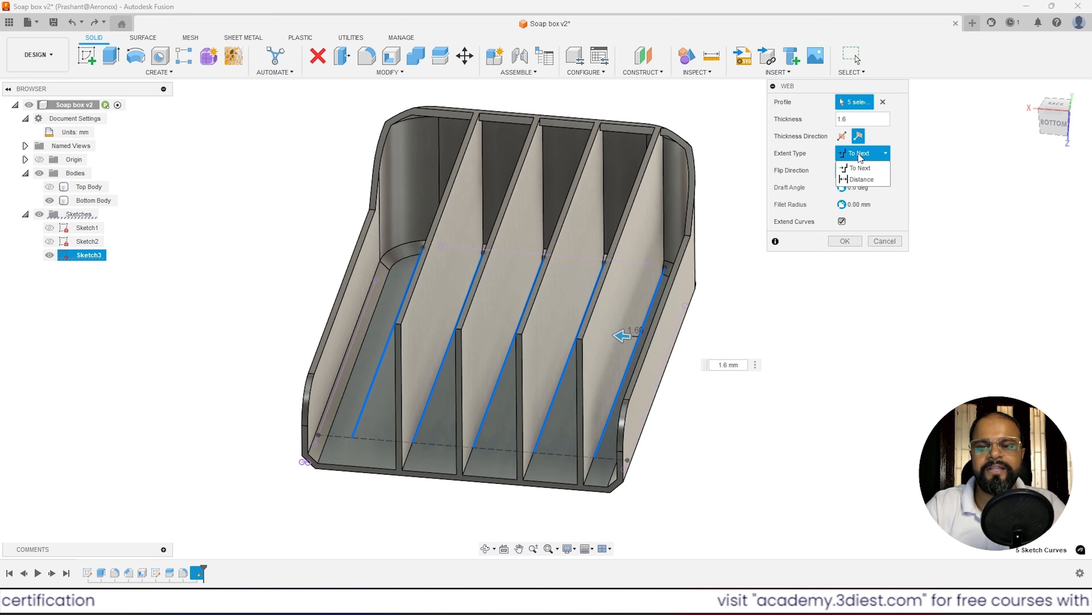
click(862, 179)
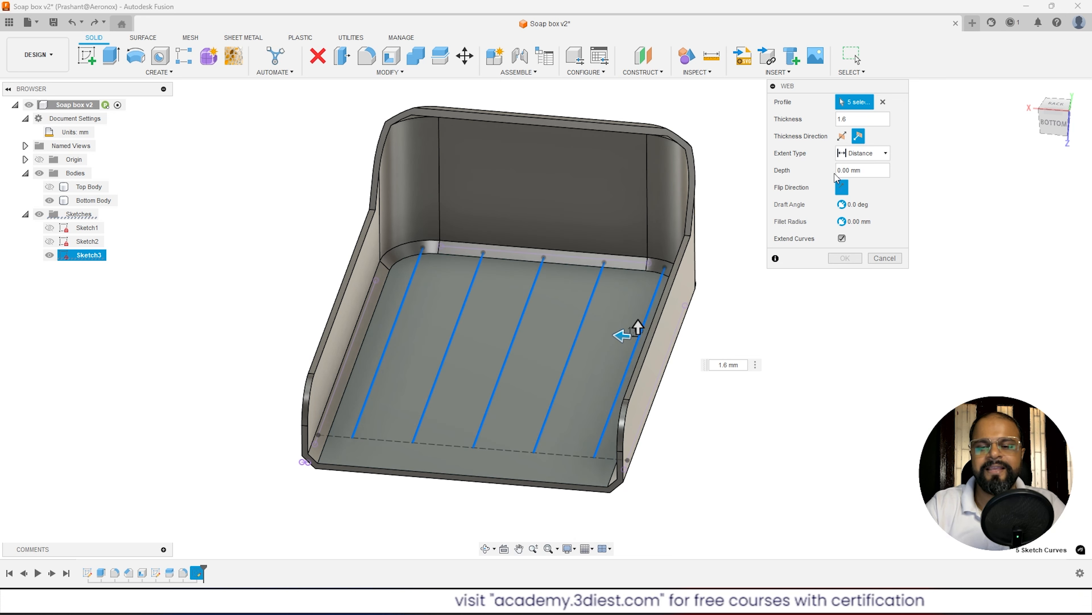
drag(863, 171, 830, 167)
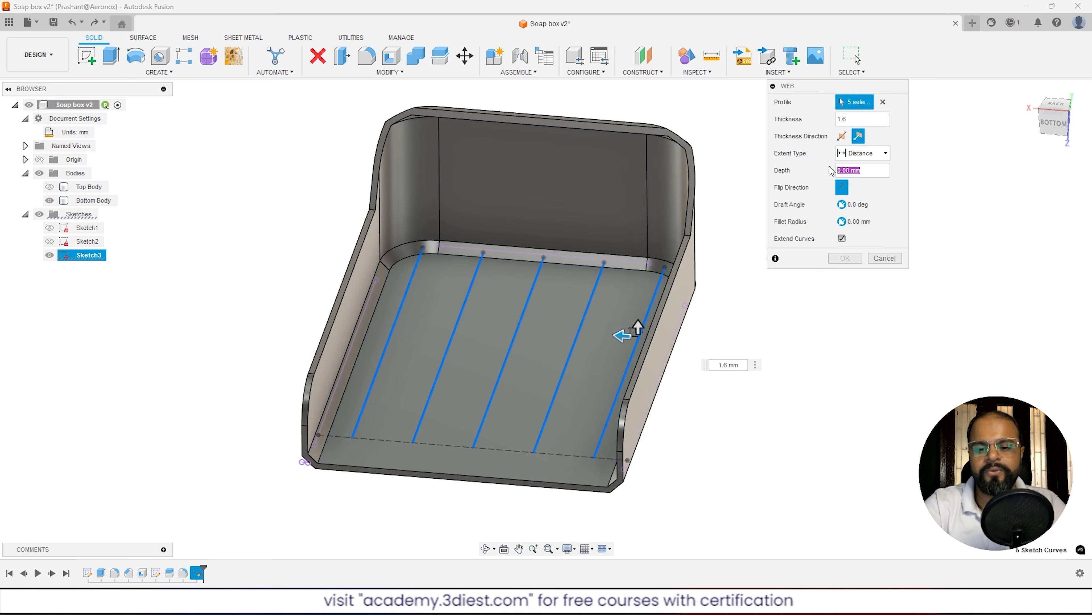
text(3)
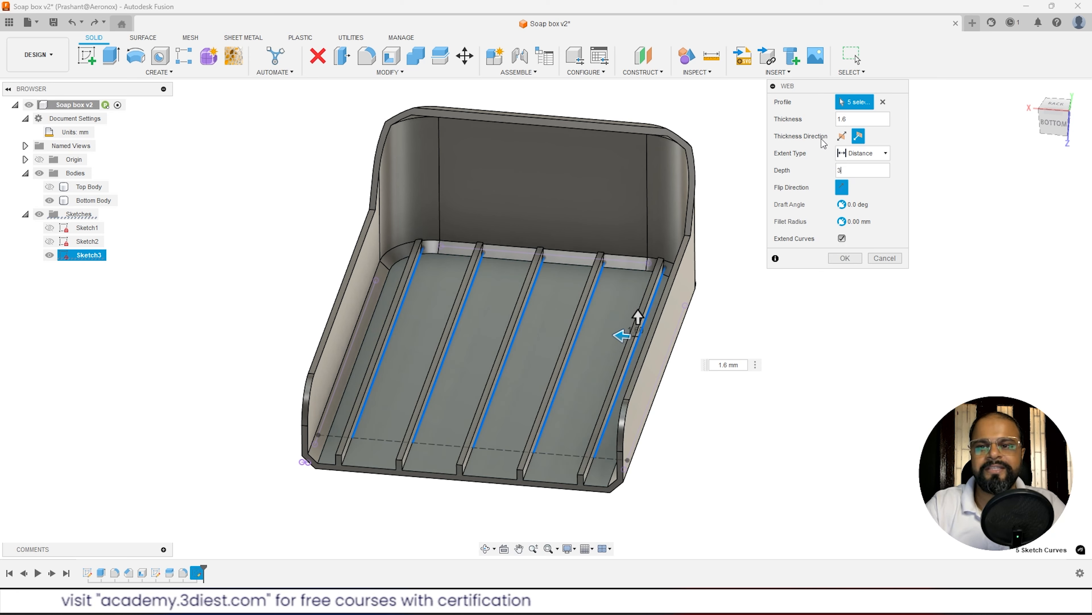
click(840, 137)
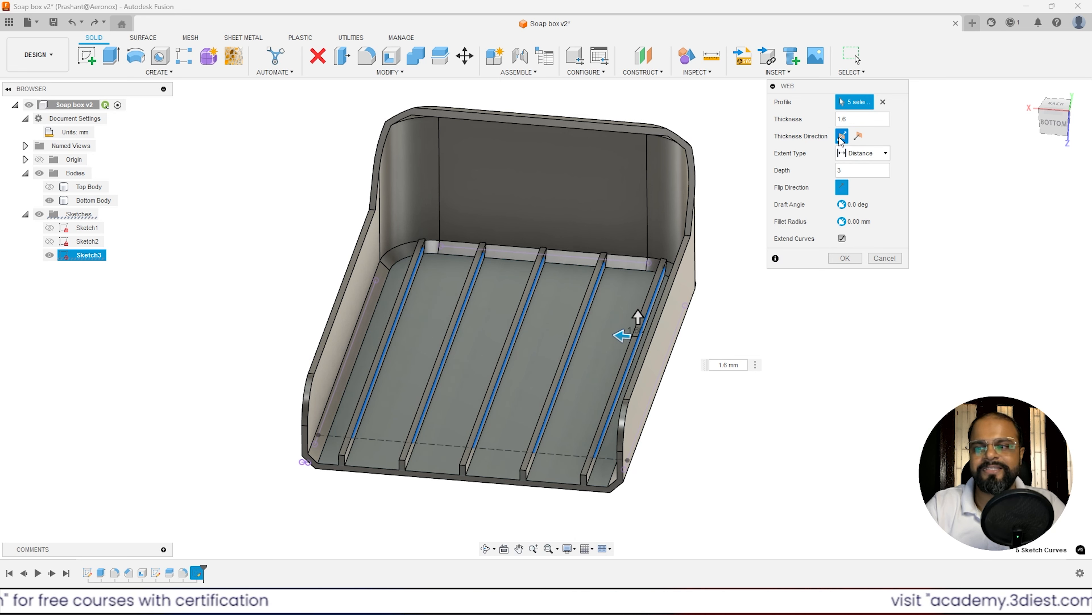
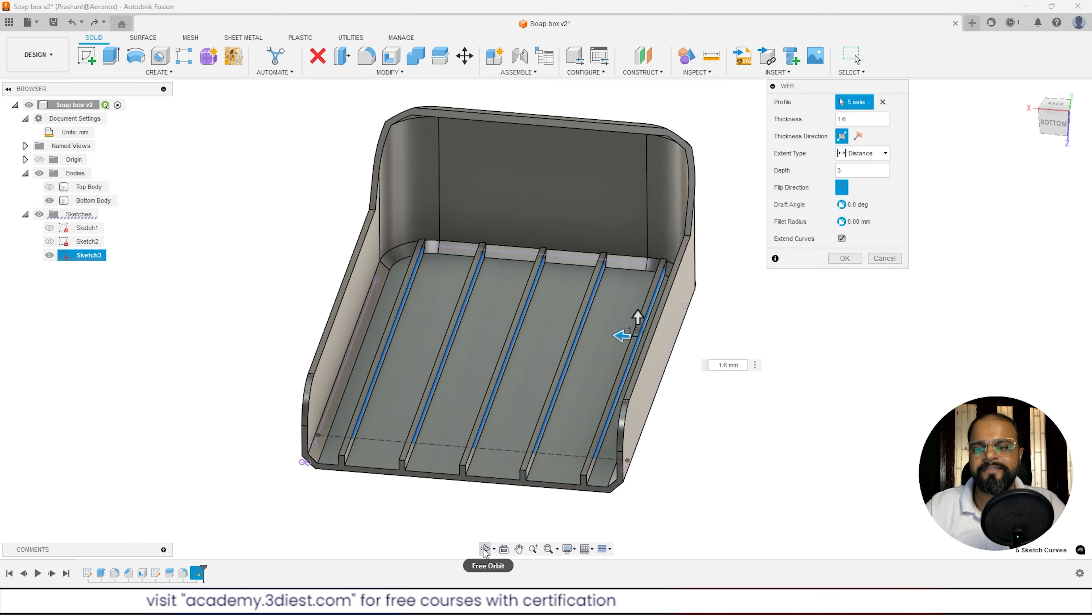
Examine where the previewed webs meet the closed-end wall and complete the Web feature.
shift+middle_drag(624, 327, 610, 307)
scroll(517, 295, up, 4)
scroll(611, 305, down, 3)
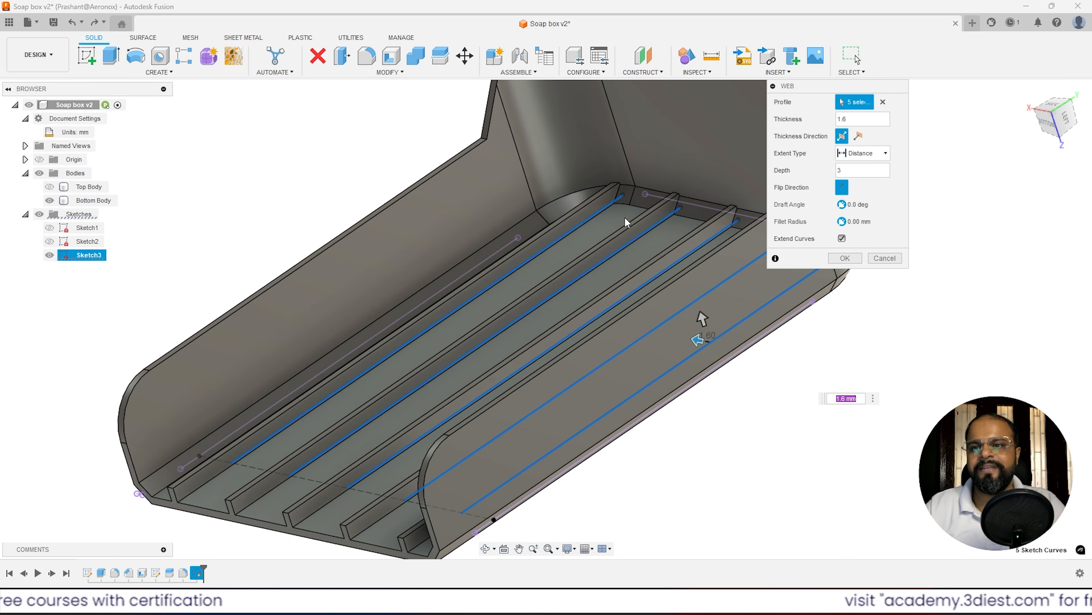
scroll(684, 227, up, 6)
shift+middle_drag(684, 228, 630, 273)
scroll(626, 259, down, 5)
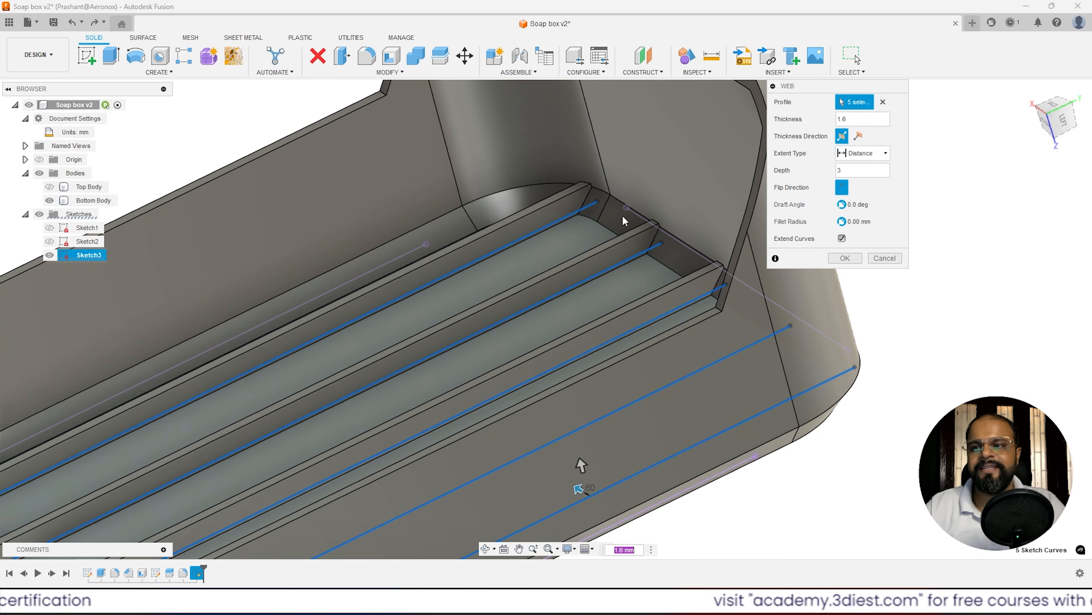
shift+middle_drag(608, 206, 620, 255)
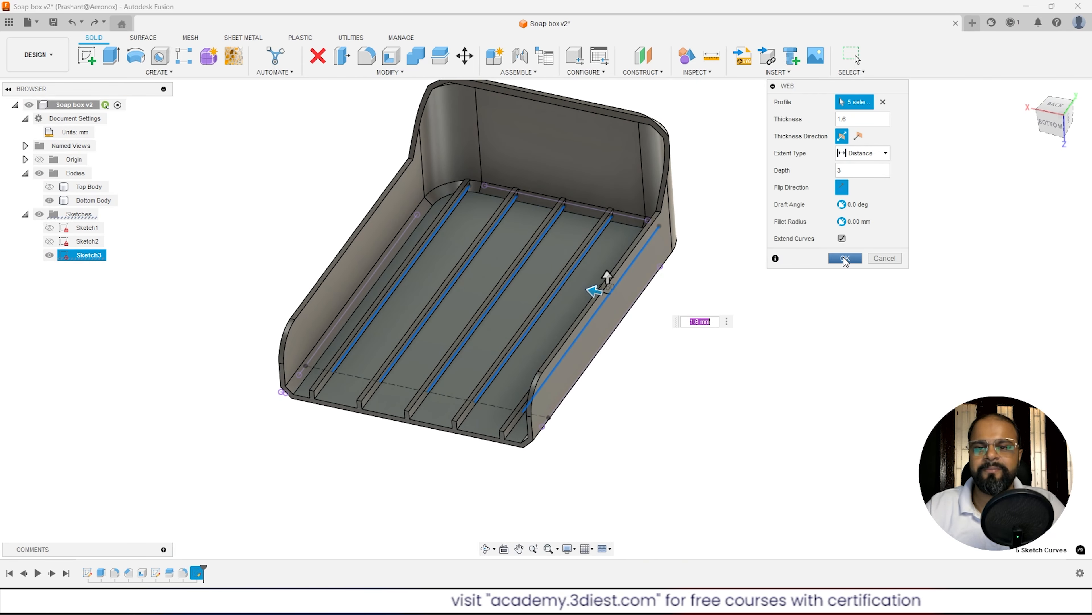
click(846, 259)
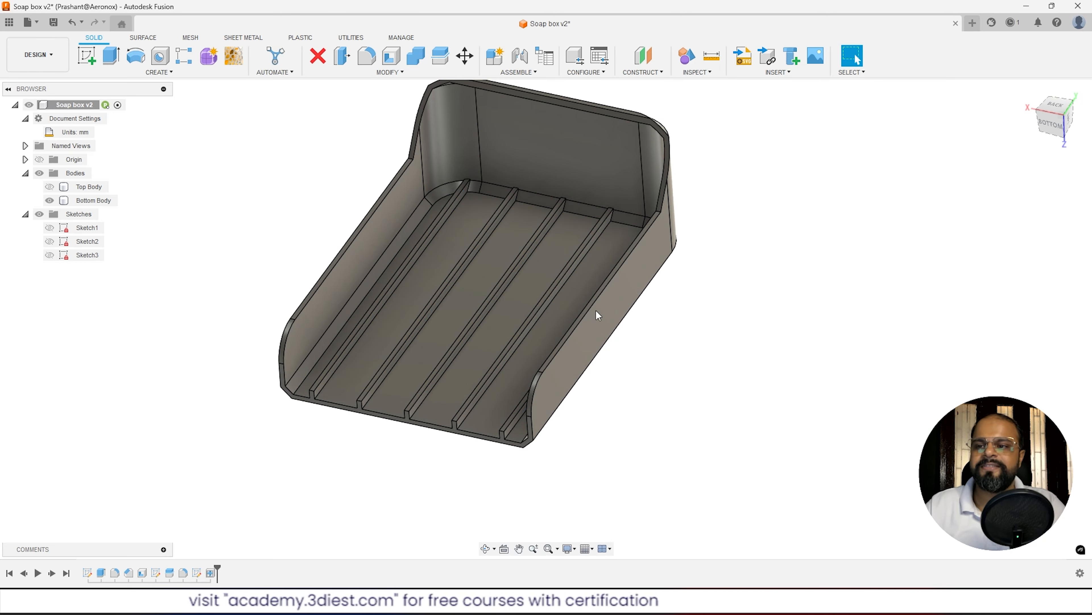
scroll(404, 215, up, 2)
scroll(538, 303, down, 2)
mouse_move(519, 329)
shift+middle_down()
mouse_move(503, 282)
mouse_move(511, 330)
shift+middle_up()
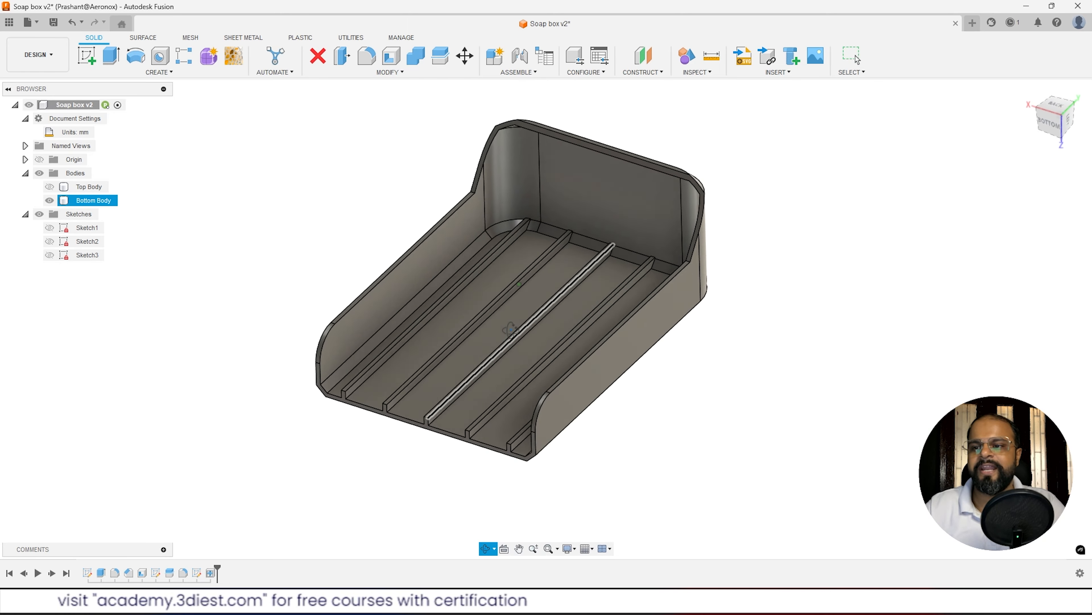
Start a new sketch on the flat top face of the leftmost lengthwise web of Bottom Body.
click(855, 55)
scroll(715, 393, up, 1)
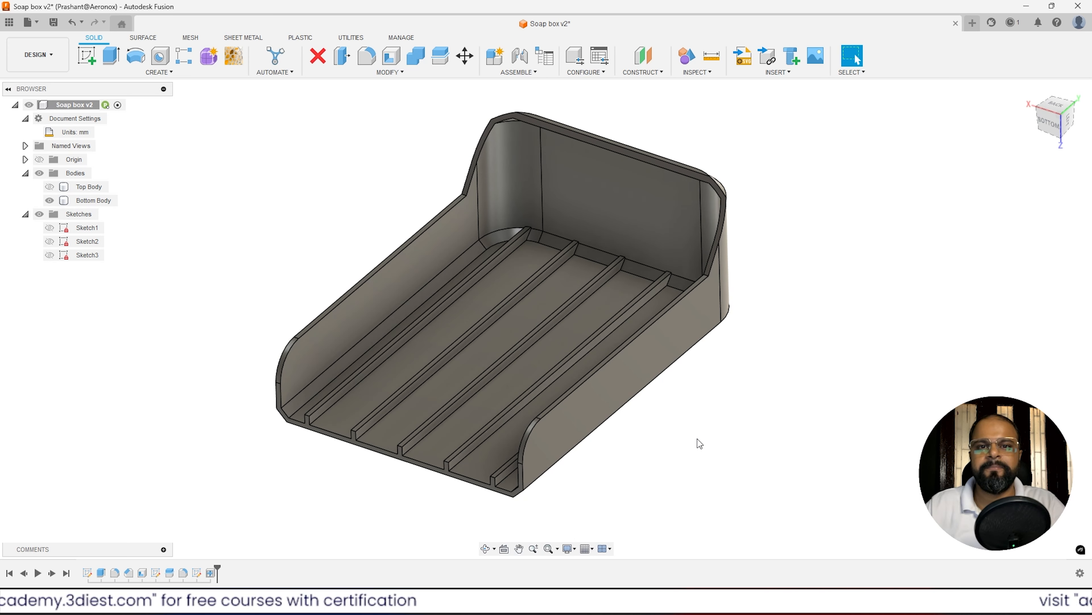
scroll(624, 450, up, 1)
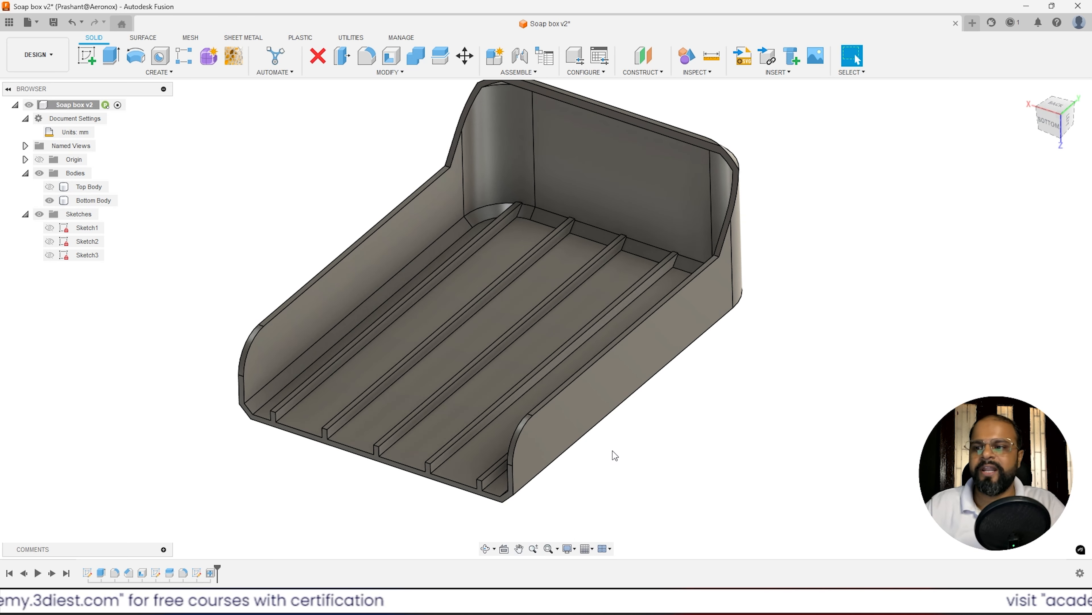
click(87, 55)
scroll(307, 420, up, 8)
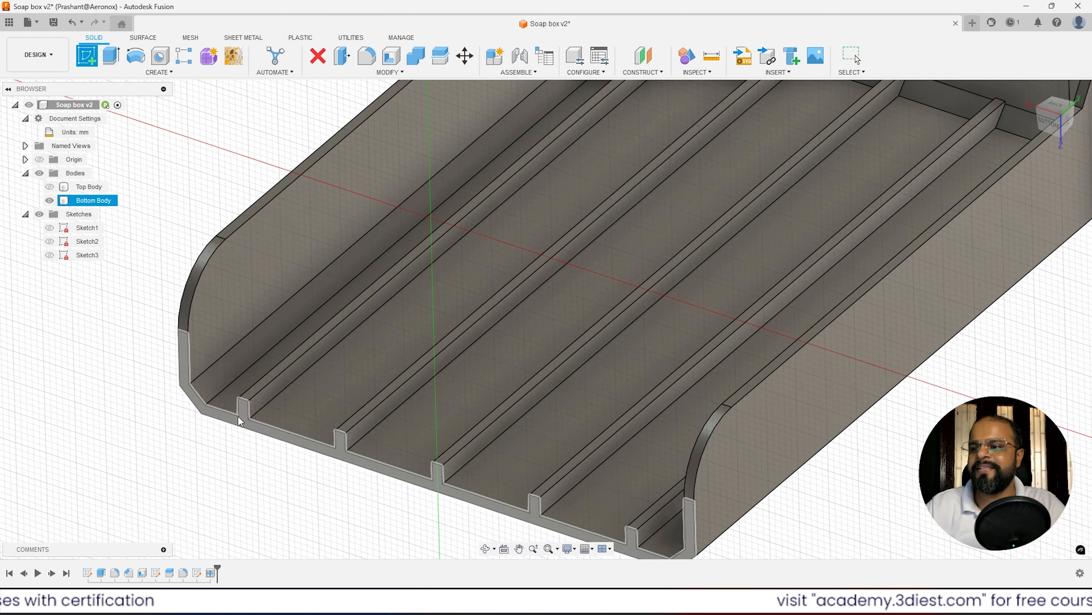
click(271, 371)
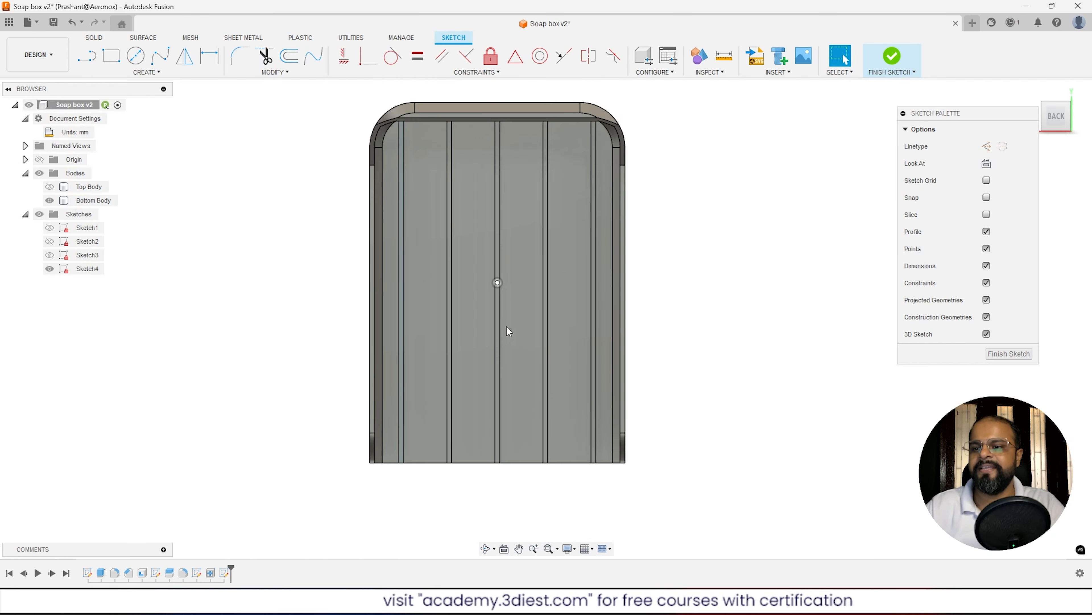
Draw a horizontal line across all five webs near the open end, from the leftmost web's outer edge to slightly past the rightmost web.
scroll(463, 465, up, 5)
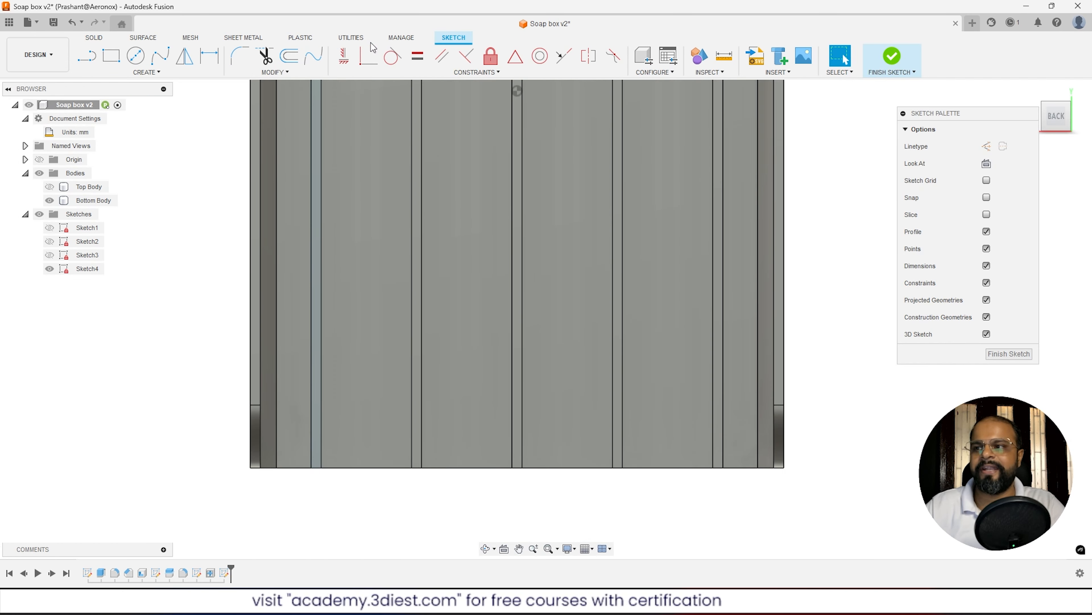
click(86, 55)
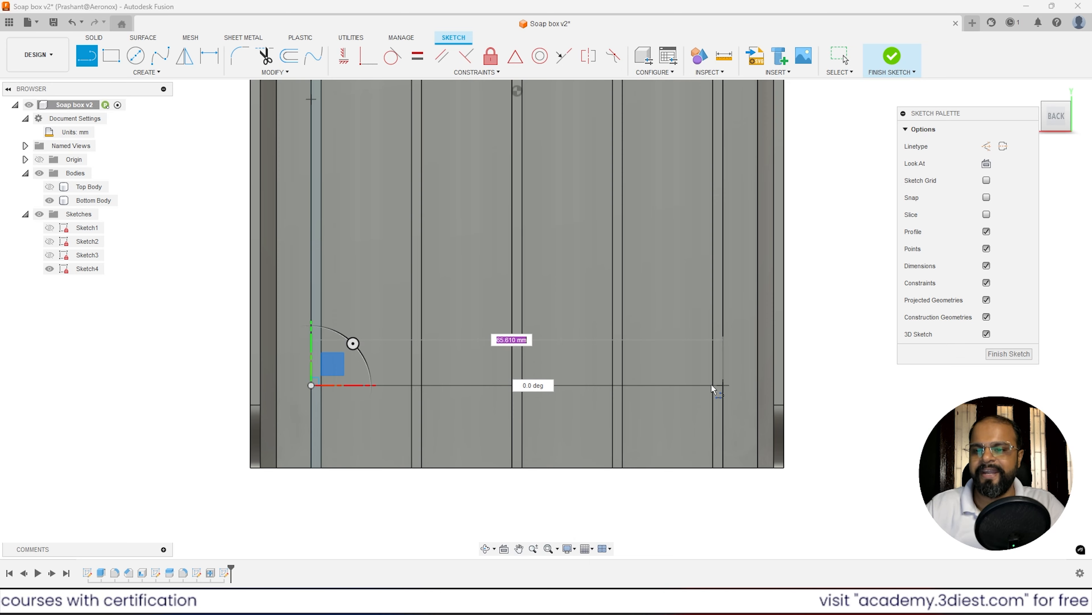
click(733, 384)
key(Escape)
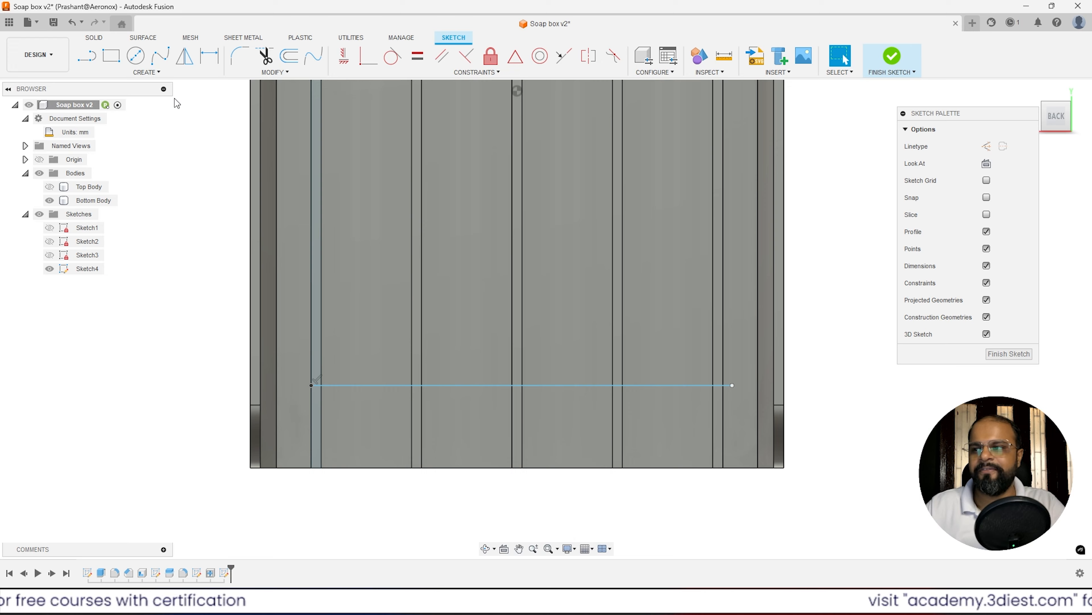
Project the top faces of all five lengthwise webs into the sketch with Projection Link on.
click(157, 74)
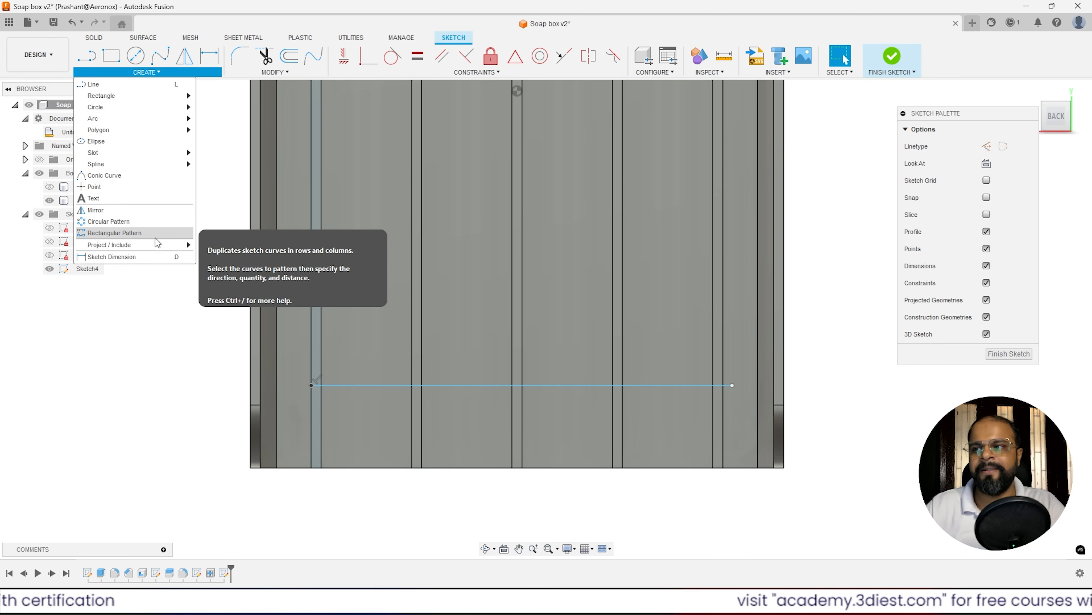
mouse_move(157, 245)
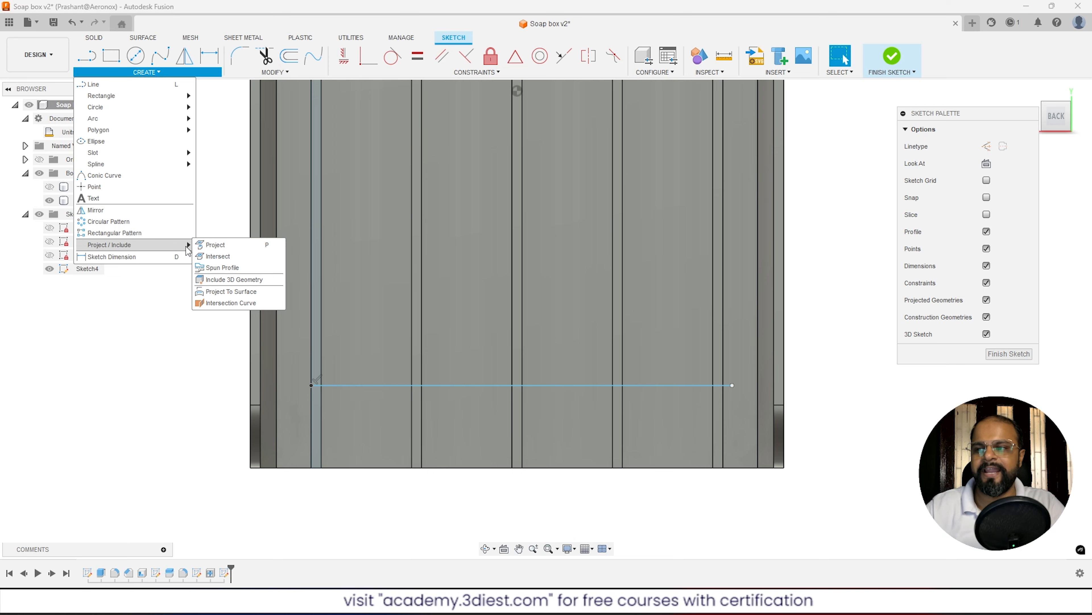
click(212, 244)
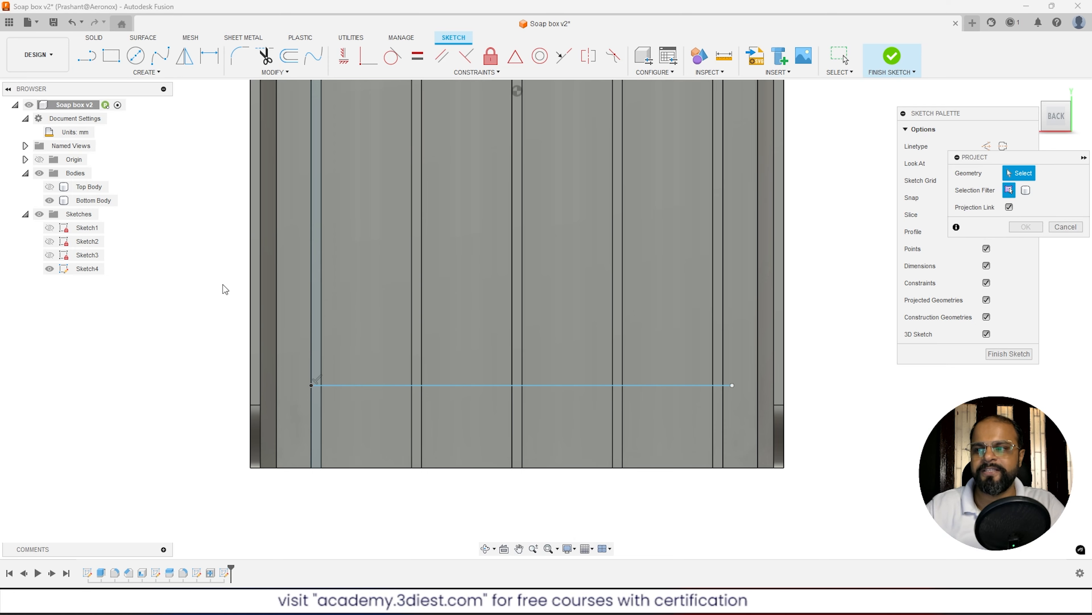
click(316, 364)
click(417, 367)
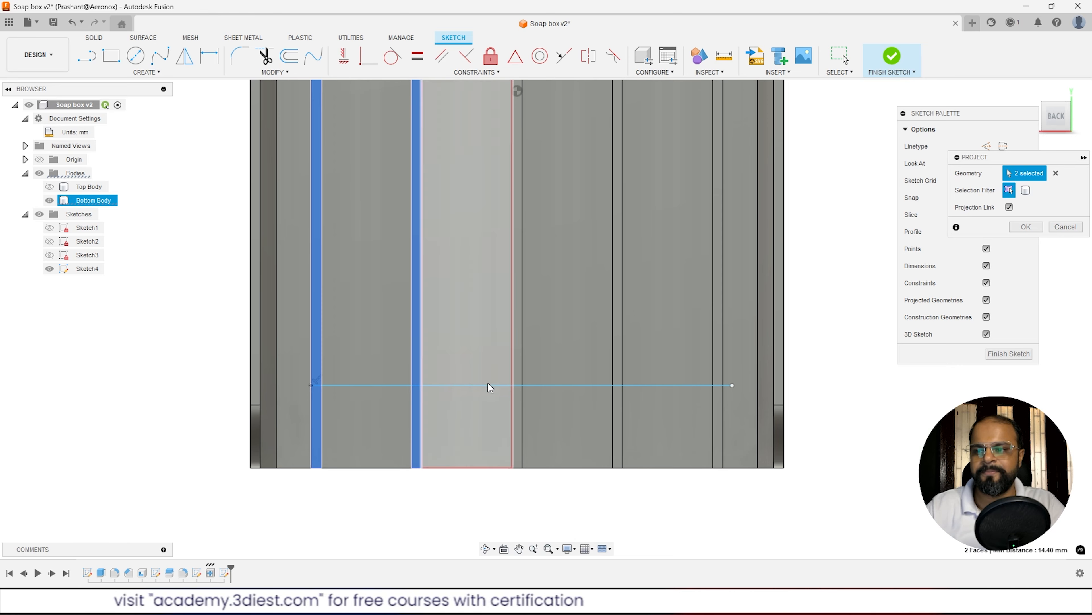
click(519, 367)
click(619, 368)
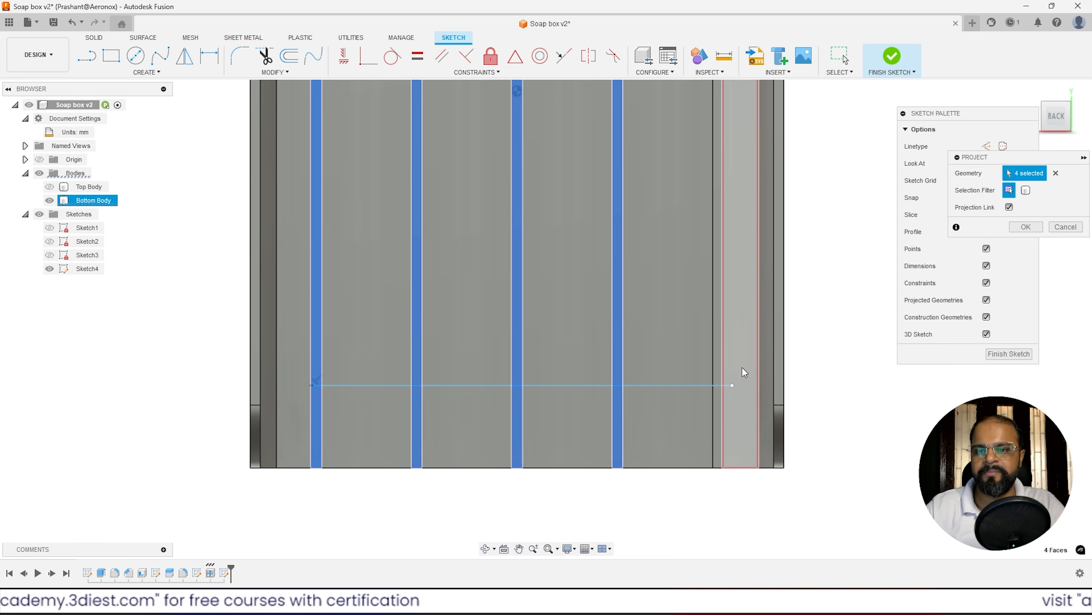
click(721, 359)
click(720, 360)
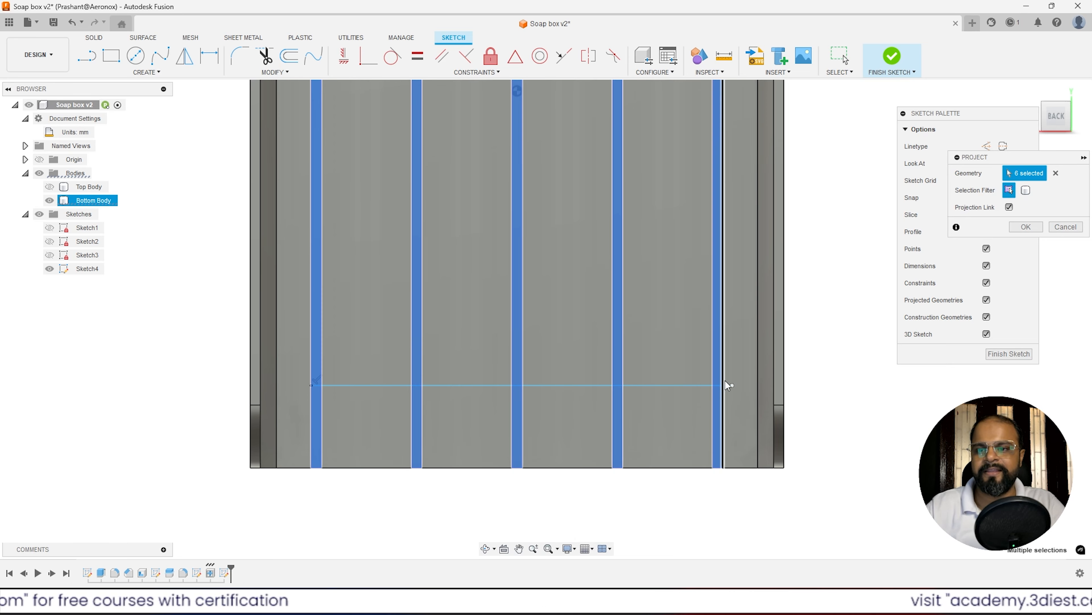
click(1026, 227)
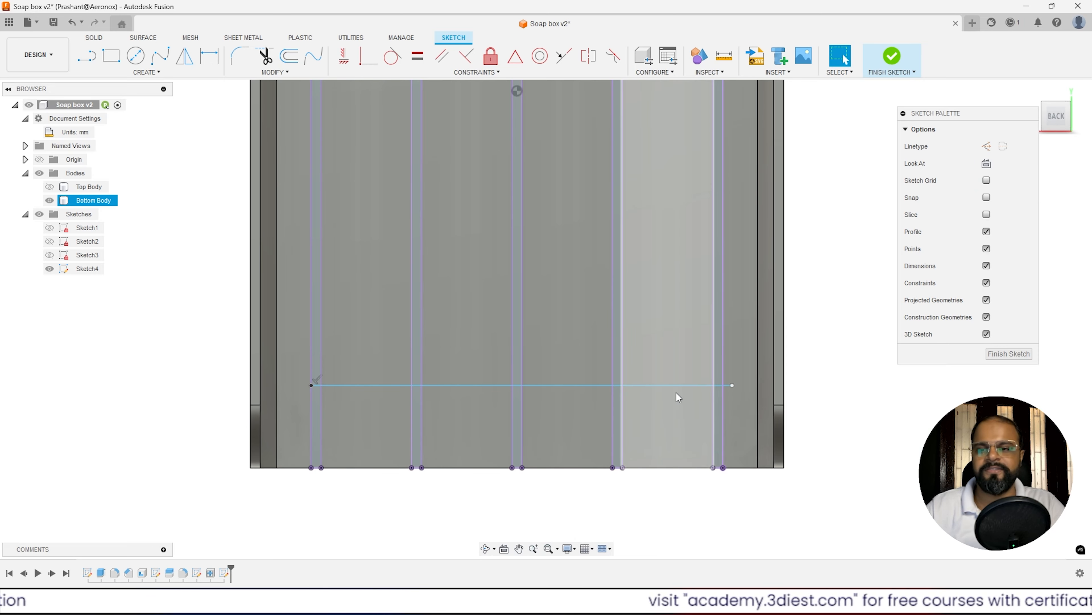
Attach the horizontal line's free end to the projected outer edge of the rightmost web.
scroll(745, 390, up, 5)
drag(806, 376, 792, 375)
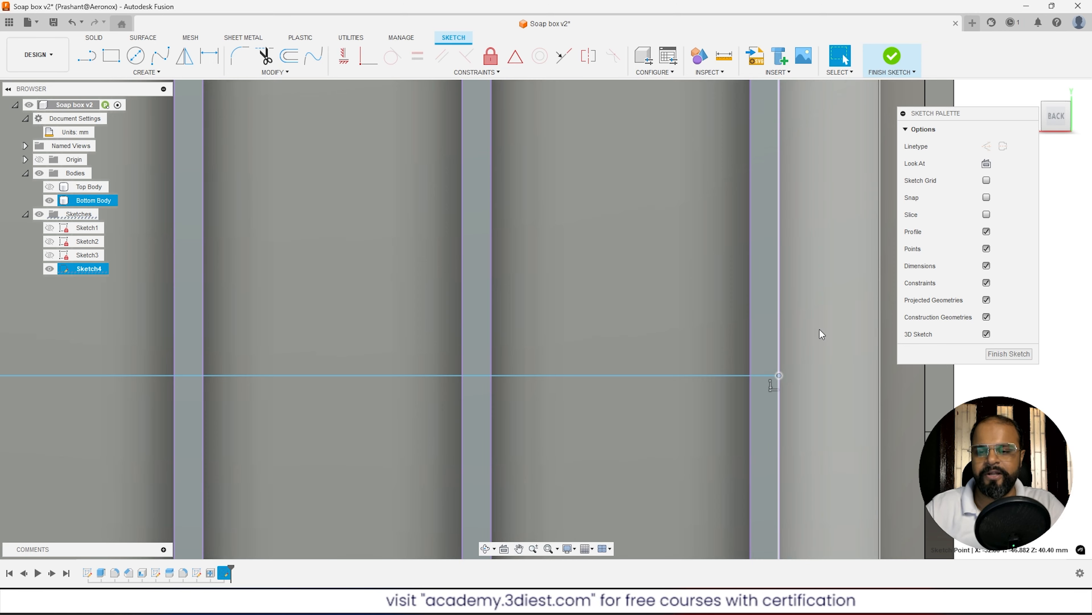
scroll(813, 327, down, 5)
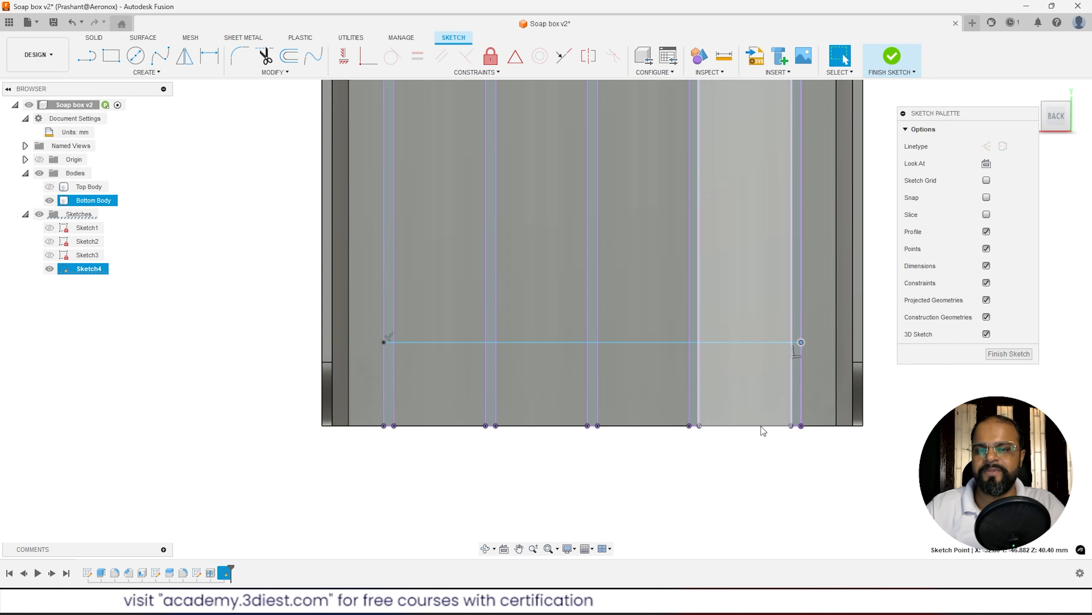
Dimension the horizontal line 15 mm from the floor's open-end edge and finish the sketch.
click(209, 57)
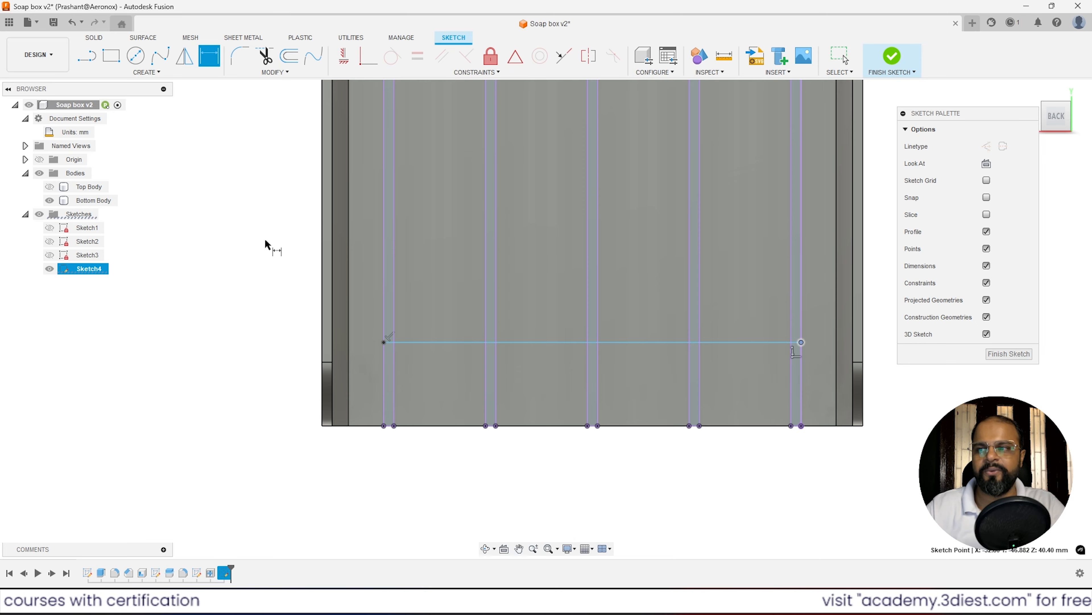
scroll(837, 341, up, 3)
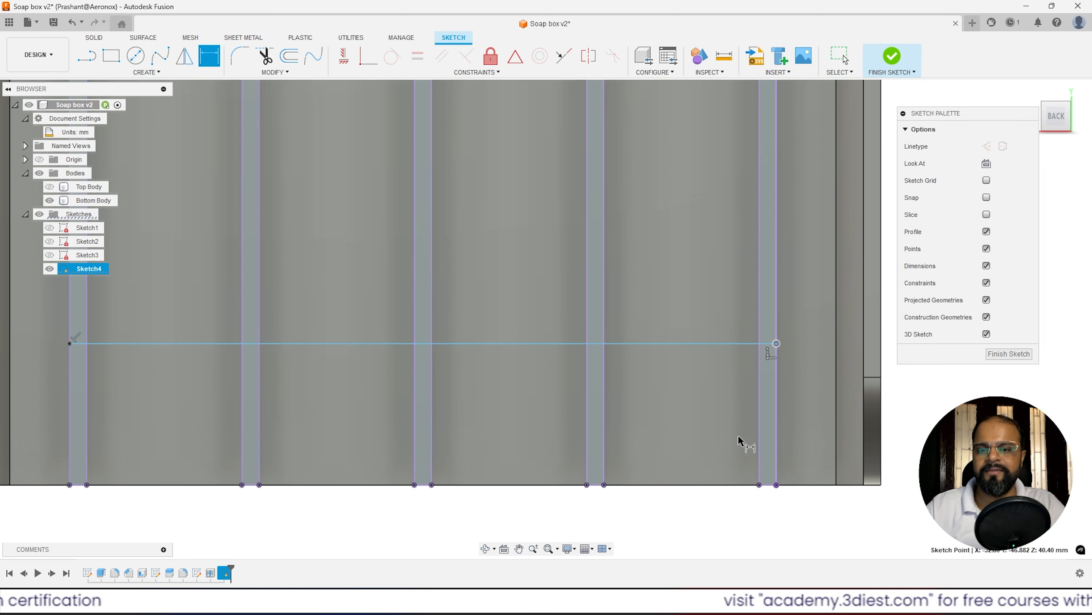
click(739, 485)
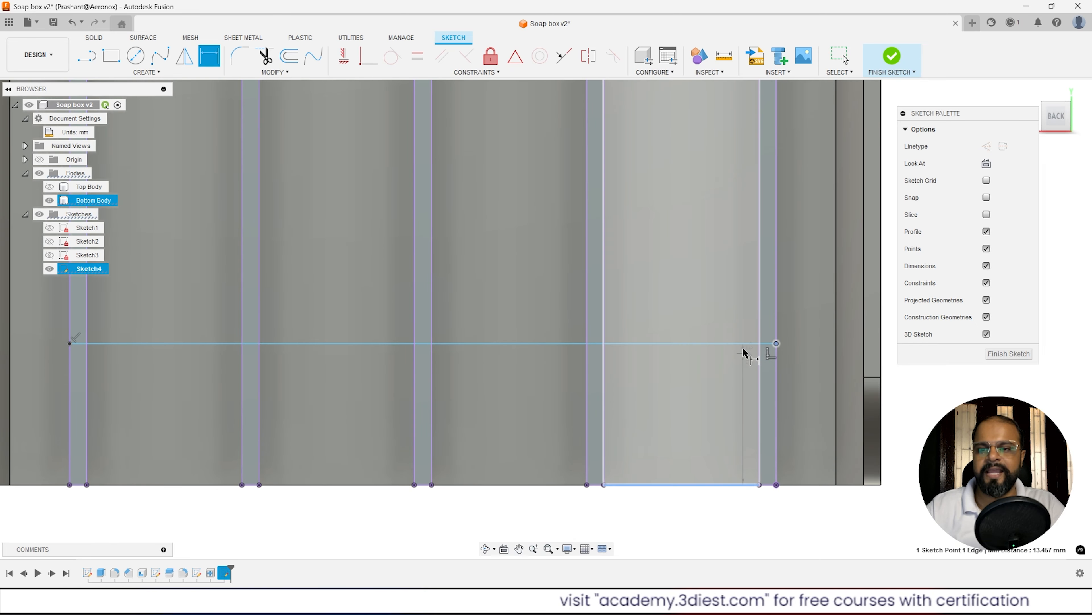
click(922, 391)
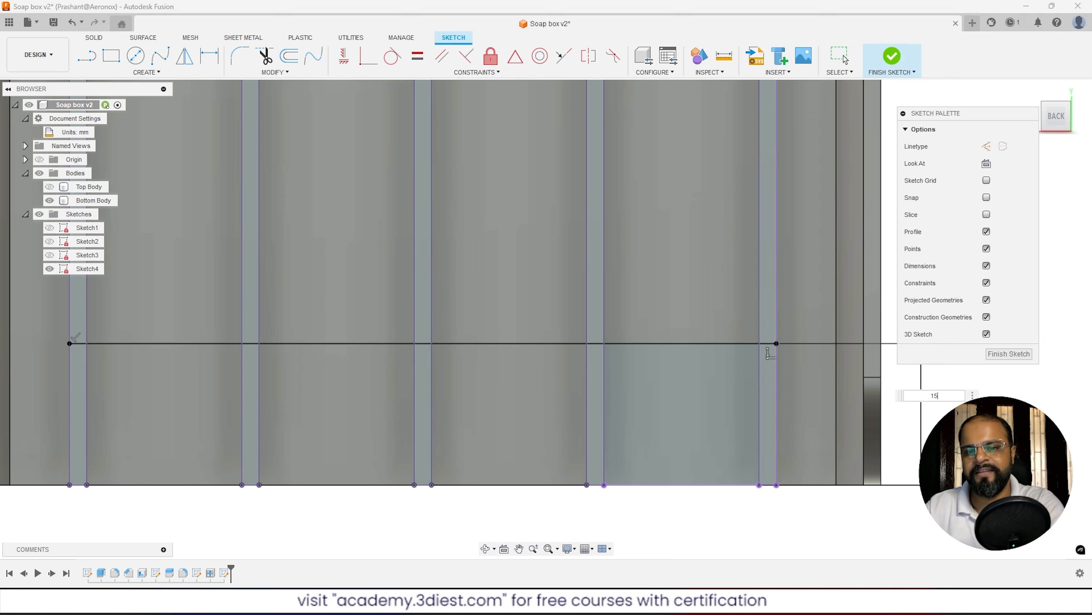
key(Return)
scroll(559, 400, down, 5)
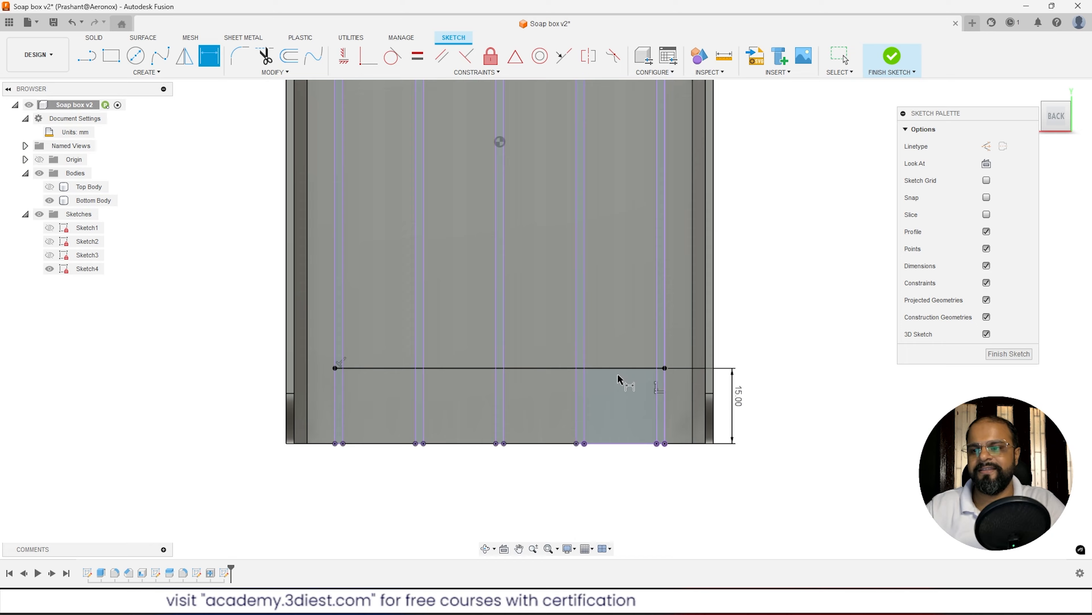
click(892, 56)
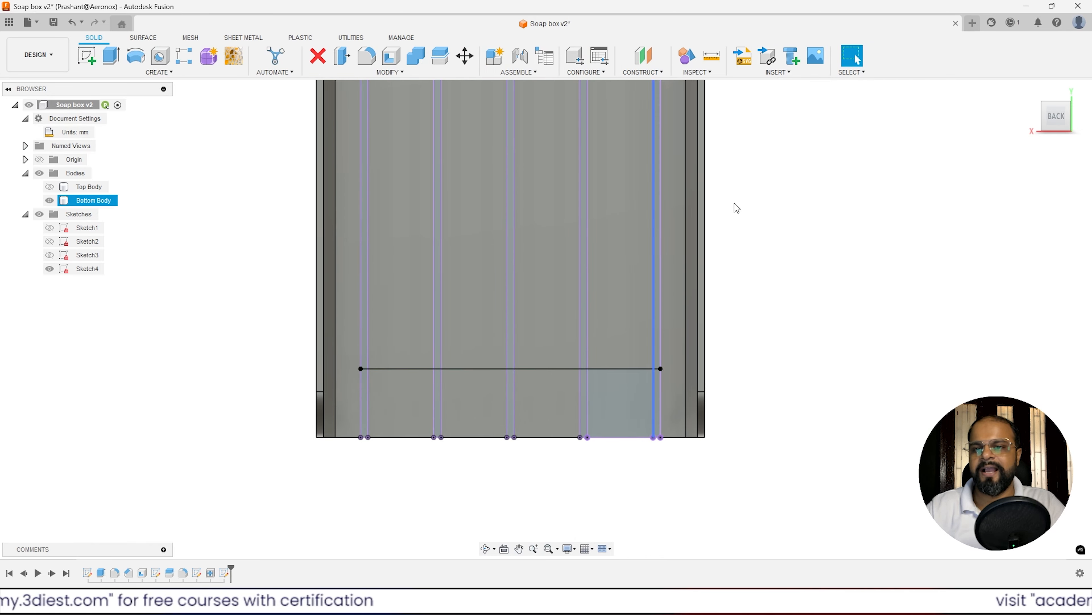
shift+middle_drag(510, 439, 477, 392)
scroll(644, 522, up, 3)
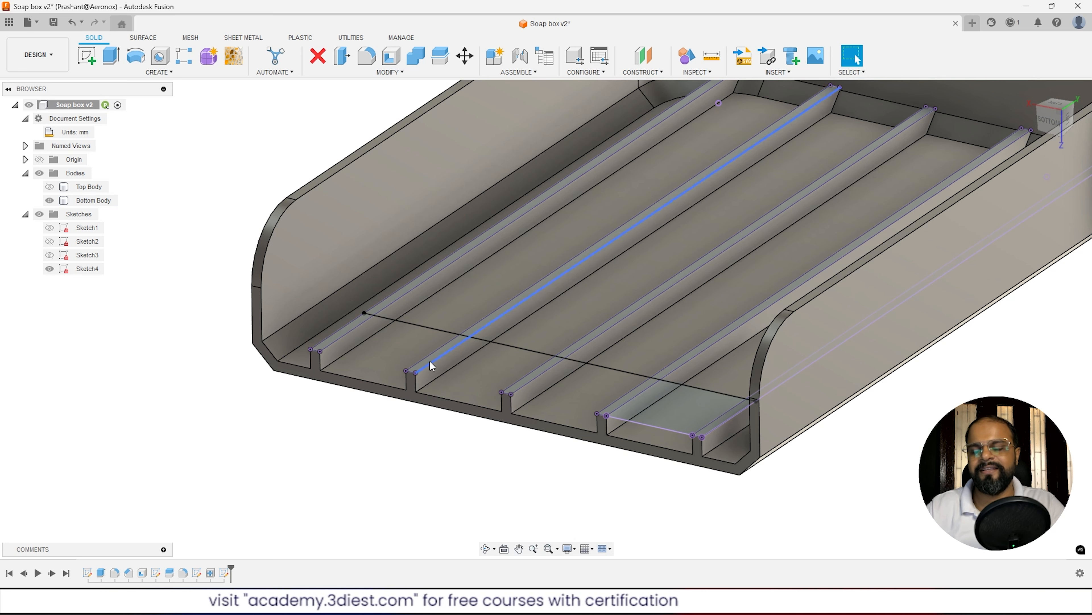
Start an extrusion and select the five narrow rectangular profiles on top of the ribs at their open end.
click(424, 378)
scroll(285, 291, down, 1)
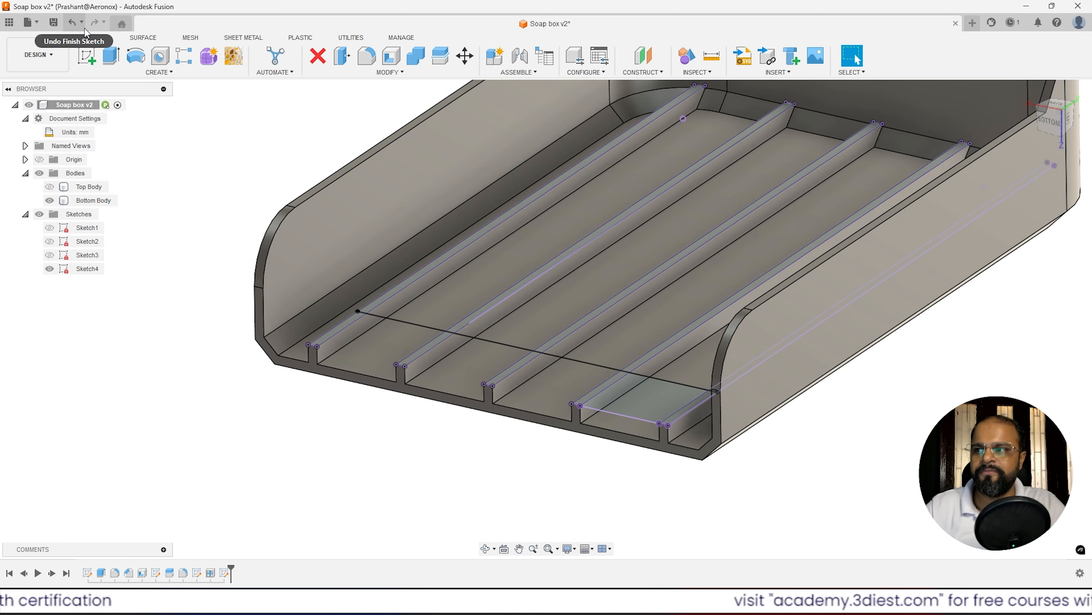
click(111, 59)
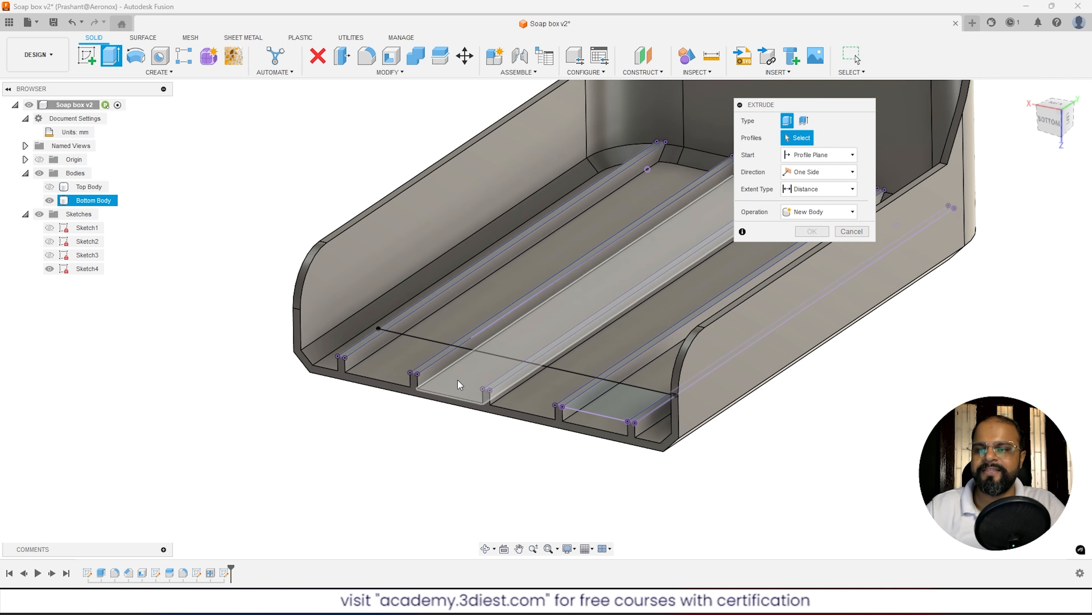
scroll(287, 323, up, 3)
click(287, 328)
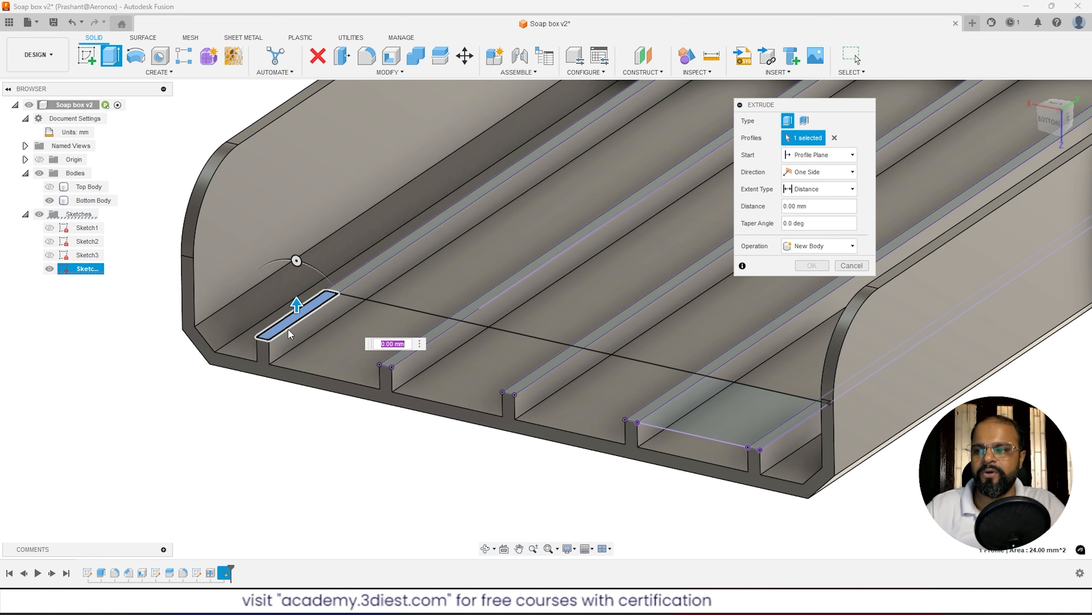
click(399, 361)
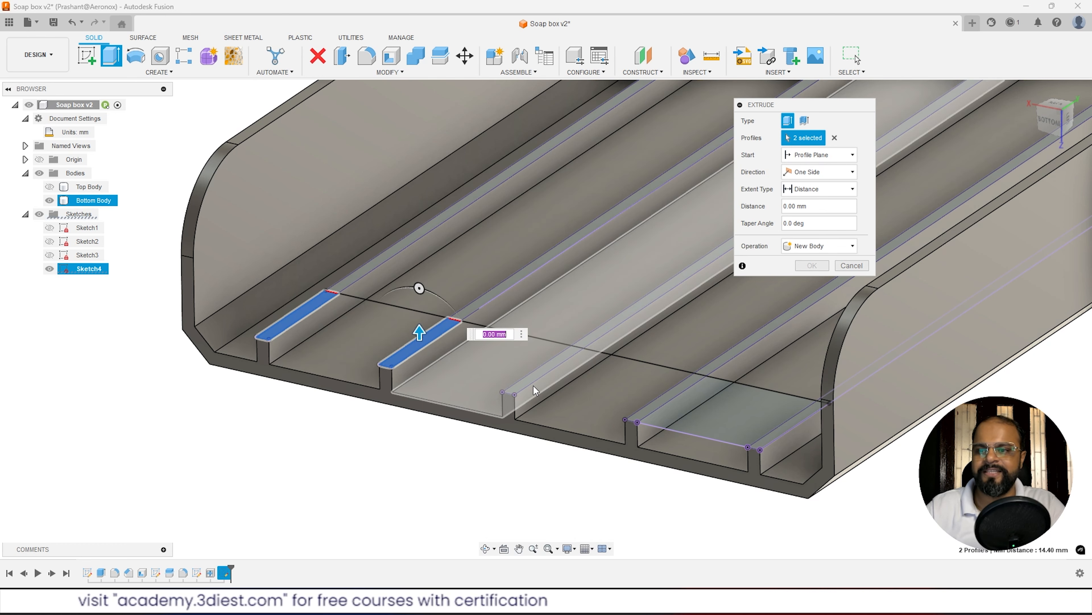
click(530, 383)
click(666, 398)
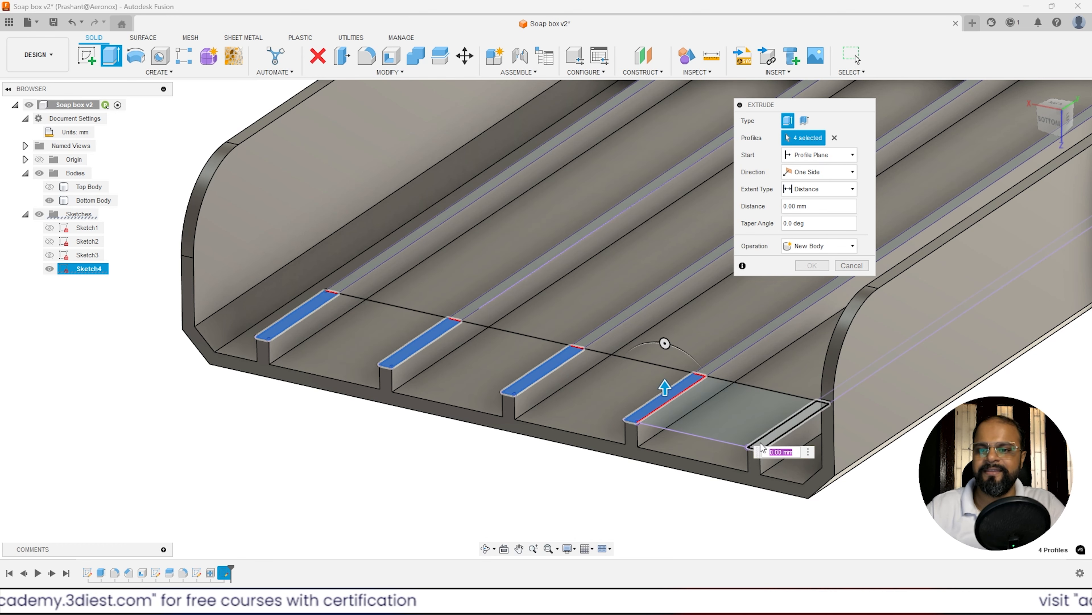
click(765, 441)
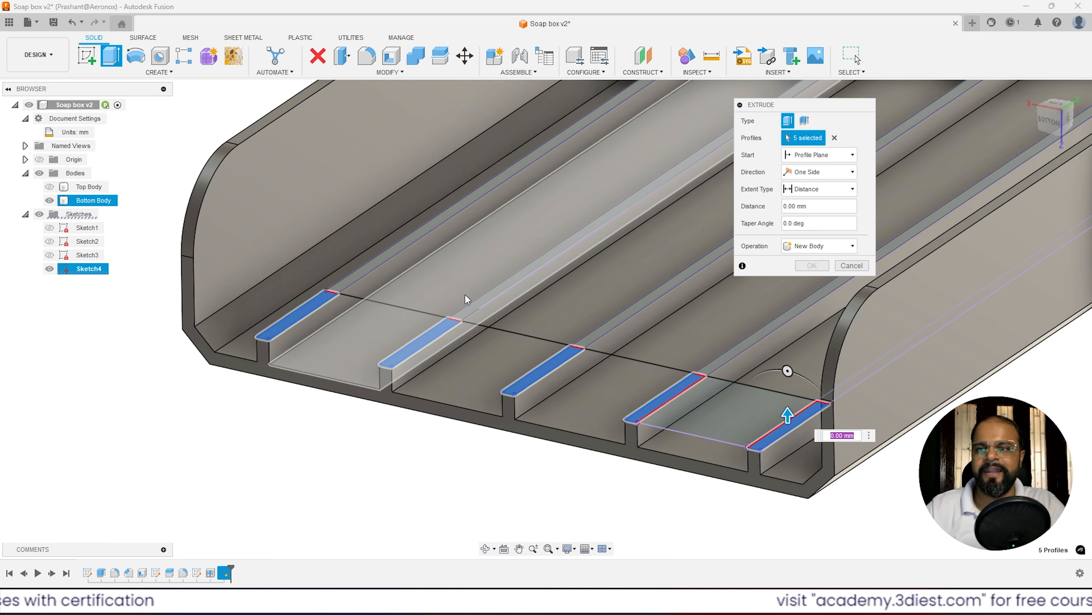
Extrude the five selected rib profiles upward by 17.90 mm as a Join, level with the start of the side wall's curve.
drag(787, 415, 786, 304)
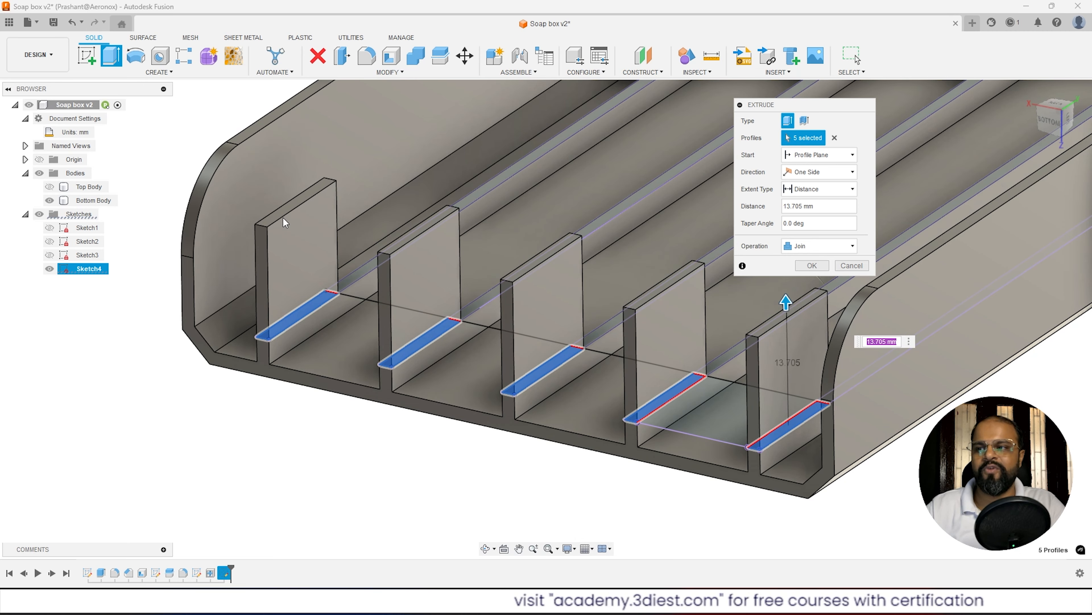
scroll(294, 236, down, 5)
scroll(275, 159, up, 4)
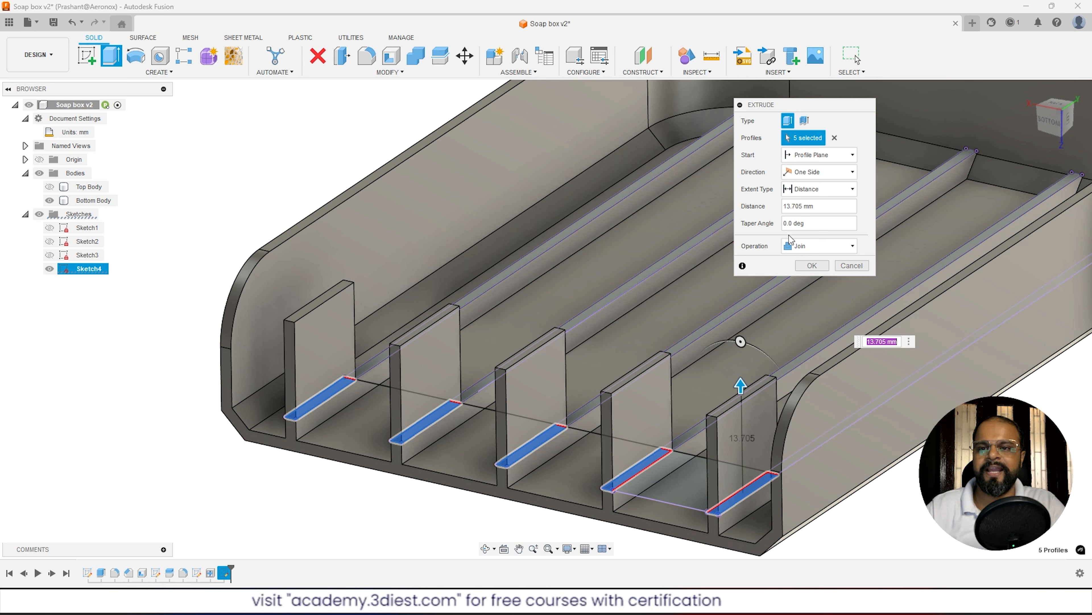
click(283, 237)
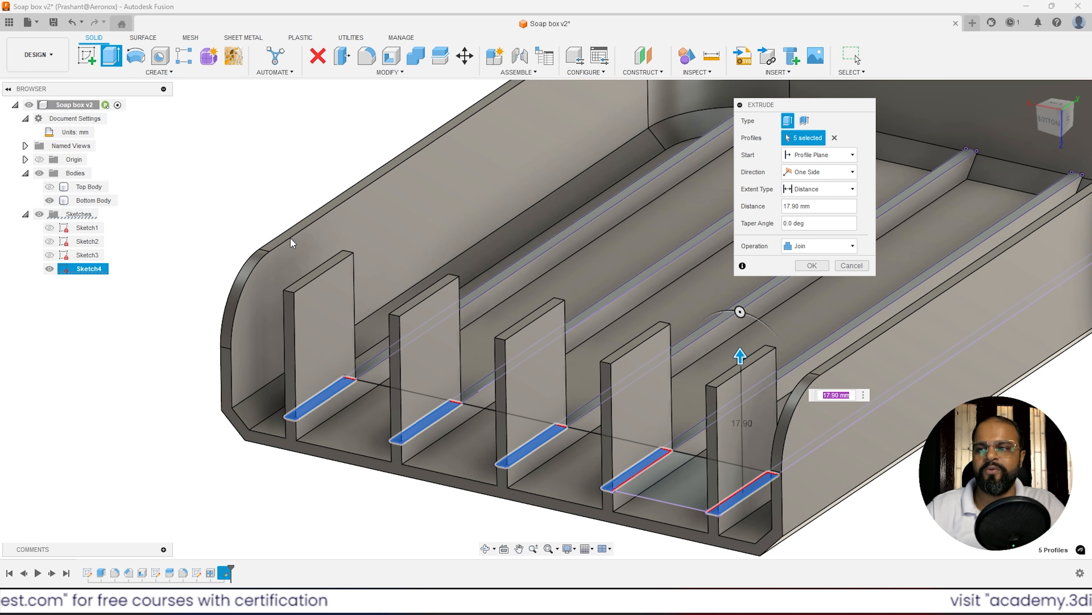
click(1050, 122)
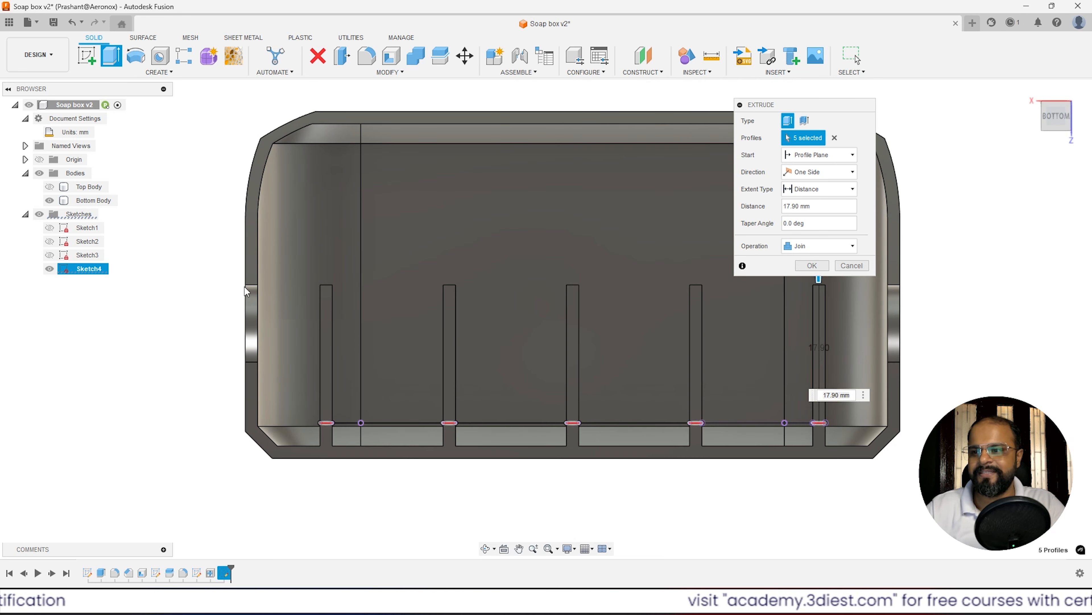
shift+middle_drag(543, 281, 468, 311)
scroll(549, 255, down, 2)
scroll(468, 435, up, 2)
scroll(502, 478, down, 2)
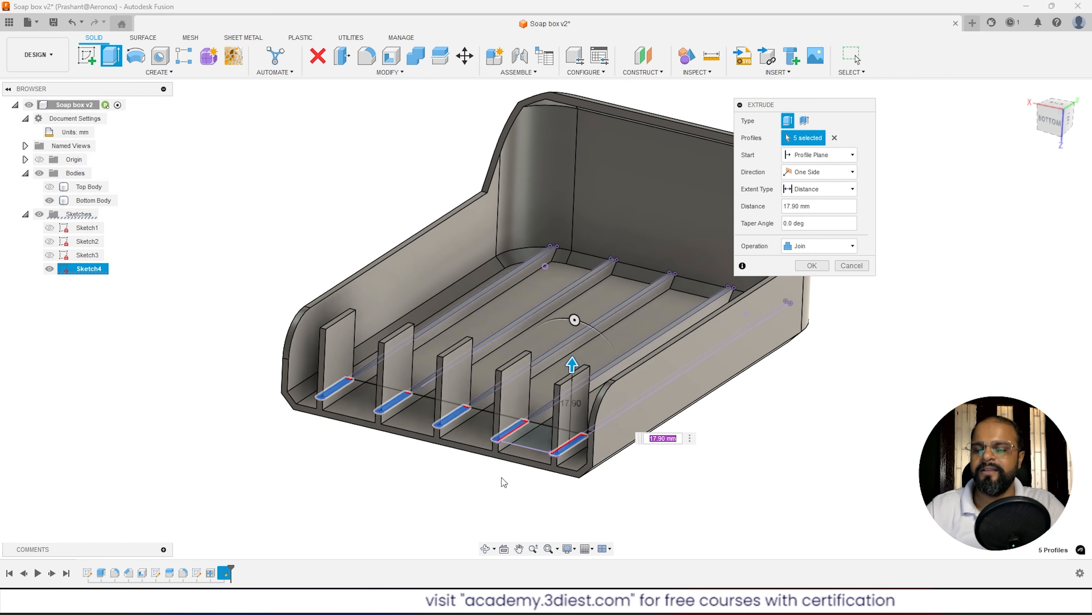
scroll(526, 285, up, 2)
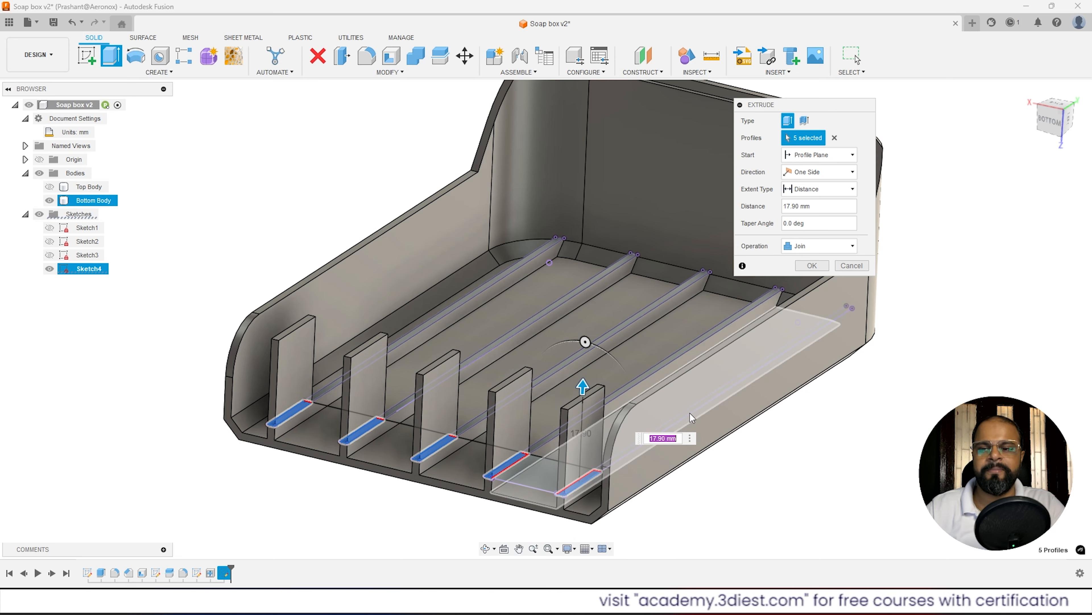
click(812, 265)
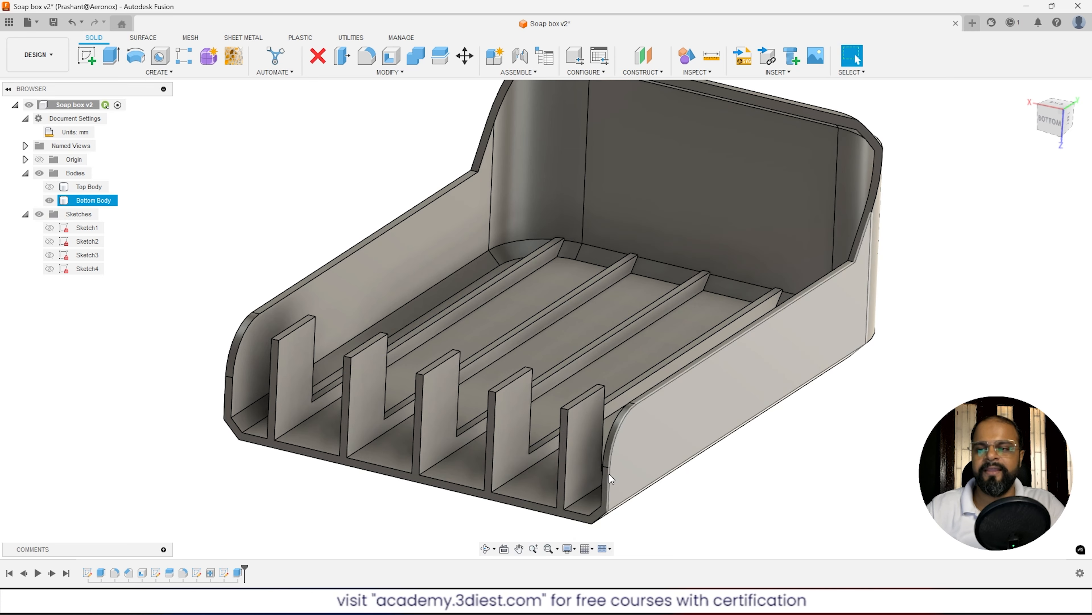
Start a chamfer and select the inner top edge of each of the five upright rib stops.
shift+middle_drag(688, 431, 451, 484)
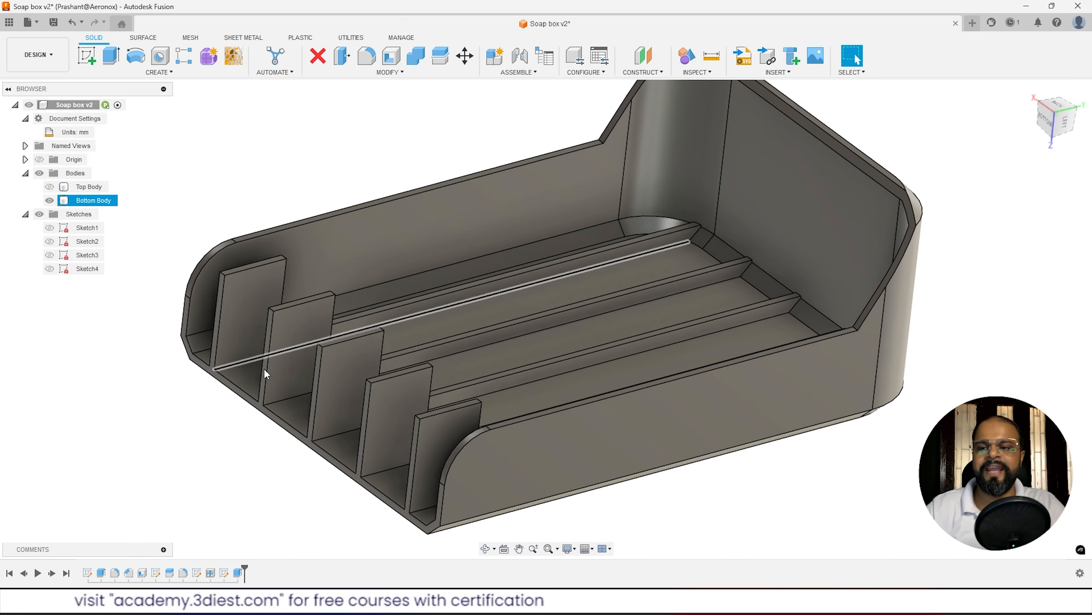
scroll(639, 377, down, 2)
shift+middle_drag(639, 379, 654, 406)
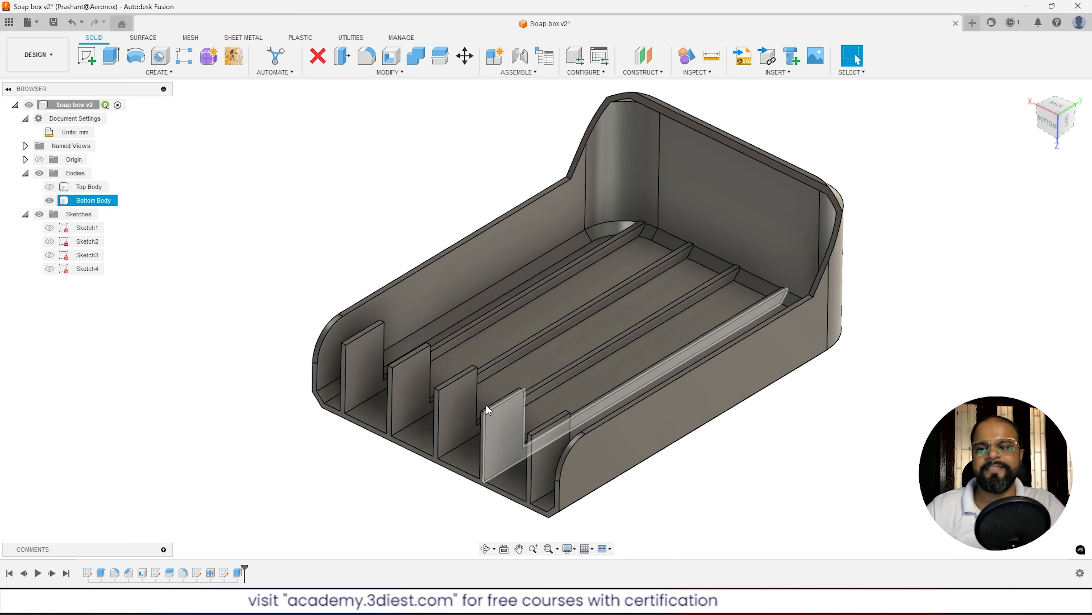
scroll(436, 356, down, 2)
shift+middle_drag(436, 356, 387, 273)
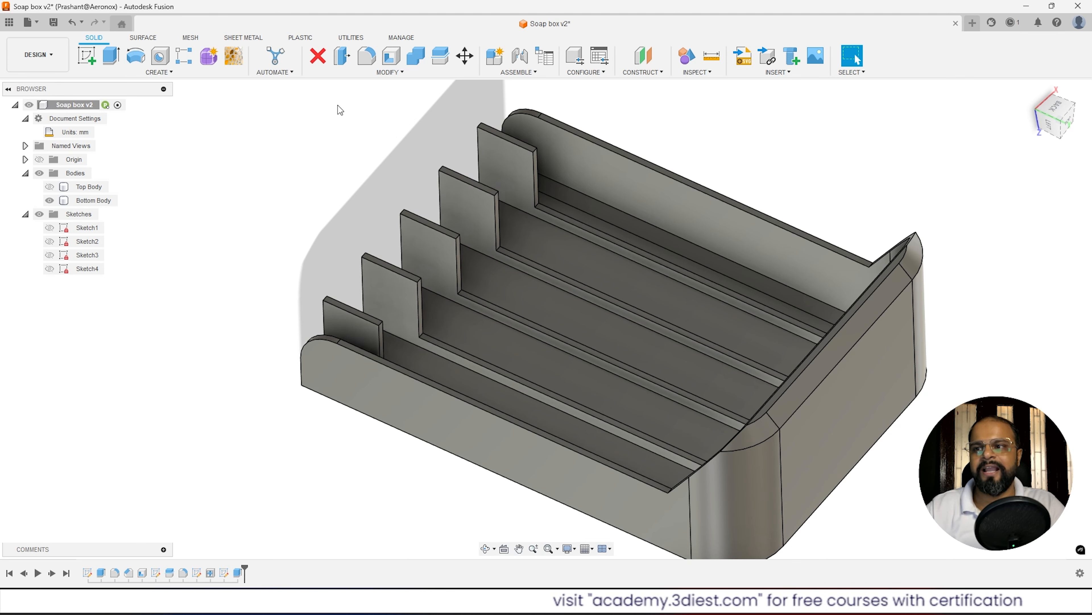
click(386, 74)
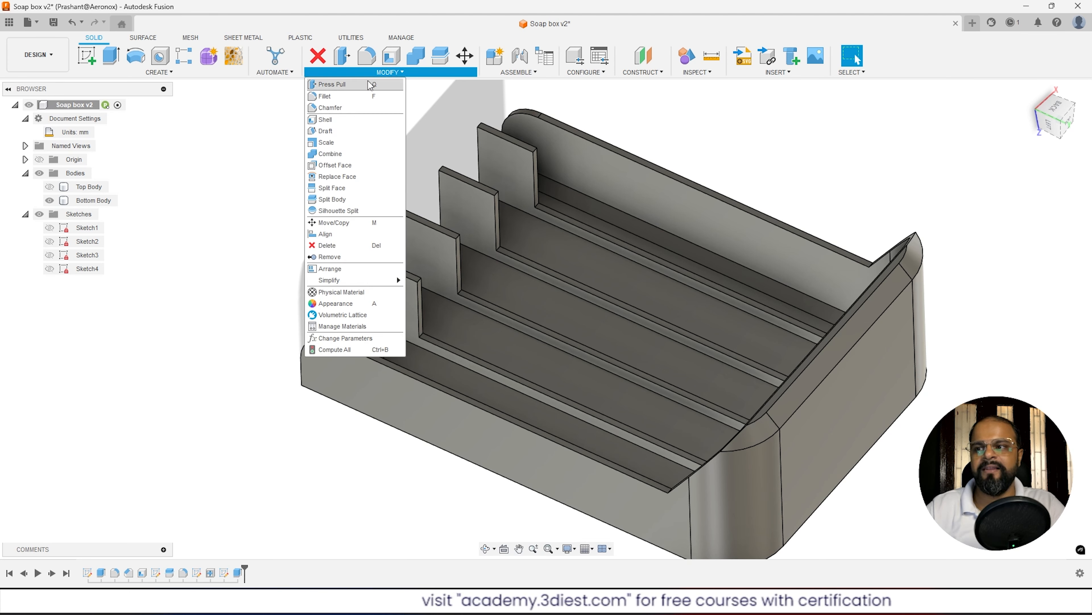
click(342, 109)
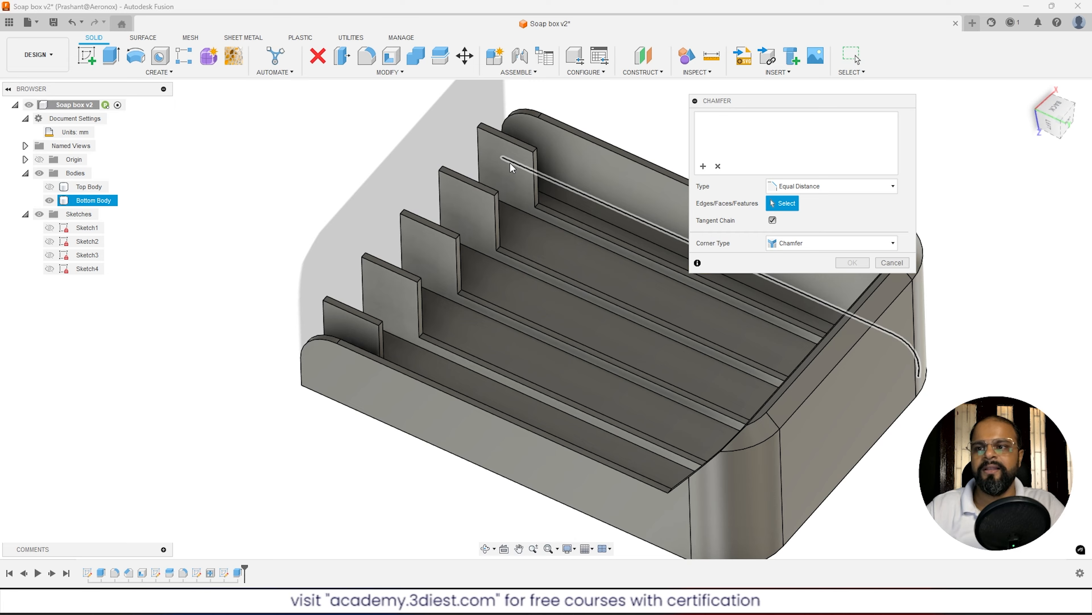
scroll(538, 138, up, 5)
click(555, 155)
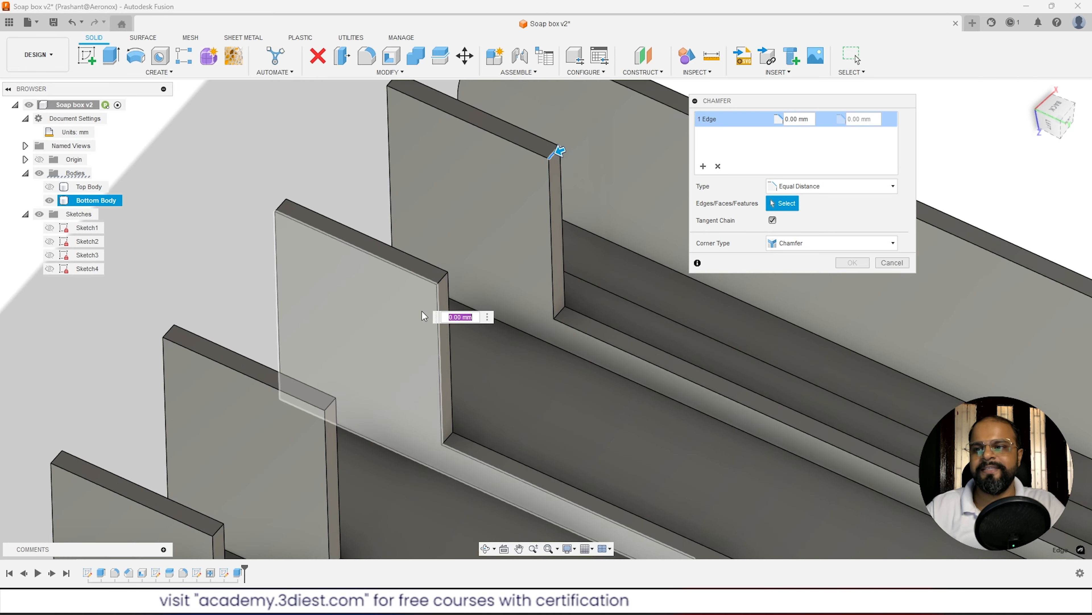
click(443, 284)
scroll(370, 316, down, 5)
scroll(363, 308, up, 5)
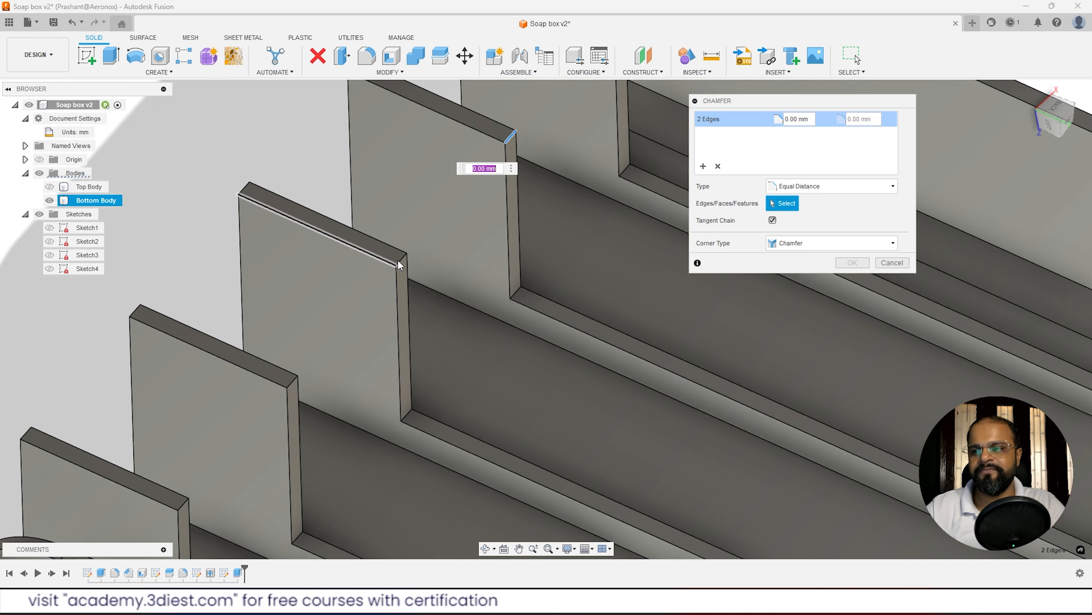
click(293, 383)
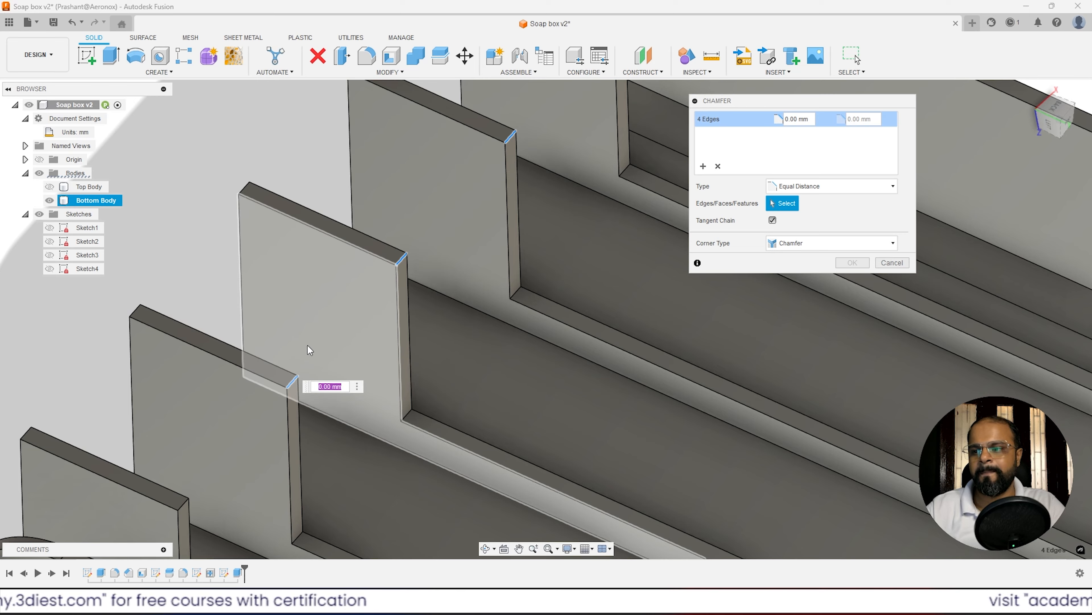
scroll(307, 345, down, 5)
scroll(290, 371, up, 3)
click(288, 366)
scroll(420, 263, down, 5)
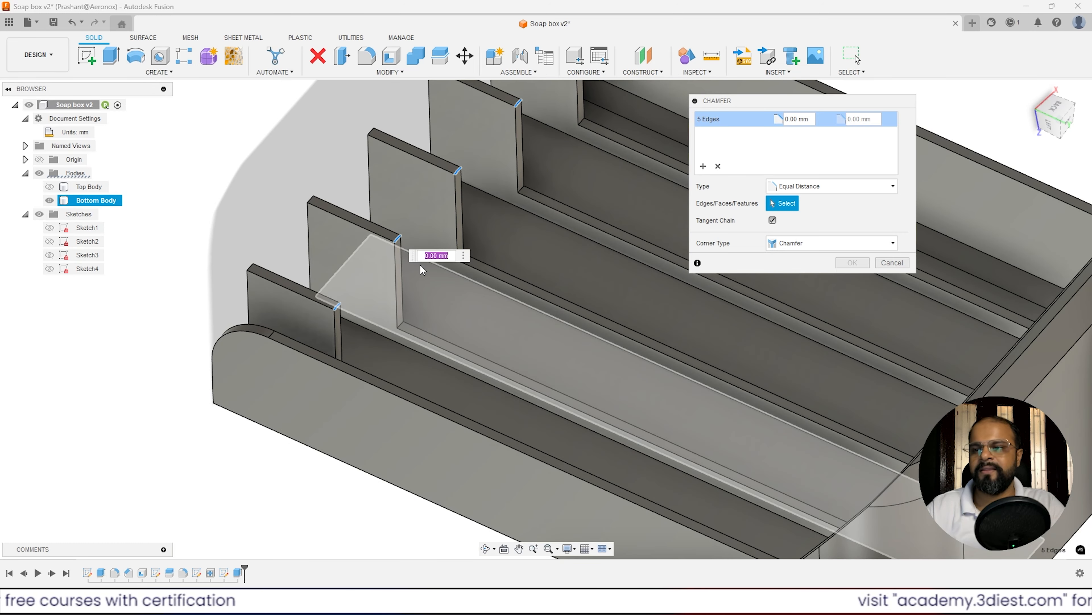
scroll(293, 406, up, 3)
scroll(357, 217, up, 2)
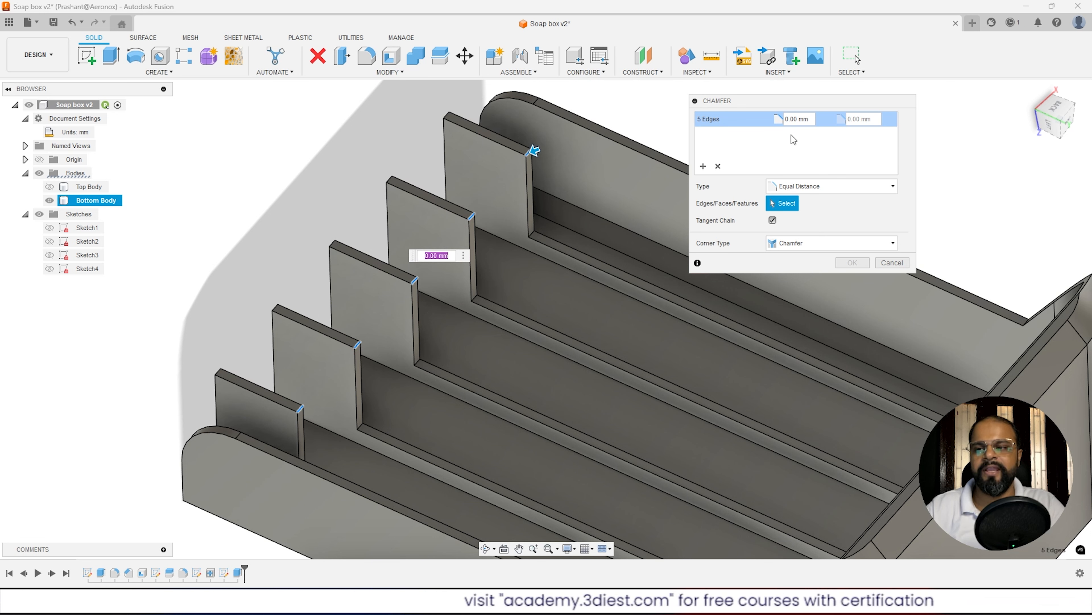
Set the chamfer type to Two Distance, with about 7.114 mm along the top and about 13.647 mm down the inner side.
click(810, 189)
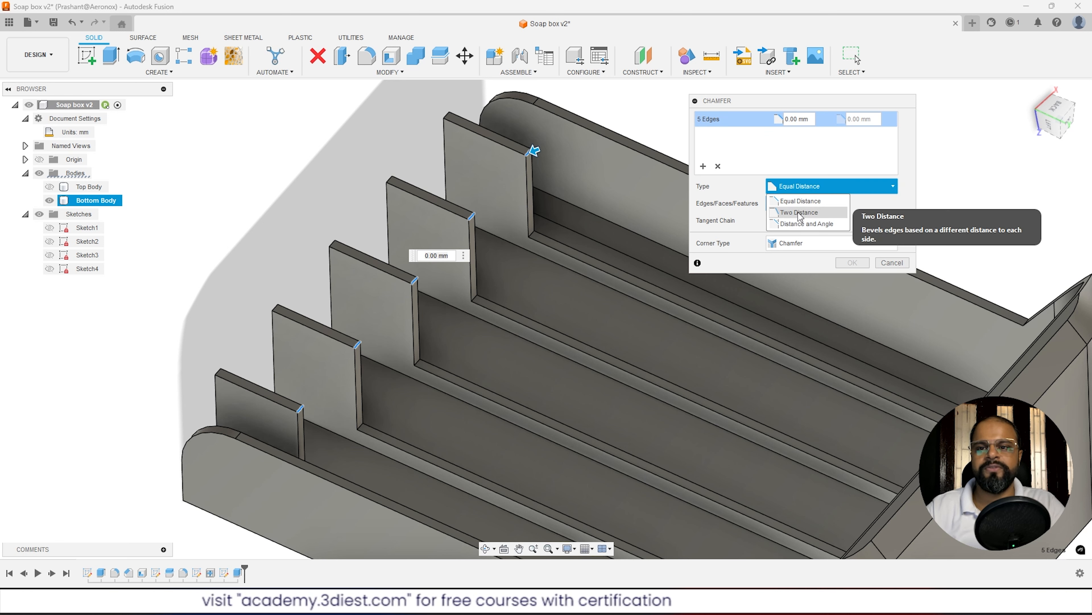
click(810, 210)
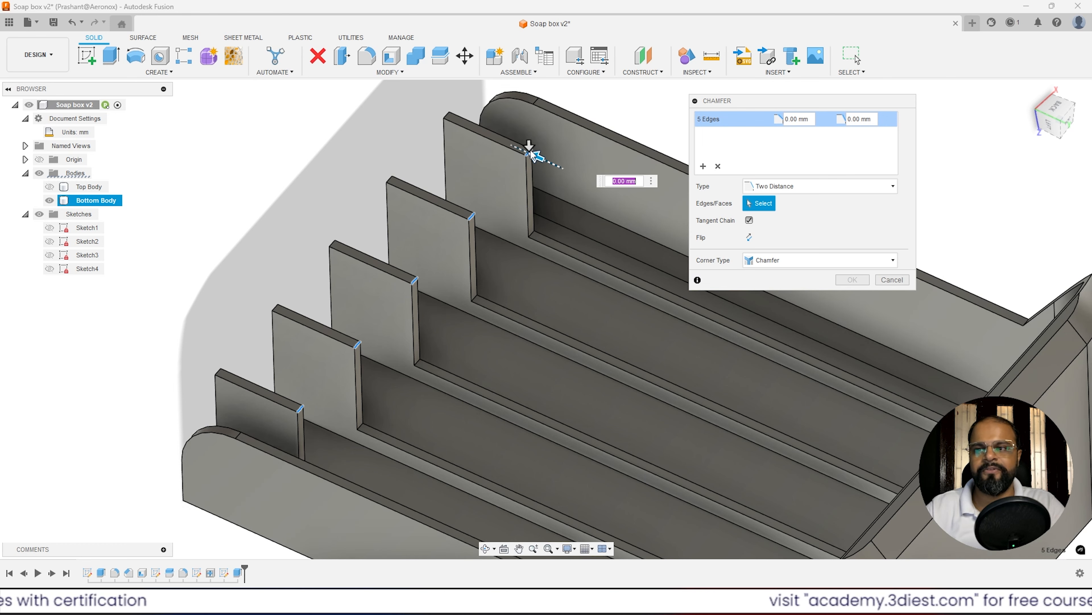
drag(533, 153, 538, 208)
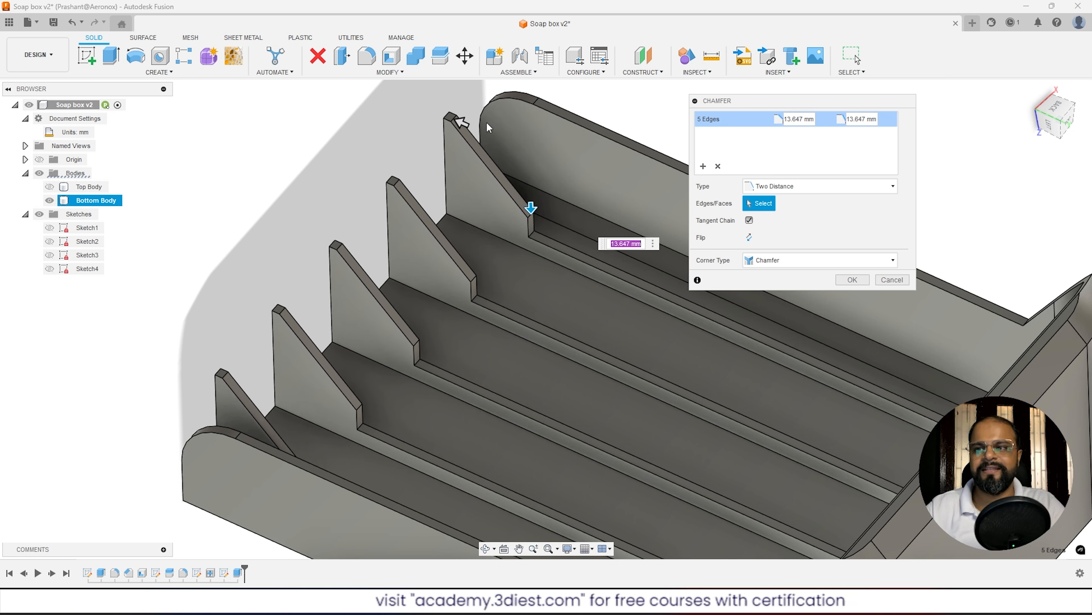
drag(463, 122, 501, 136)
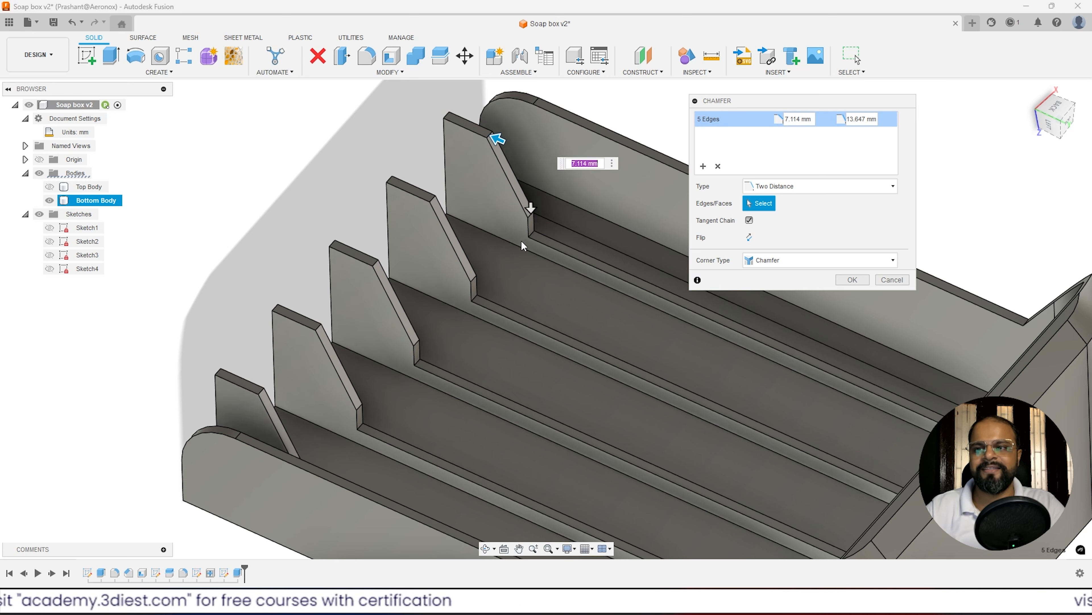
Try 15 mm and 18 mm as the second distance of the rib stops' chamfer.
click(877, 121)
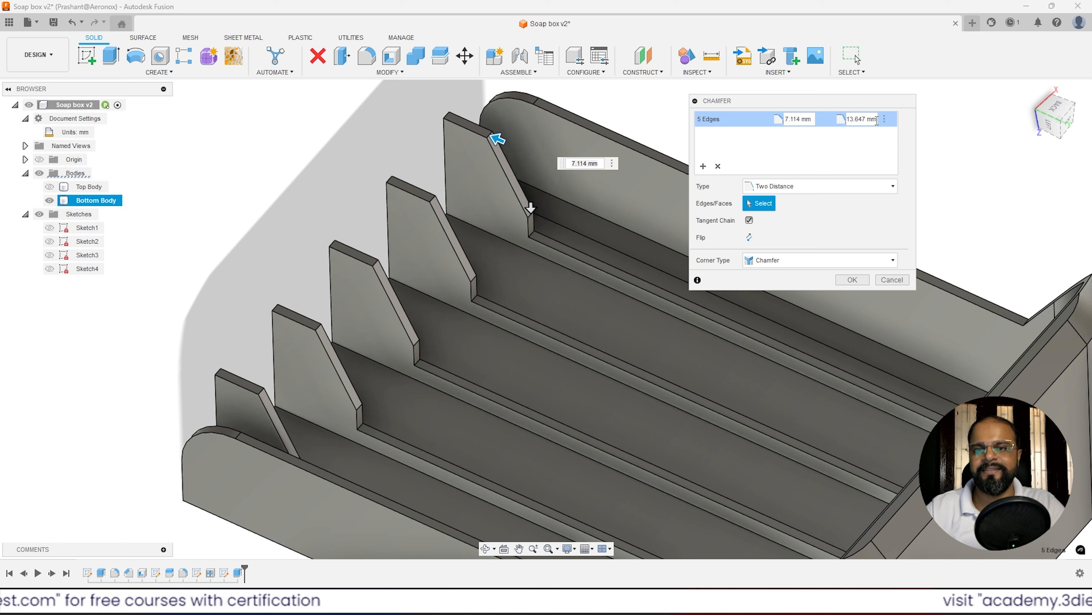
drag(877, 120, 849, 126)
text(15)
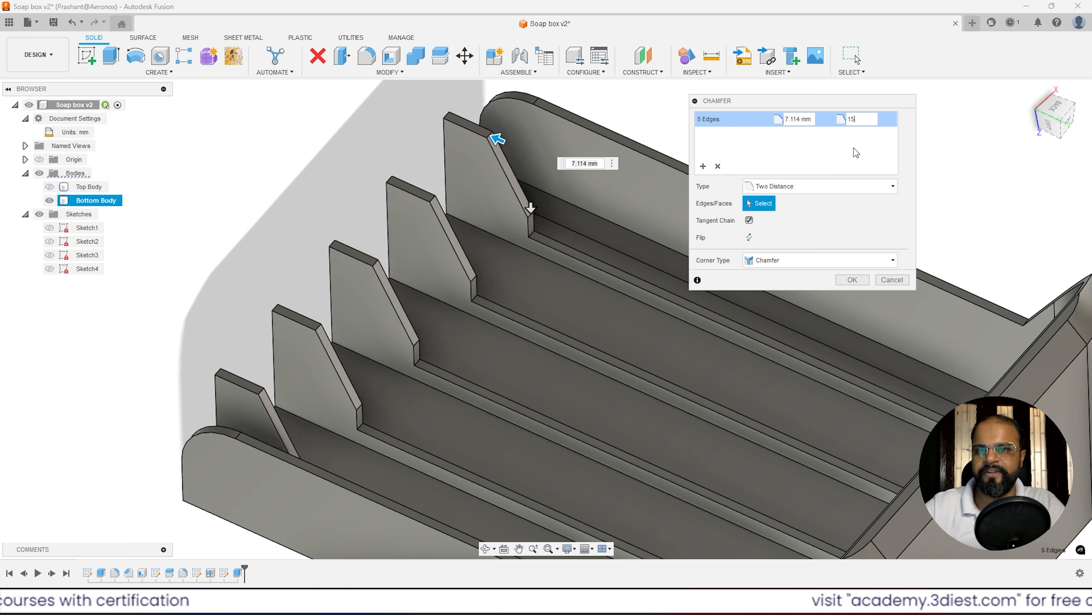
drag(866, 119, 846, 120)
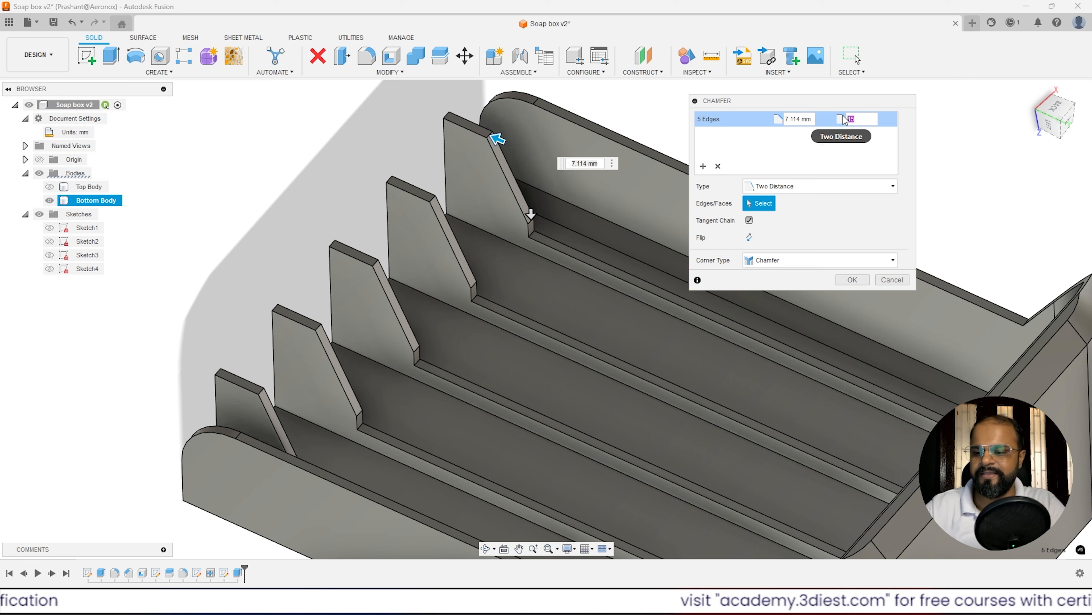
text(18)
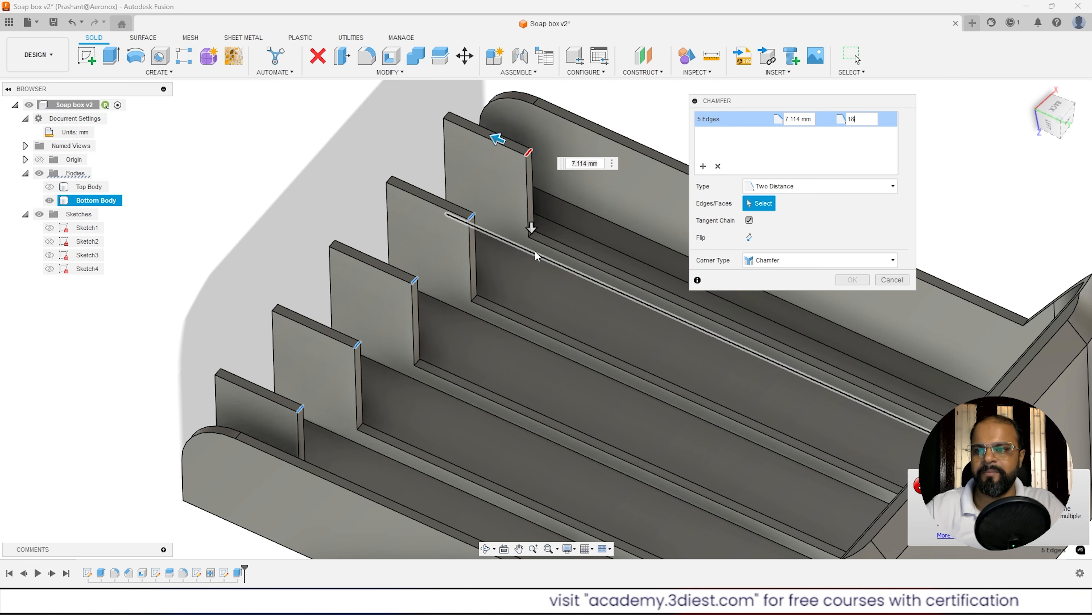
Refine the chamfer's second distance from 17 mm in small increments to 17.9 mm so the slopes meet the rib tops.
key(BackSpace)
text(7)
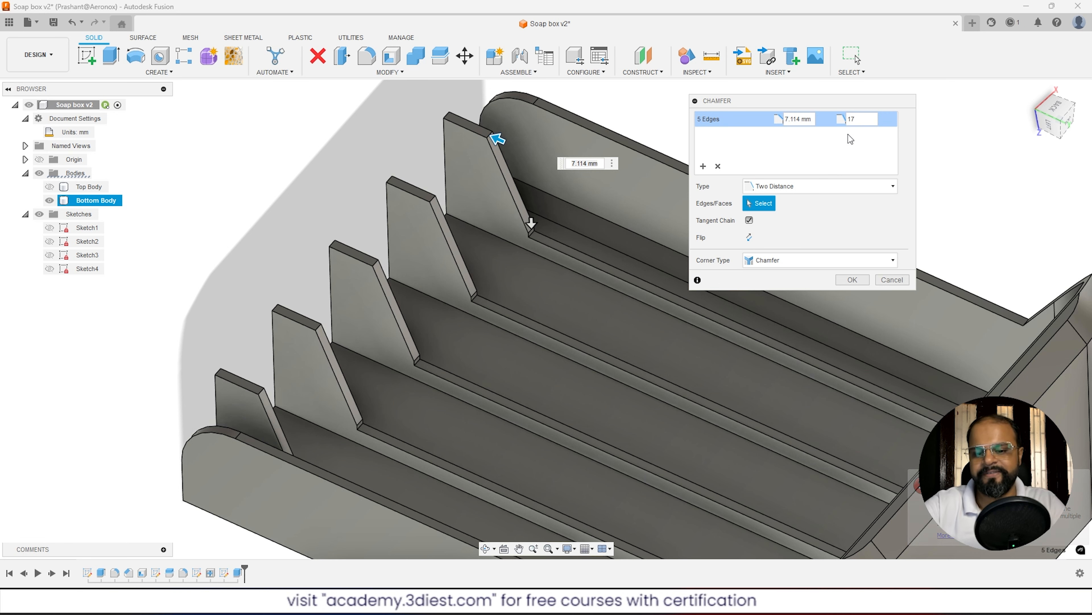
text(.5)
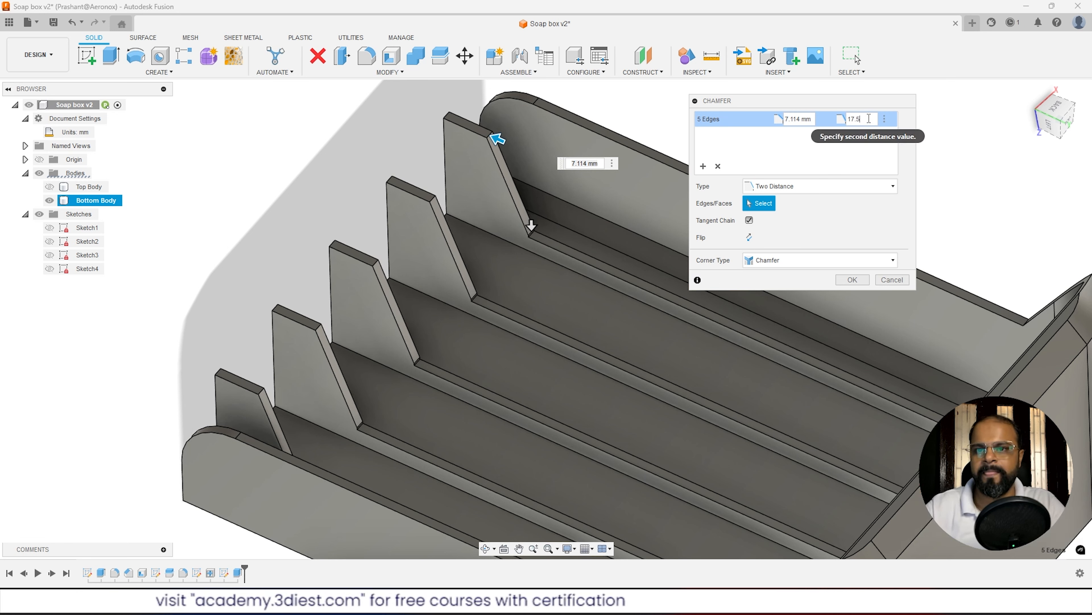
key(BackSpace)
text(6)
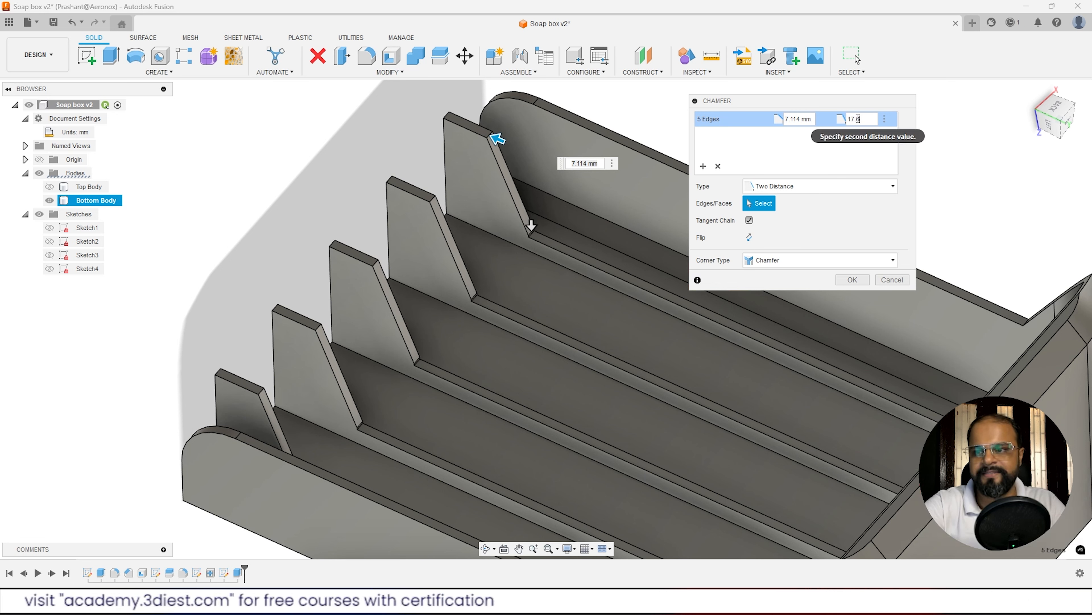
key(BackSpace)
text(7)
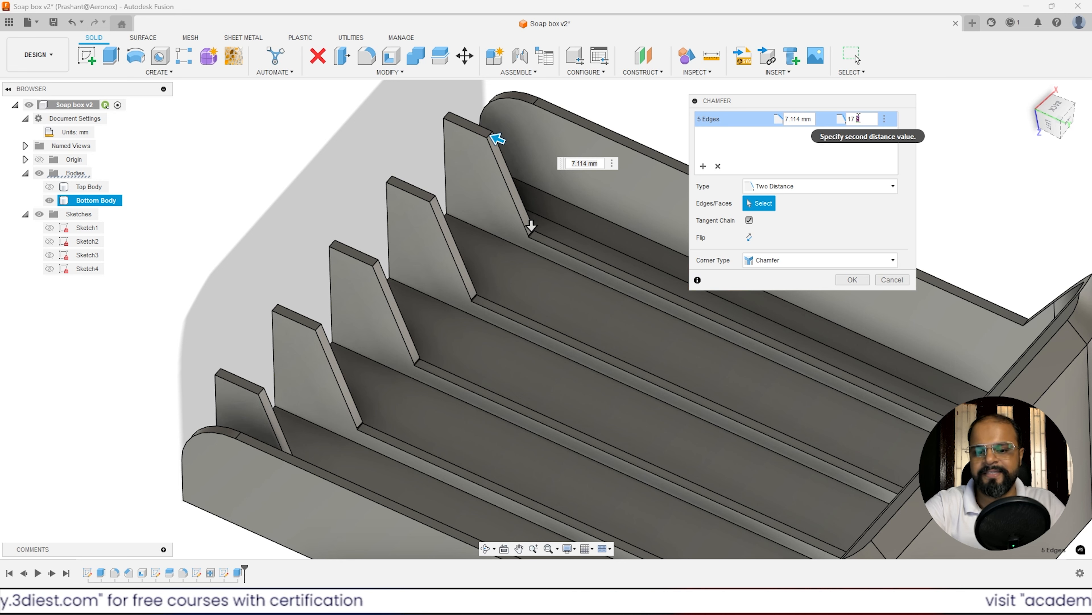
key(BackSpace)
text(8)
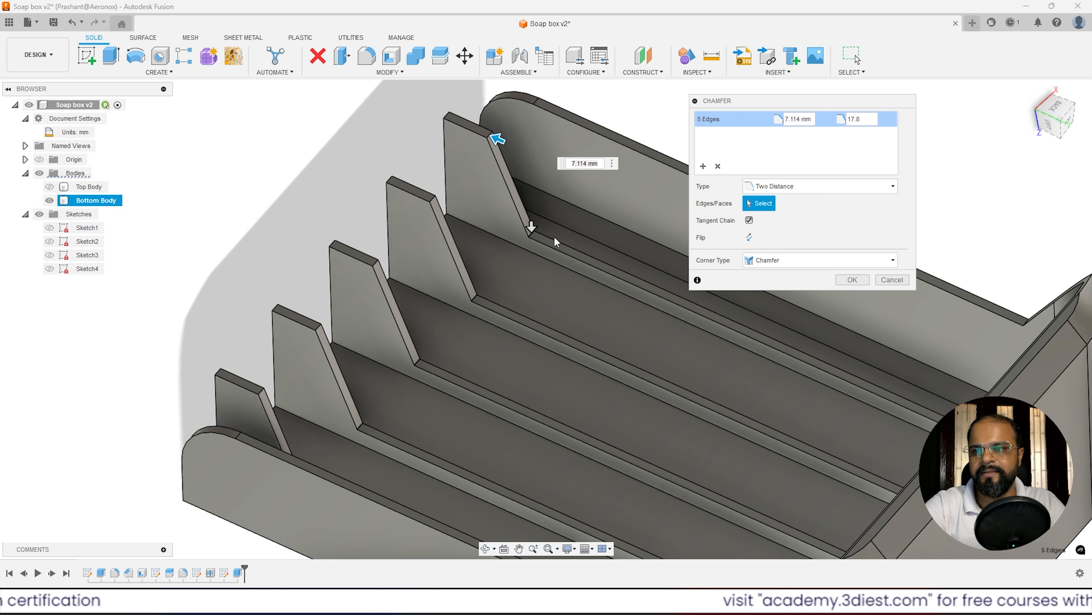
scroll(500, 236, up, 5)
scroll(501, 236, up, 3)
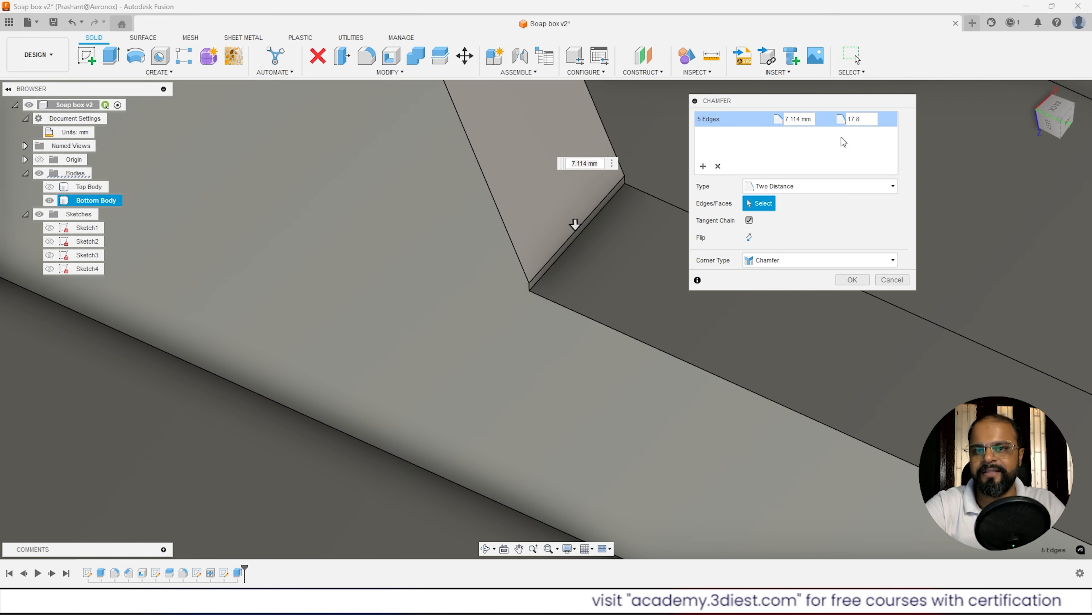
key(BackSpace)
text(9)
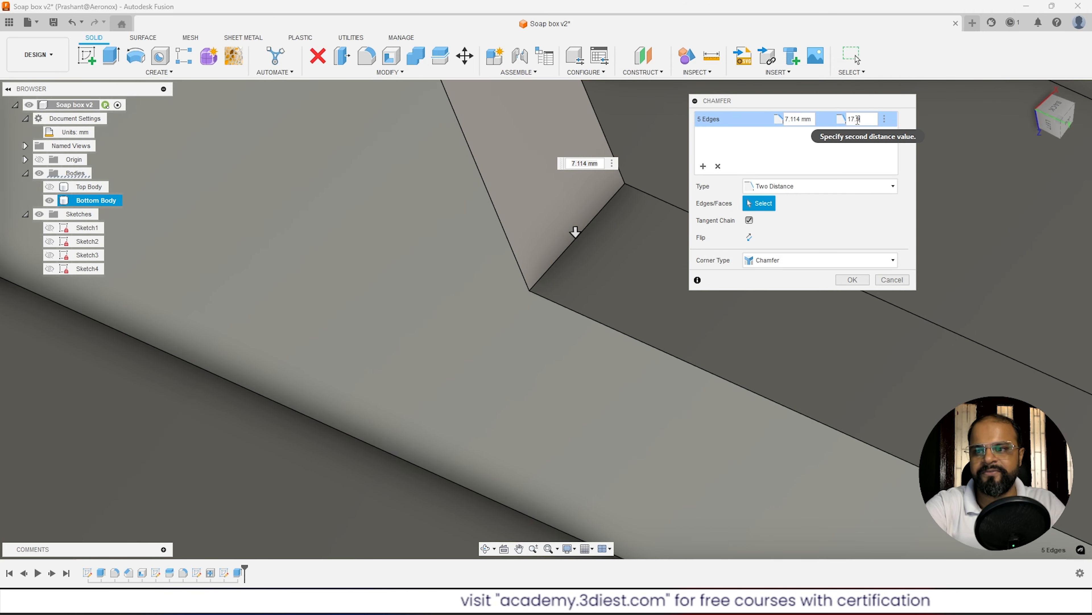
Set the chamfer's first distance along the top of the stops to 8 mm and complete the chamfer.
scroll(587, 162, down, 6)
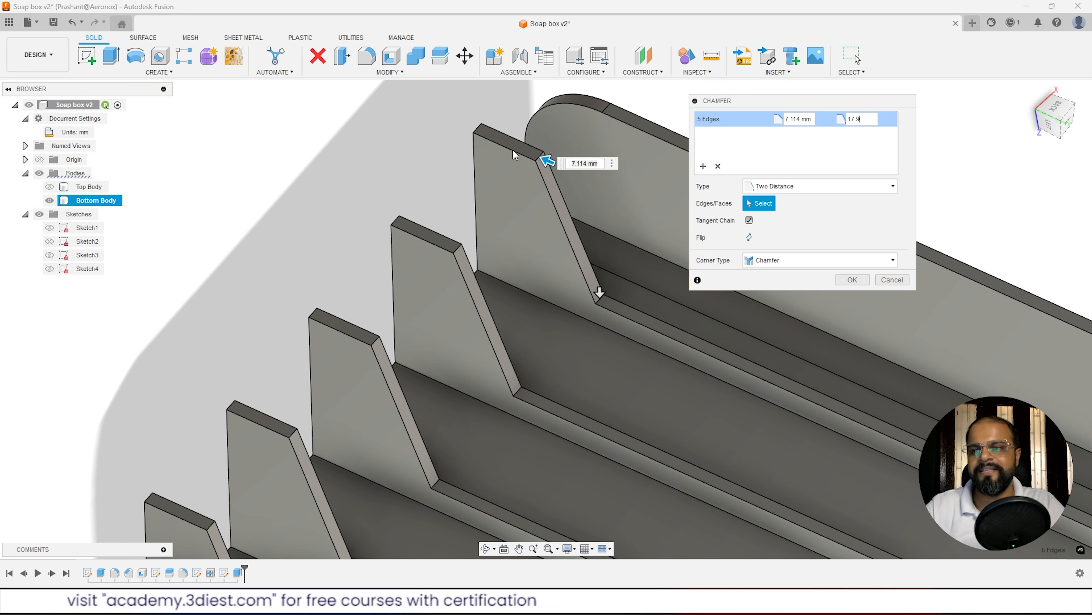
double_click(816, 119)
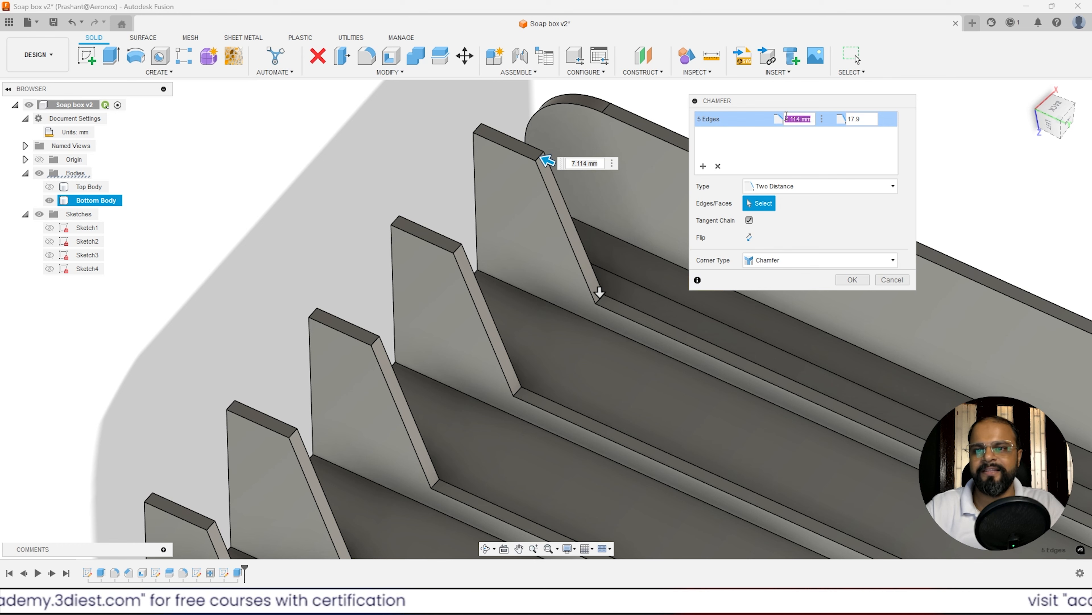
text(8)
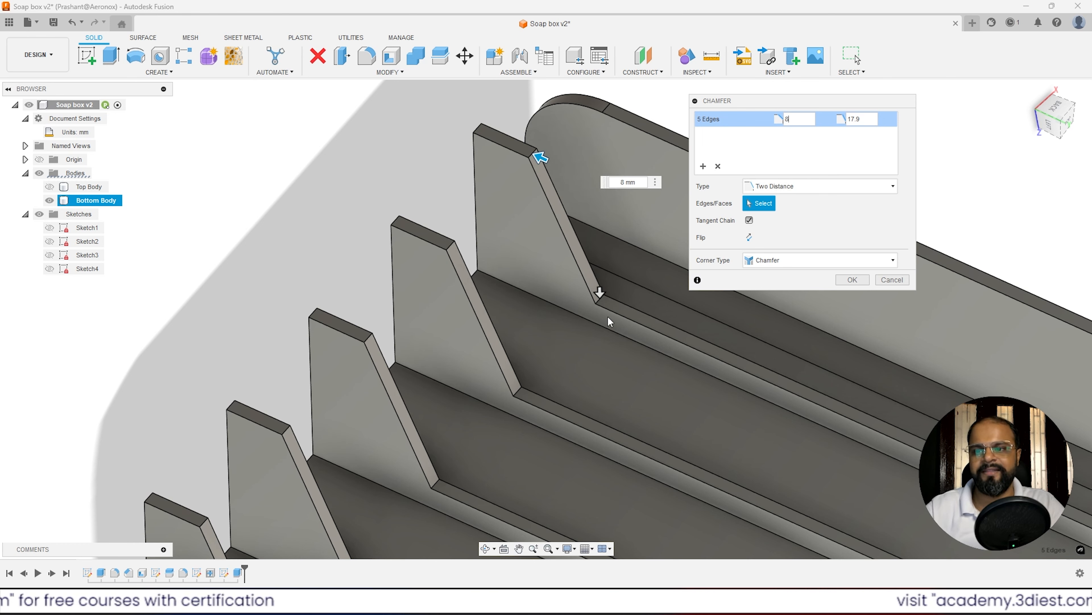
click(852, 280)
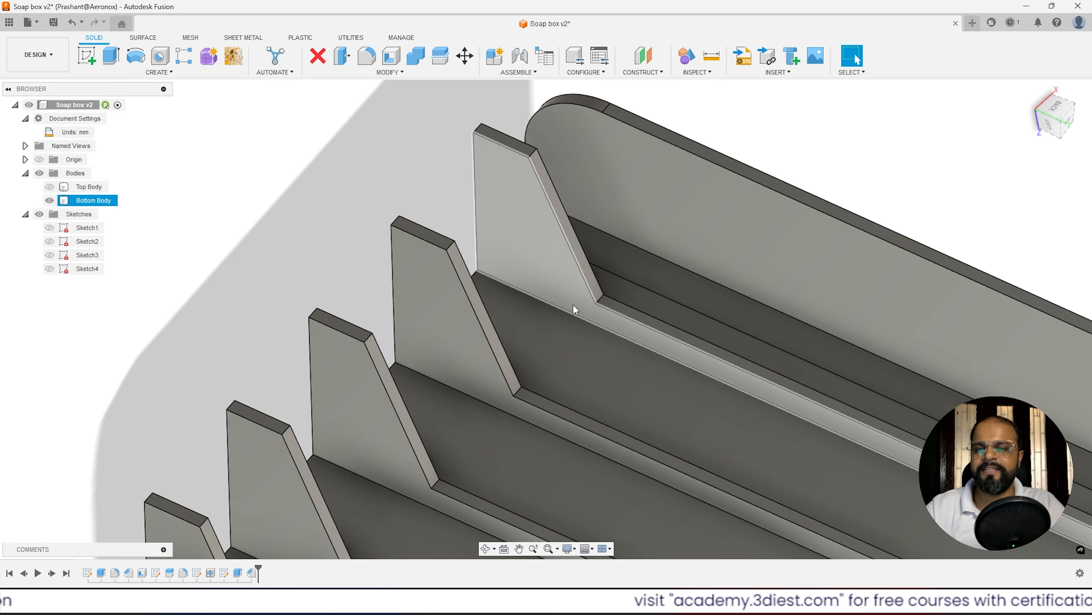
Examine the sloped rib stops and the corners where they meet the ribs from several angles.
scroll(601, 131, down, 5)
shift+middle_drag(604, 135, 605, 210)
scroll(477, 275, up, 3)
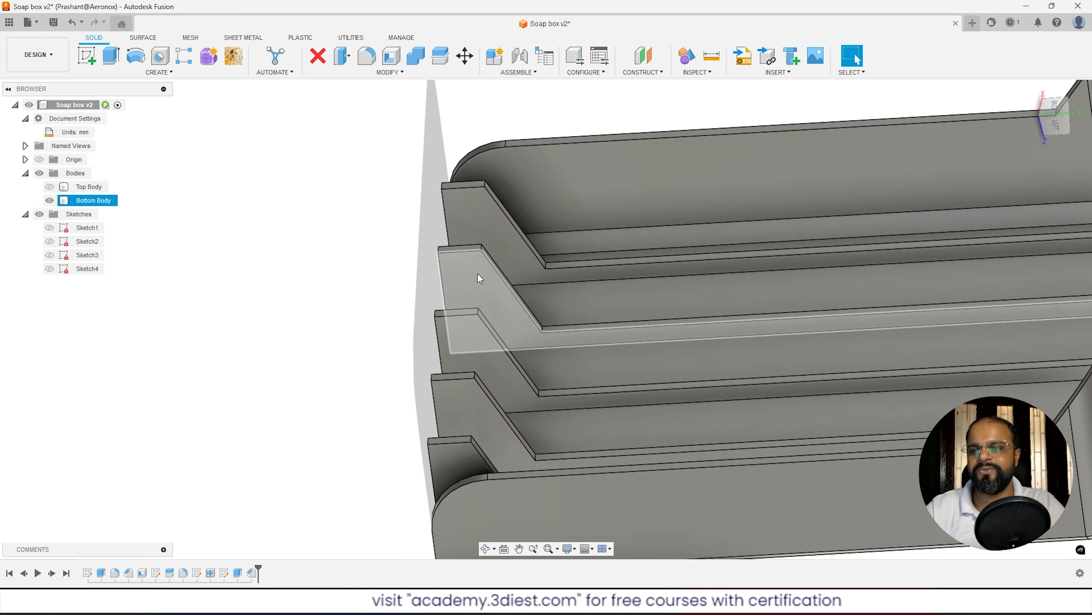
scroll(554, 249, down, 5)
mouse_move(519, 246)
shift+middle_down()
mouse_move(566, 215)
mouse_move(528, 214)
mouse_move(535, 241)
shift+middle_up()
scroll(574, 224, up, 5)
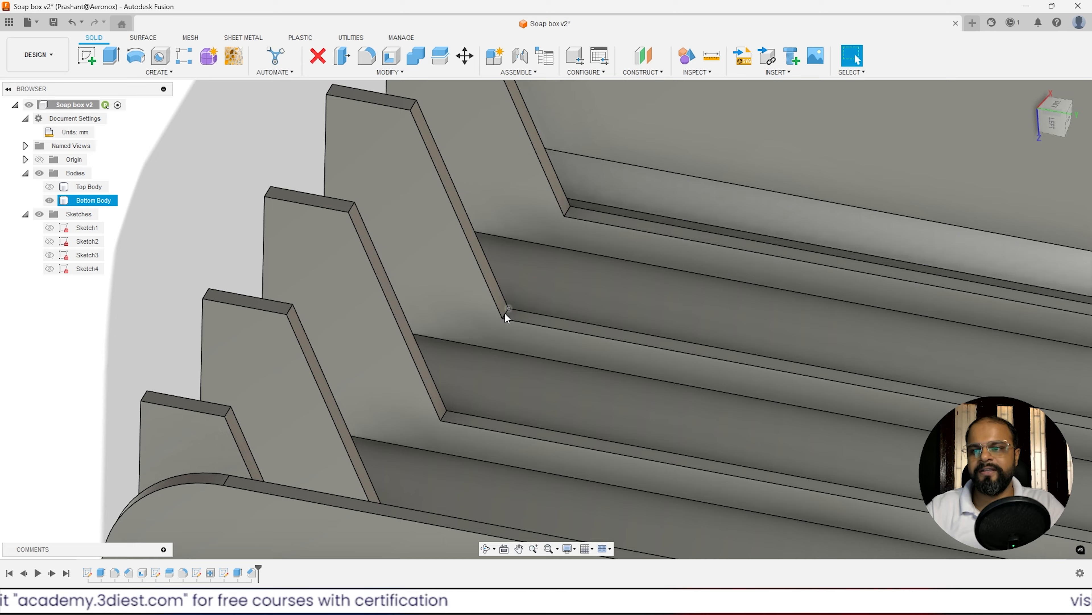
scroll(609, 177, down, 3)
shift+middle_drag(541, 234, 517, 253)
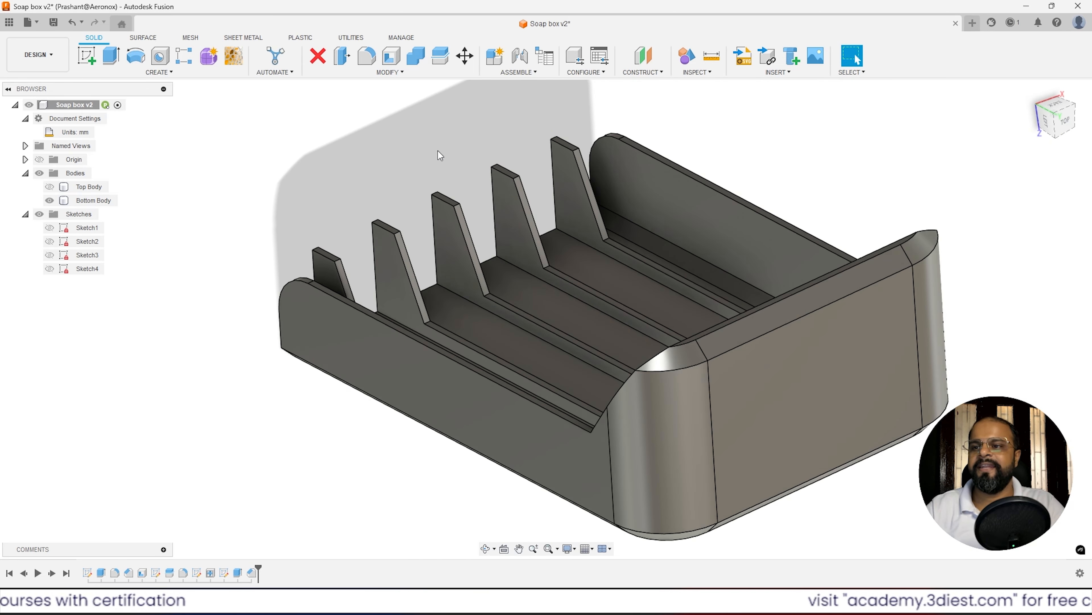
Start a fillet for the corners where the sloped stops meet the rib tops.
scroll(426, 160, up, 1)
click(390, 72)
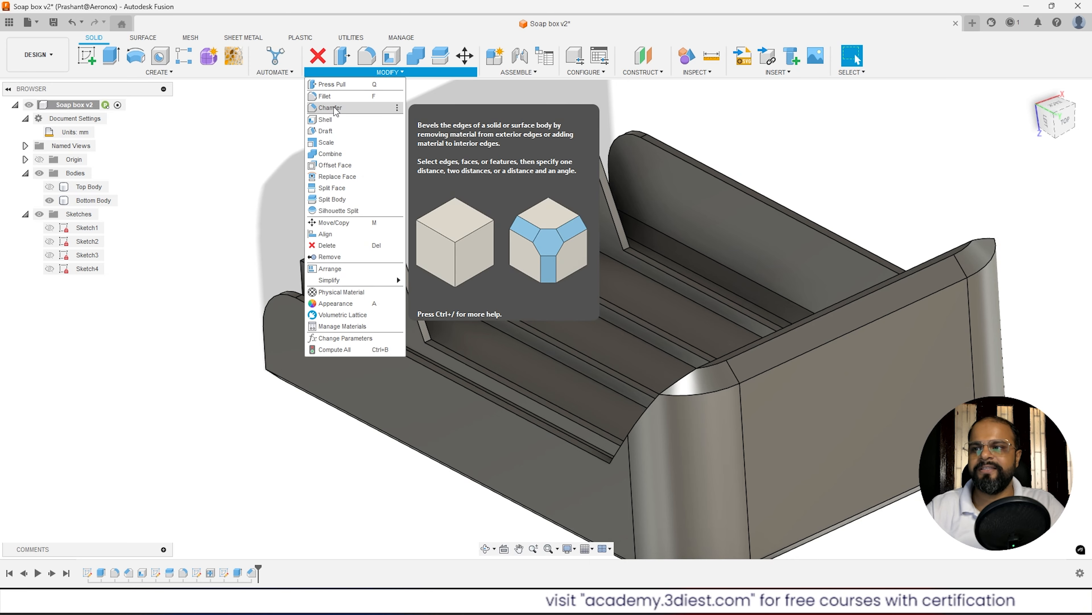
click(330, 96)
scroll(624, 254, up, 4)
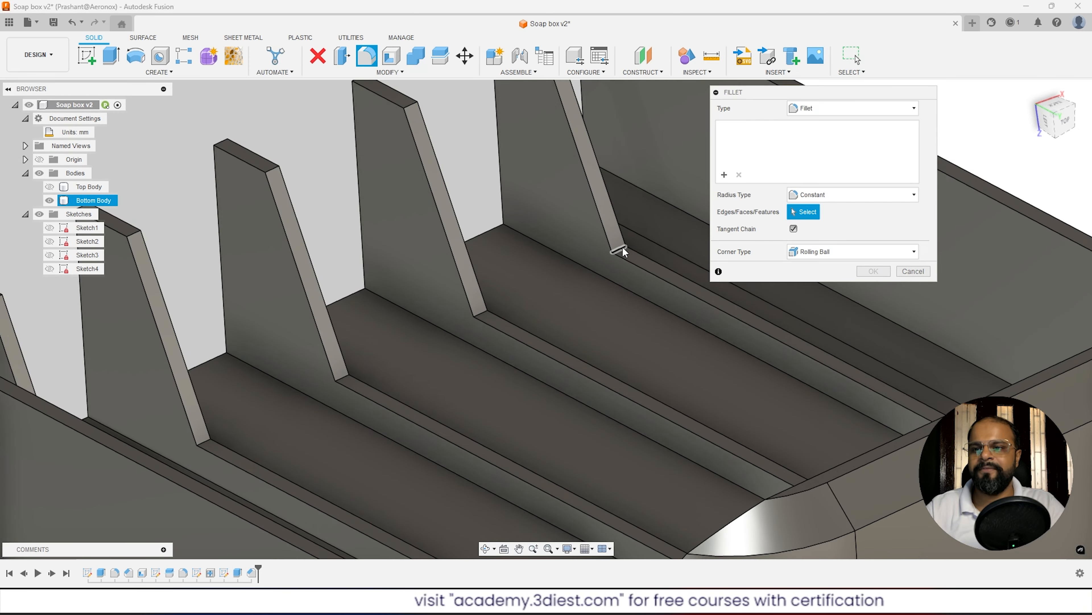
click(620, 250)
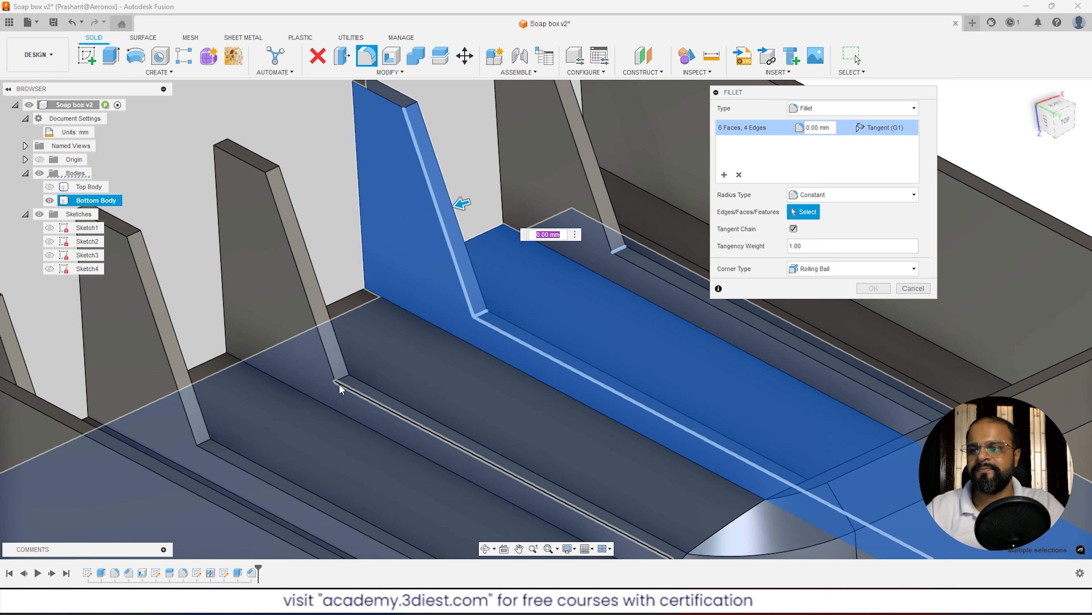
click(337, 381)
scroll(473, 327, down, 5)
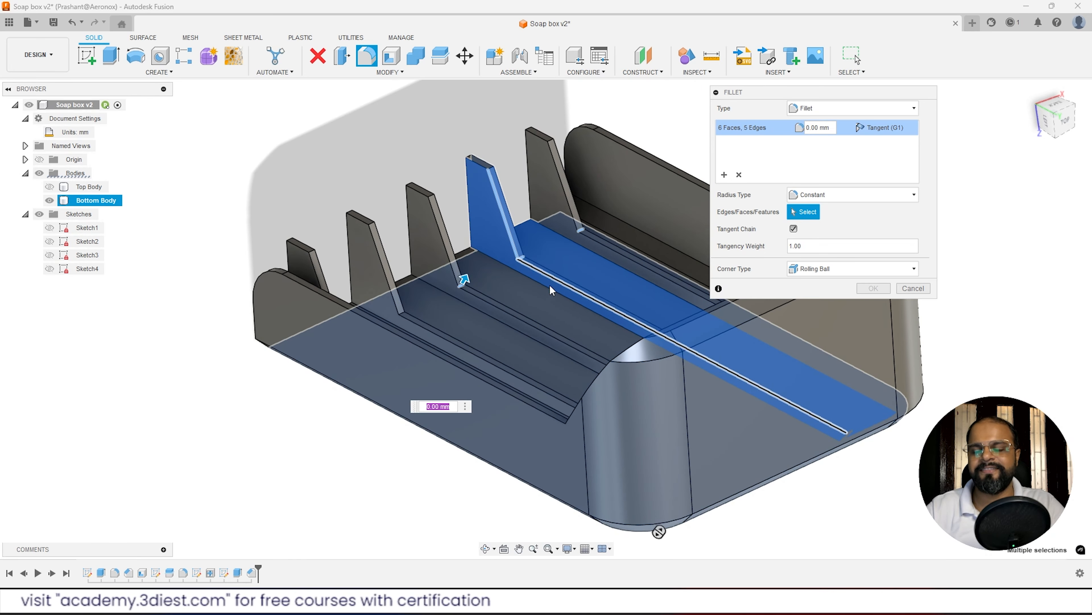
scroll(559, 280, up, 3)
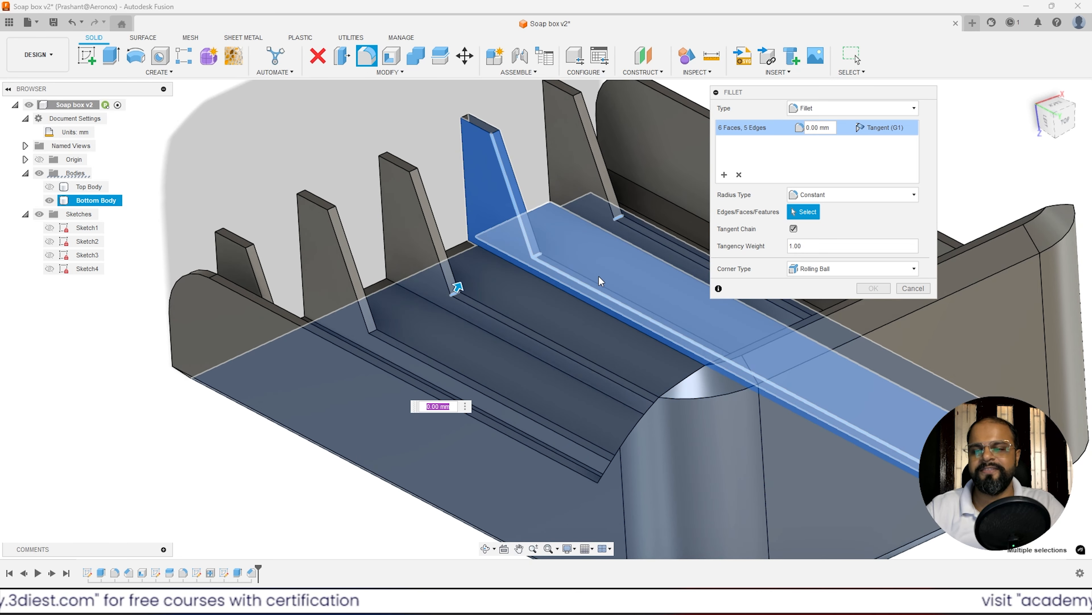
click(739, 175)
Select the short edge at the foot of each of the five sloped stops for the fillet.
scroll(671, 211, up, 5)
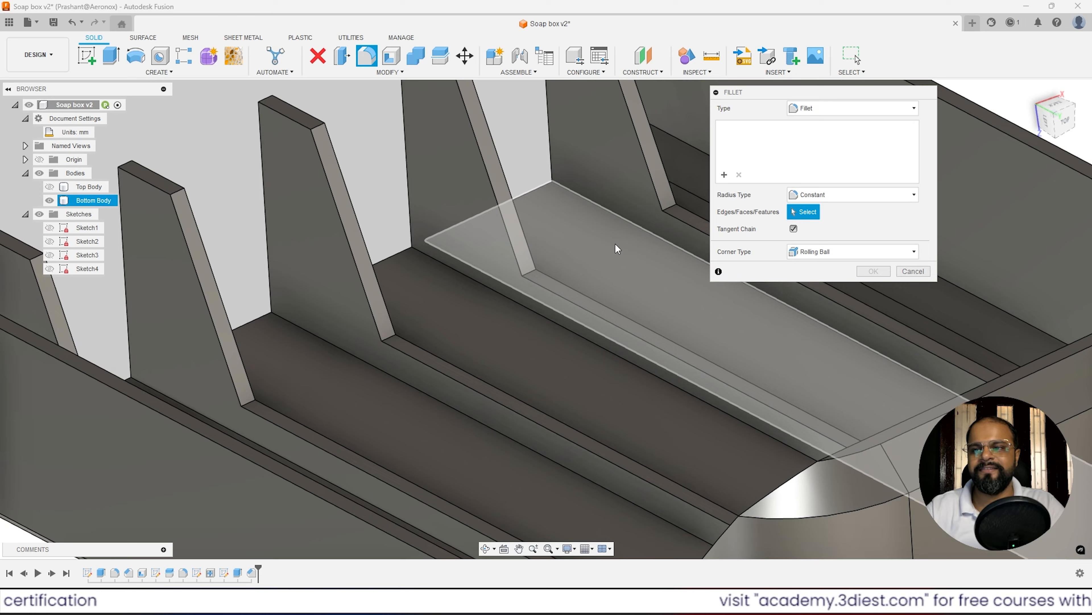
click(670, 211)
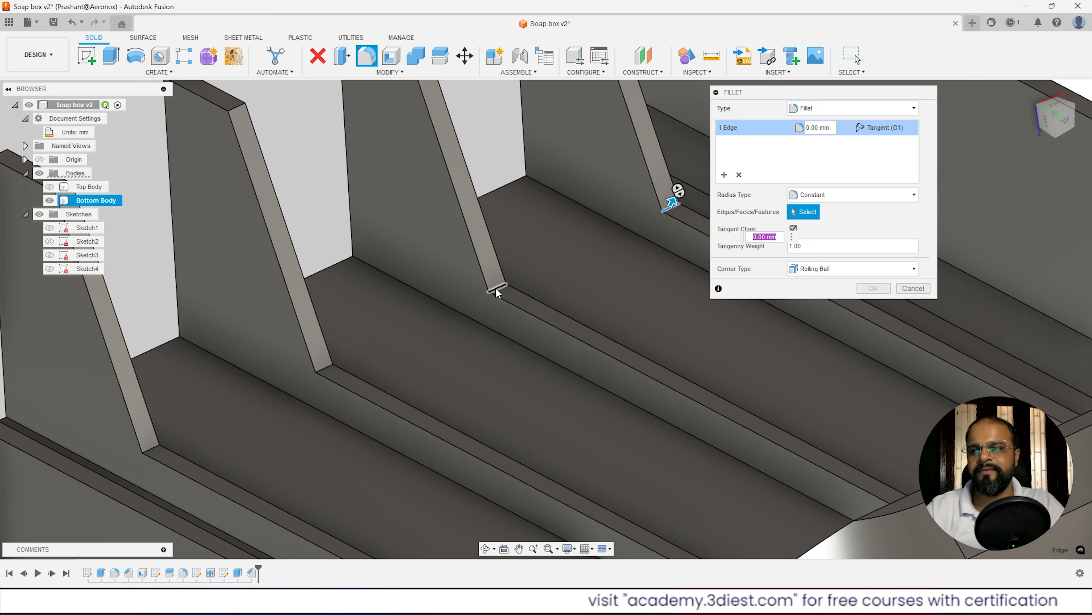
click(496, 288)
click(318, 373)
scroll(413, 308, down, 3)
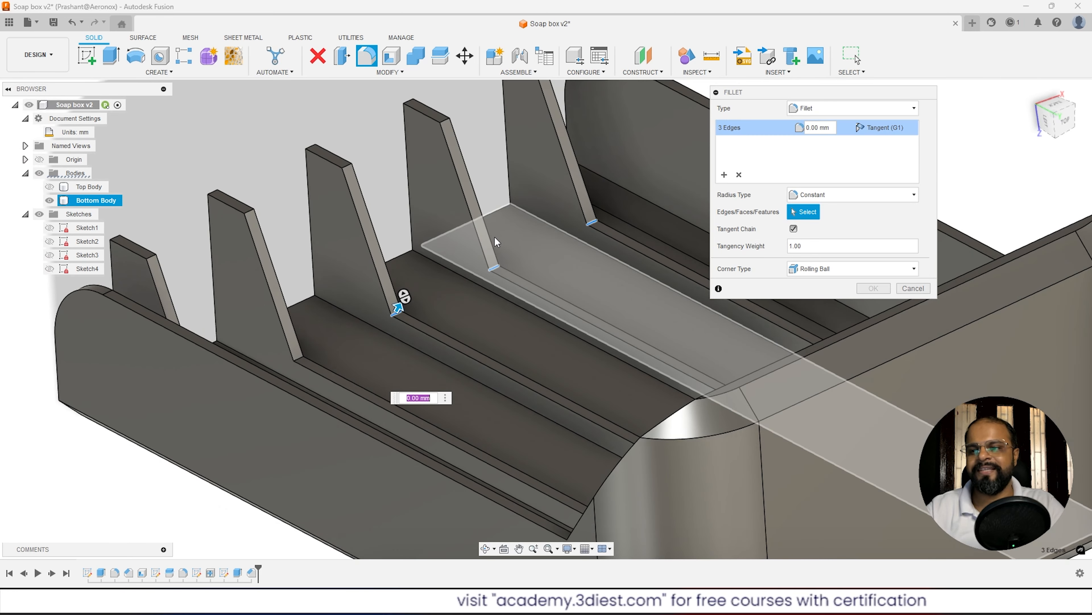
shift+middle_drag(430, 314, 403, 307)
scroll(405, 302, up, 5)
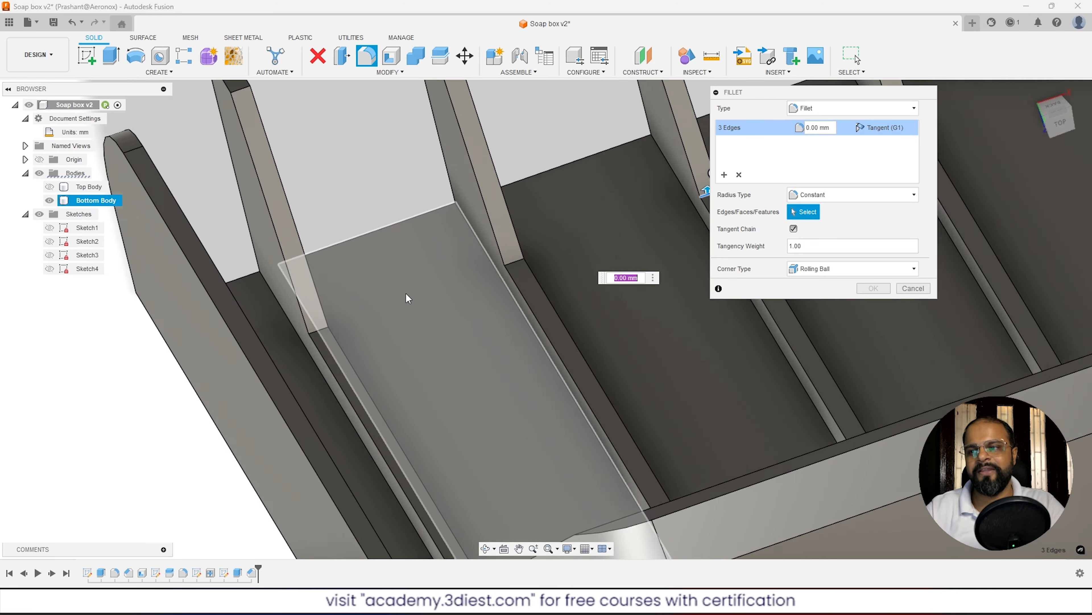
click(538, 254)
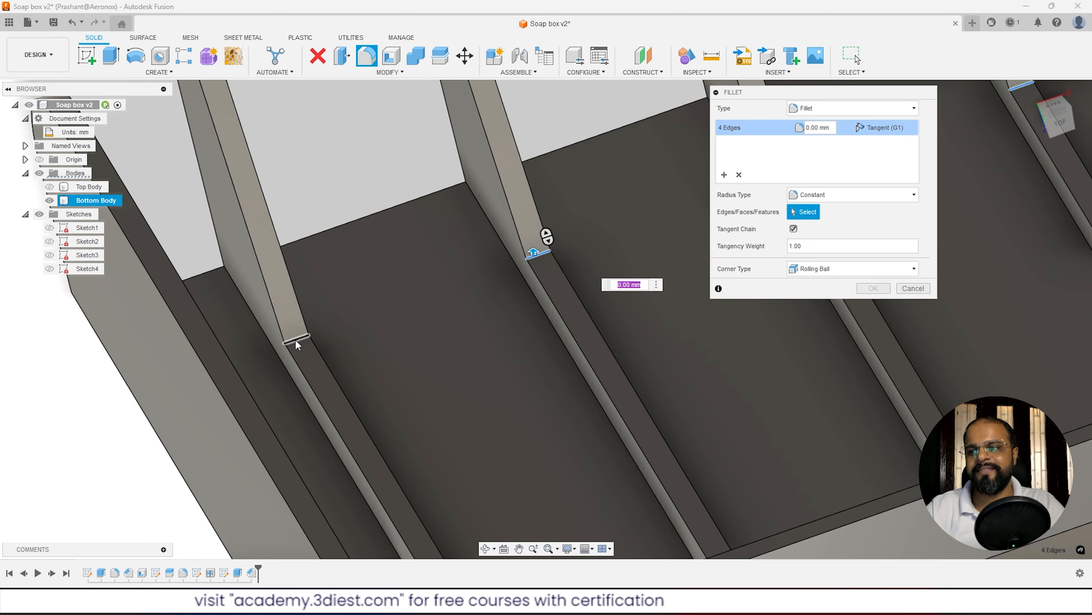
click(297, 337)
scroll(321, 323, down, 5)
shift+middle_drag(322, 323, 375, 324)
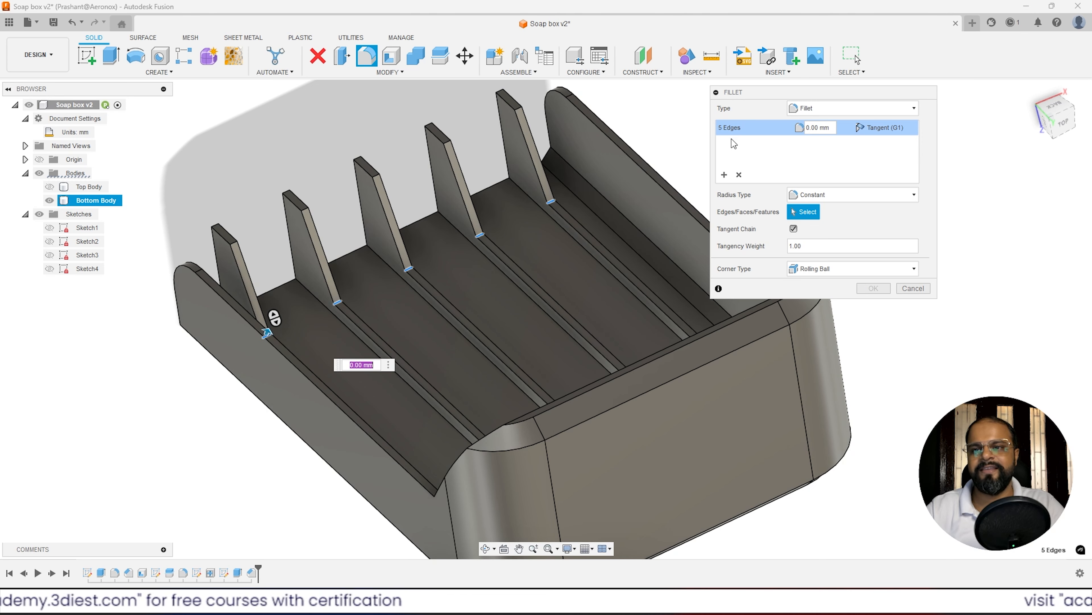
Set the fillet radius on the five selected edges to 5 mm and complete the fillet.
click(804, 126)
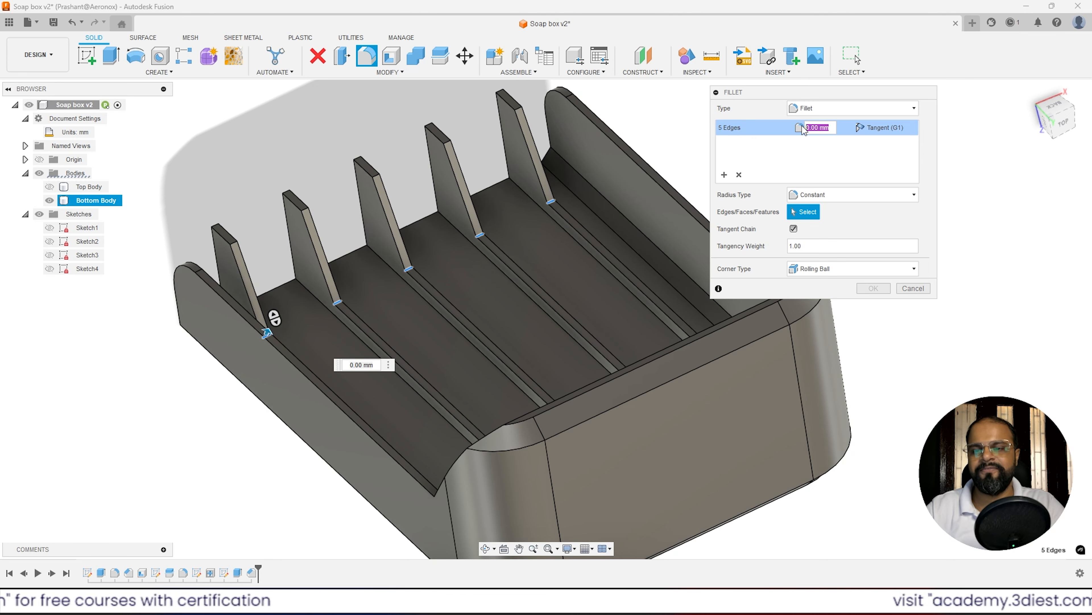
text(5)
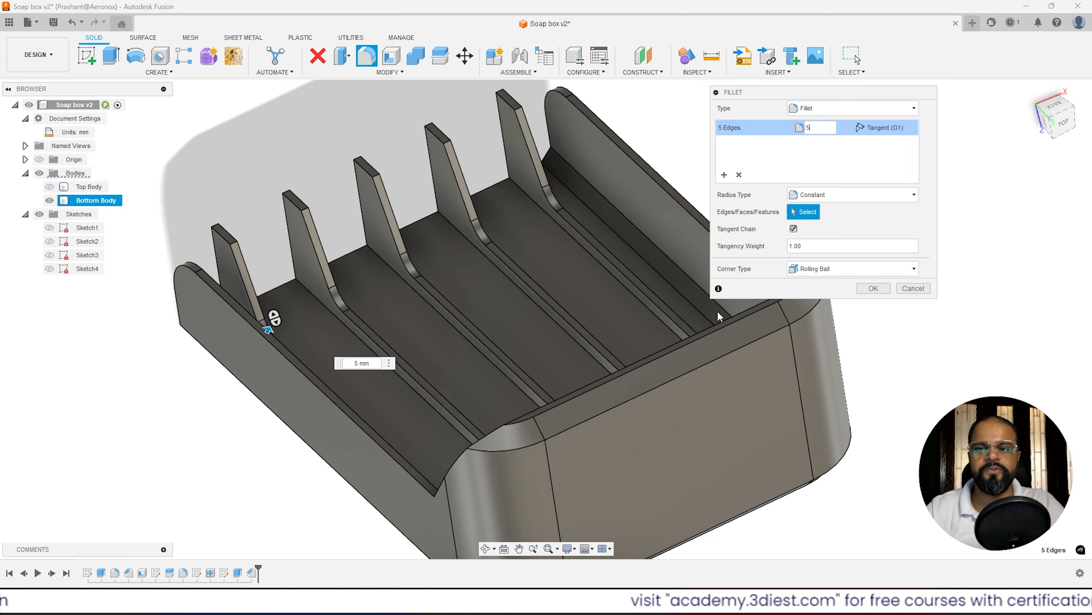
key(Return)
Examine the bottom body with its filleted rib stops from the open end.
shift+middle_drag(849, 293, 383, 385)
scroll(421, 370, down, 2)
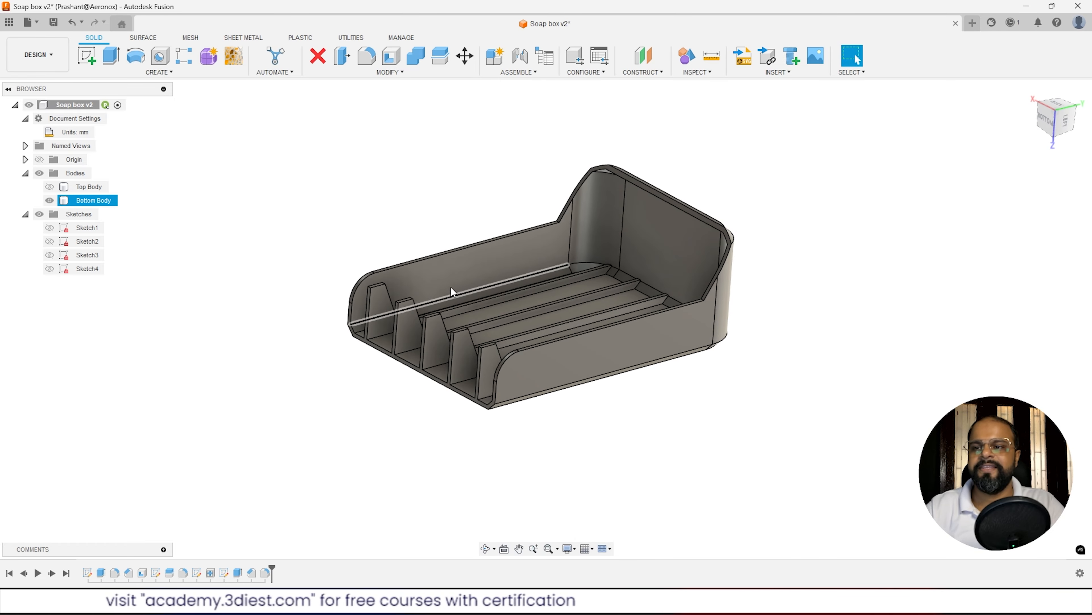
scroll(451, 293, up, 2)
shift+middle_drag(426, 347, 427, 342)
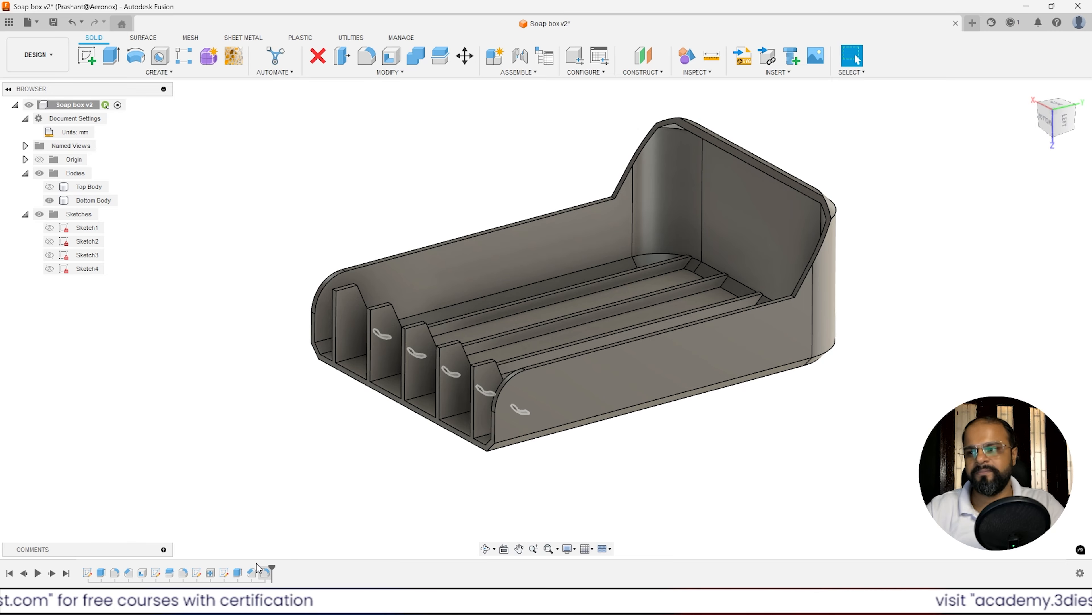
click(94, 200)
shift+middle_drag(568, 361, 541, 385)
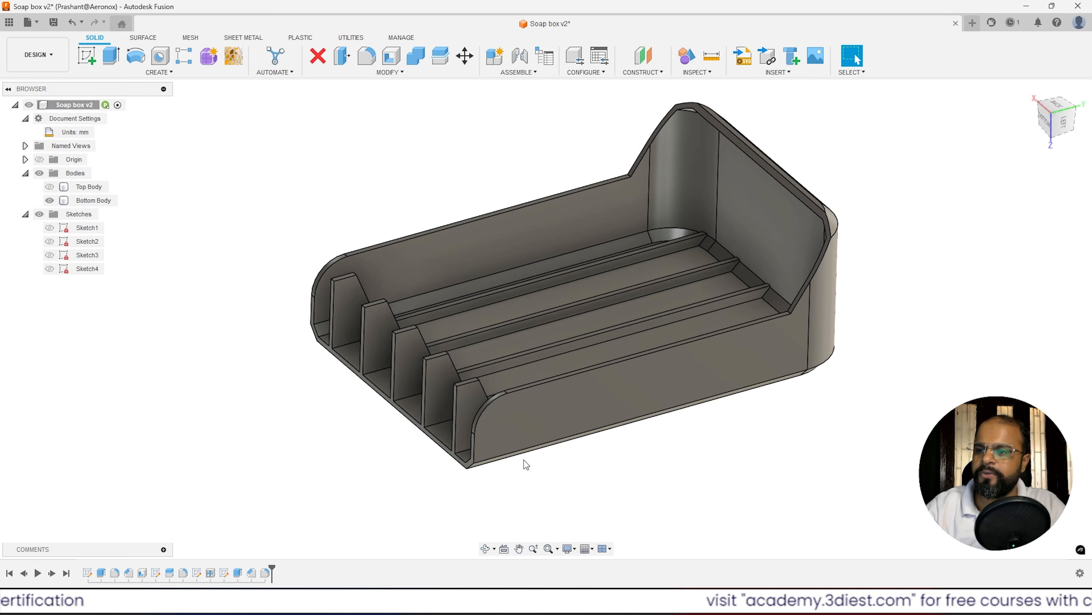
scroll(501, 462, down, 3)
scroll(692, 430, up, 2)
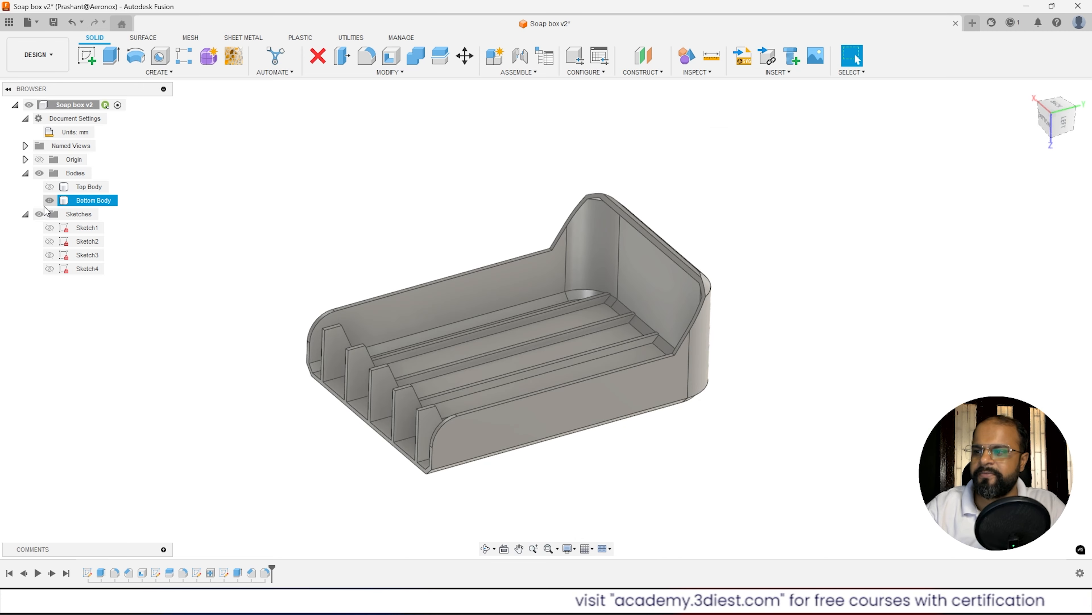
Show only the Top Body and start a sketch on its flat inner face.
click(50, 187)
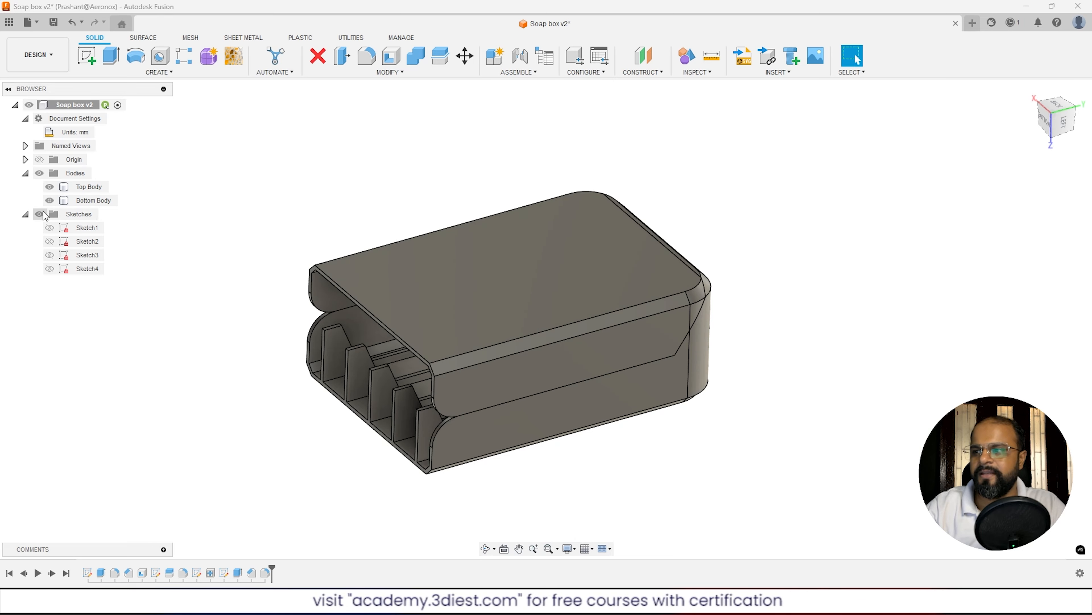
click(50, 201)
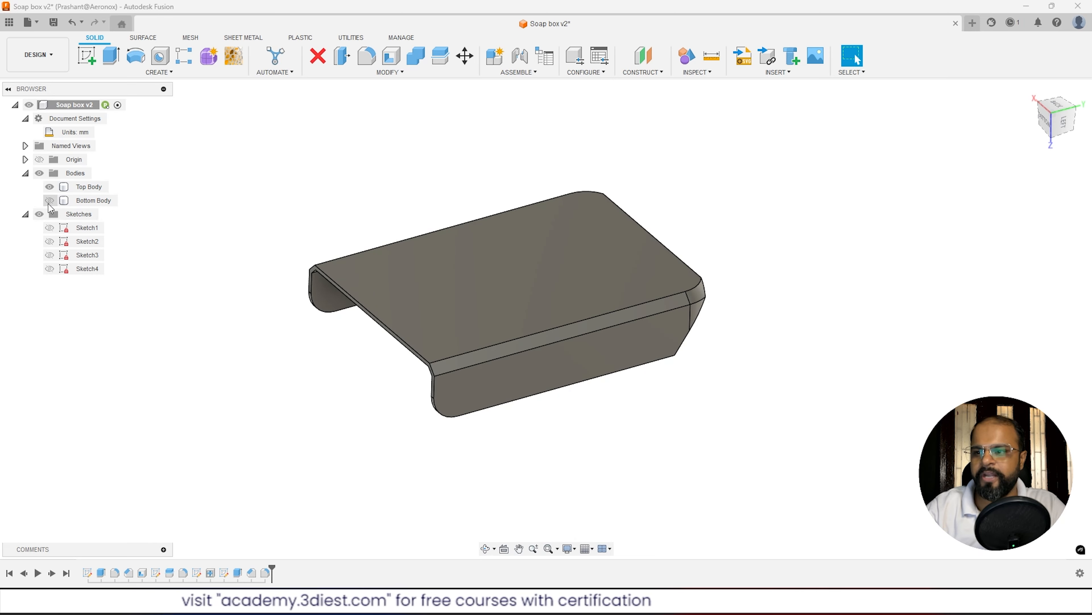
shift+middle_drag(454, 455, 400, 382)
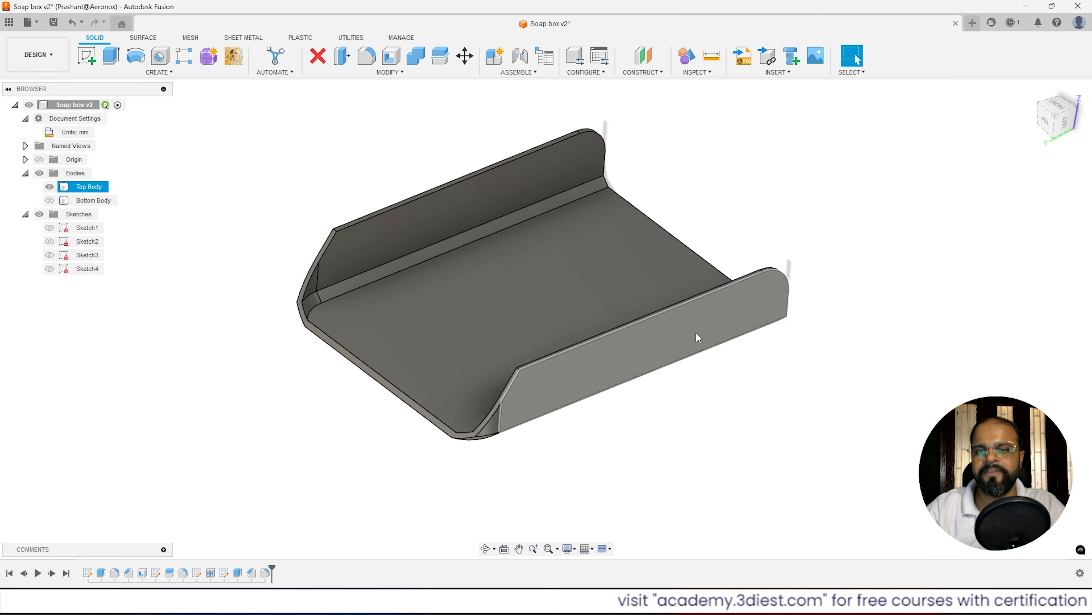
click(85, 62)
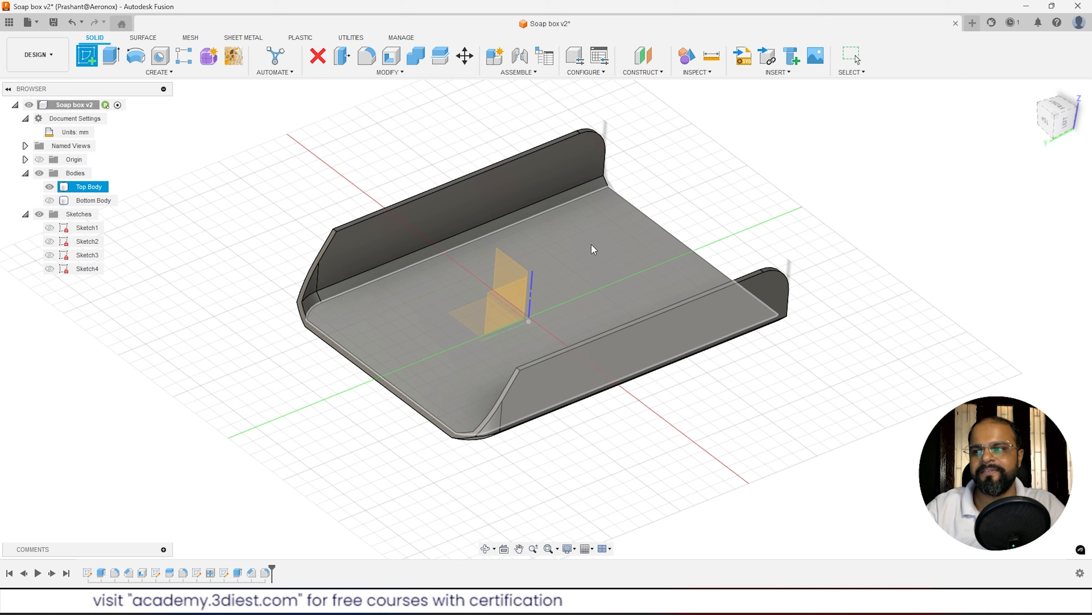
click(608, 226)
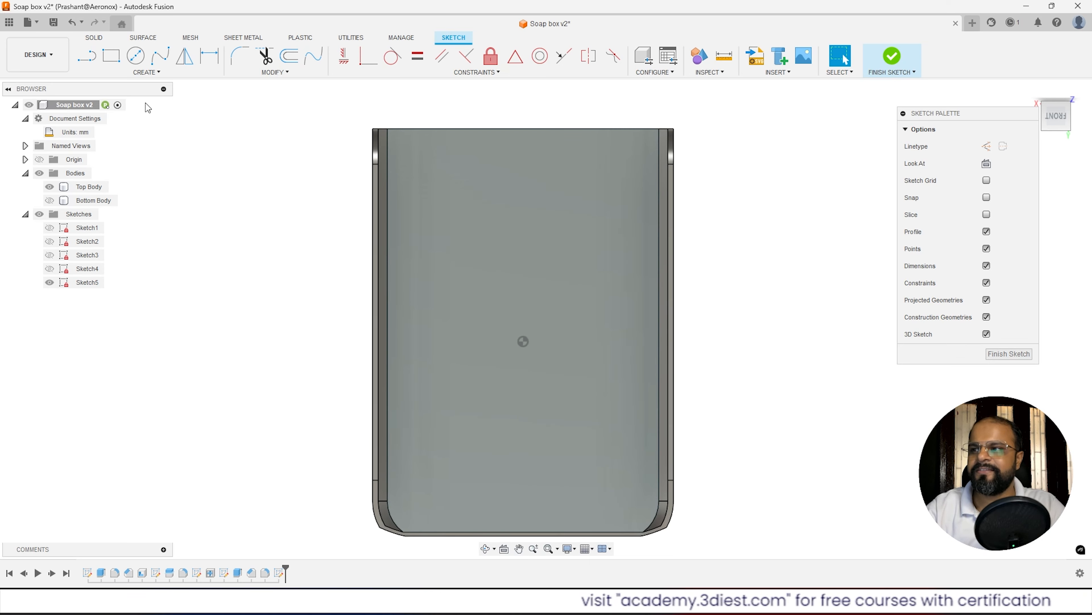
Draw two parallel lengthwise lines, about 120 mm long, on one half of the face, from its open-end edge past the opposite edge.
click(91, 59)
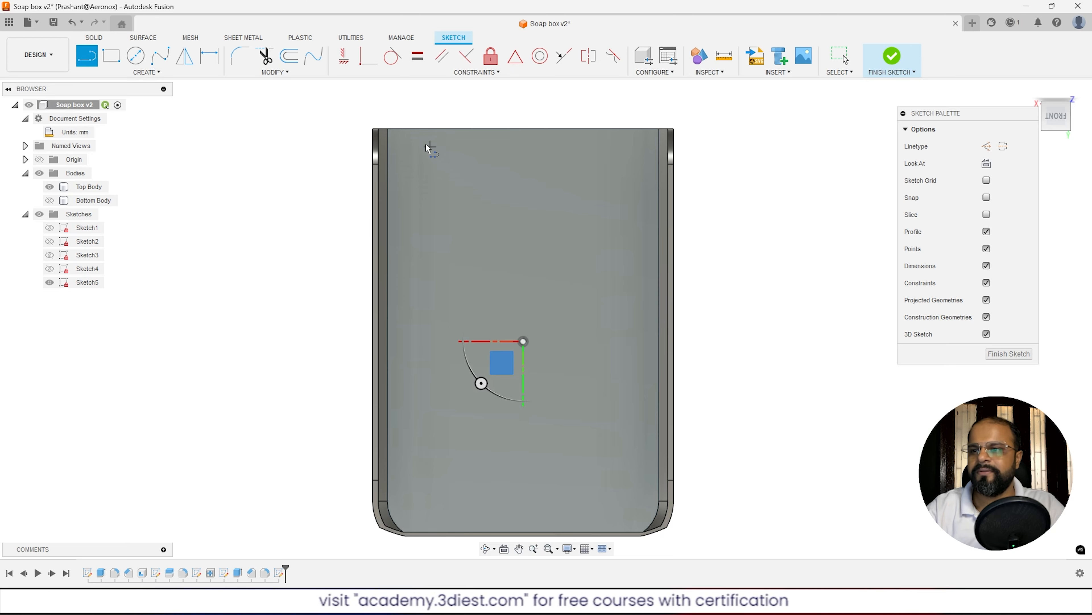
click(422, 129)
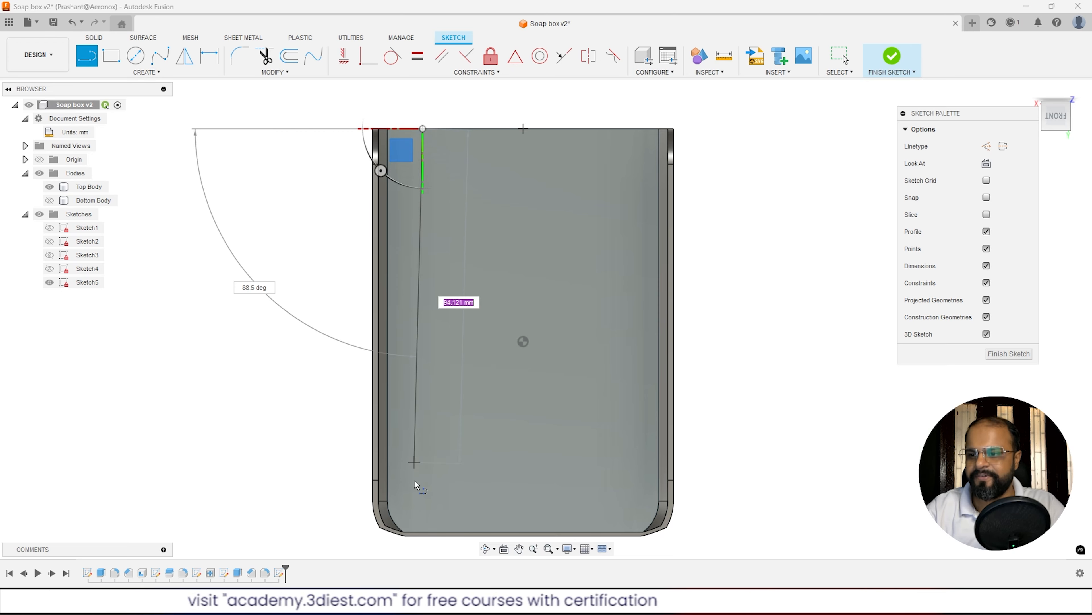
click(422, 556)
key(Escape)
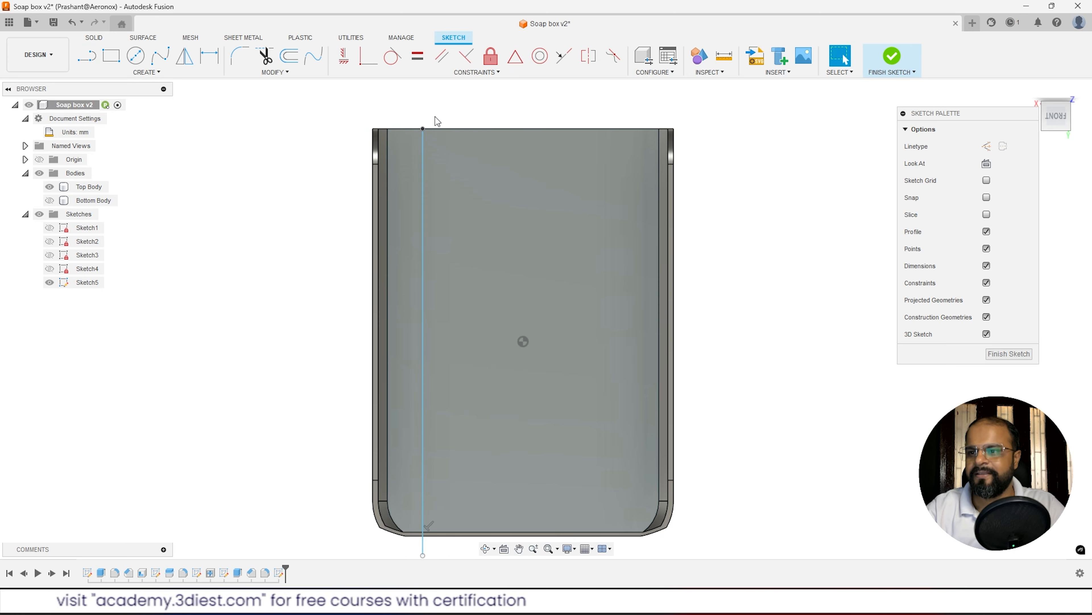
click(475, 129)
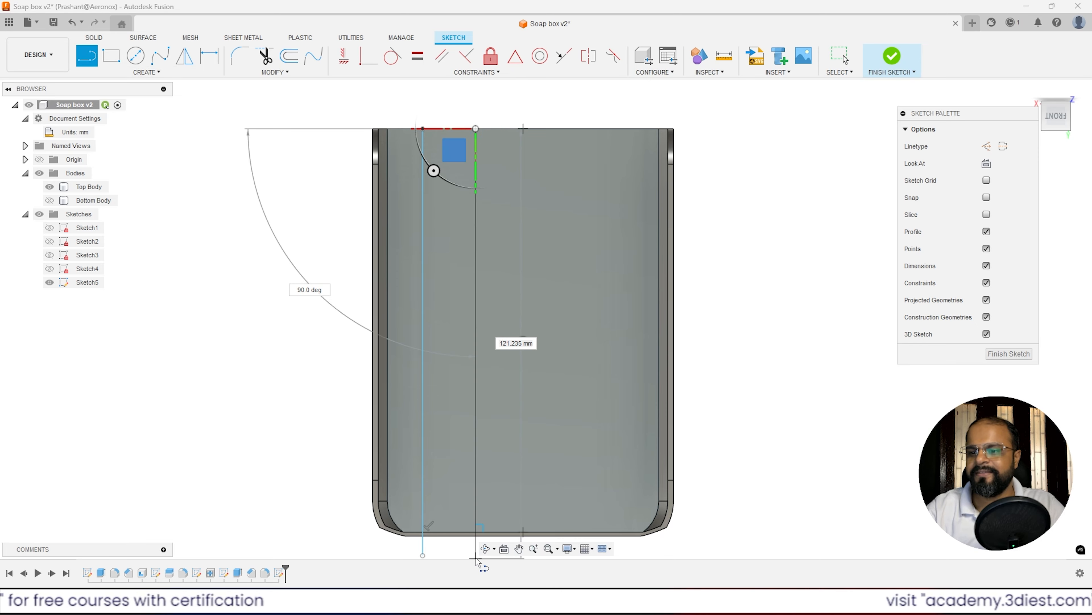
scroll(483, 285, down, 3)
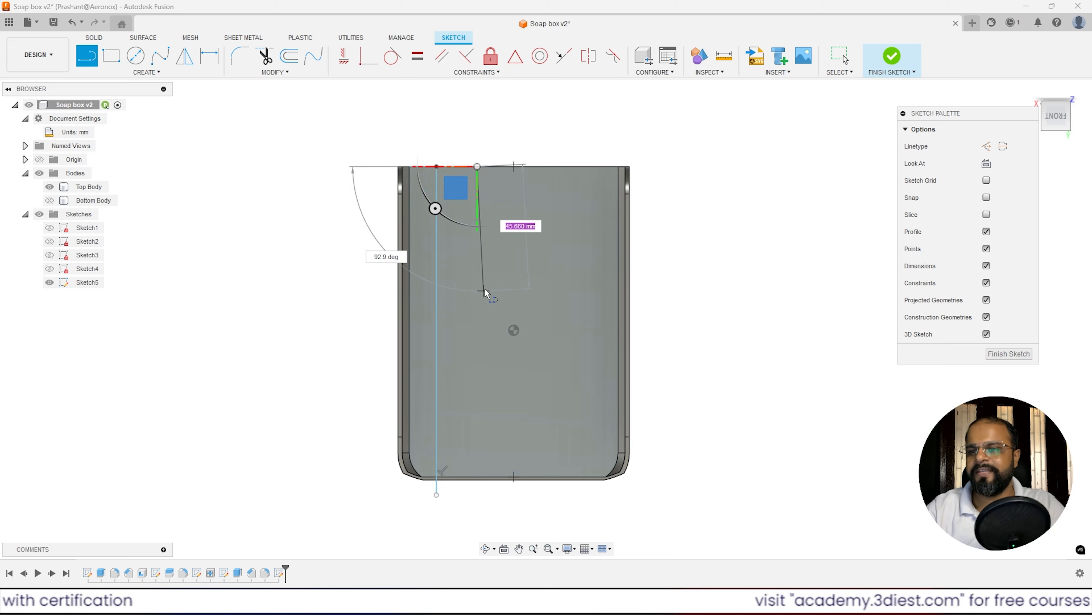
scroll(479, 482, up, 2)
click(479, 460)
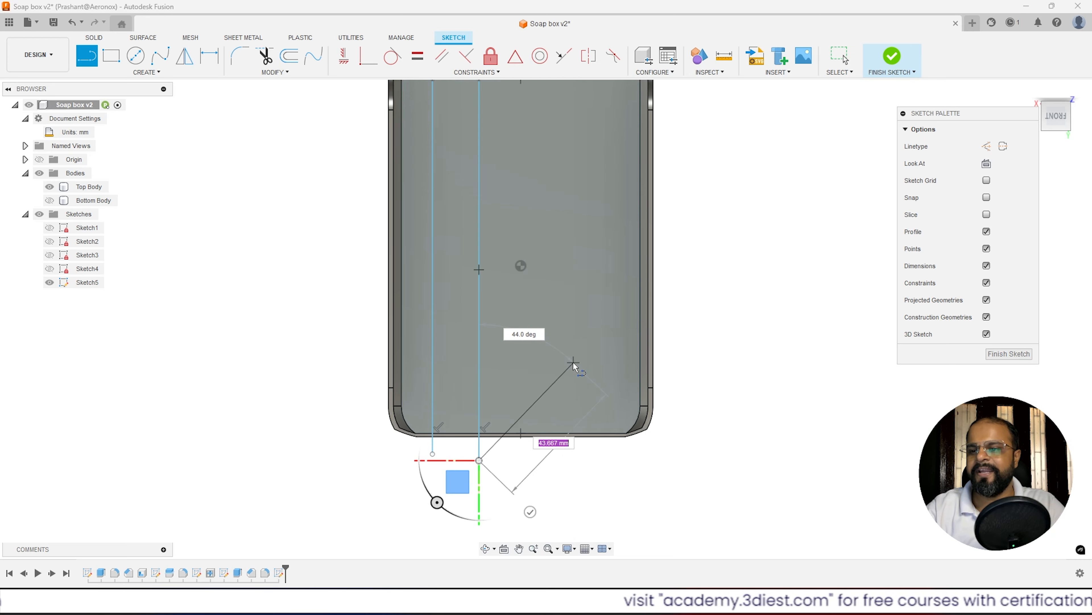
key(Escape)
scroll(515, 427, down, 3)
scroll(586, 253, up, 3)
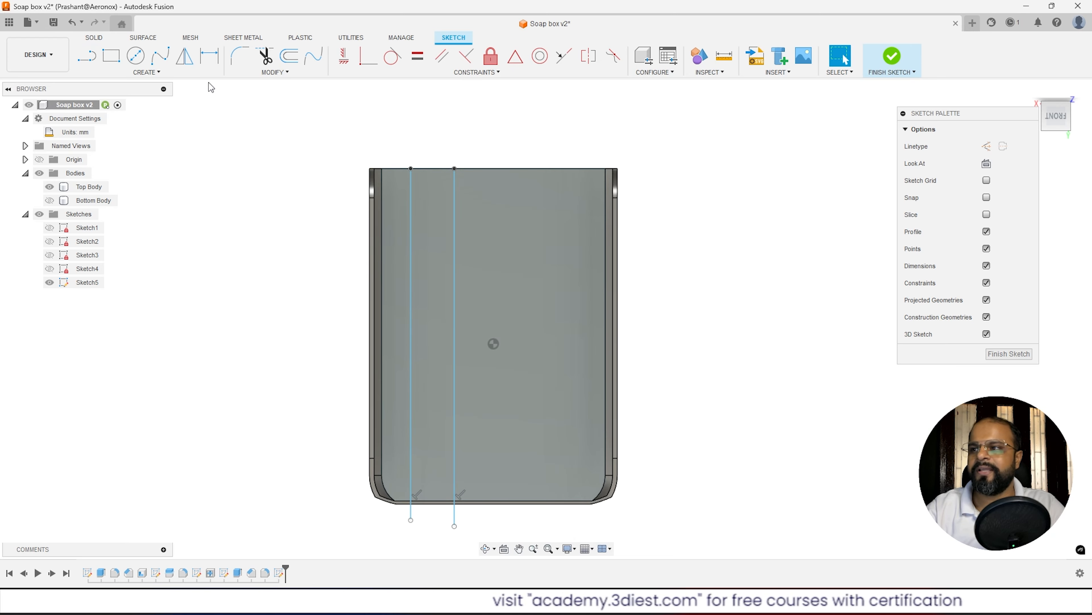
Draw two more lengthwise lines, about 122 mm long, on the other half of the face, starting at the open-end edge.
click(92, 60)
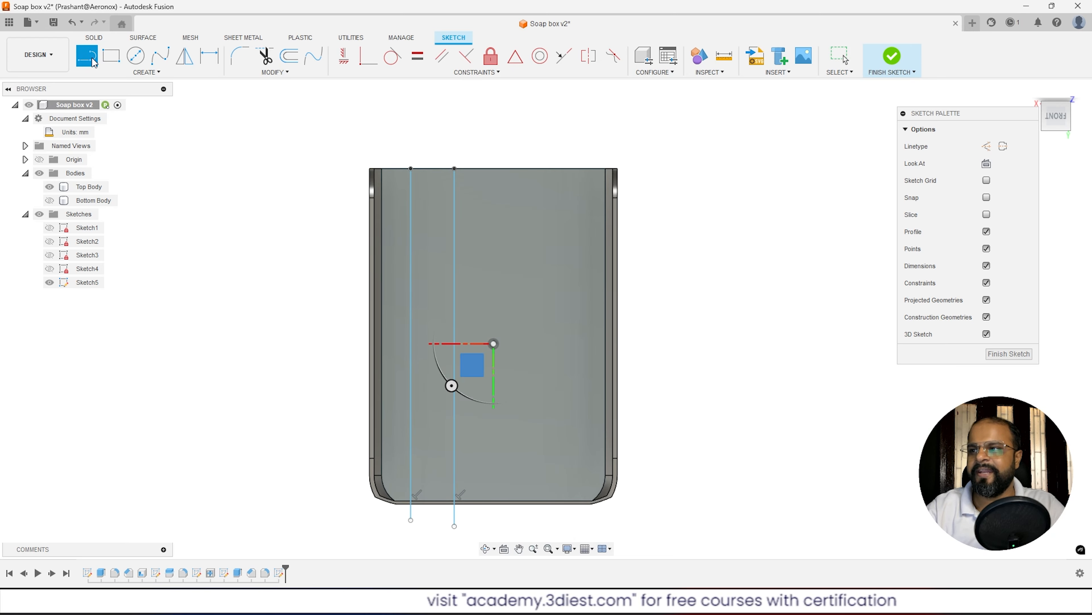
click(521, 168)
click(520, 525)
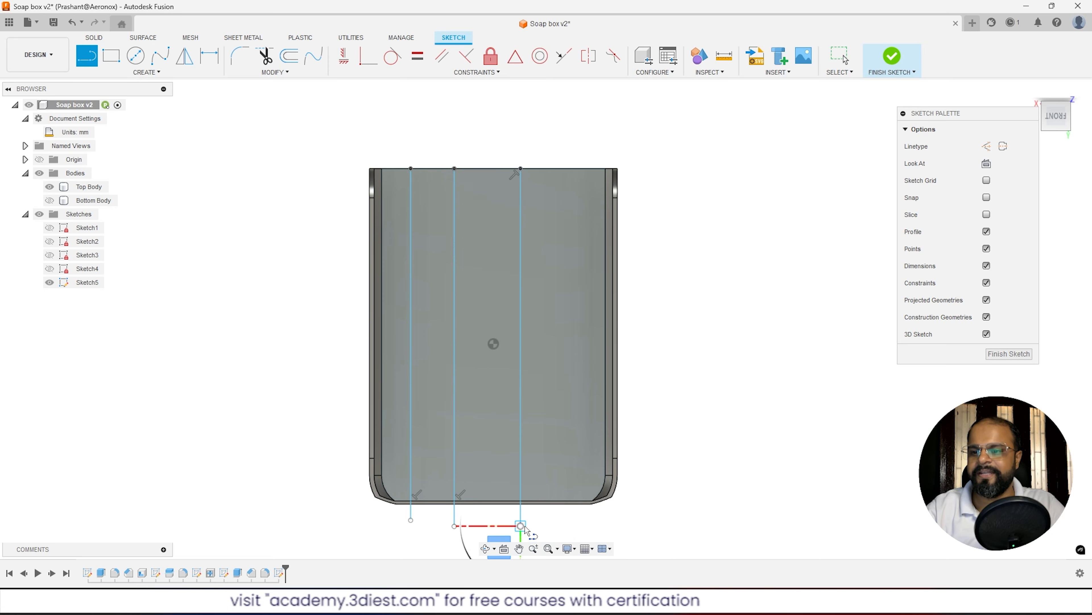
key(Escape)
click(87, 56)
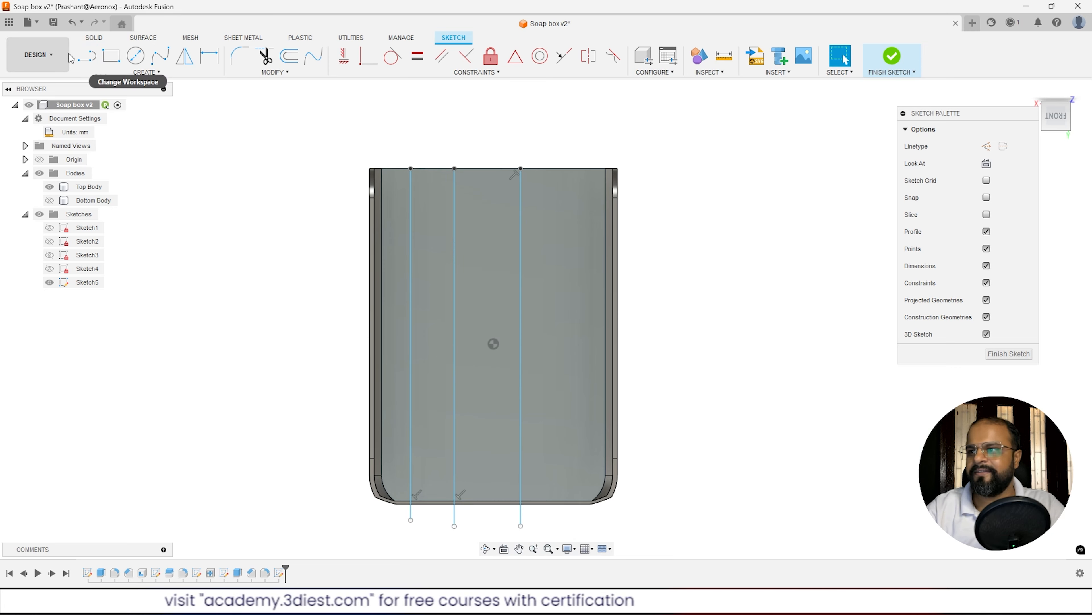
click(567, 168)
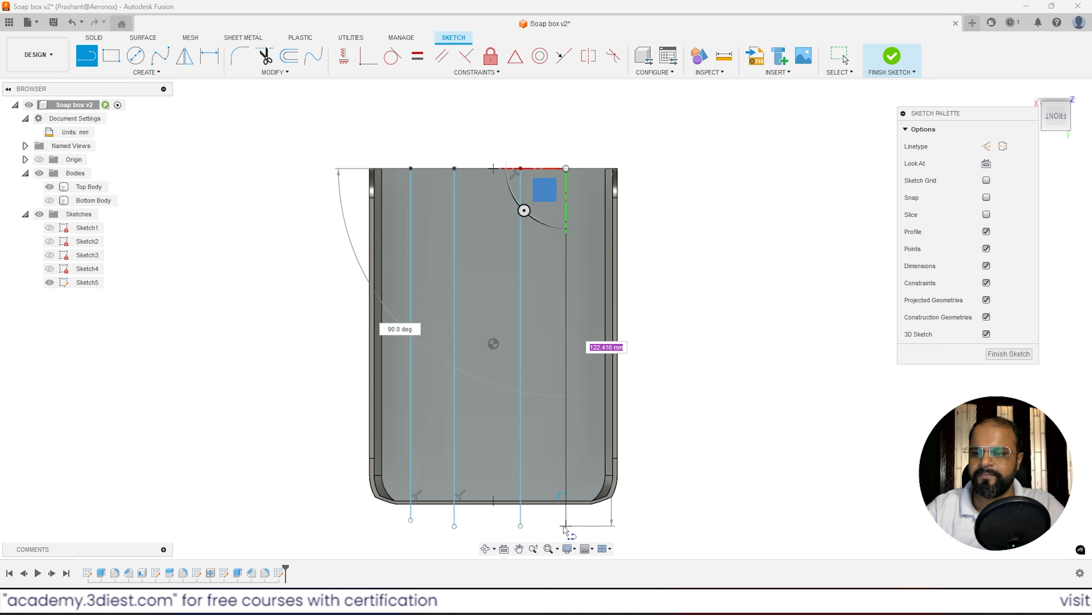
key(Escape)
Dimension the first lengthwise line 16 mm from the body's nearest outer side edge.
scroll(496, 295, up, 2)
scroll(477, 172, up, 2)
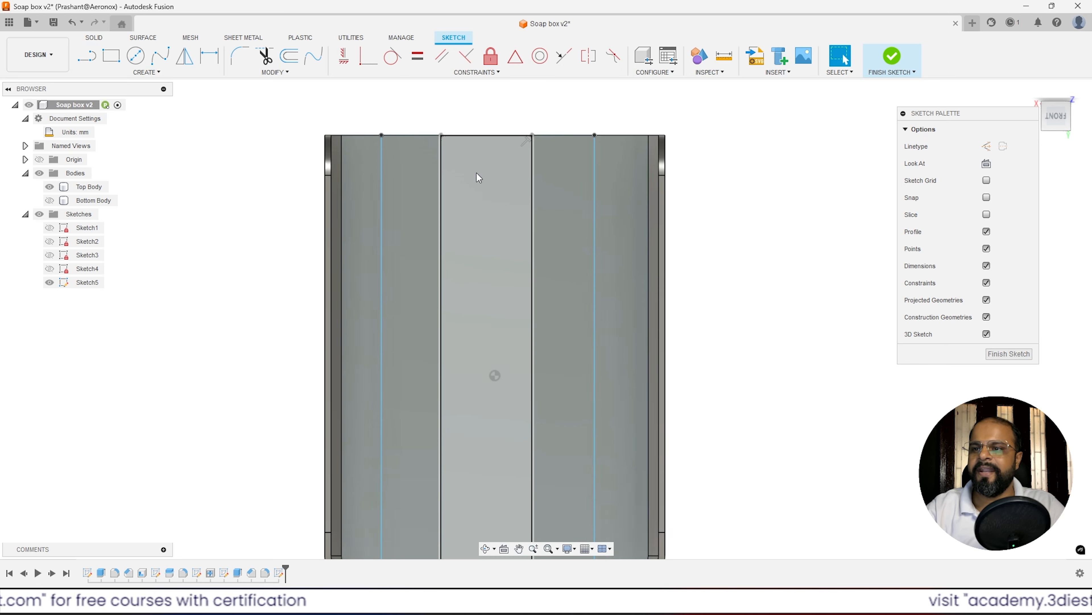
scroll(509, 139, down, 4)
scroll(510, 138, up, 2)
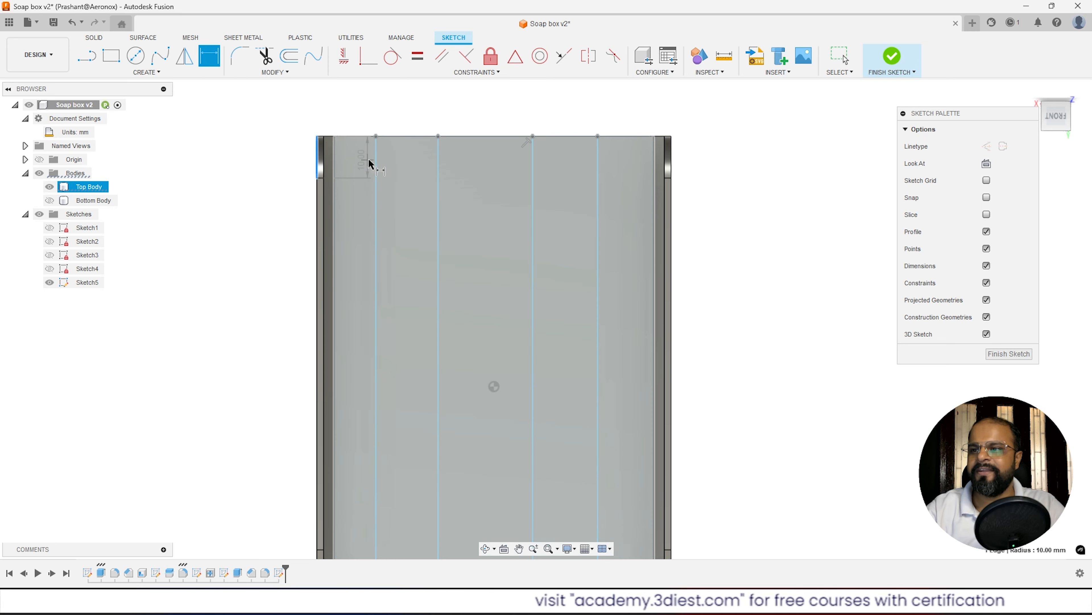
click(374, 166)
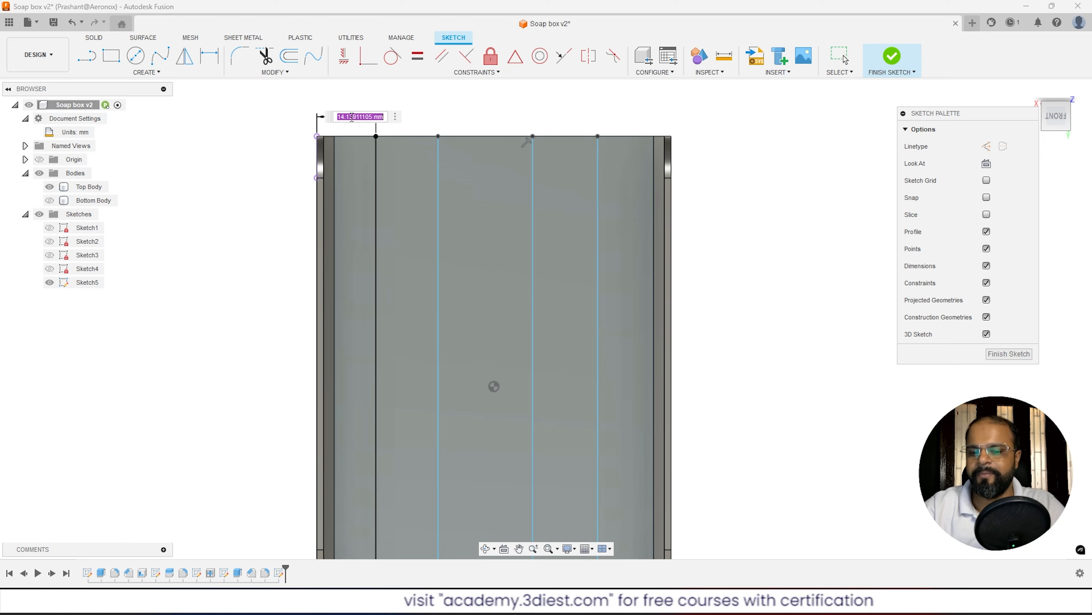
key(Return)
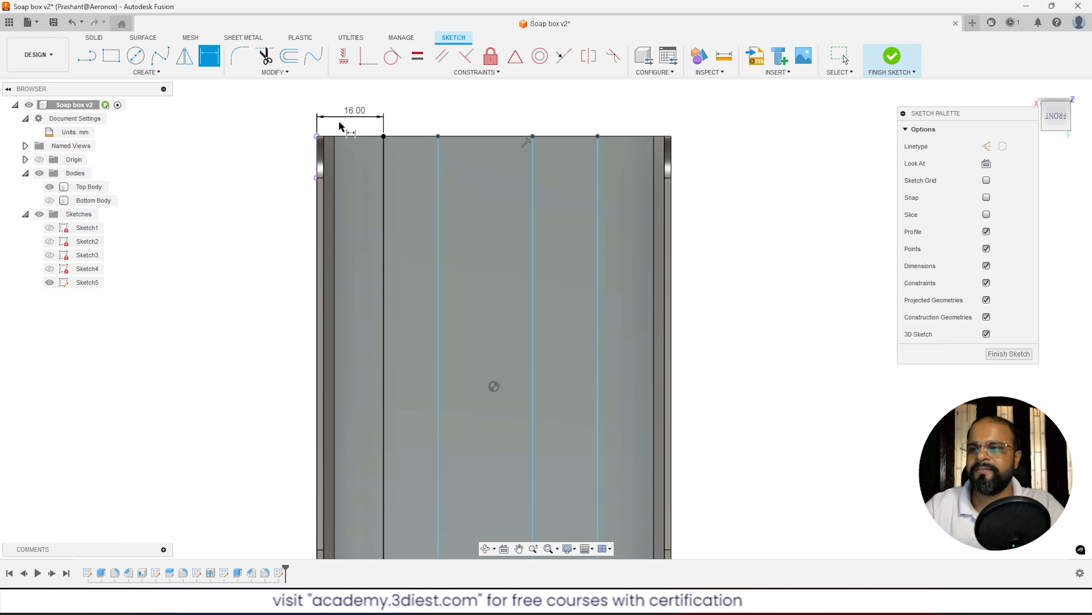
Dimension the second lengthwise line 16 mm from the first line.
click(208, 56)
click(382, 185)
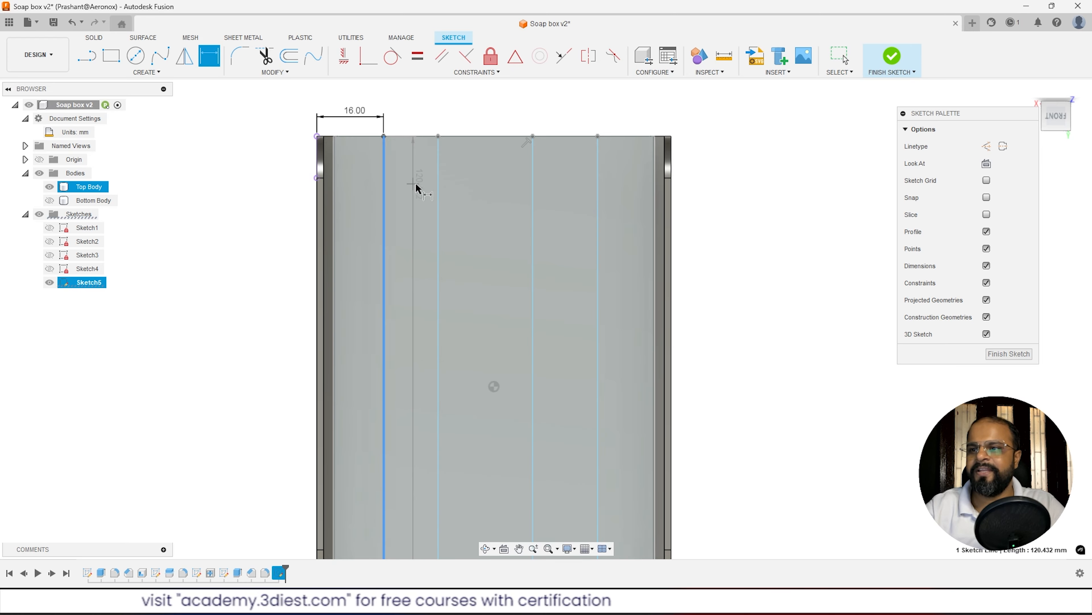
click(439, 200)
click(421, 115)
text(16)
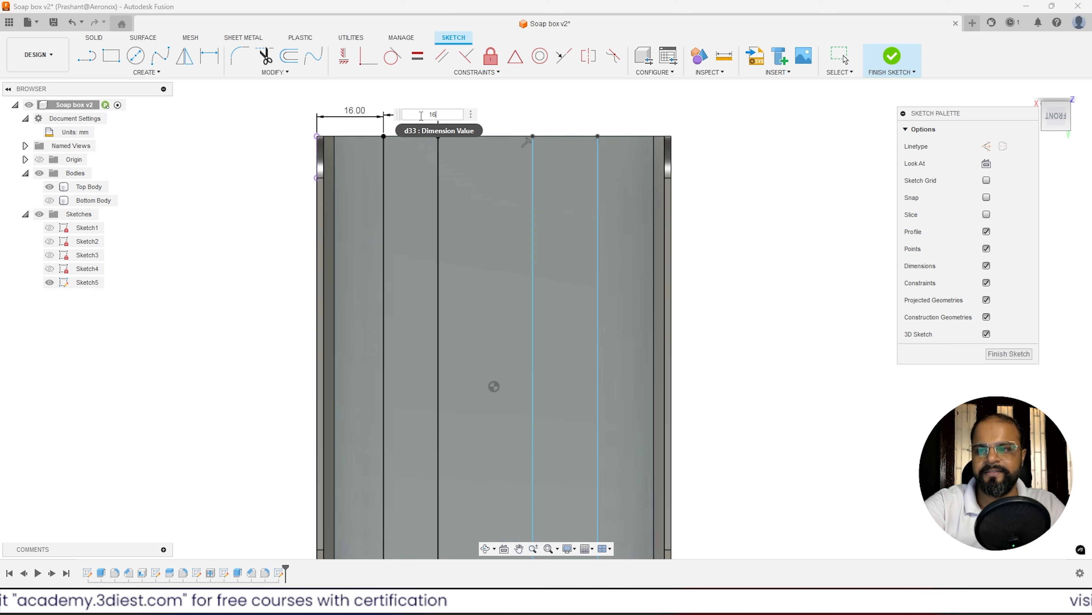
key(Return)
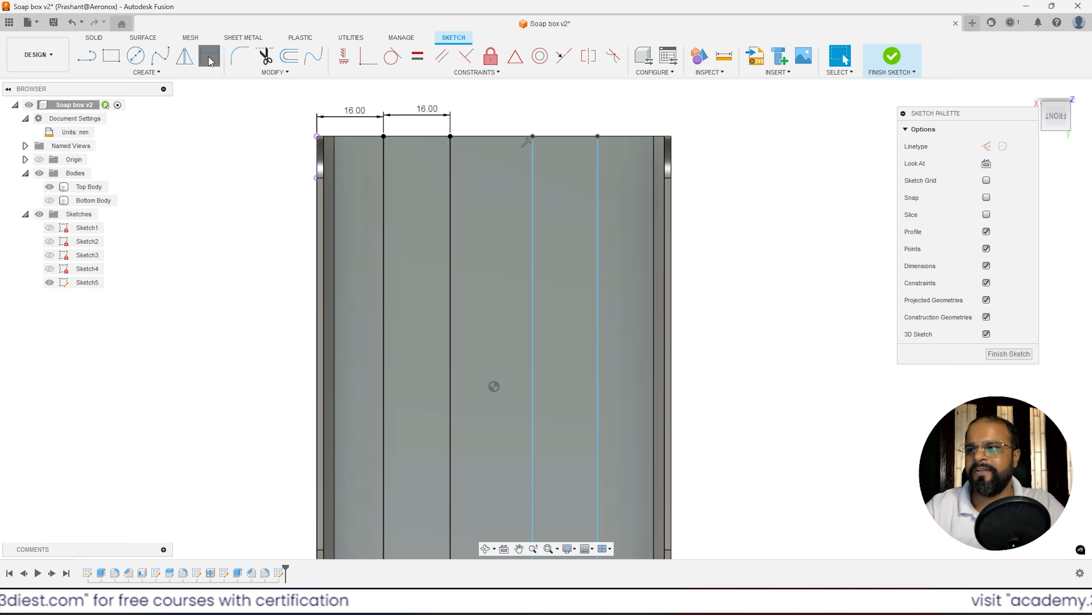
Dimension the fourth lengthwise line 16 mm from the body's outer edge on its side.
click(210, 60)
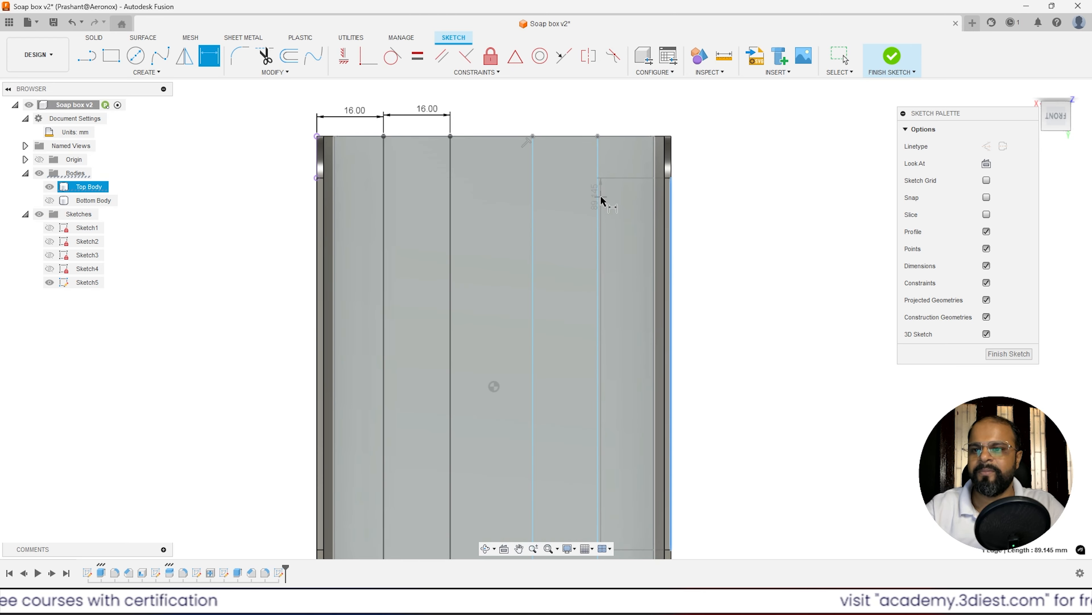
click(601, 200)
key(Escape)
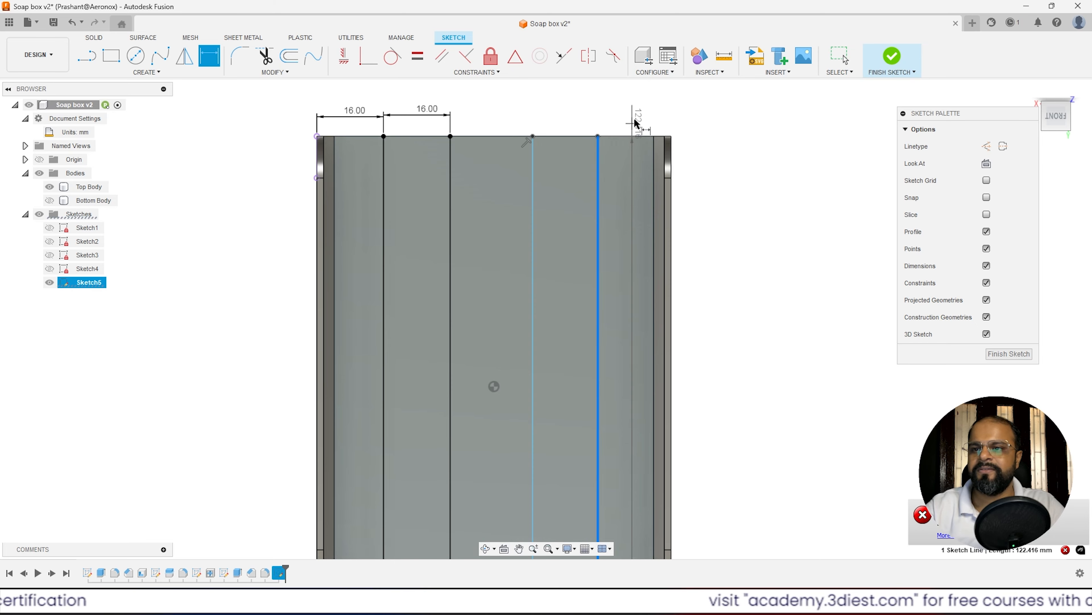
click(673, 194)
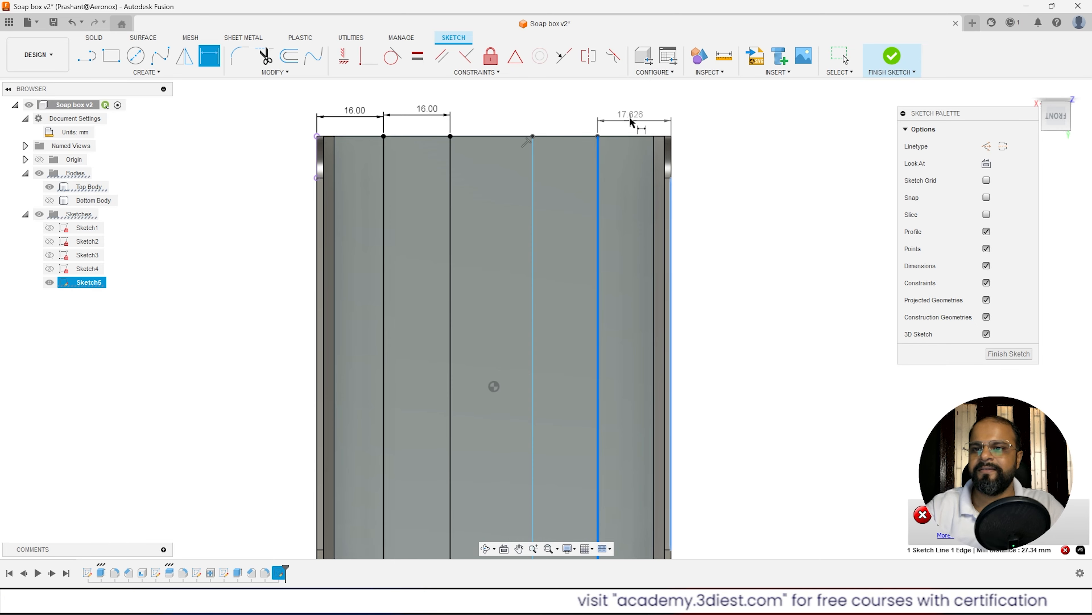
click(632, 115)
text(16)
key(Return)
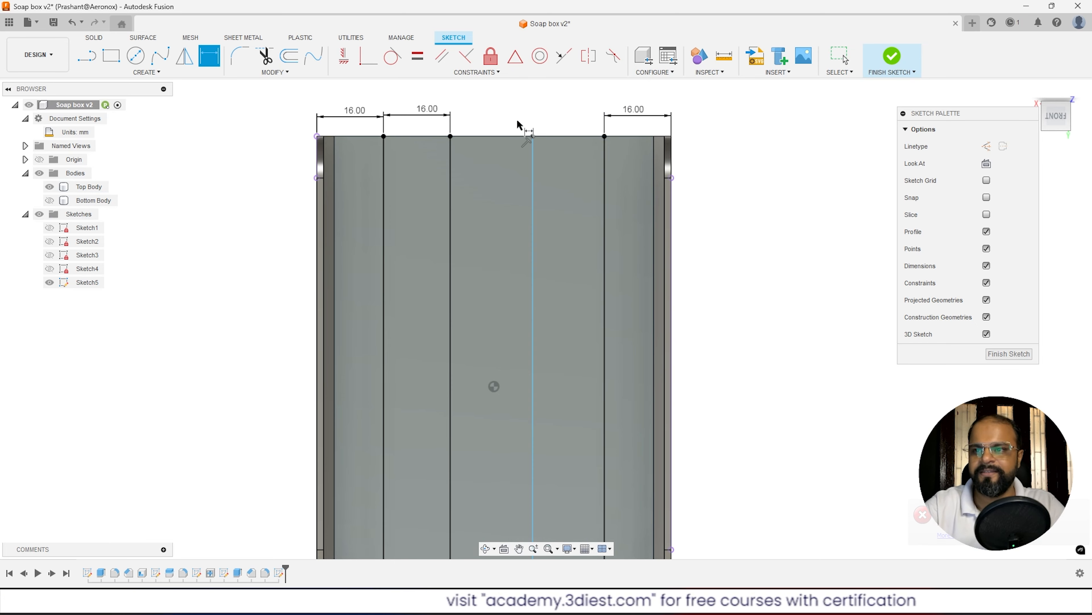
Dimension the third lengthwise line 16 mm from the fourth line.
click(534, 195)
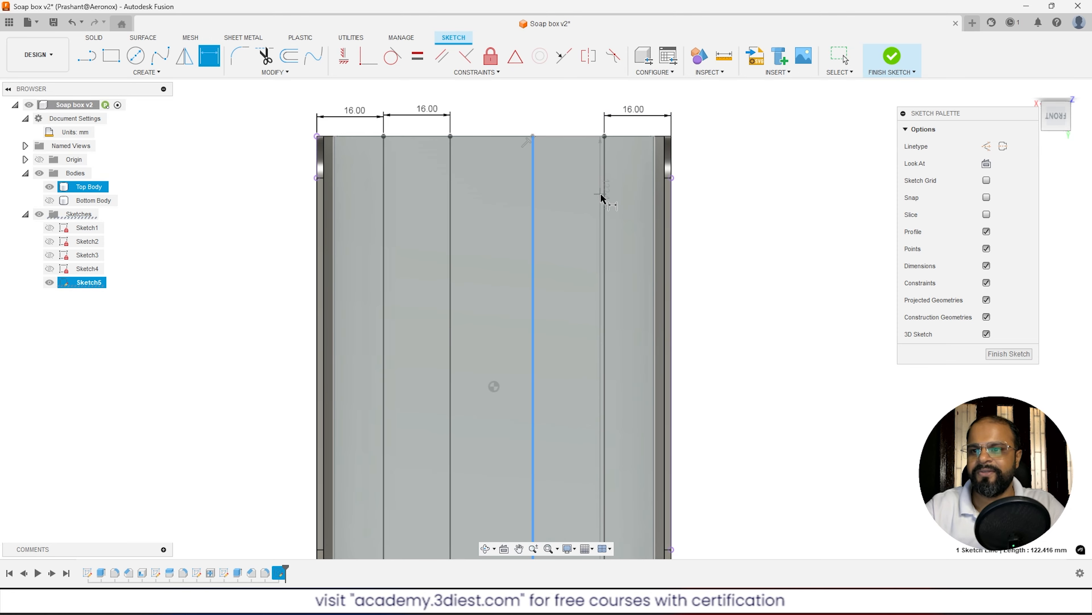
click(603, 199)
click(568, 113)
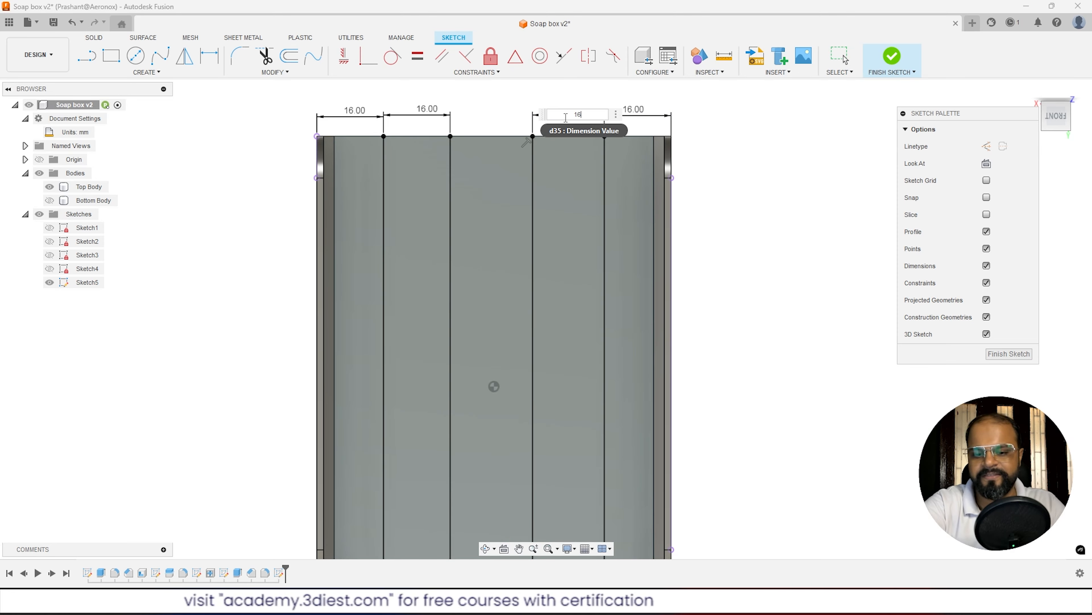
text(16)
key(Return)
Align the free endpoints of all four lengthwise lines with a Horizontal/Vertical constraint.
scroll(494, 159, down, 3)
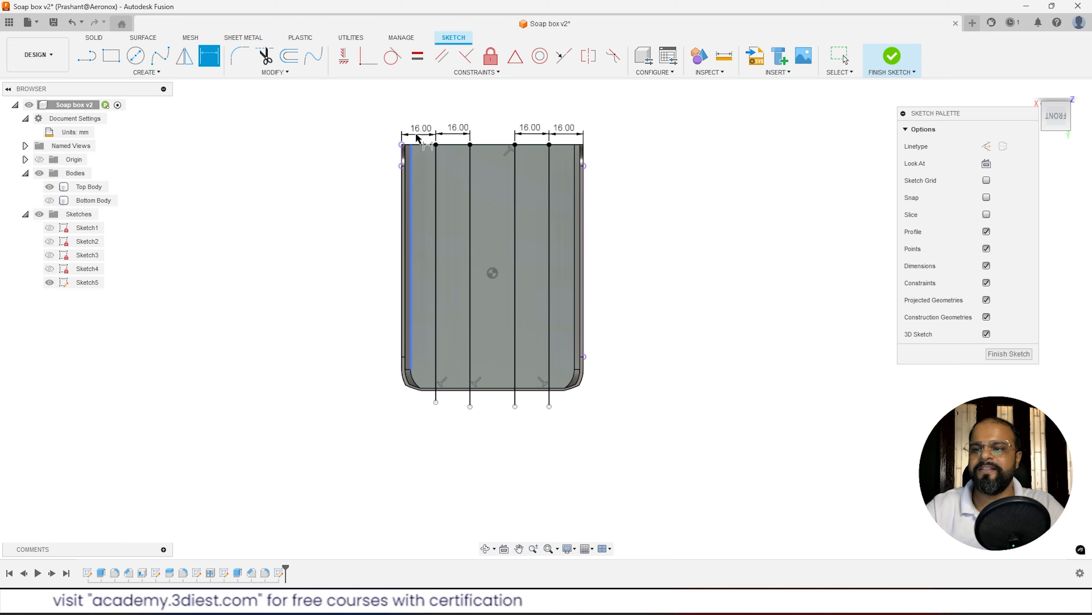
scroll(452, 200, up, 3)
scroll(502, 487, up, 5)
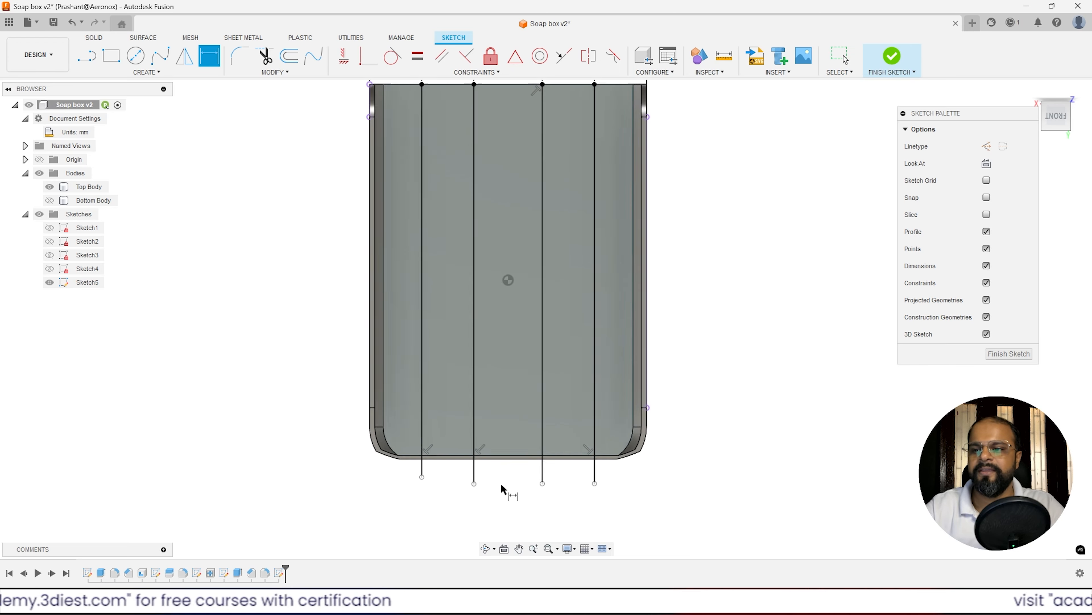
key(Escape)
drag(358, 463, 790, 539)
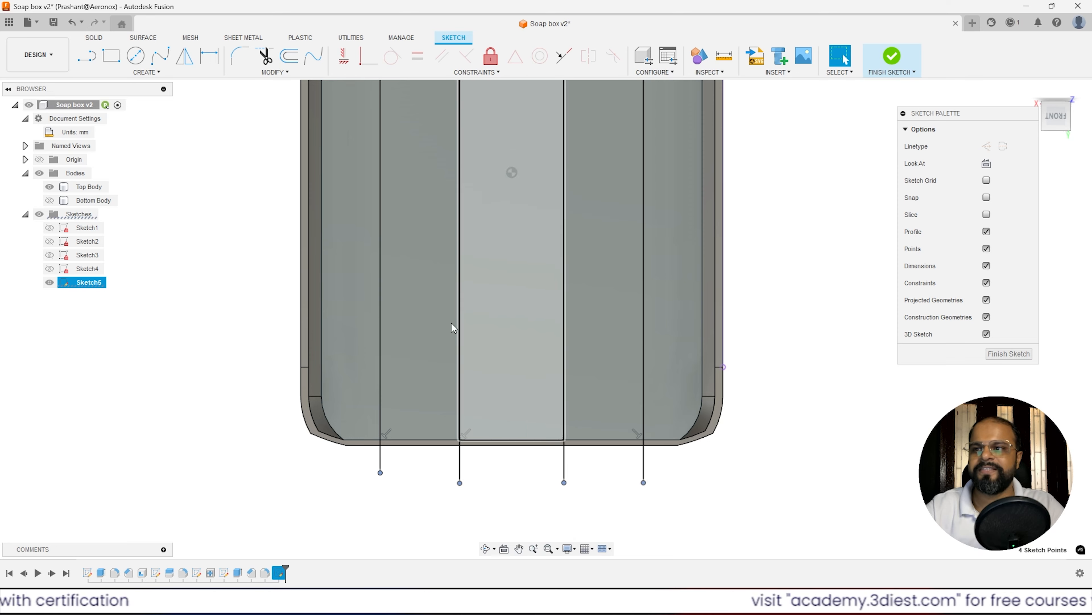
click(344, 59)
key(Escape)
Move the aligned line endpoints onto the inner face's edge at the closed end of the body.
scroll(689, 473, up, 4)
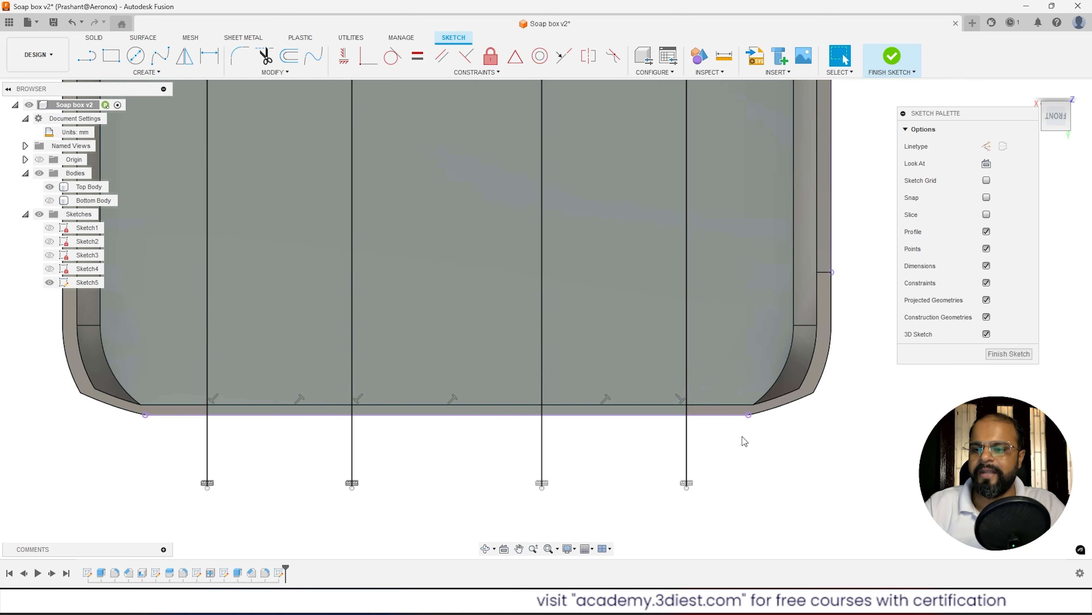
mouse_move(678, 492)
mouse_down()
mouse_move(680, 380)
mouse_move(681, 389)
mouse_up()
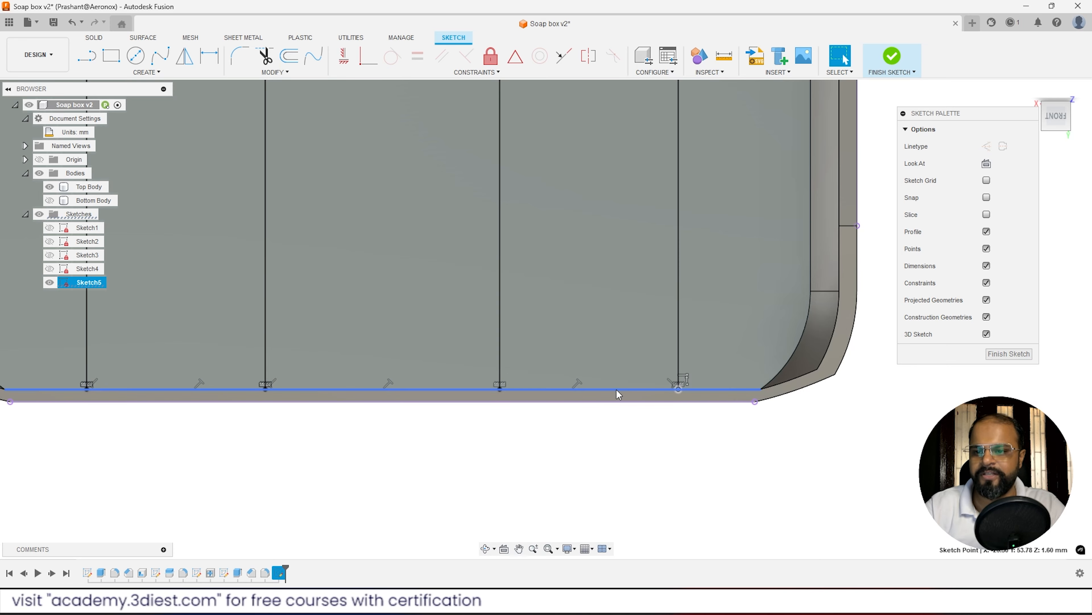
scroll(640, 392, down, 10)
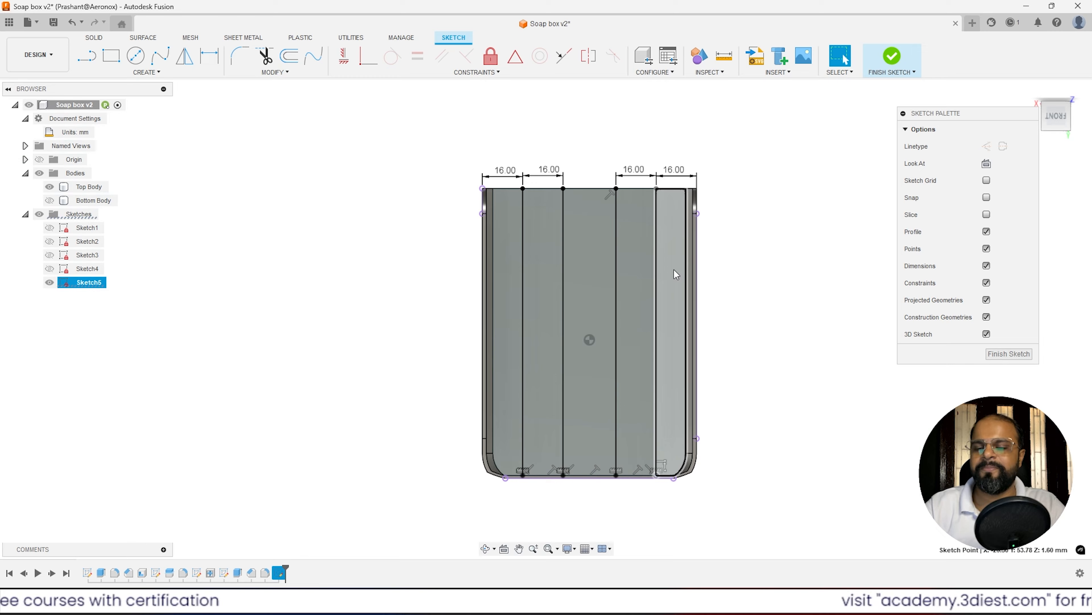
Finish the sketch containing the four lengthwise lines on the Top Body's inner face.
click(889, 56)
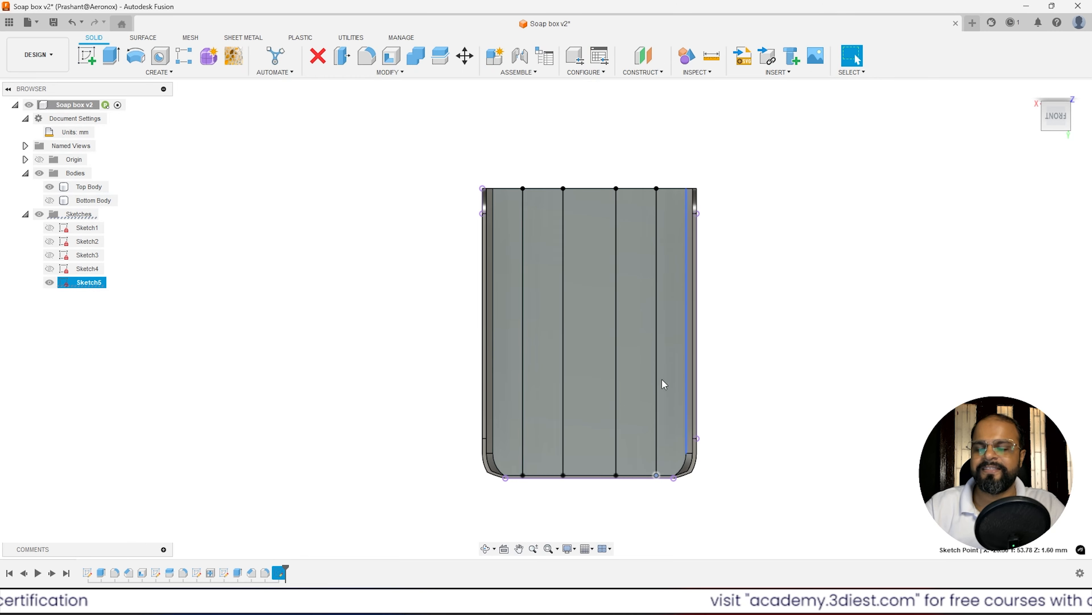
shift+middle_drag(579, 492, 568, 404)
scroll(650, 400, up, 2)
click(795, 373)
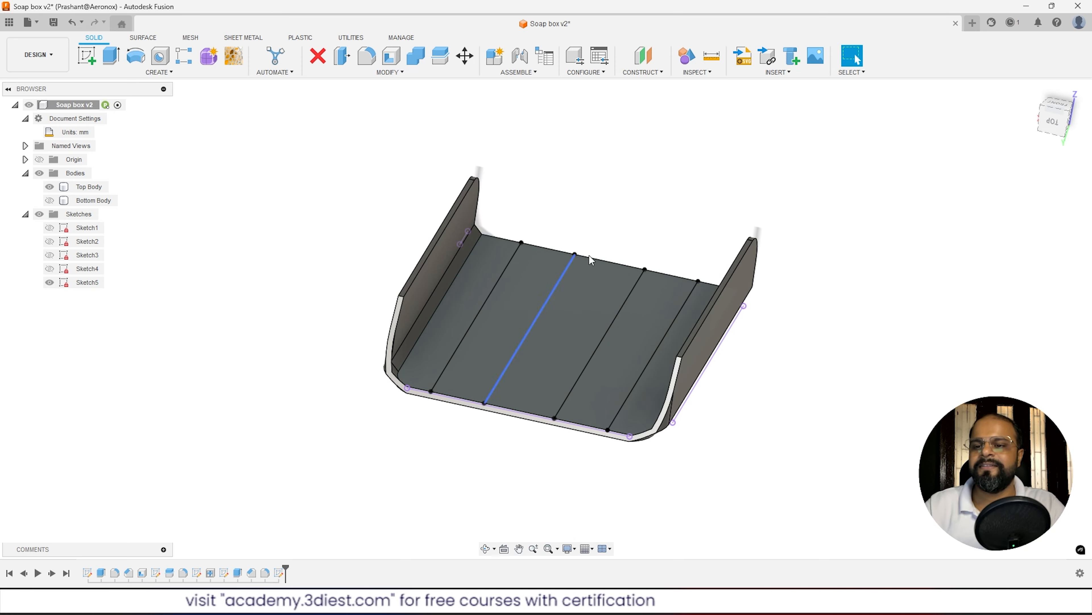
Create Web ribs 1.6 mm thick and 3 mm deep from all four lengthwise lines, with the direction flipped and the curves extended.
click(162, 72)
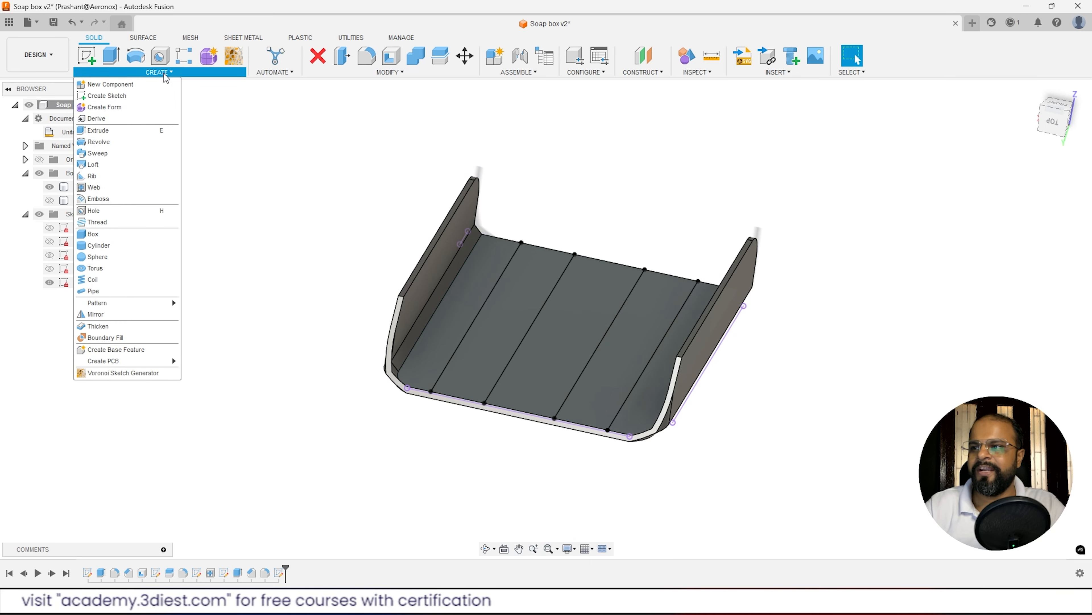
click(101, 188)
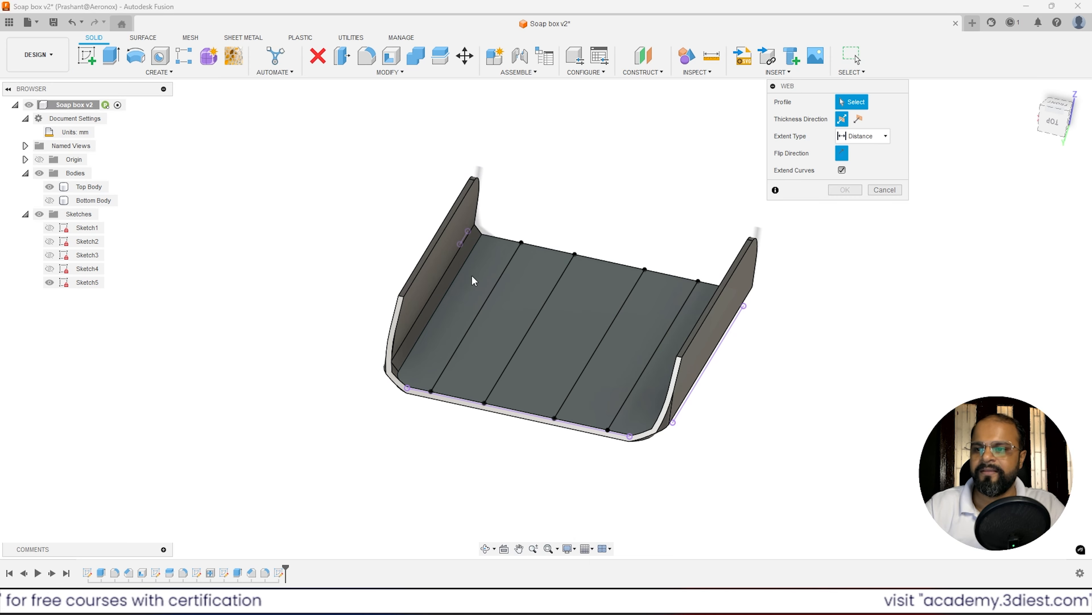
click(495, 292)
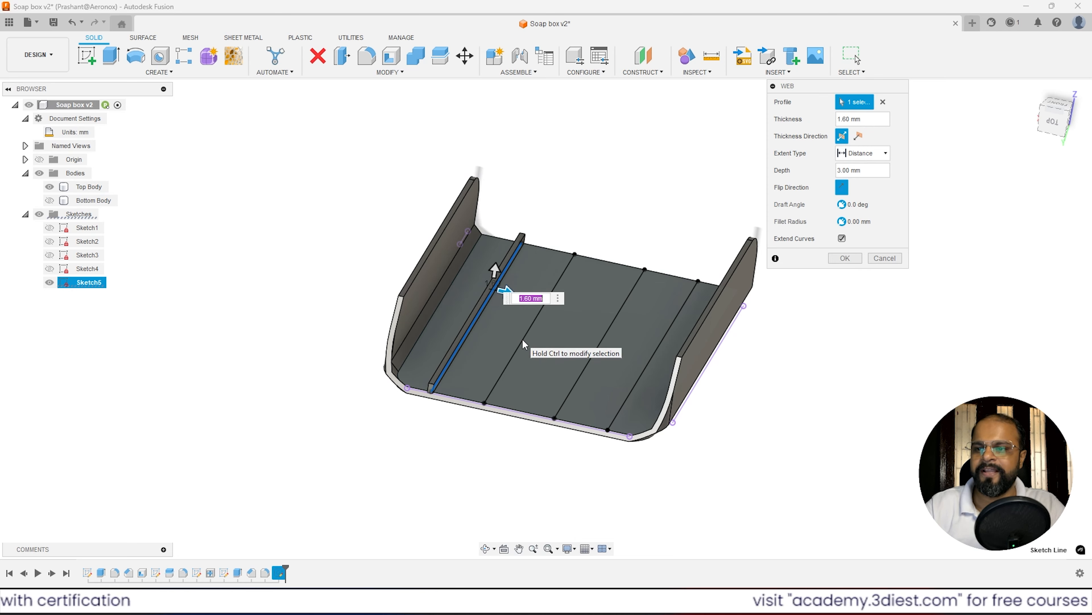
click(842, 188)
click(546, 309)
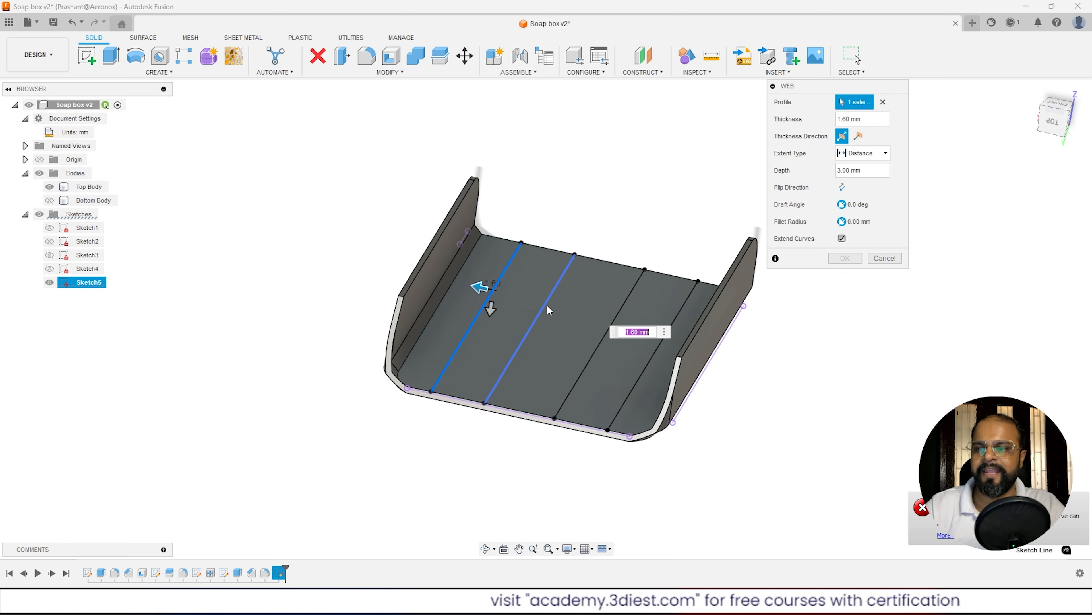
click(594, 357)
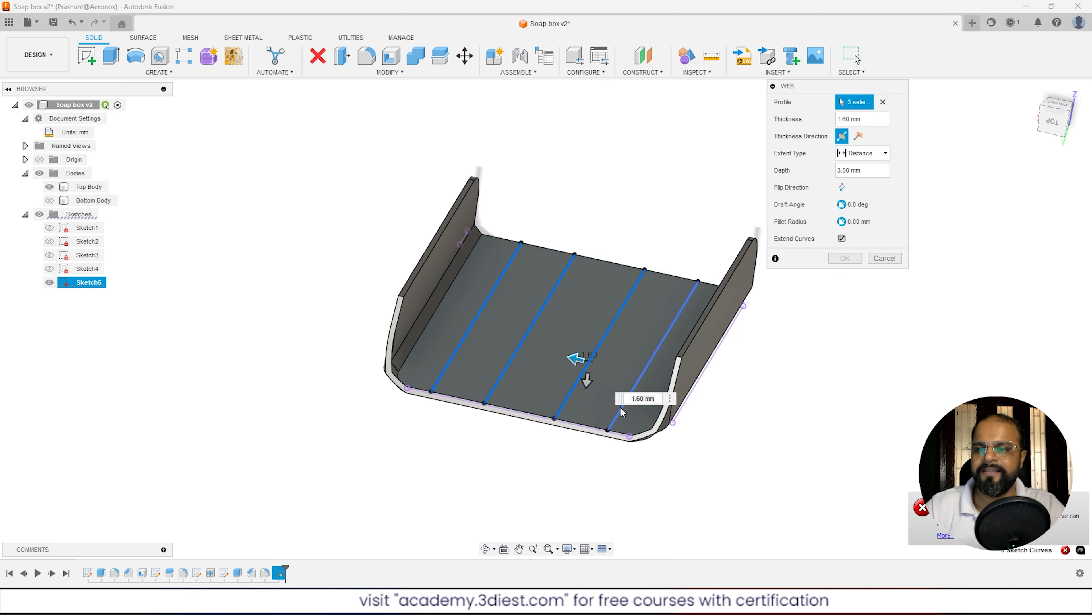
click(618, 408)
click(843, 188)
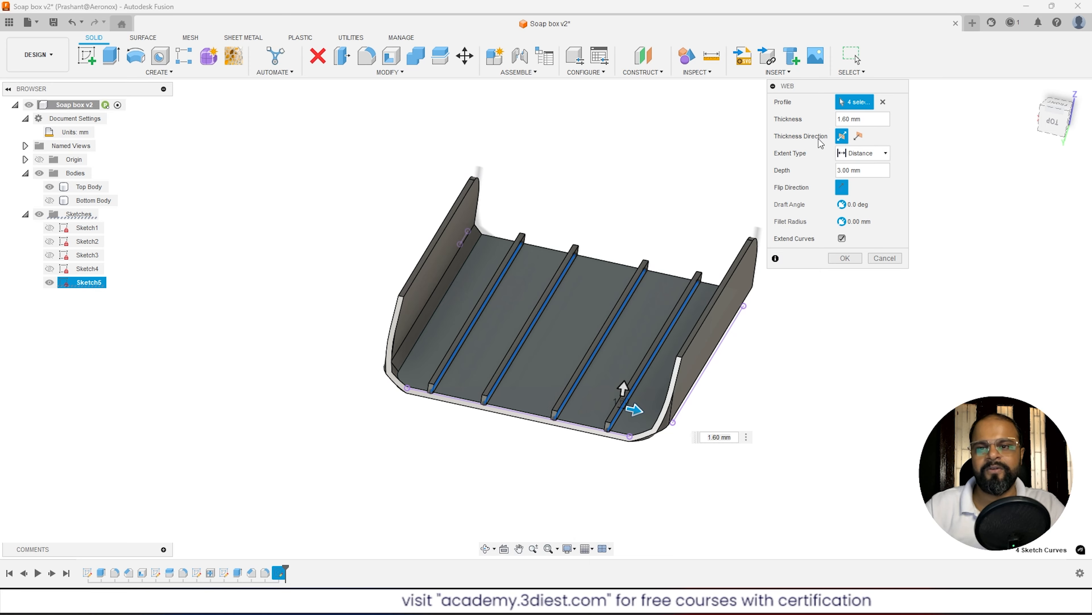
click(844, 258)
Examine both ends of the four ribs and how they meet the Top Body's end edges.
shift+middle_drag(602, 431, 488, 478)
scroll(731, 334, up, 6)
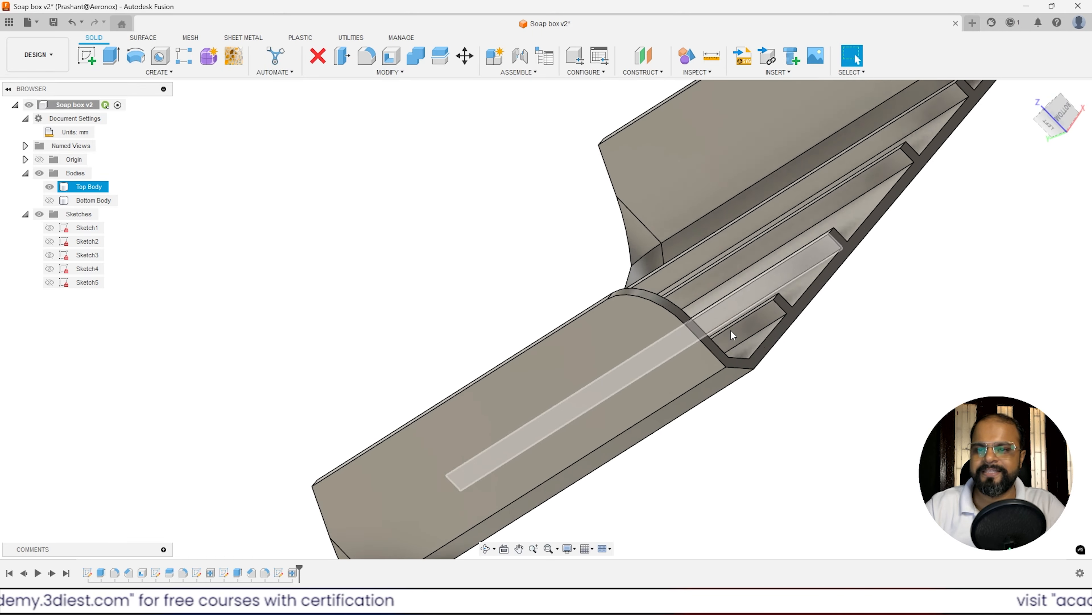
shift+middle_drag(744, 341, 793, 254)
scroll(761, 313, down, 6)
scroll(646, 287, up, 8)
click(639, 332)
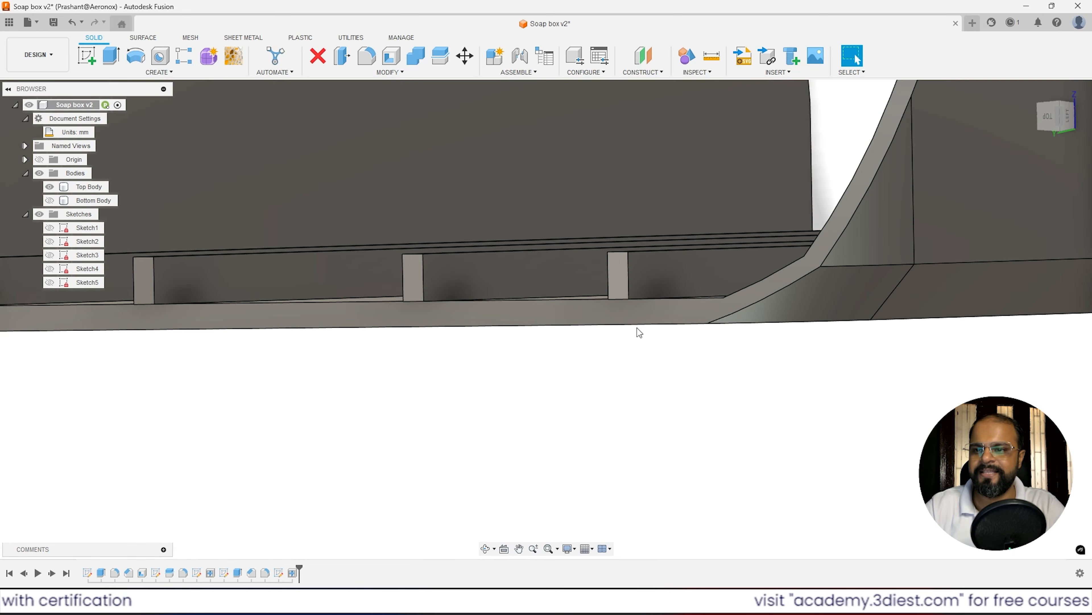
shift+middle_drag(639, 332, 649, 301)
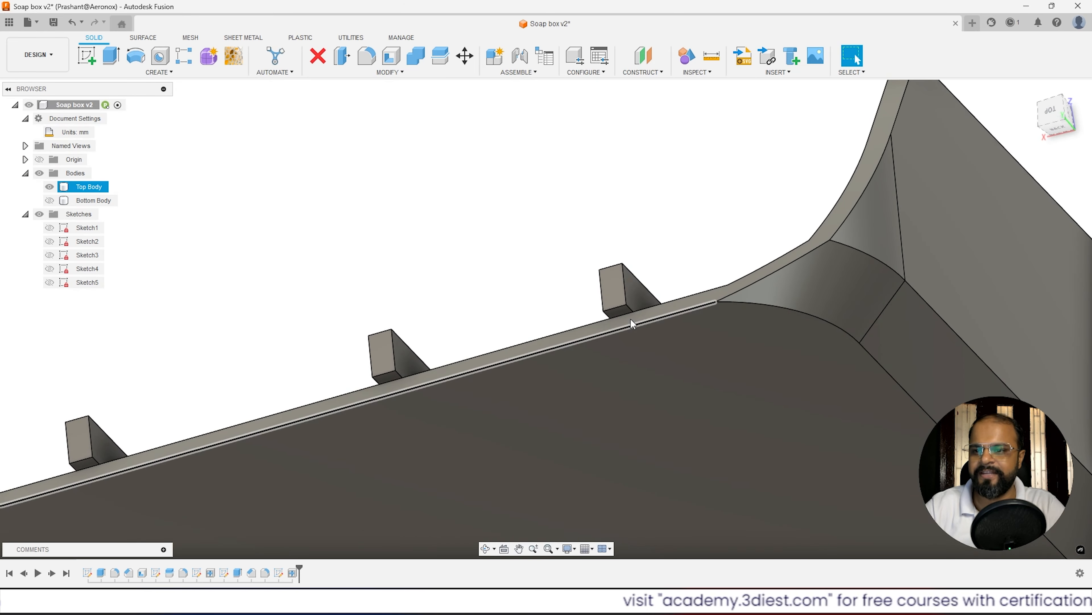
scroll(652, 214, down, 7)
shift+middle_drag(612, 223, 593, 426)
scroll(602, 450, up, 3)
scroll(471, 373, down, 4)
scroll(510, 383, up, 2)
scroll(520, 390, down, 3)
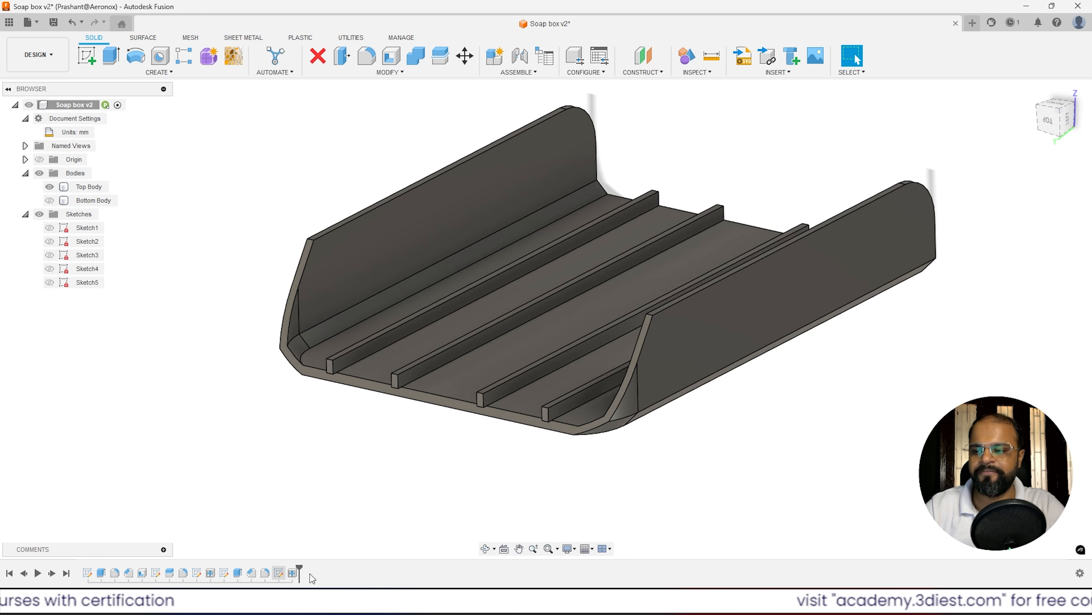
Edit the web feature to disable Extend Curves for the four ribs.
right_click(293, 573)
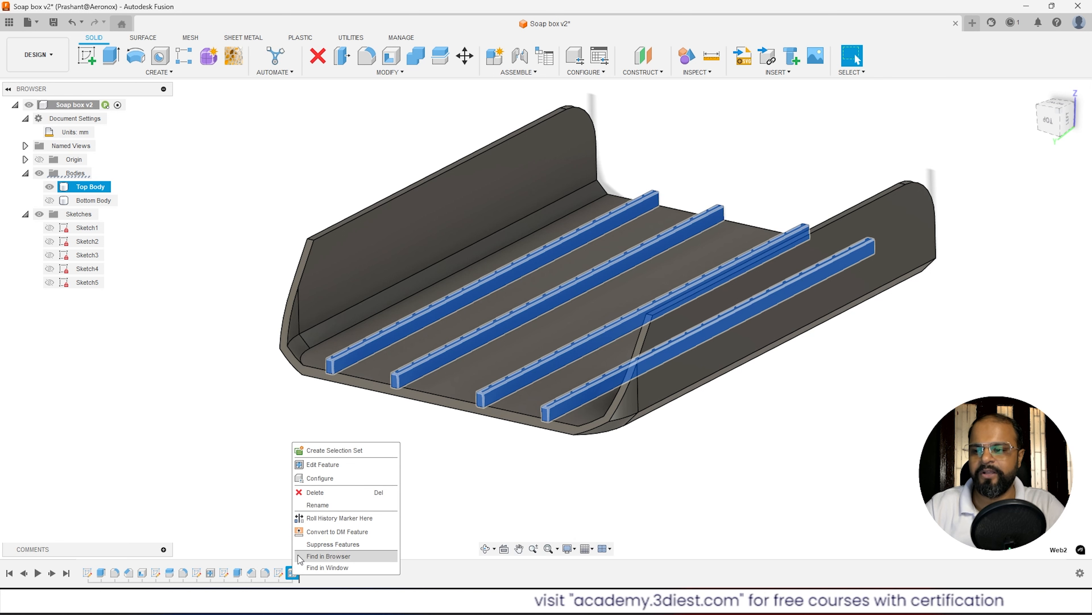
click(323, 465)
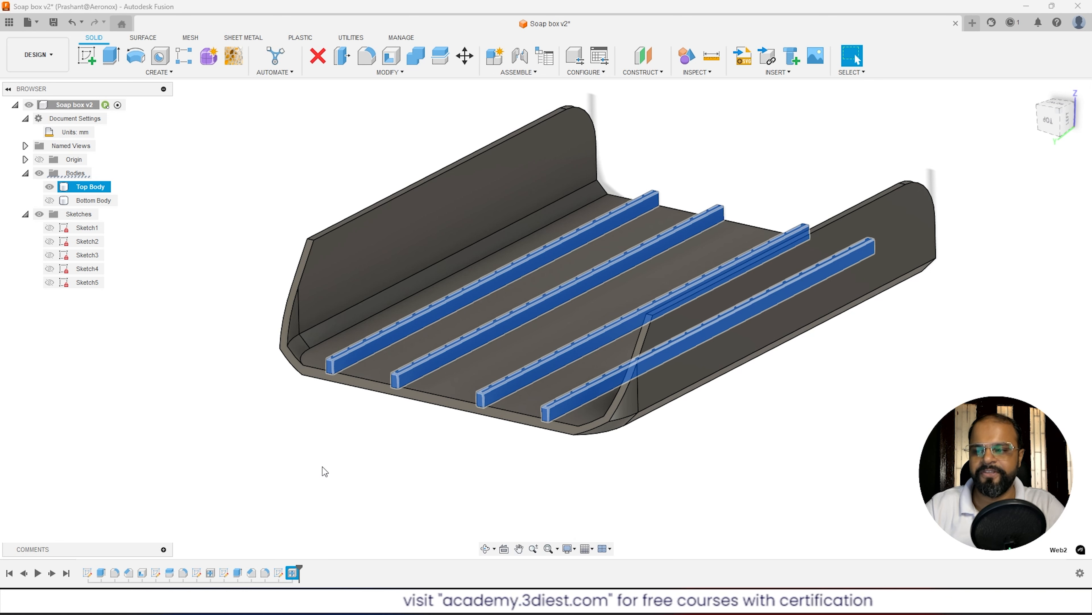
drag(989, 157, 881, 92)
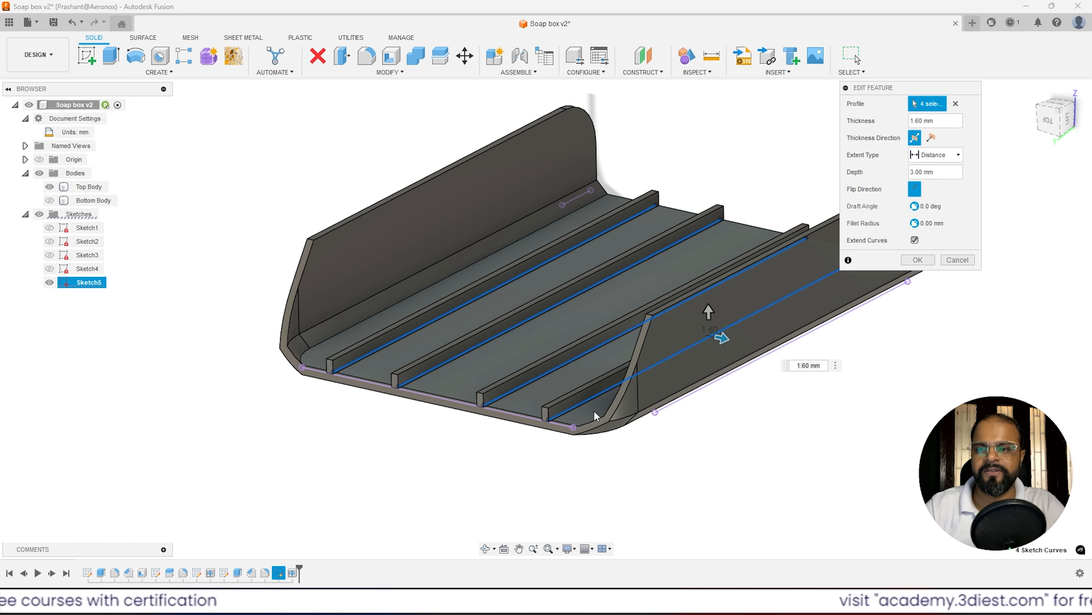
scroll(524, 426, up, 5)
scroll(534, 416, up, 2)
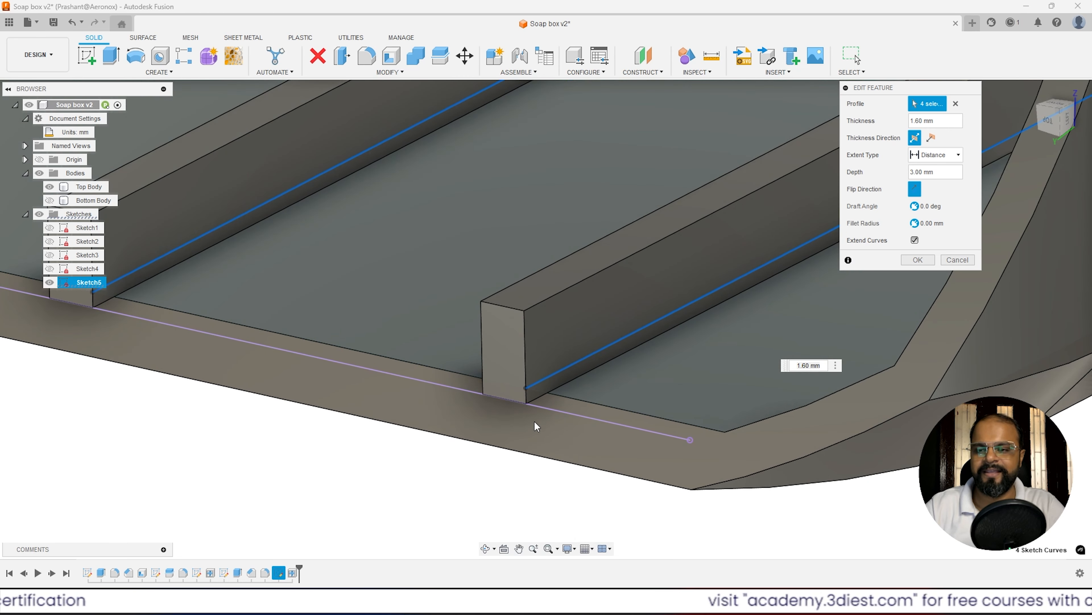
click(915, 241)
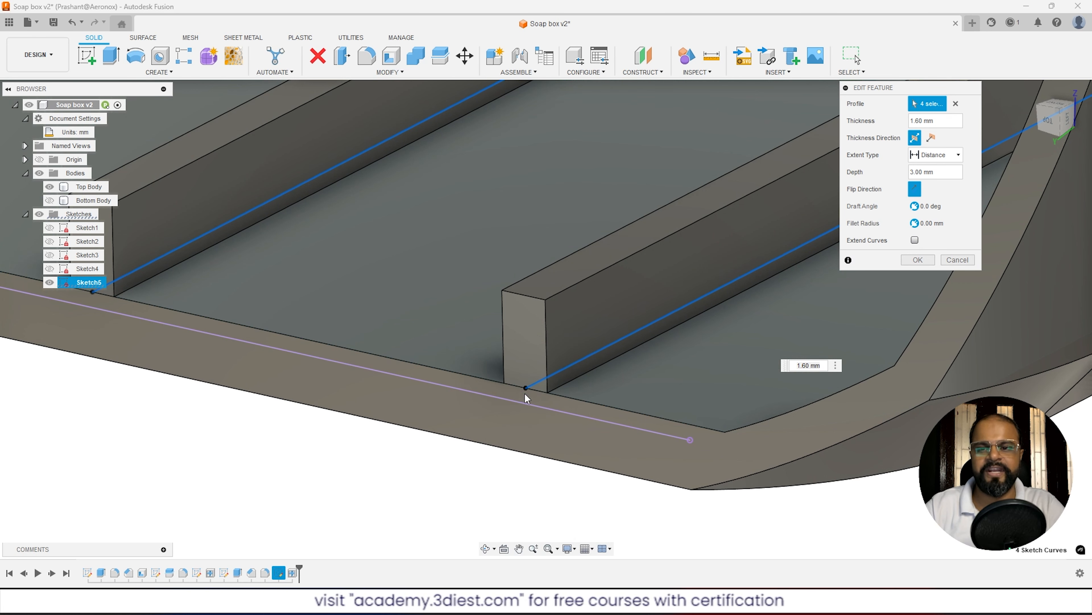
click(916, 261)
Inspect the edited ribs' end faces and side profiles at both ends of the Top Body.
scroll(512, 435, down, 4)
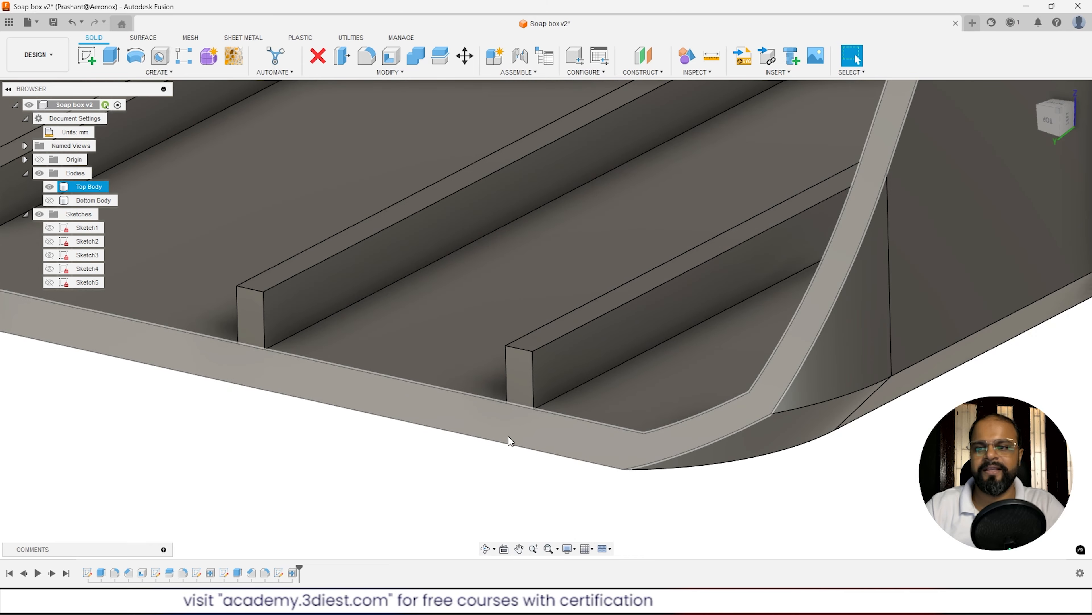
scroll(517, 435, down, 3)
scroll(517, 437, up, 3)
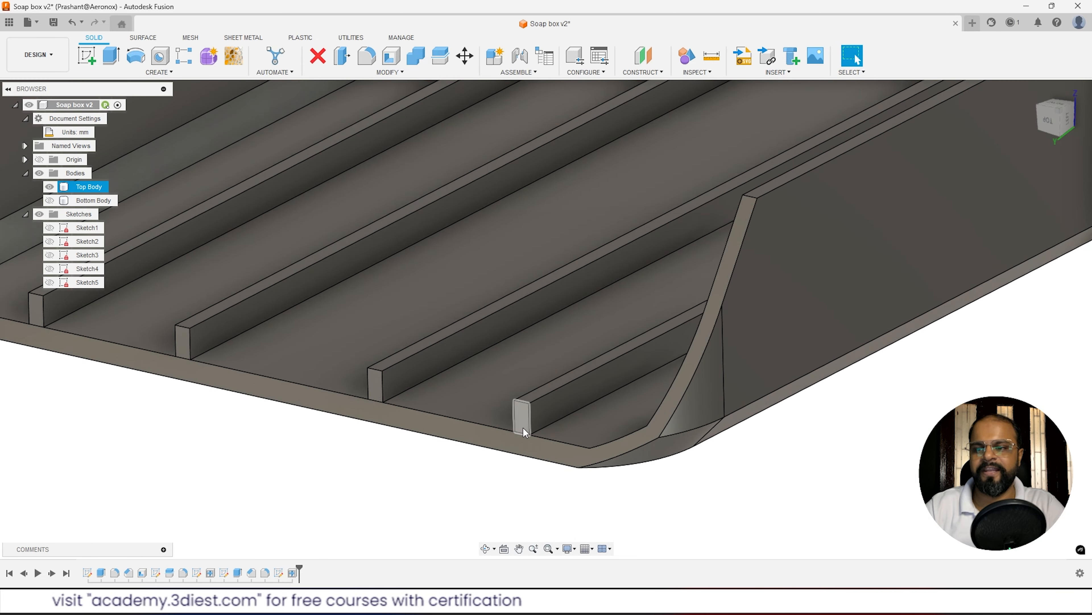
scroll(521, 428, up, 1)
mouse_move(519, 446)
shift+middle_down()
mouse_move(480, 434)
mouse_move(474, 447)
mouse_move(521, 436)
shift+middle_up()
scroll(396, 359, down, 5)
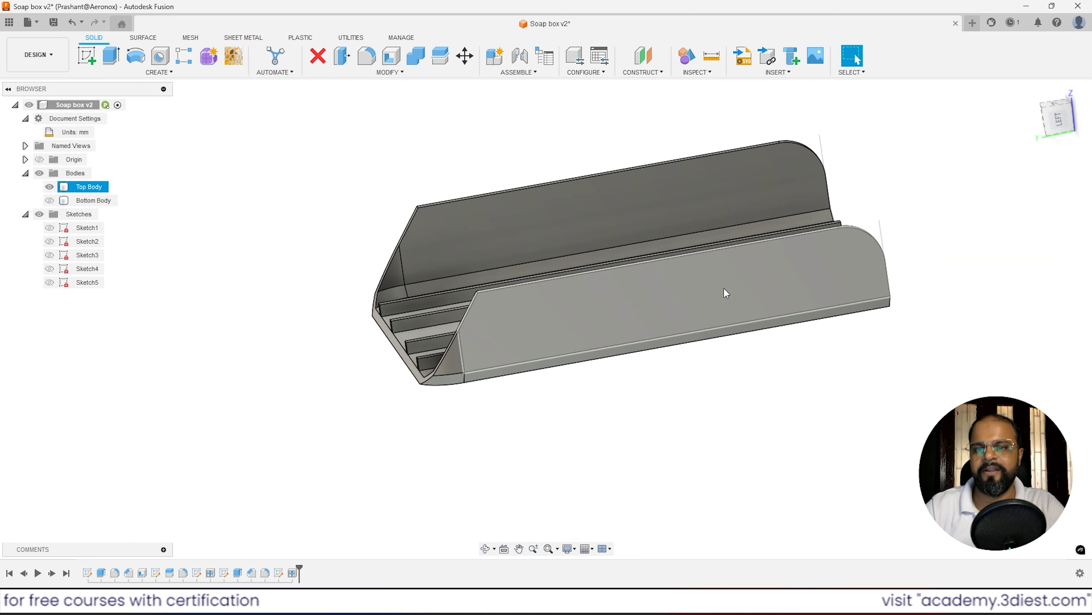
shift+middle_drag(725, 291, 674, 299)
scroll(714, 342, up, 4)
scroll(695, 347, down, 4)
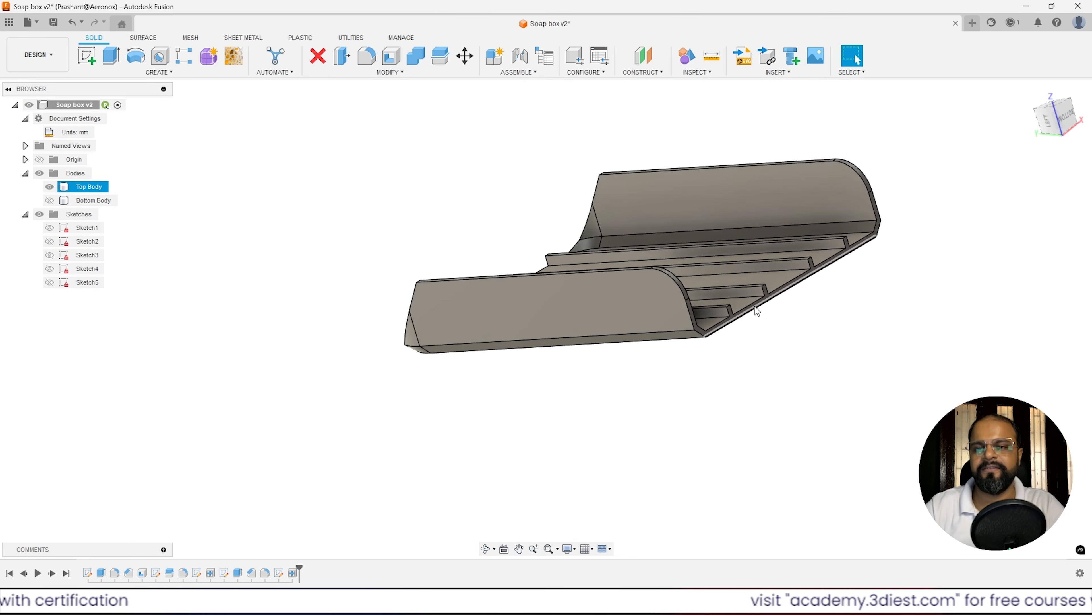
mouse_move(756, 312)
shift+middle_down()
mouse_move(759, 268)
mouse_move(767, 293)
shift+middle_up()
scroll(800, 241, up, 3)
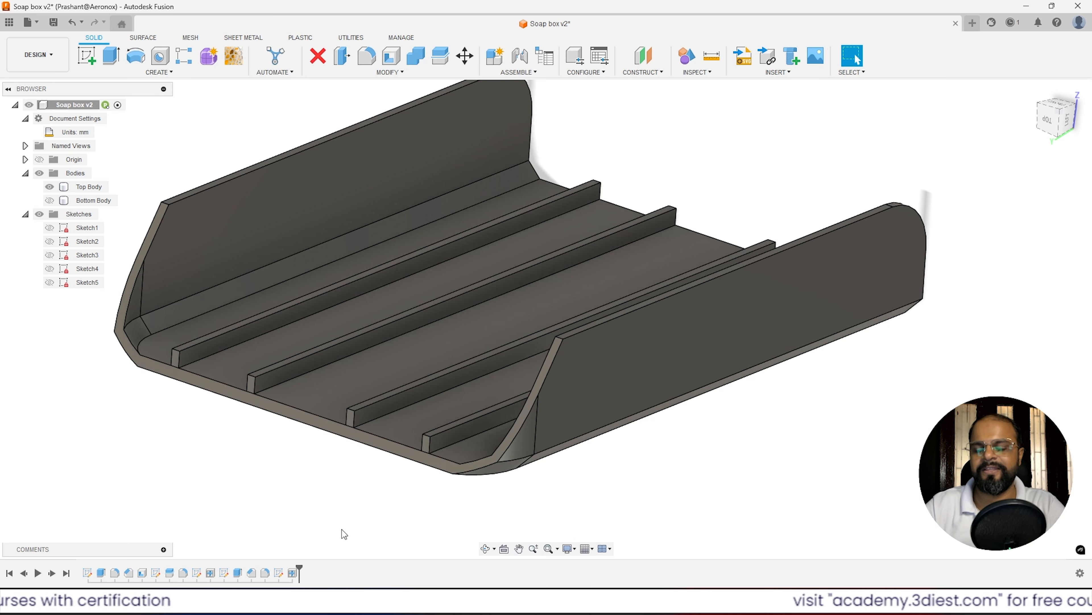
click(427, 365)
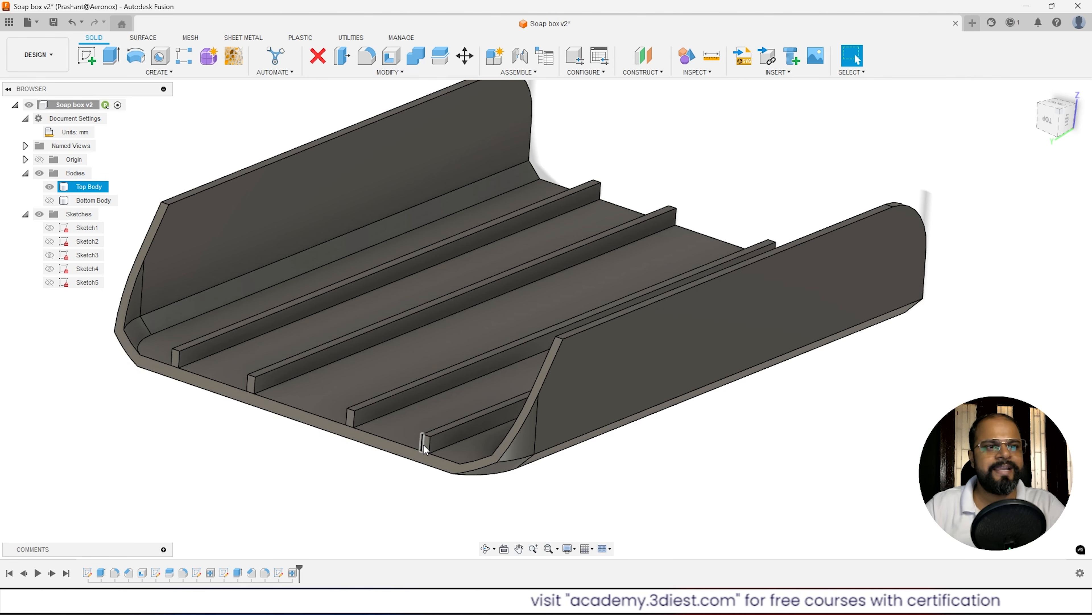
click(338, 521)
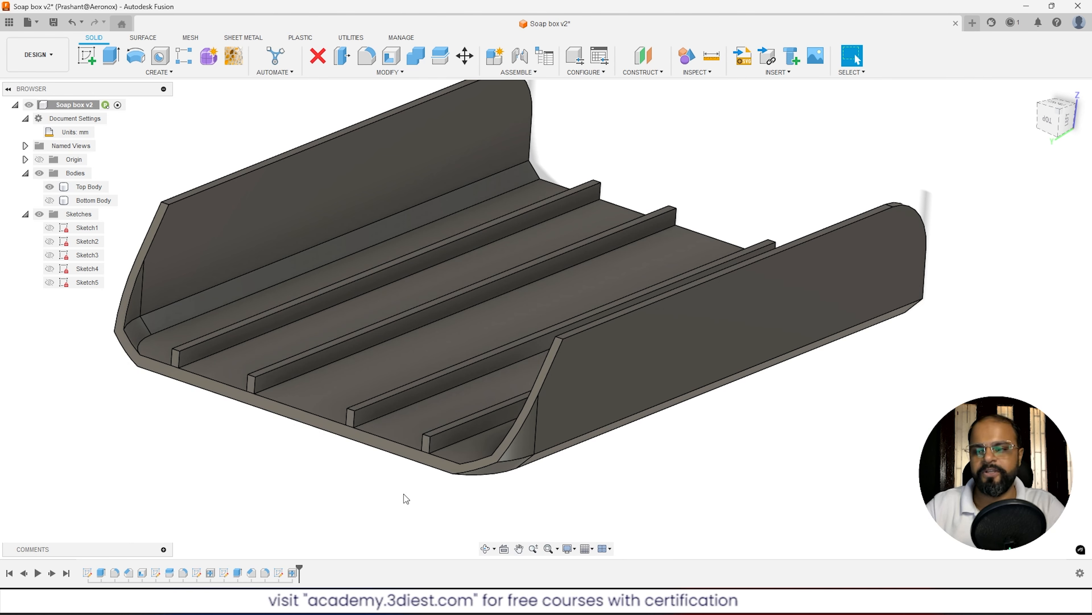
scroll(428, 475, up, 3)
scroll(435, 366, down, 3)
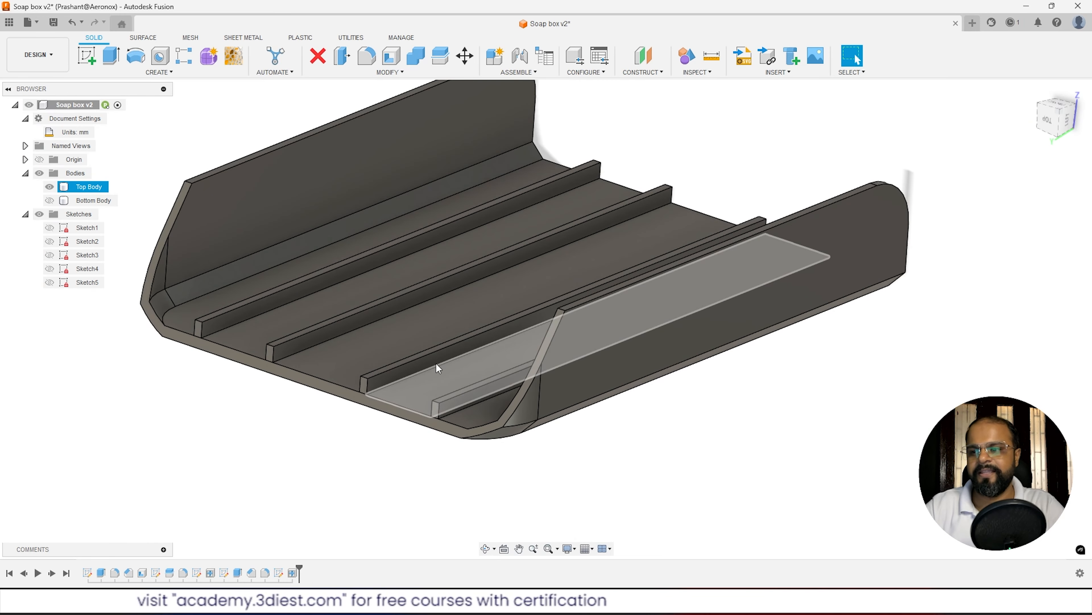
scroll(224, 337, down, 3)
scroll(365, 335, up, 4)
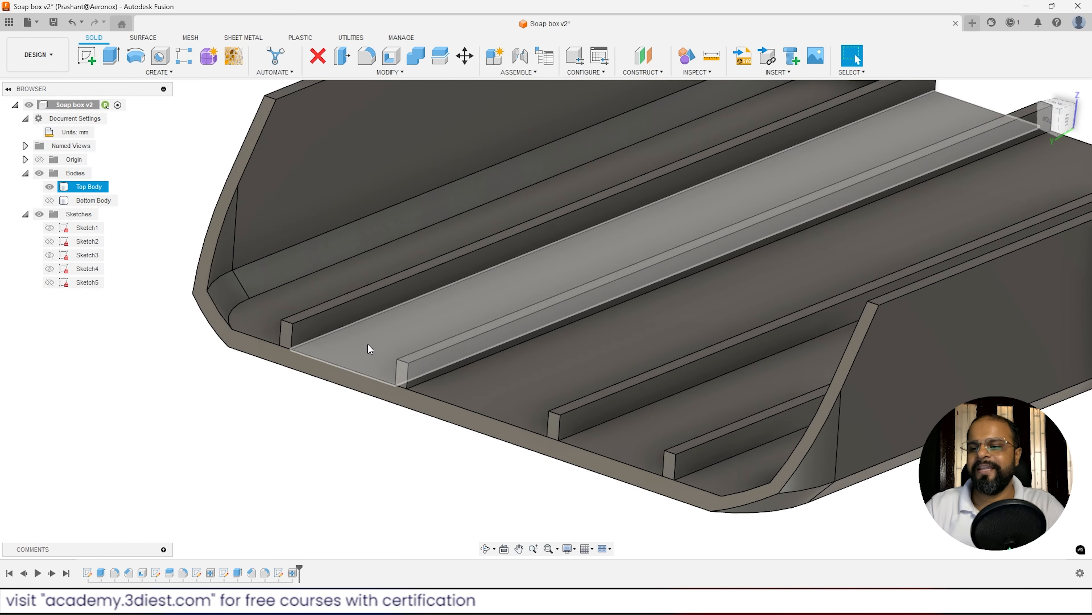
Start a chamfer on the upper short end edge of each of the four ribs at the body's slanted-wall end.
click(387, 73)
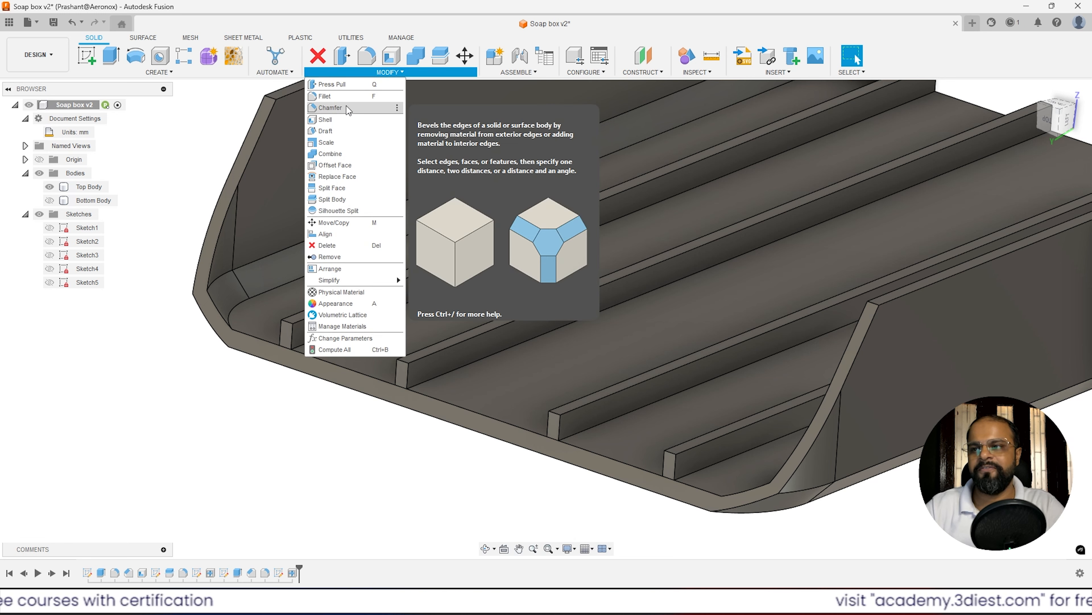
click(344, 108)
click(285, 327)
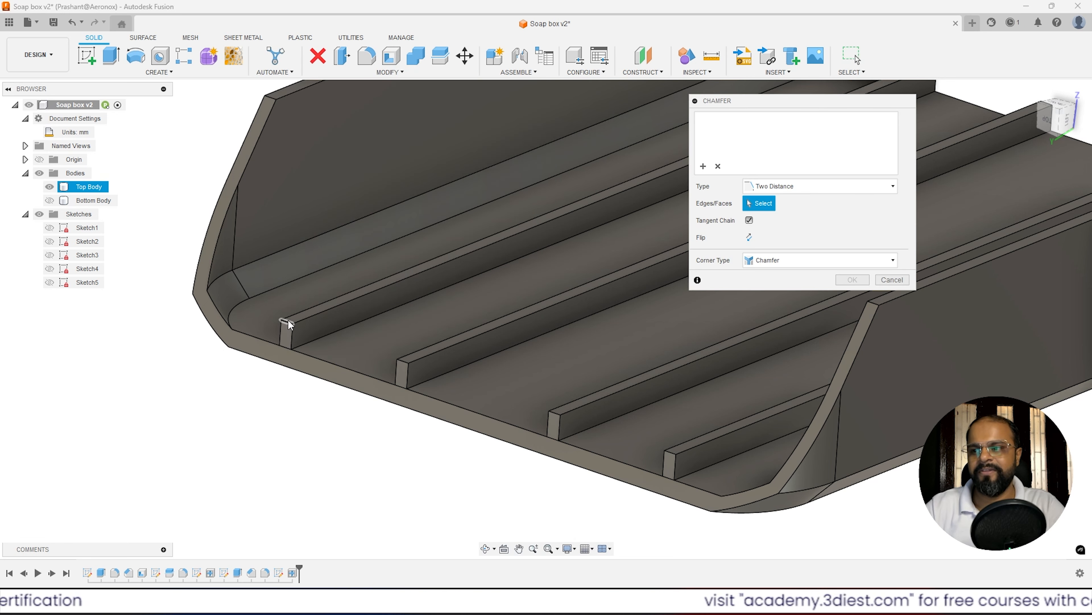
click(403, 360)
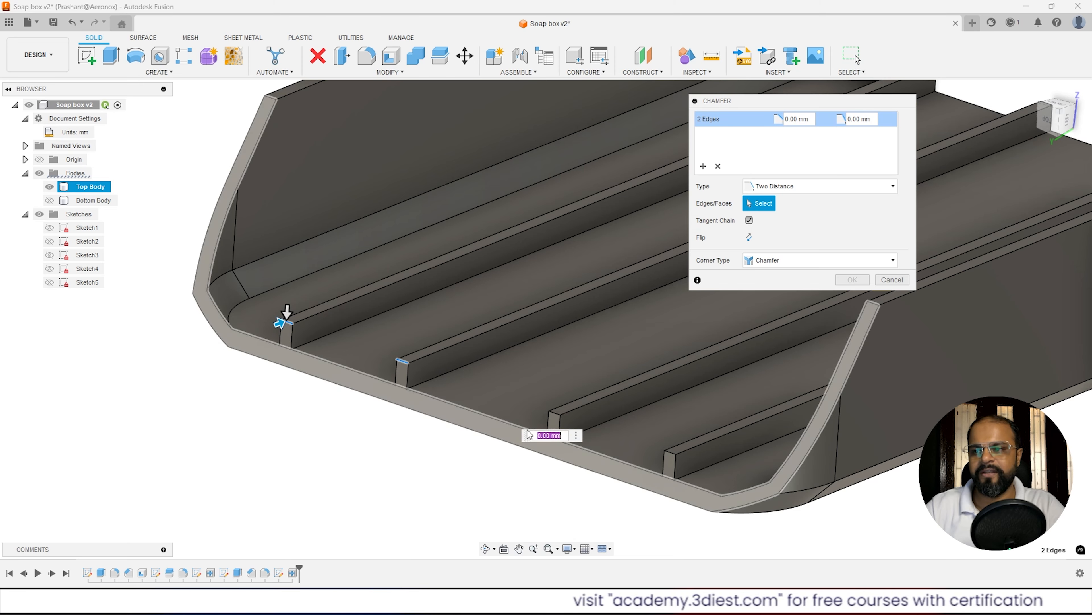
click(553, 414)
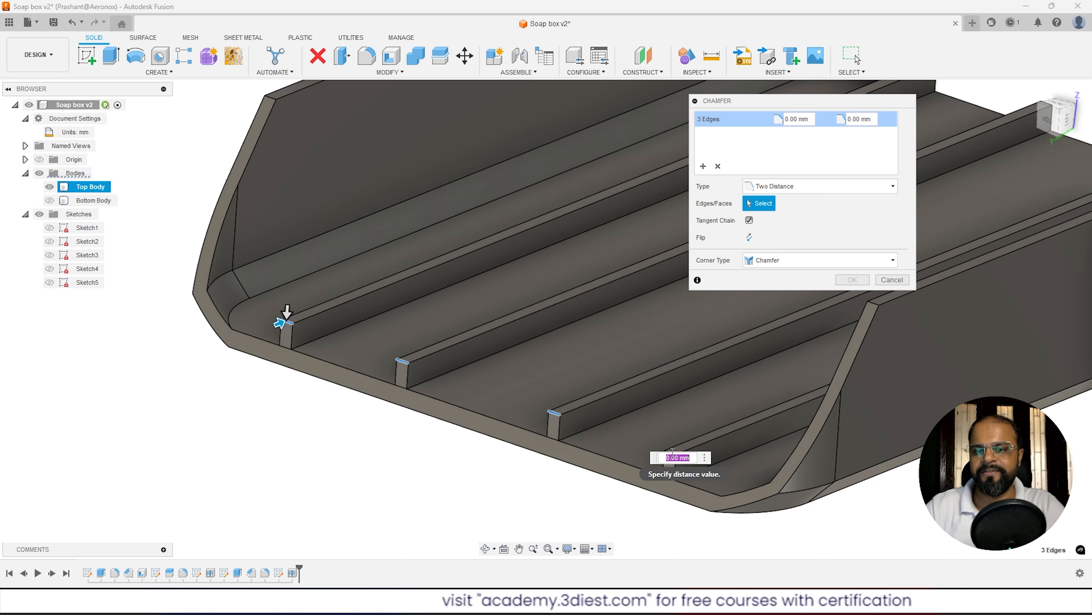
scroll(719, 490, up, 3)
click(634, 422)
scroll(553, 417, down, 5)
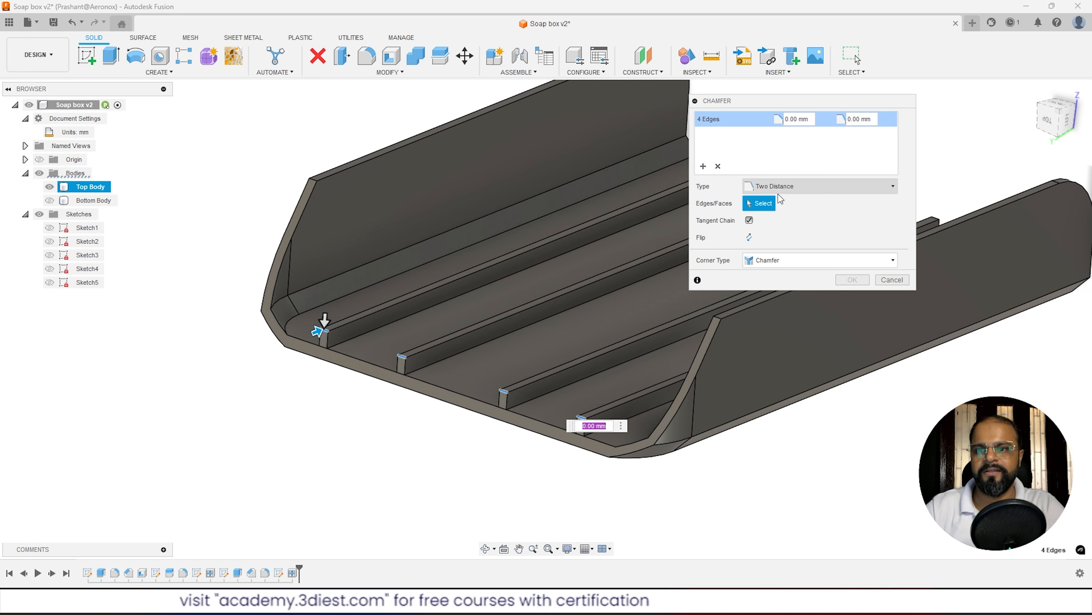
Chamfer the upper end edges of the four Top Body ribs with an equal distance of 3 mm.
click(782, 186)
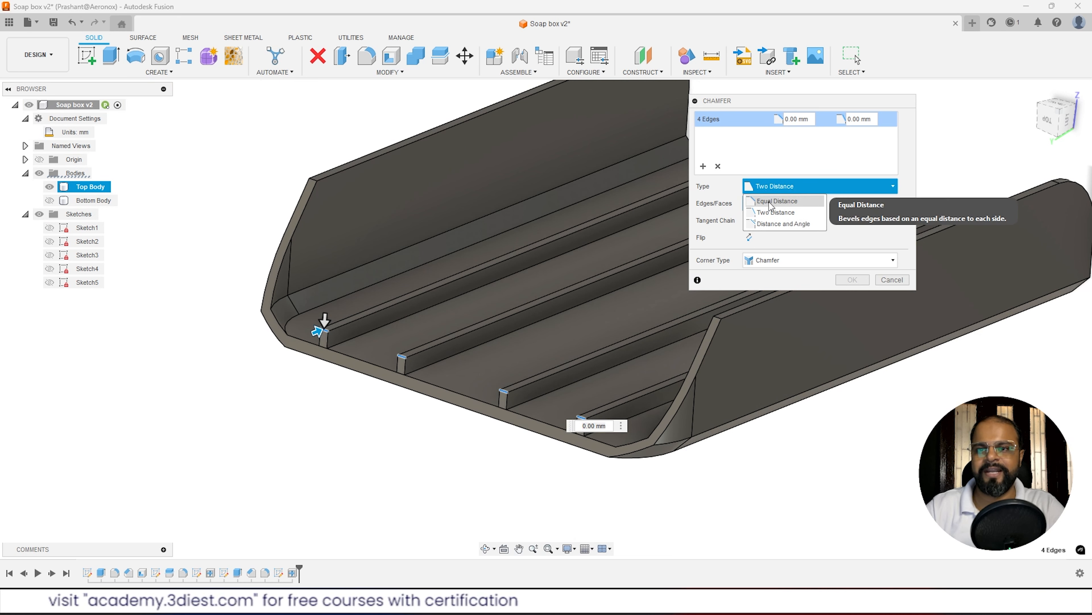
click(771, 203)
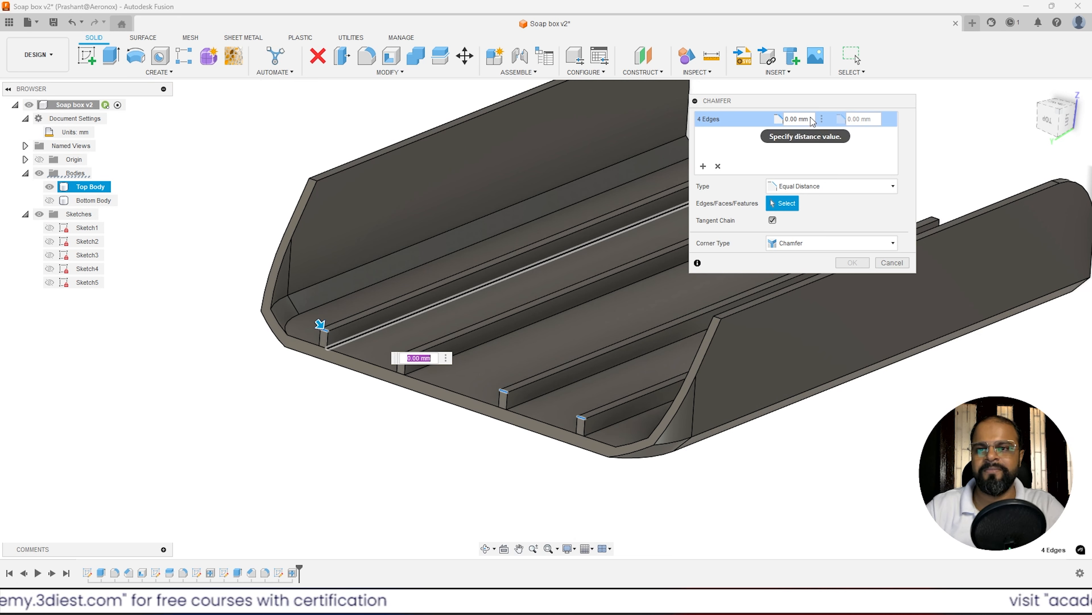
click(787, 117)
text(3)
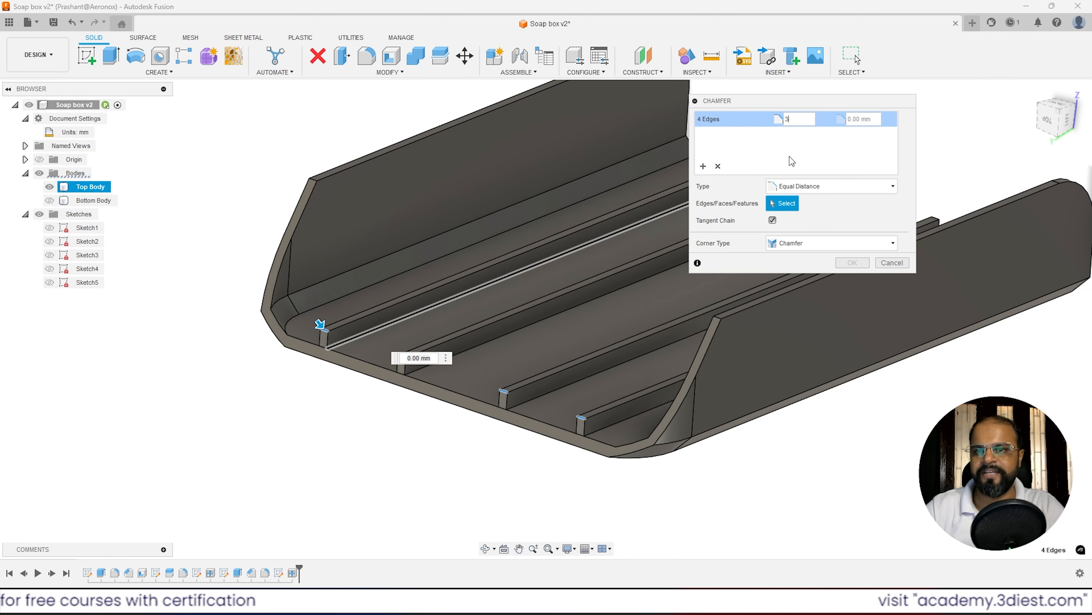
scroll(630, 348, up, 4)
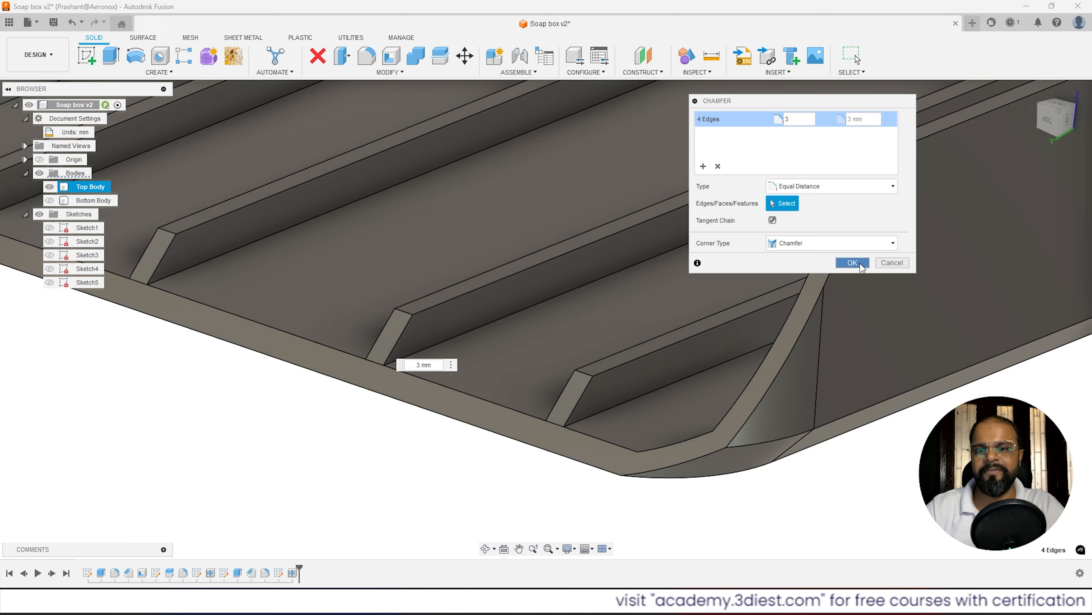
click(852, 263)
Show the Bottom Body and examine from the bottom view how its ribs are placed relative to the Top Body's ribs.
scroll(512, 337, down, 5)
shift+middle_drag(594, 302, 558, 330)
shift+drag(559, 331, 540, 318)
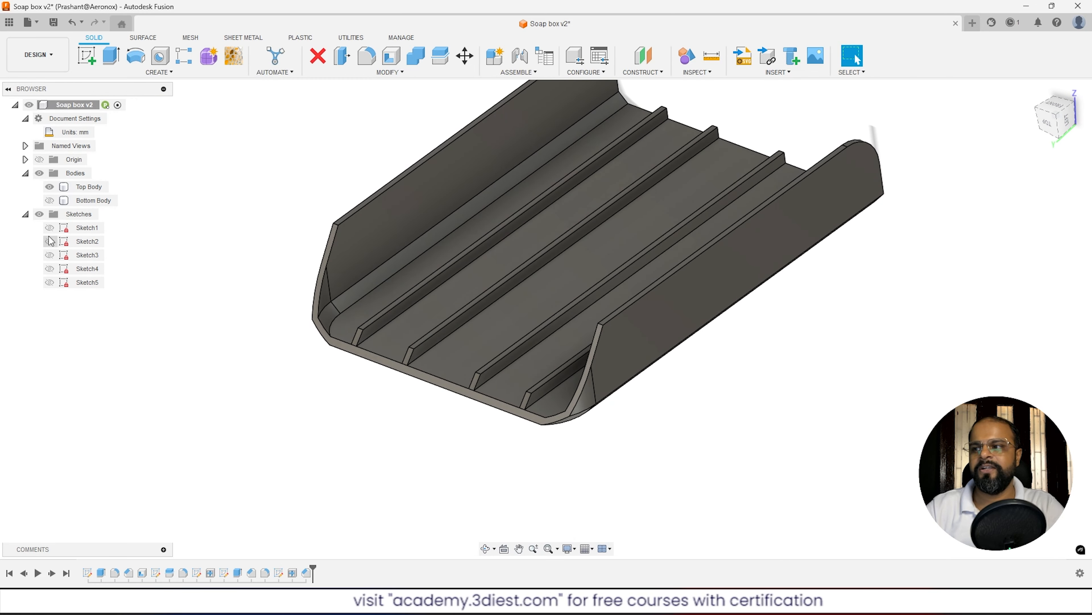
scroll(495, 316, down, 3)
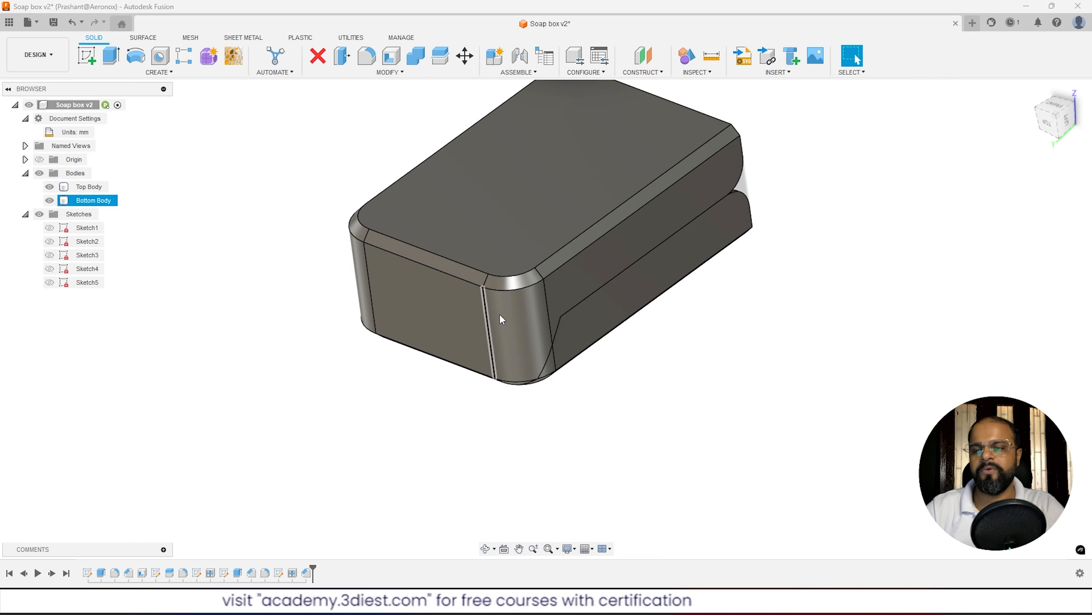
shift+middle_drag(503, 317, 365, 260)
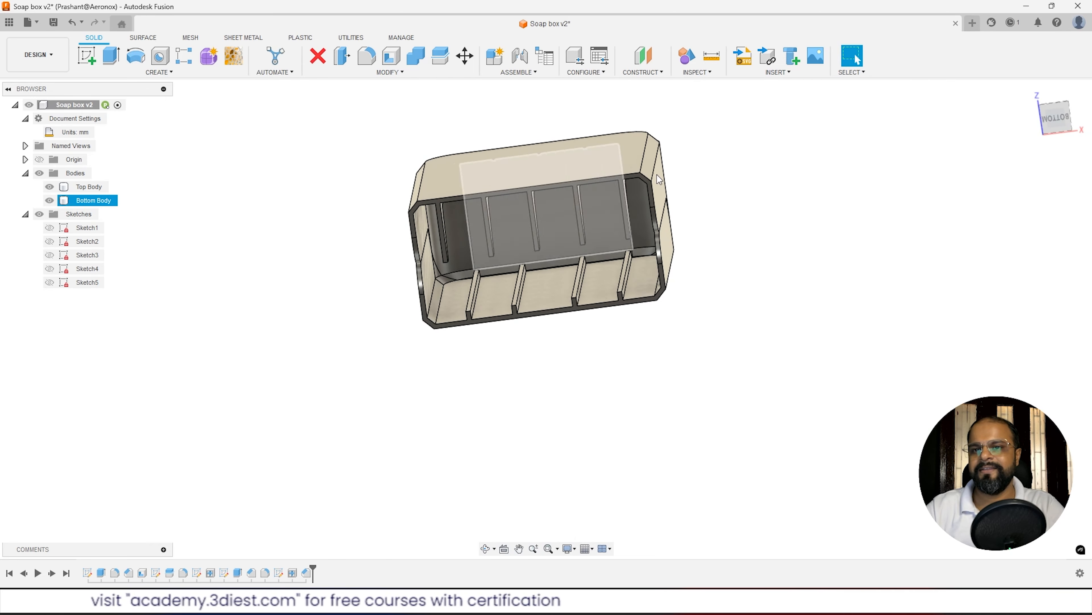
click(1057, 122)
scroll(551, 232, up, 5)
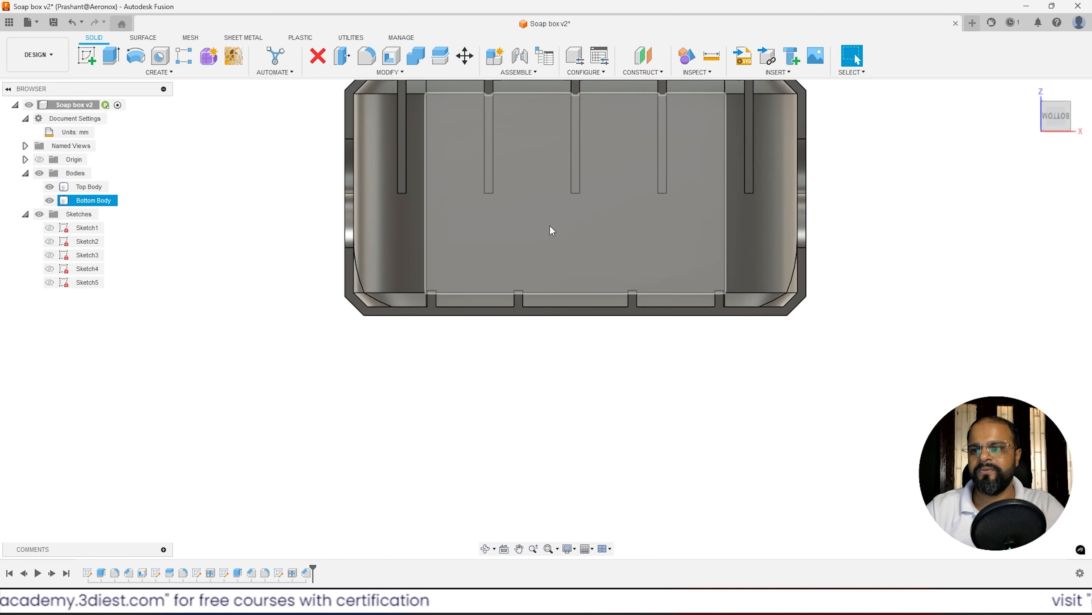
scroll(477, 275, down, 3)
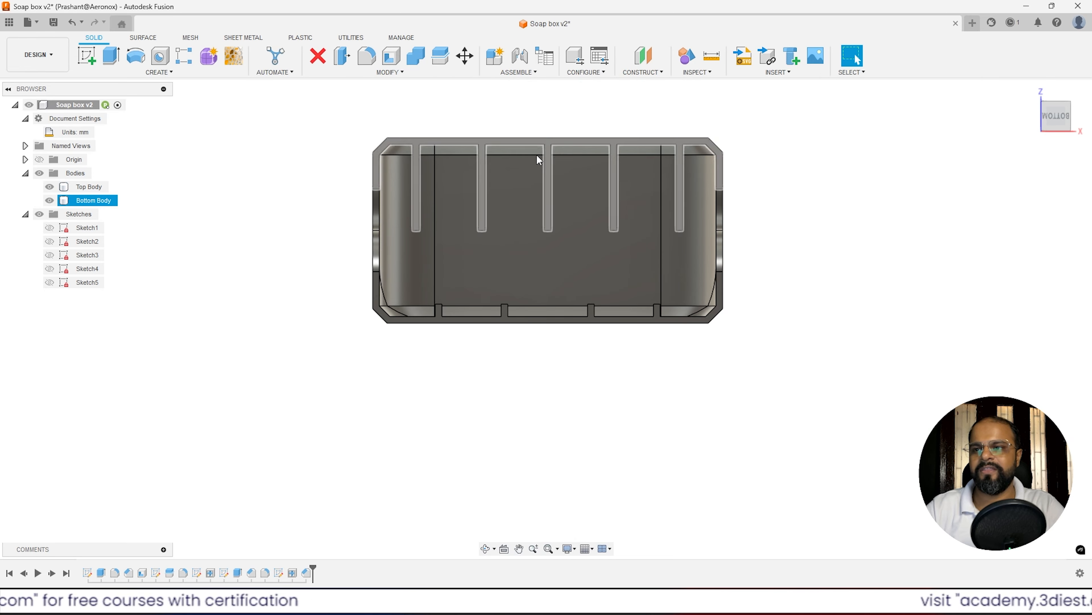
scroll(499, 274, up, 2)
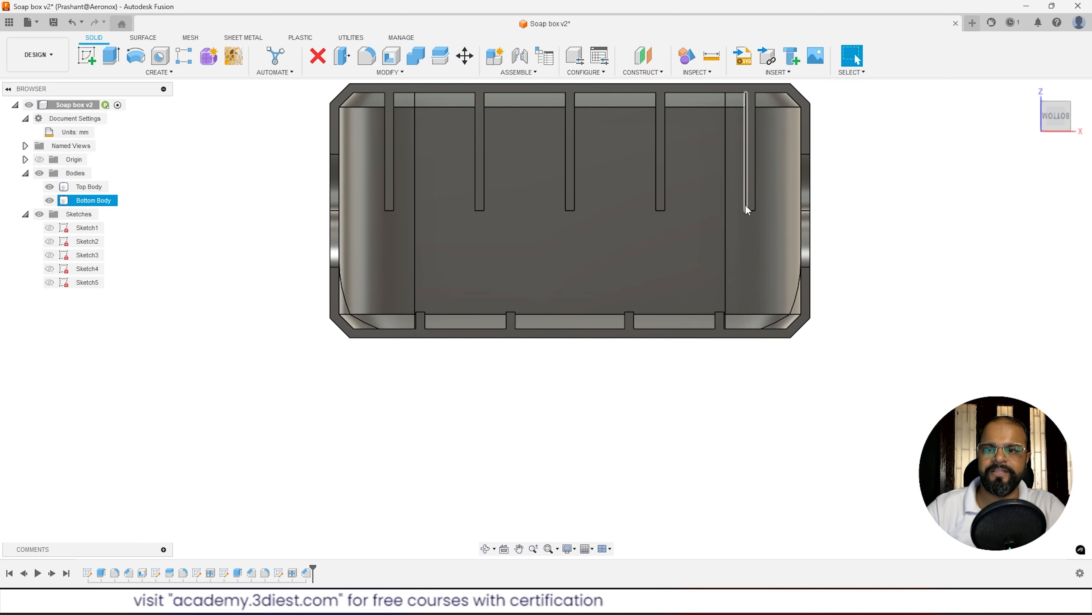
click(719, 333)
shift+middle_drag(719, 336, 721, 166)
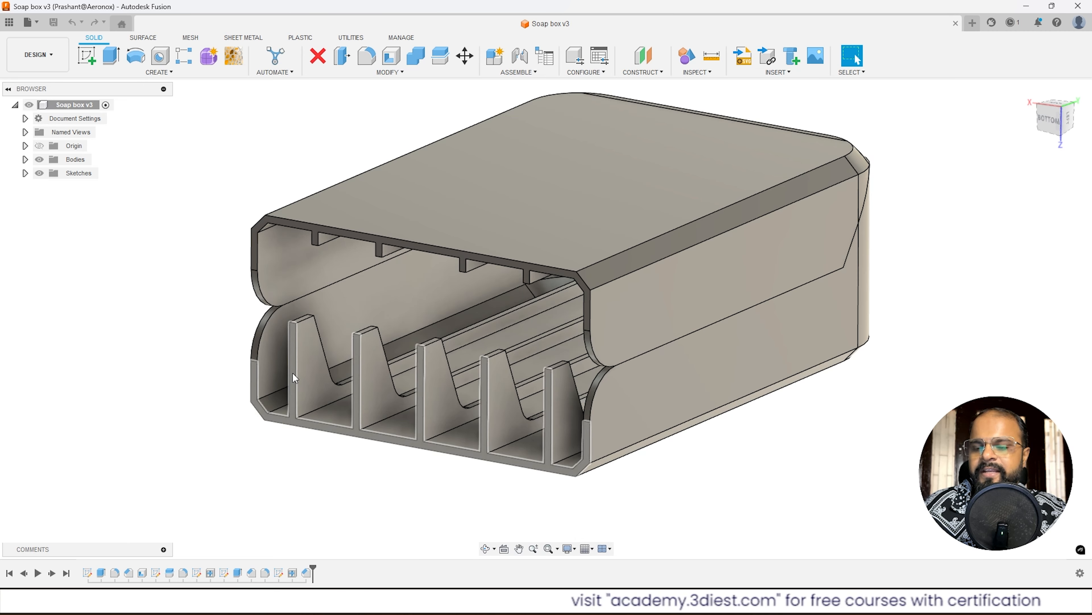
Examine the soap box's open end from several angles, comparing the rib positions and rib ends of both bodies.
click(1048, 122)
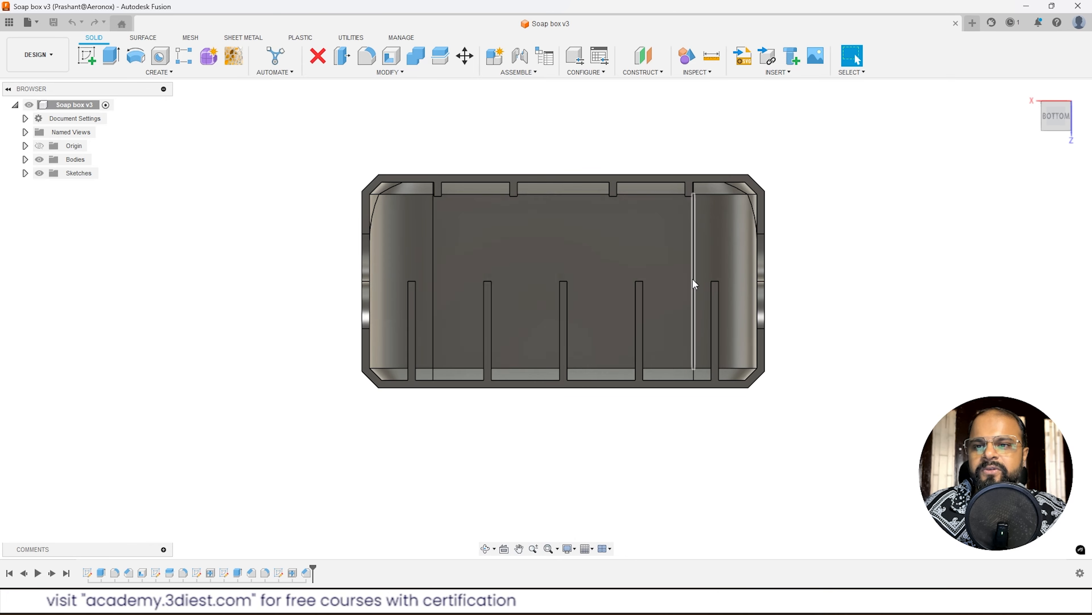
shift+middle_drag(671, 280, 629, 294)
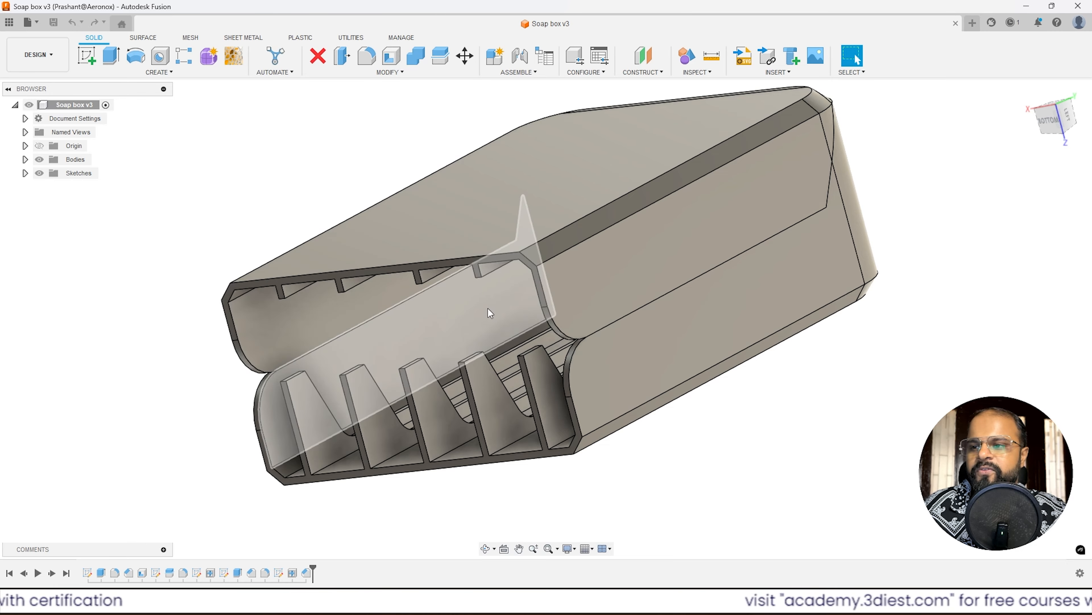
shift+middle_drag(491, 313, 331, 284)
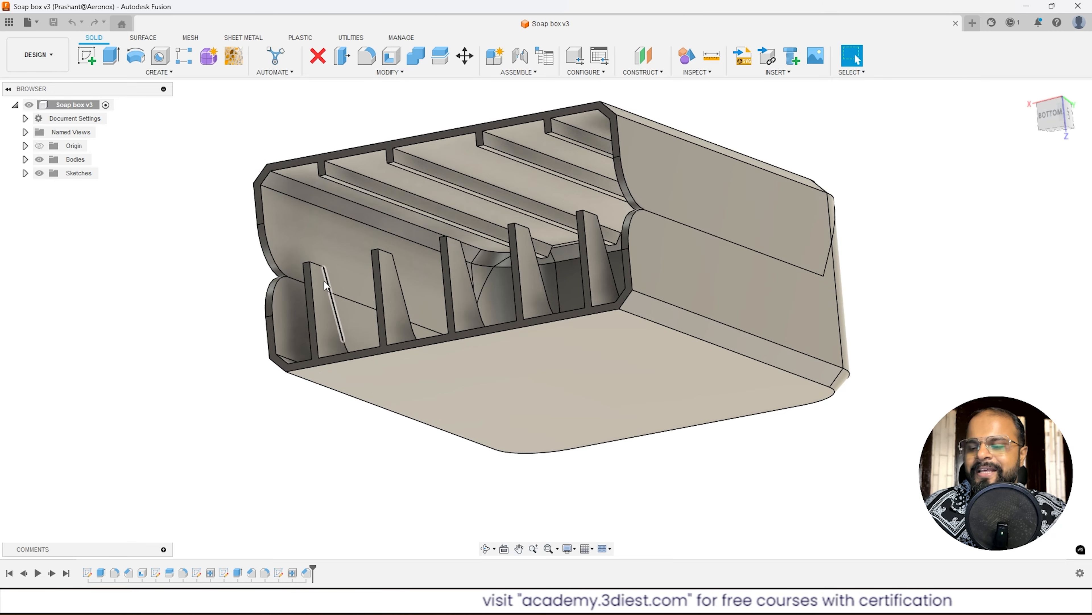
scroll(329, 215, up, 4)
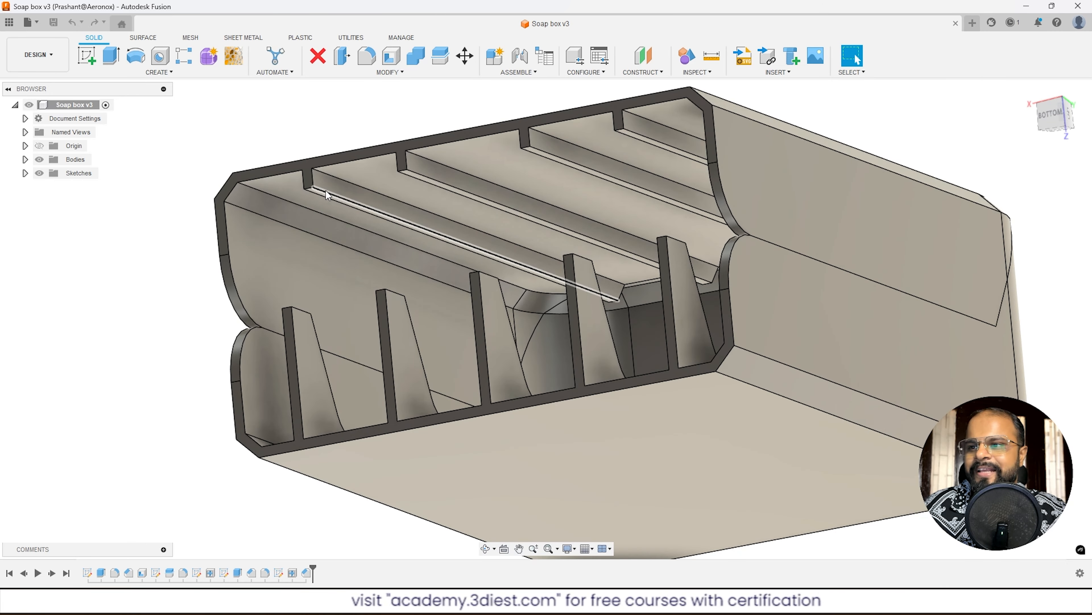
shift+middle_drag(545, 176, 473, 374)
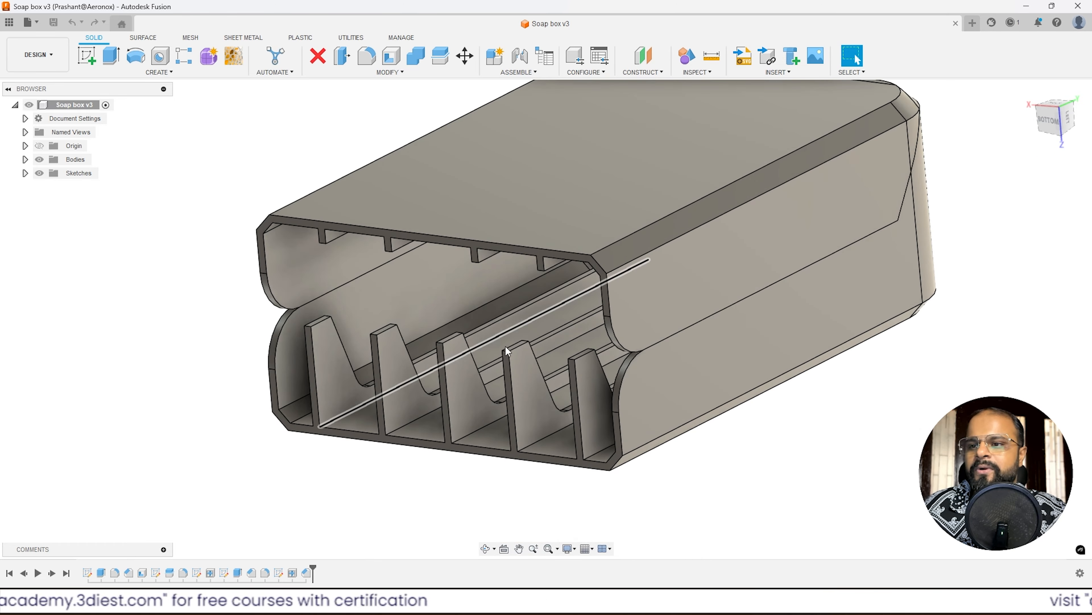
shift+middle_drag(506, 346, 533, 353)
scroll(573, 295, down, 3)
scroll(507, 409, up, 4)
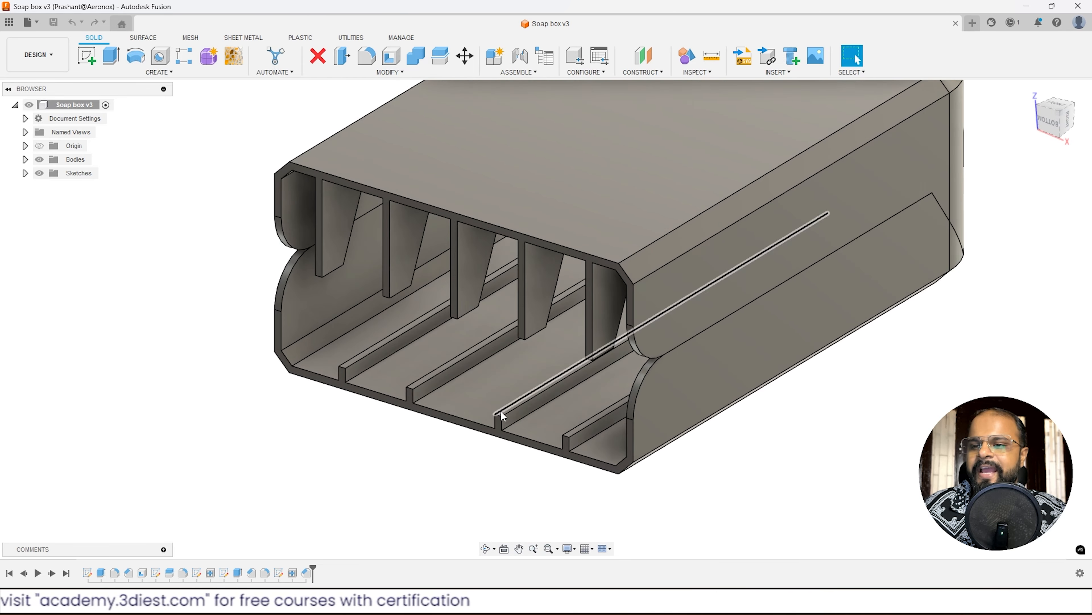
scroll(439, 445, up, 2)
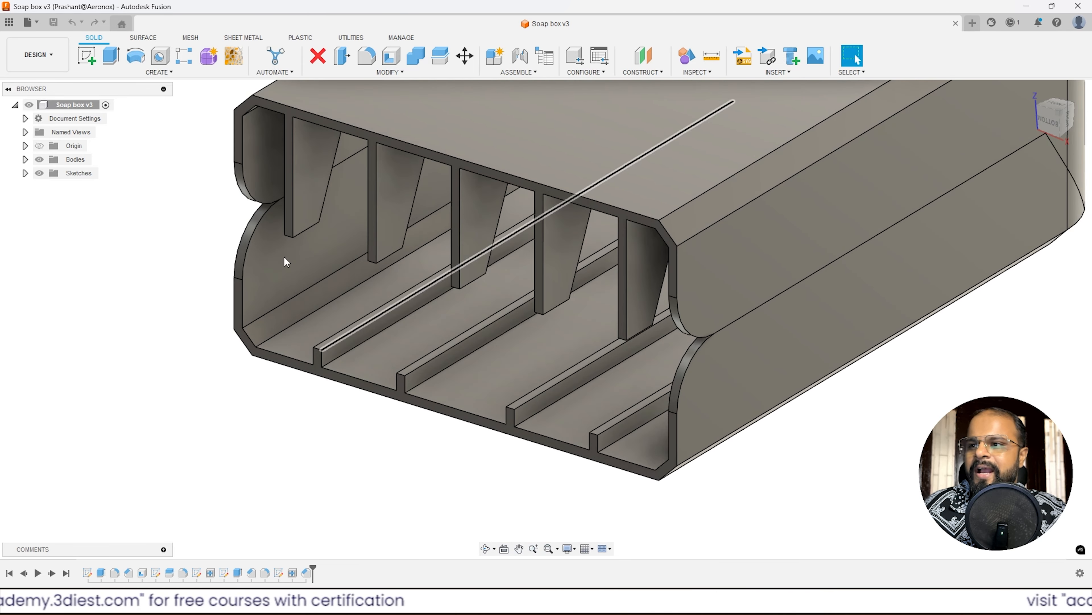
Start a sketch on the upper face of the Top Body's outermost rib.
click(87, 60)
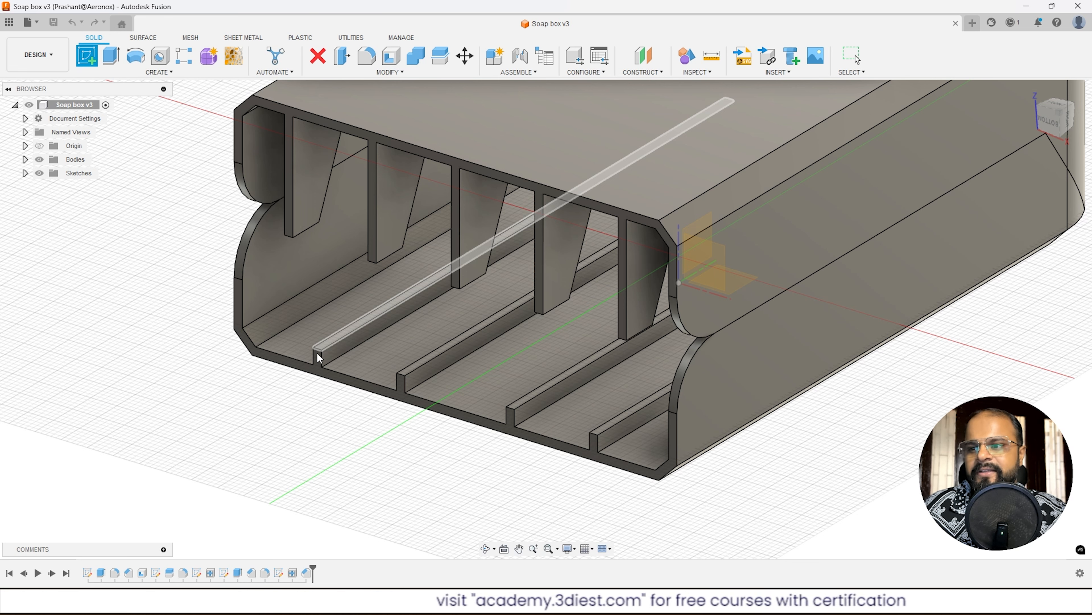
key(Escape)
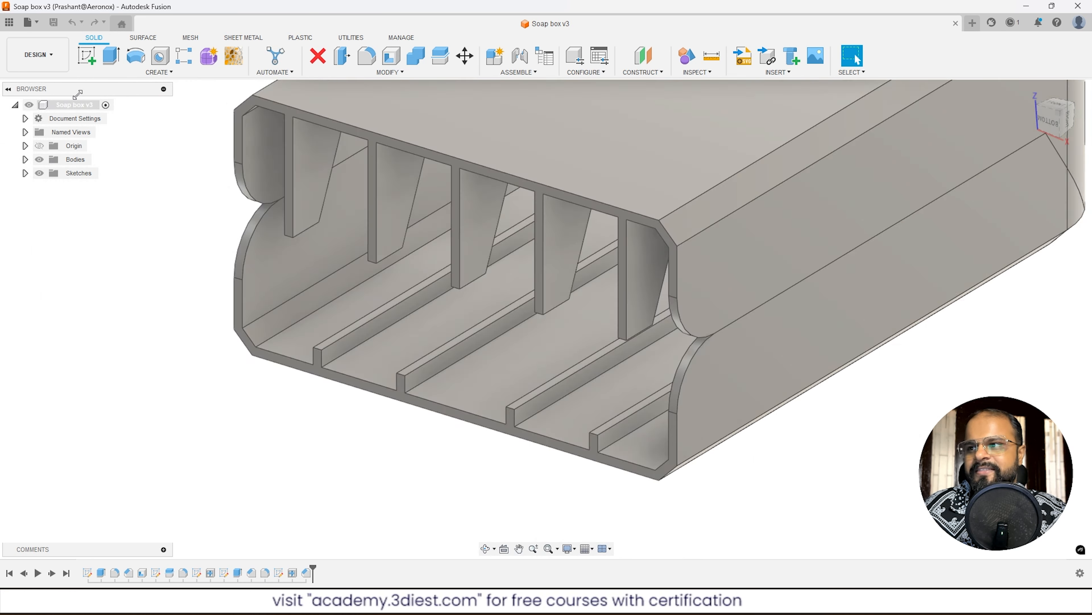
click(88, 57)
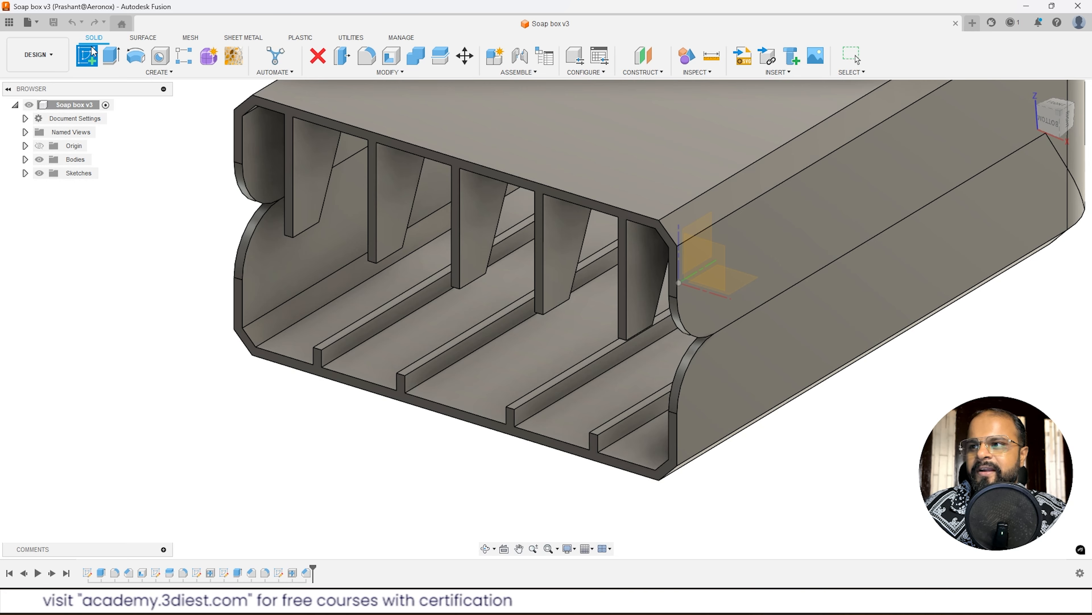
scroll(323, 354, up, 3)
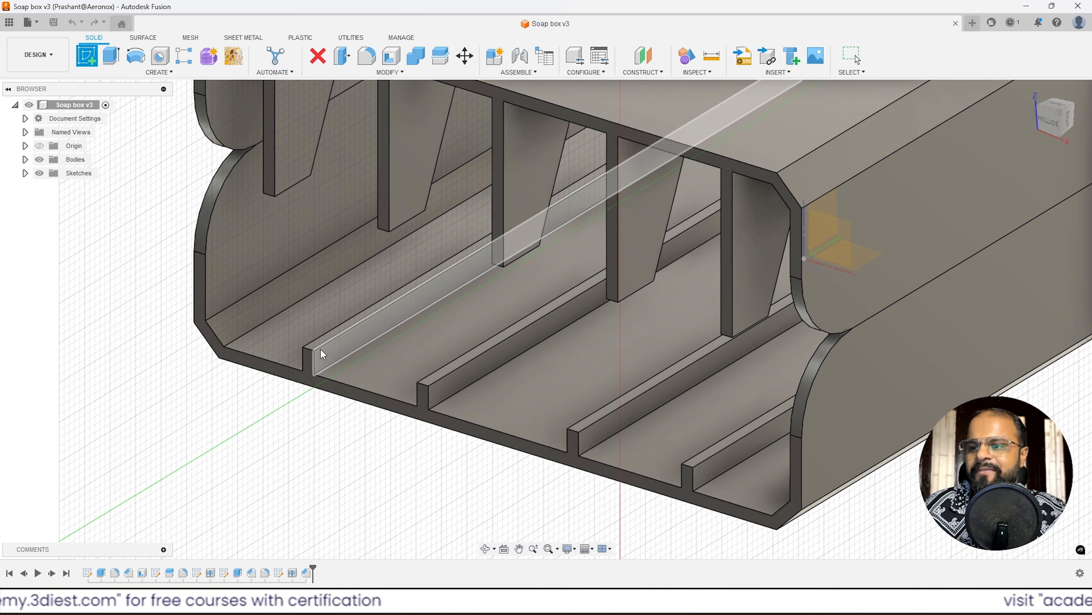
click(316, 347)
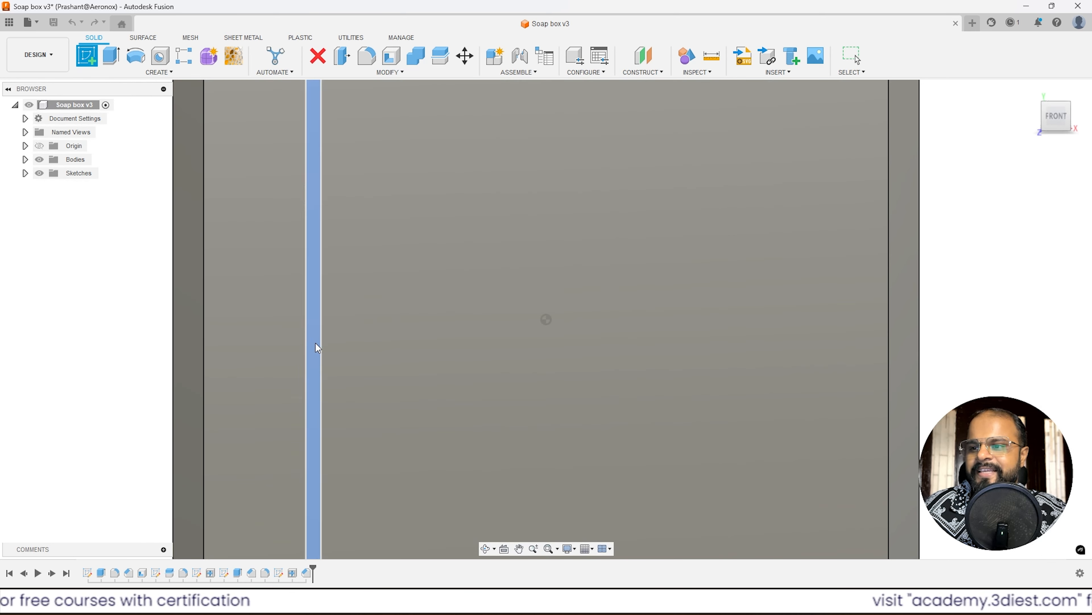
scroll(452, 230, down, 3)
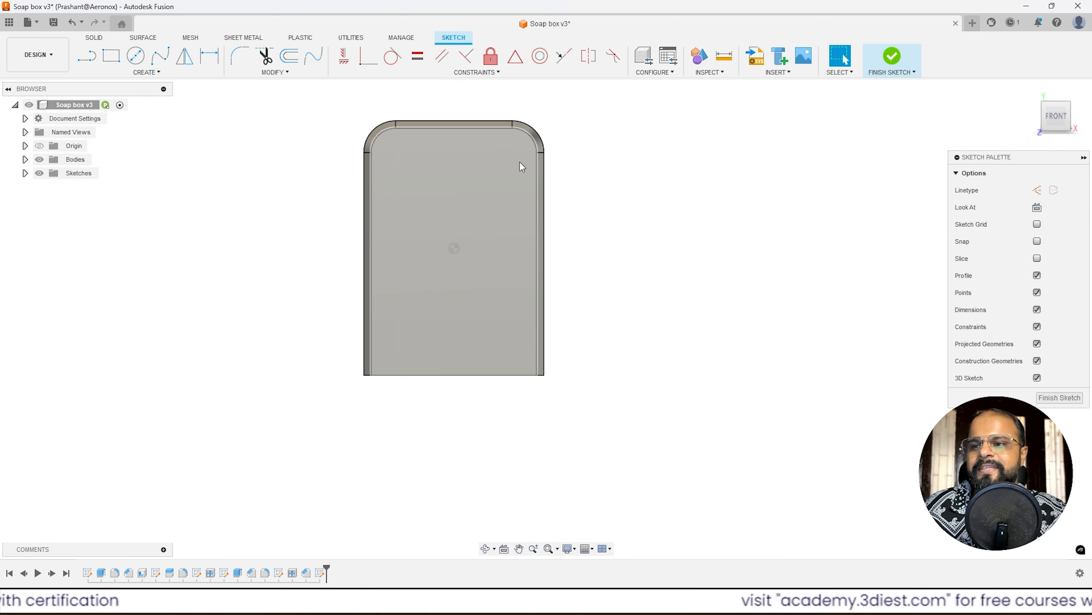
scroll(380, 131, up, 3)
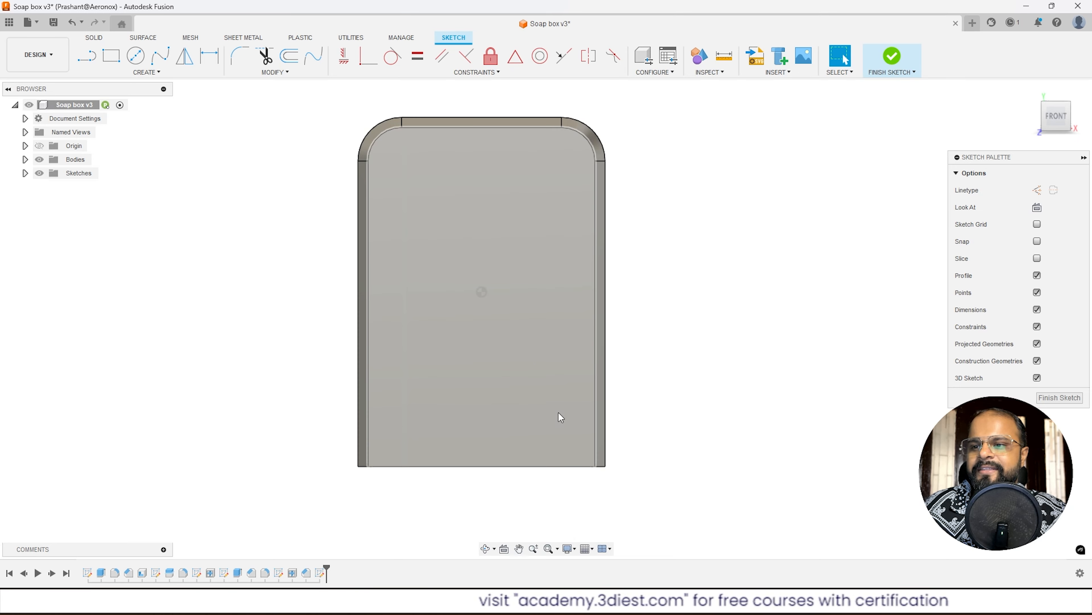
Hide the Bottom Body so that only the Top Body is shown in the sketch view.
click(25, 159)
click(62, 175)
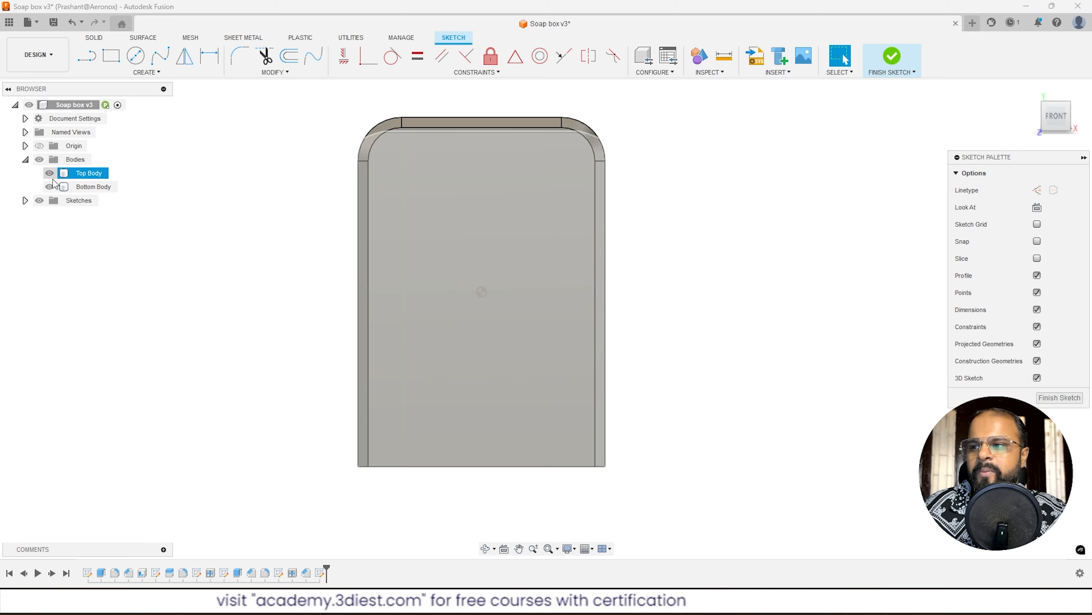
click(53, 184)
click(50, 187)
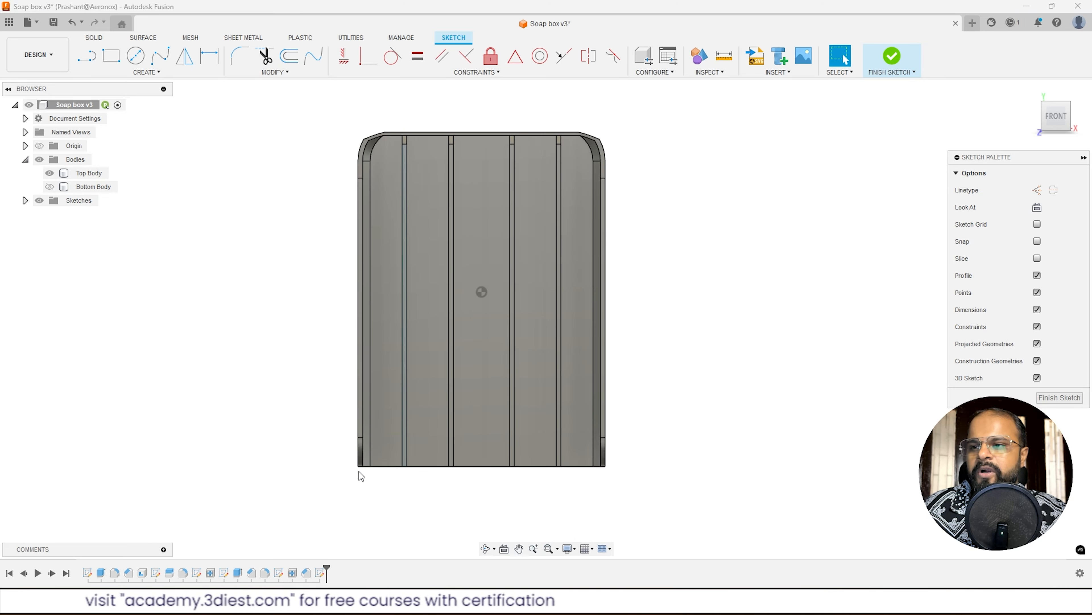
Project the upper faces of the four Top Body ribs into the sketch with Projection Link enabled.
scroll(361, 476, up, 3)
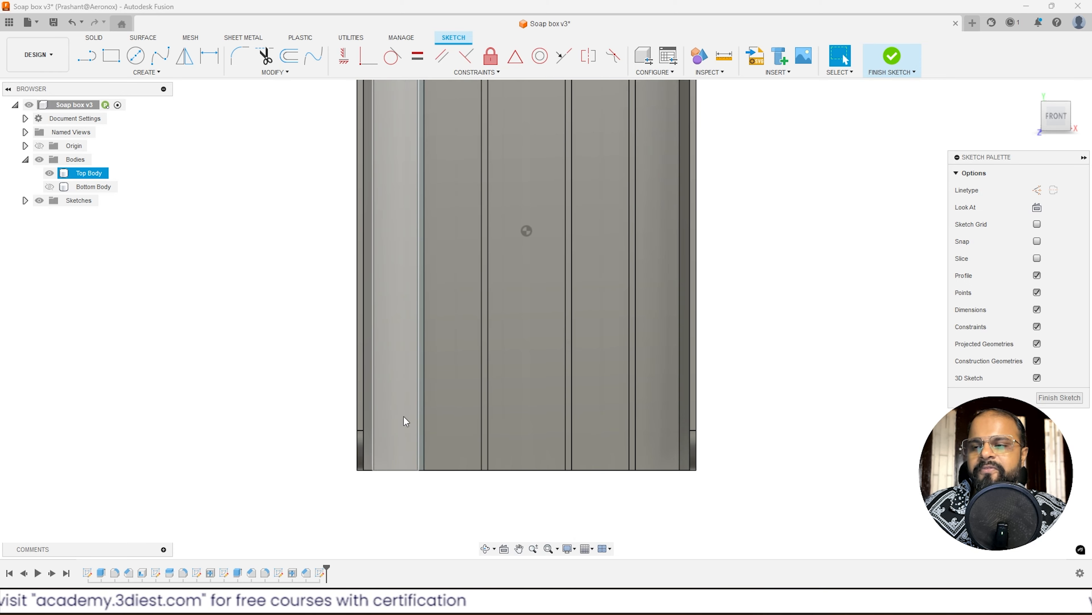
click(158, 76)
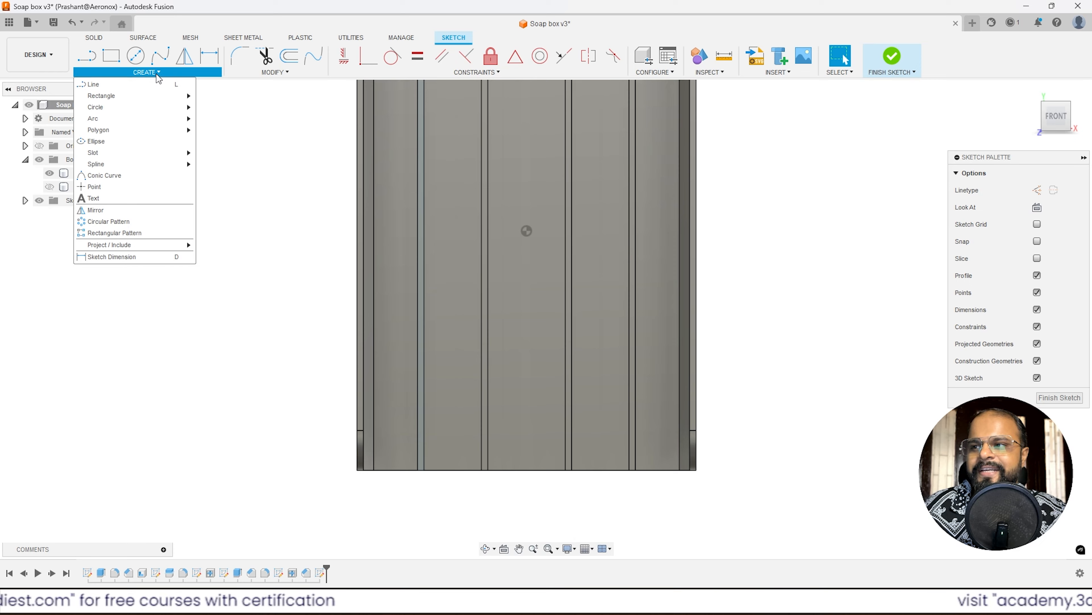
mouse_move(145, 246)
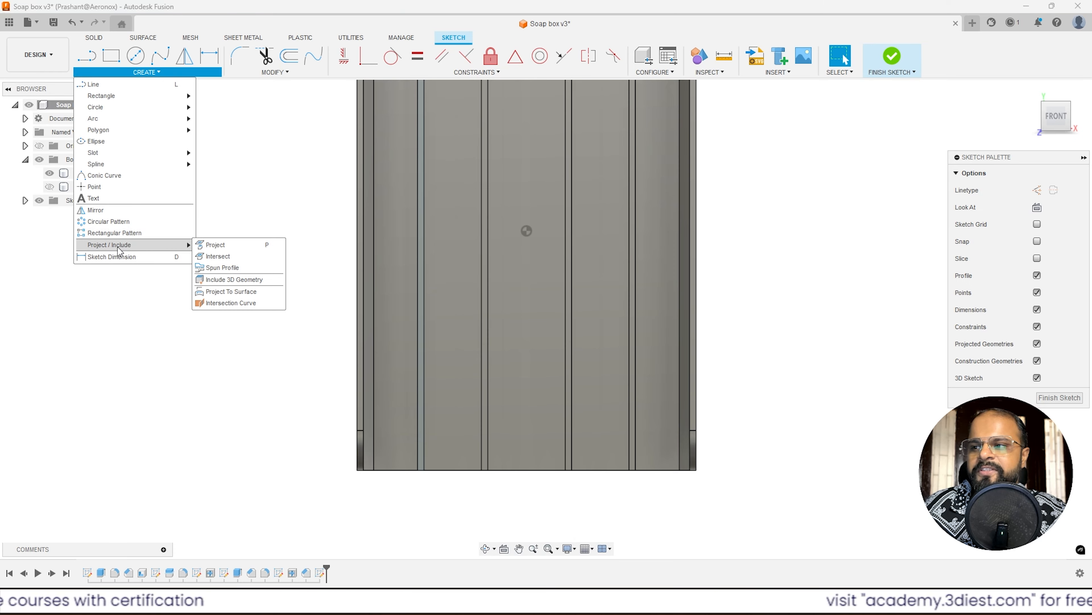
click(232, 246)
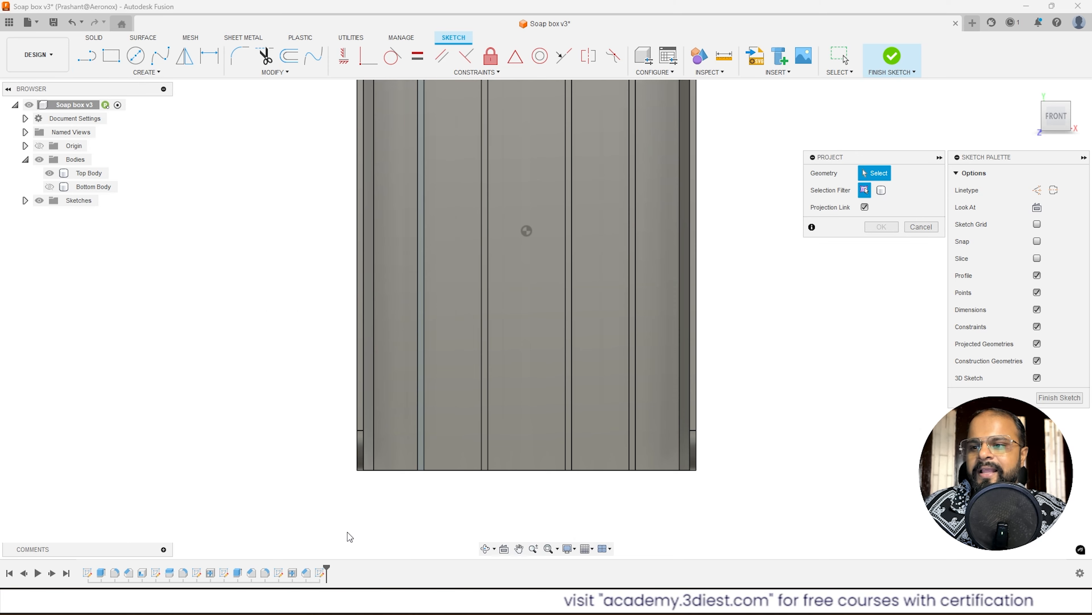
scroll(434, 477, up, 4)
click(411, 447)
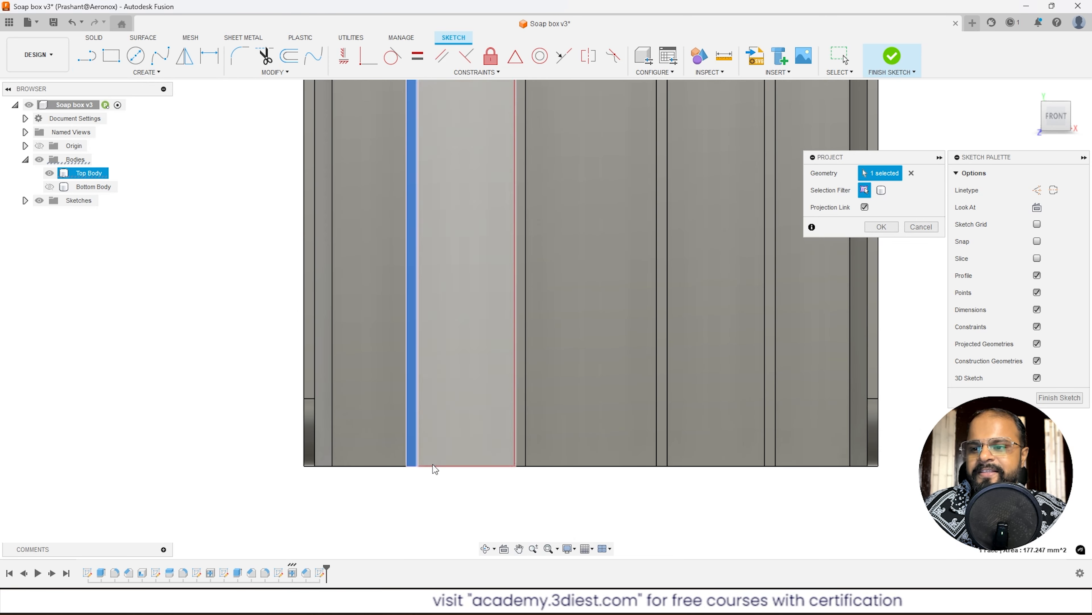
click(521, 453)
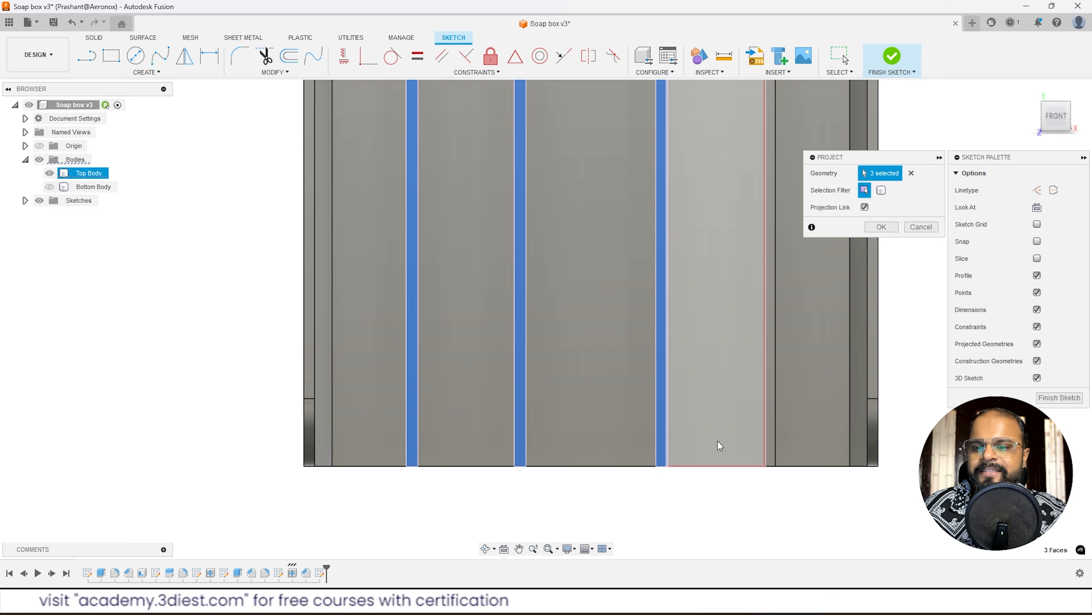
click(772, 442)
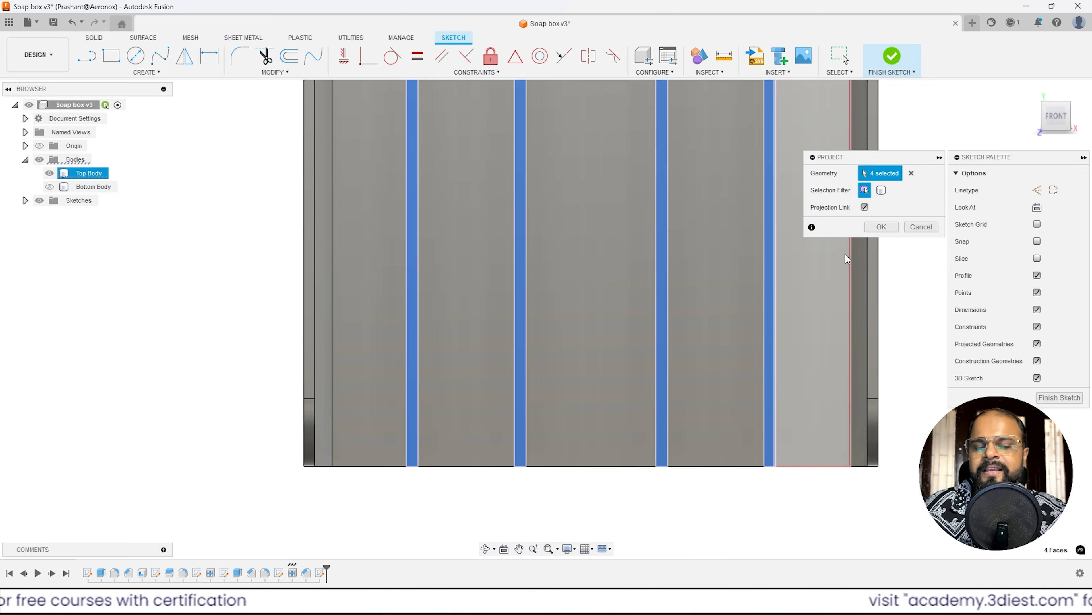
click(884, 229)
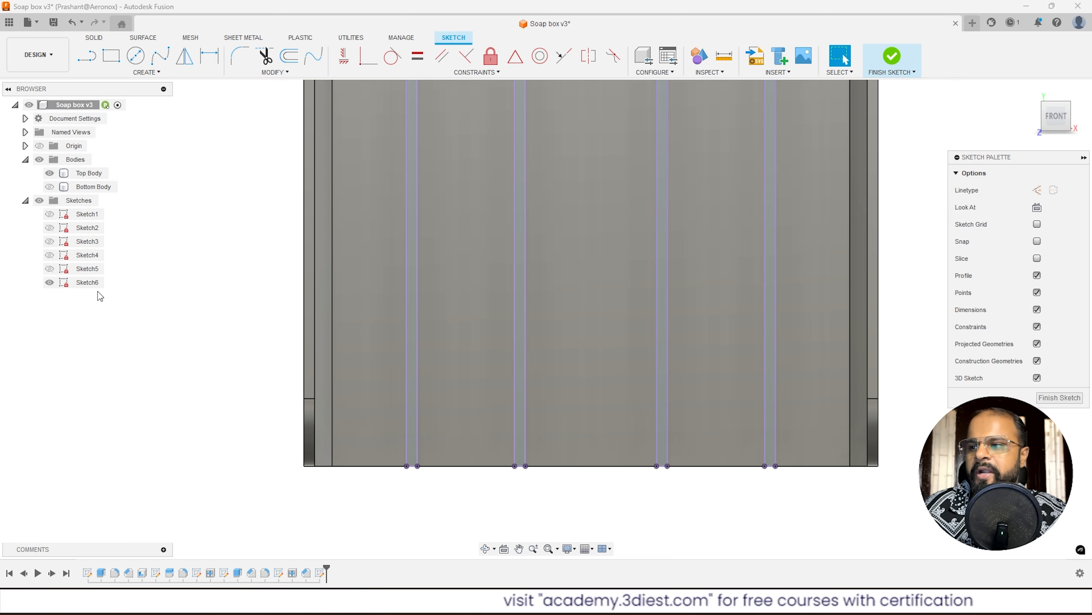
Show Sketch4, project its horizontal line across the ribs into the current sketch with Projection Link enabled, and hide Sketch4 again.
click(49, 258)
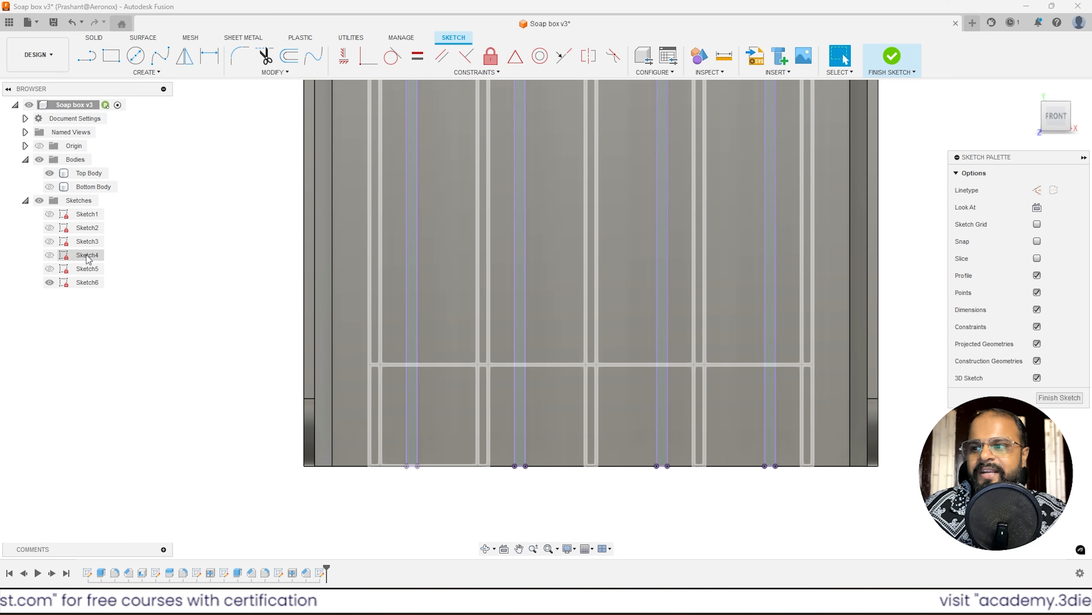
click(50, 255)
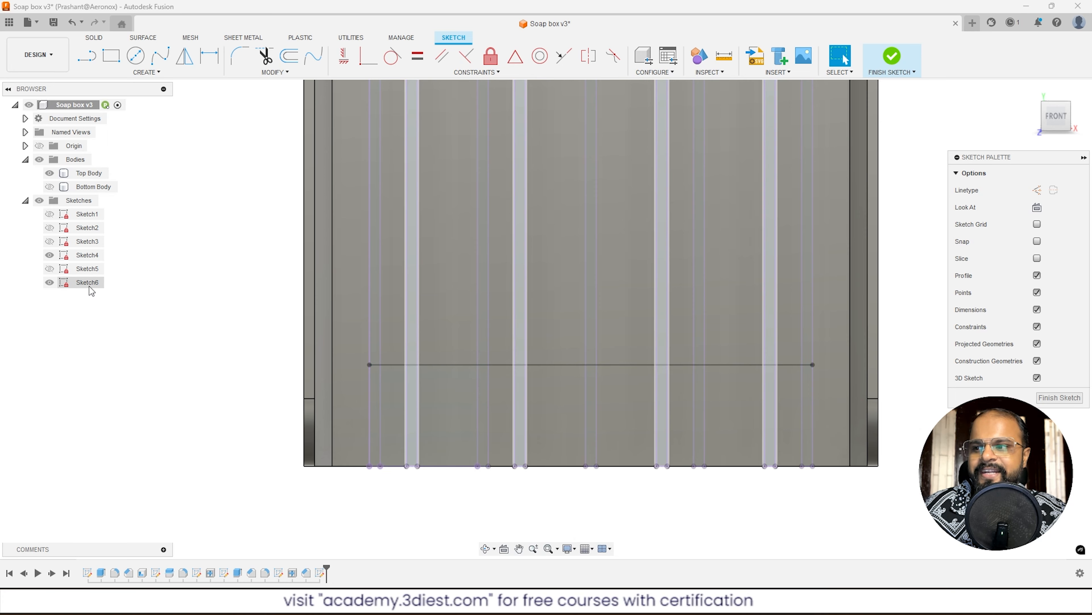
click(149, 73)
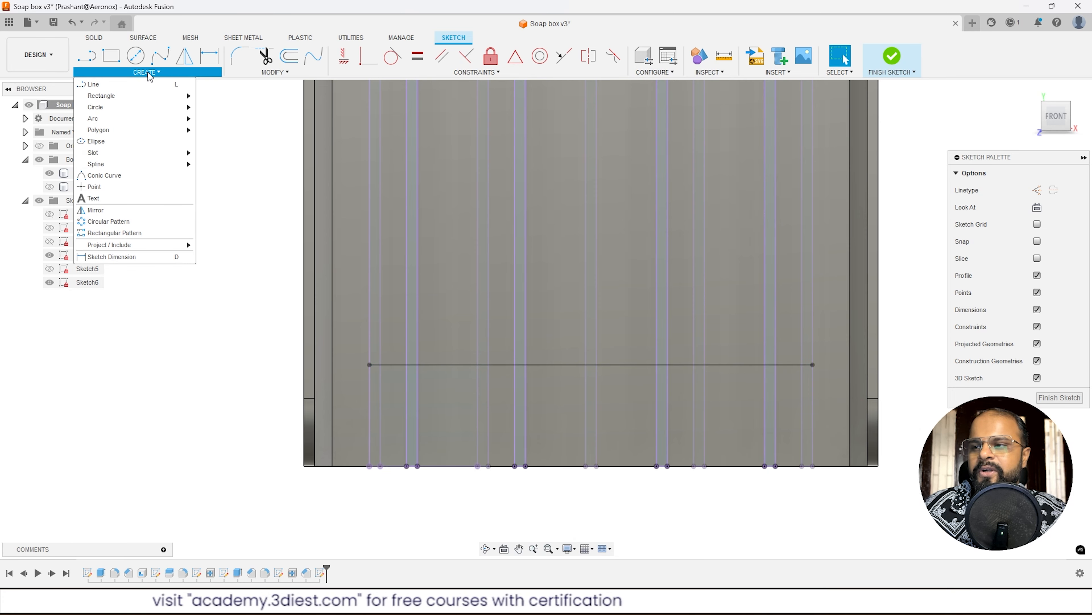
mouse_move(149, 250)
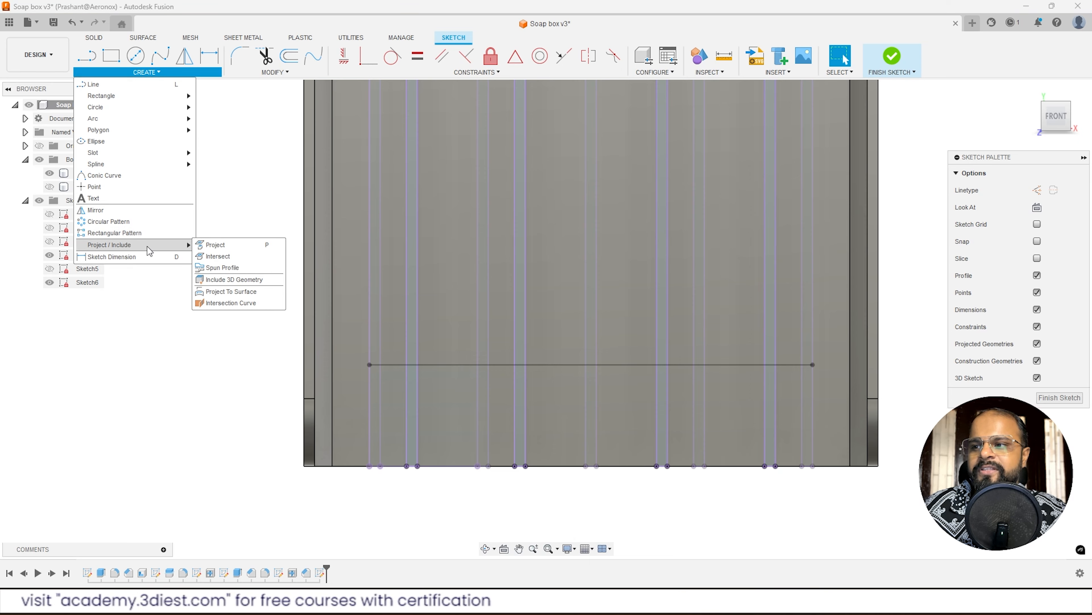
click(239, 249)
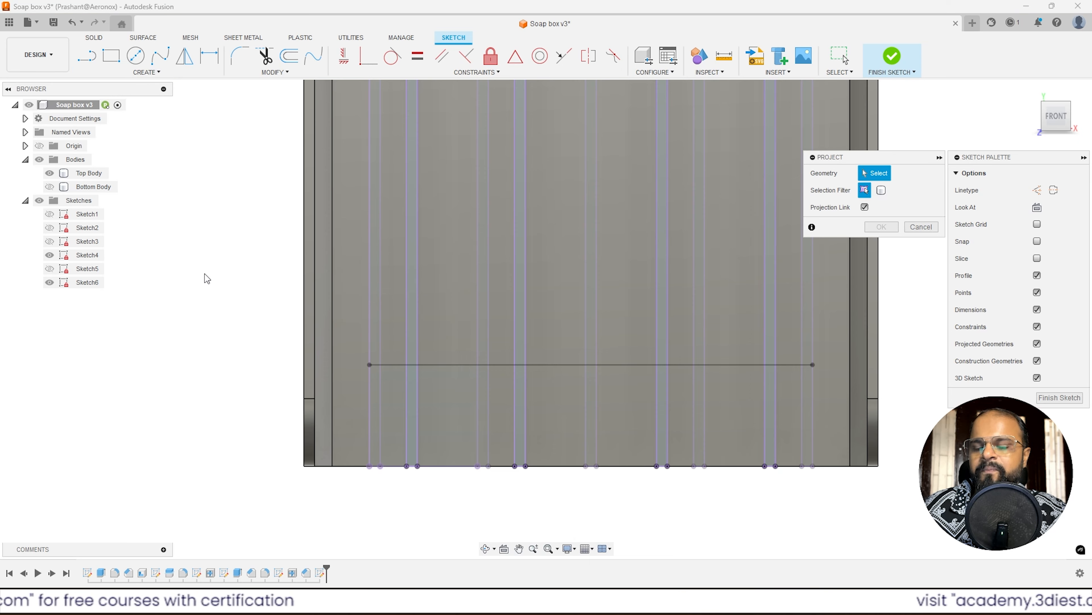
click(450, 365)
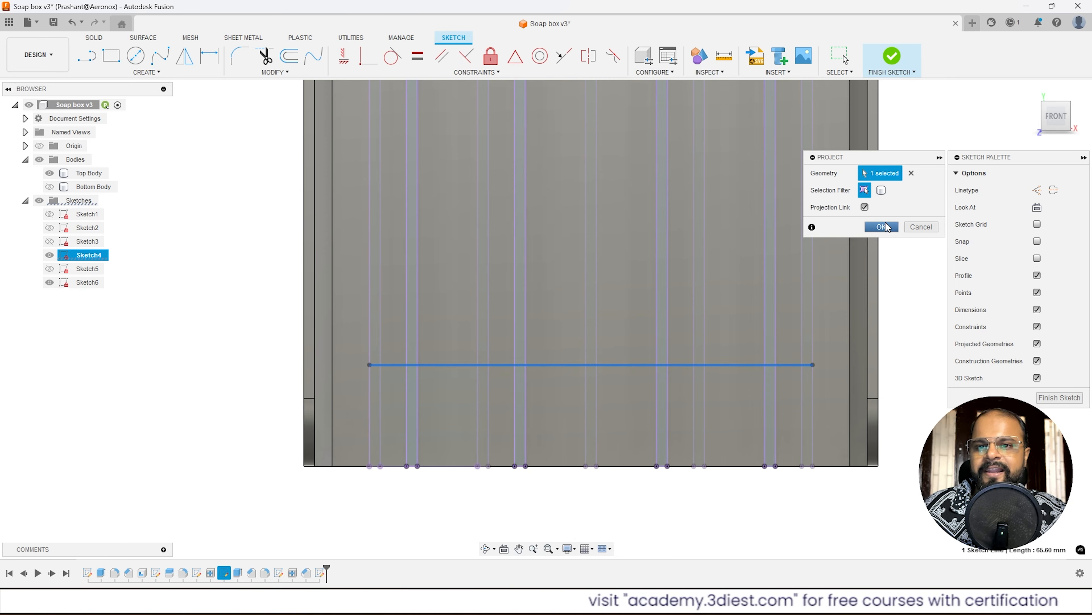
click(887, 229)
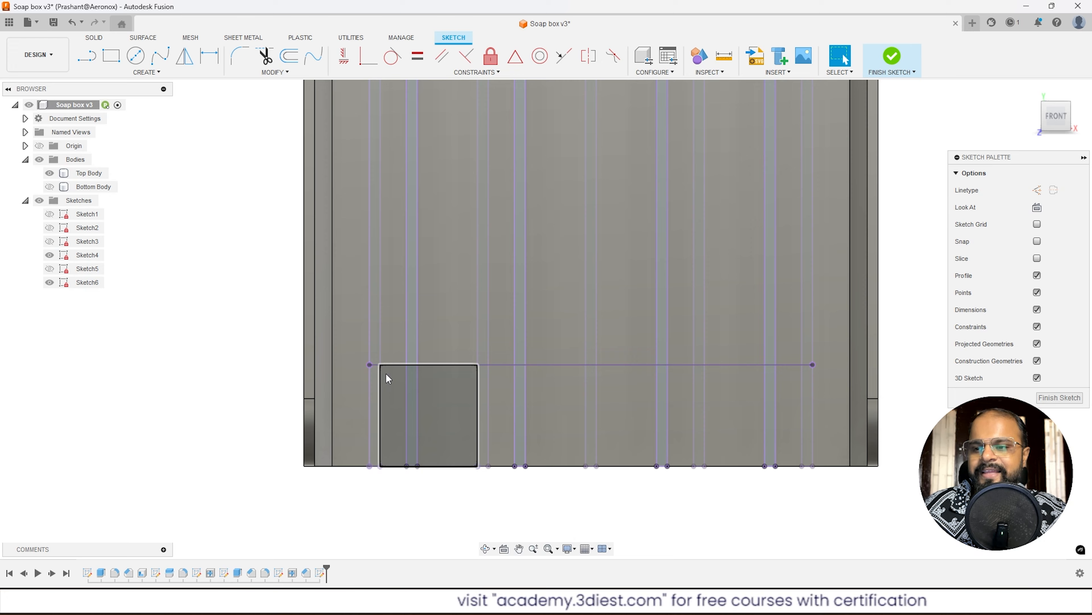
click(49, 255)
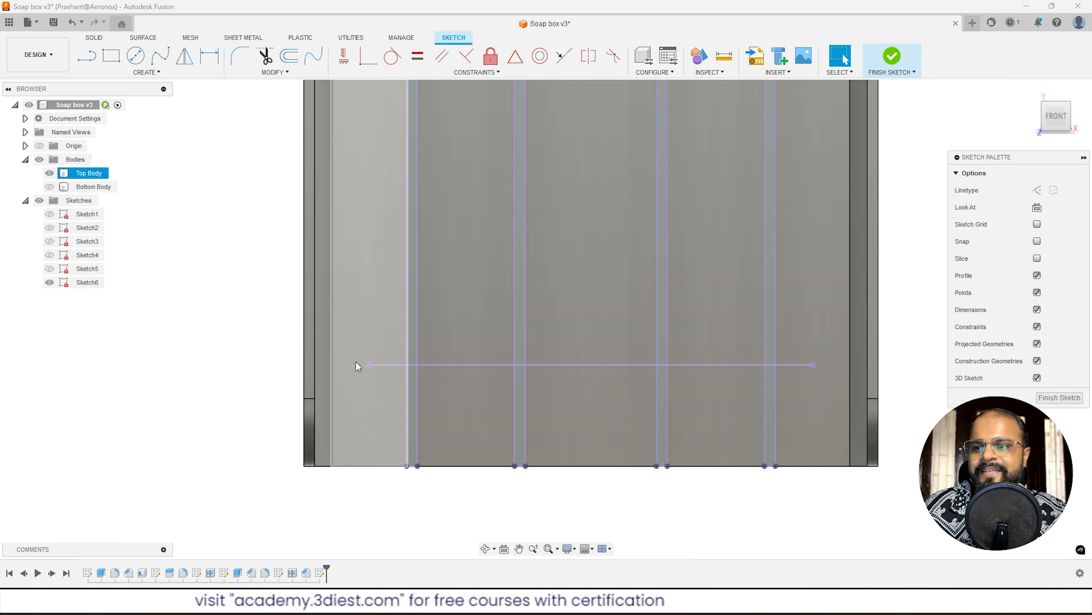
Show the Bottom Body again and finish the sketch.
scroll(521, 392, down, 3)
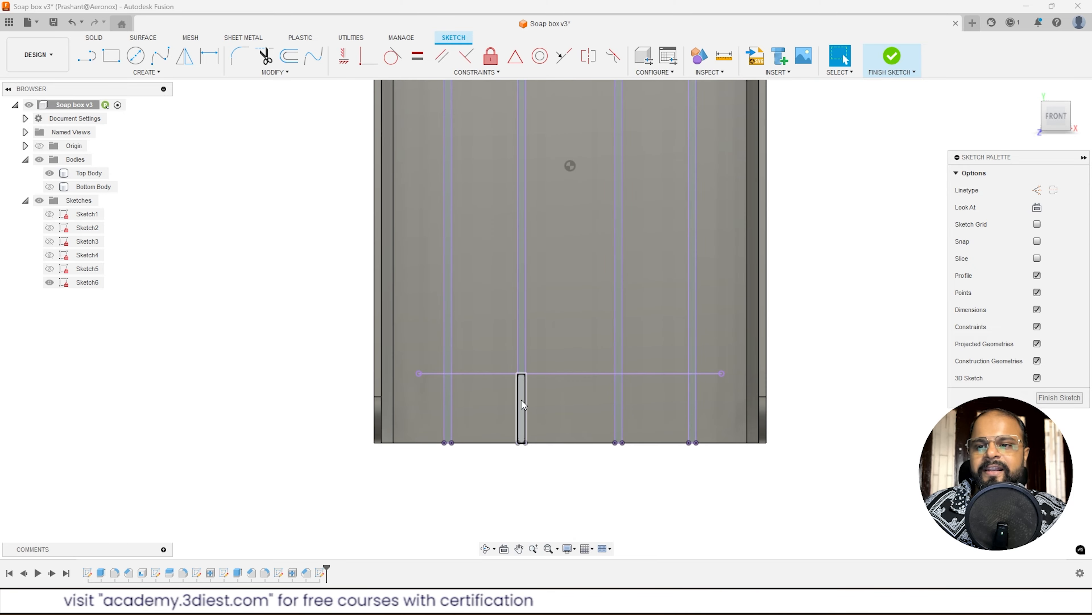
shift+middle_drag(478, 472, 474, 428)
shift+middle_drag(439, 382, 387, 409)
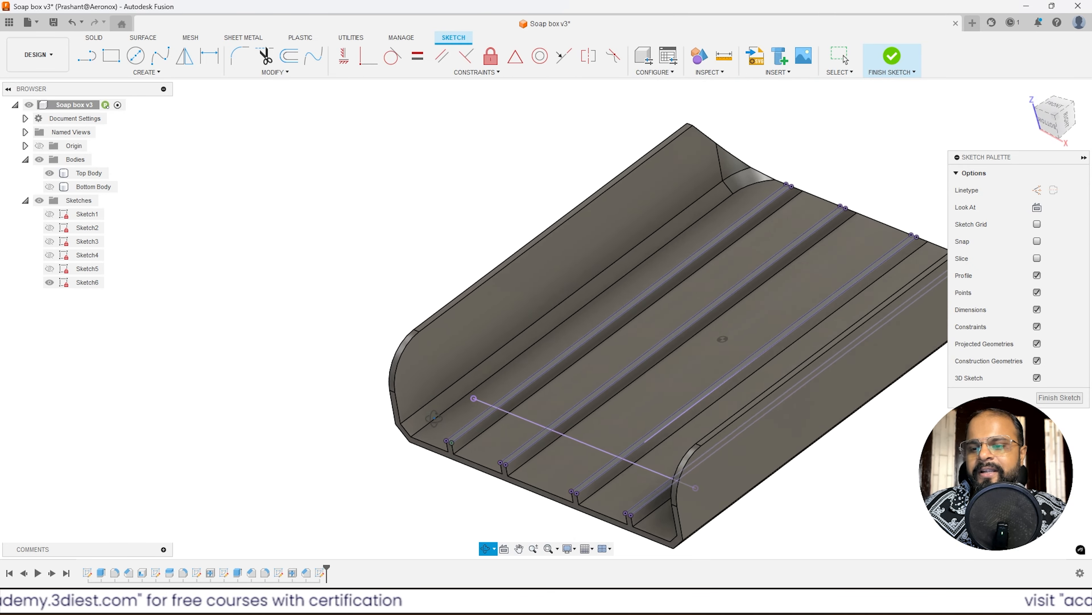
scroll(366, 347, down, 4)
scroll(495, 470, up, 6)
scroll(517, 471, down, 3)
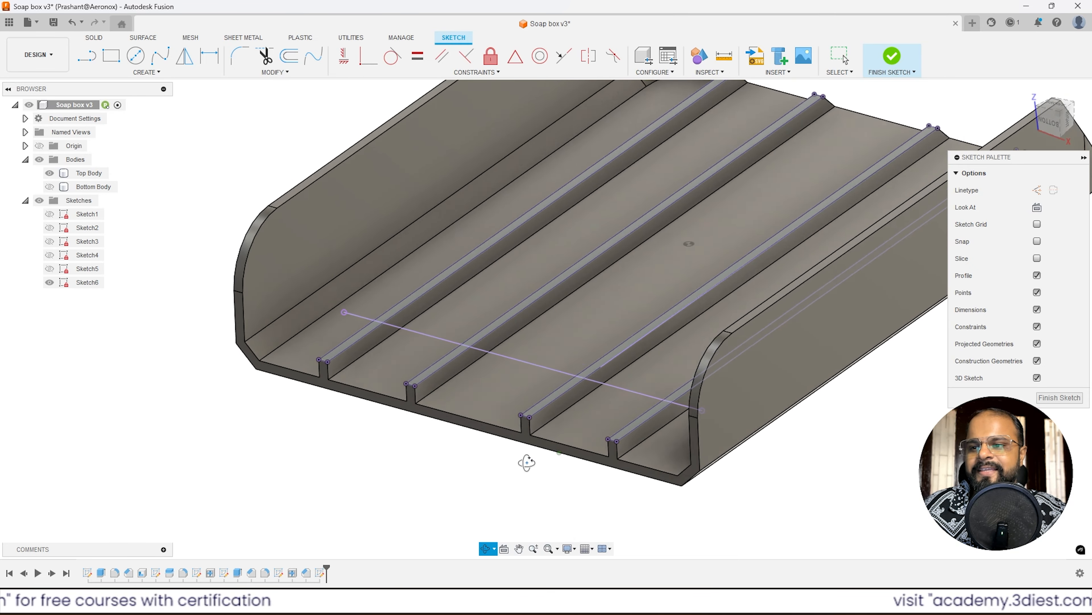
scroll(518, 411, up, 3)
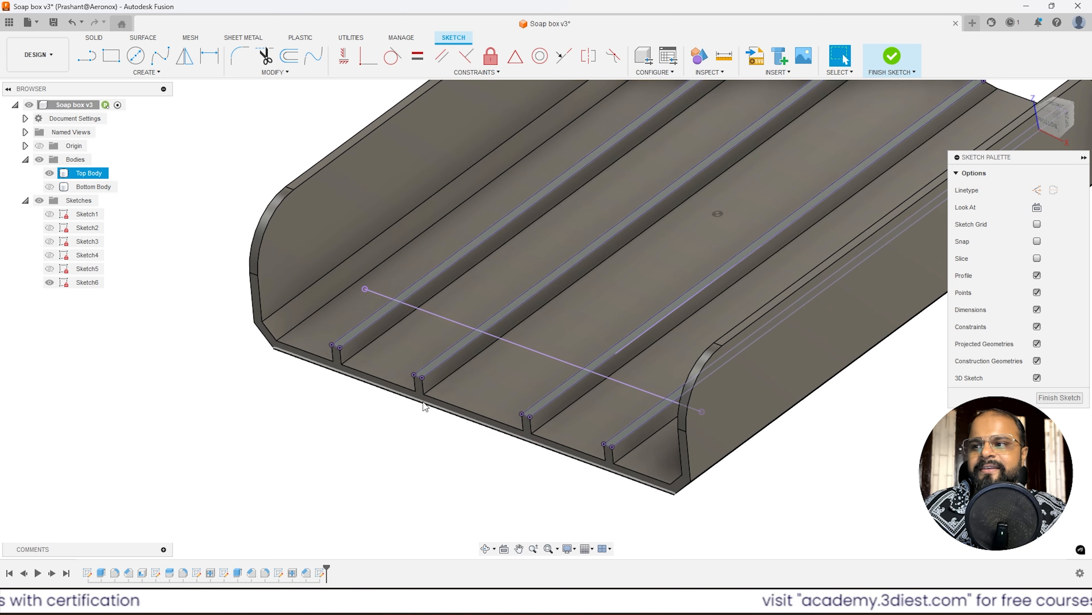
scroll(424, 401, down, 1)
click(52, 188)
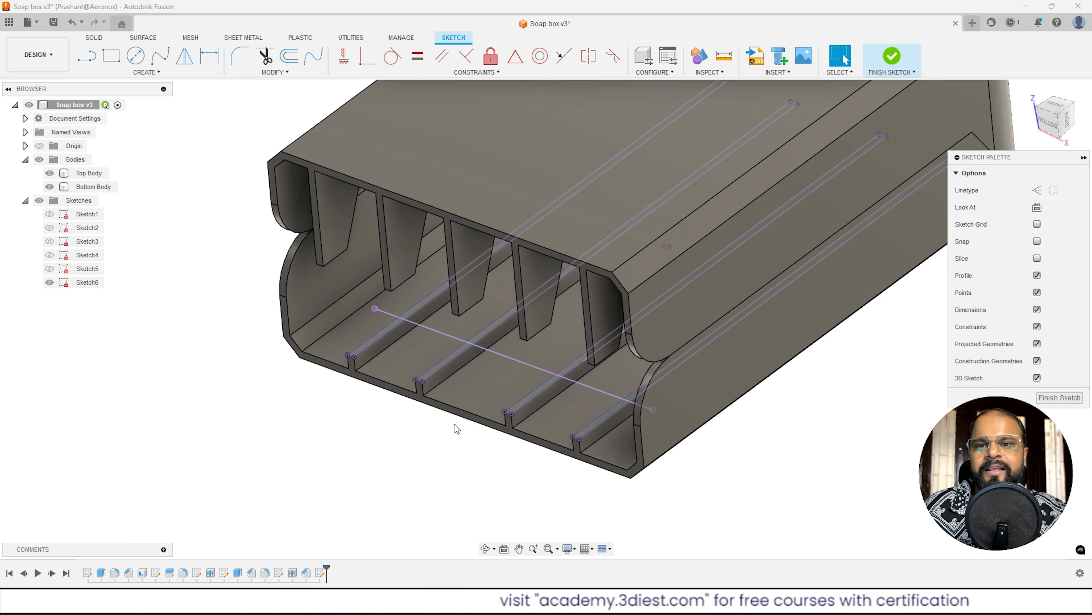
click(890, 62)
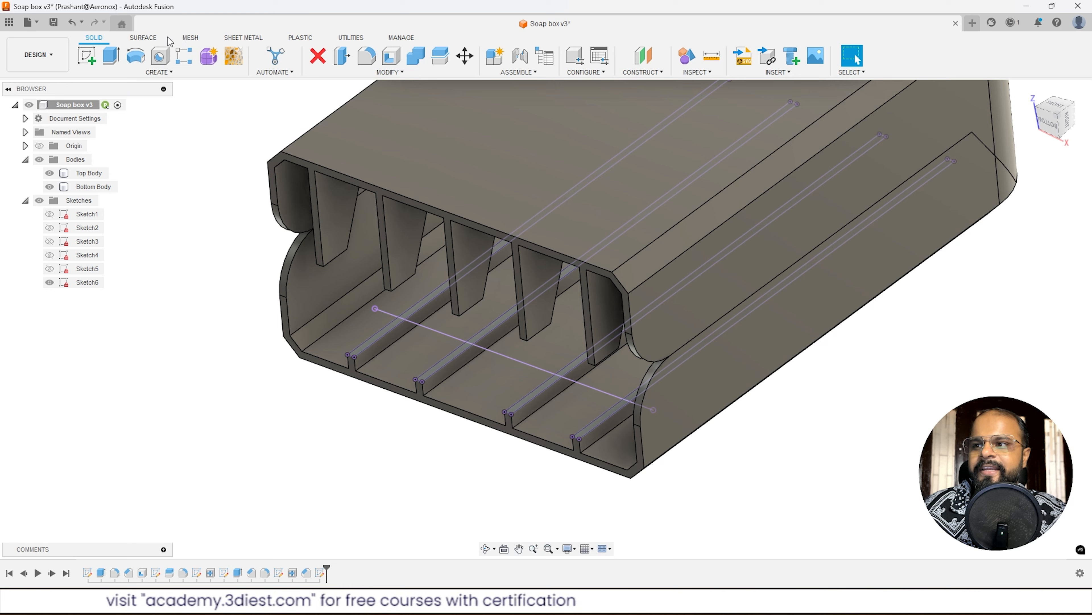
Start an Extrude with the four short rib profiles between the projected line and the Top Body's open end.
click(110, 63)
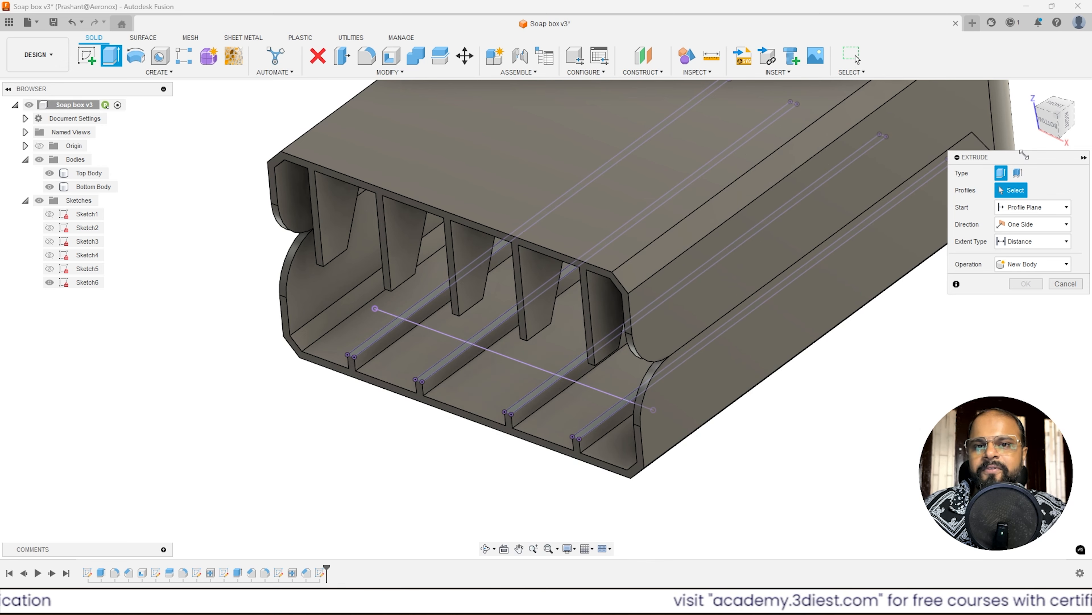
drag(1024, 154, 847, 113)
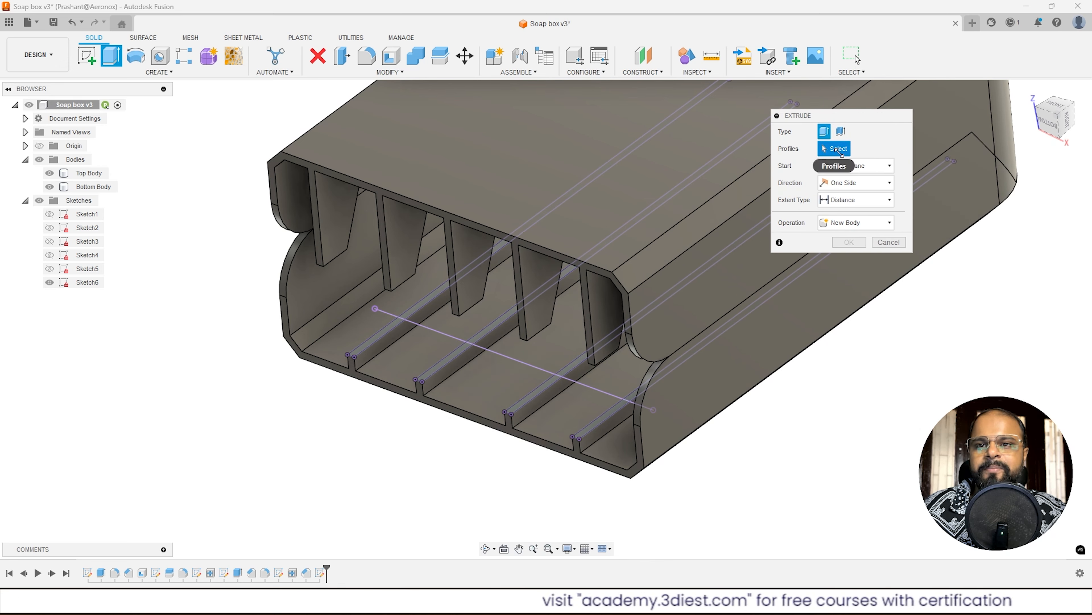
scroll(370, 353, up, 5)
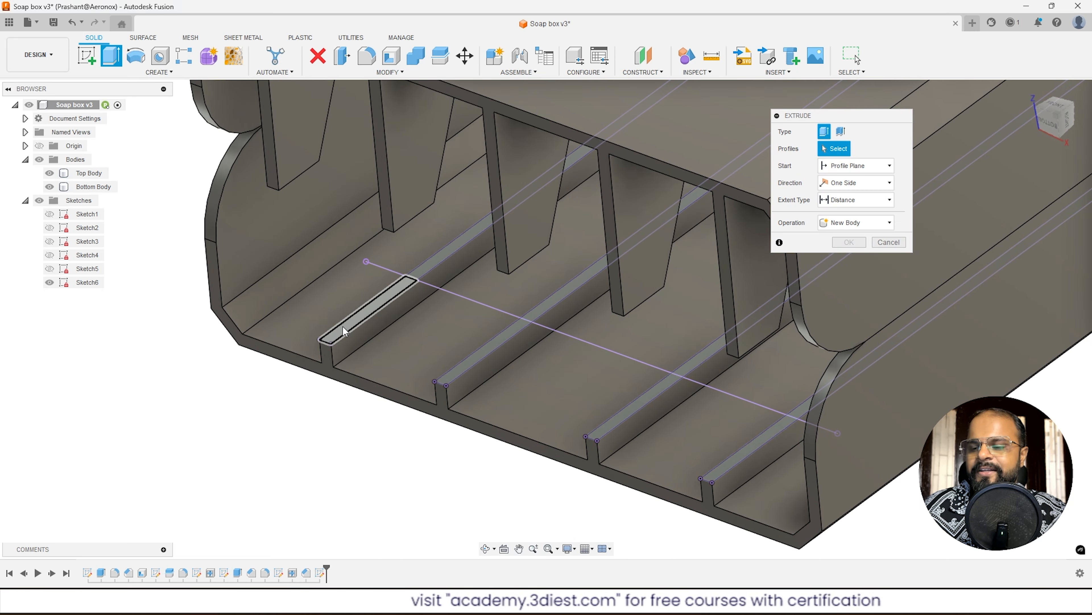
click(342, 326)
click(458, 372)
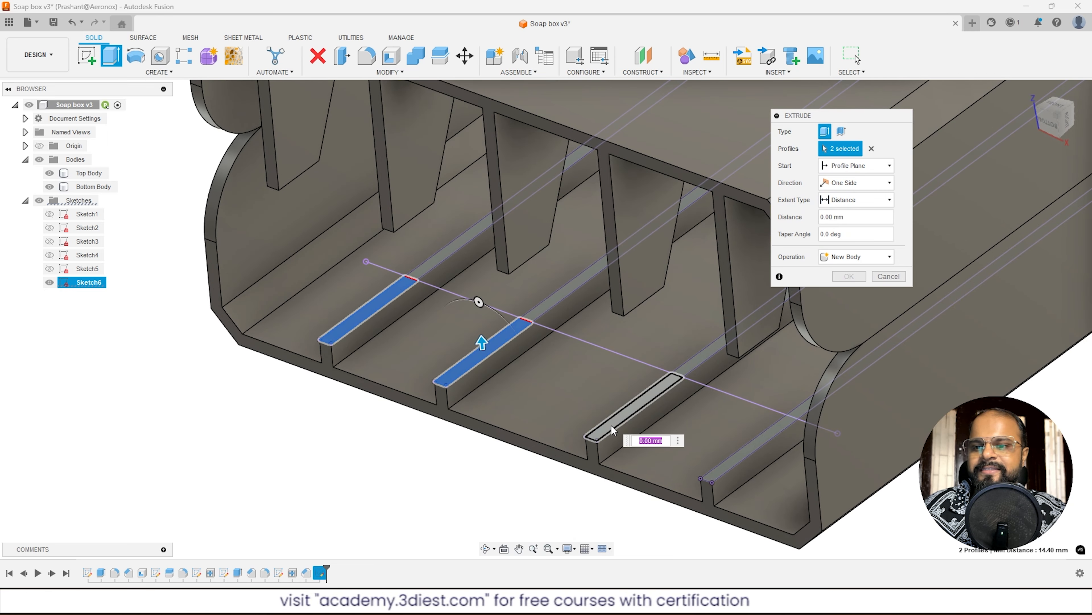
click(611, 424)
click(708, 475)
scroll(679, 444, down, 2)
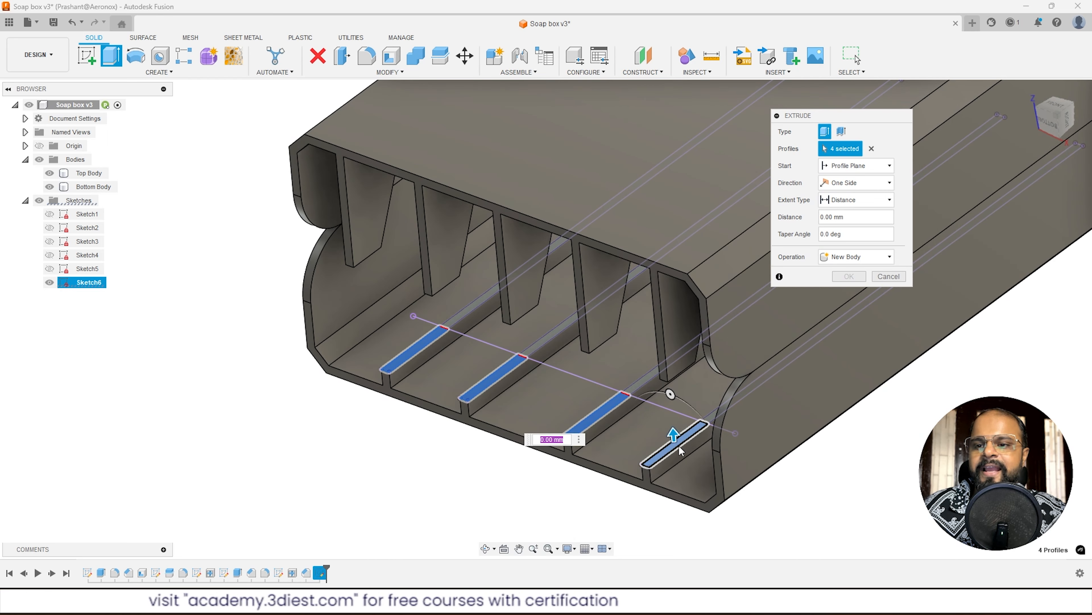
Extrude the four selected rib profiles 18 mm towards the Bottom Body's ribs with the Join operation.
drag(674, 436, 671, 360)
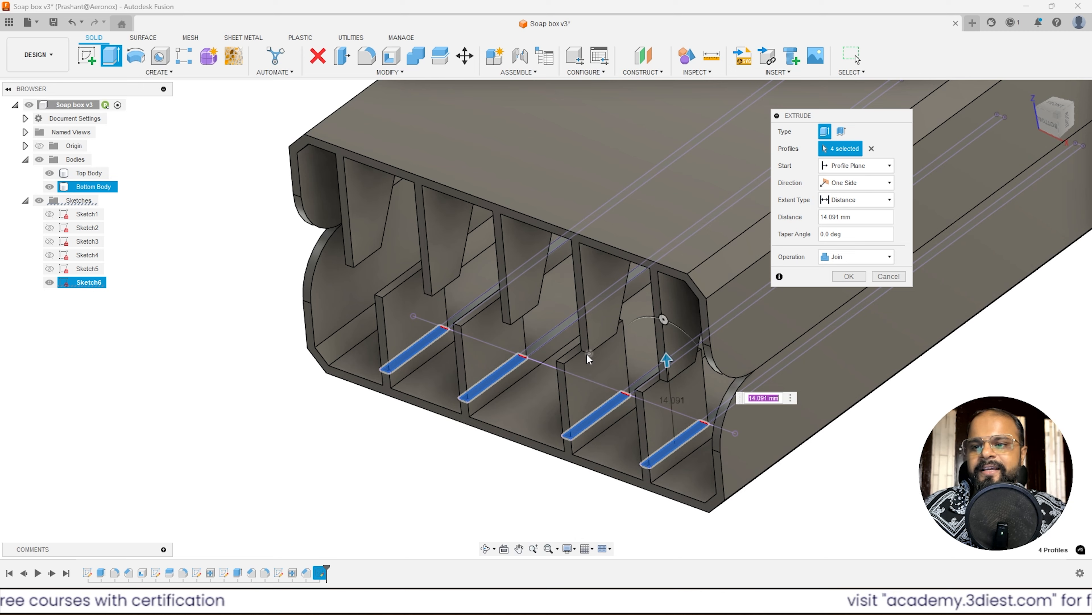
click(1046, 126)
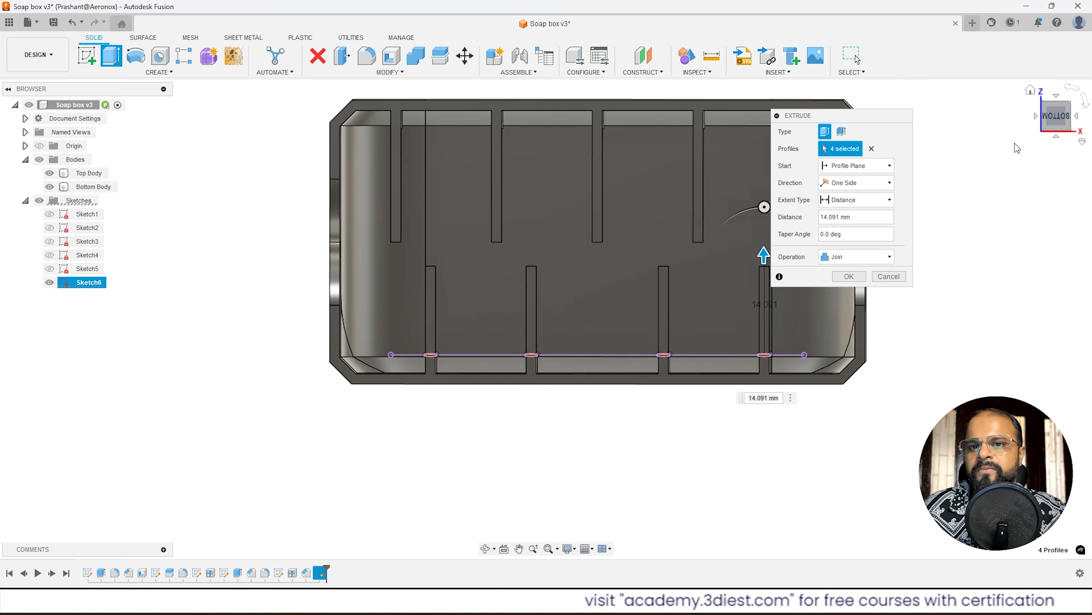
scroll(697, 247, up, 5)
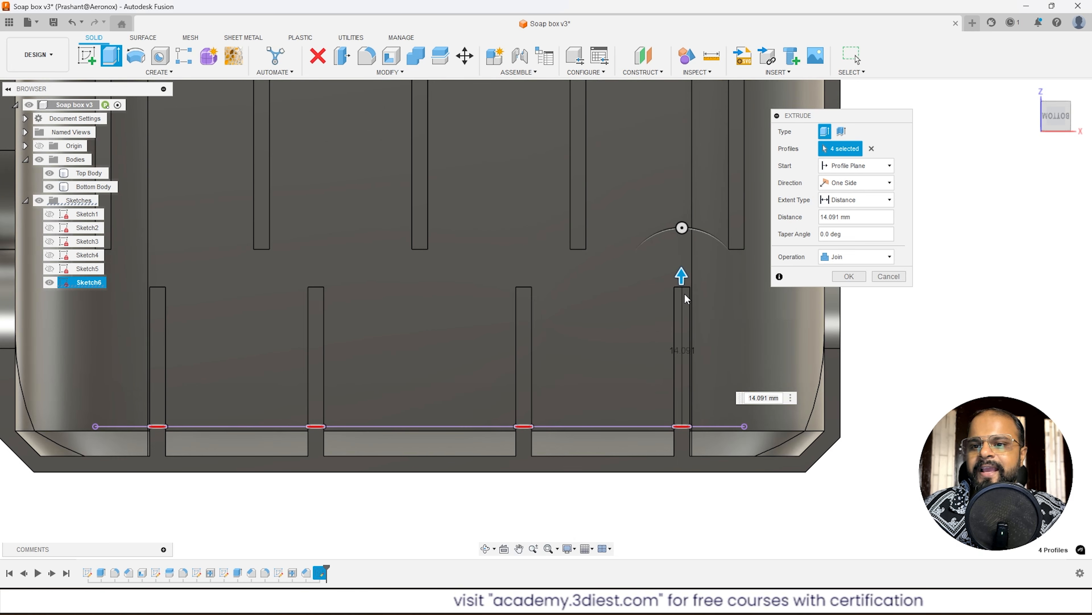
drag(680, 280, 659, 240)
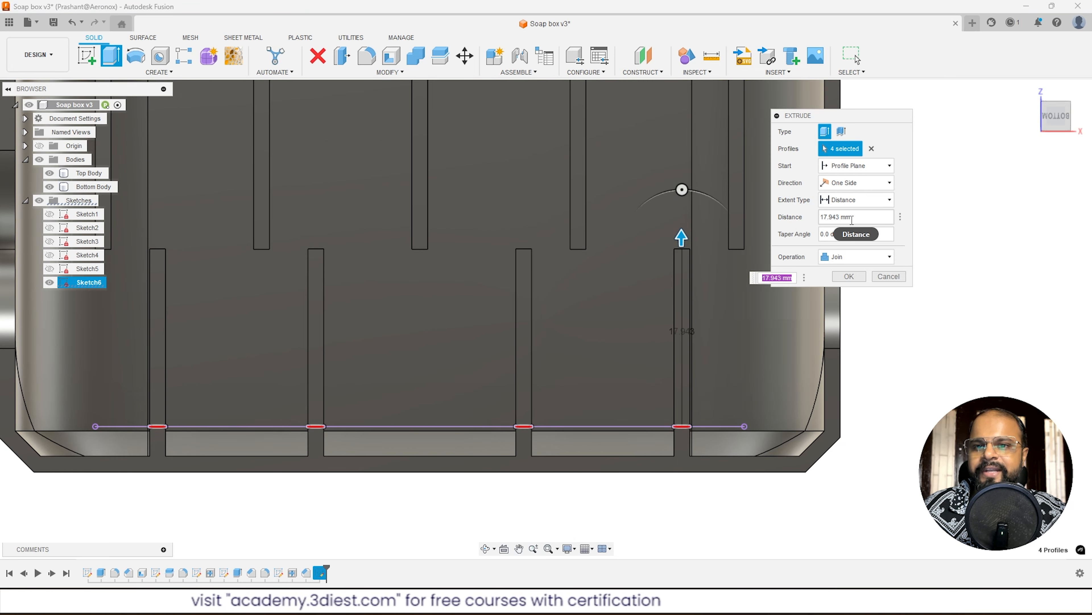
text(1)
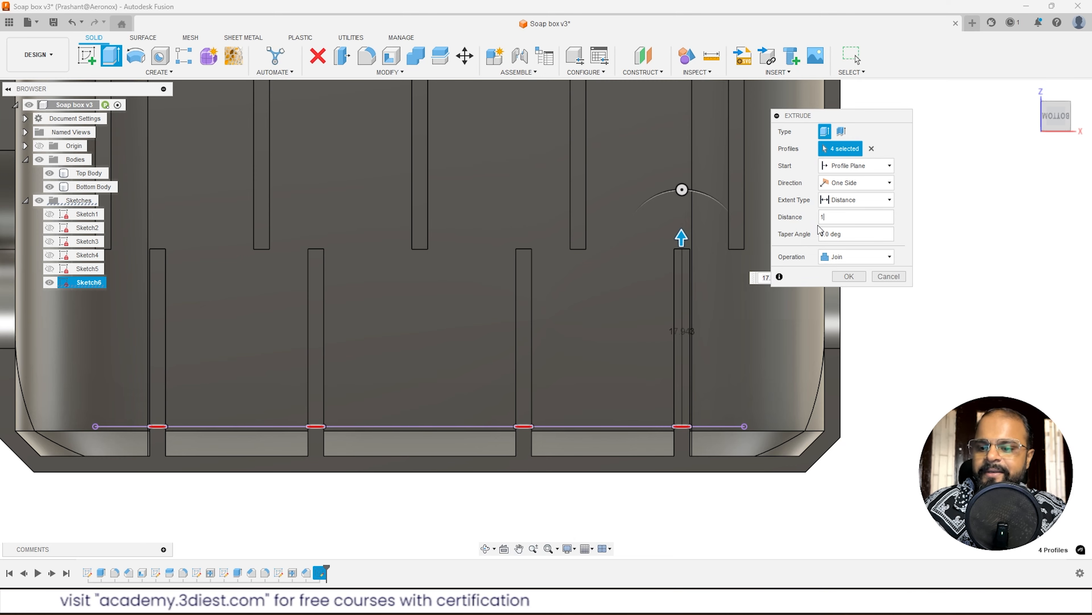
text(8)
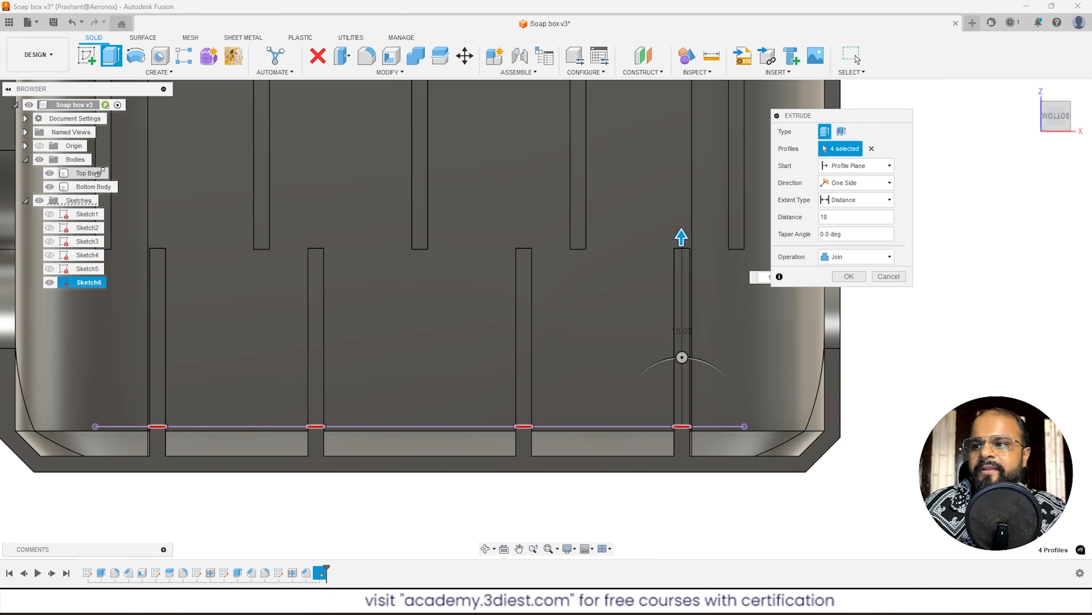
click(856, 277)
Examine the raised rib ends against the Bottom Body's ribs, and check the two distances of the Bottom Body's rib chamfer without changing them.
scroll(806, 293, down, 3)
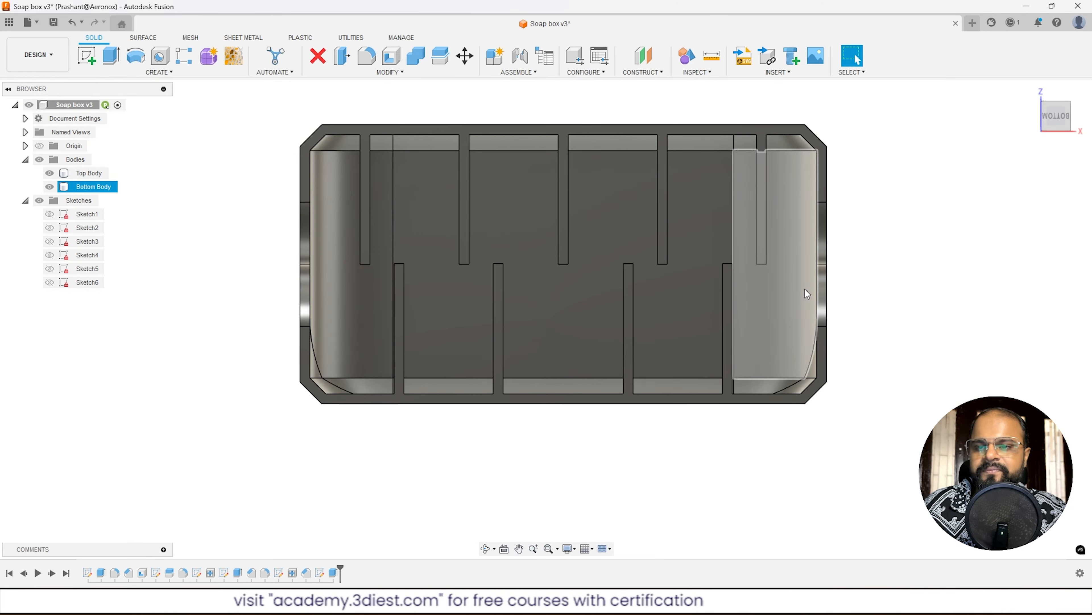
scroll(806, 289, down, 3)
shift+middle_drag(734, 298, 688, 320)
scroll(534, 389, up, 3)
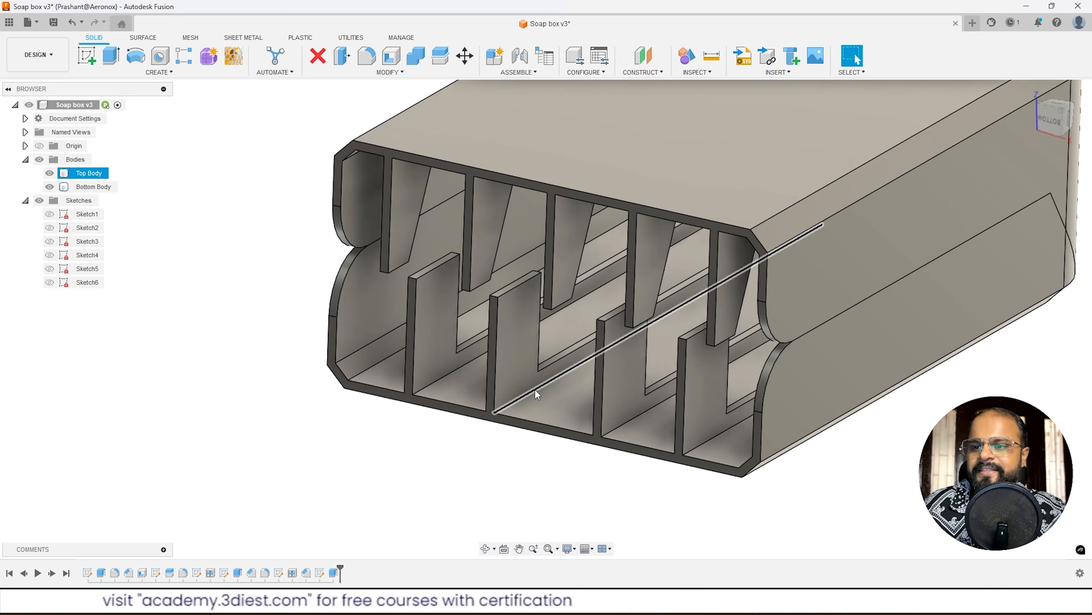
shift+middle_drag(535, 389, 502, 275)
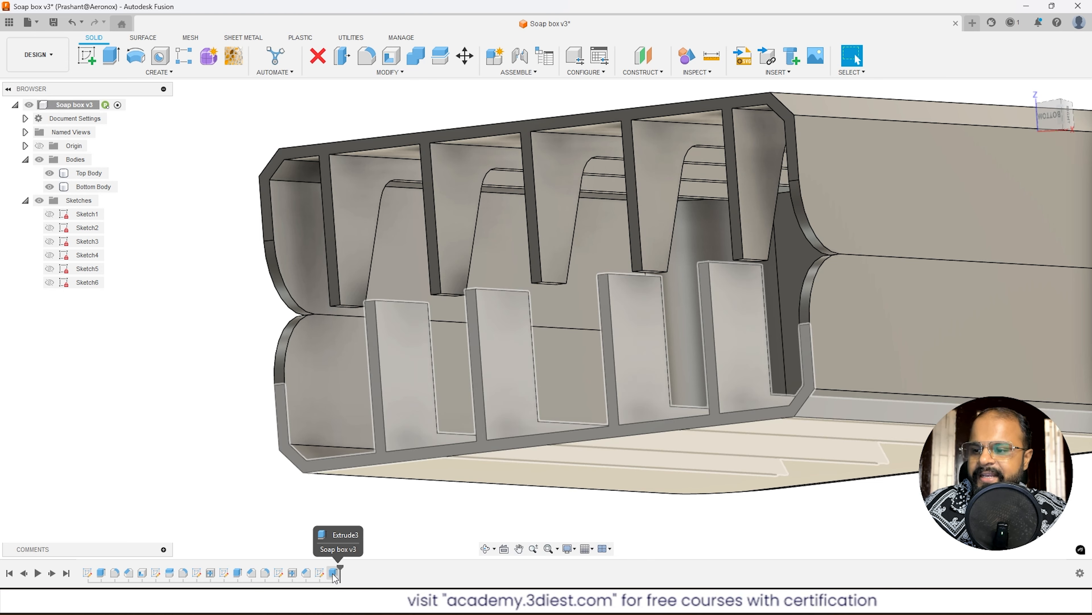
click(252, 573)
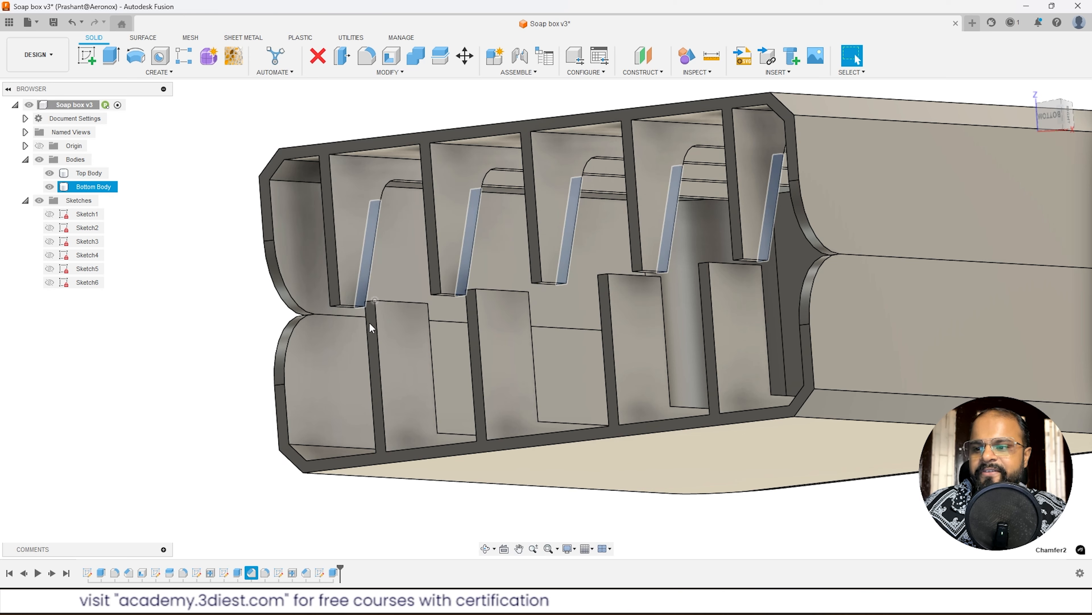
right_click(251, 573)
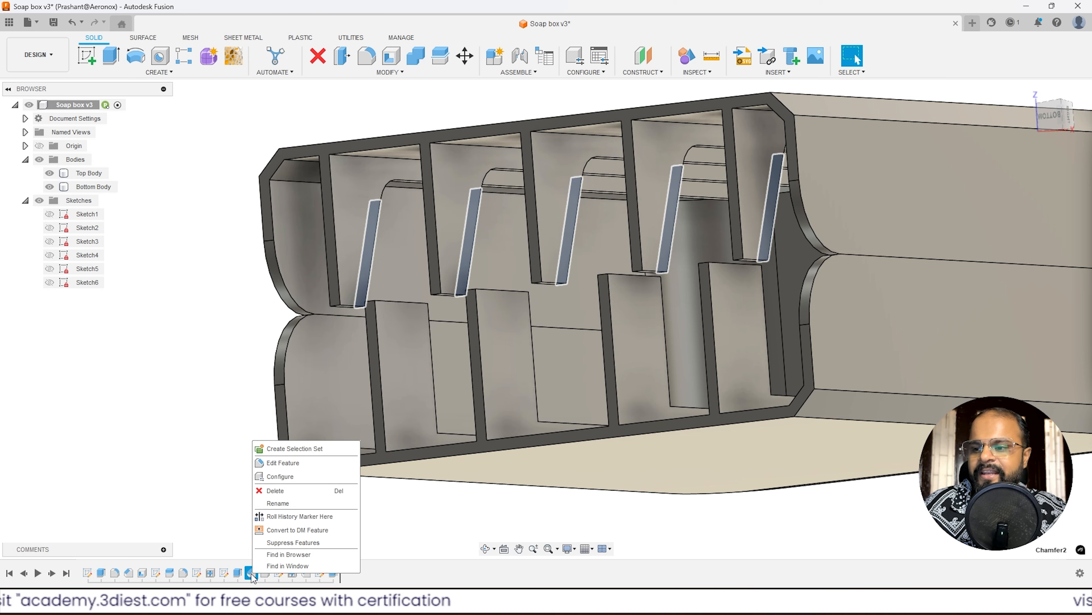
click(286, 463)
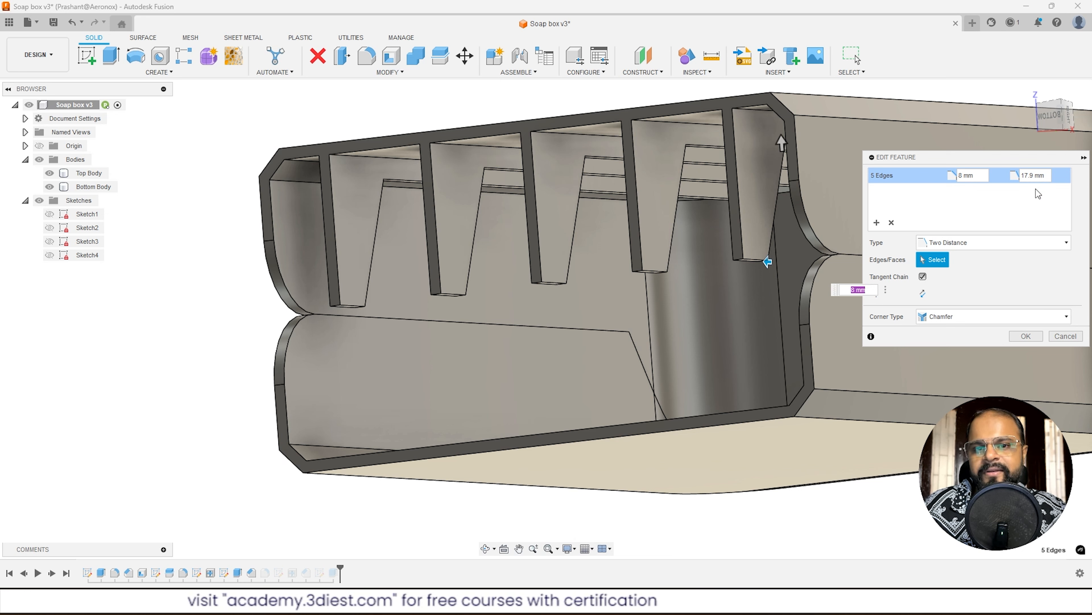
click(1026, 336)
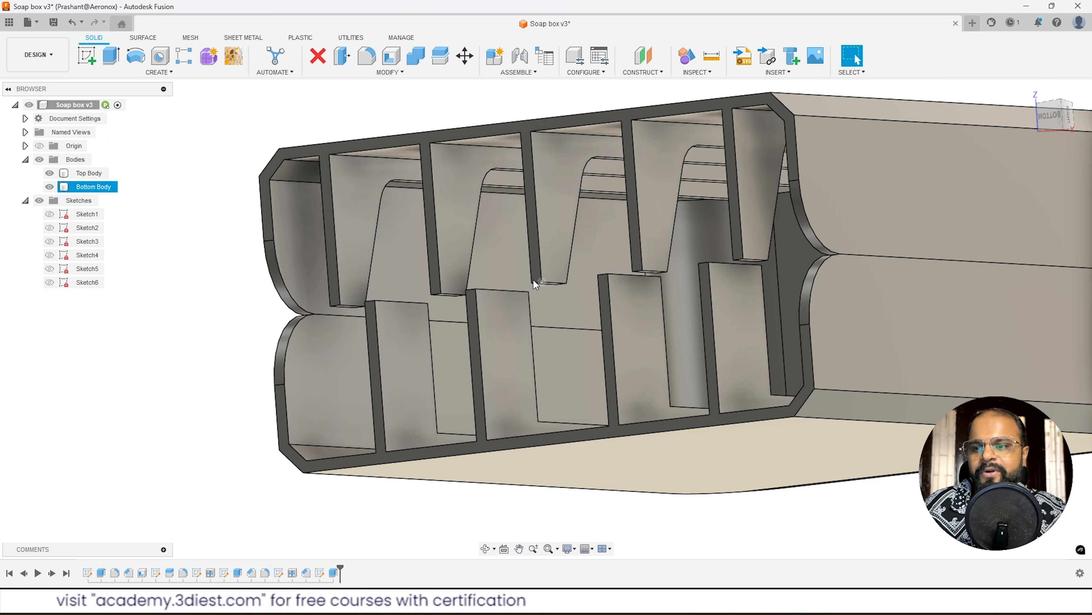
Hide the Bottom Body so that the four raised rib ends of the Top Body are exposed.
click(50, 187)
shift+middle_drag(324, 222, 301, 278)
scroll(301, 279, up, 3)
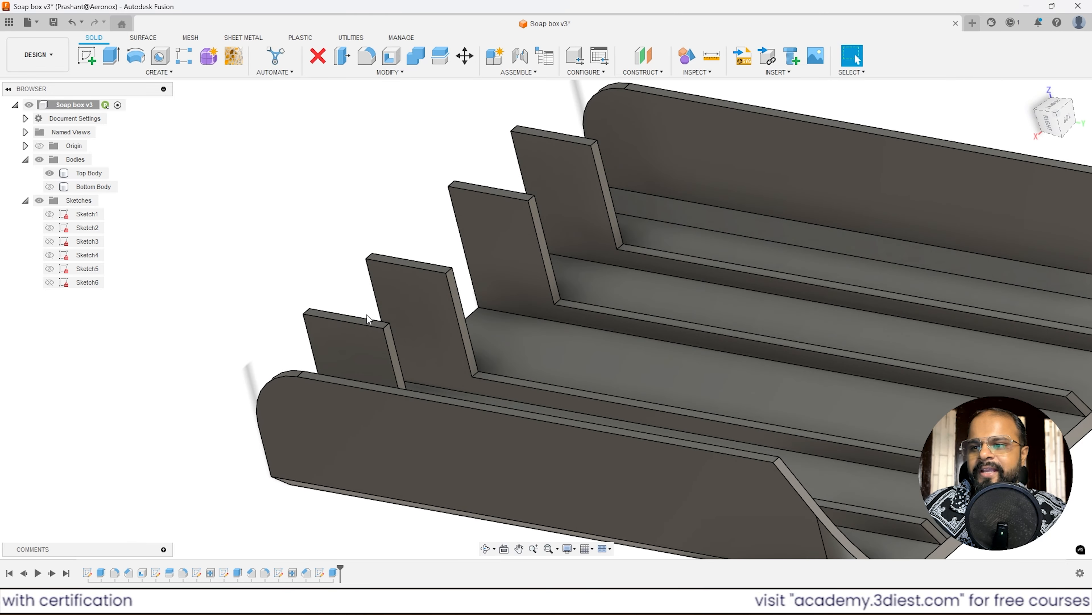
click(414, 284)
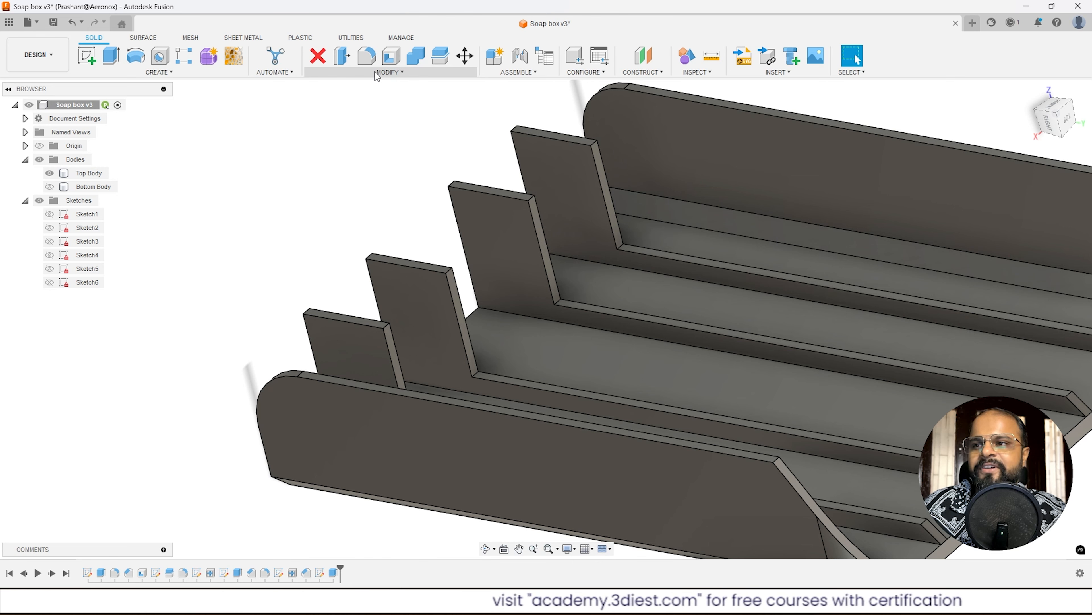
Start a Chamfer with the short inner corner edges at the tips of the Top Body's four raised rib ends.
click(397, 72)
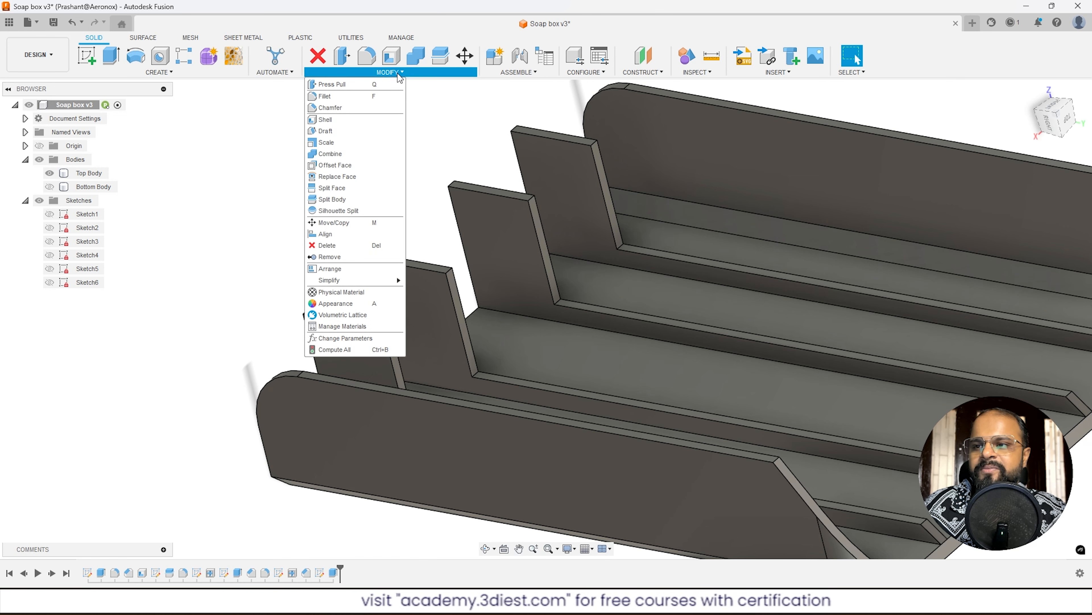
click(332, 107)
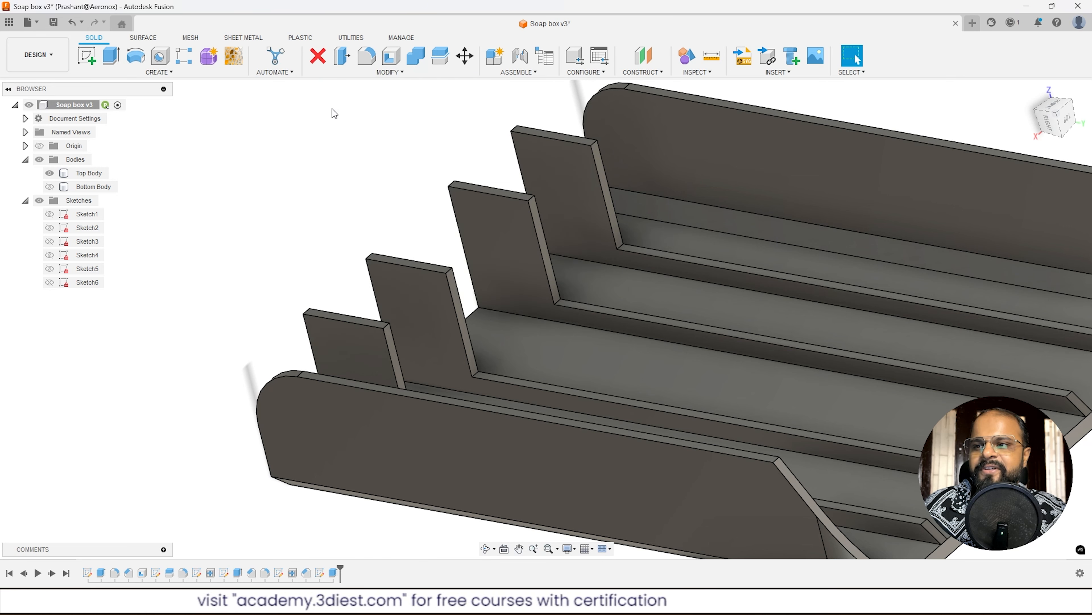
scroll(386, 331, up, 3)
click(386, 329)
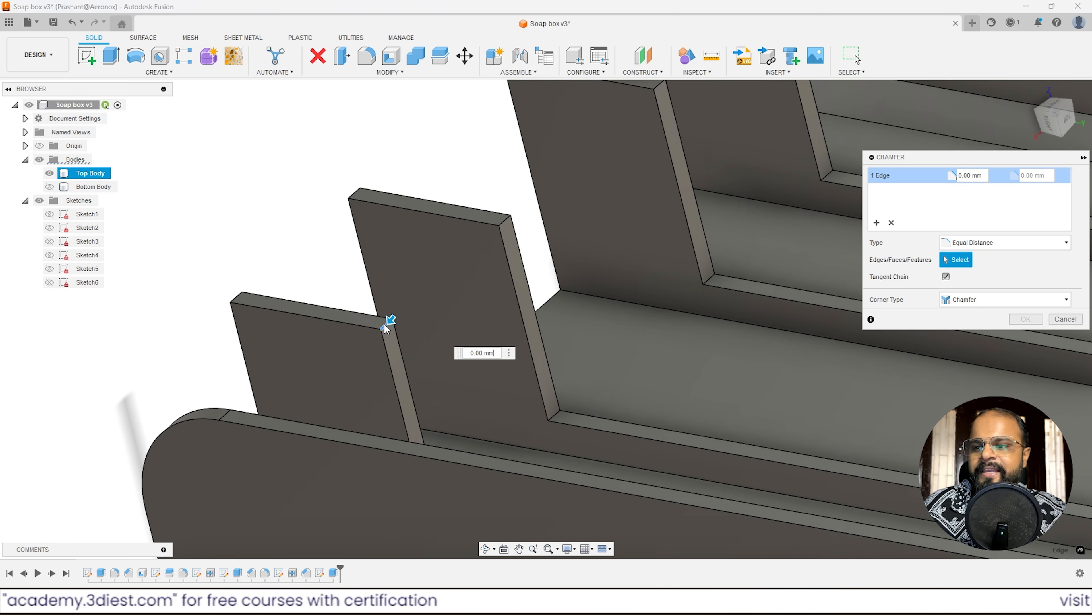
click(505, 220)
scroll(481, 340, down, 3)
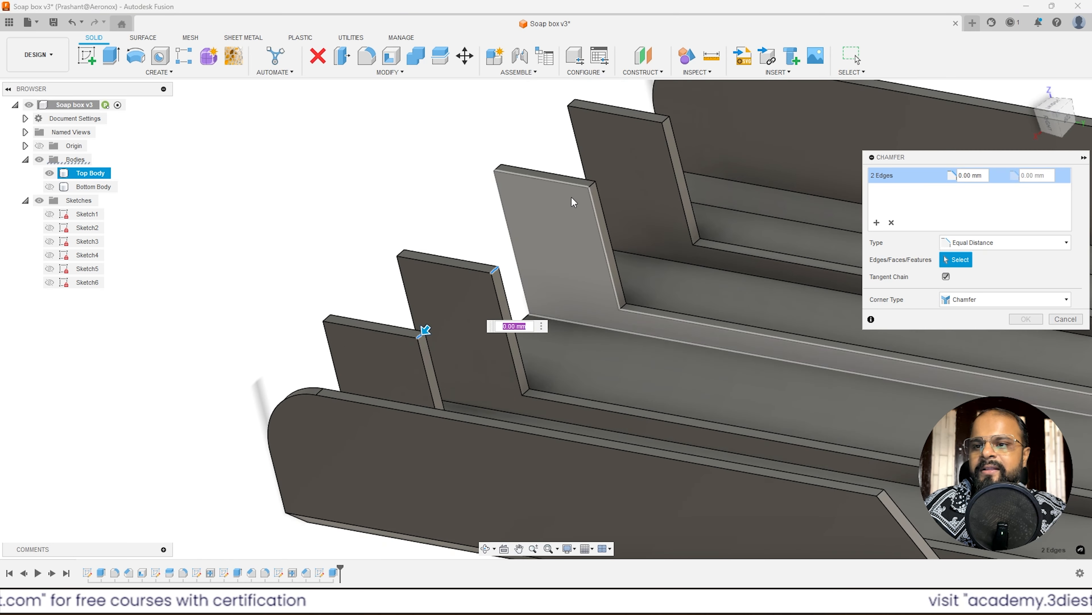
scroll(578, 192, up, 2)
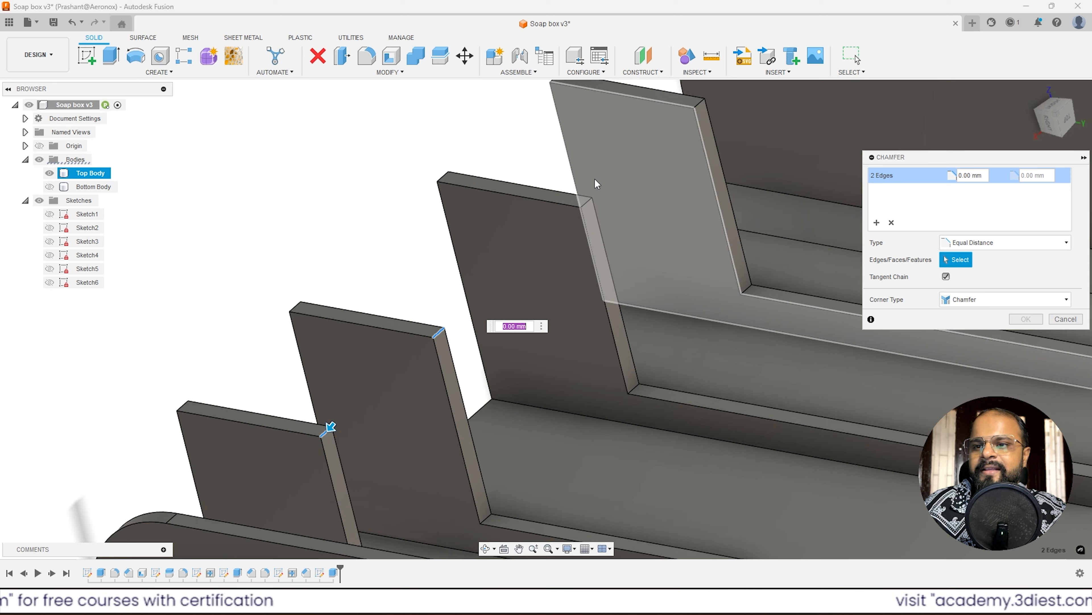
click(587, 203)
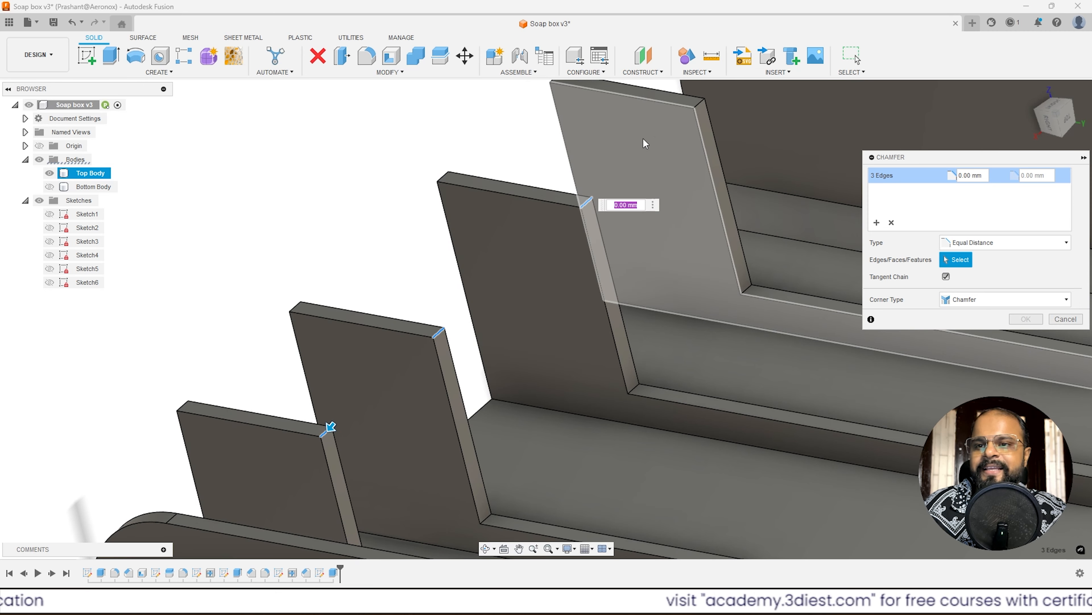
click(699, 104)
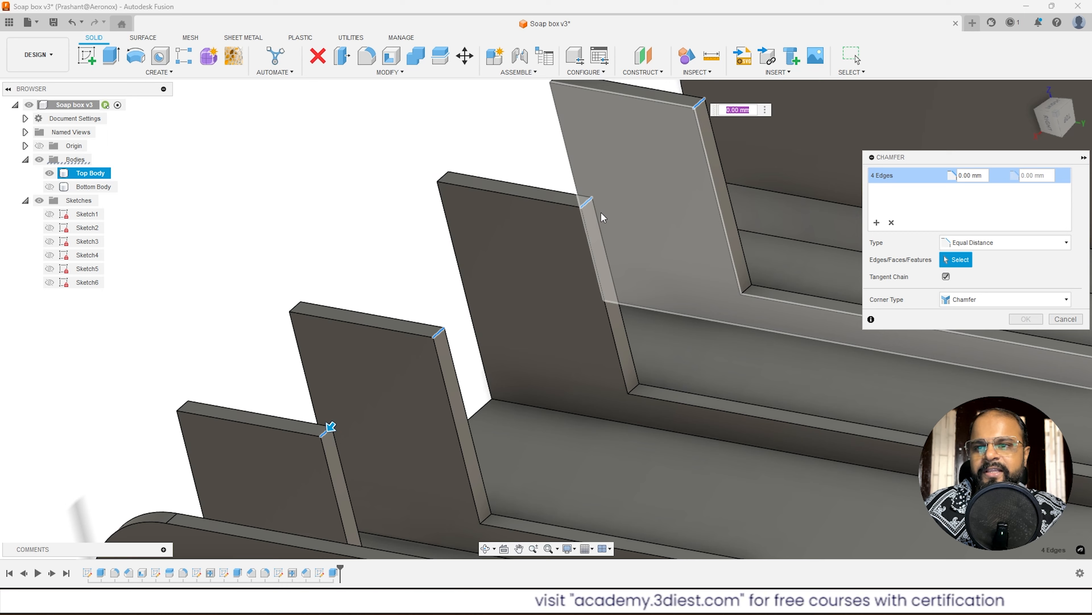
scroll(594, 217, up, 3)
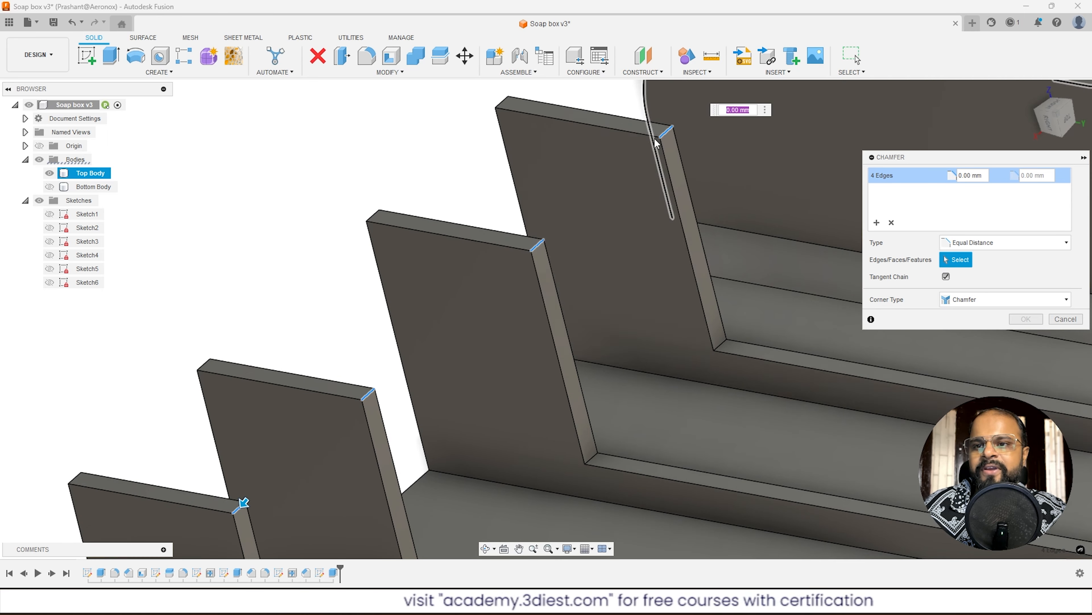
click(668, 167)
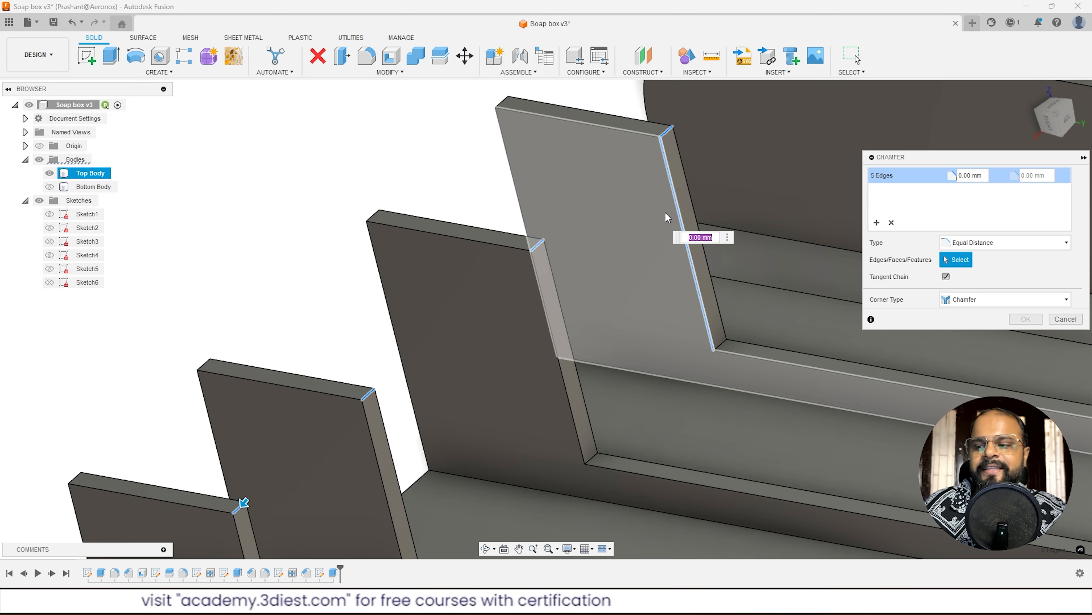
click(674, 196)
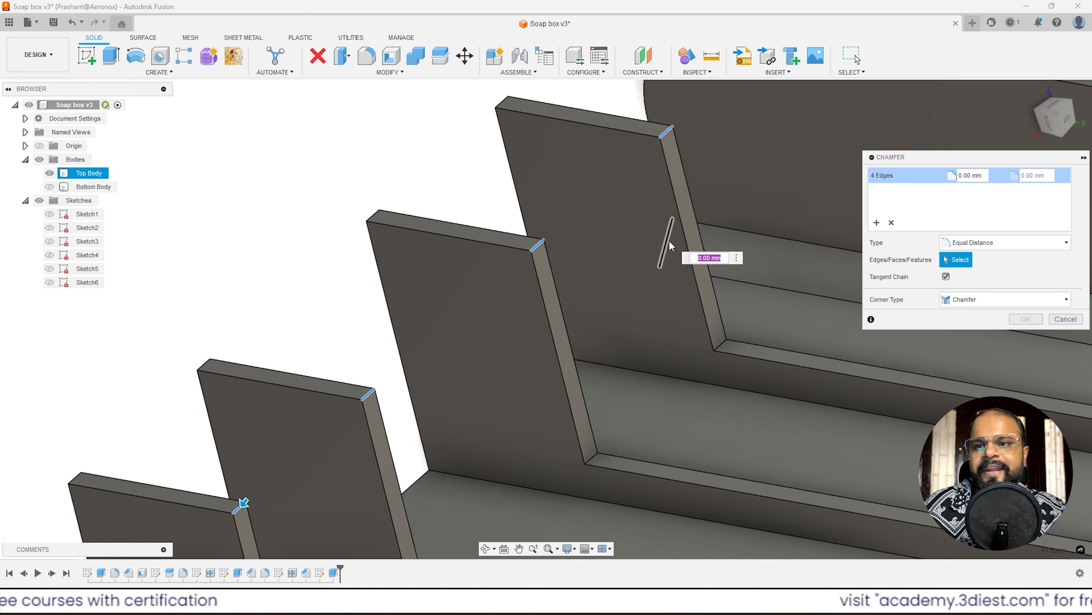
scroll(524, 289, down, 4)
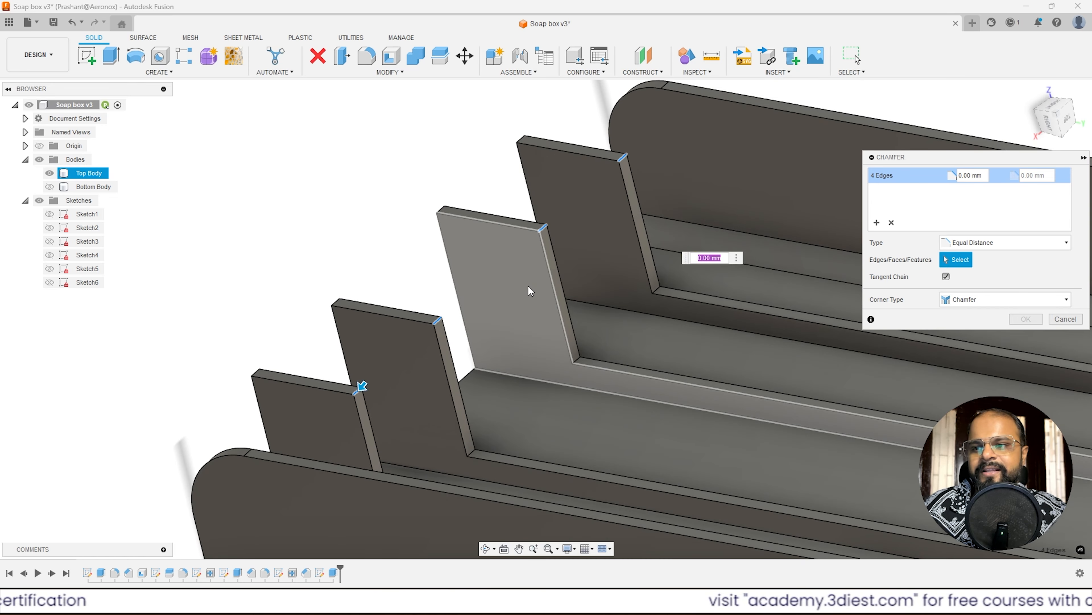
Set the four-edge chamfer to the Two Distance type with distances of 8 mm and 17.9 mm.
scroll(532, 291, up, 1)
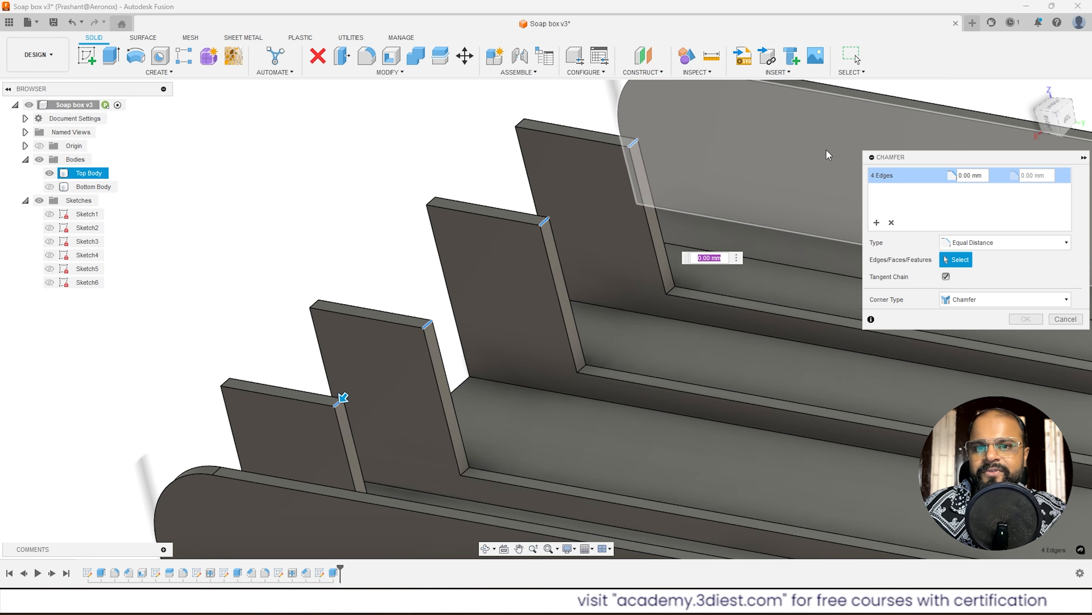
drag(970, 155, 832, 102)
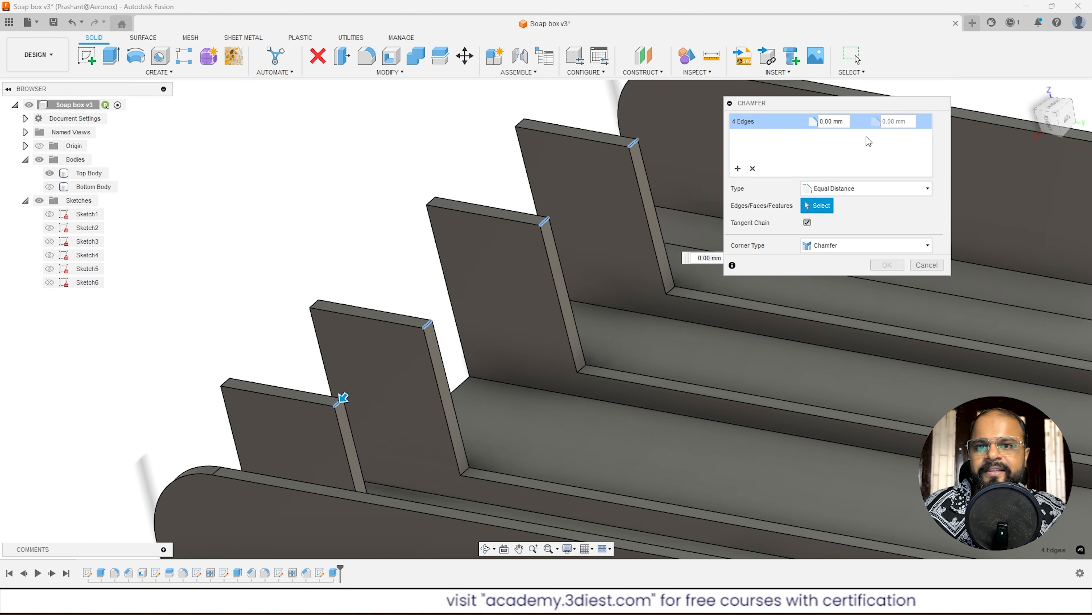
click(848, 124)
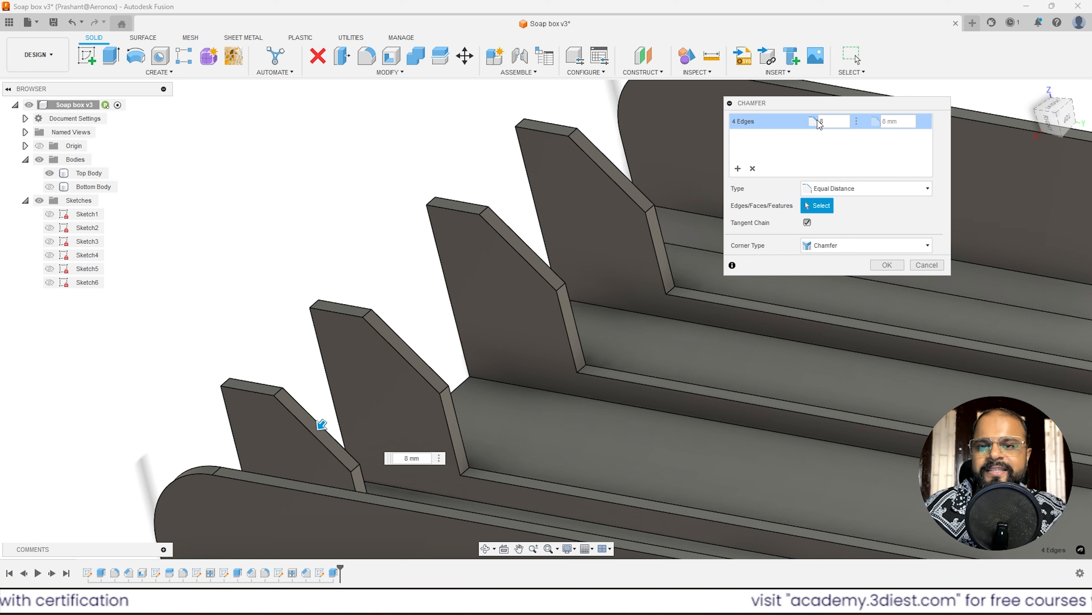
click(832, 188)
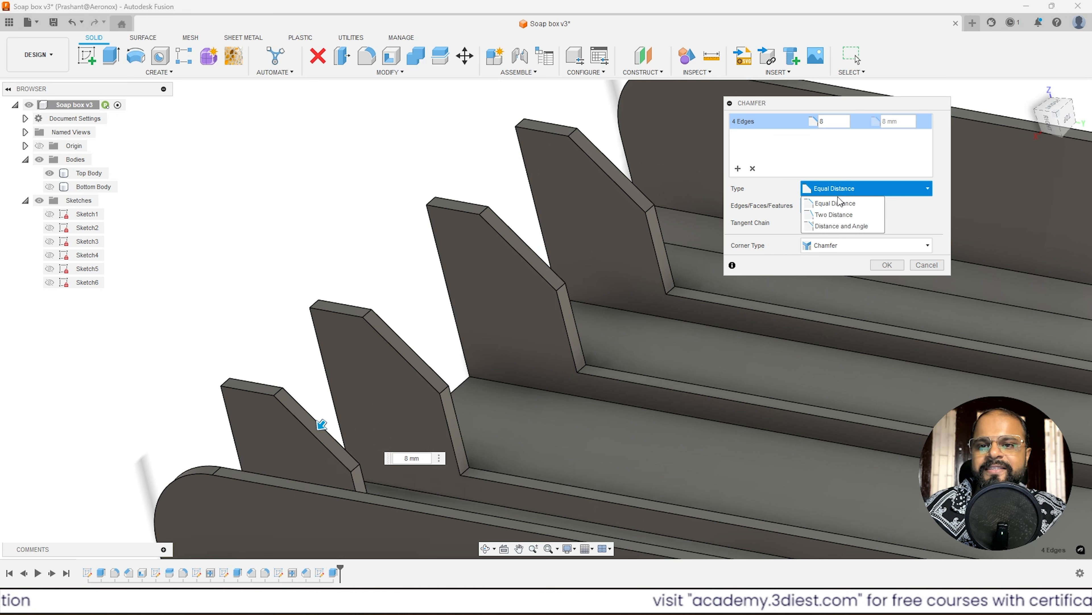
click(836, 215)
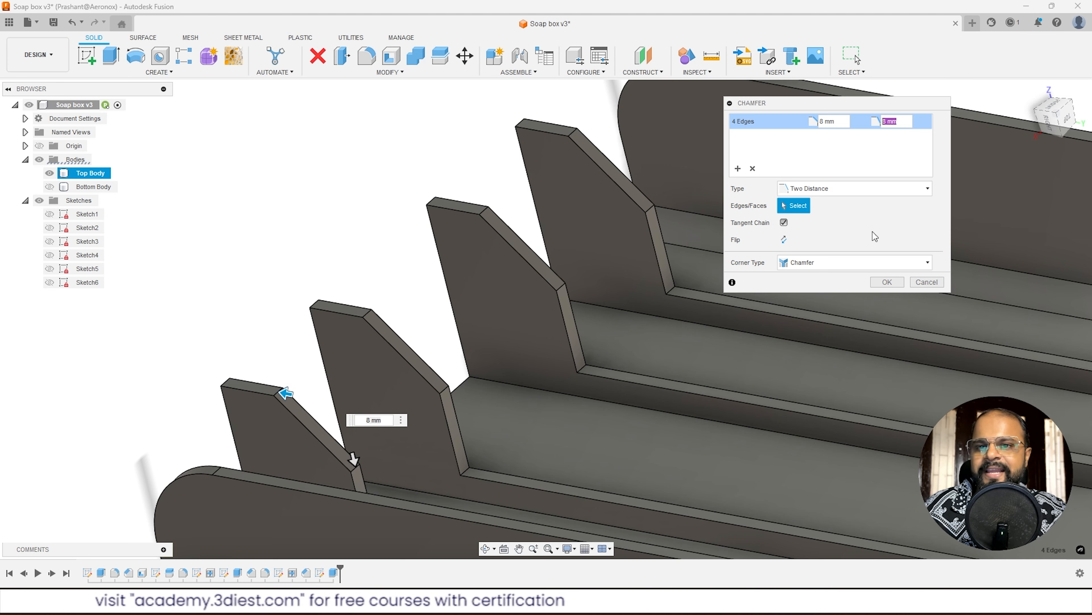
text(17.9)
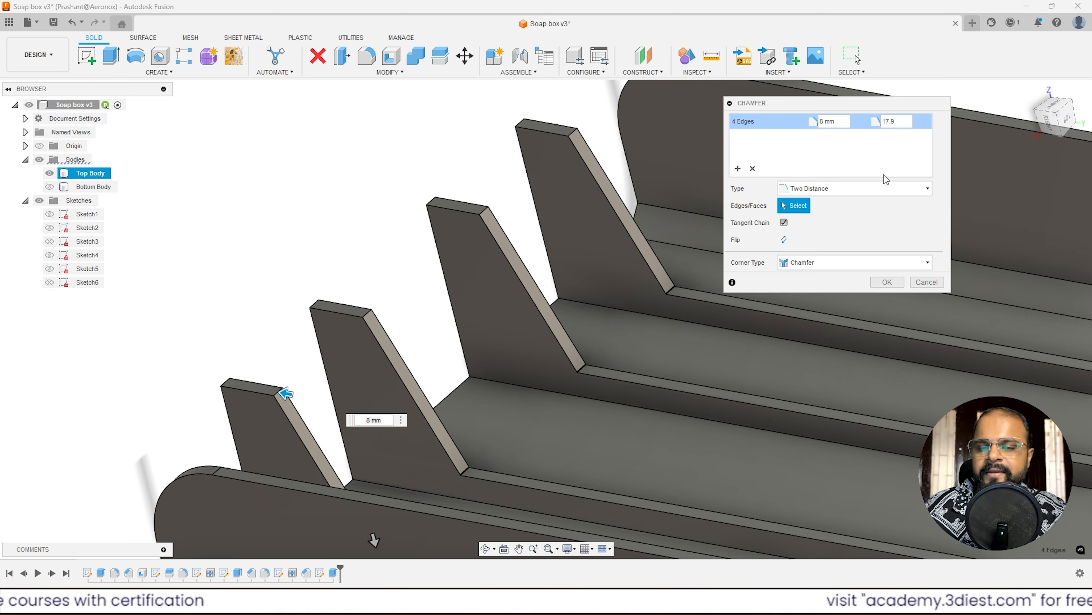
Change the chamfer's second distance to 18 mm so it meets the rib's lower corner, and apply the chamfer.
scroll(572, 370, up, 5)
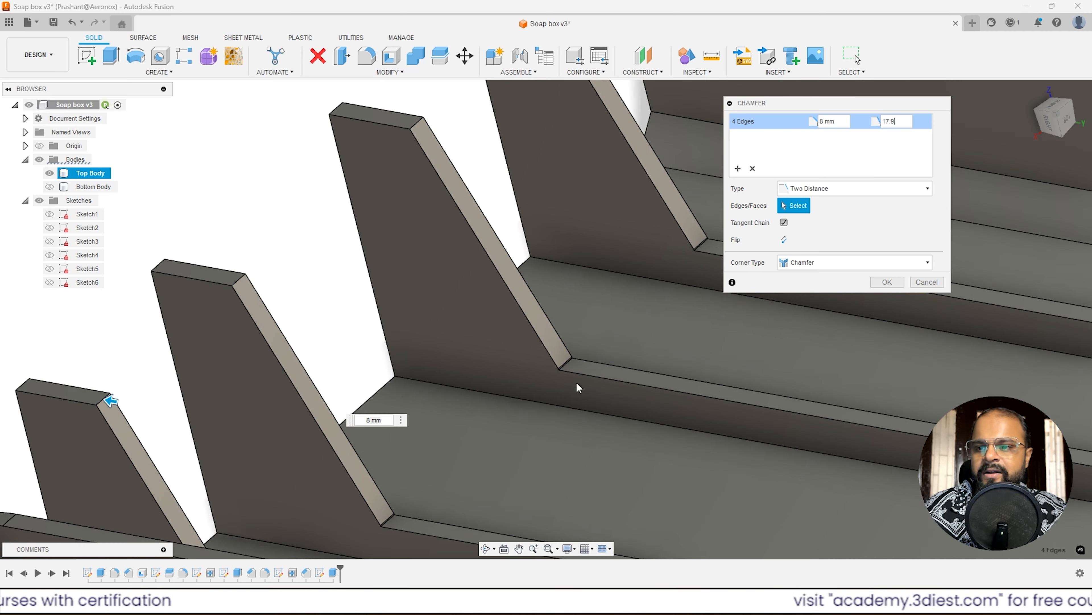
scroll(567, 362, up, 2)
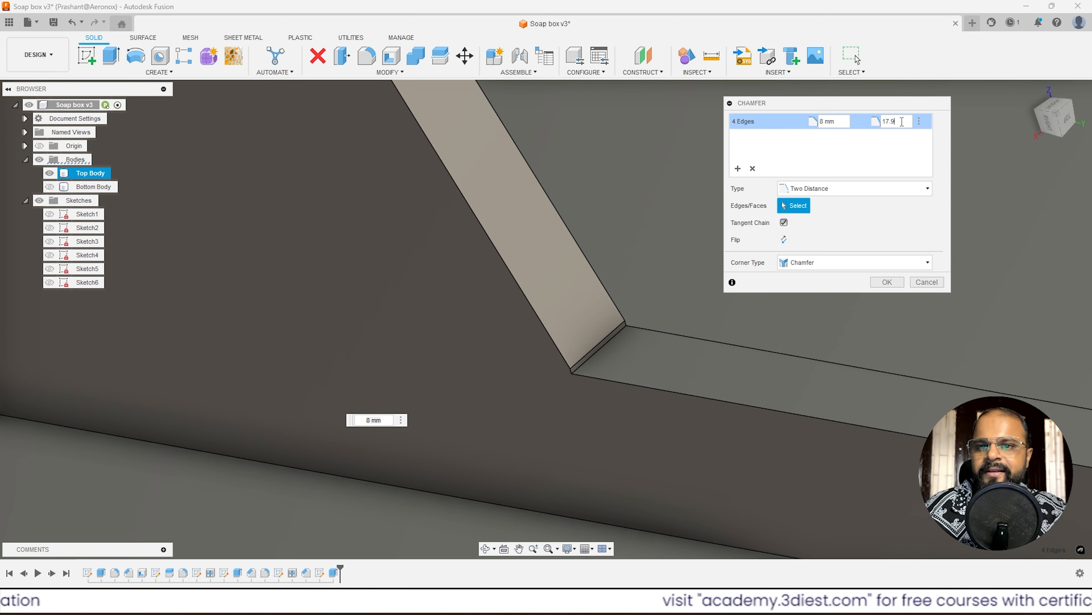
drag(901, 122, 878, 125)
text(18)
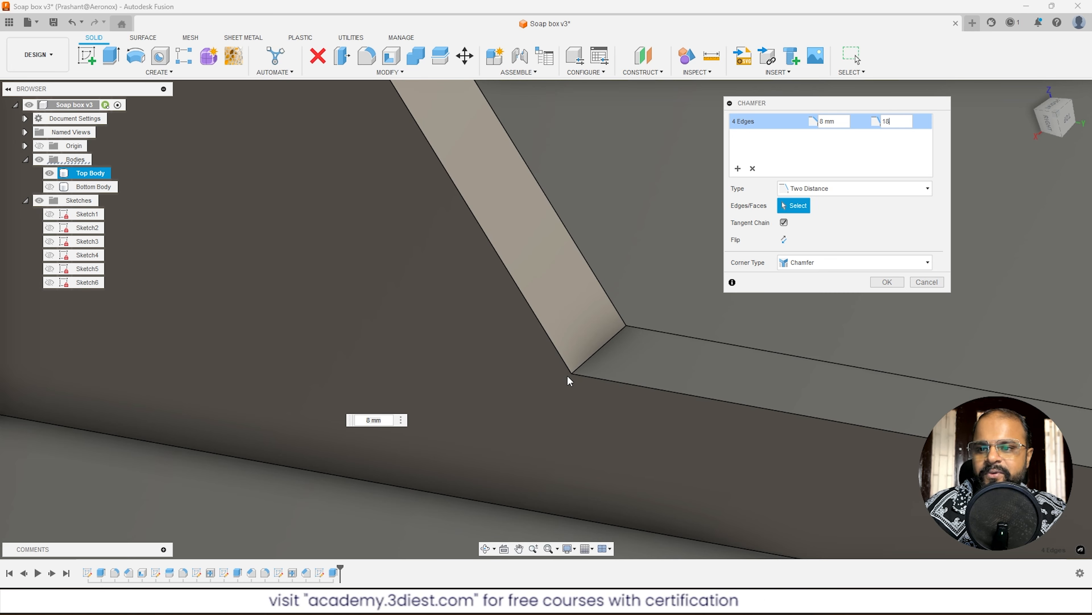
scroll(618, 317, down, 8)
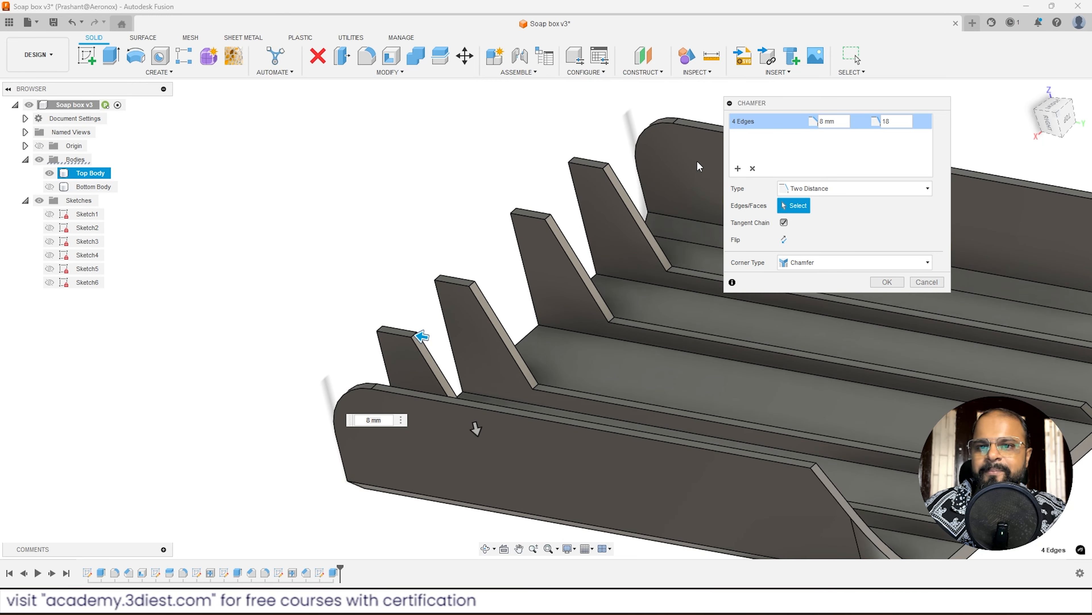
scroll(422, 352, up, 3)
middle_drag(495, 458, 456, 438)
scroll(529, 333, down, 4)
scroll(757, 311, up, 2)
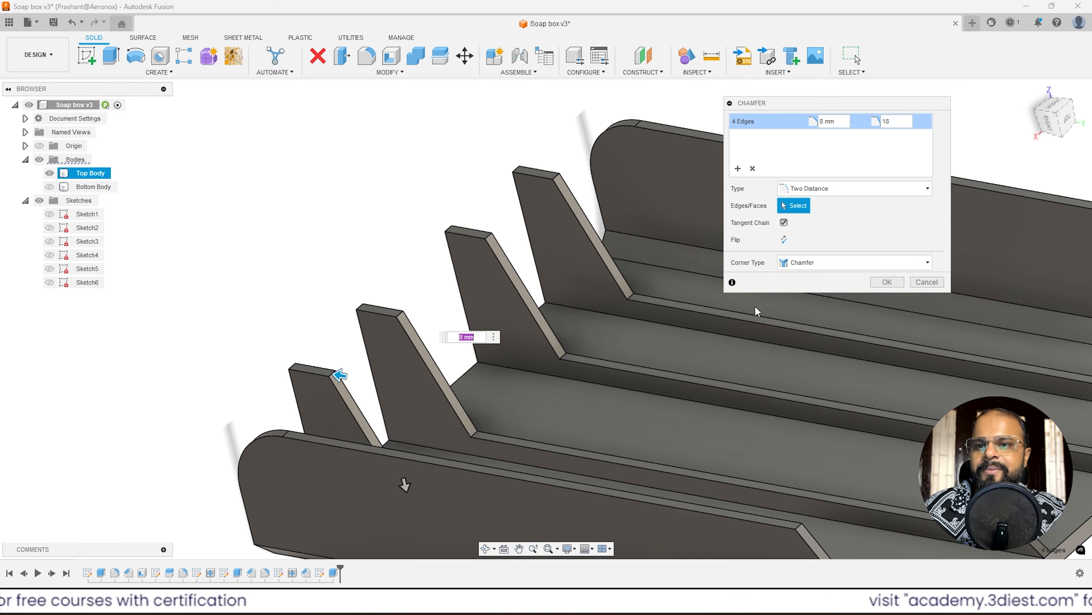
click(888, 282)
Show the Bottom Body again alongside the chamfered Top Body.
scroll(571, 261, down, 5)
shift+middle_drag(571, 261, 641, 284)
scroll(641, 283, down, 2)
click(141, 220)
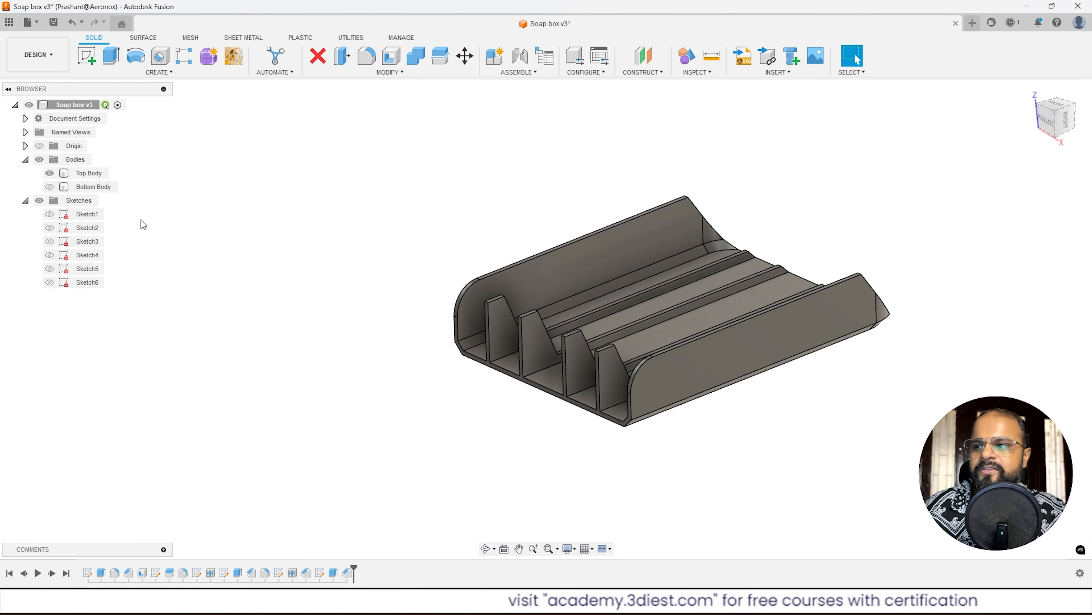
click(49, 187)
Examine the chamfered ribs of both bodies from the soap box's open end and from the side.
scroll(526, 315, up, 3)
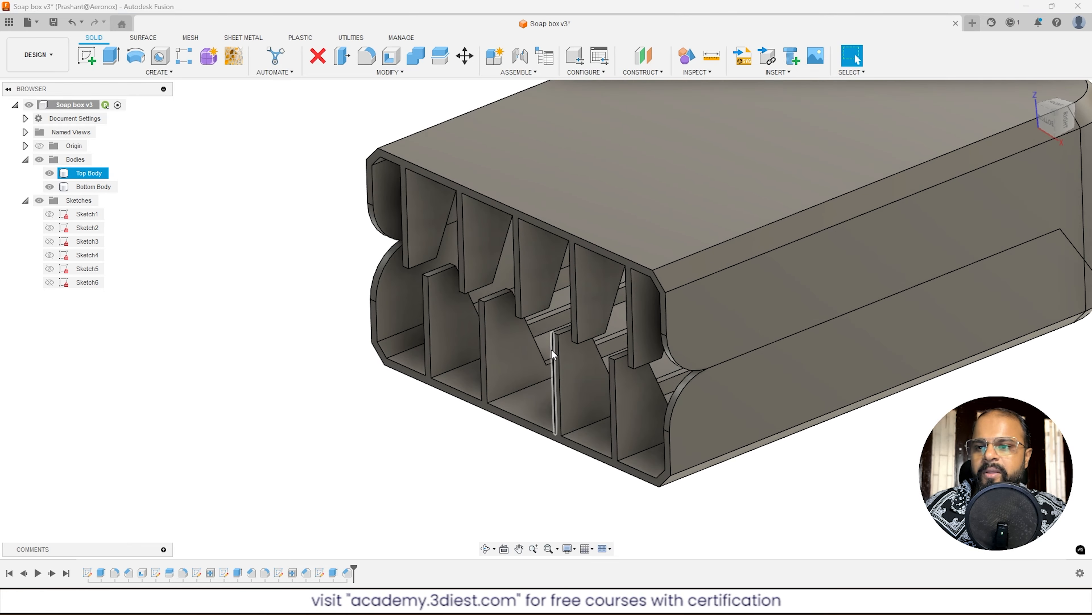
shift+middle_drag(552, 349, 624, 329)
scroll(597, 276, down, 1)
scroll(534, 337, up, 2)
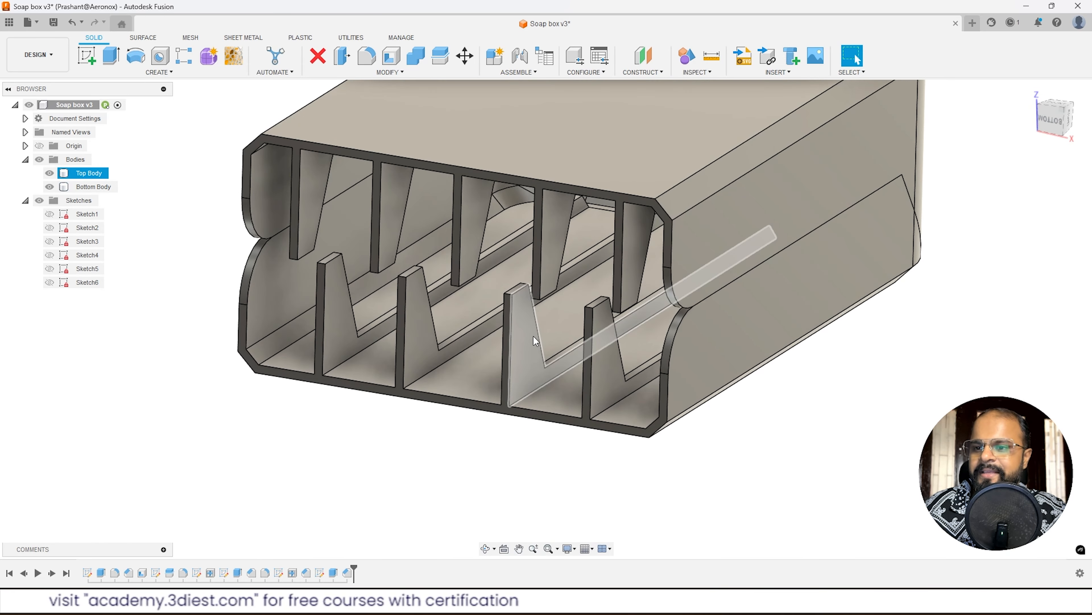
shift+middle_drag(519, 242, 573, 309)
shift+middle_drag(596, 195, 591, 219)
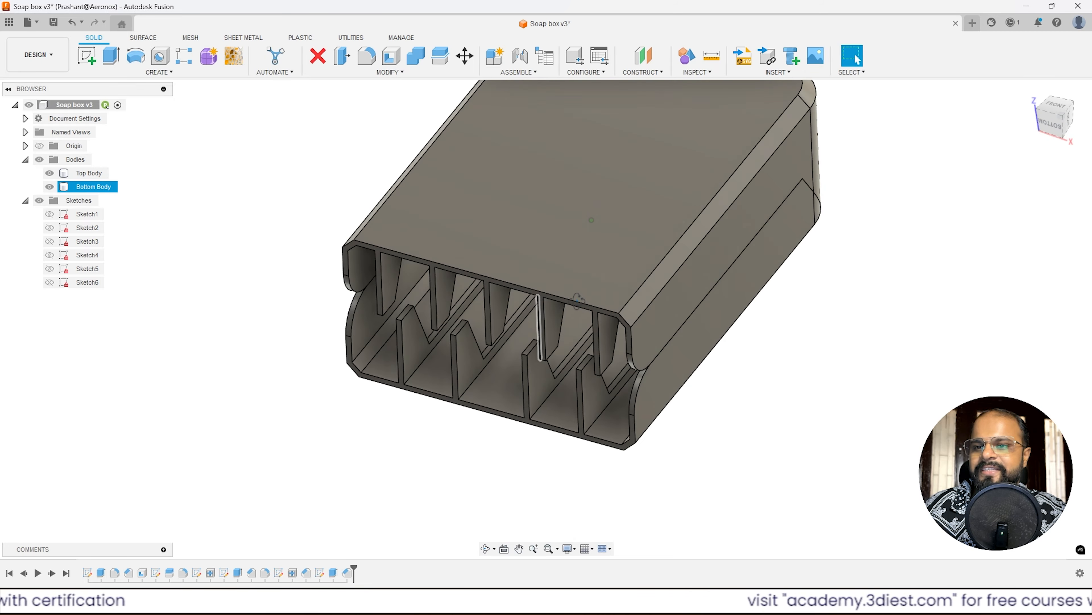
scroll(514, 366, up, 1)
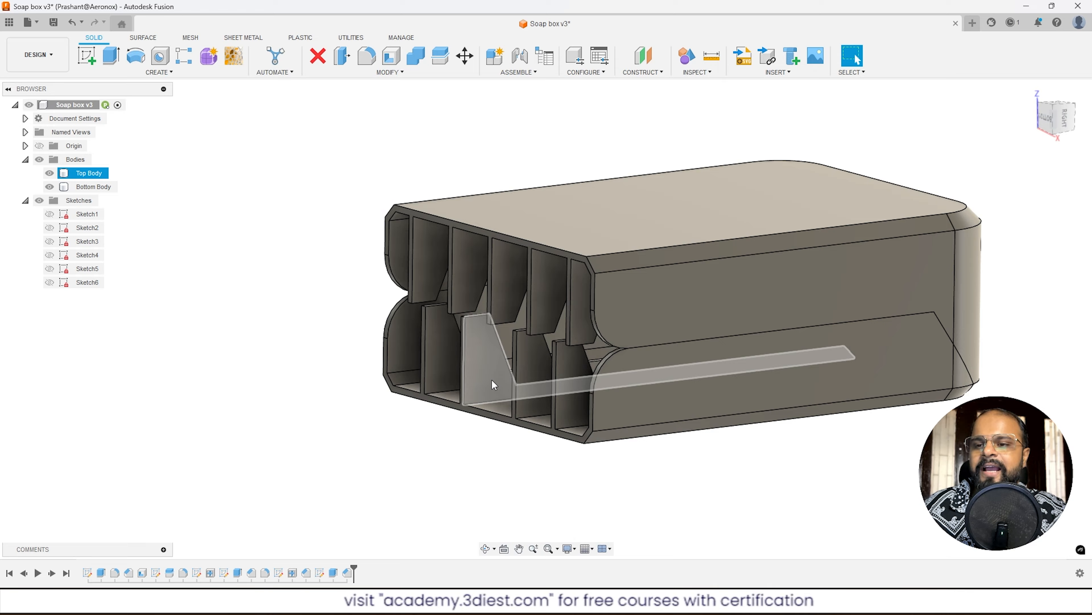
mouse_move(490, 393)
shift+middle_down()
mouse_move(519, 379)
mouse_move(553, 383)
mouse_move(575, 409)
mouse_move(559, 370)
mouse_move(566, 396)
mouse_move(535, 378)
mouse_move(598, 390)
mouse_move(586, 400)
mouse_move(498, 391)
mouse_move(507, 404)
shift+middle_up()
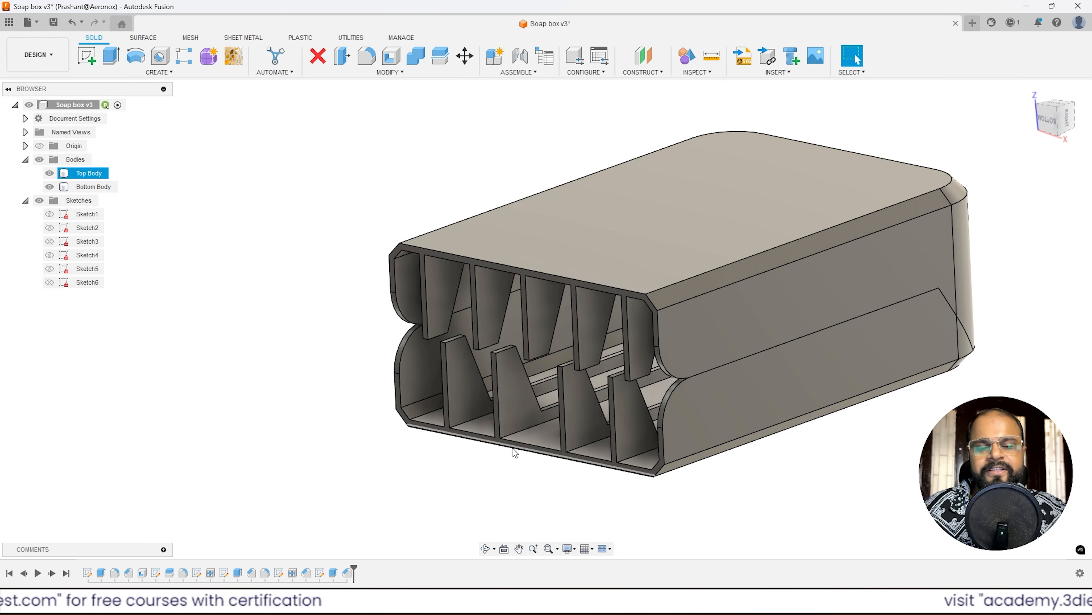
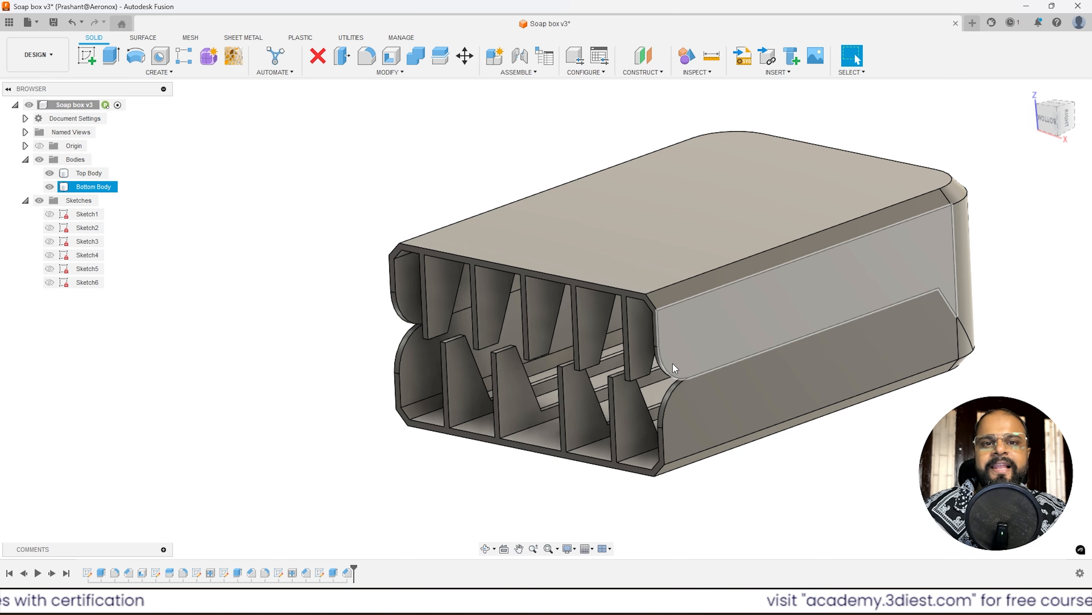
scroll(452, 290, down, 2)
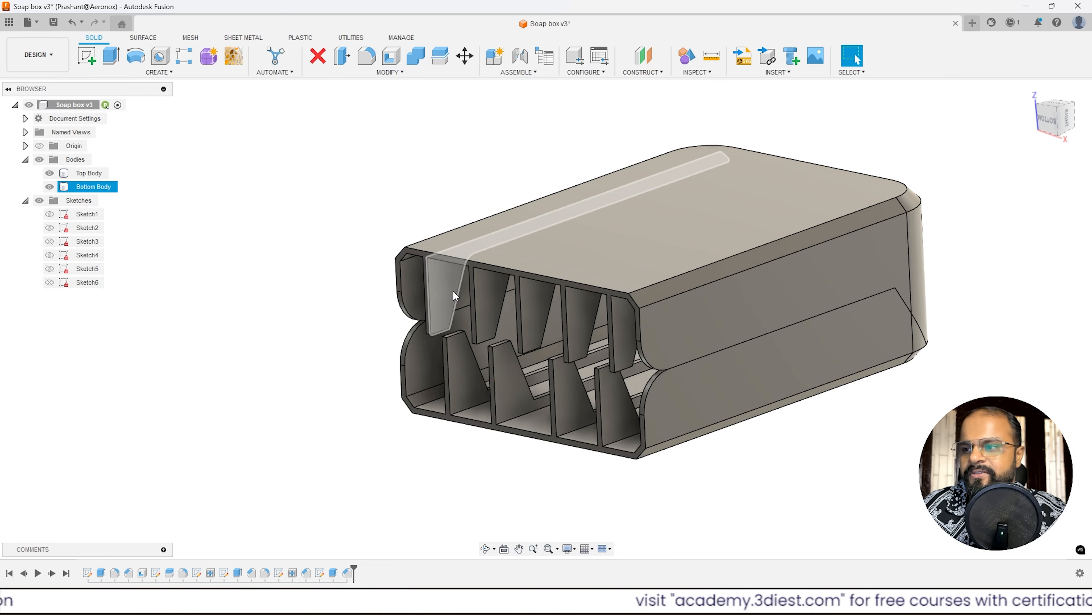
scroll(642, 415, up, 1)
scroll(642, 414, up, 1)
shift+middle_drag(642, 415, 598, 407)
scroll(598, 407, down, 2)
shift+middle_drag(666, 390, 644, 402)
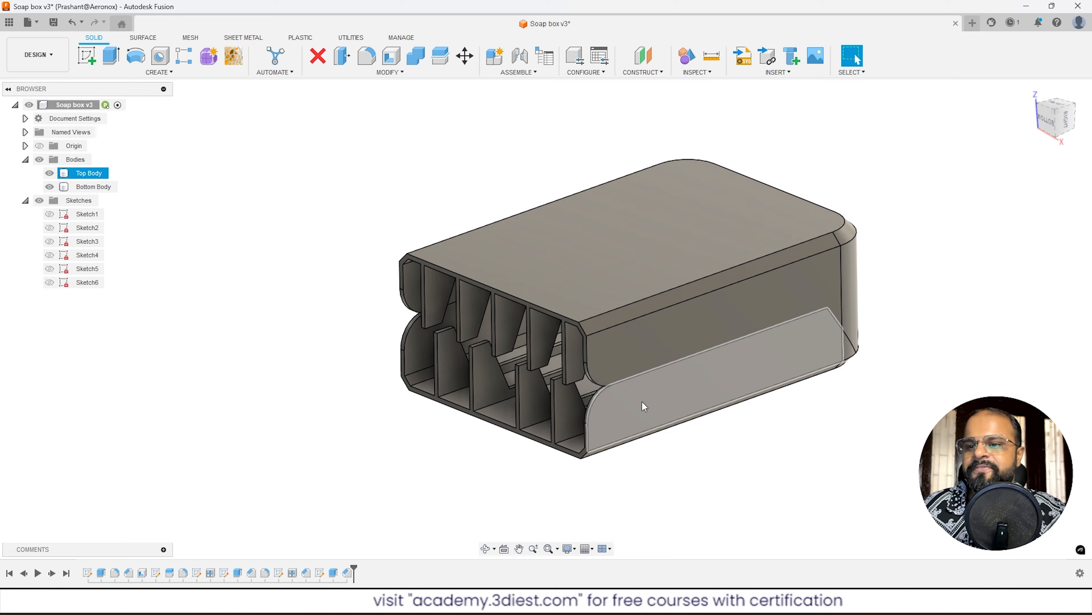
click(88, 173)
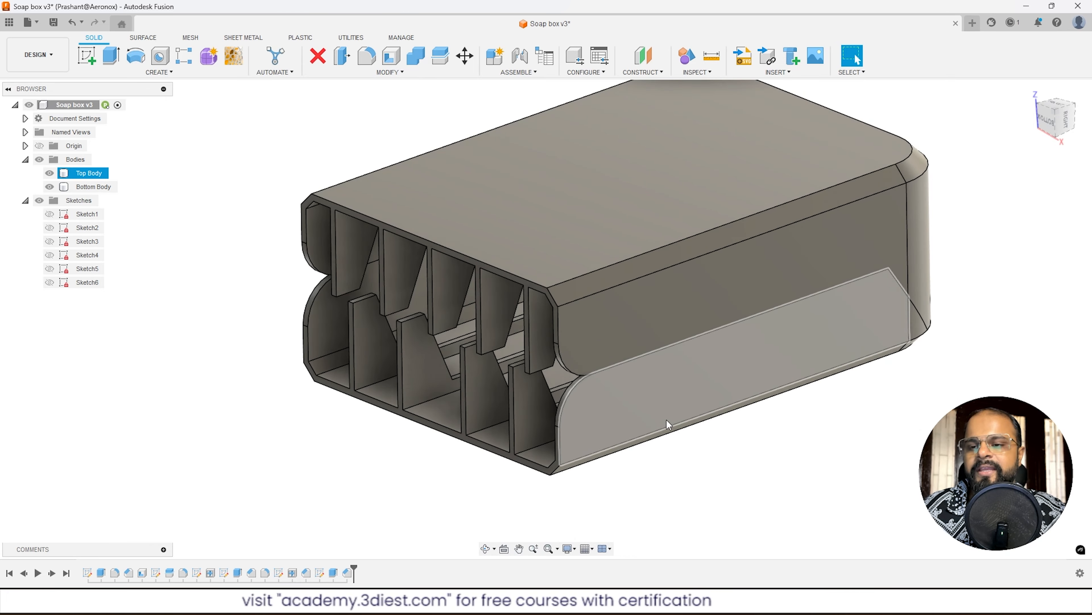
scroll(662, 423, up, 2)
shift+middle_drag(617, 444, 572, 345)
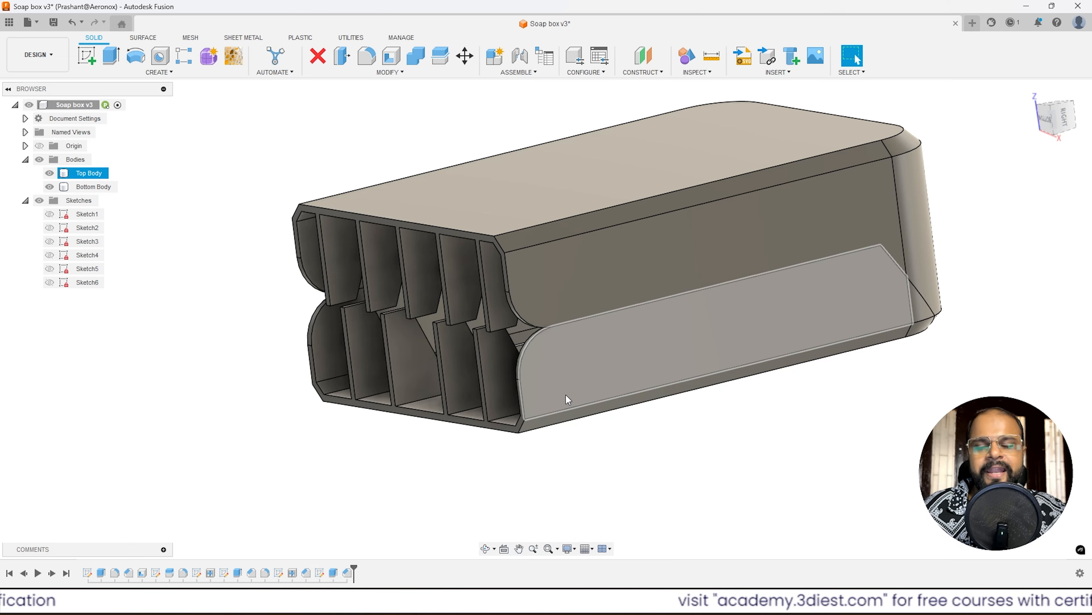
Examine the Top Body and the Bottom Body individually and together from the closed end, the side and the open end.
shift+middle_drag(569, 340, 495, 167)
click(89, 172)
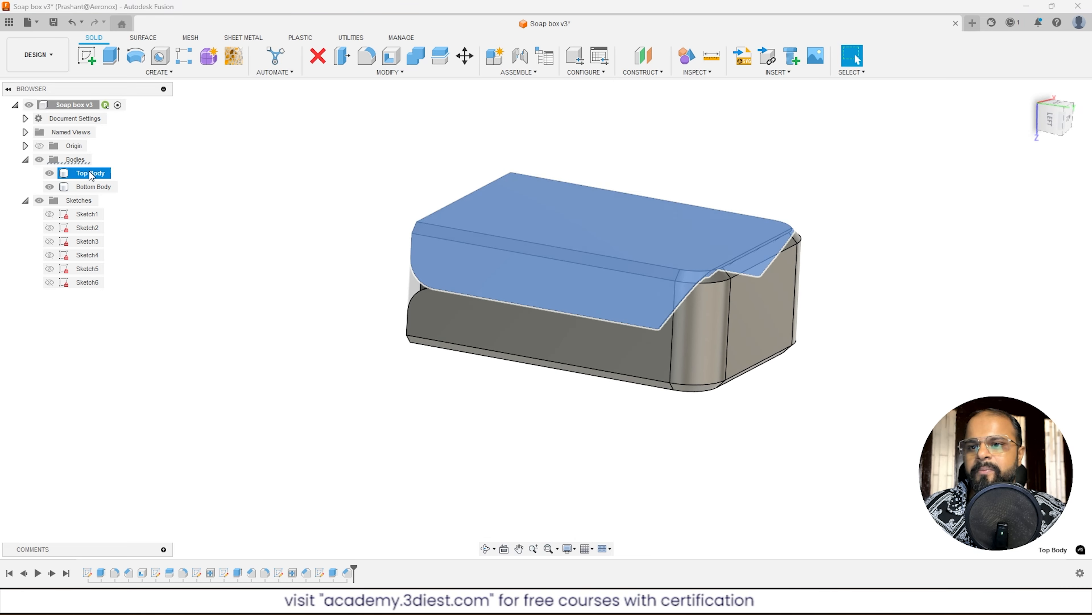
scroll(482, 335, up, 3)
mouse_move(482, 335)
shift+middle_down()
mouse_move(475, 312)
mouse_move(498, 346)
shift+middle_up()
key(Escape)
click(90, 186)
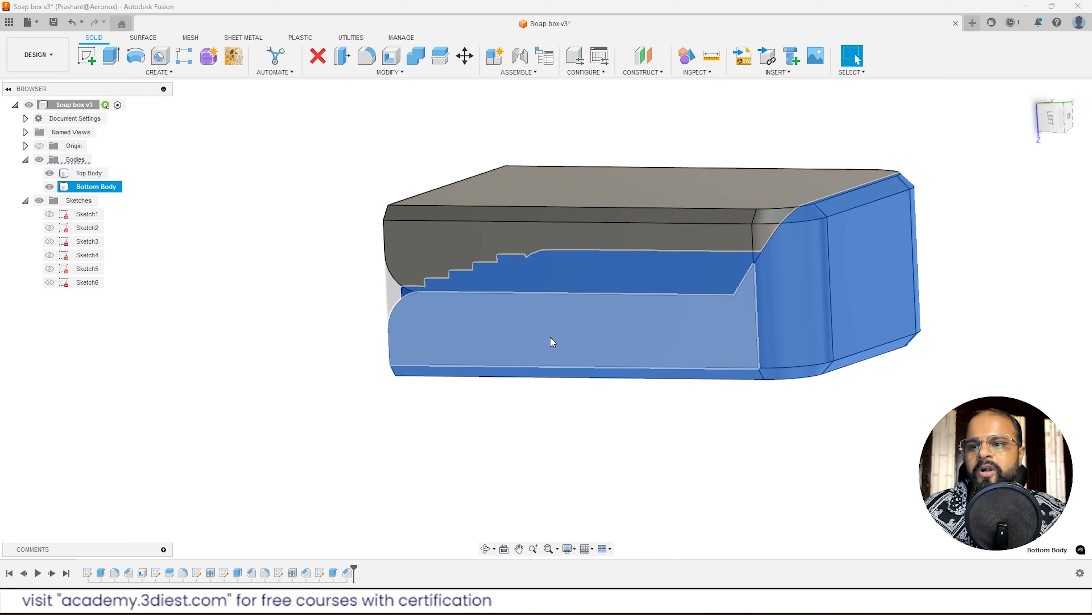
key(Escape)
shift+middle_drag(566, 442, 623, 462)
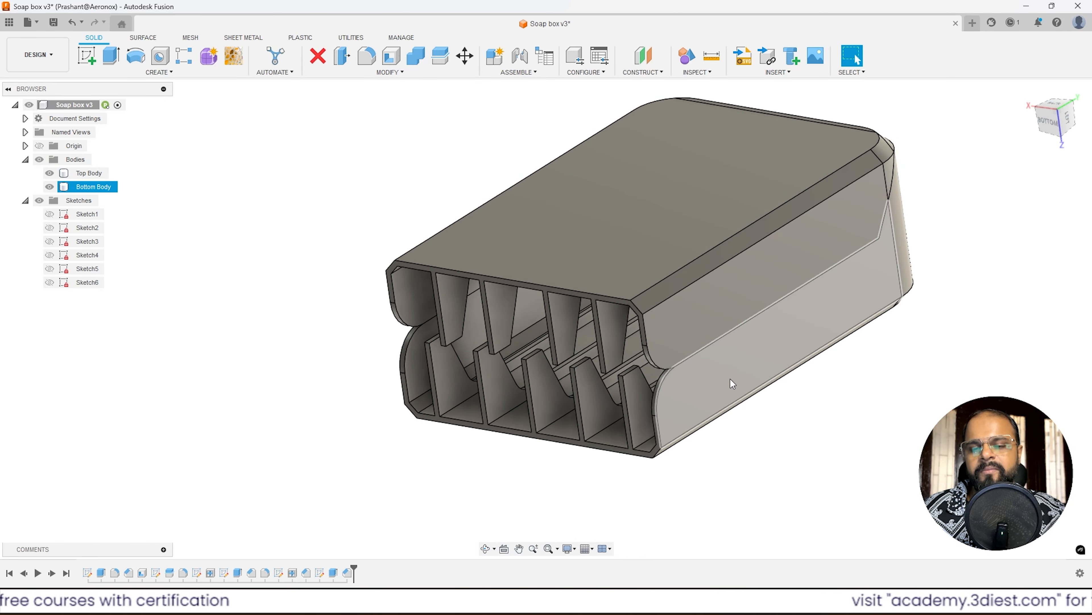
shift+middle_drag(731, 383, 627, 315)
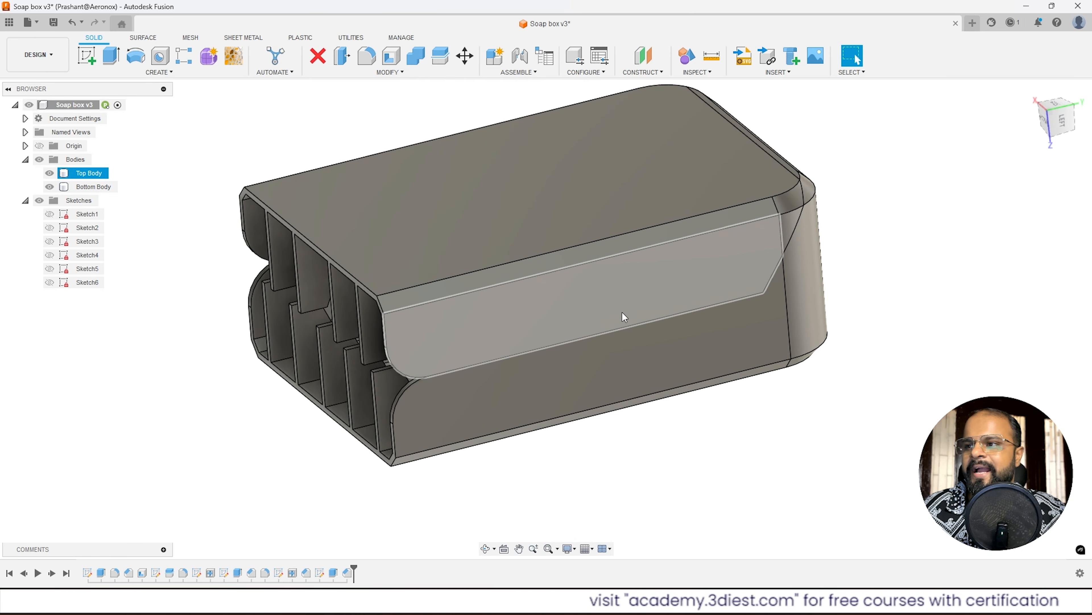
Start a new sketch on the flat outer side face of the Bottom Body.
click(87, 56)
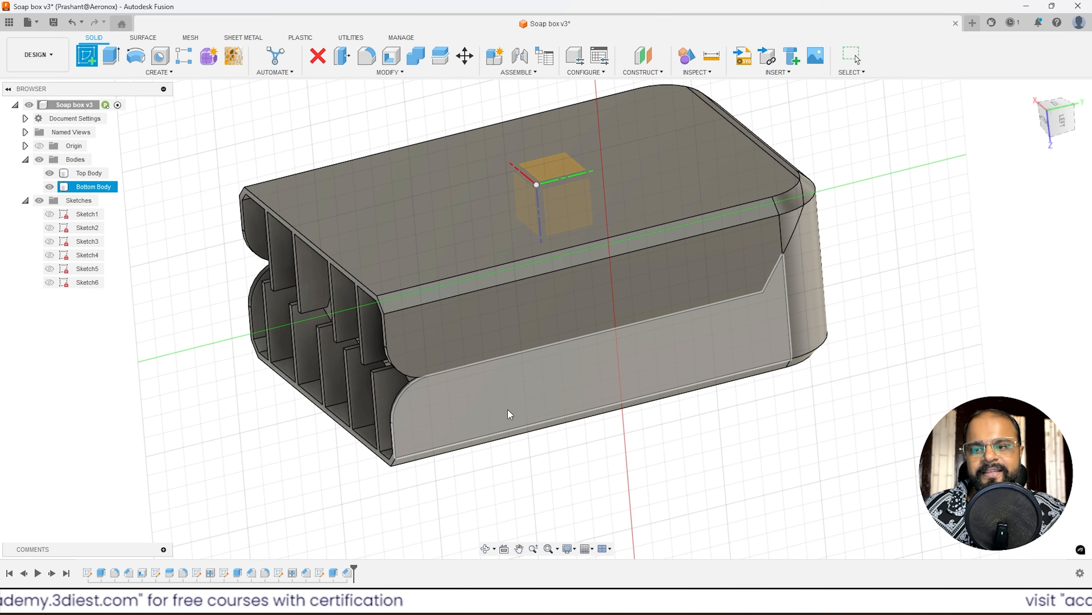
scroll(413, 306, down, 3)
scroll(468, 387, up, 5)
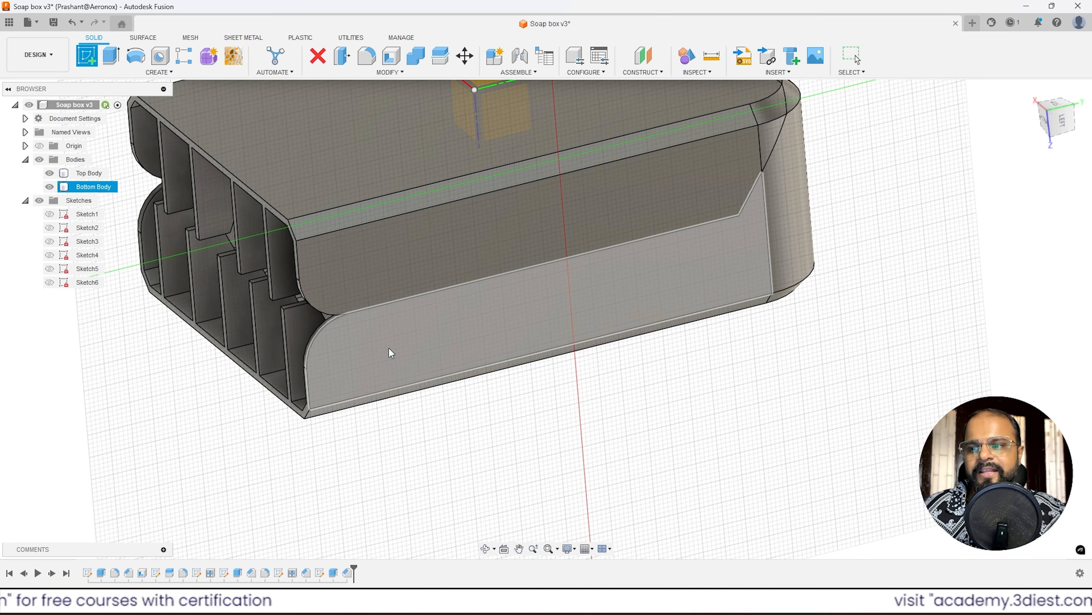
click(389, 348)
scroll(365, 223, down, 5)
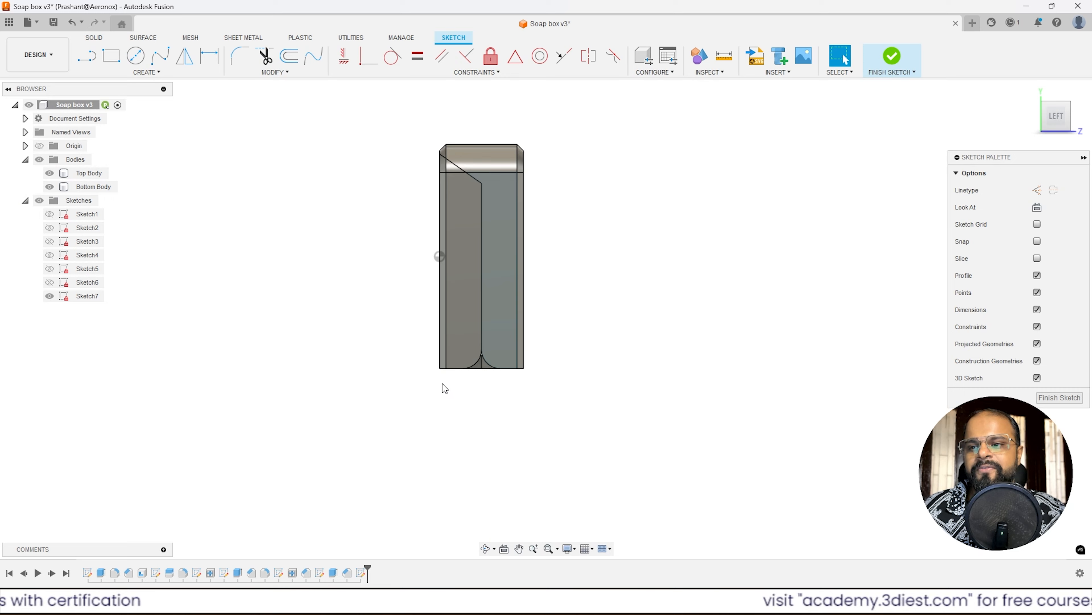
Draw a center-to-center slot about 11 mm wide across the seam of both bodies, level with the start of the rounded corners.
scroll(468, 369, up, 5)
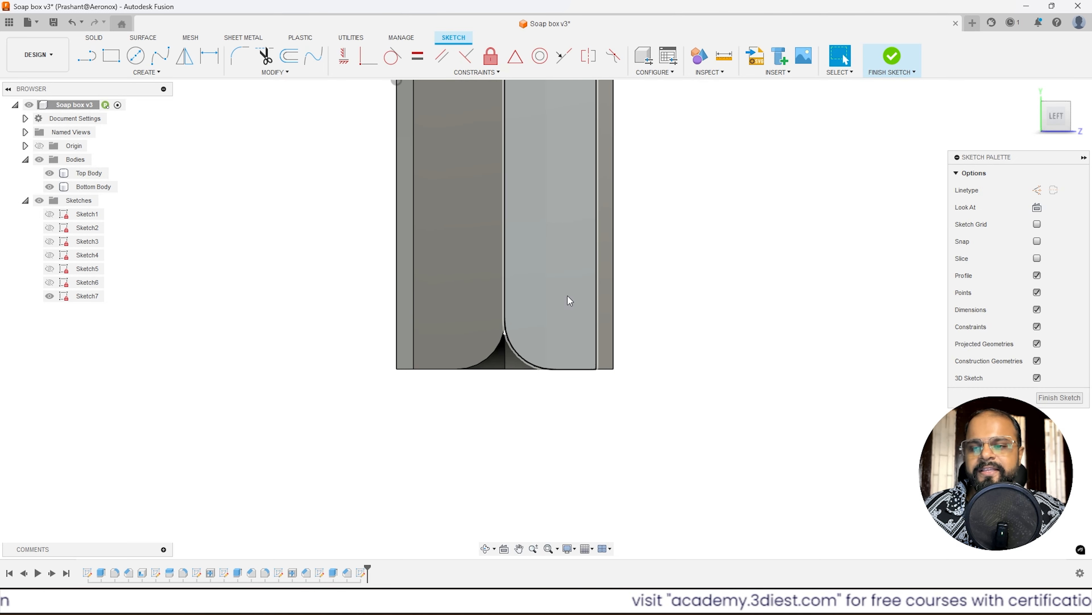
scroll(517, 238, up, 3)
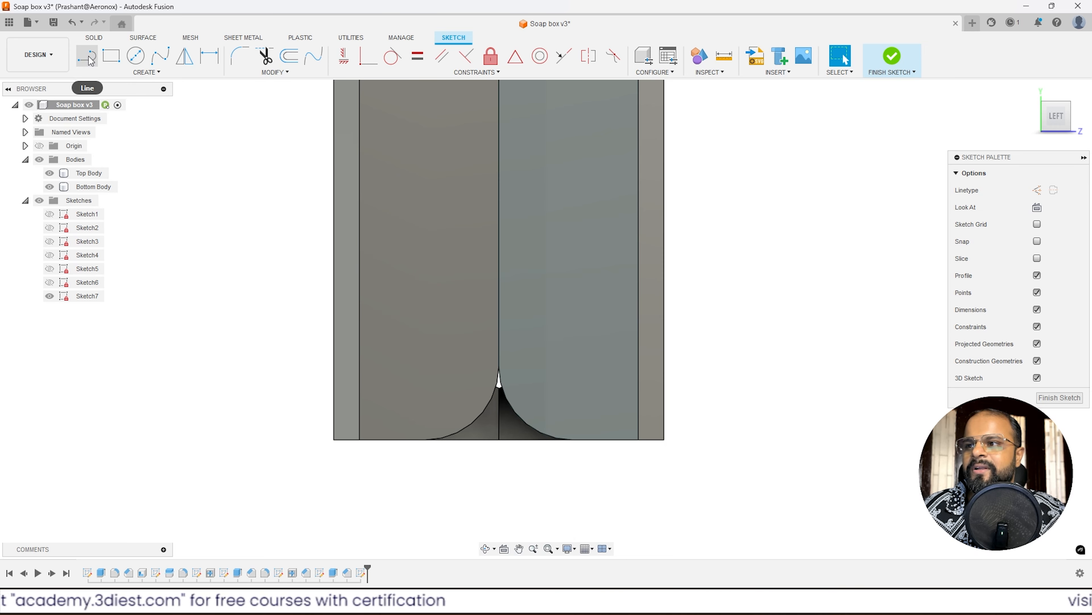
click(160, 75)
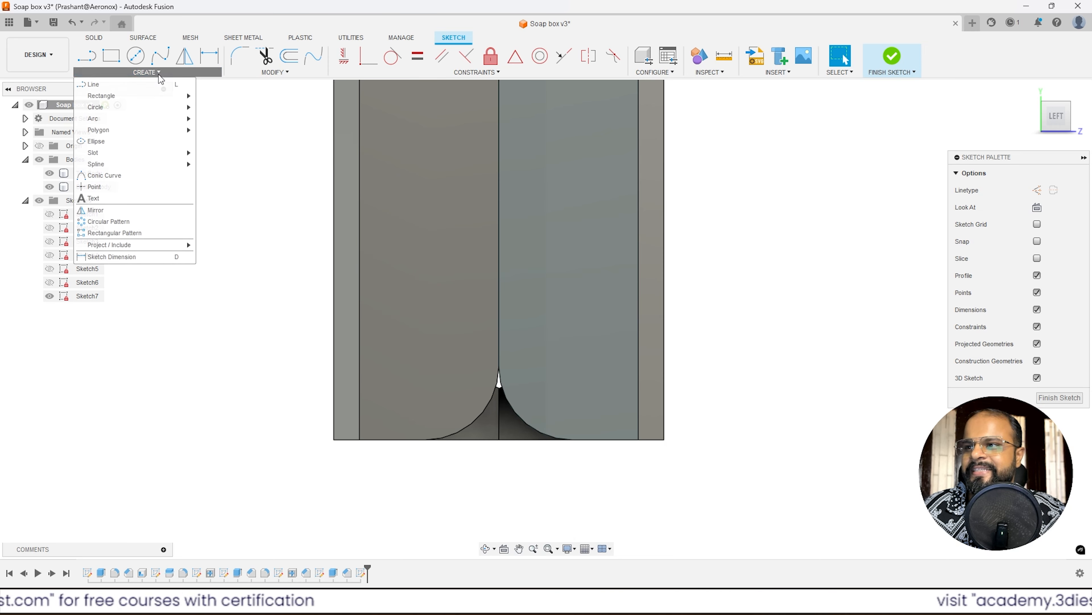
mouse_move(139, 155)
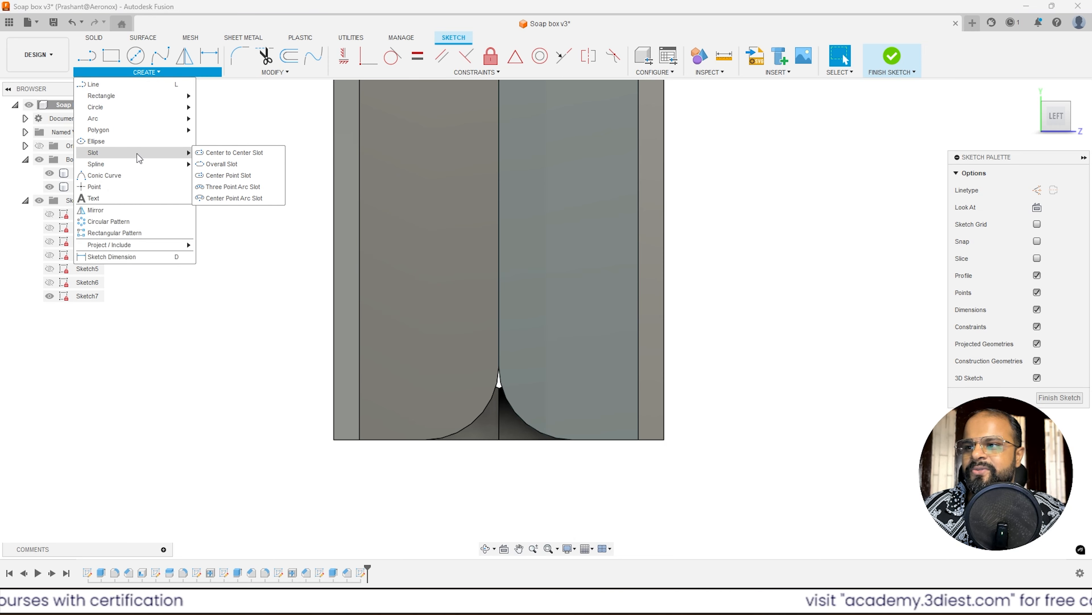
click(243, 155)
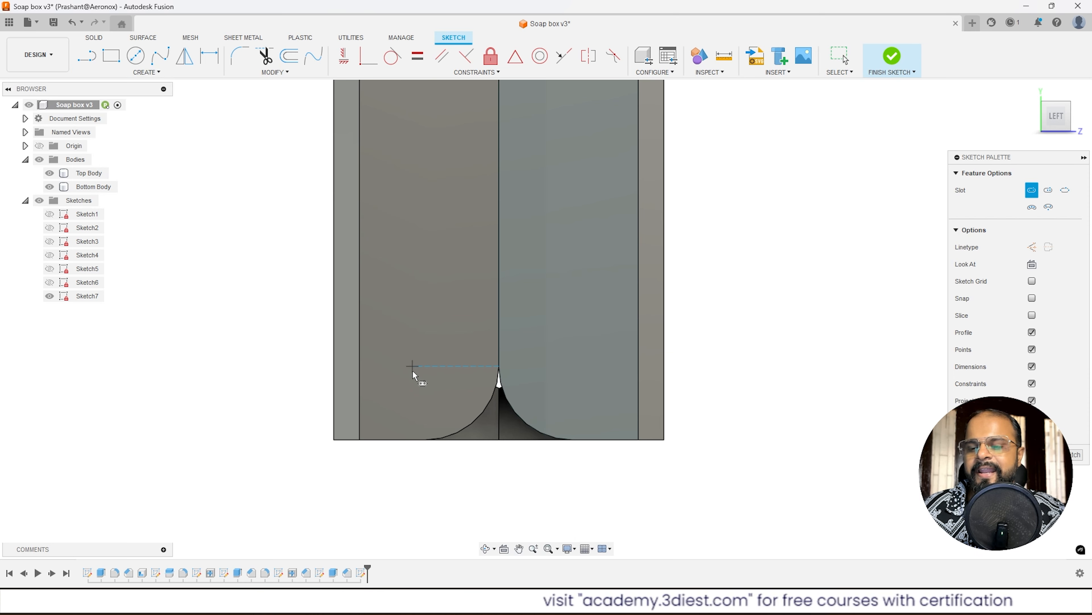
click(424, 366)
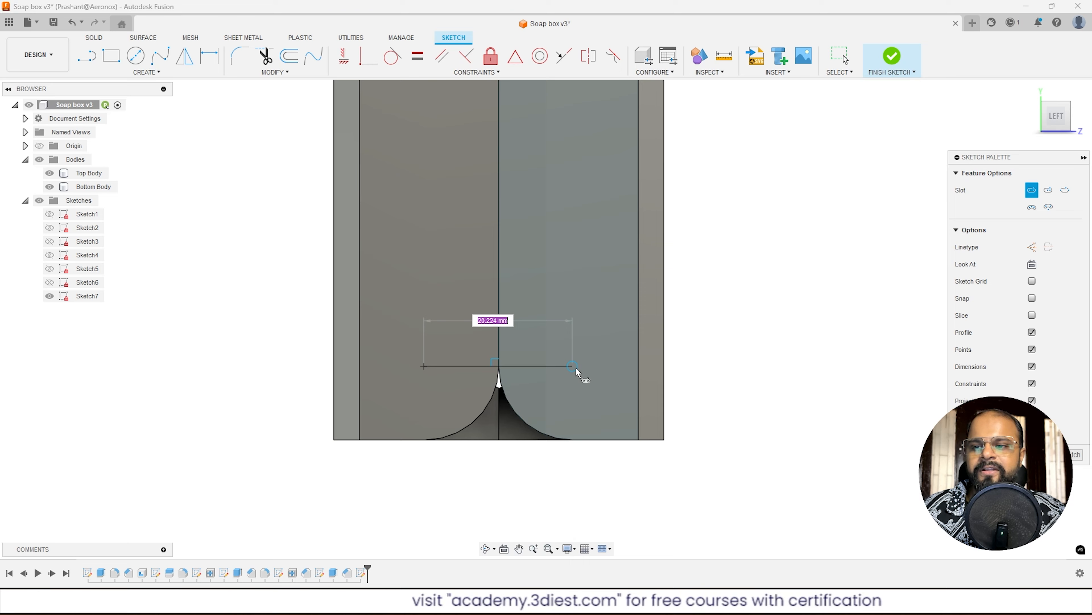
click(600, 366)
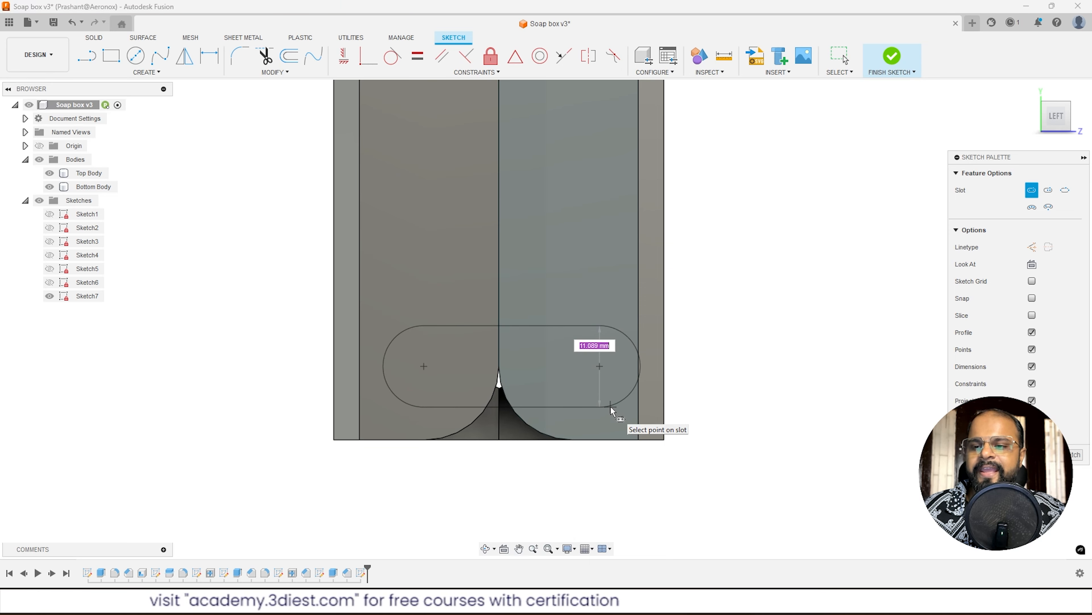
click(612, 410)
key(Escape)
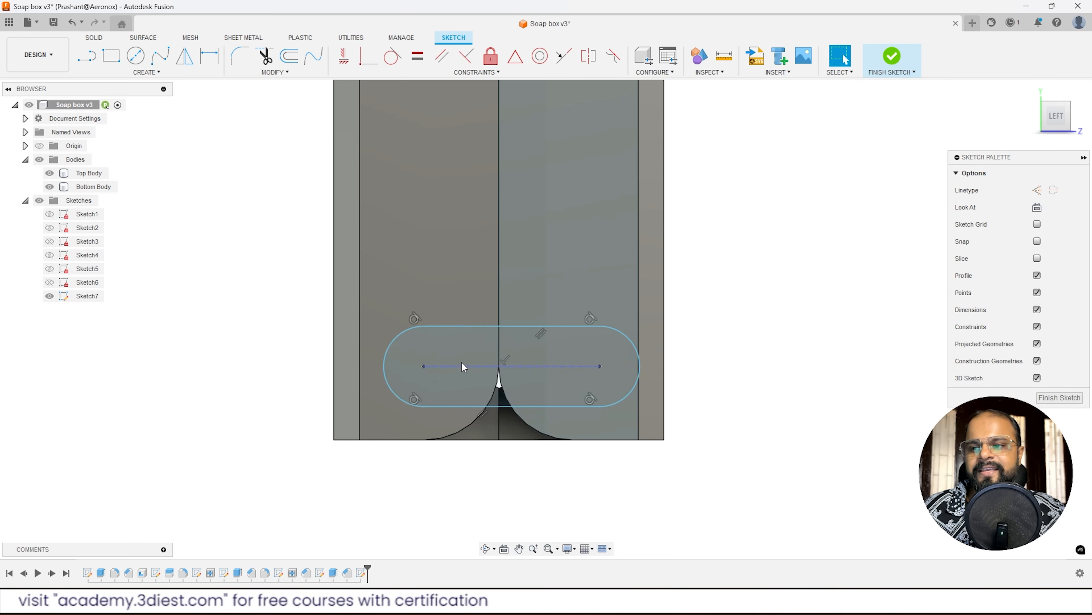
Shorten the slot by moving its center point on the Bottom Body side slightly toward the seam.
scroll(427, 419, down, 2)
scroll(435, 394, up, 5)
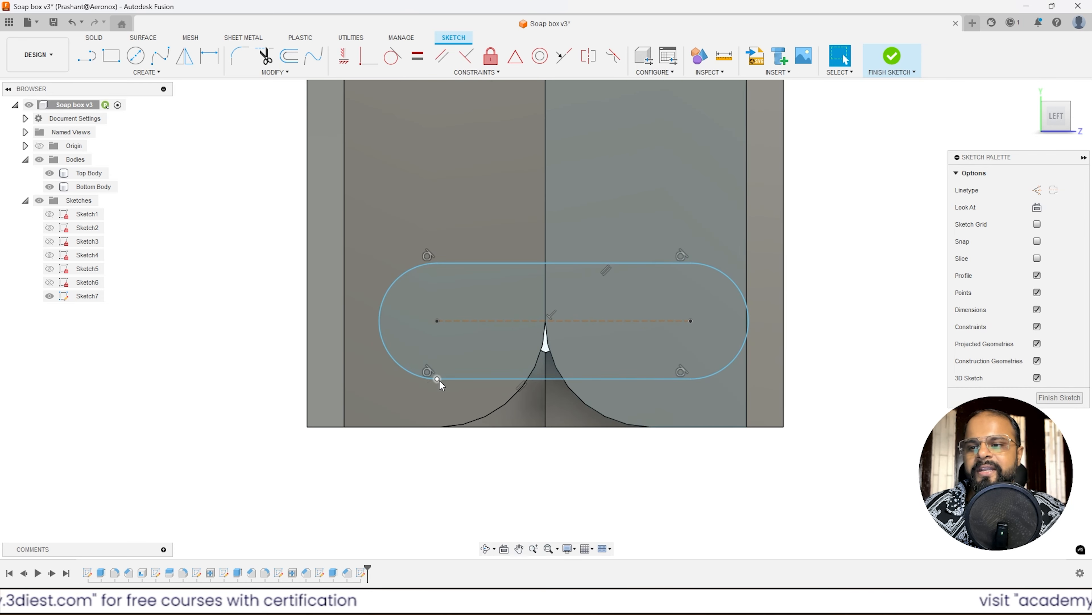
scroll(624, 346, down, 3)
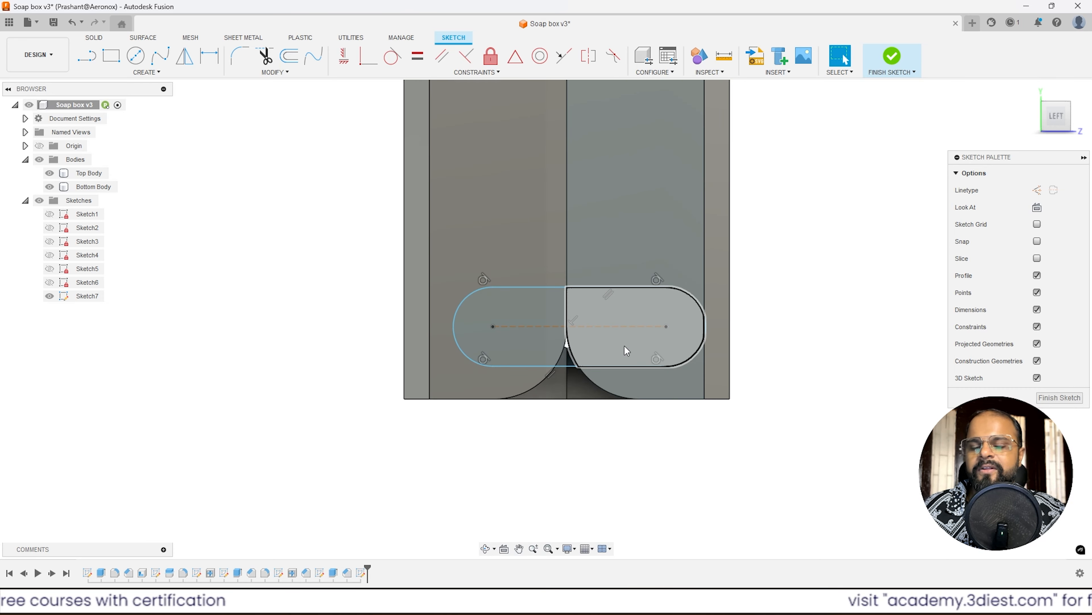
scroll(625, 346, up, 3)
click(669, 315)
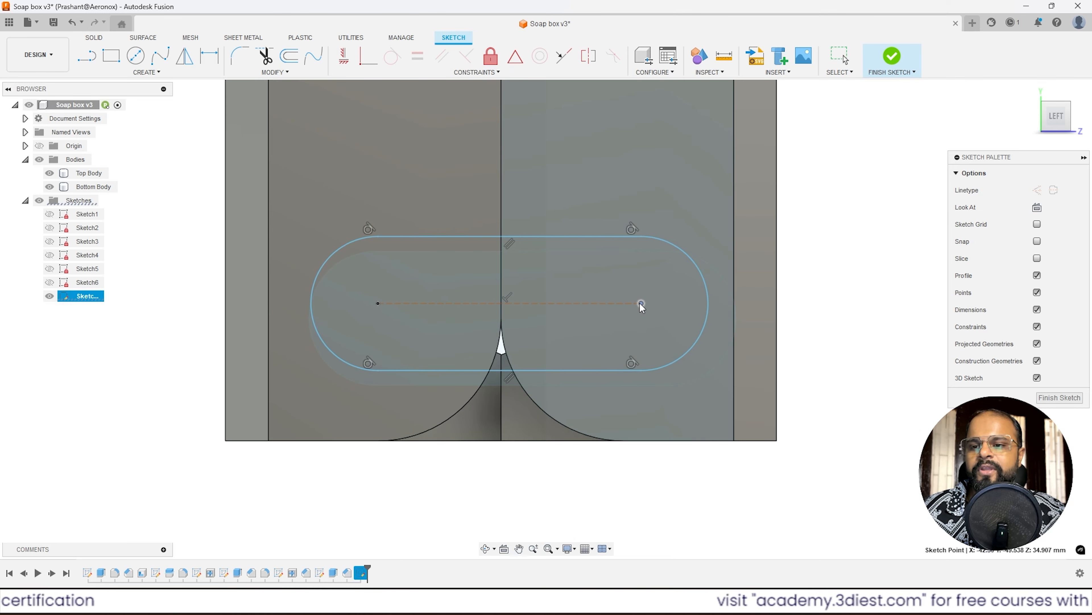
drag(640, 303, 627, 304)
scroll(671, 383, down, 3)
scroll(571, 327, up, 2)
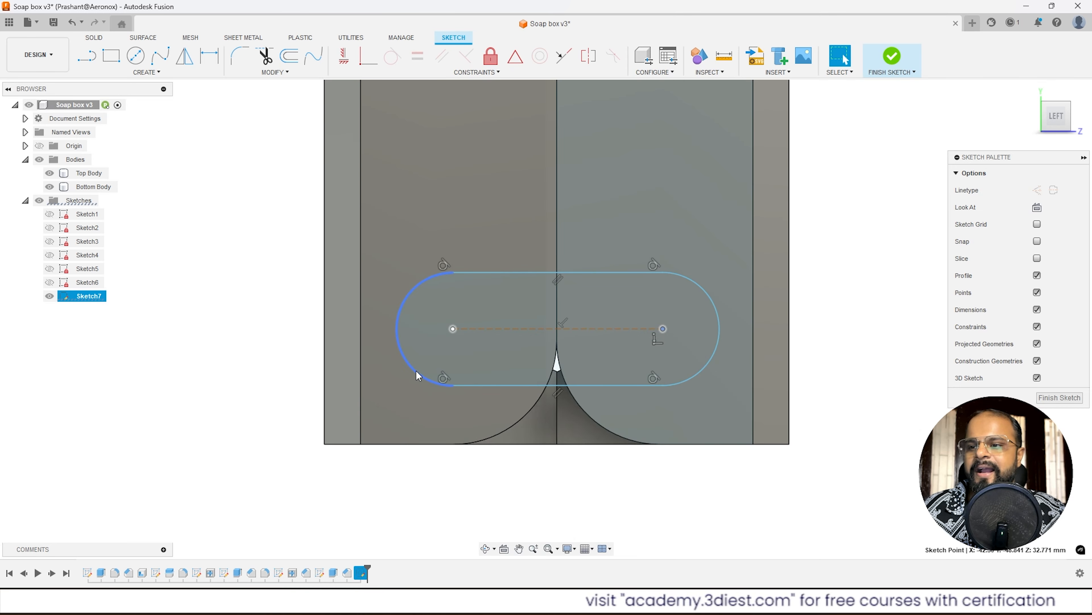
Make the slot's end arc on the Top Body side concentric with the Top Body's rounded corner edge.
click(411, 371)
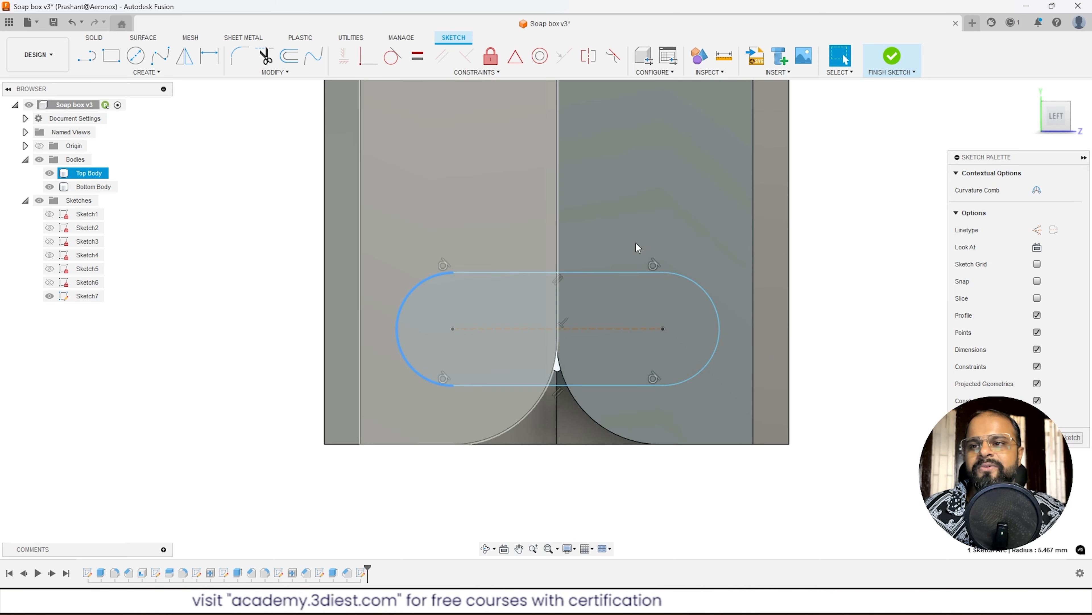
click(859, 248)
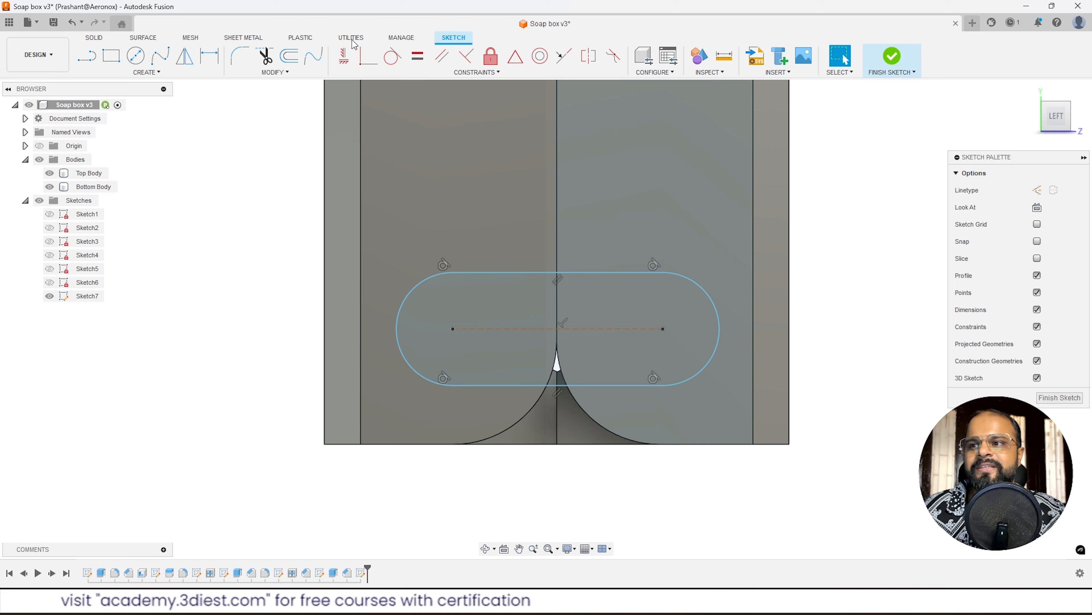
click(540, 58)
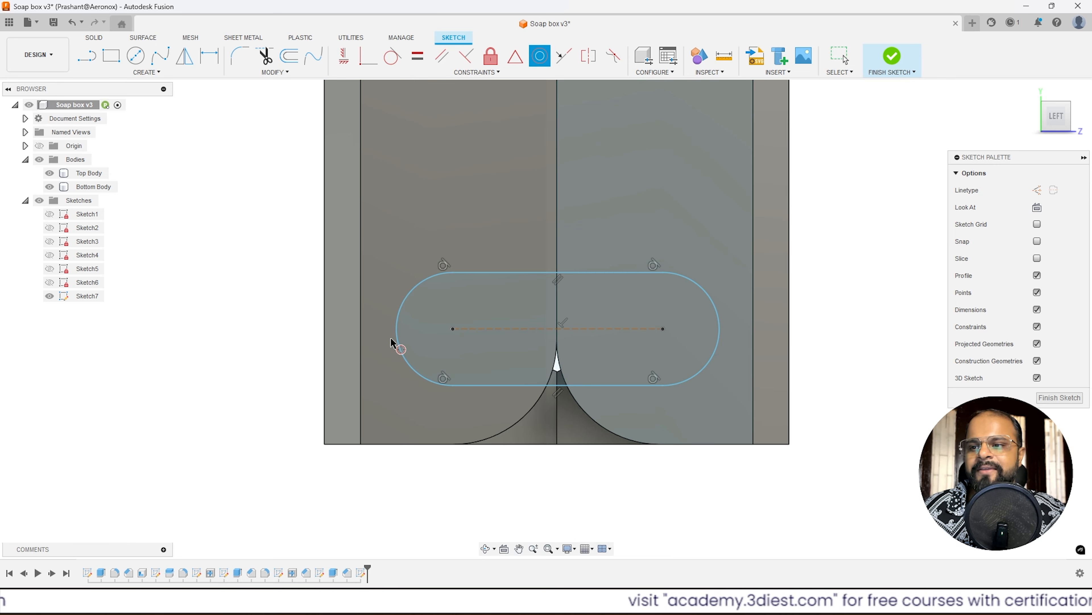
click(398, 344)
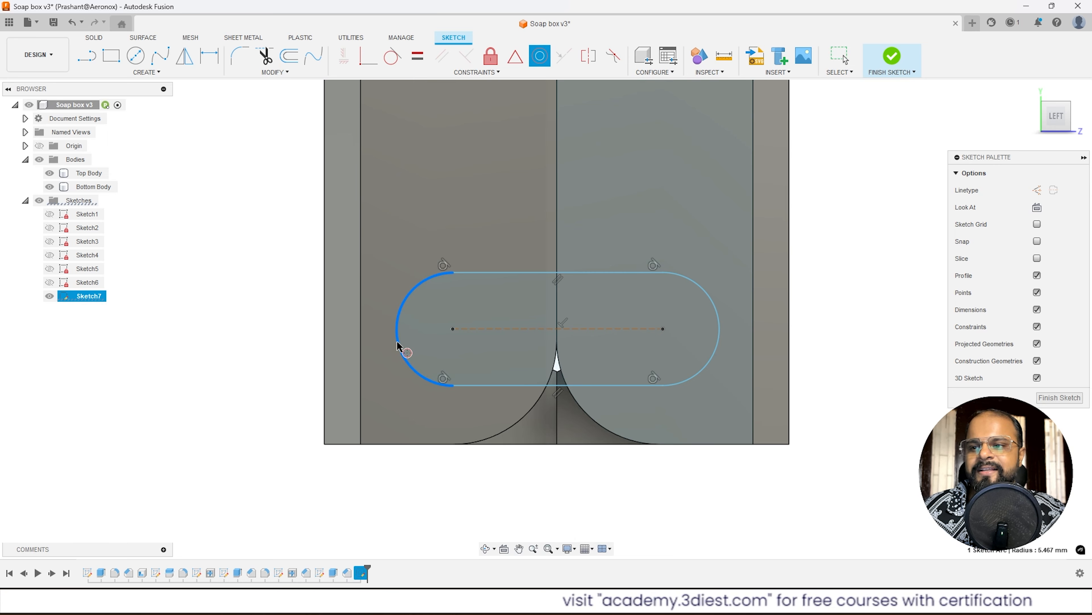
click(508, 430)
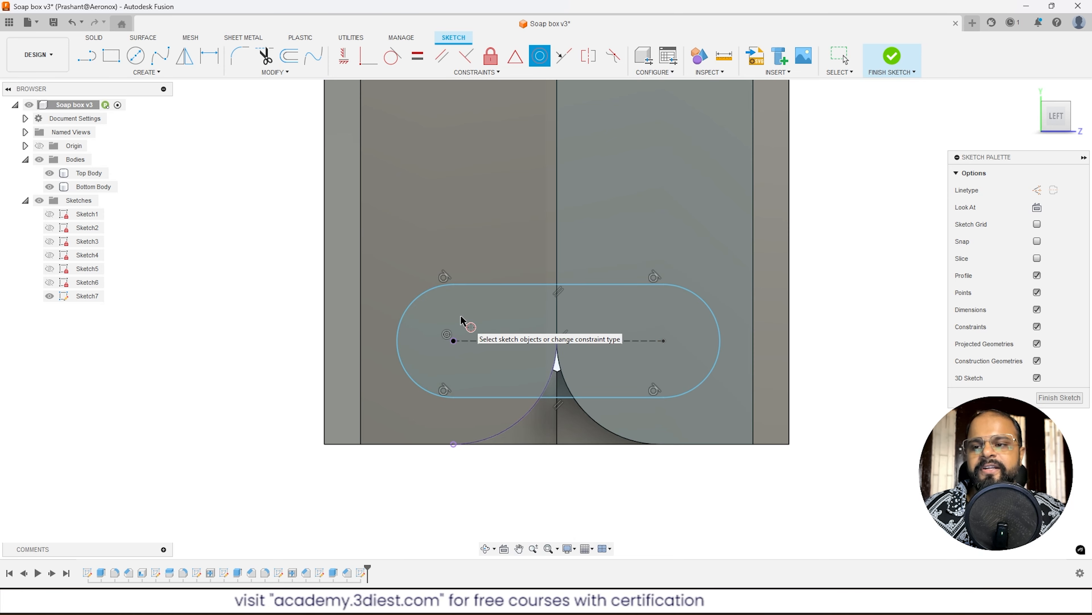
key(Escape)
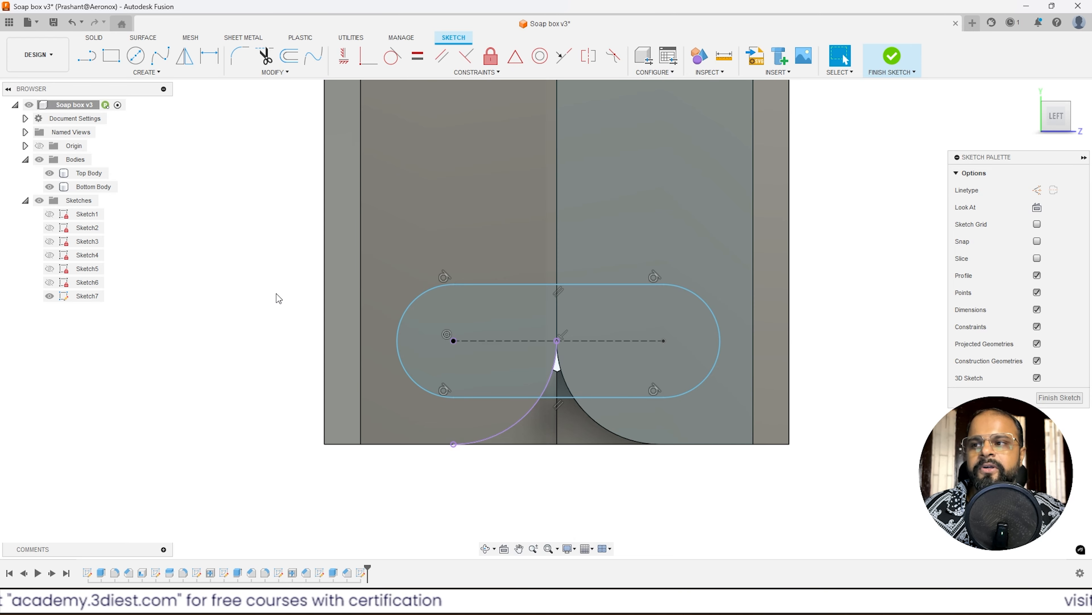
Dimension the slot's end arc on the Top Body side with a radius of 8 mm.
click(210, 64)
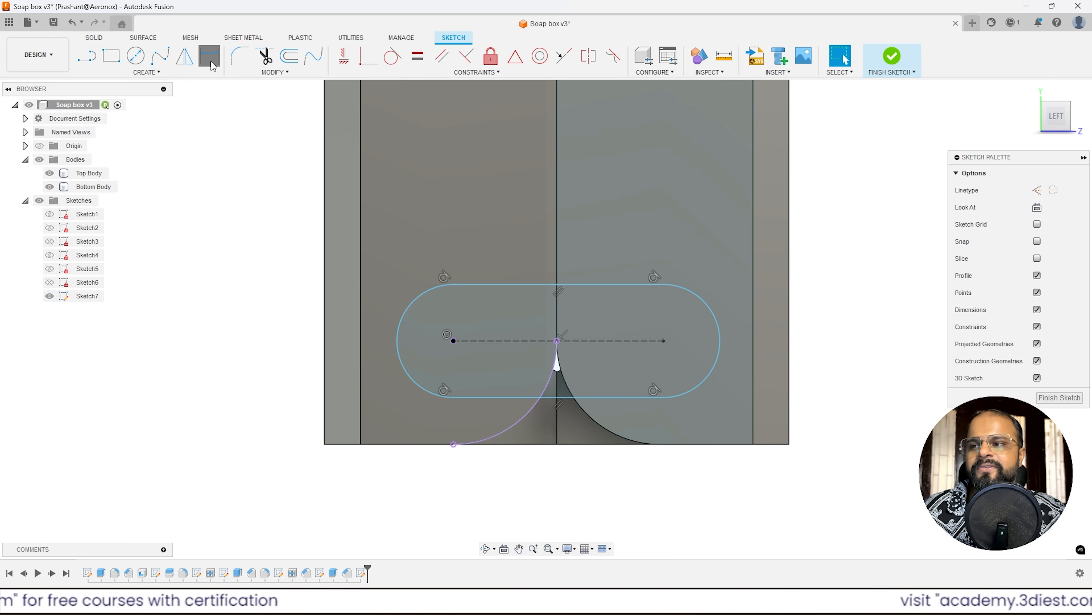
click(408, 384)
click(268, 435)
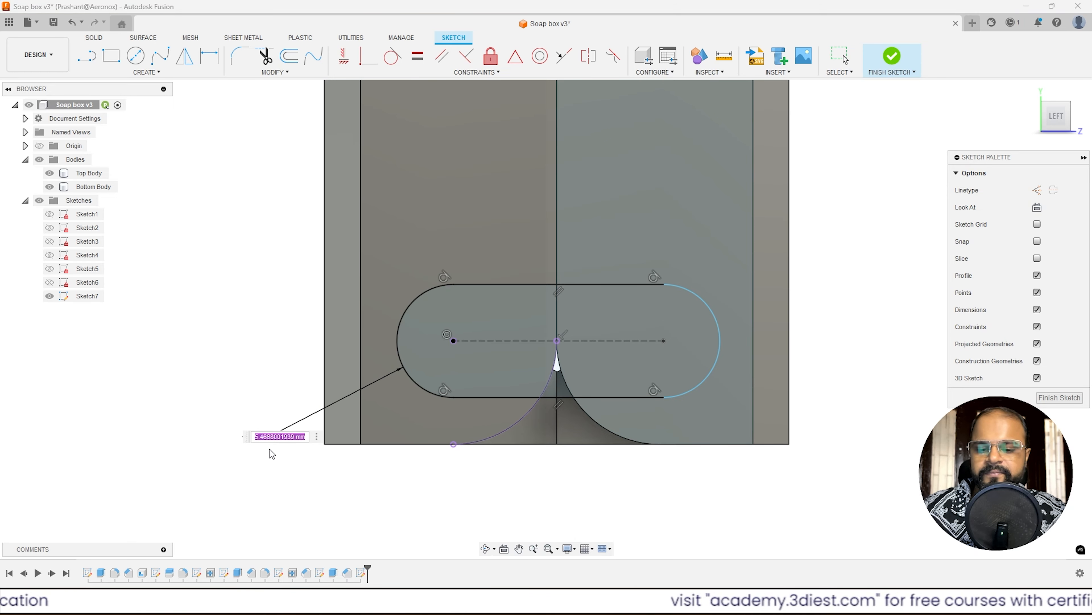
text(8)
key(Return)
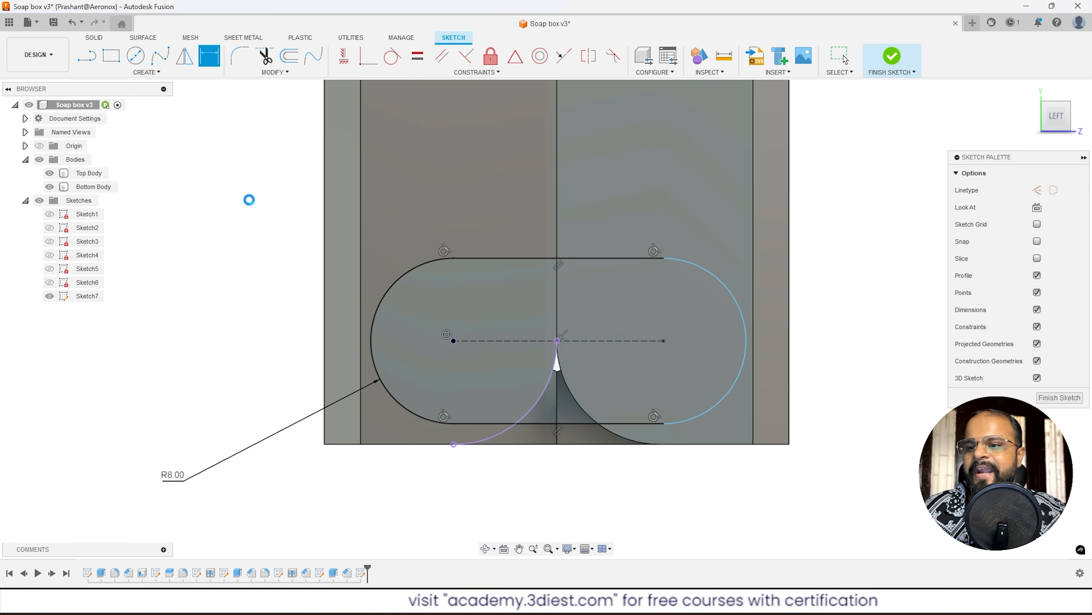
key(Escape)
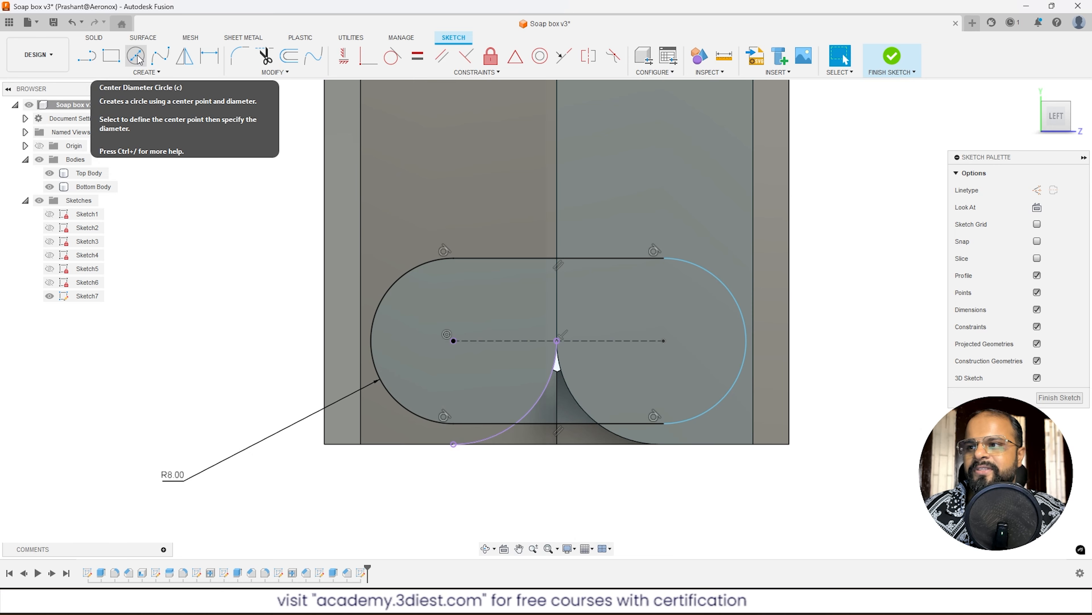
Draw a center-diameter circle about half the slot's width on the slot's center point on the Top Body side.
click(137, 59)
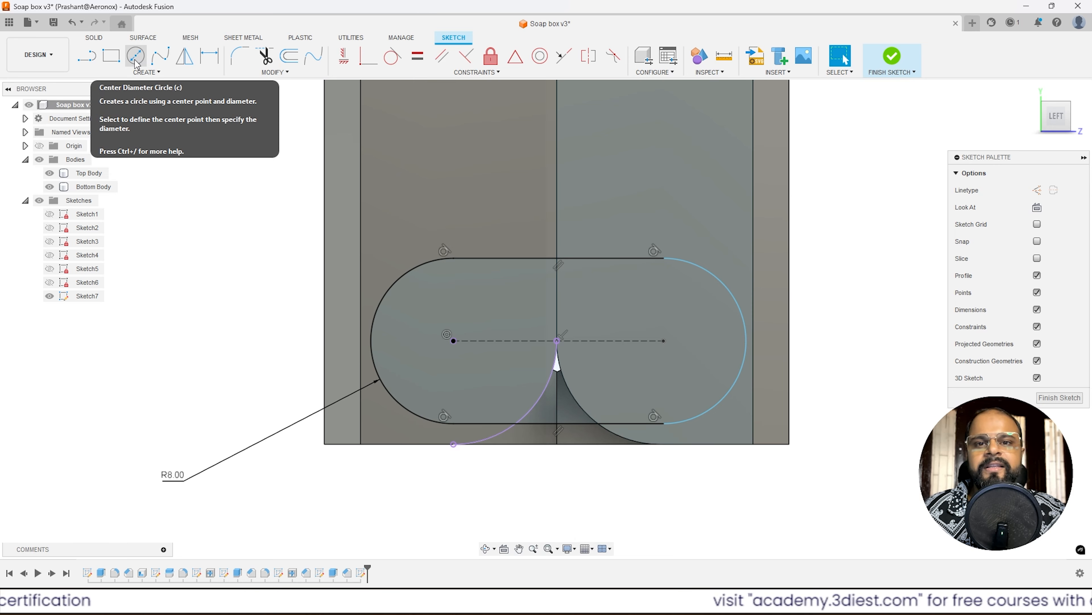
click(155, 73)
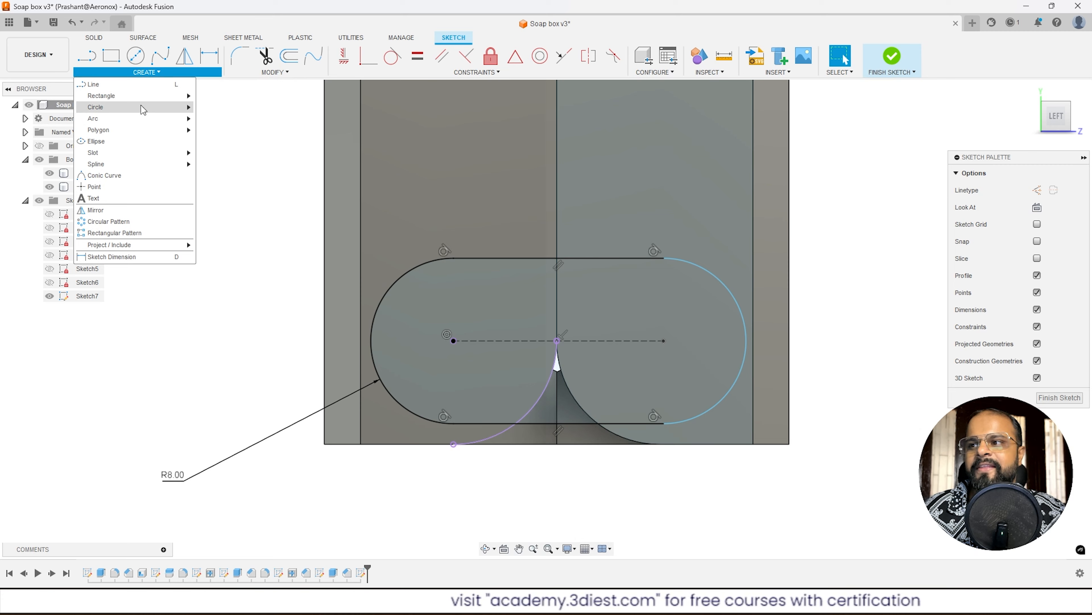
mouse_move(179, 112)
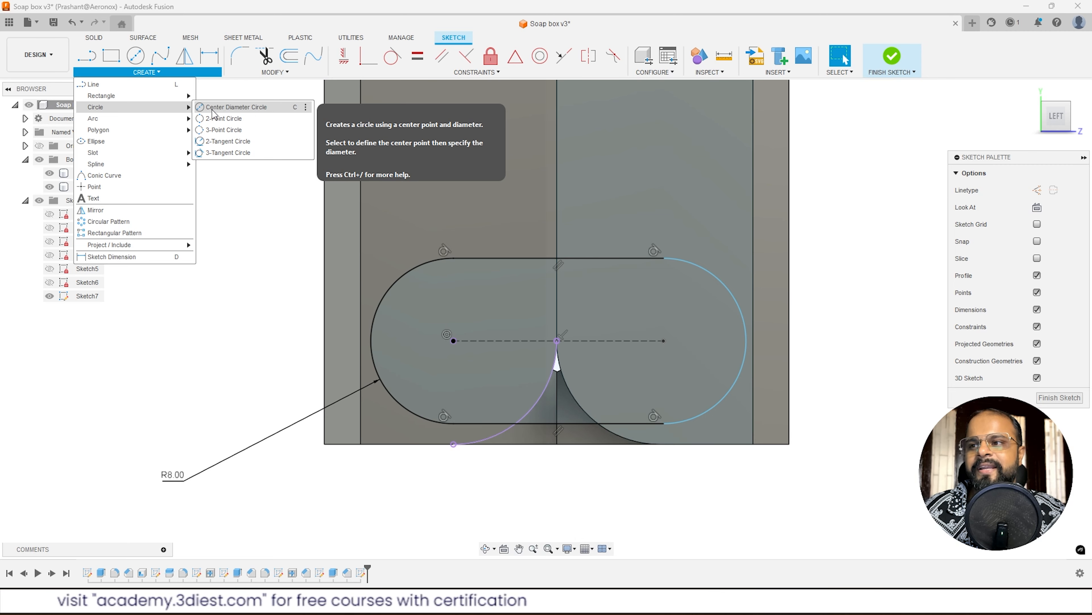
click(240, 108)
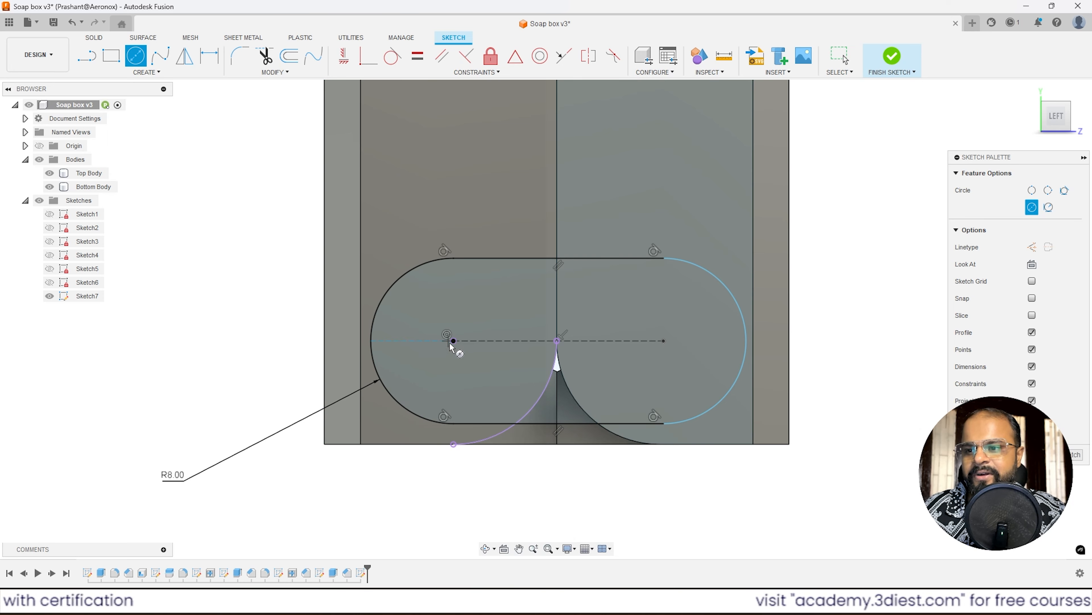
click(453, 340)
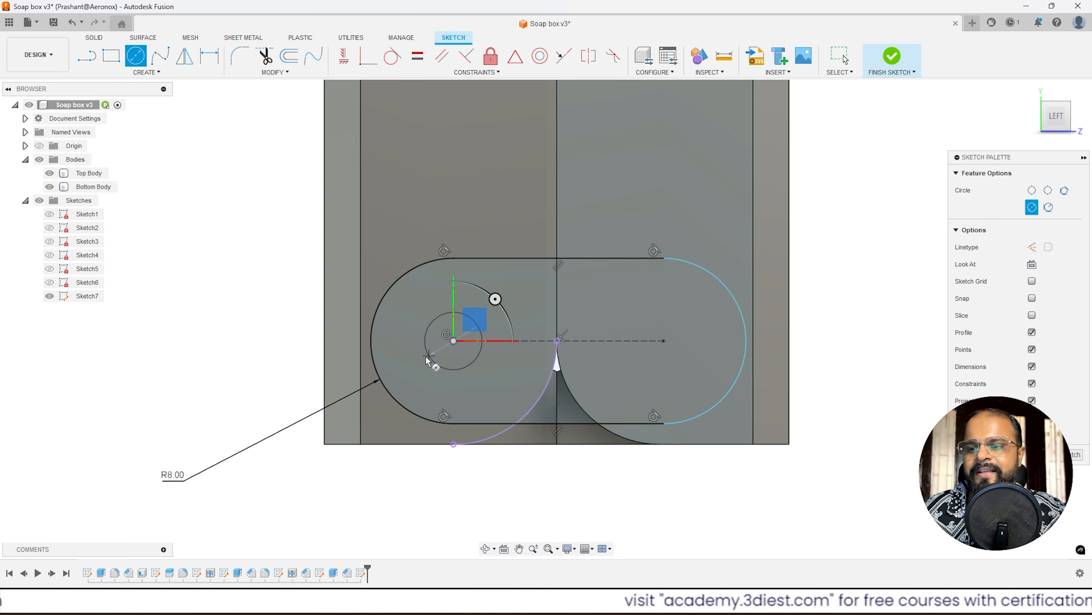
click(418, 360)
key(Escape)
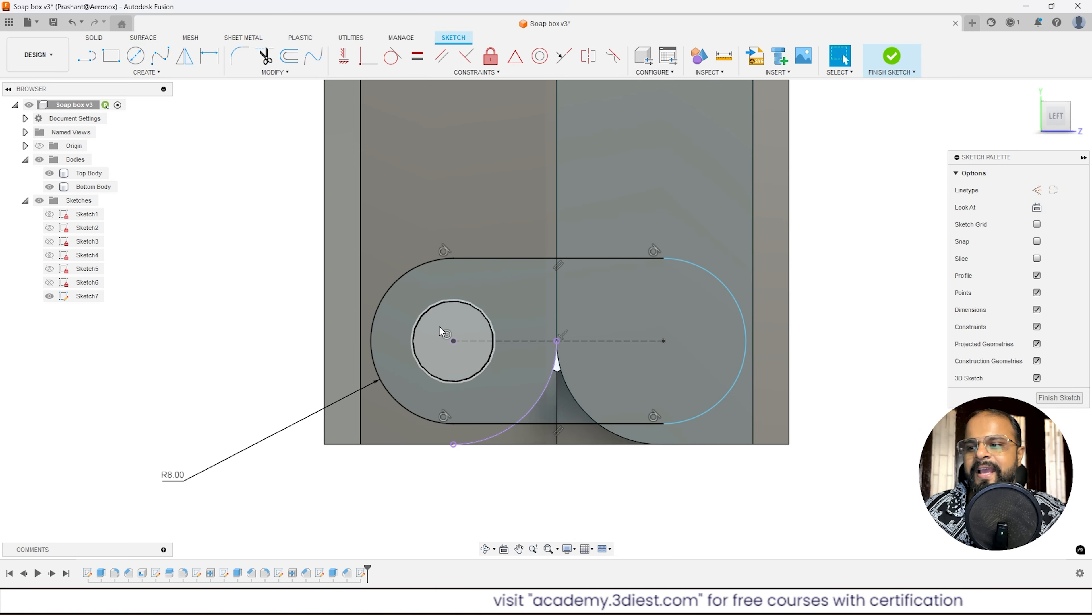
Dimension the pivot circle on the Top Body side with a diameter of 4 mm.
click(210, 56)
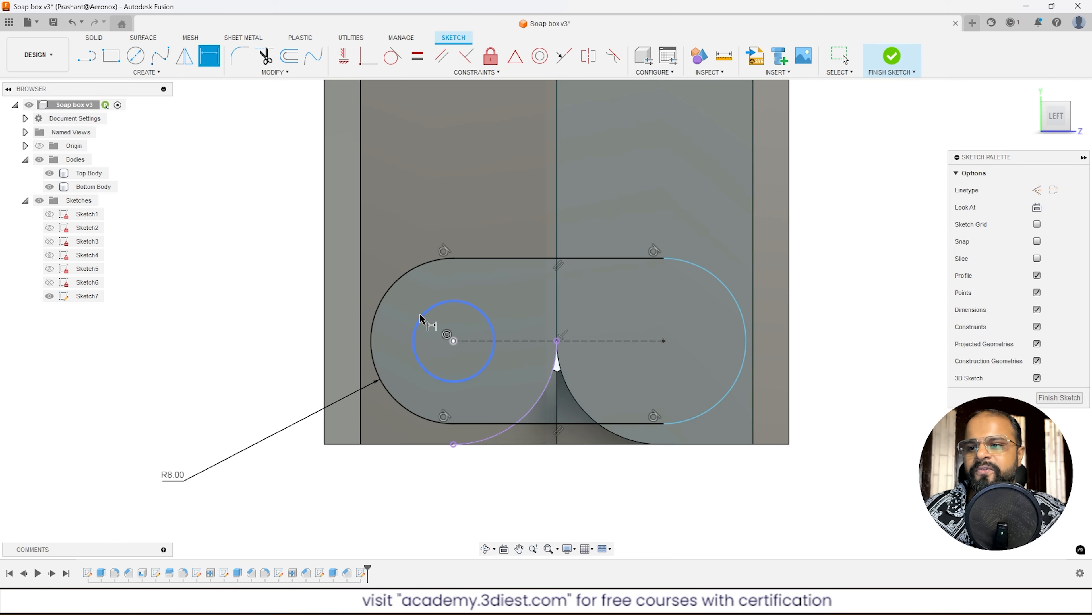
click(300, 263)
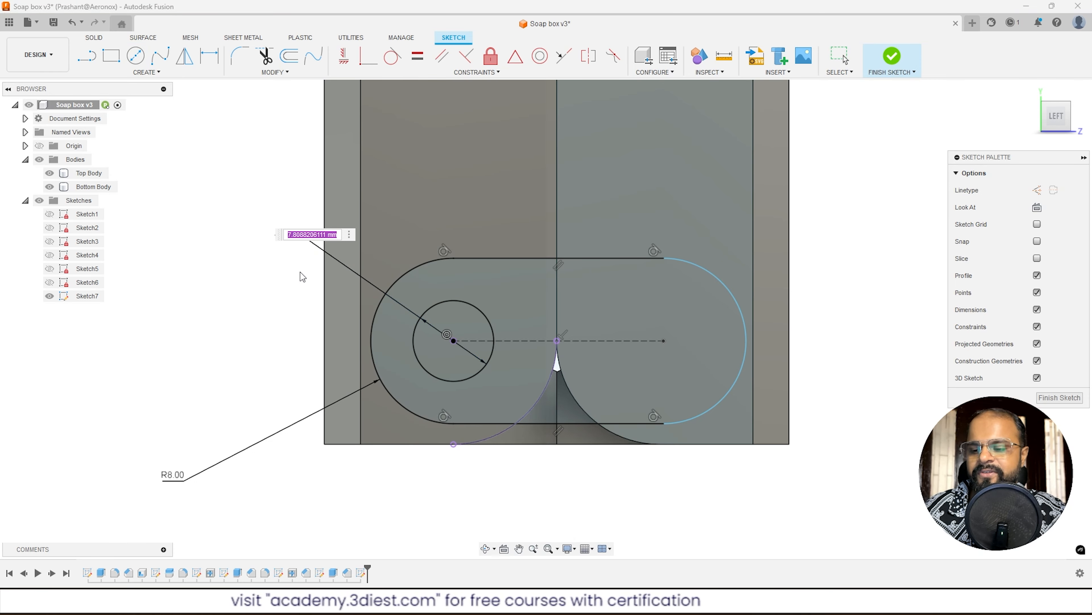
text(4)
key(Return)
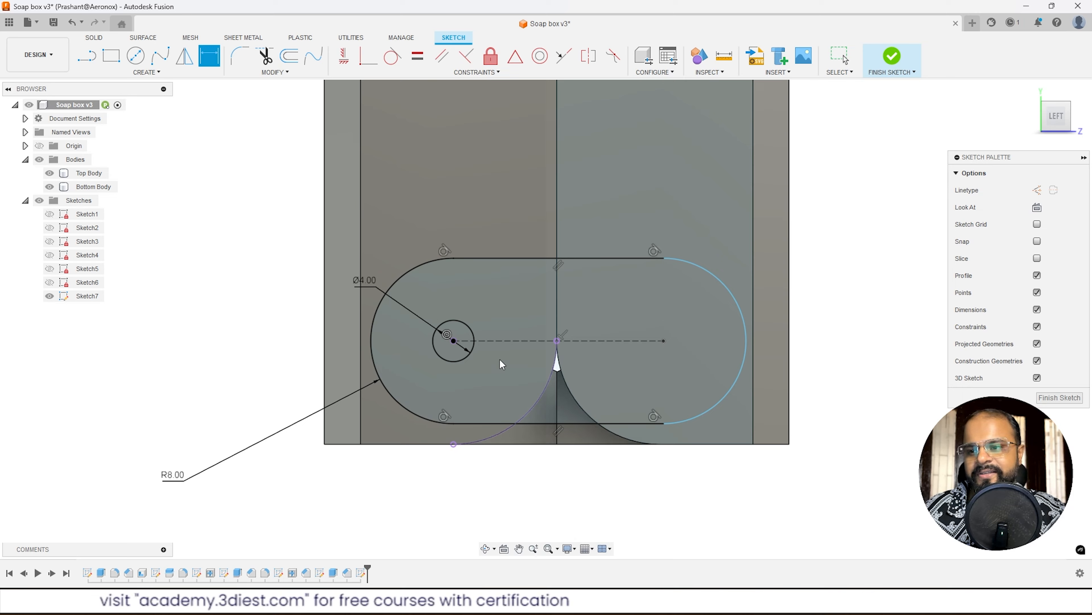
key(Escape)
Set the pivot circle's diameter to 5 mm.
double_click(375, 284)
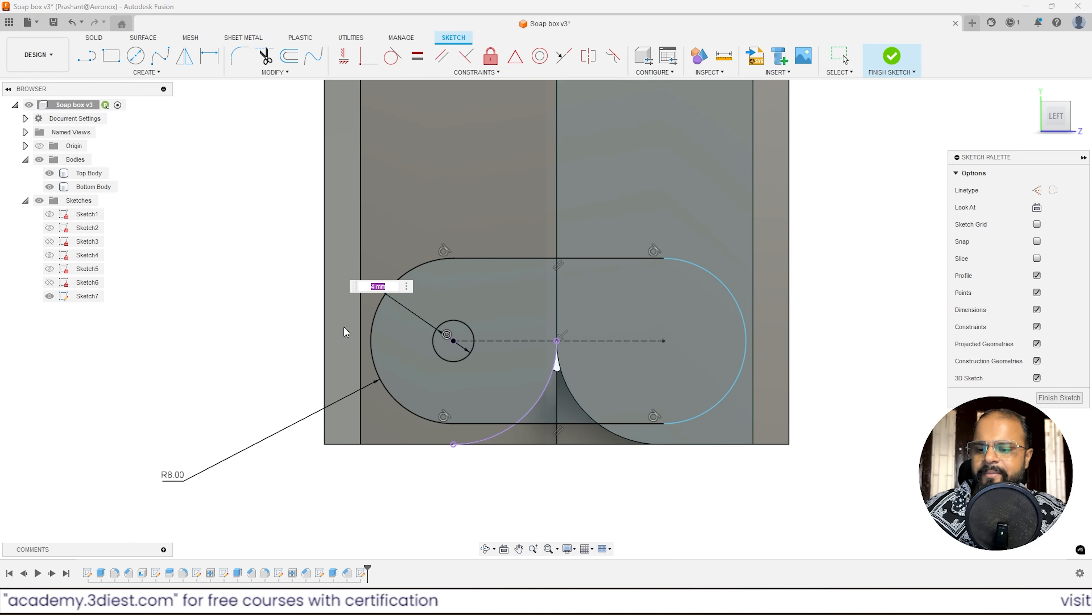
text(5)
key(Return)
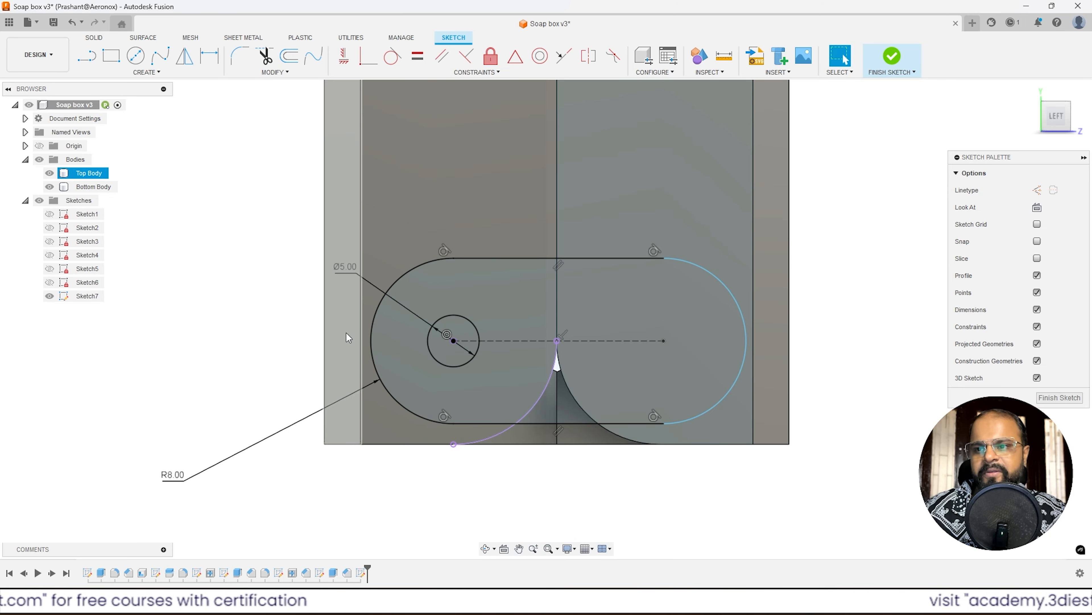
Set the pivot circle's diameter to 8 mm.
scroll(401, 282, down, 2)
scroll(424, 299, up, 3)
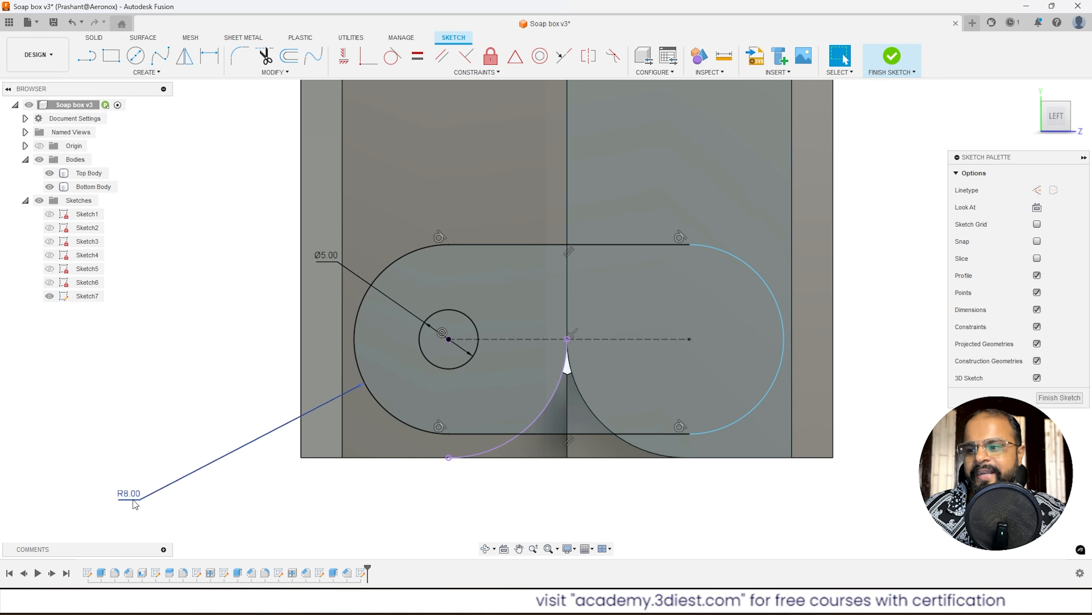
double_click(328, 258)
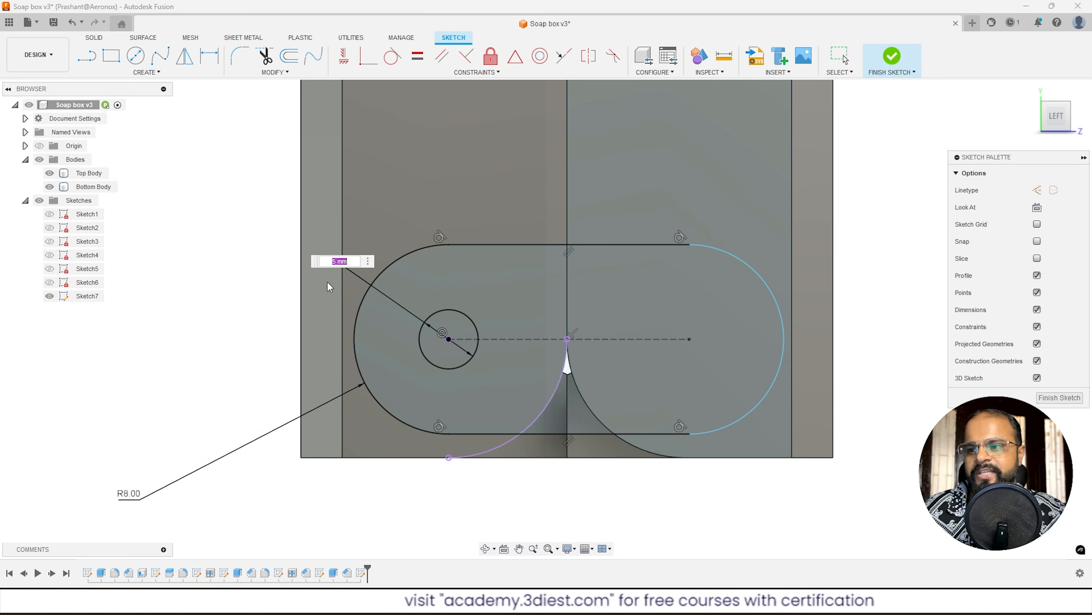
text(8)
key(Return)
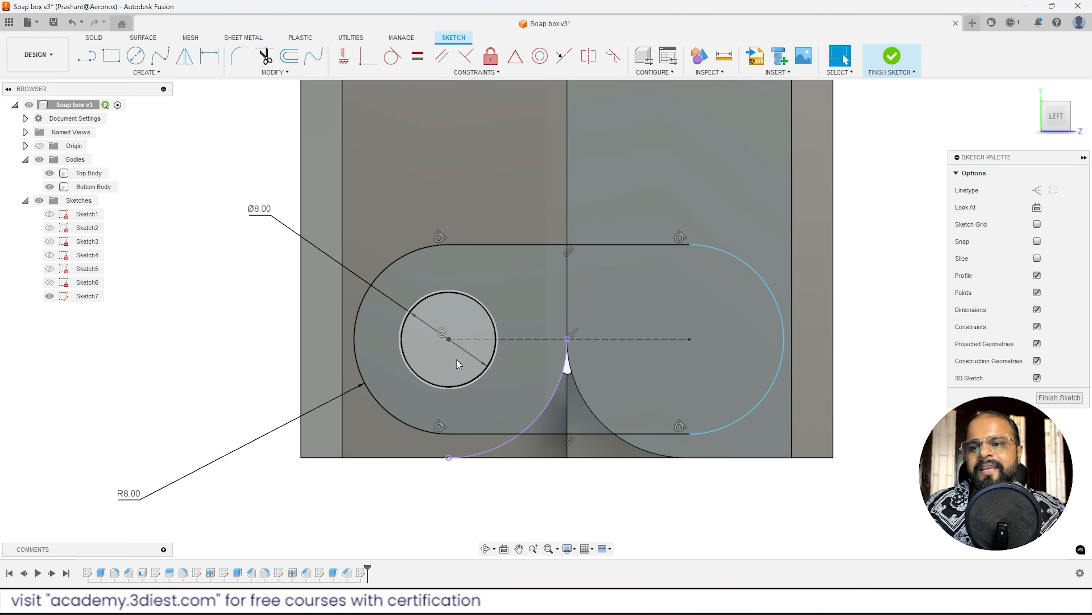
Dimension the horizontal distance from the seam point to the upper endpoint of the slot's Bottom Body end arc as 8 mm.
scroll(448, 318, down, 4)
scroll(430, 303, up, 2)
scroll(576, 303, down, 2)
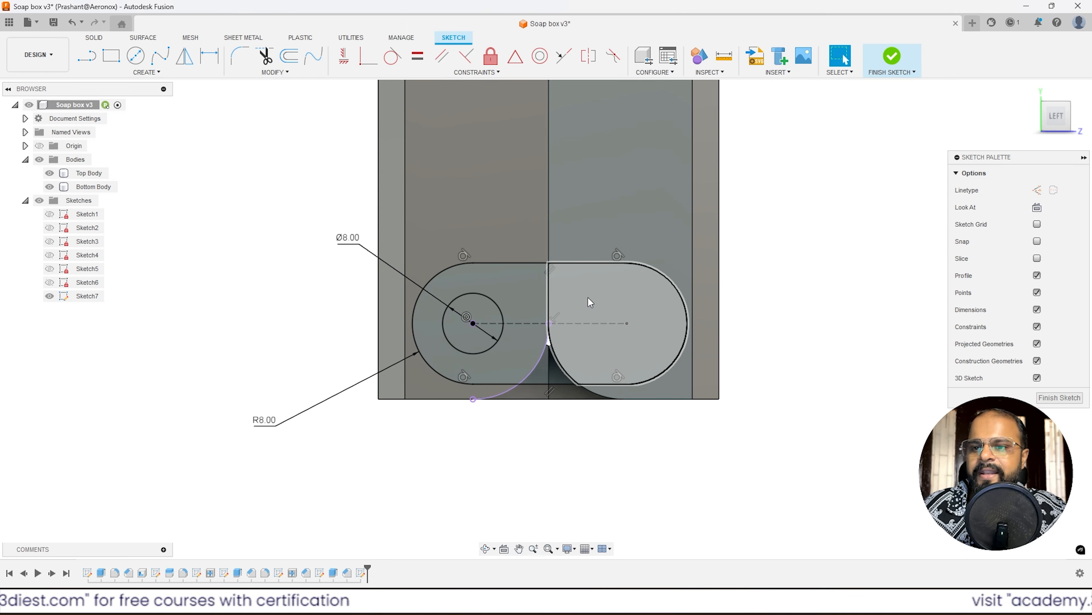
scroll(585, 305, up, 4)
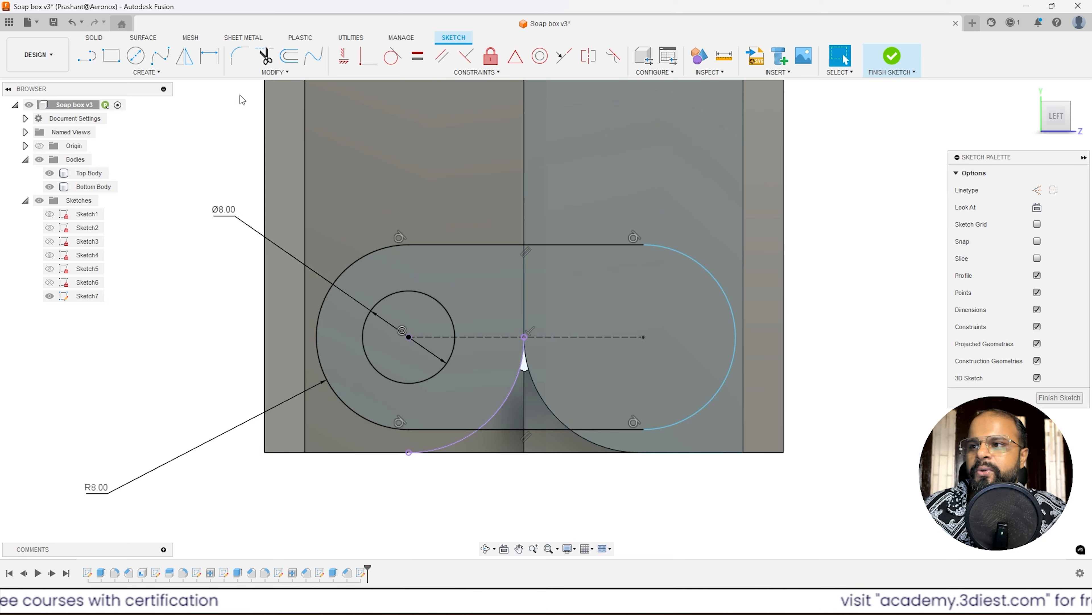
click(213, 62)
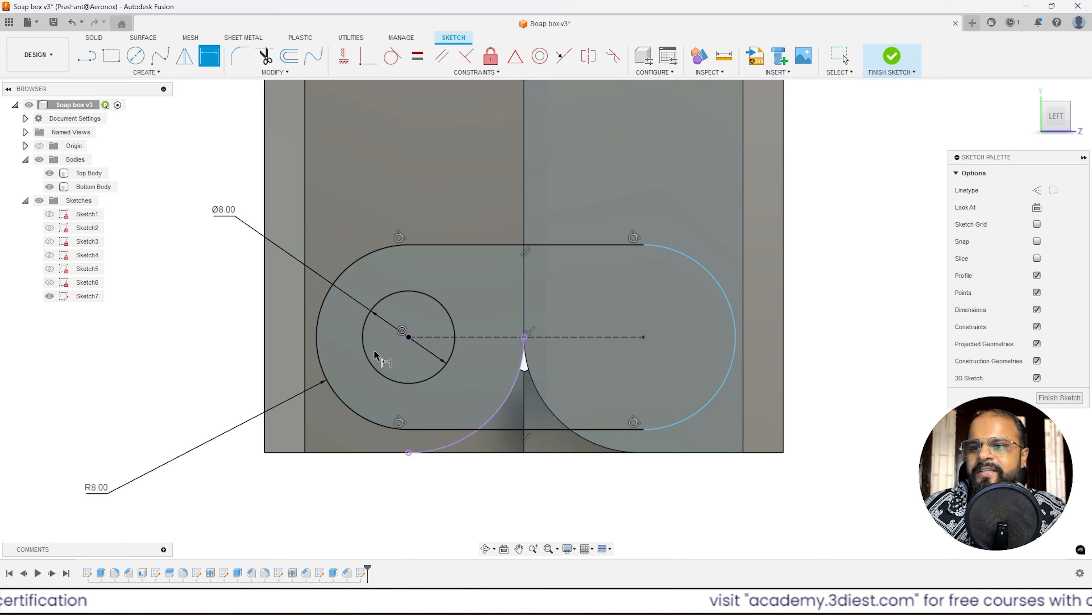
click(524, 337)
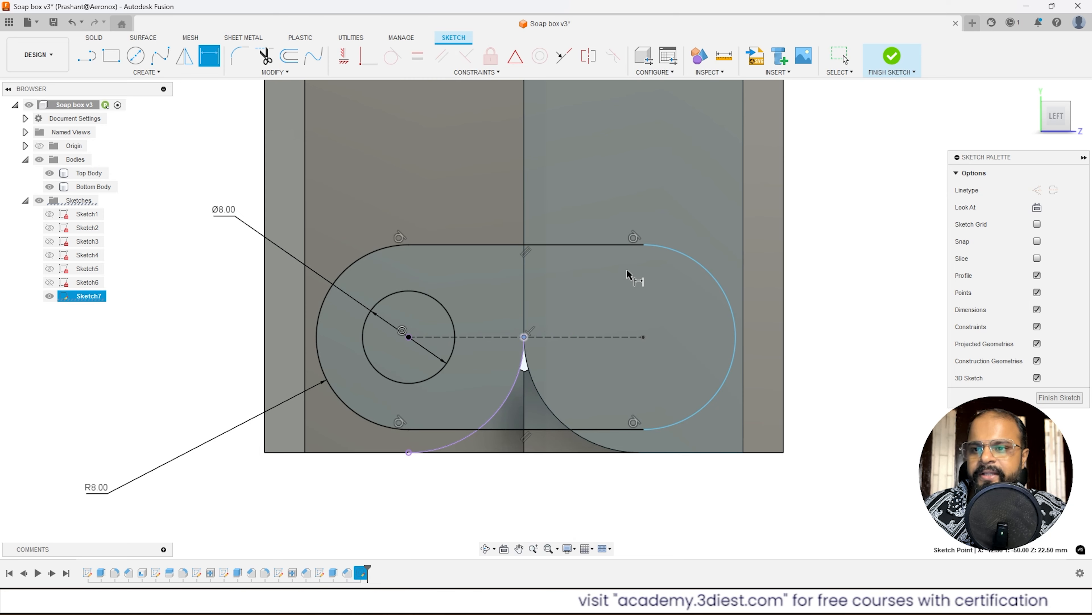
click(643, 245)
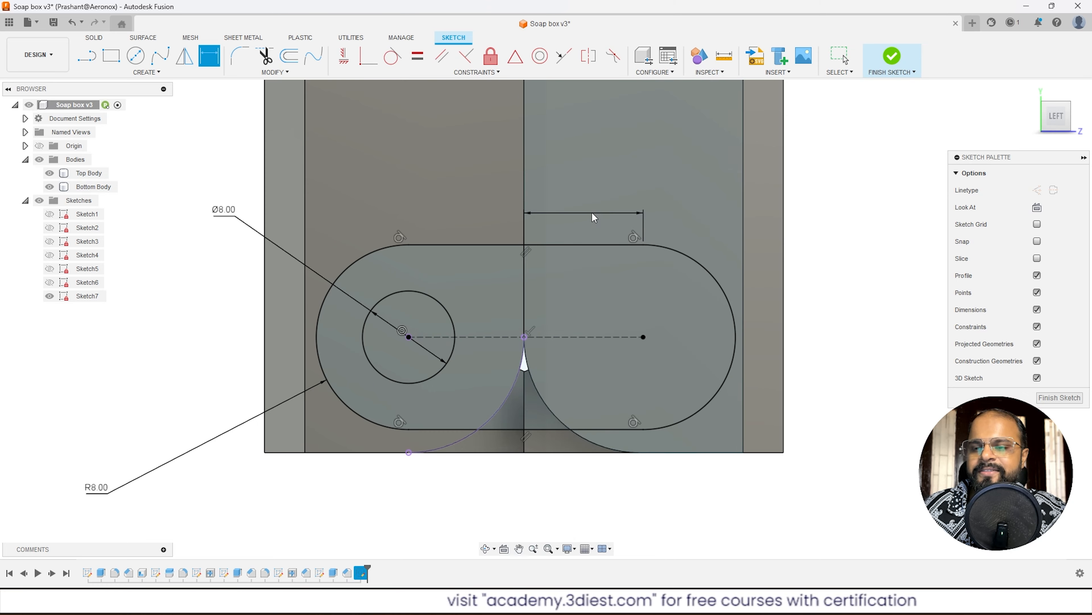
click(591, 212)
text(8)
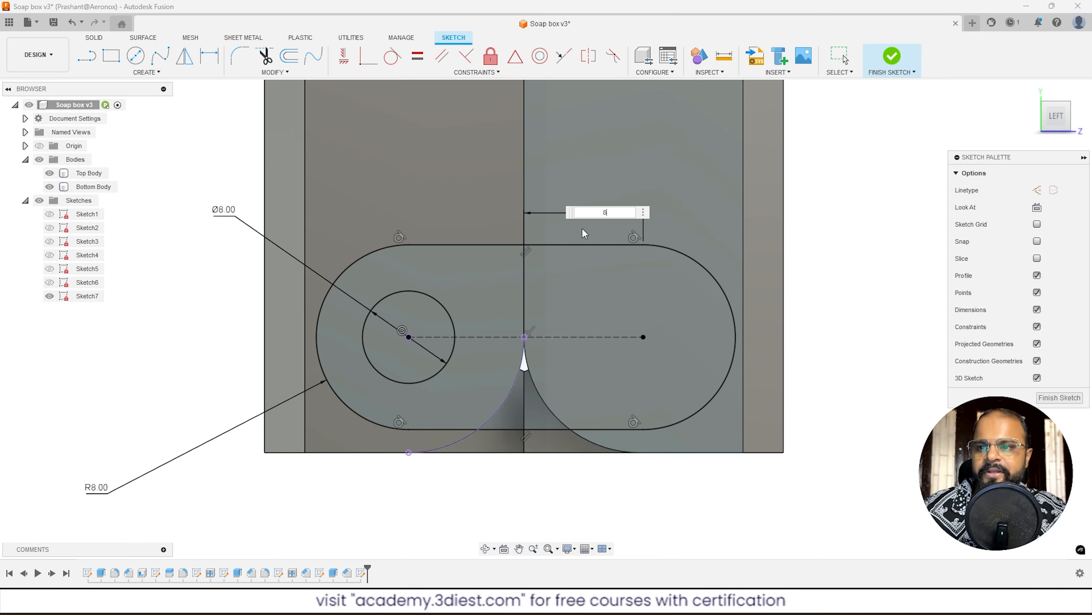
key(Return)
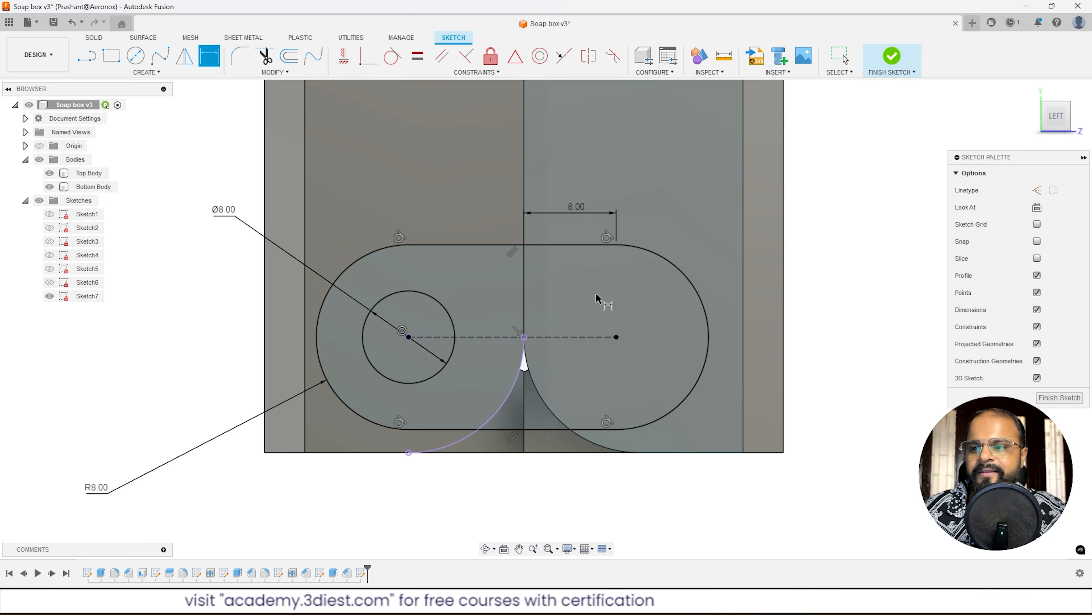
Draw a vertical line across the slot joining the two endpoints of the end arc on the Bottom Body side.
click(94, 63)
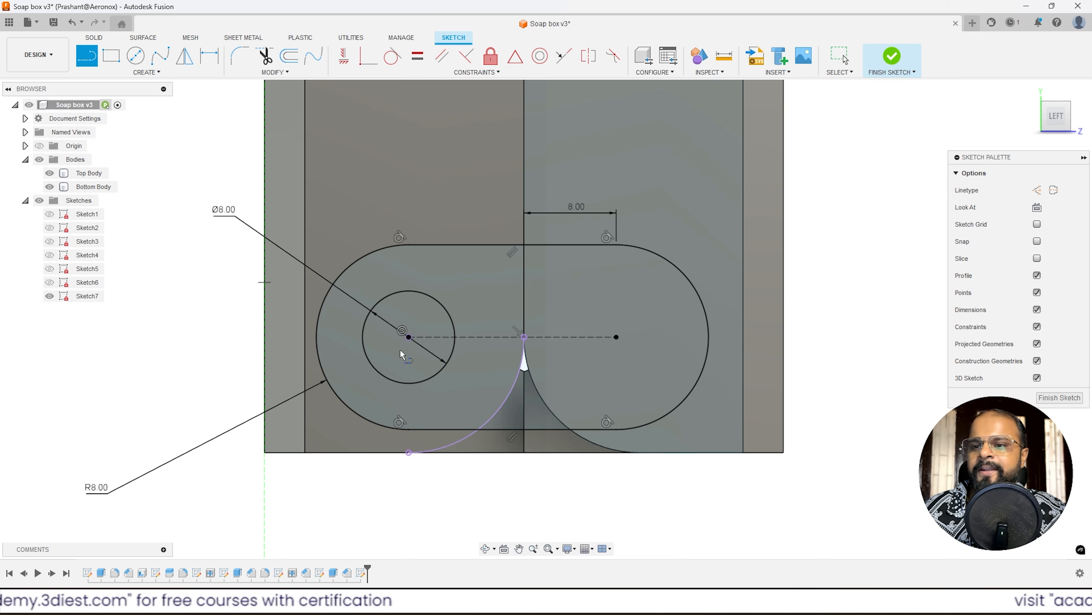
click(616, 246)
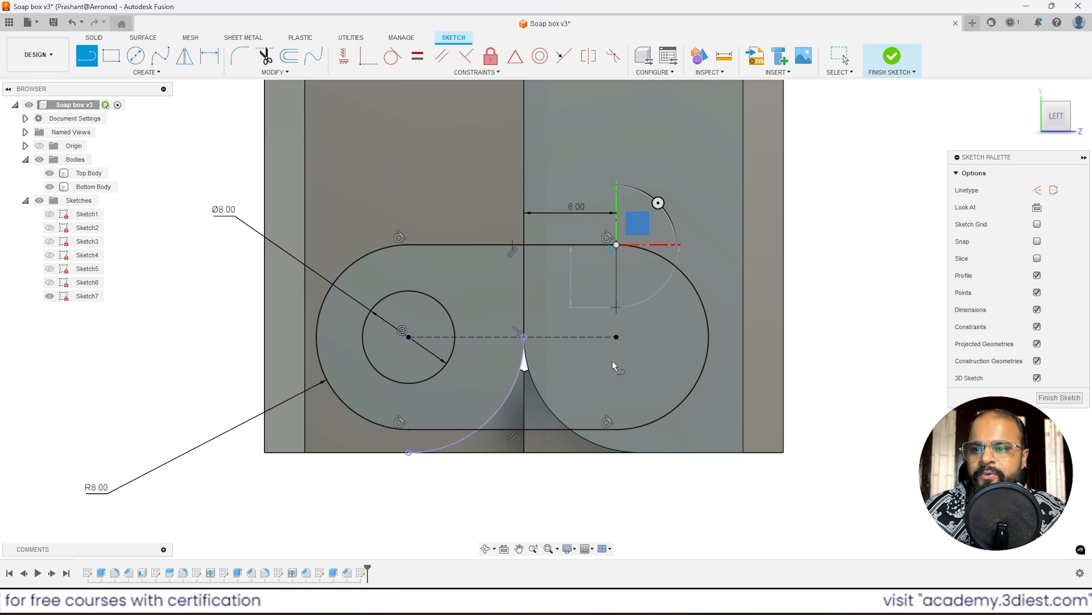
click(617, 429)
key(Escape)
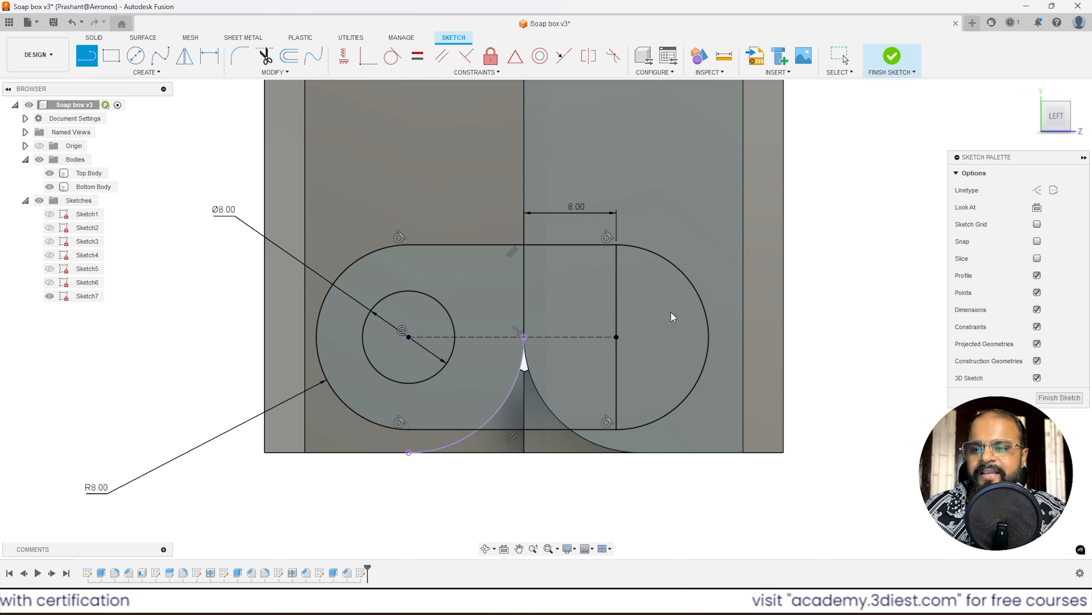
key(Escape)
click(700, 297)
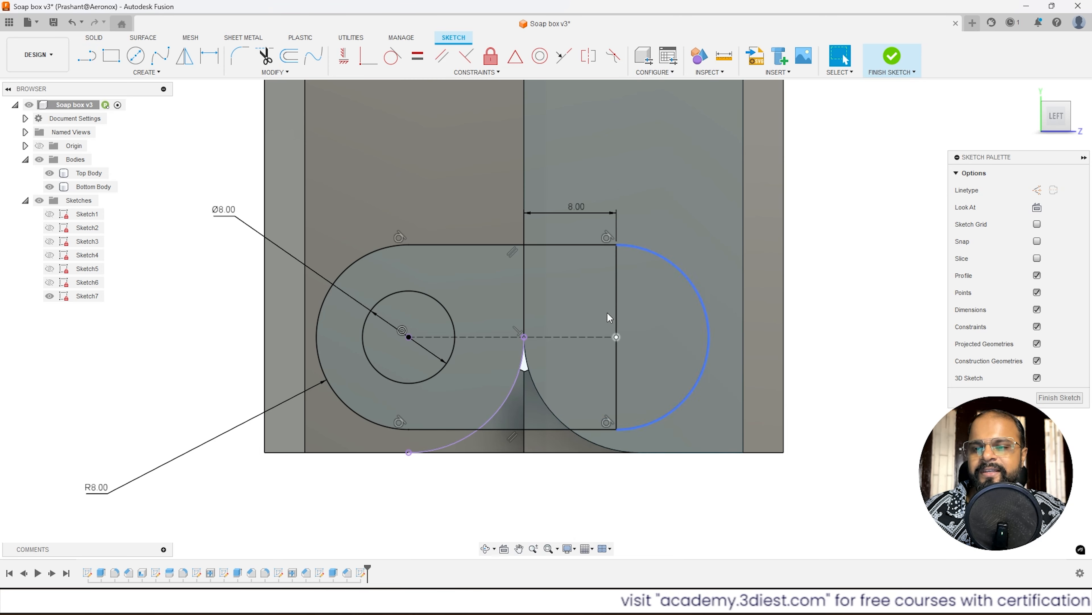
click(618, 335)
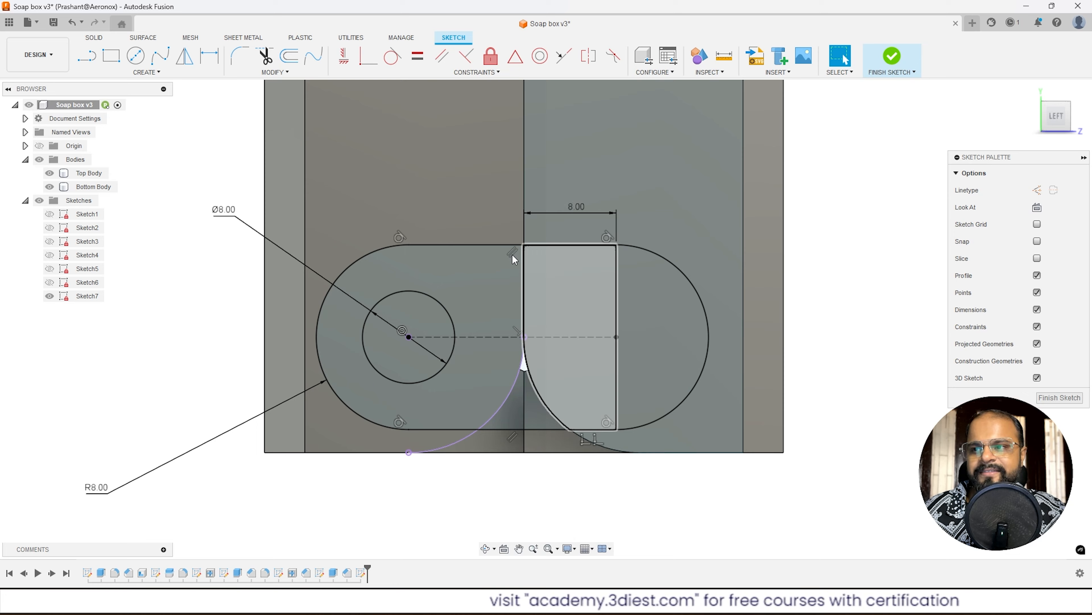
click(383, 147)
scroll(562, 332, down, 3)
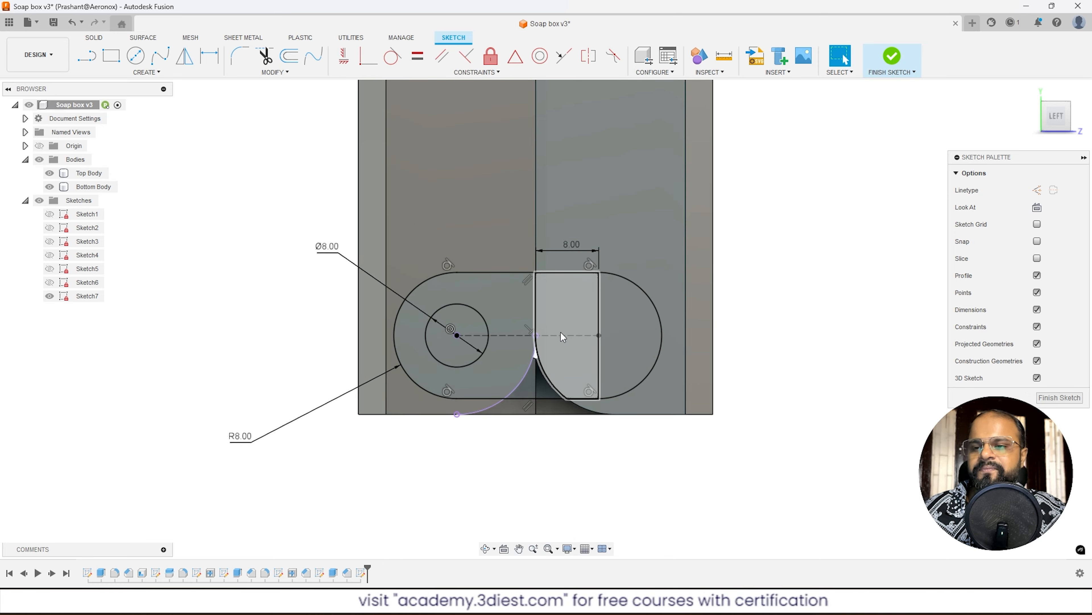
scroll(596, 370, up, 3)
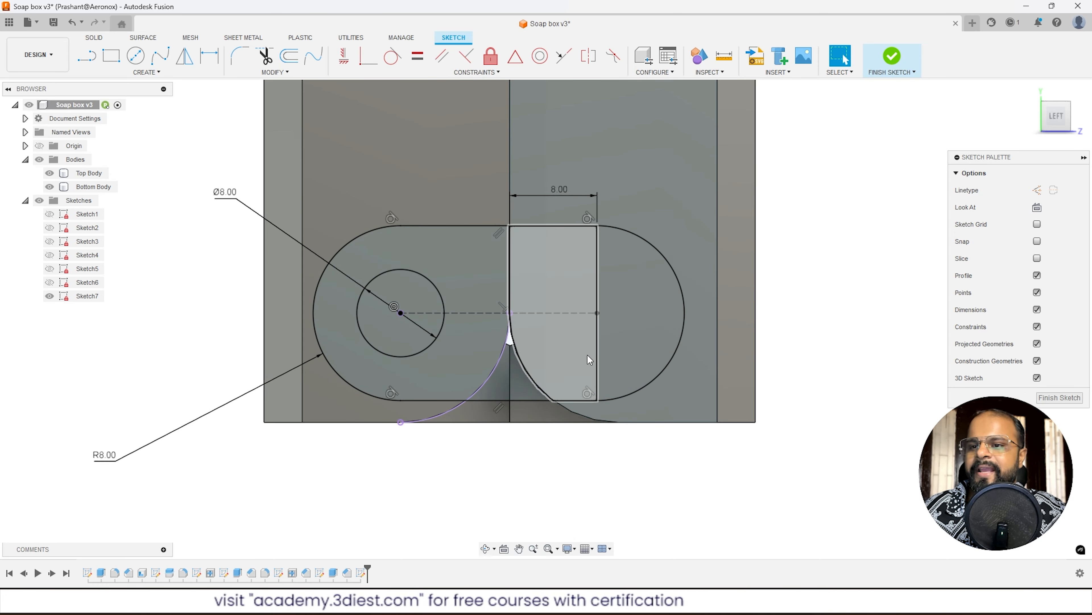
Delete the vertical line crossing the slot at the end opposite the 8 mm circle, and finish the sketch.
click(596, 262)
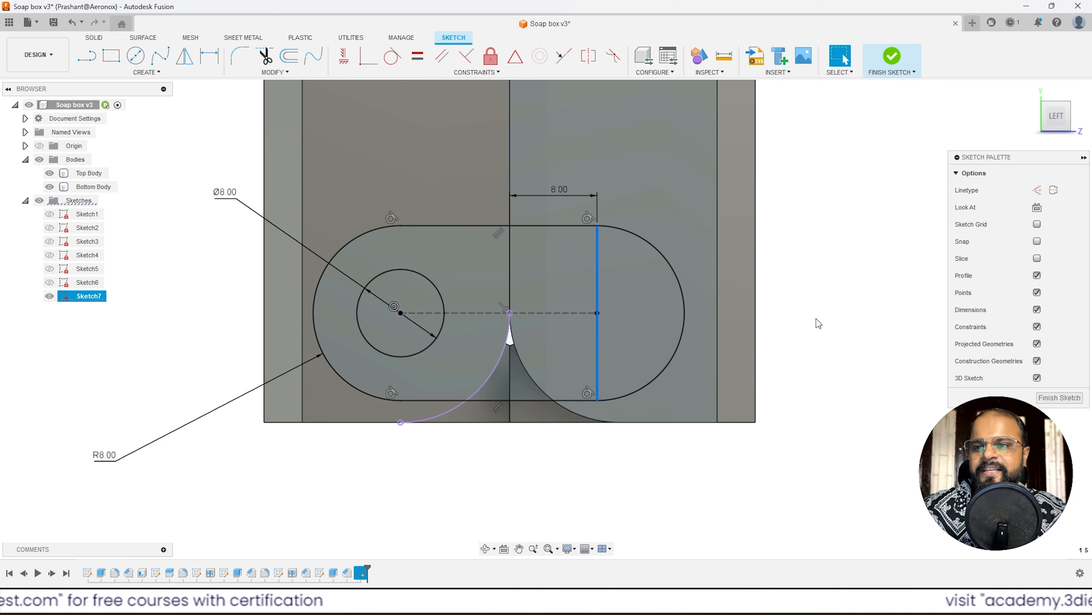
key(Delete)
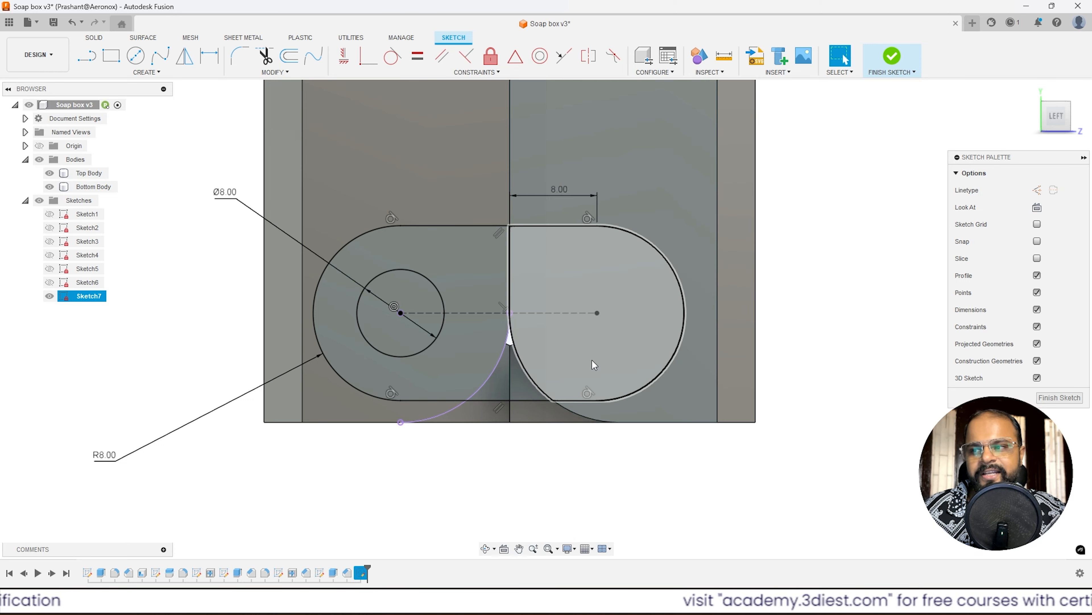
scroll(634, 251, down, 2)
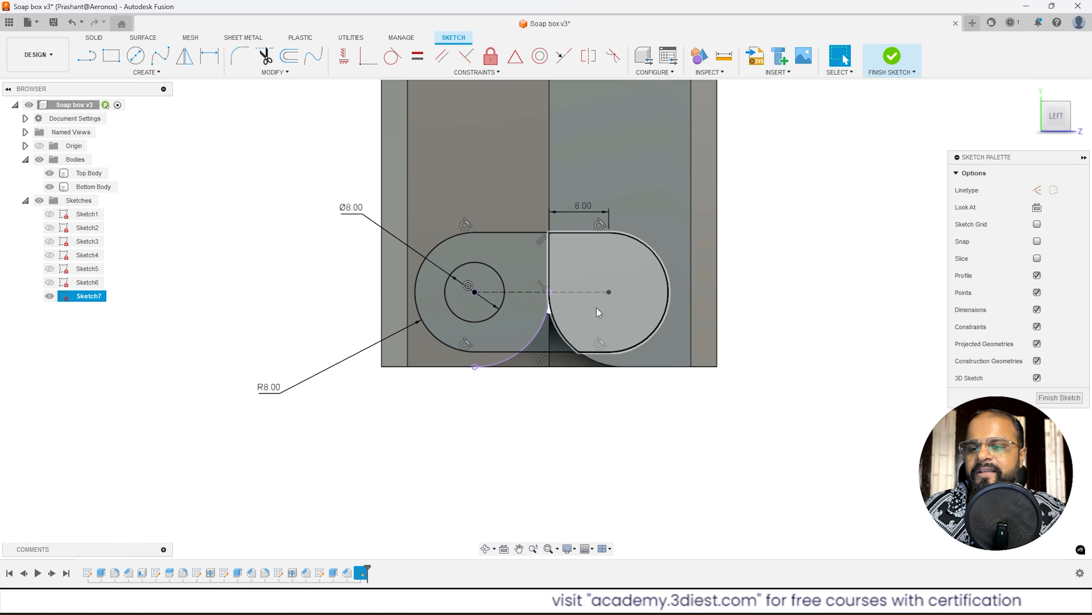
scroll(555, 292, down, 1)
scroll(580, 266, up, 1)
click(633, 245)
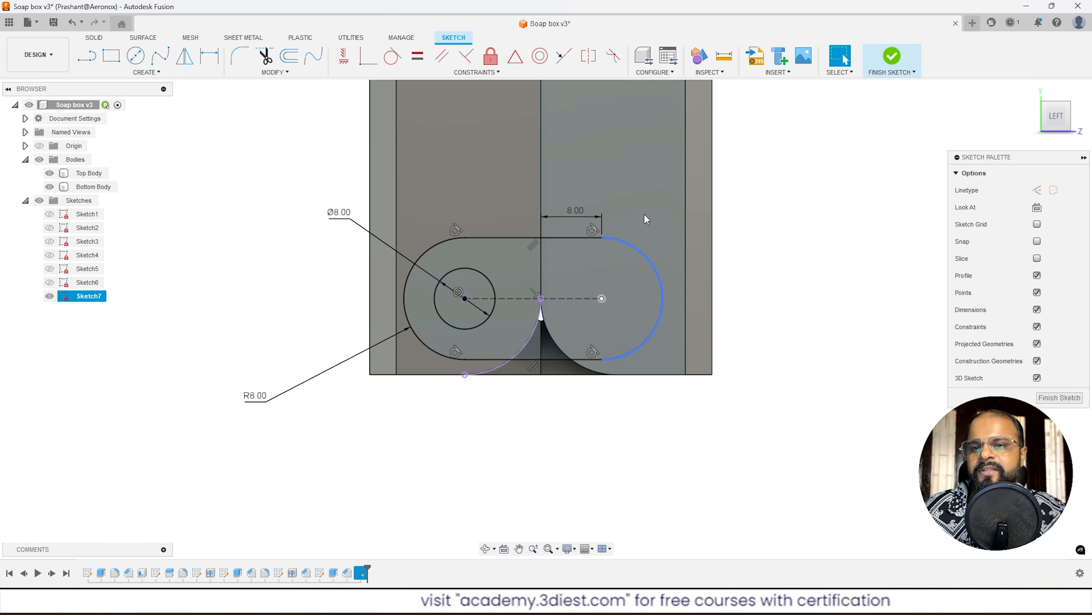
click(896, 60)
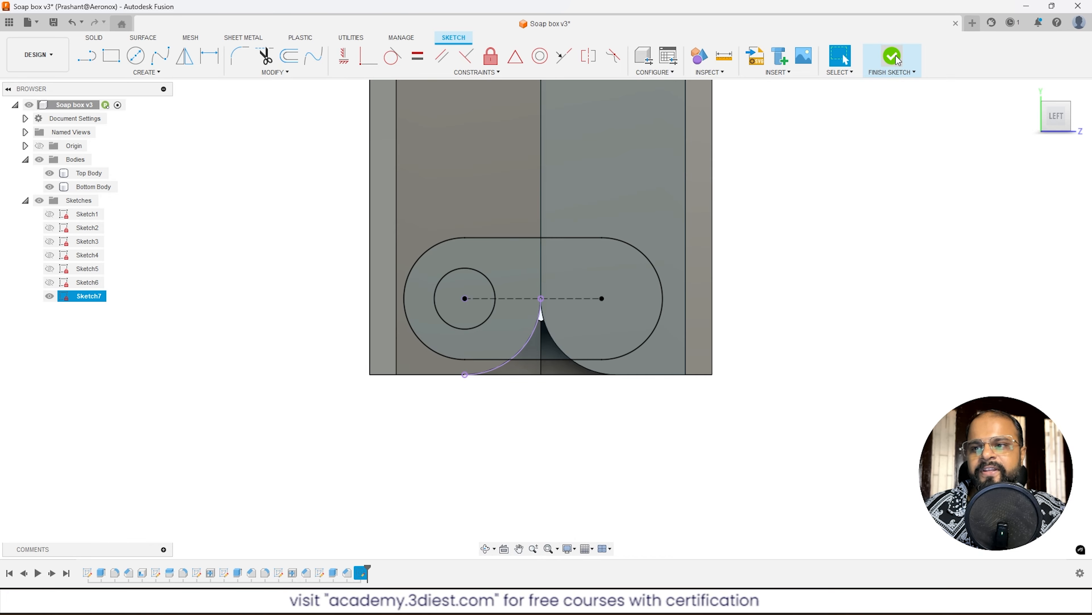
Hide the Top Body so that only the Bottom Body and the slot sketch are displayed.
mouse_move(491, 344)
shift+middle_down()
mouse_move(508, 283)
mouse_move(531, 309)
shift+middle_up()
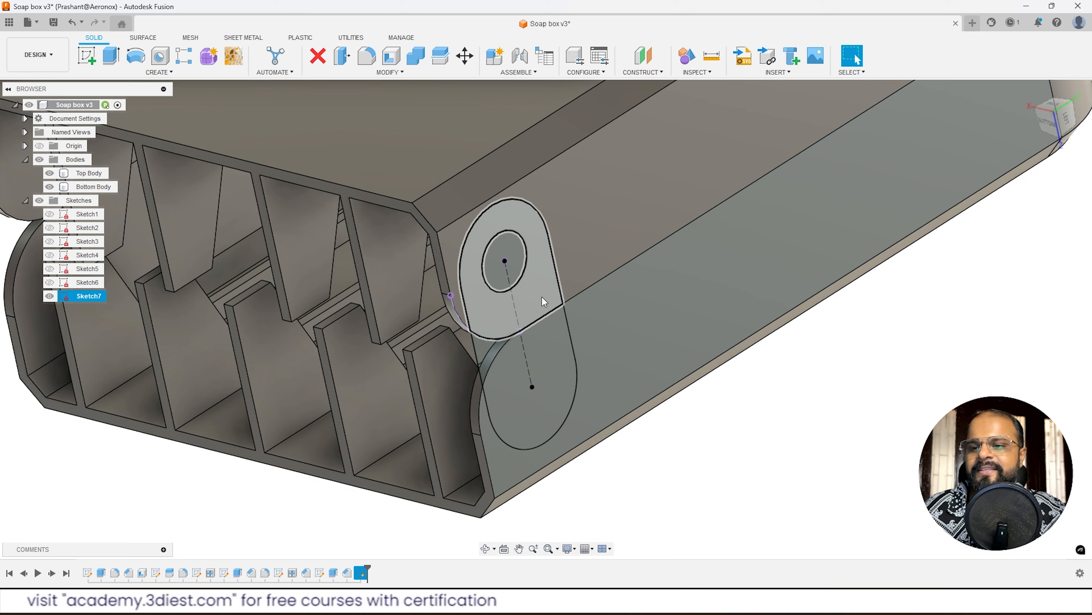
scroll(662, 324, down, 2)
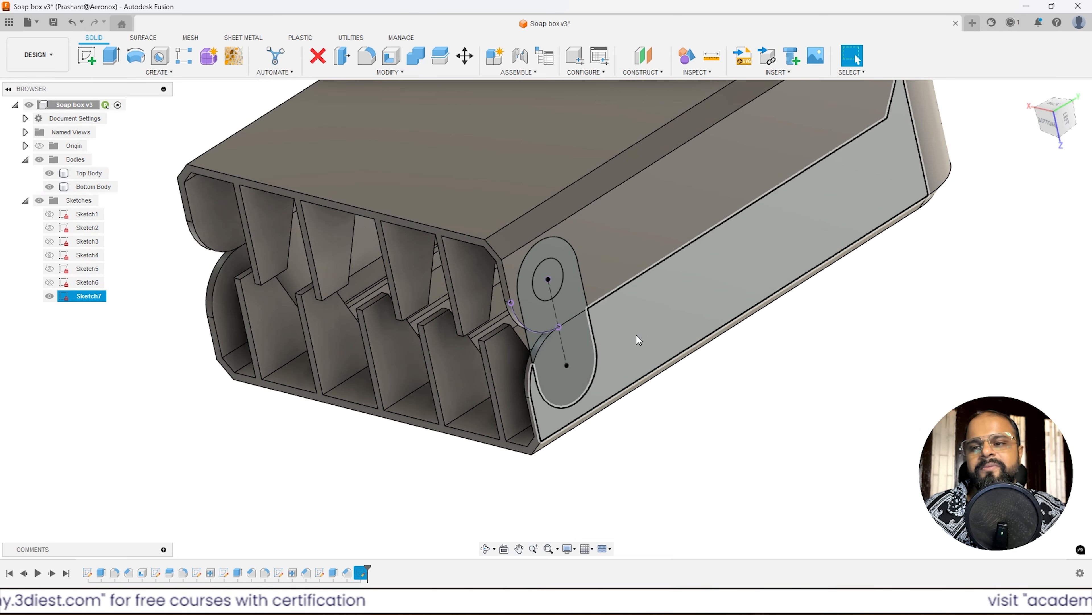
scroll(637, 334, up, 2)
scroll(596, 434, down, 3)
scroll(620, 365, up, 2)
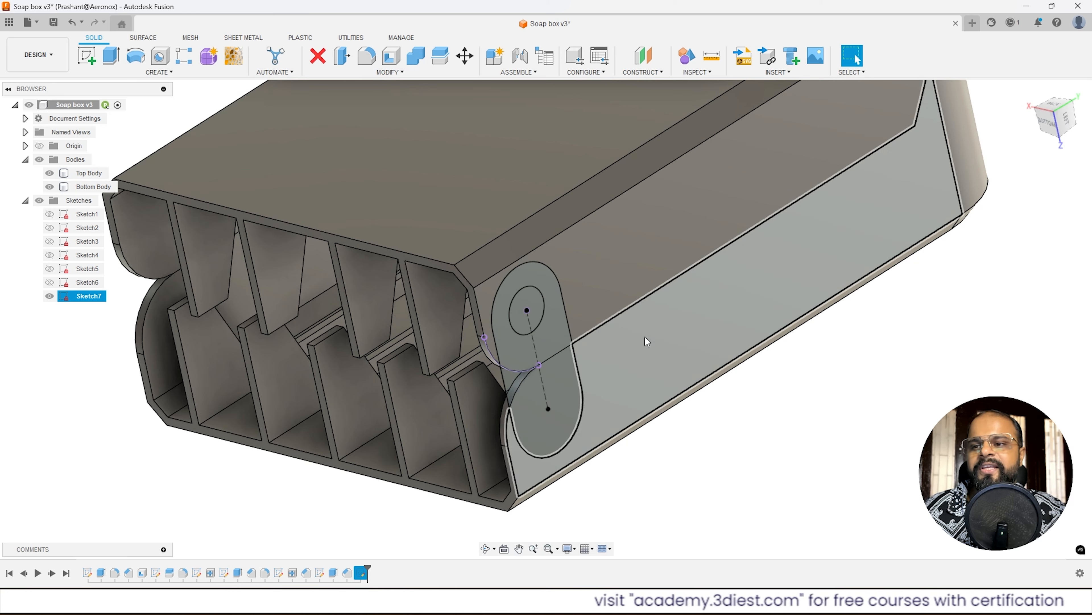
click(52, 174)
scroll(669, 289, down, 3)
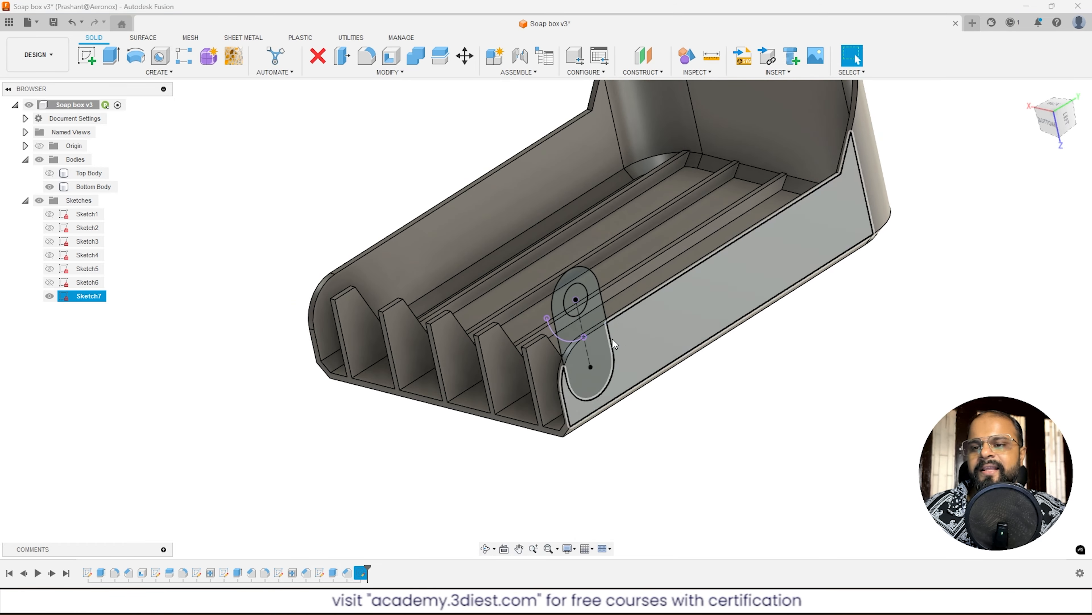
mouse_move(599, 353)
shift+middle_down()
mouse_move(629, 329)
mouse_move(589, 346)
mouse_move(603, 338)
shift+middle_up()
scroll(611, 335, up, 3)
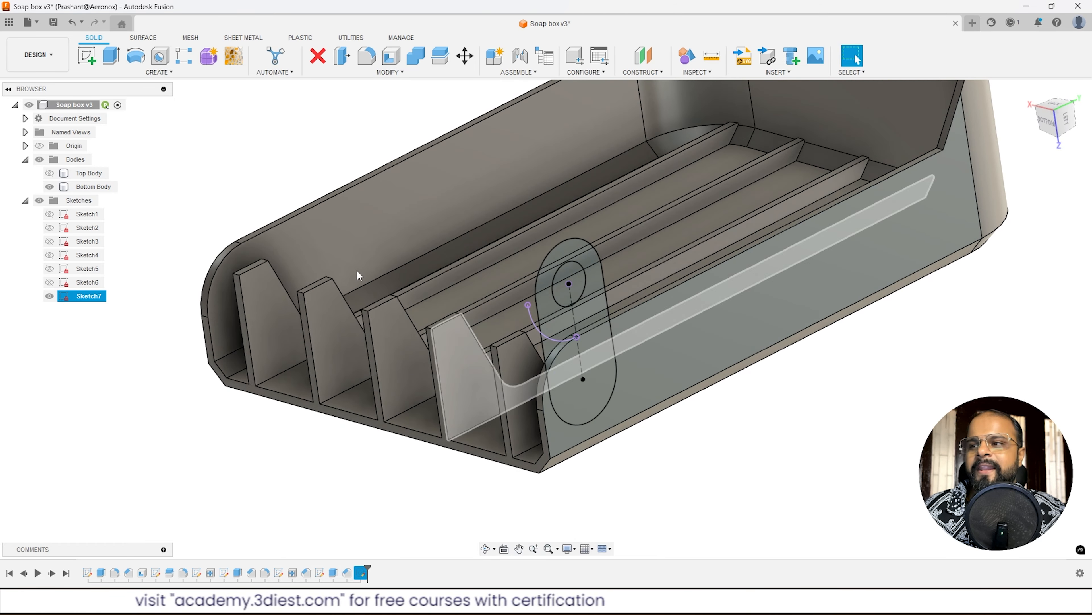
Set up a 2.4 mm outward extrusion of the three slot profiles around the circle, joined to the Bottom Body.
click(110, 57)
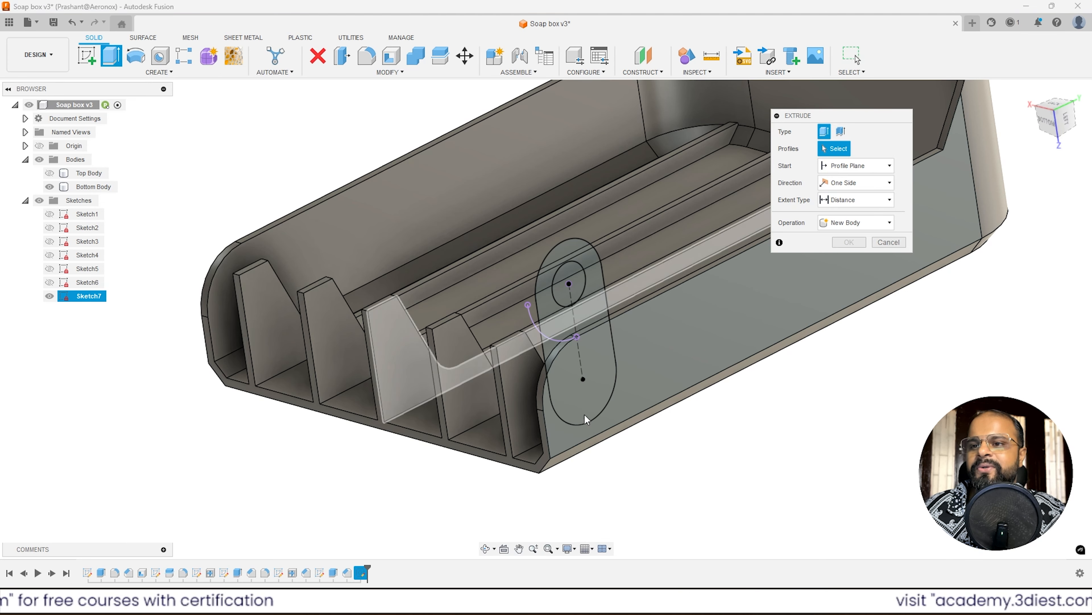
click(596, 320)
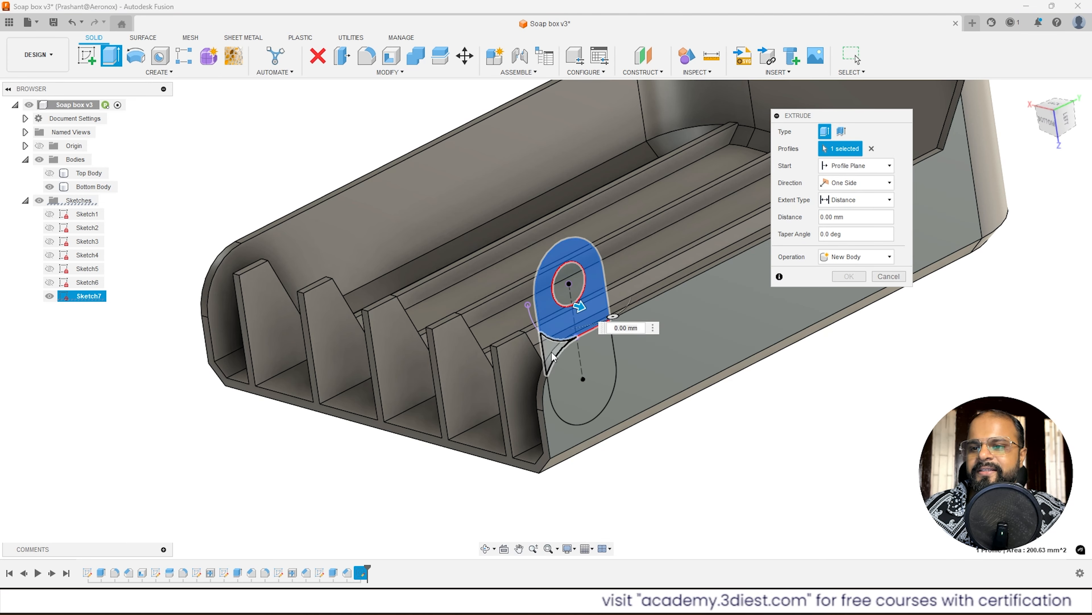
click(553, 357)
click(587, 385)
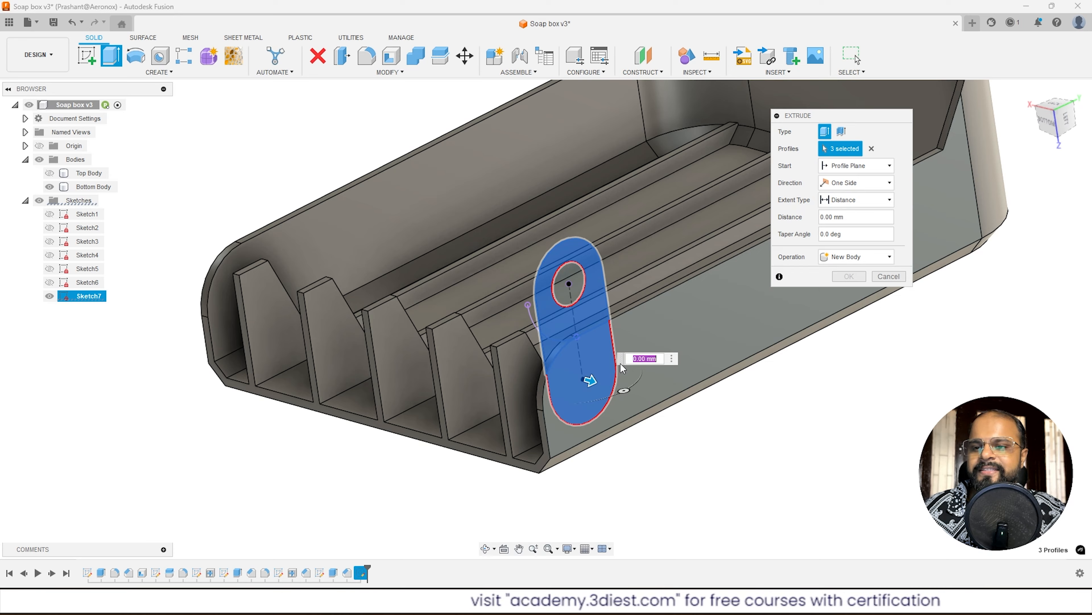
shift+middle_drag(622, 367, 557, 289)
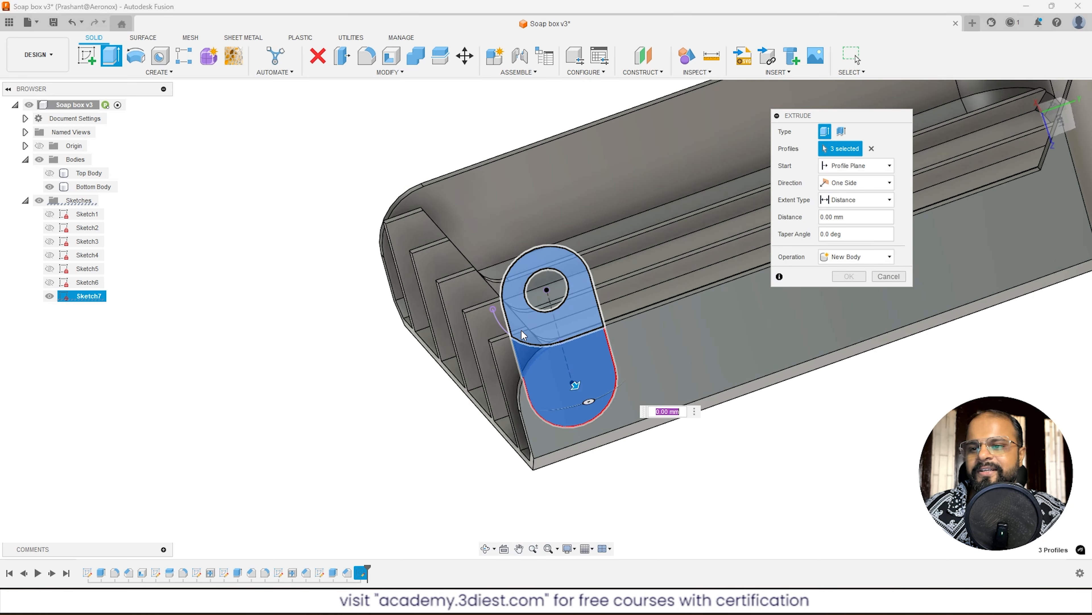
shift+middle_drag(523, 327, 622, 358)
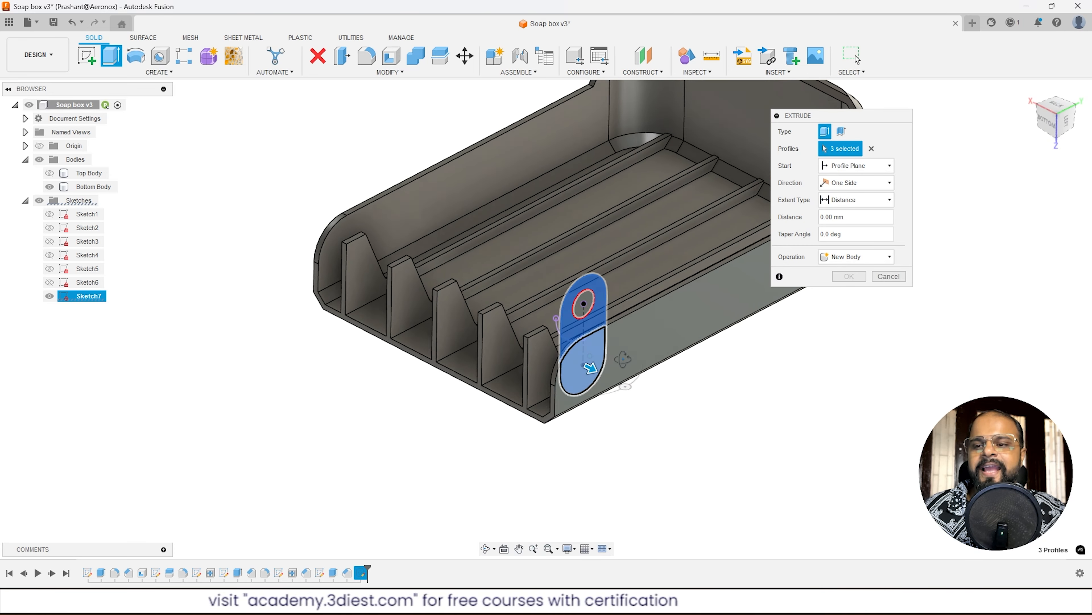
scroll(598, 364, up, 5)
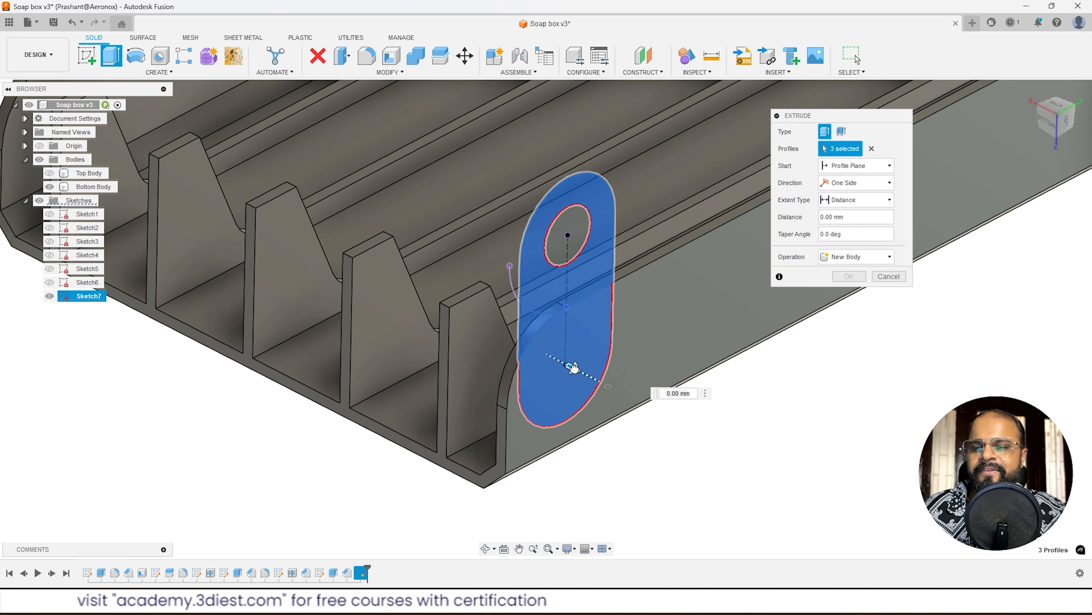
drag(575, 367, 584, 372)
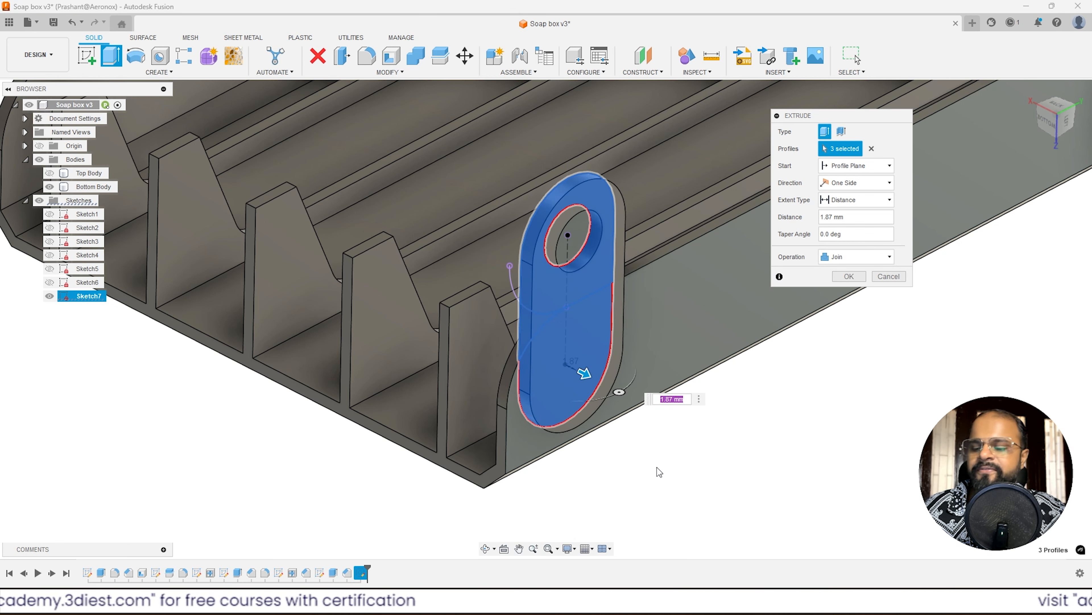
text(2.4)
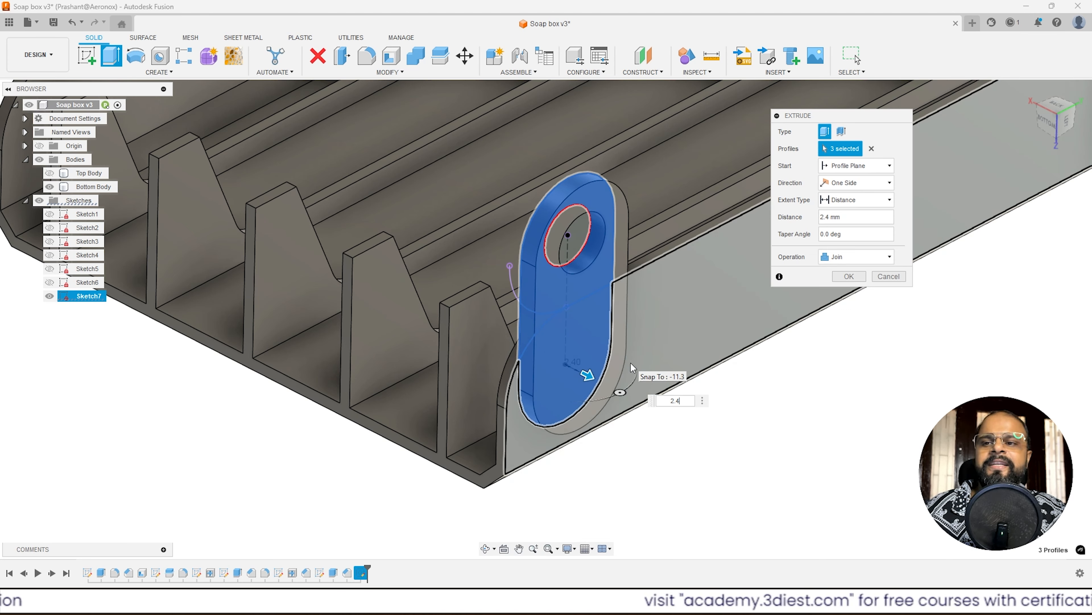
Add the circle profile to the extrusion and complete it as a solid hinge tab joined to the Bottom Body.
click(575, 242)
shift+middle_drag(595, 347, 550, 318)
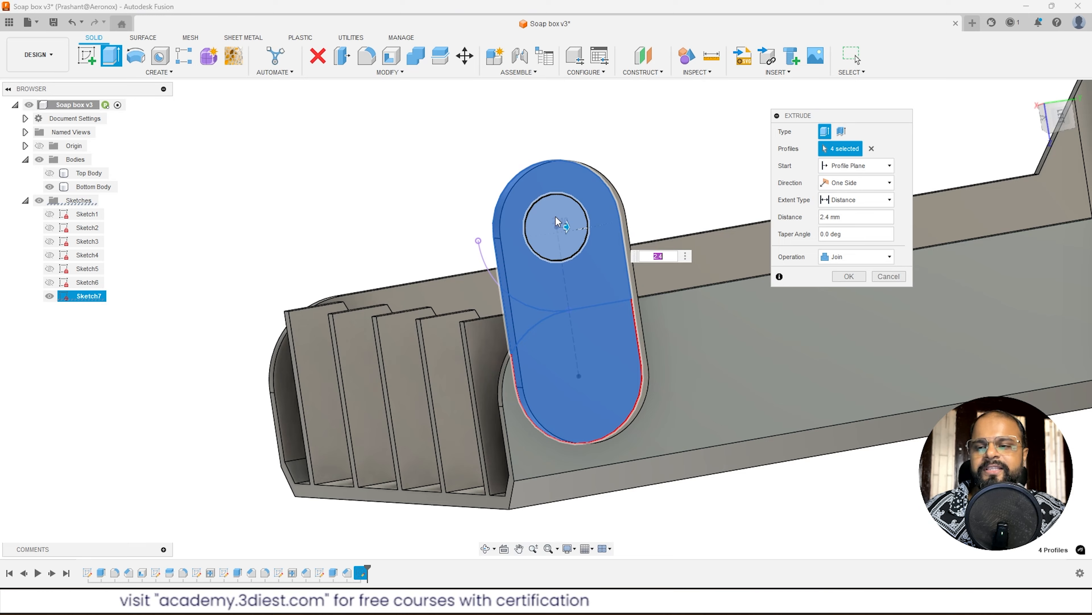
shift+middle_drag(556, 221, 552, 219)
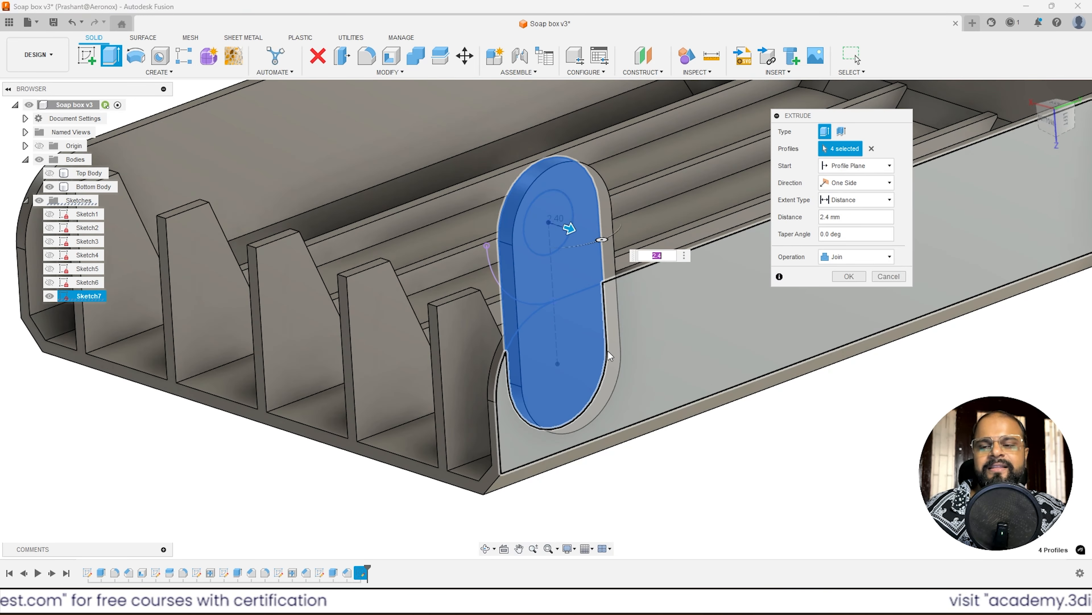
scroll(610, 355, down, 3)
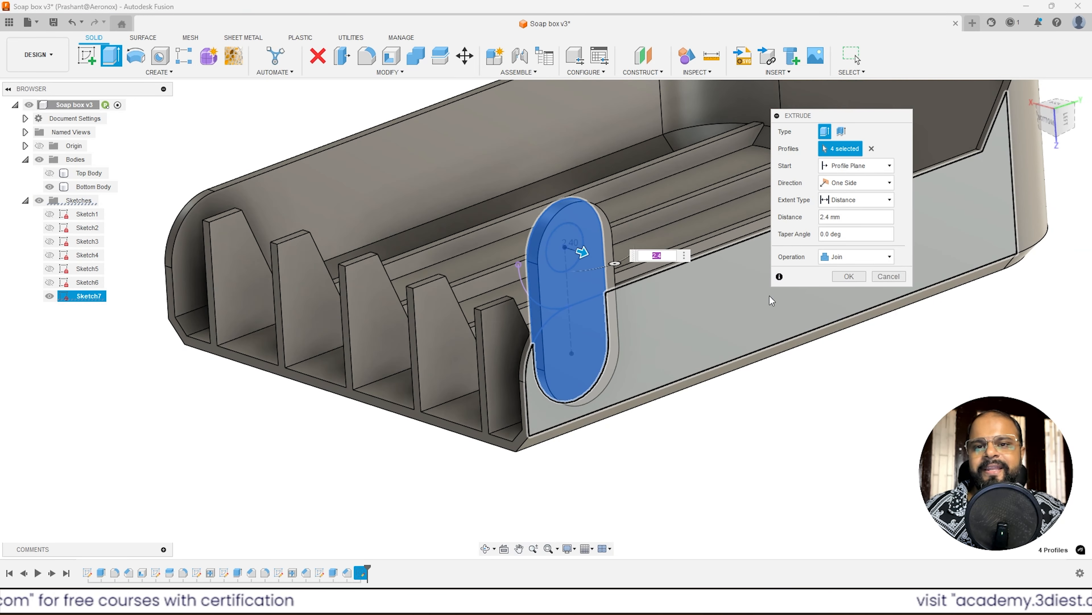
click(1047, 123)
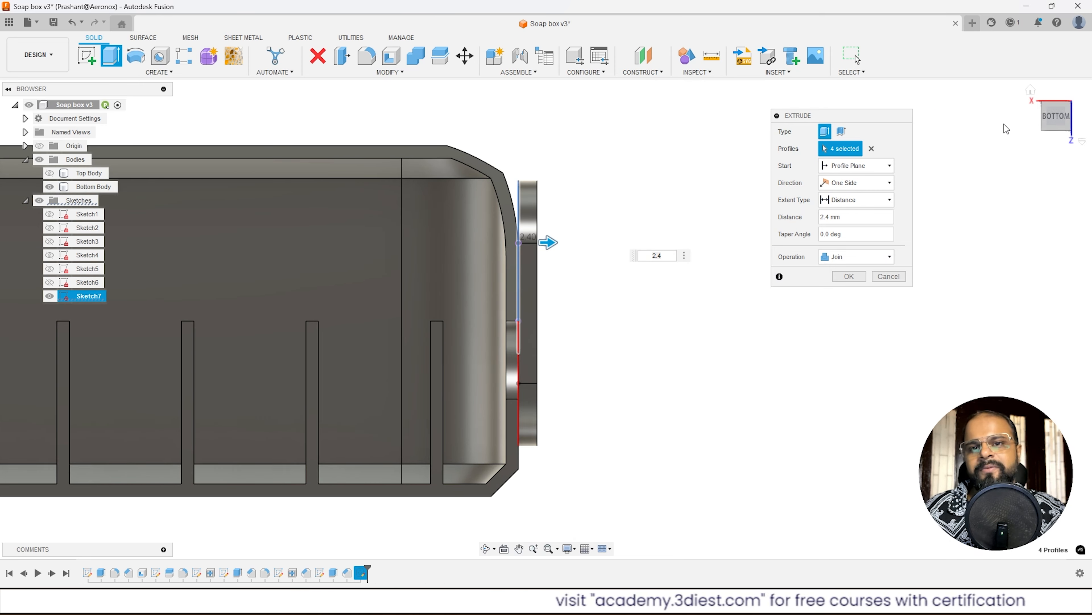
shift+middle_drag(523, 349, 524, 280)
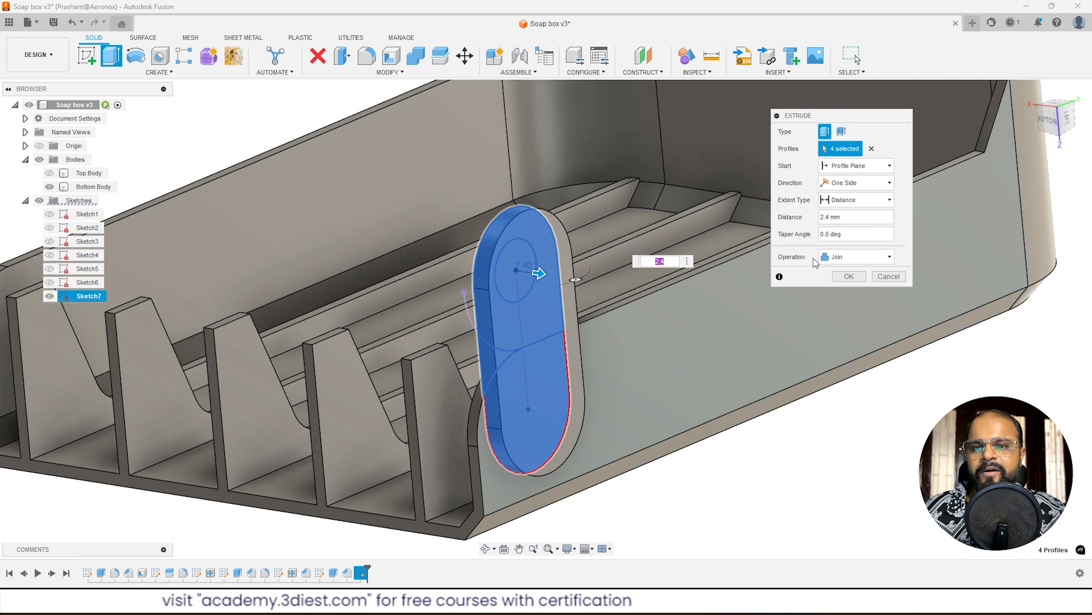
click(843, 278)
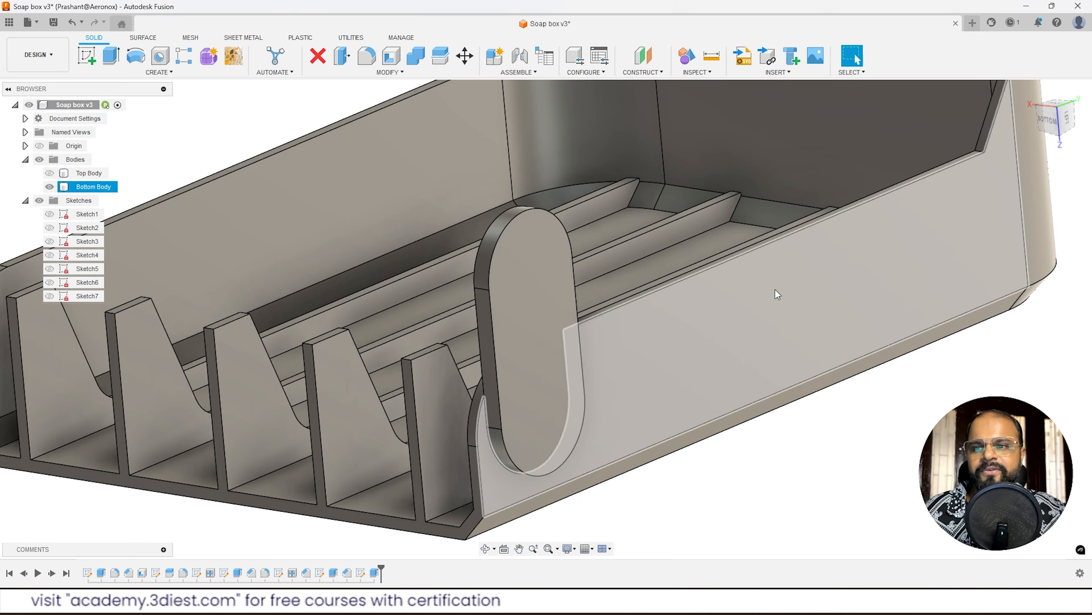
Turn the visibility of Sketch7 back on to expose its circle on the inner face of the hinge tab.
scroll(770, 284, down, 5)
shift+middle_drag(662, 233, 775, 339)
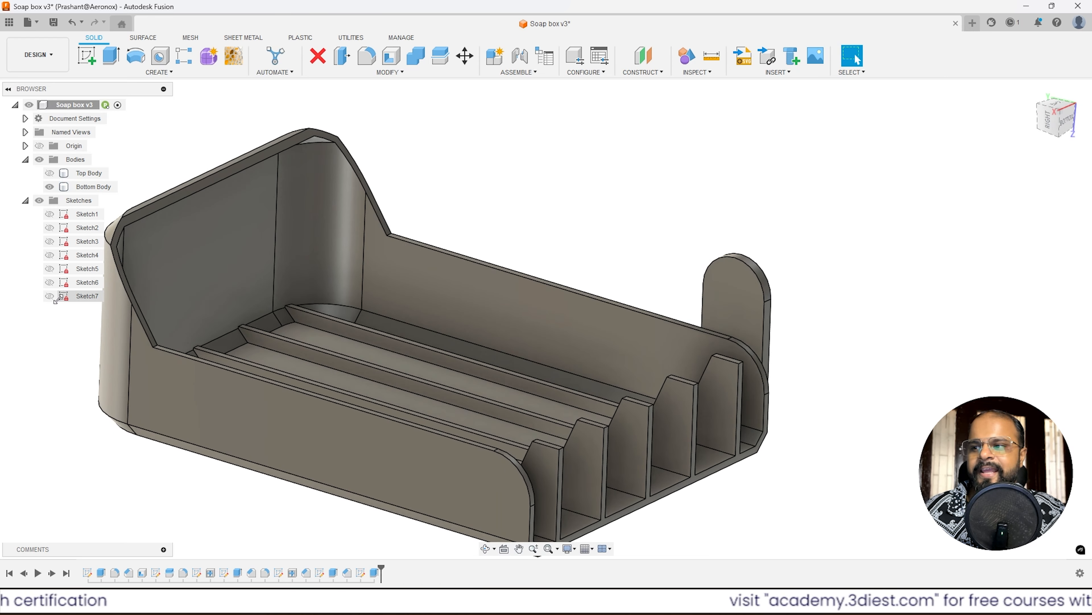
click(49, 296)
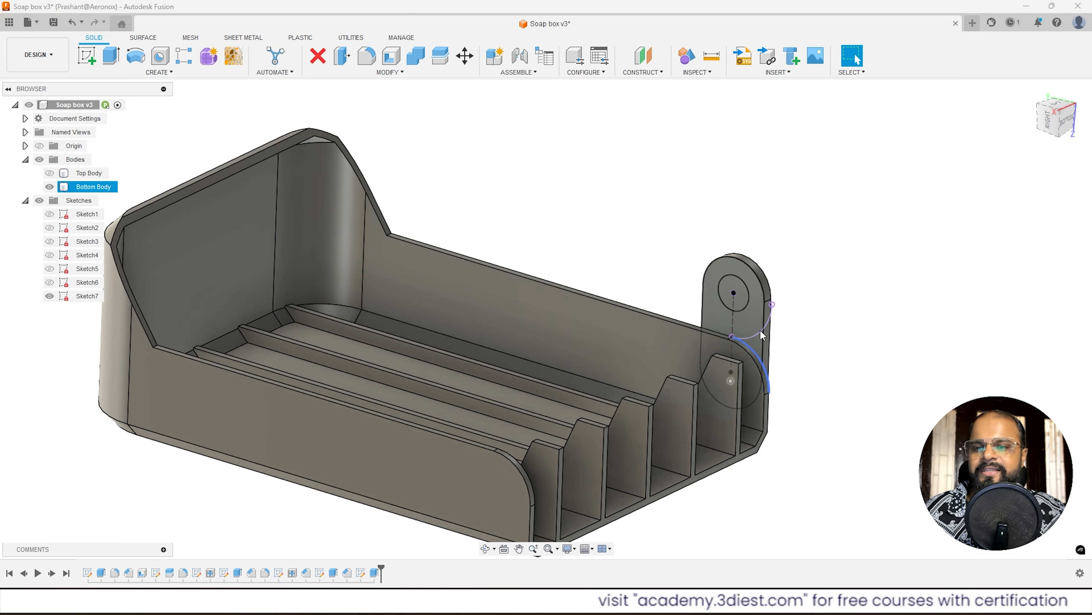
scroll(759, 329, up, 3)
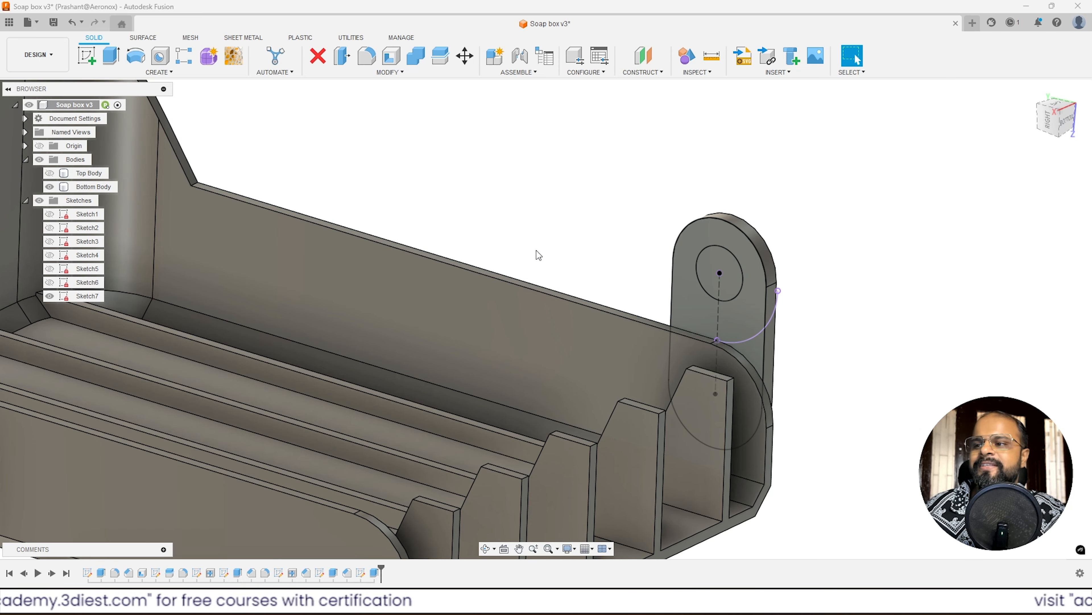
click(49, 296)
scroll(660, 173, down, 3)
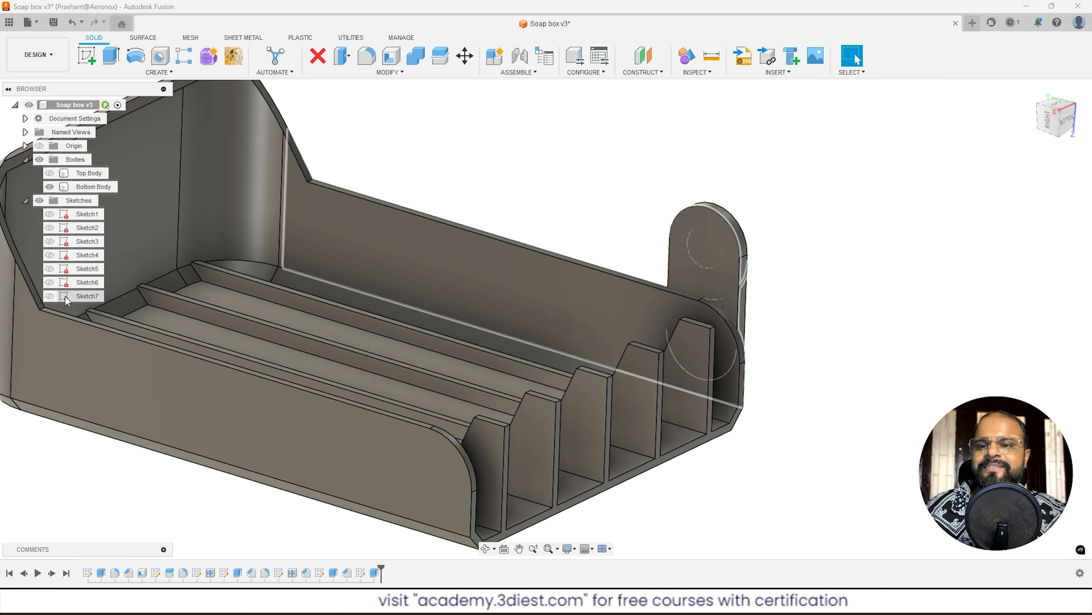
click(50, 296)
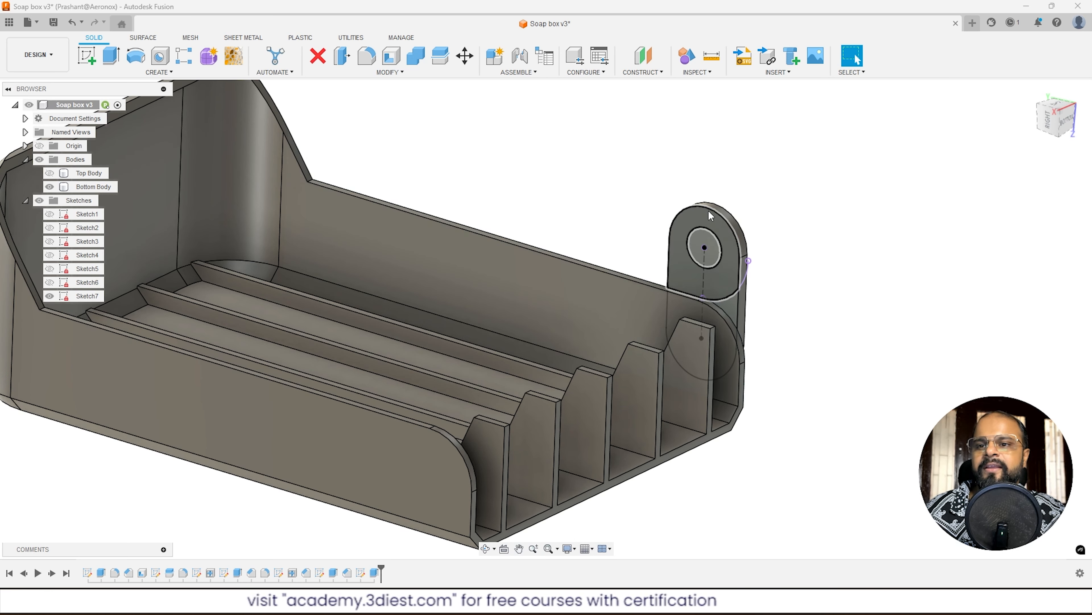
scroll(688, 224, up, 4)
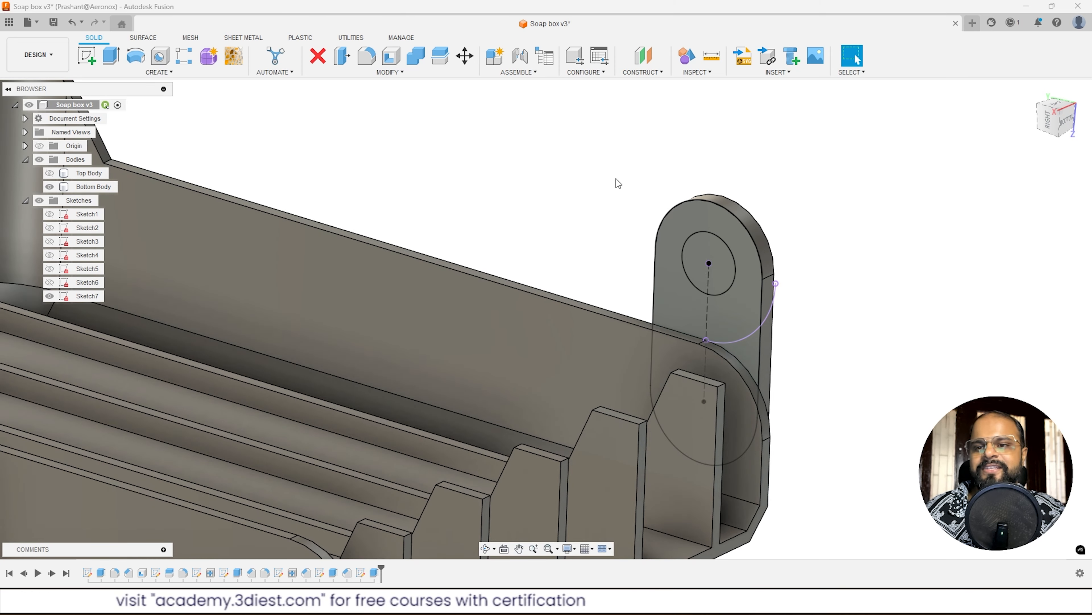
Extrude the Sketch7 circle by -2.4 mm toward the inside of the box as a pivot pin joined to the Bottom Body.
click(113, 62)
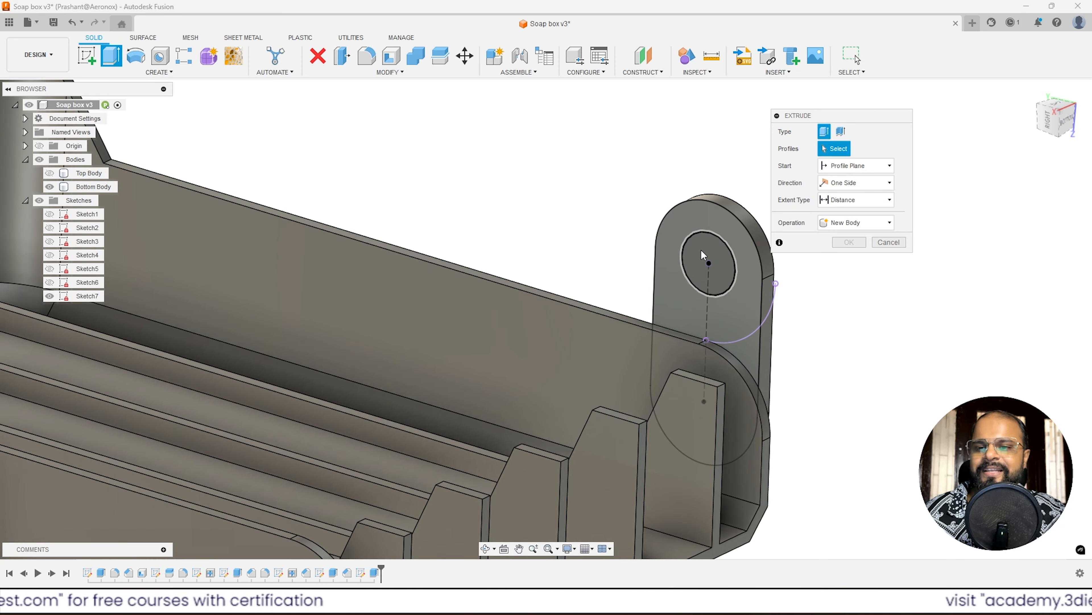
click(709, 265)
scroll(641, 280, down, 2)
scroll(645, 258, up, 3)
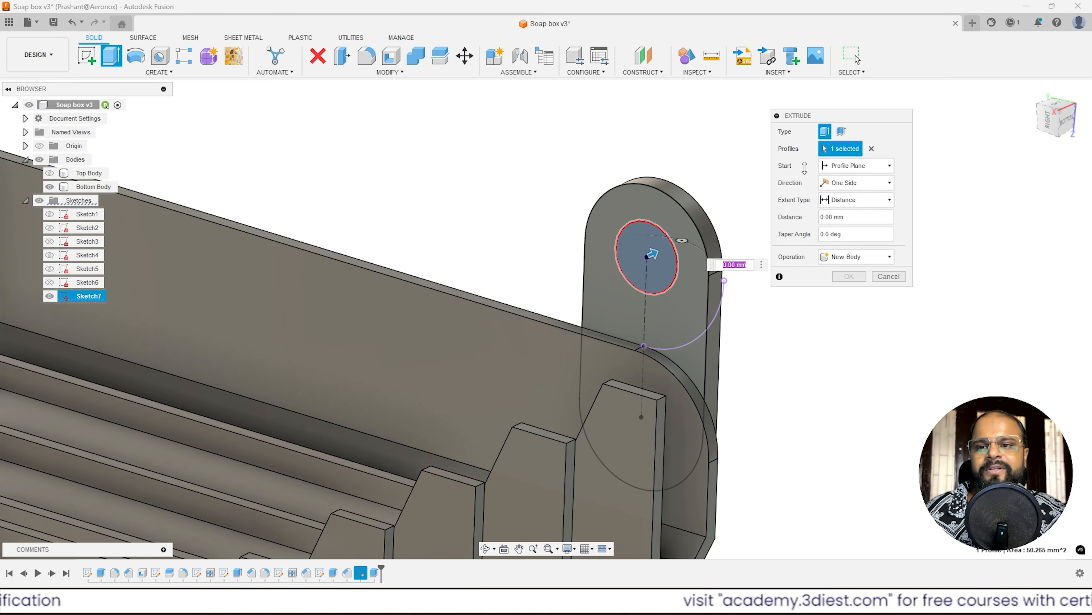
drag(651, 255, 633, 257)
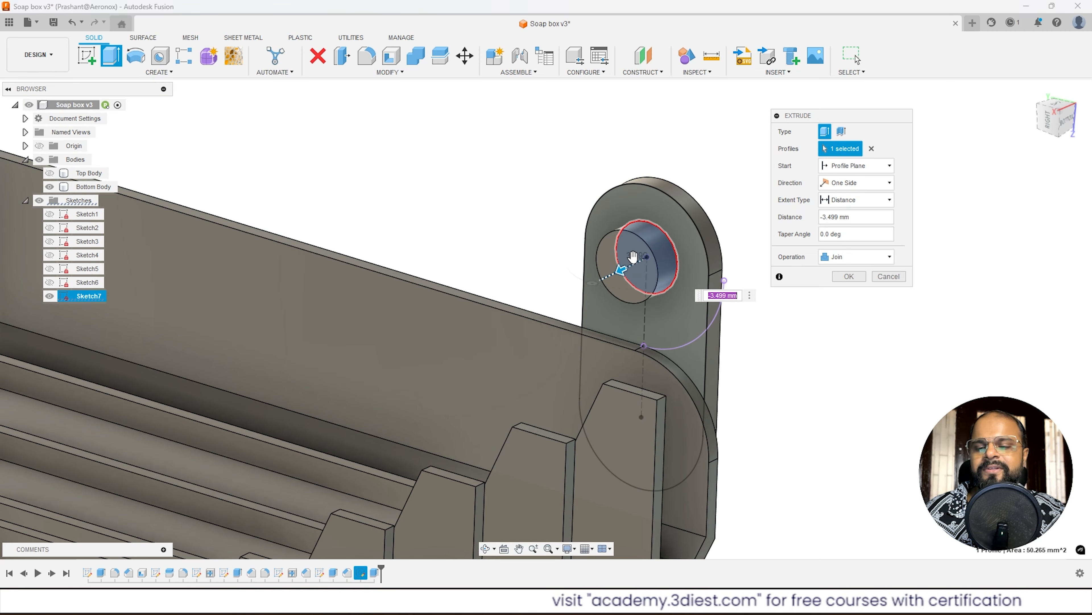
shift+middle_drag(804, 301, 742, 305)
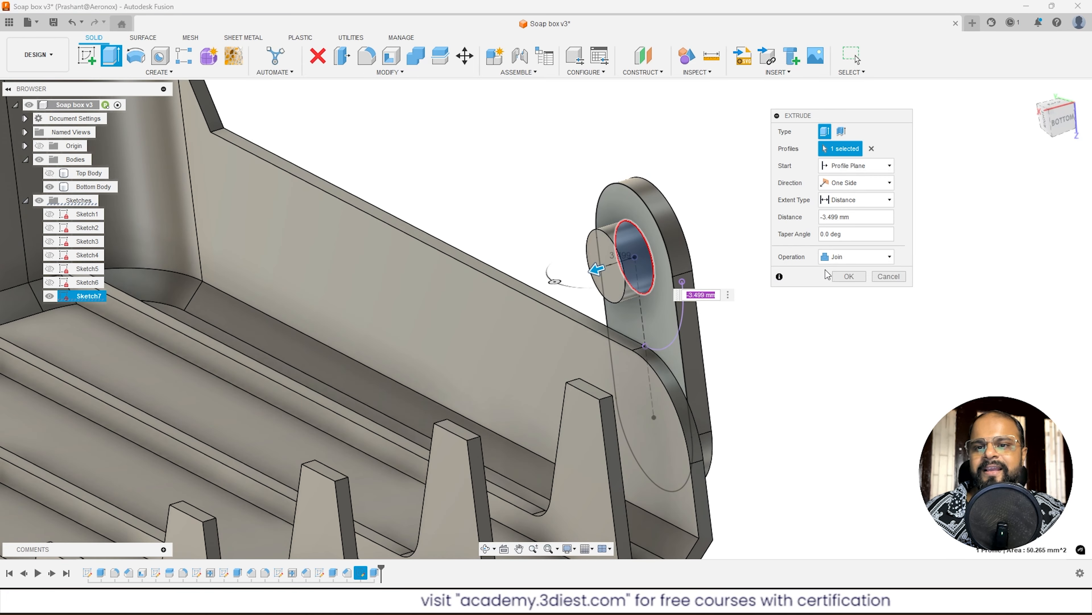
click(853, 216)
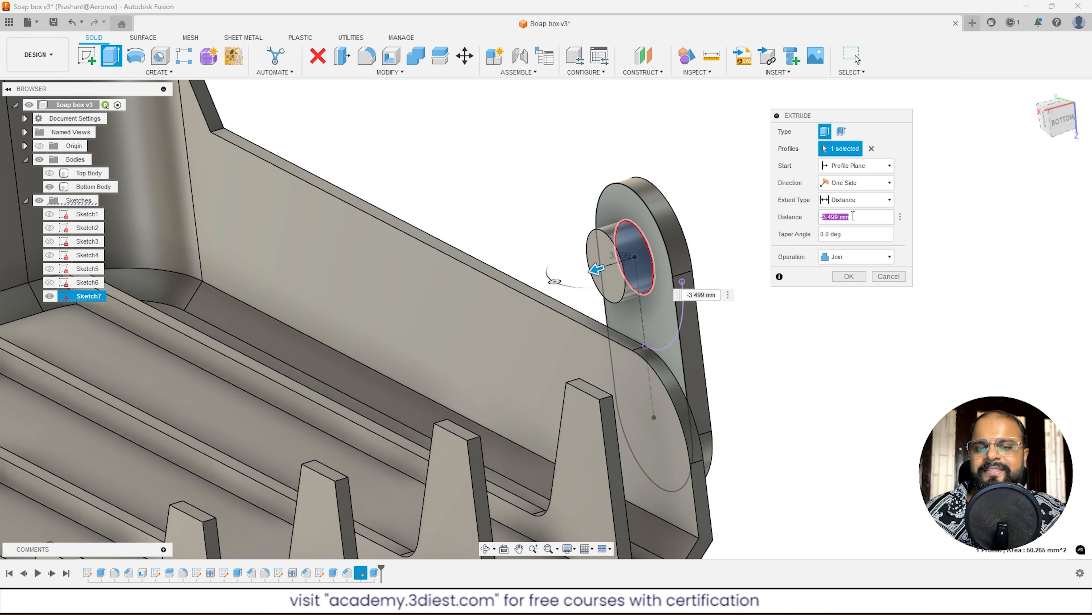
text(-2)
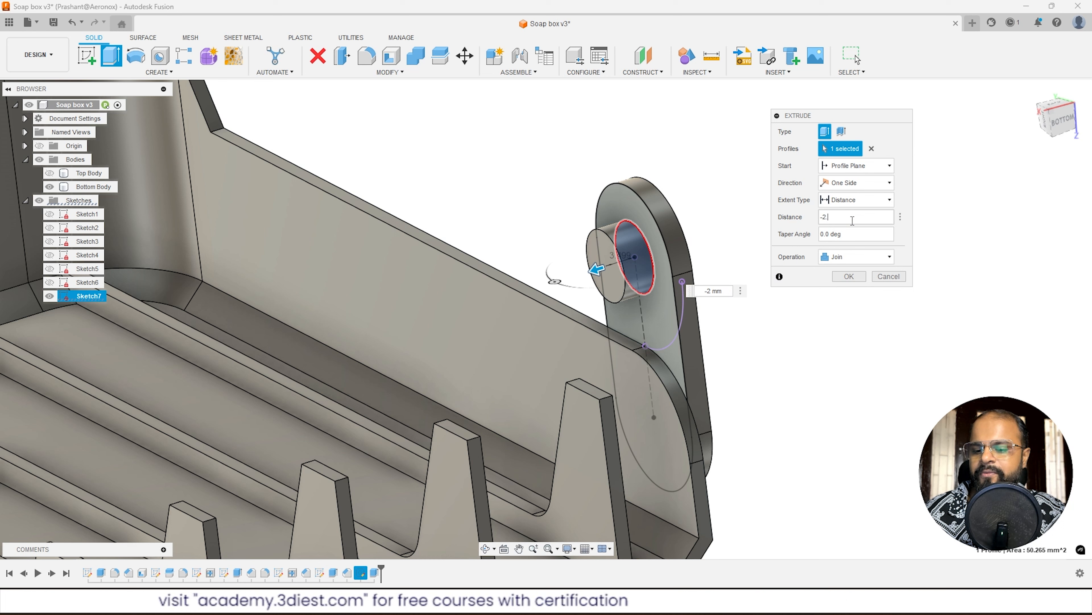
text(.4)
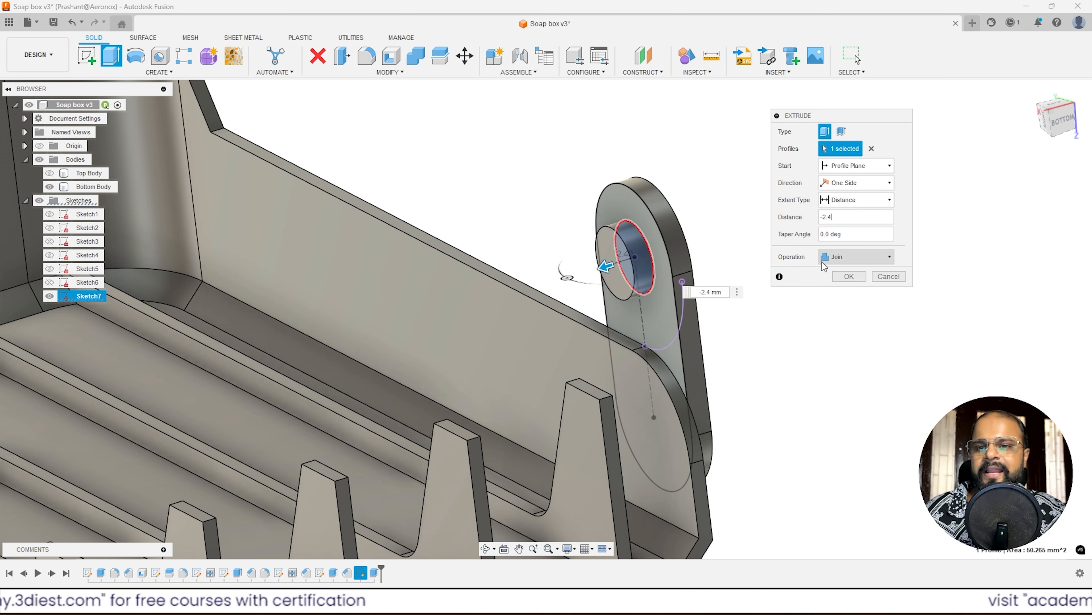
click(849, 276)
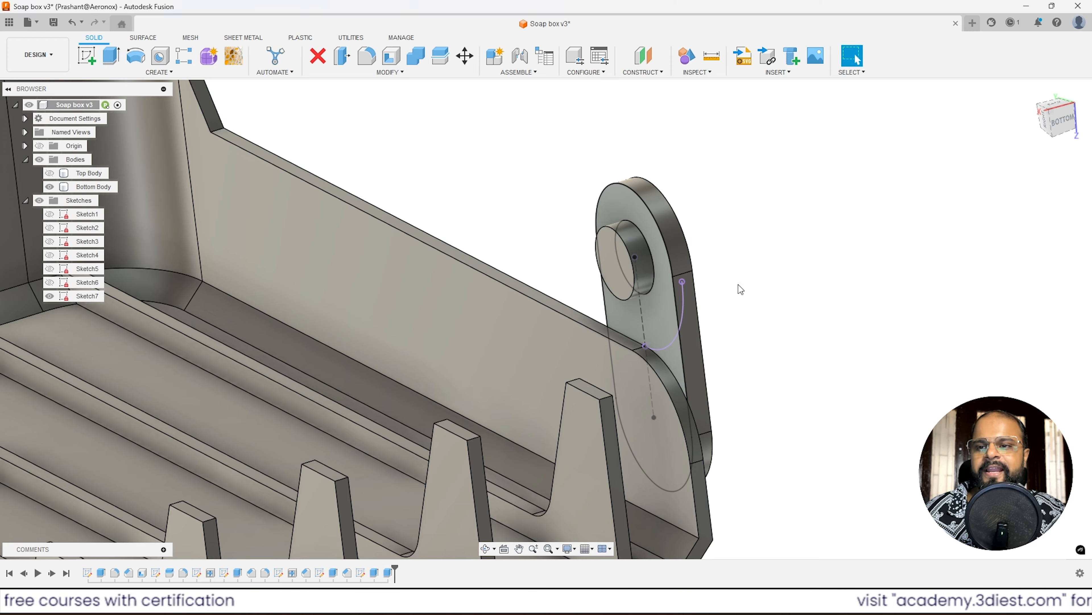
Hide Sketch7 so that only the Bottom Body with its hinge tab and pin is displayed.
scroll(803, 259, down, 5)
scroll(766, 270, up, 6)
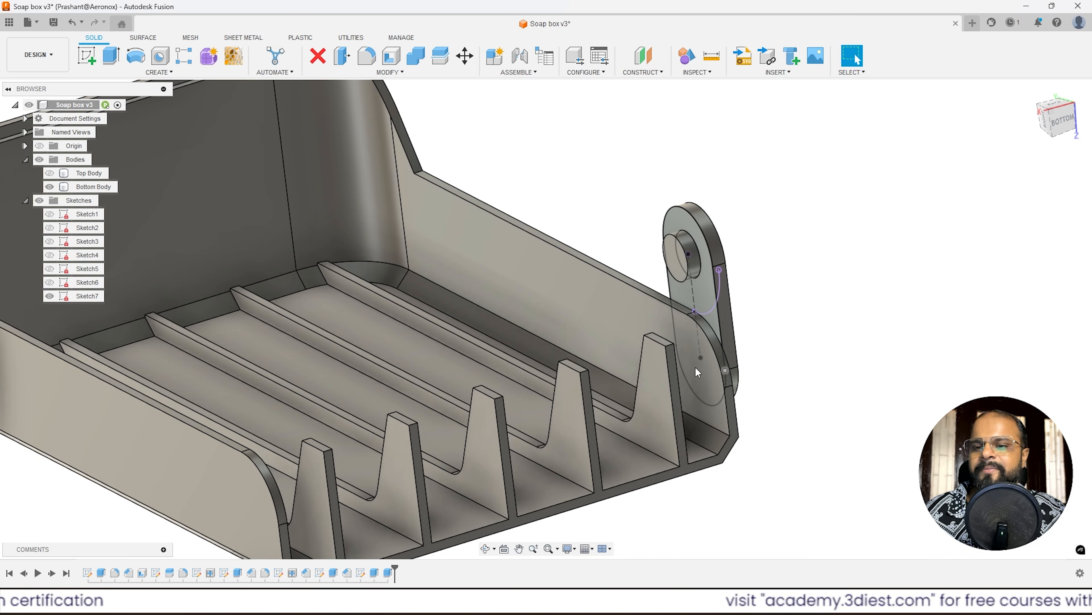
click(49, 295)
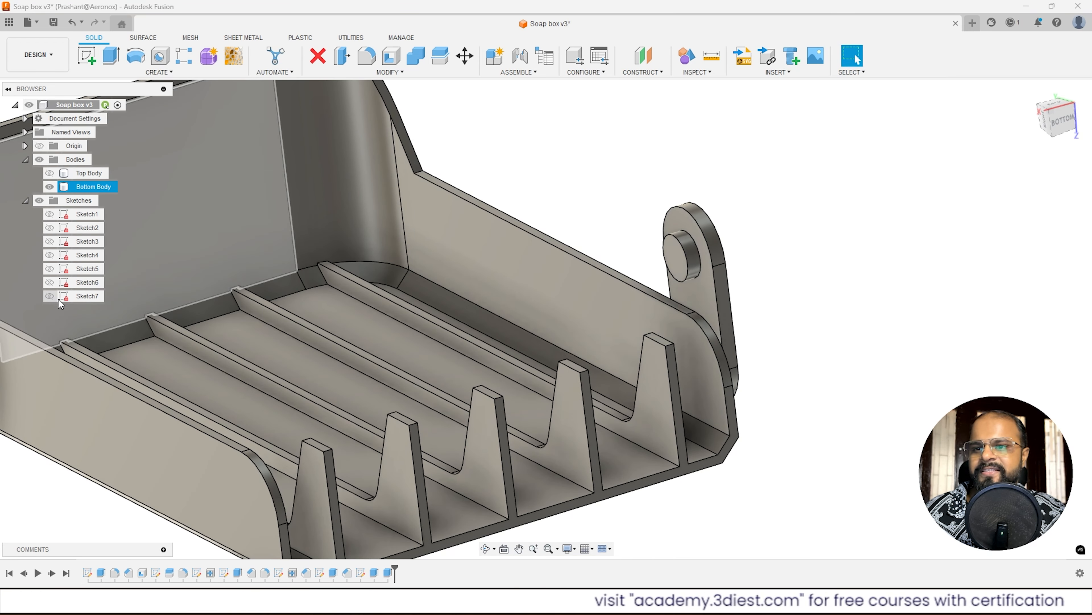
scroll(718, 215, down, 3)
shift+middle_drag(705, 224, 642, 225)
shift+middle_drag(610, 224, 490, 328)
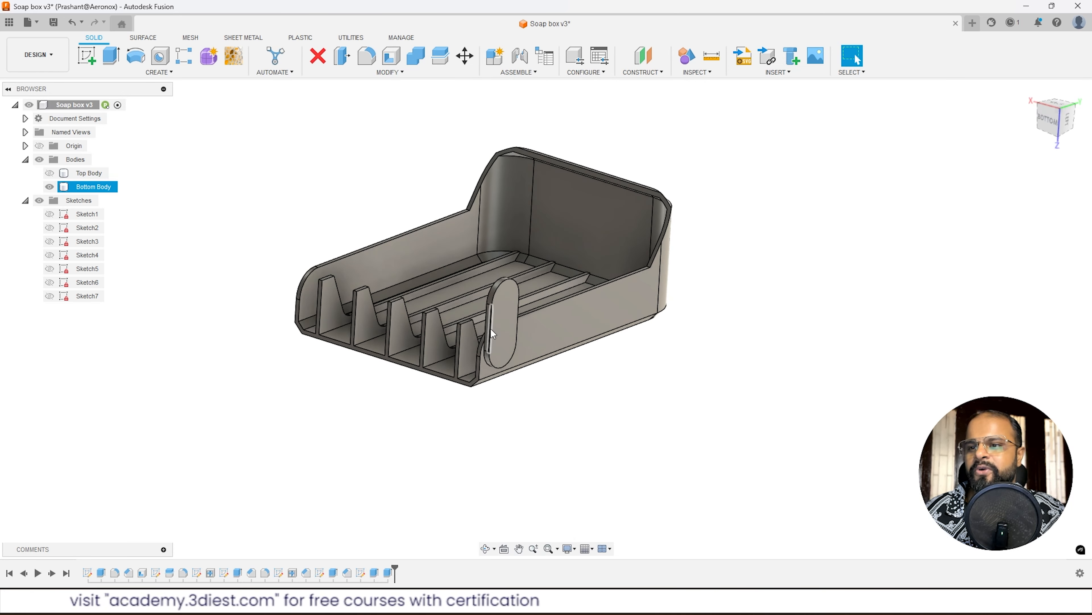
scroll(489, 328, up, 3)
click(405, 472)
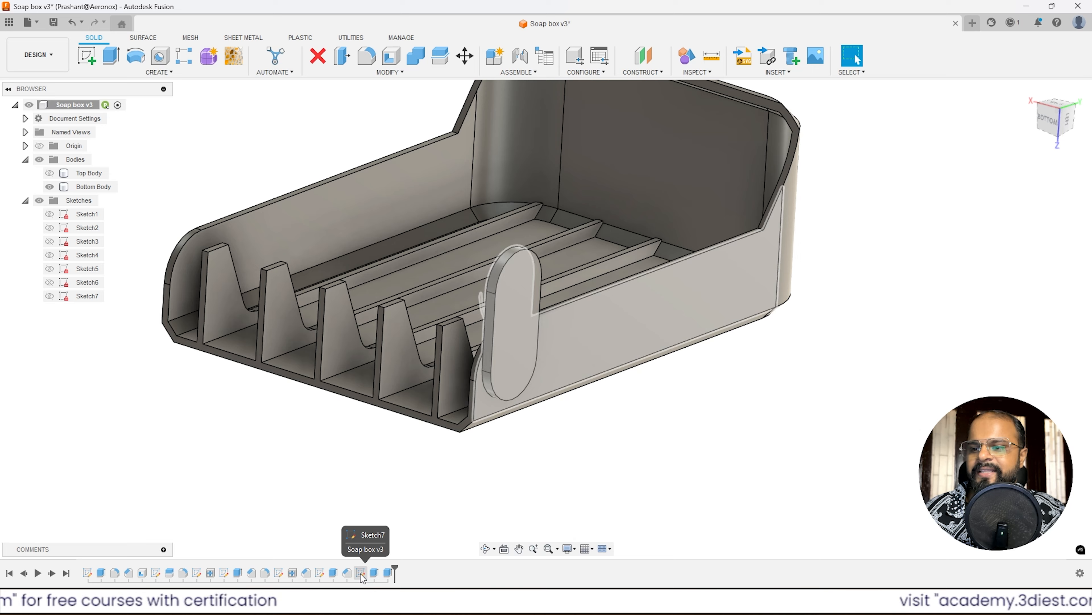
Highlight the tab and pin extrusions in the timeline and examine which parts of the hinge each feature forms.
click(374, 574)
shift+click(389, 573)
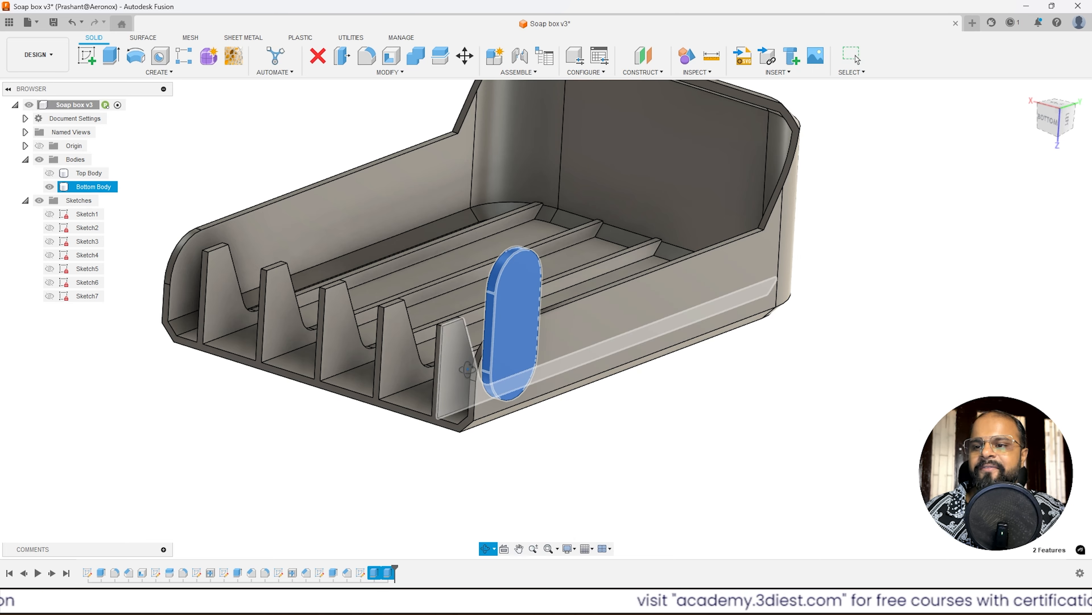
shift+middle_drag(454, 409, 514, 374)
scroll(779, 305, up, 3)
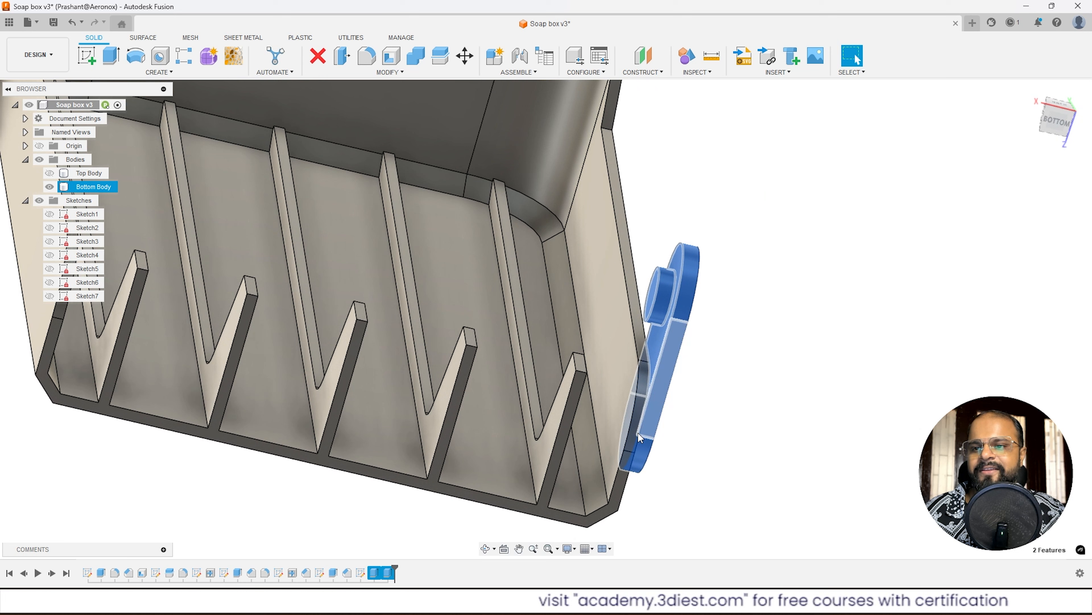
click(429, 567)
click(375, 573)
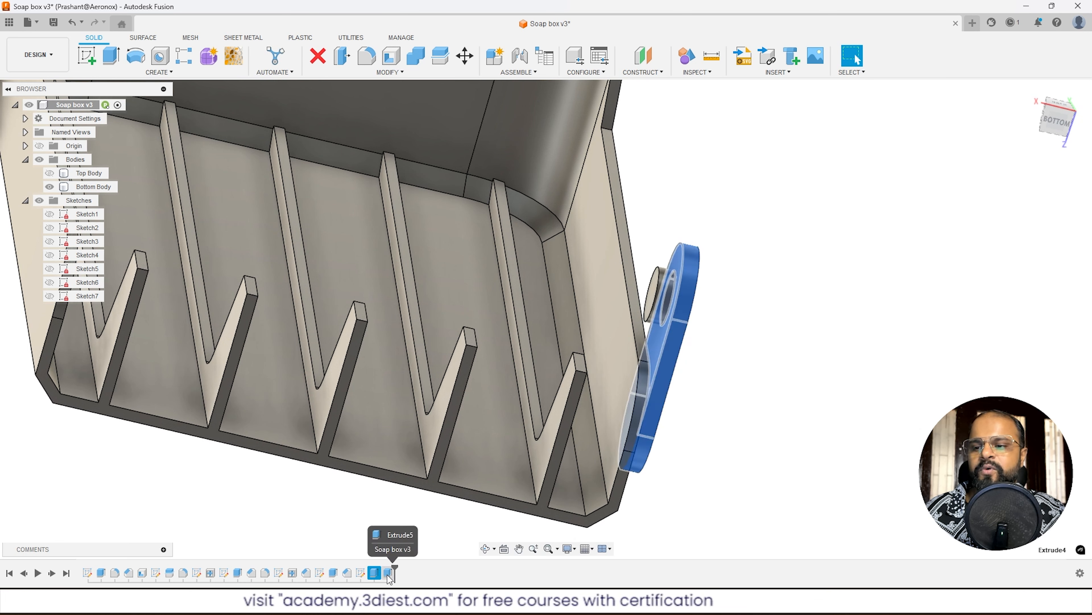
ctrl+click(387, 575)
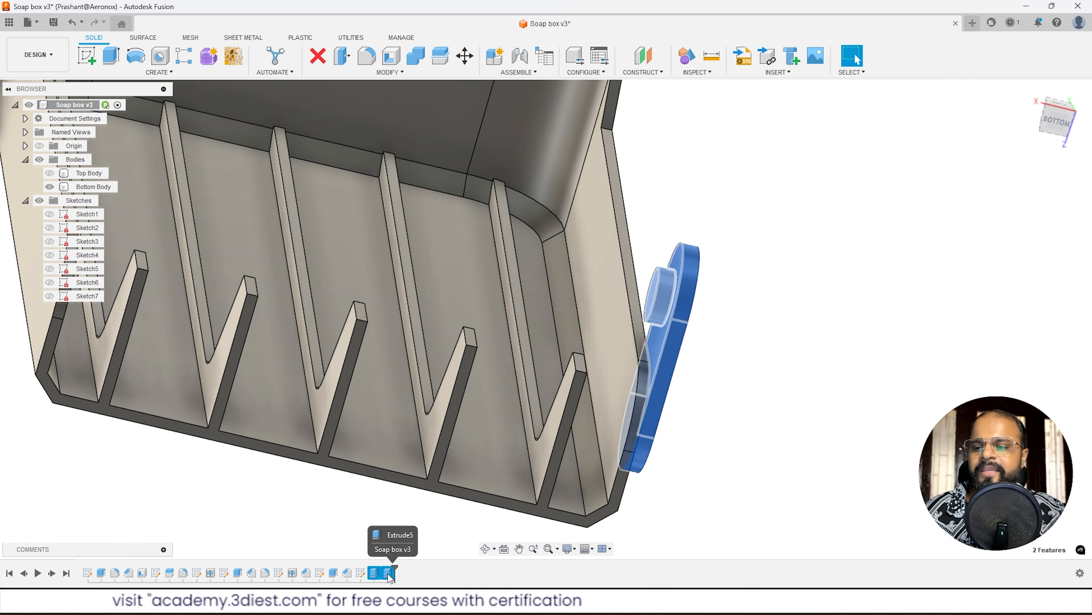
shift+middle_drag(723, 301, 630, 273)
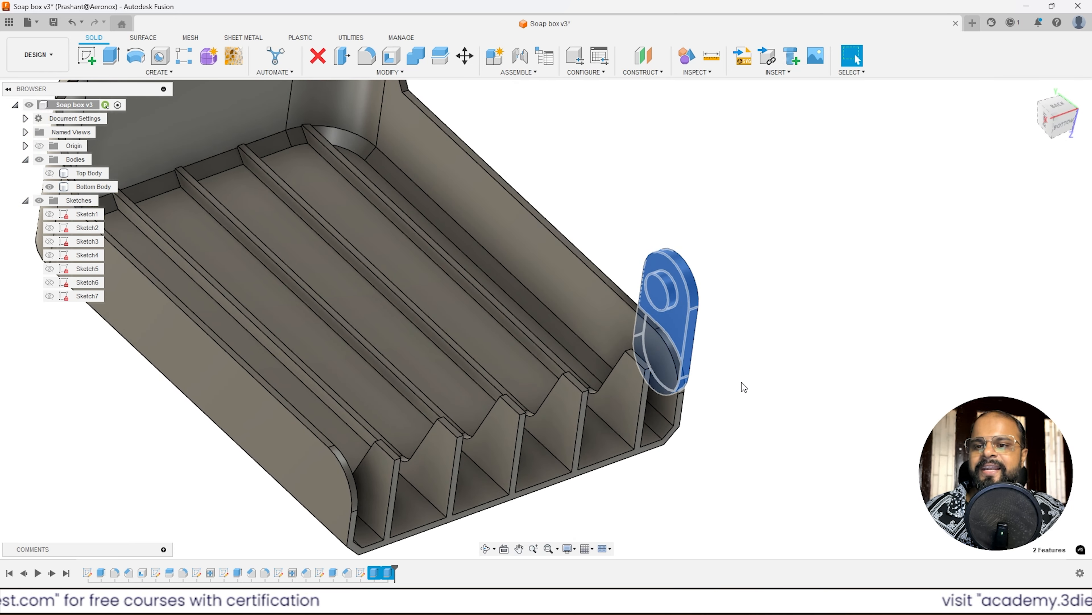
shift+middle_drag(727, 370, 400, 533)
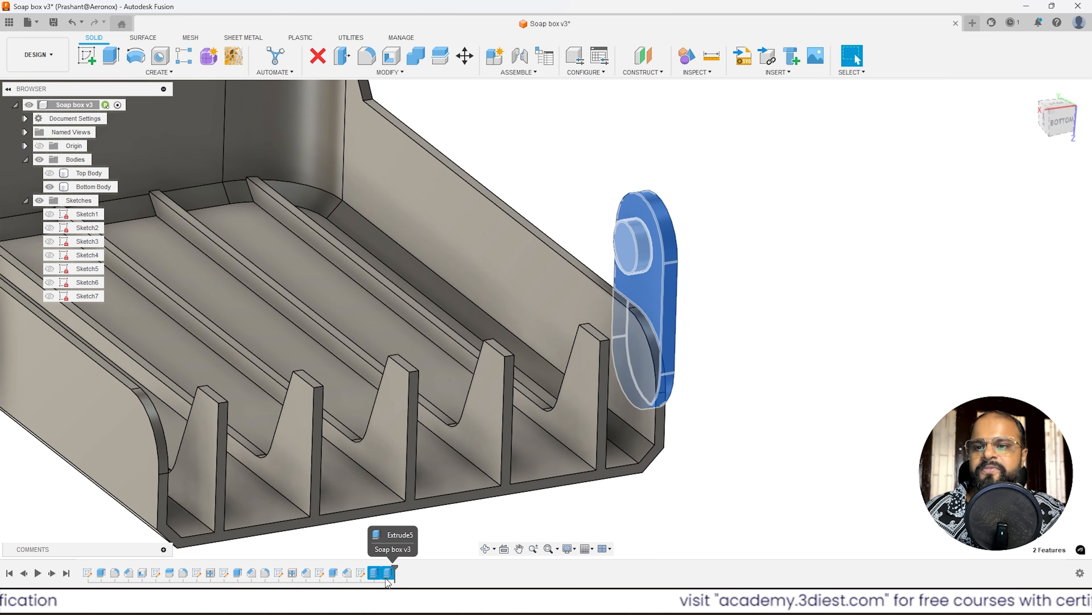
scroll(756, 273, down, 2)
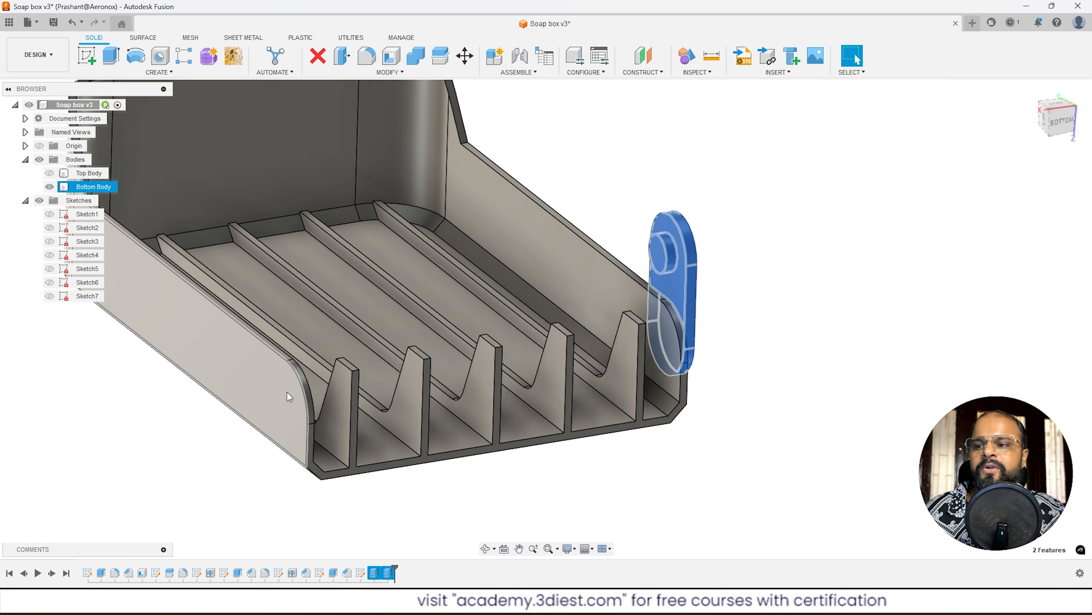
click(745, 282)
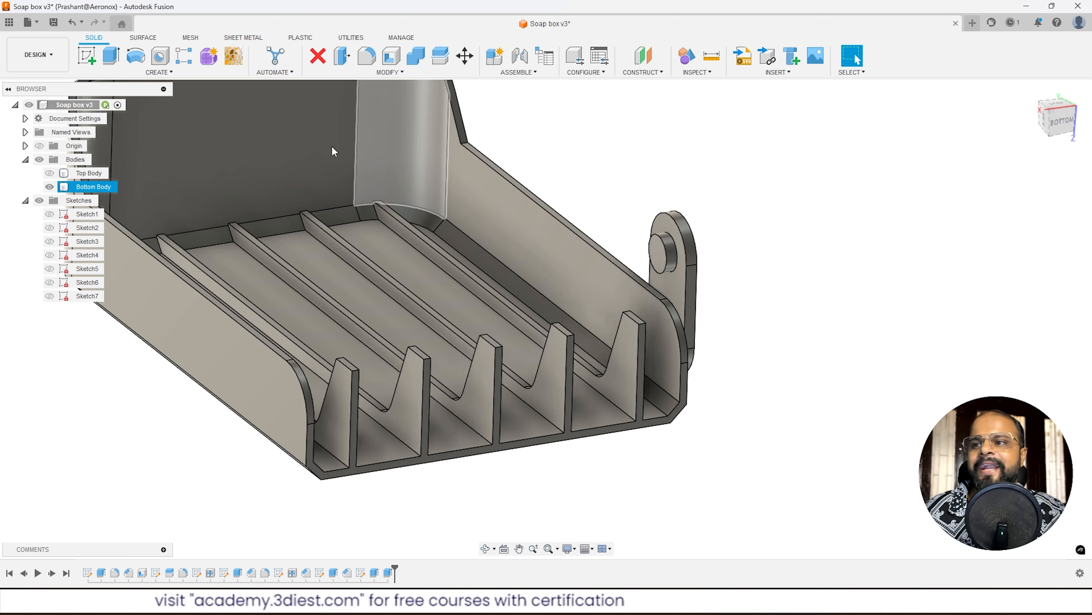
Set up a Mirror with object type Features, using the hinge tab and pin extrusions as the objects.
click(159, 73)
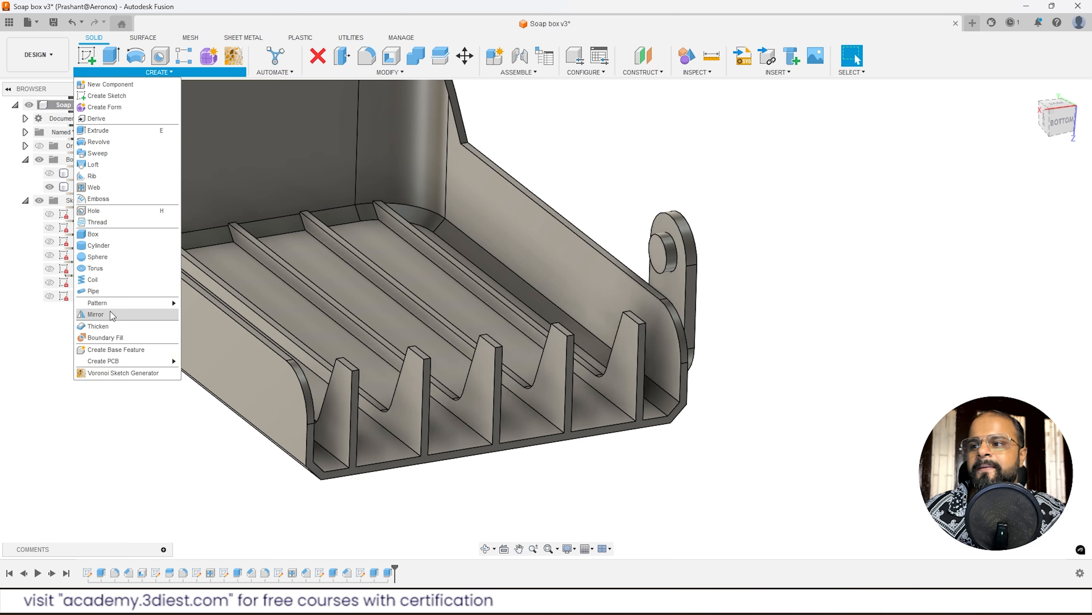
click(828, 137)
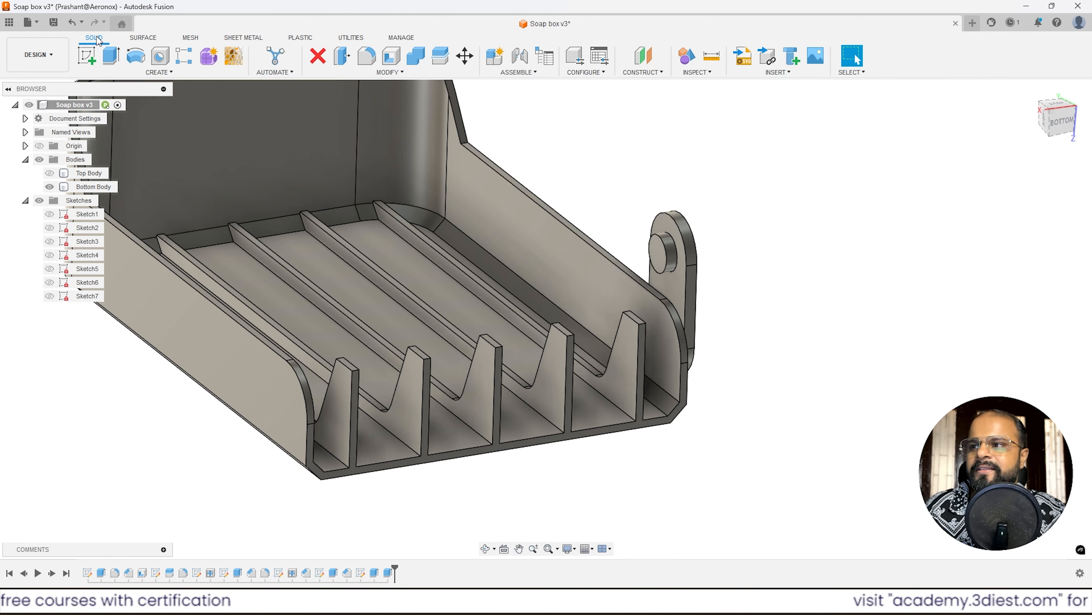
click(166, 73)
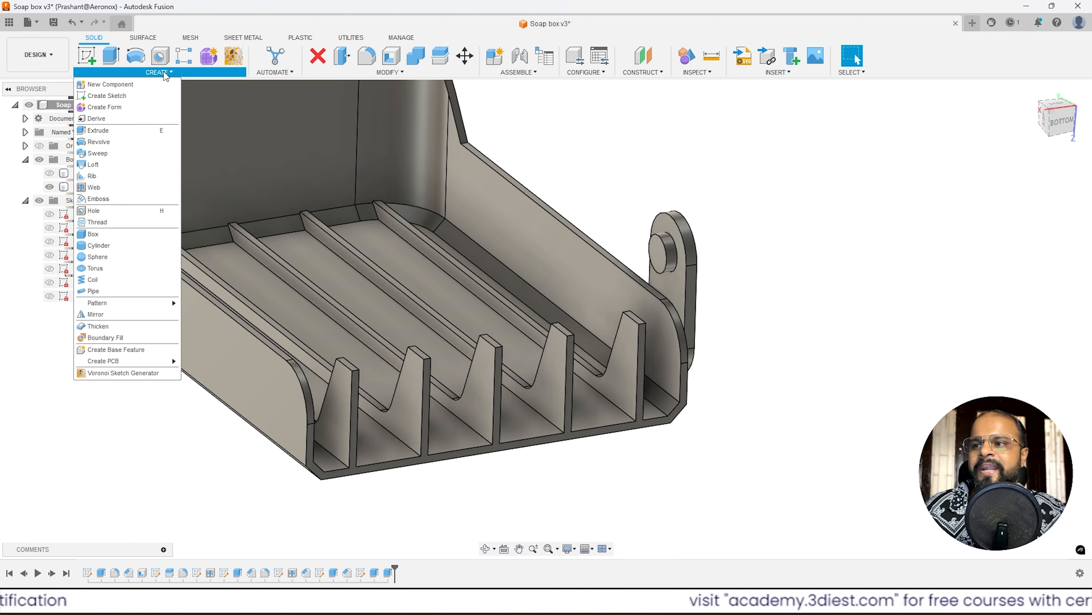
click(107, 318)
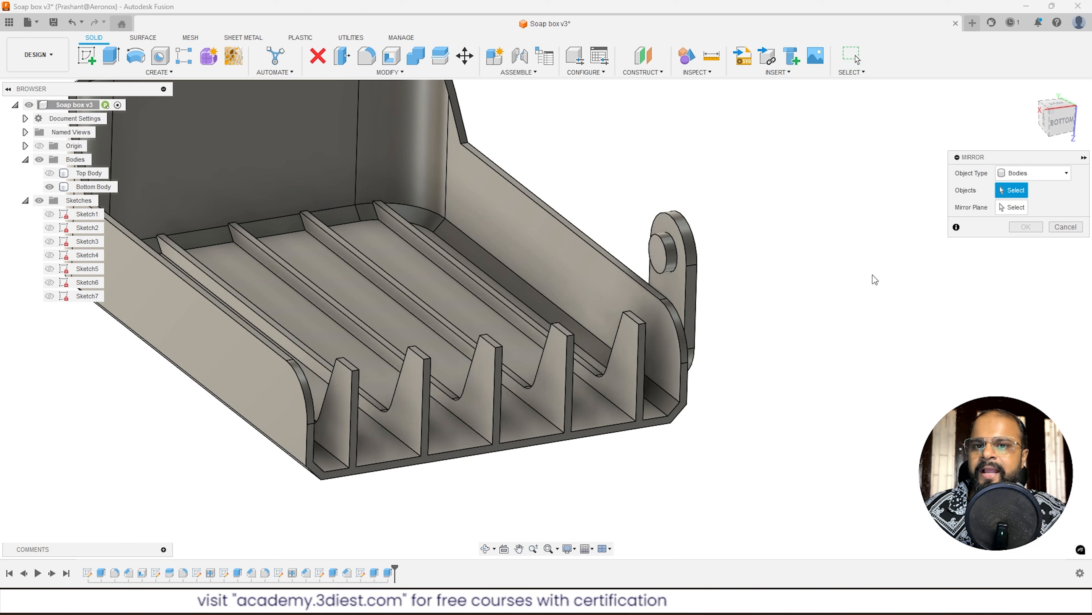
drag(1006, 159, 781, 115)
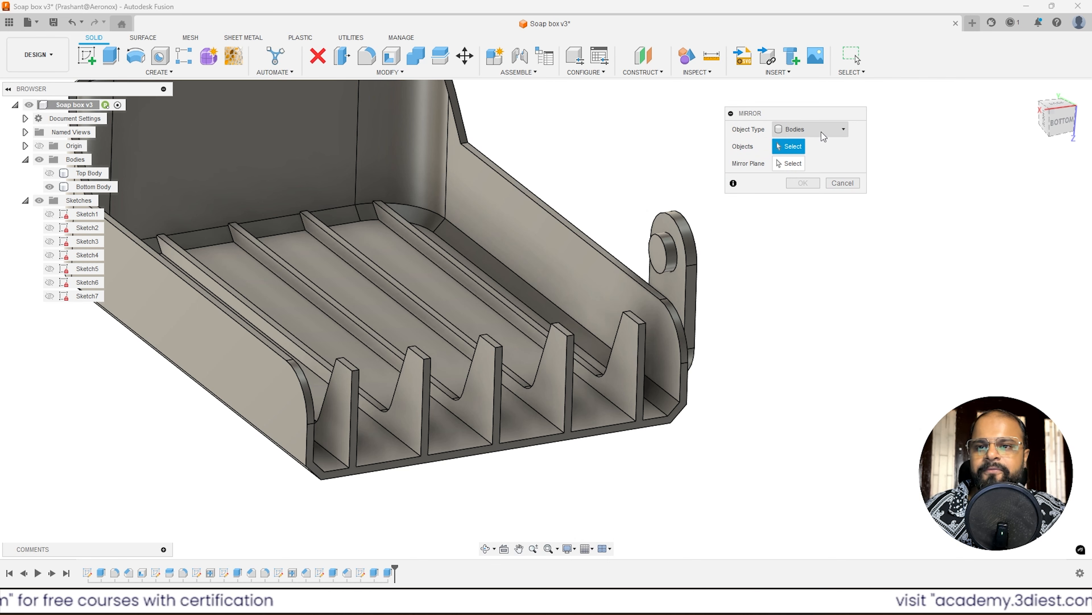
click(796, 131)
click(801, 167)
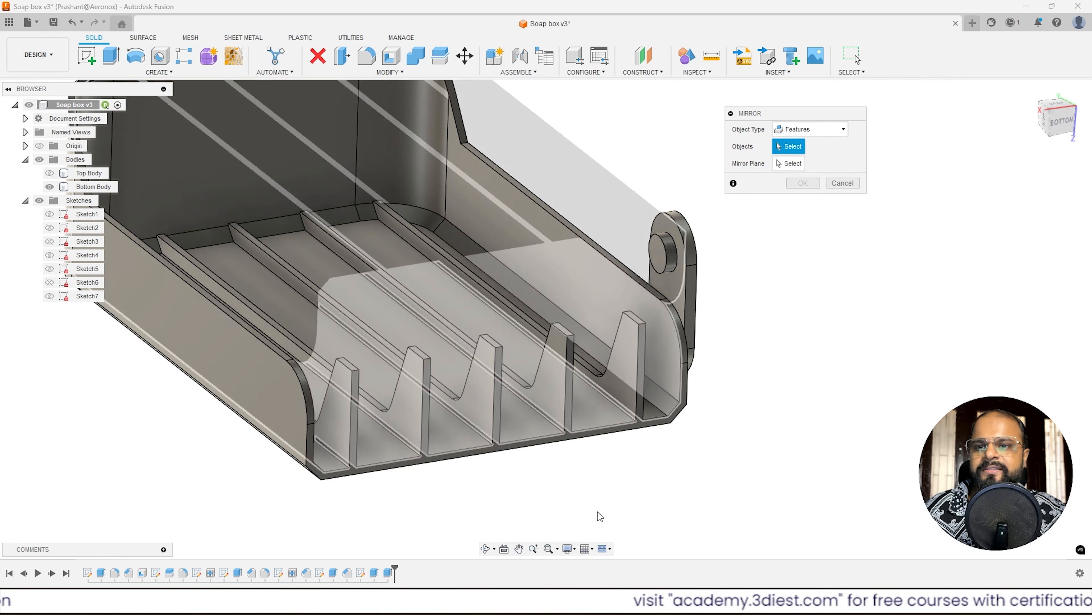
click(374, 573)
ctrl+click(388, 574)
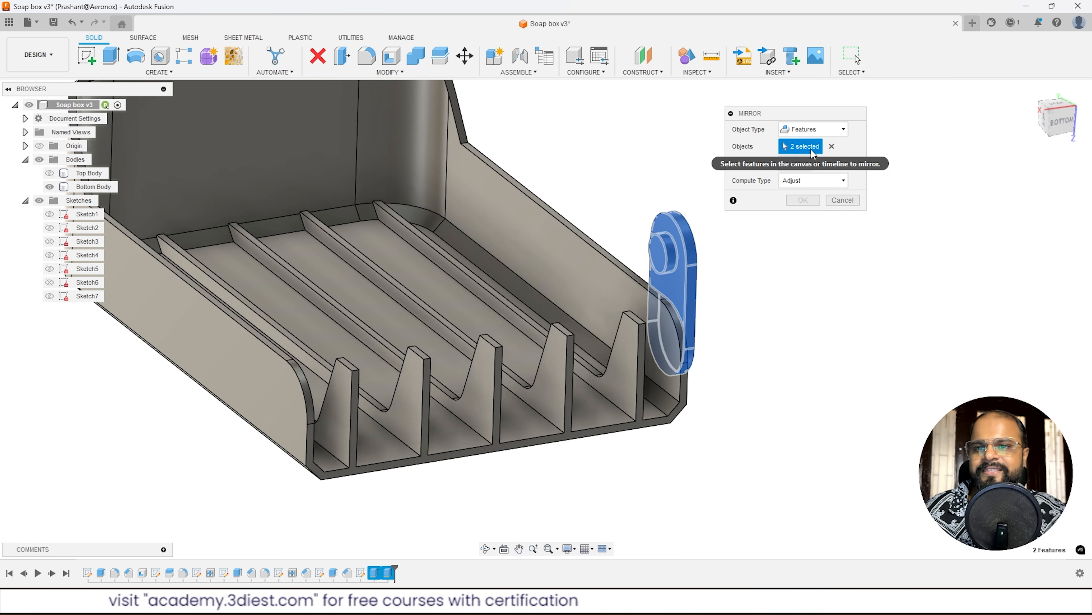
Mirror the hinge tab and pin features across the origin's YZ plane to the opposite side of the Bottom Body, with compute type Adjust.
scroll(748, 309, down, 2)
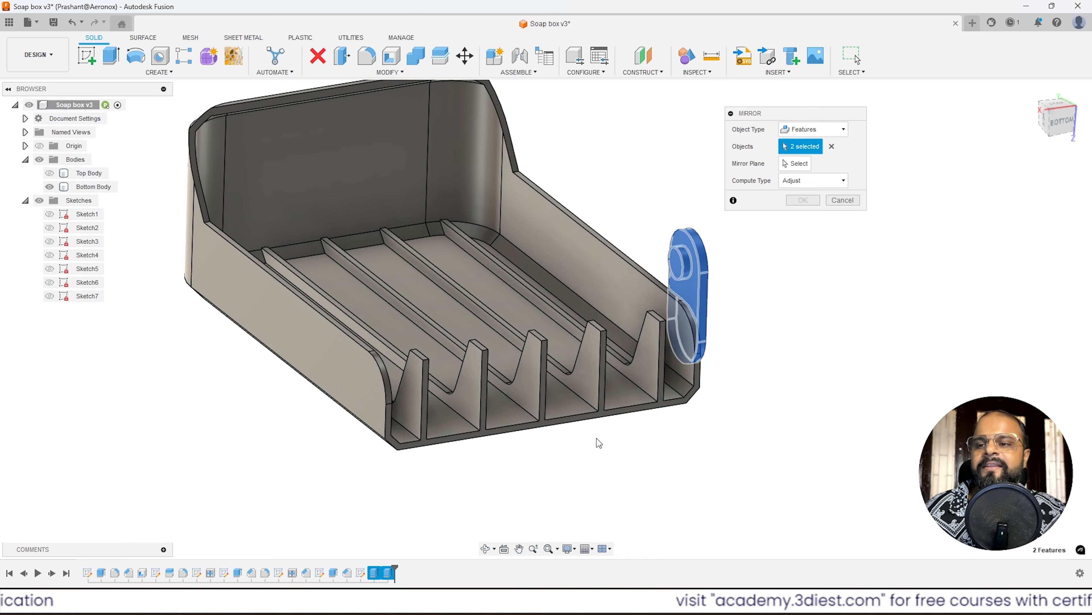
shift+middle_drag(535, 366, 392, 157)
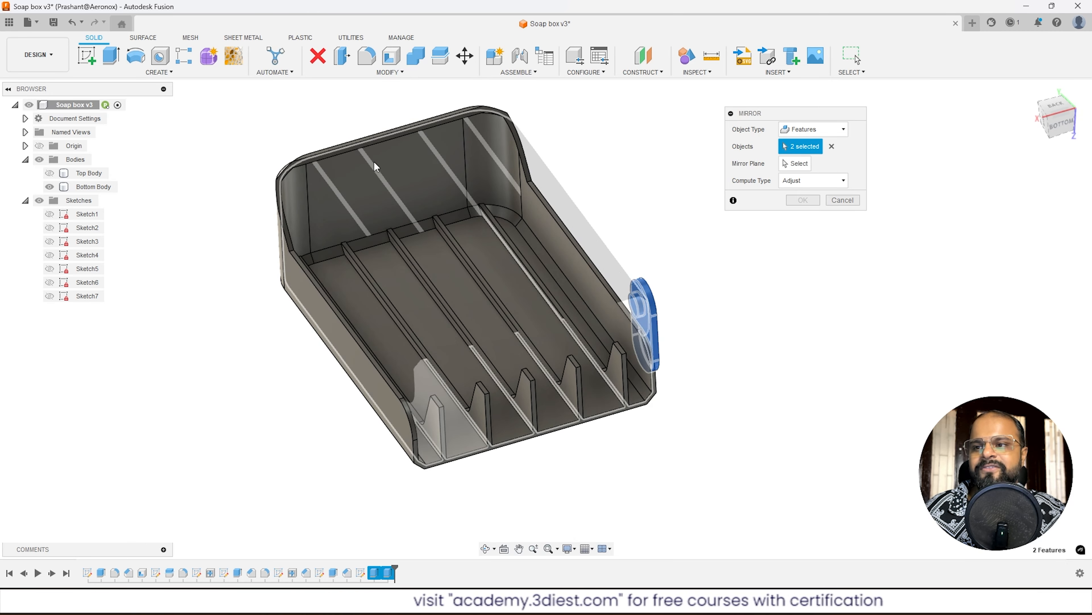
click(795, 165)
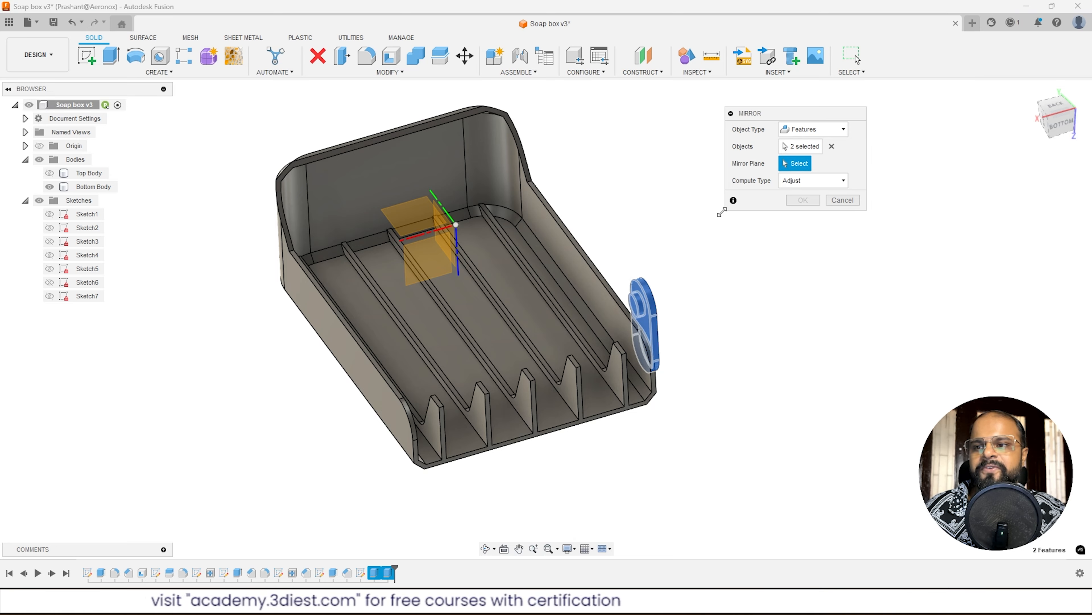
shift+middle_drag(572, 344, 387, 349)
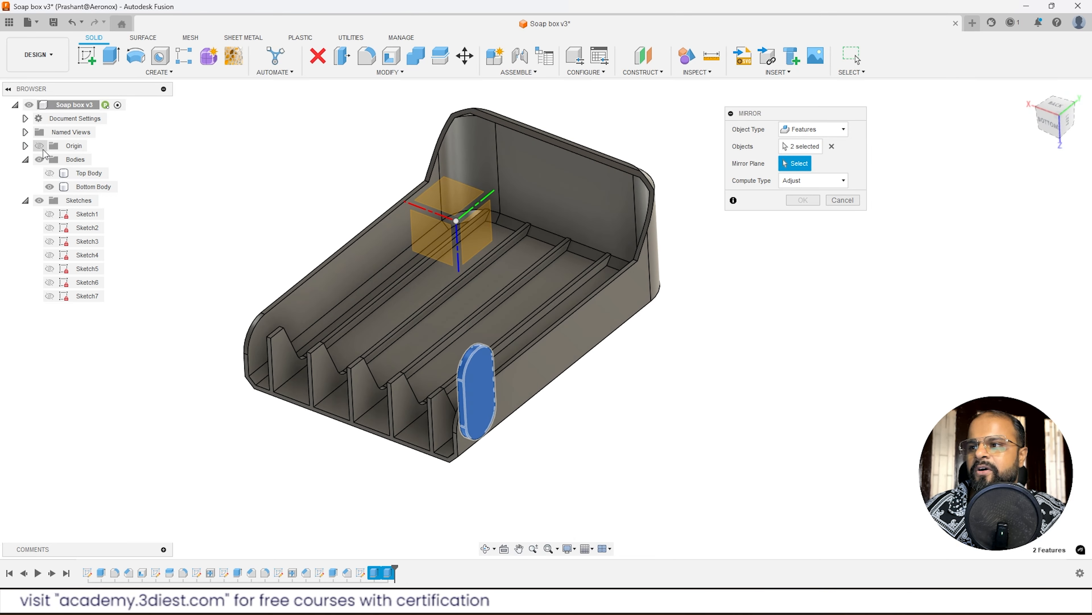
shift+middle_drag(531, 199, 462, 239)
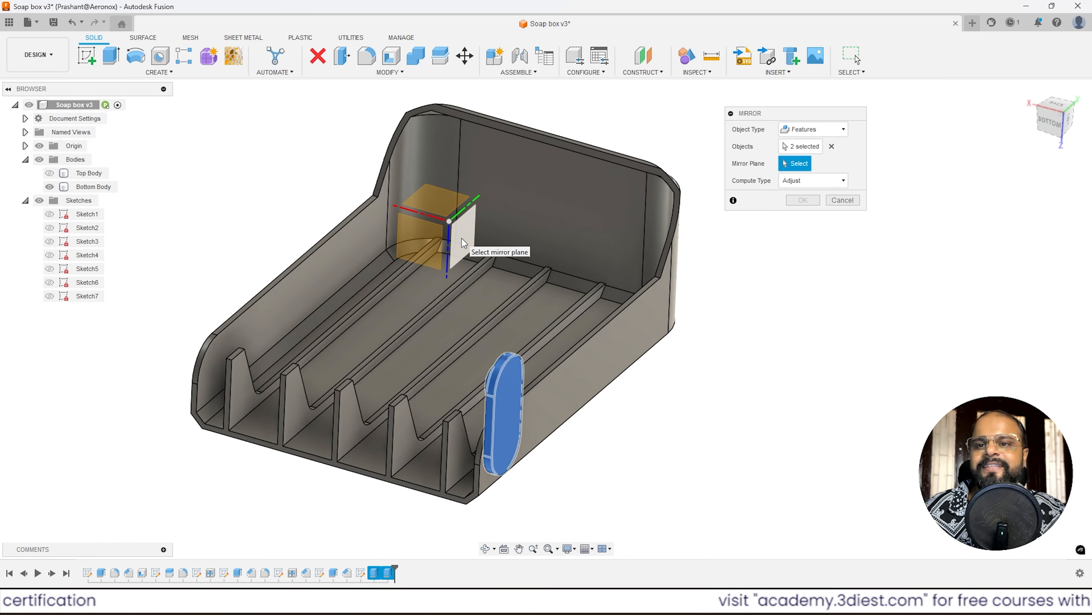
click(462, 238)
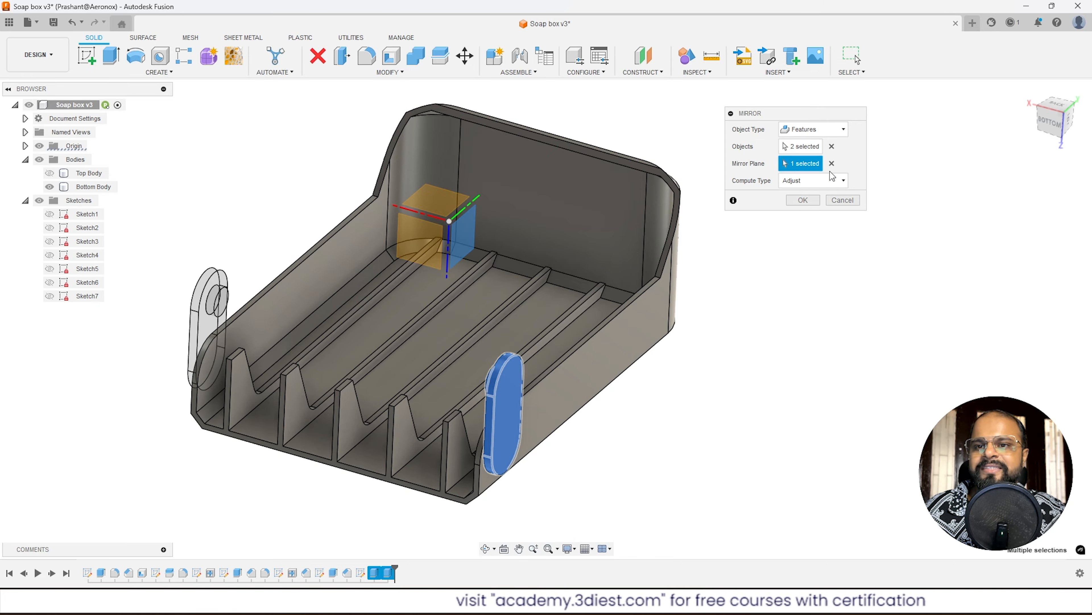
scroll(146, 366, up, 5)
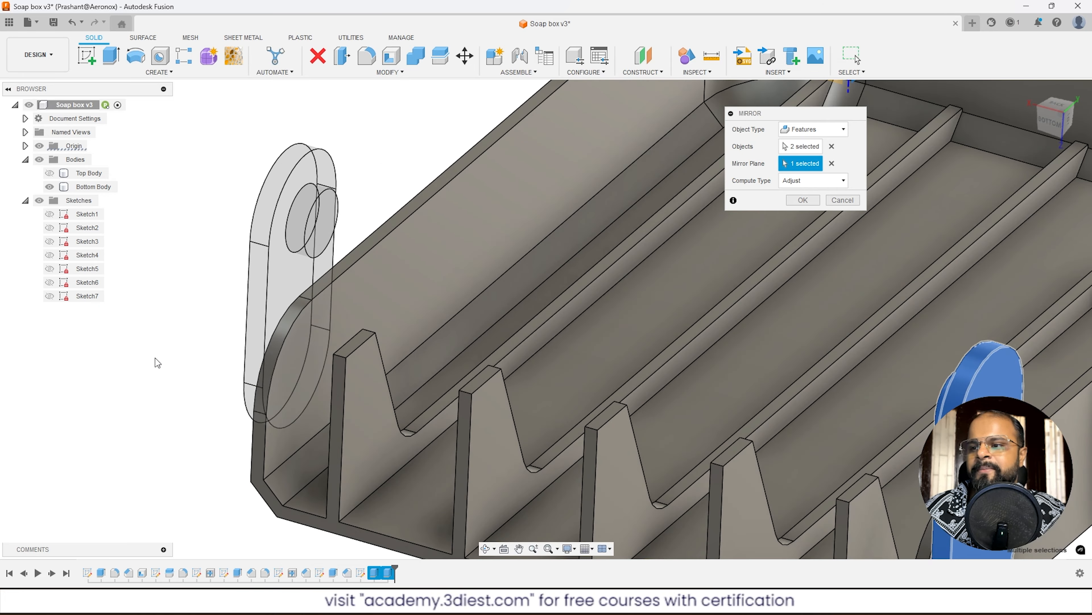
shift+middle_drag(154, 358, 176, 346)
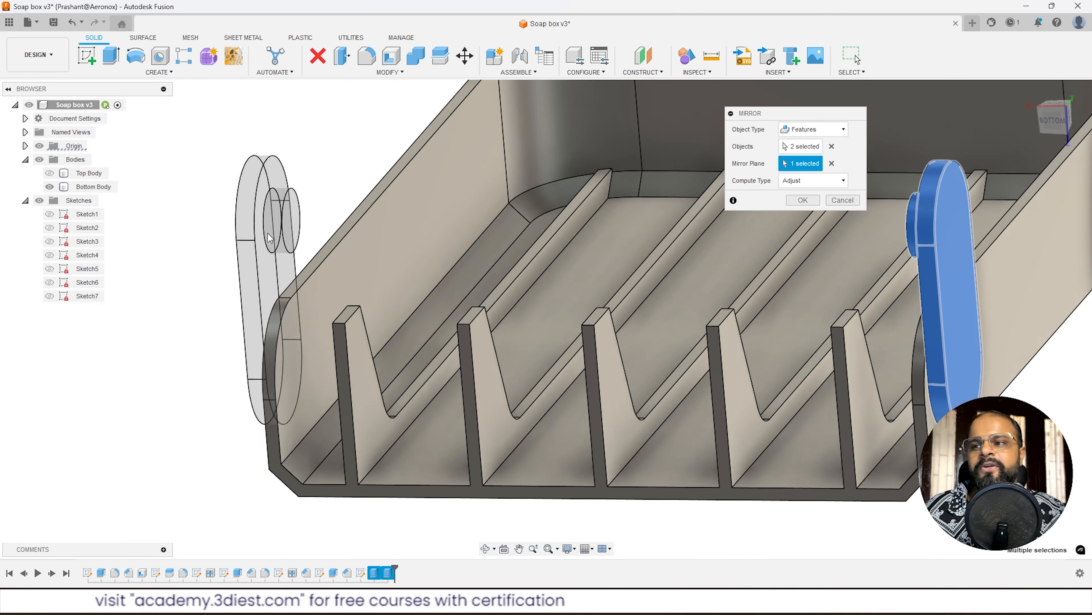
shift+middle_drag(268, 234, 246, 330)
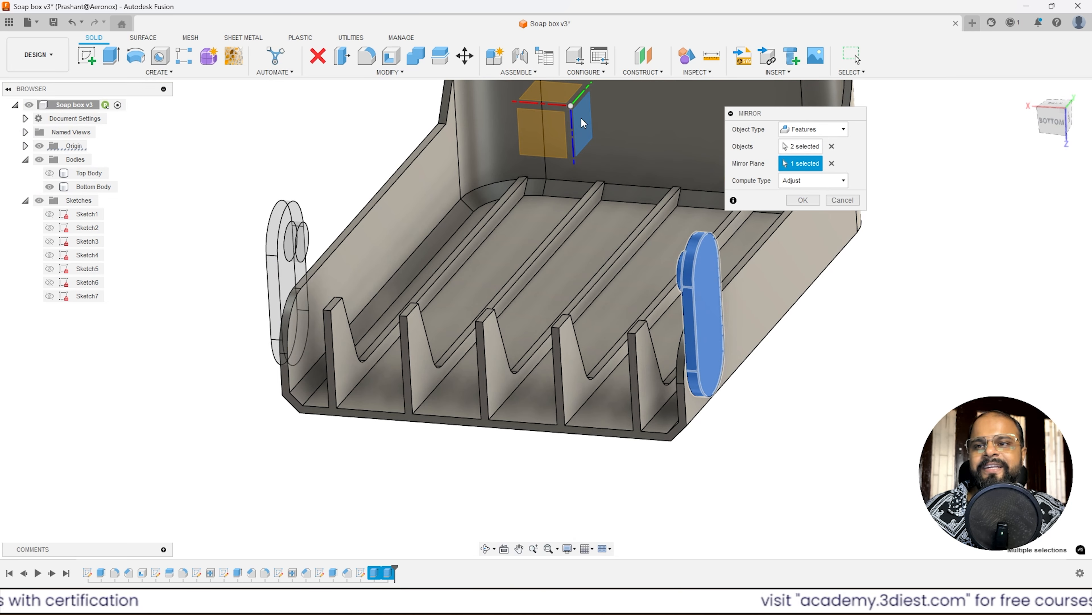
scroll(586, 205, down, 4)
shift+middle_drag(555, 236, 689, 274)
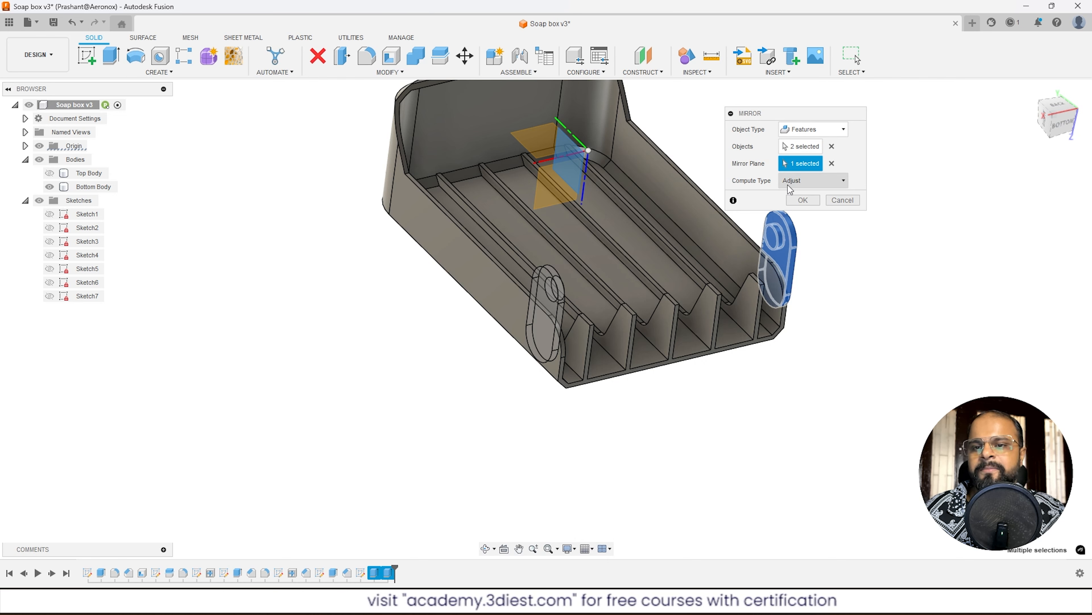
click(792, 201)
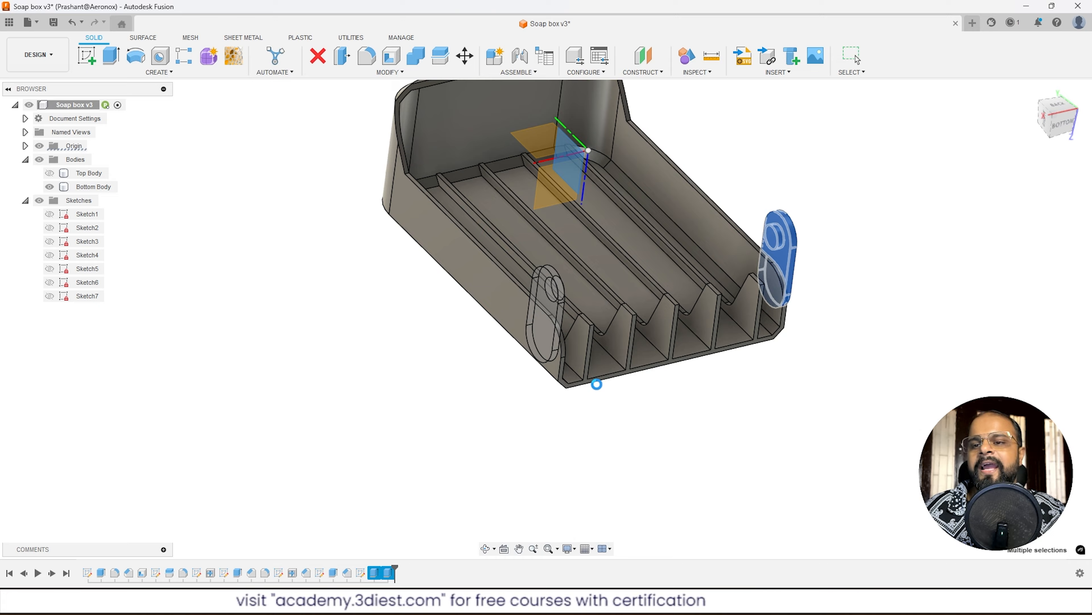
Hide the origin planes so that only the Bottom Body with both hinge tabs is displayed.
shift+middle_drag(593, 302, 502, 342)
scroll(627, 342, down, 4)
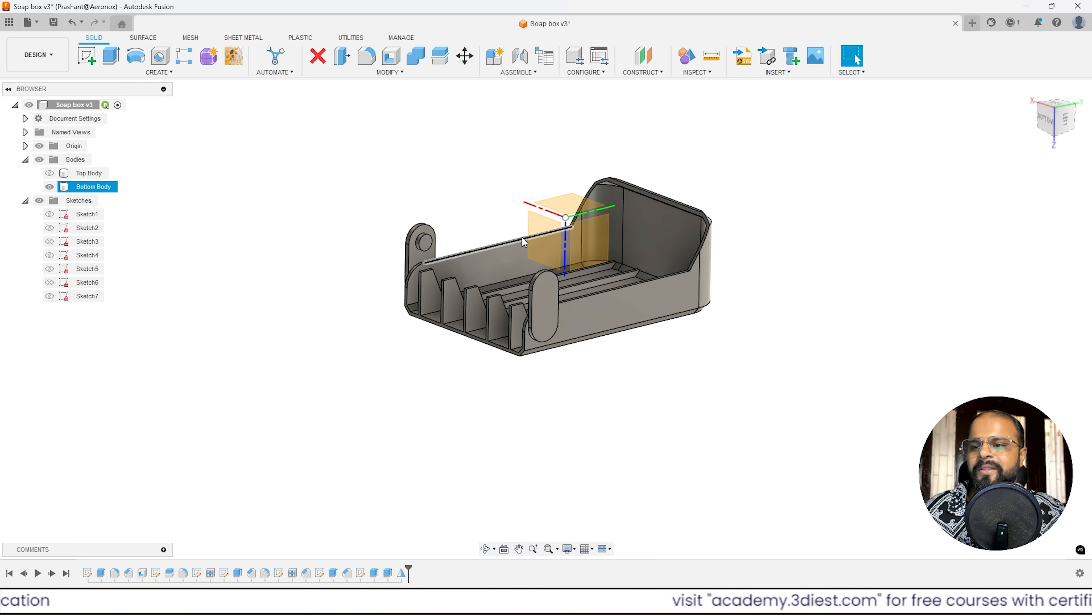
scroll(524, 240, up, 3)
click(317, 170)
click(40, 146)
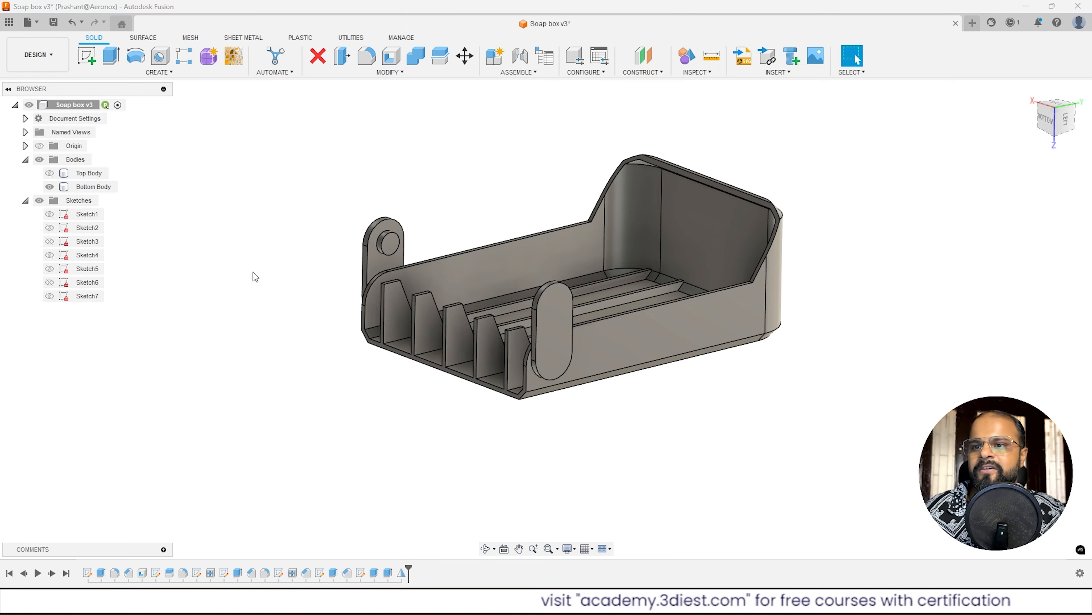
click(561, 230)
shift+middle_drag(561, 232, 533, 280)
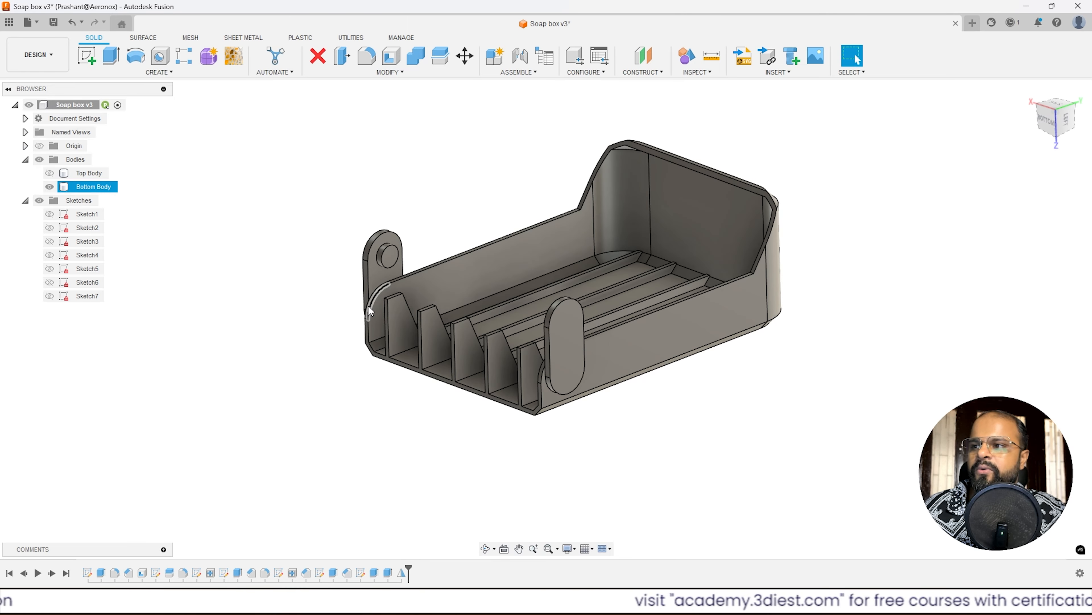
Show the Top Body and examine where the pivot pins on both sides meet its side walls.
click(50, 174)
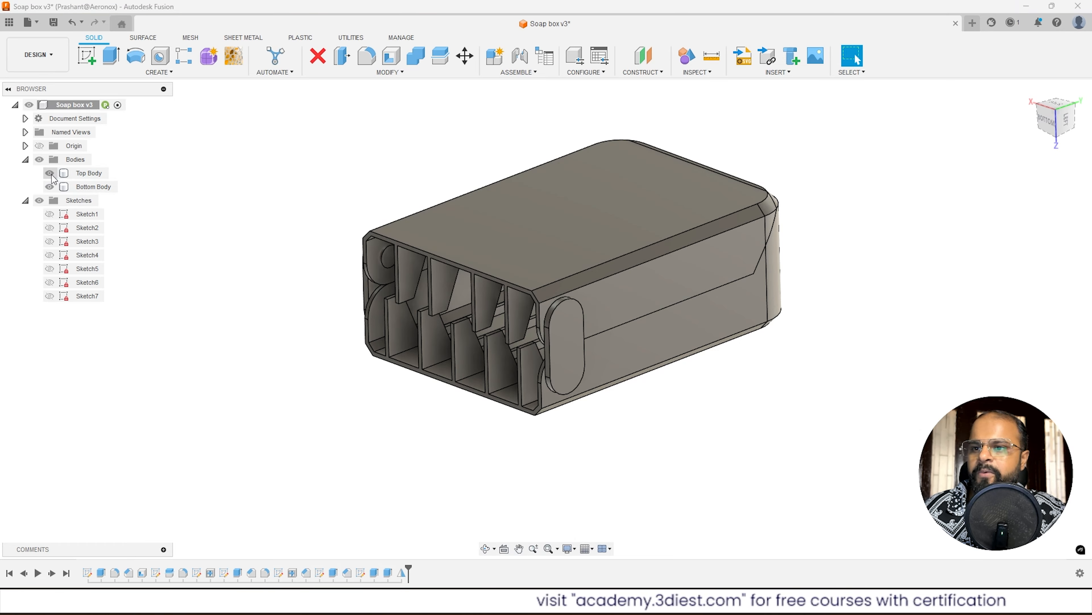
click(461, 370)
scroll(365, 295, up, 10)
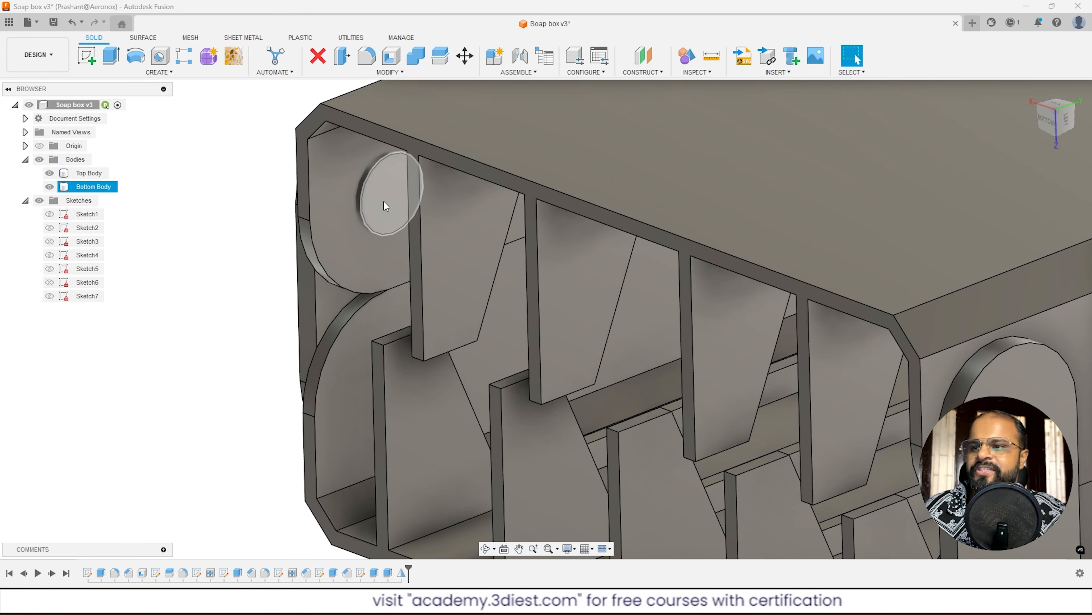
click(309, 249)
mouse_move(313, 241)
shift+middle_down()
mouse_move(330, 238)
mouse_move(320, 231)
shift+middle_up()
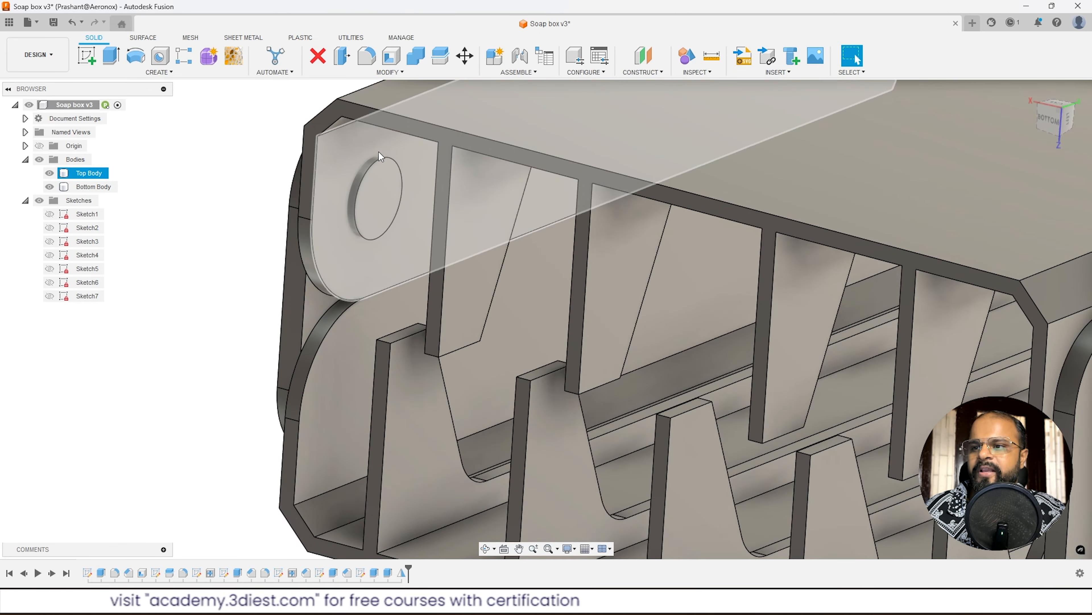
shift+middle_drag(362, 234, 593, 236)
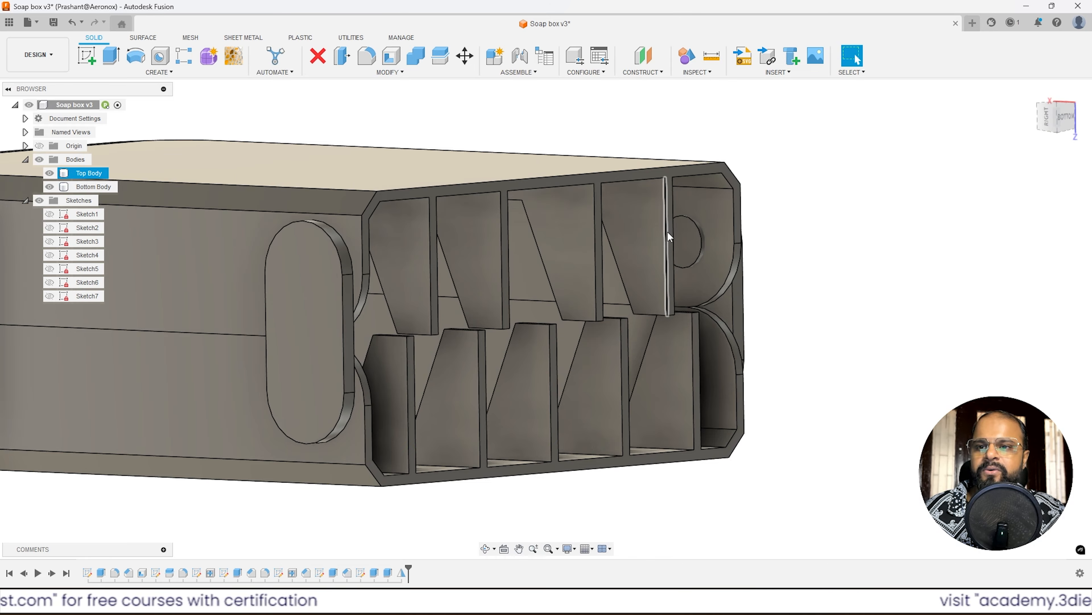
scroll(688, 215, down, 3)
shift+middle_drag(688, 220, 542, 286)
scroll(703, 231, down, 2)
scroll(164, 283, up, 3)
shift+middle_drag(423, 314, 405, 337)
scroll(414, 323, up, 2)
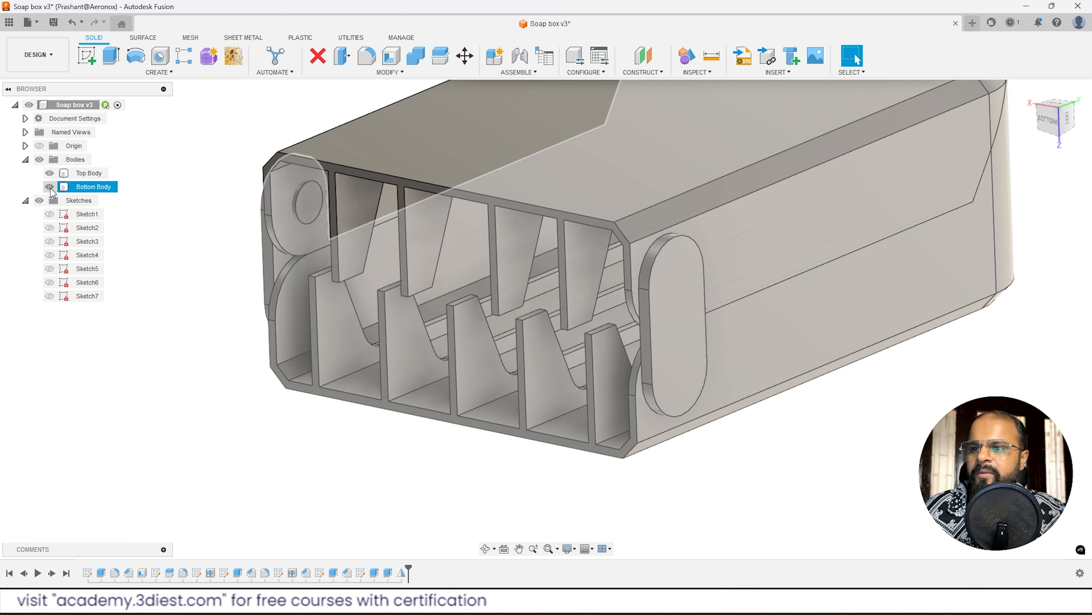
Hide the Bottom Body and show Sketch7 so its pin circle is accessible on the Top Body's side wall.
click(49, 187)
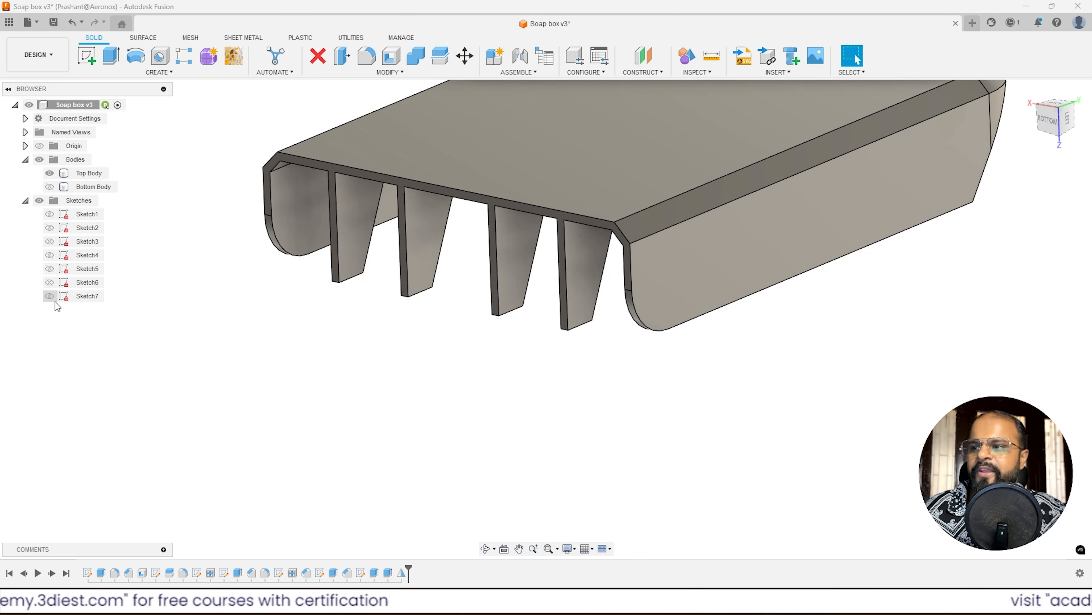
click(50, 296)
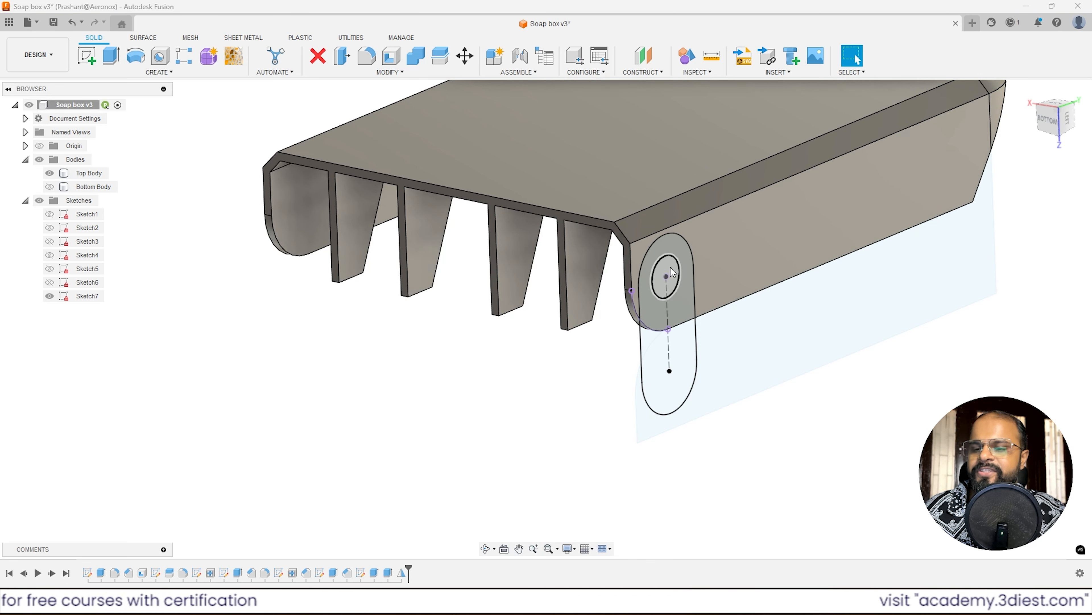
scroll(632, 219, up, 3)
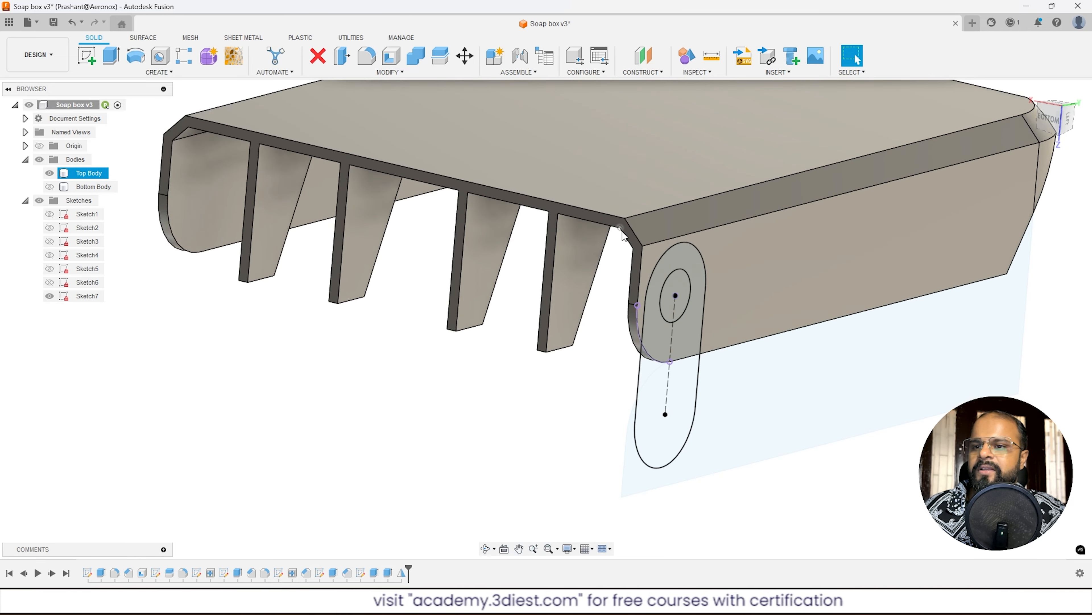
shift+middle_drag(636, 322, 608, 308)
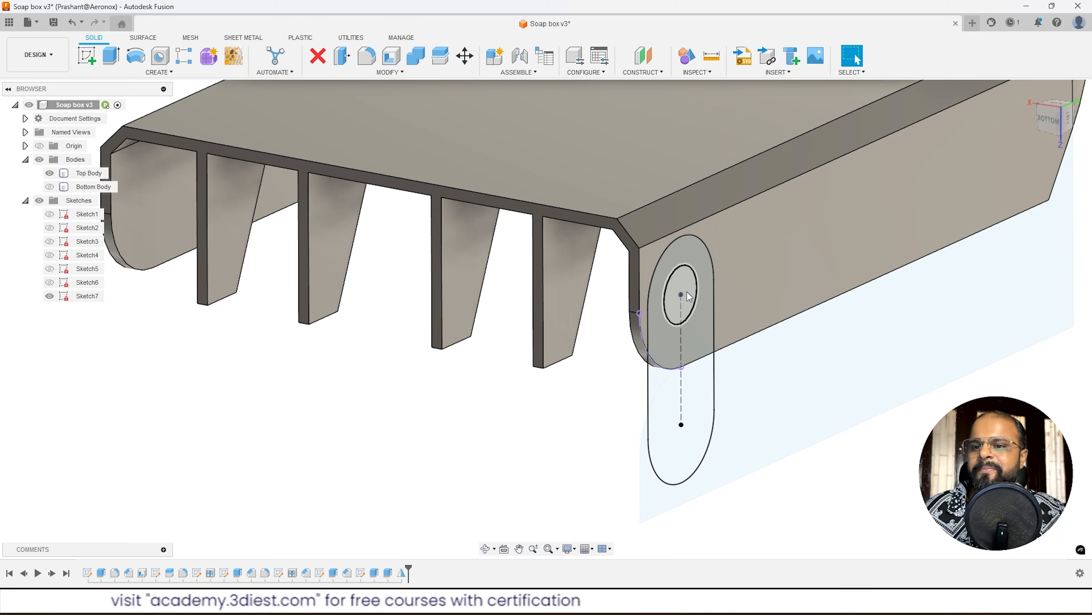
scroll(687, 292, down, 2)
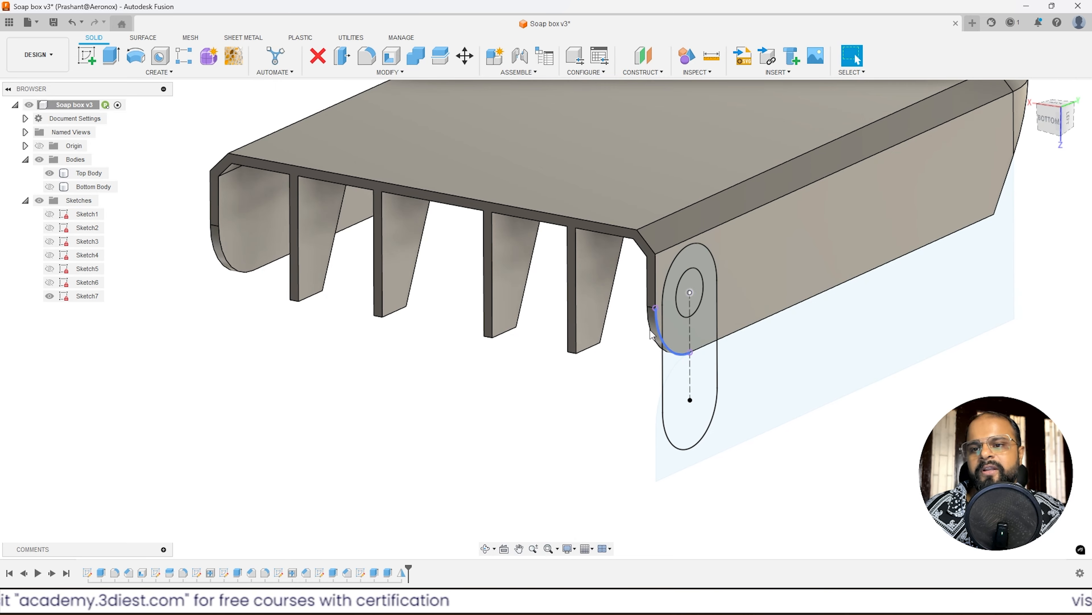
scroll(507, 417, down, 2)
scroll(430, 366, up, 5)
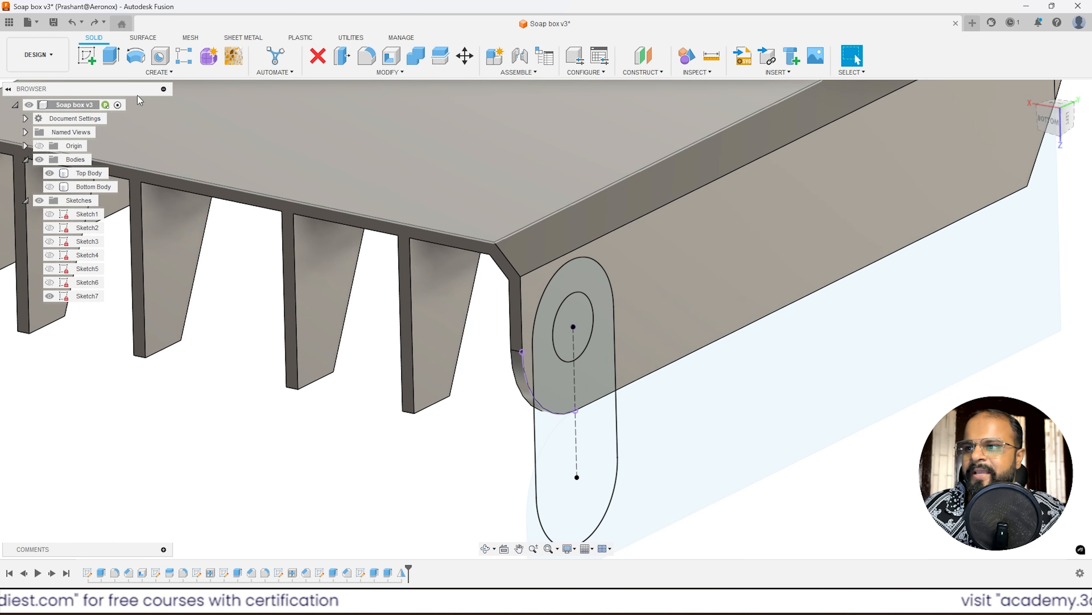
Extrude the Sketch7 circle by -2 mm as a cut through the Top Body's side wall to make the pivot hole.
key(e)
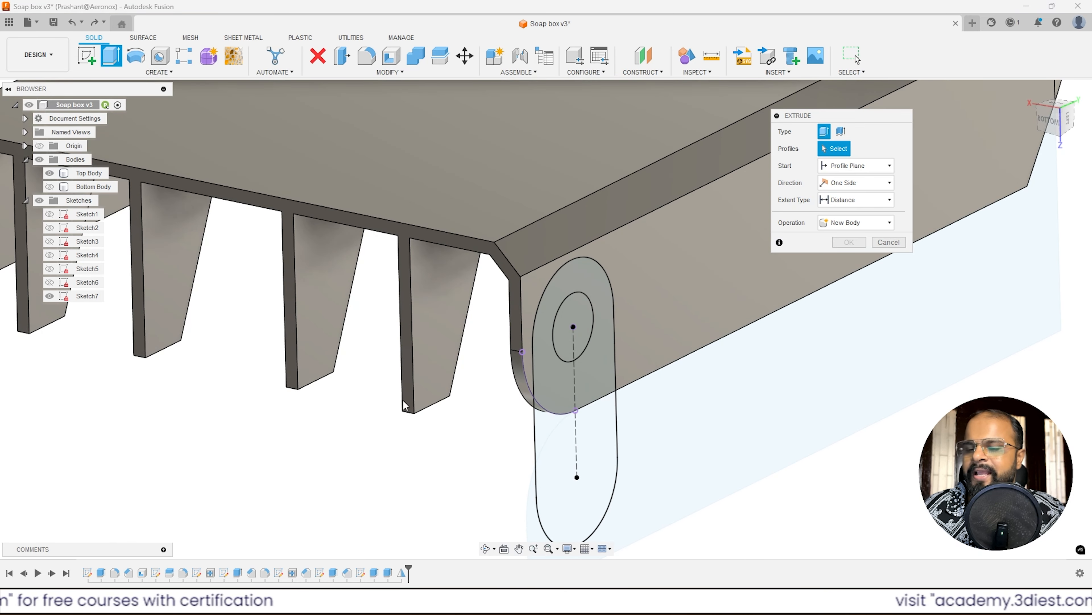
click(575, 318)
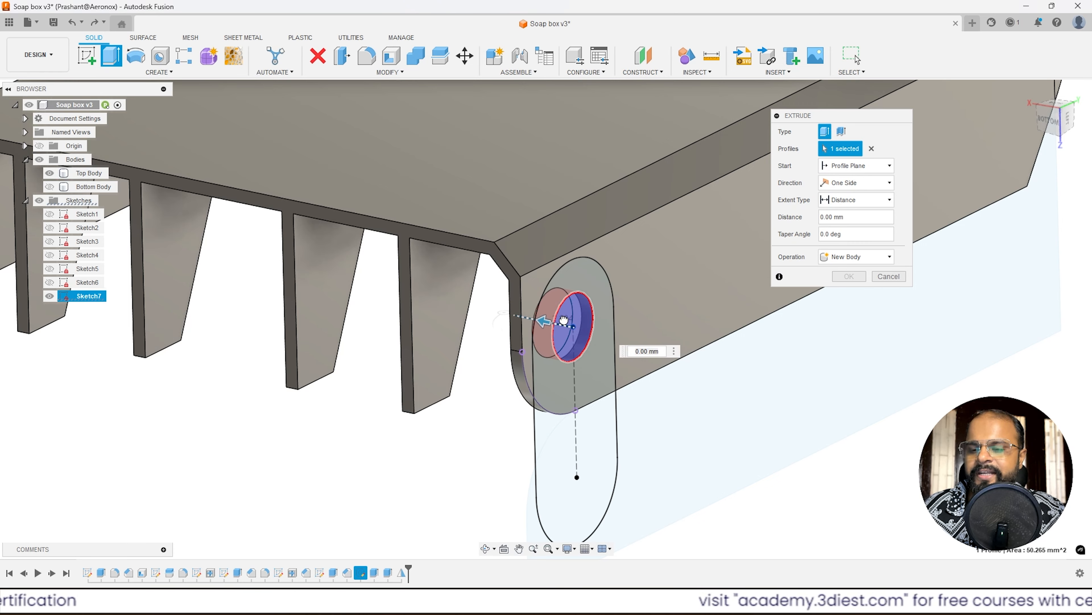
drag(563, 320, 544, 317)
shift+middle_drag(504, 345, 531, 338)
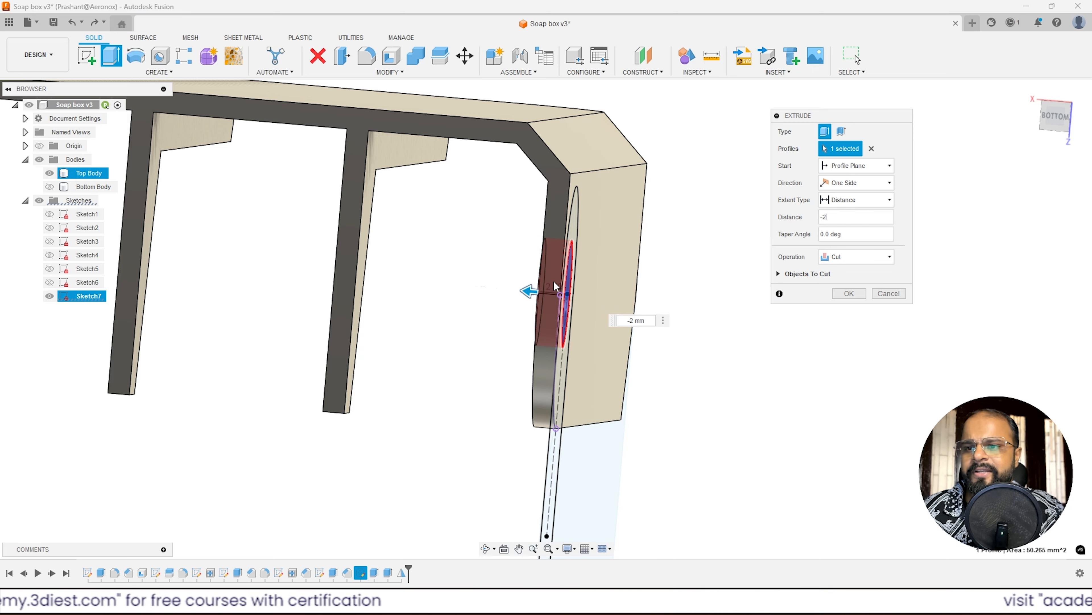
shift+middle_drag(555, 286, 588, 287)
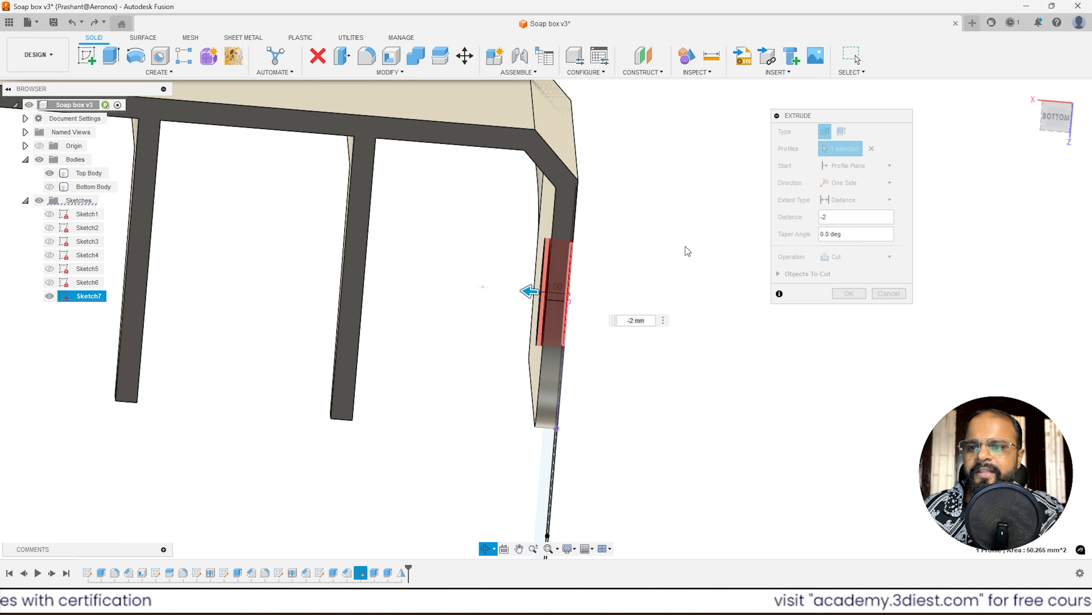
click(1058, 122)
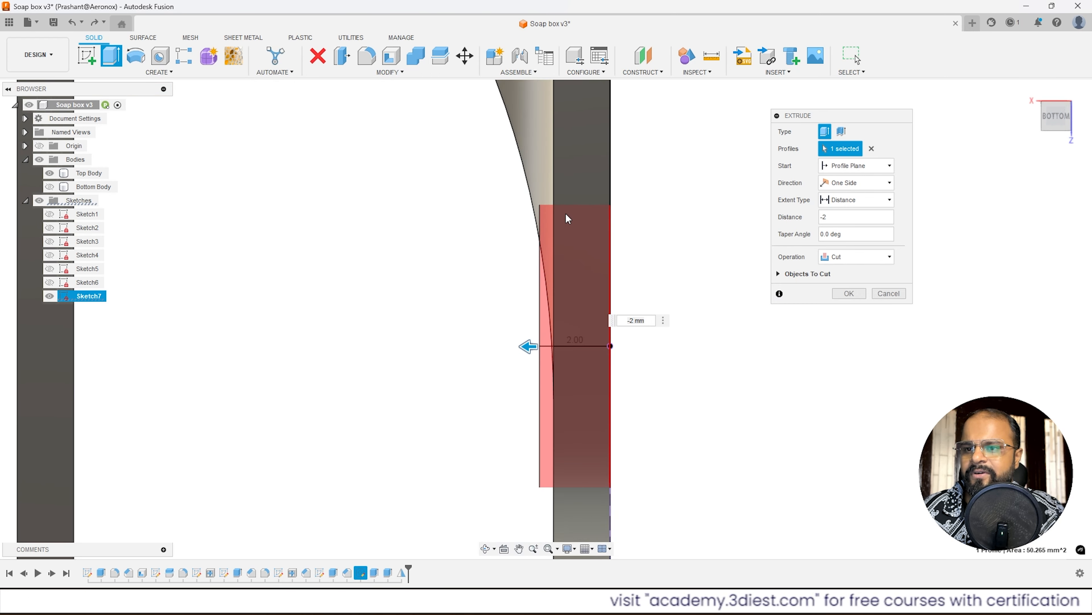
shift+middle_drag(512, 209, 655, 284)
click(849, 293)
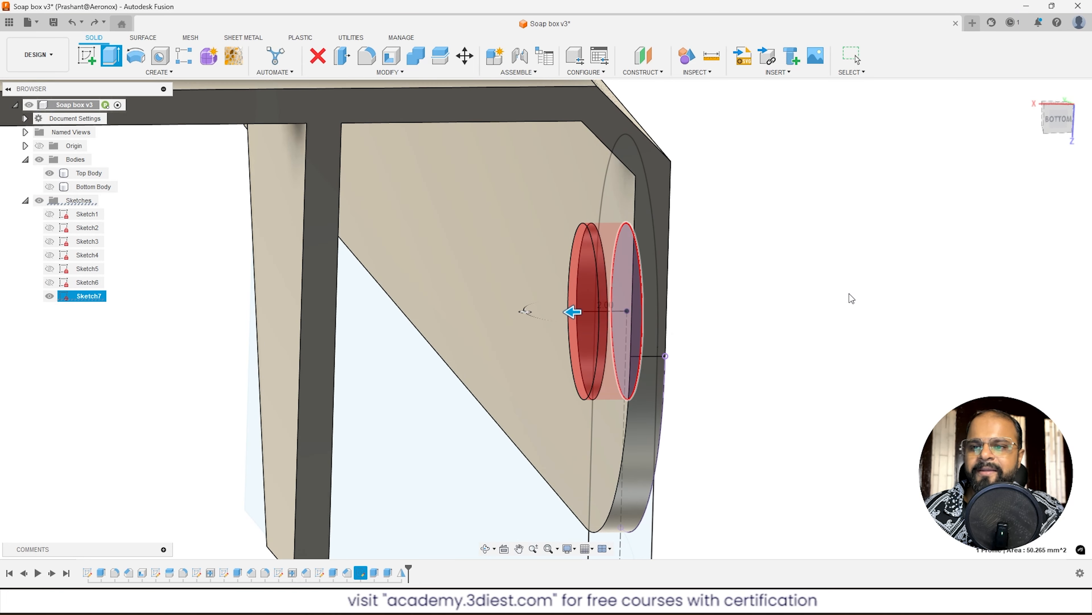
shift+middle_drag(849, 294, 681, 285)
scroll(681, 286, up, 3)
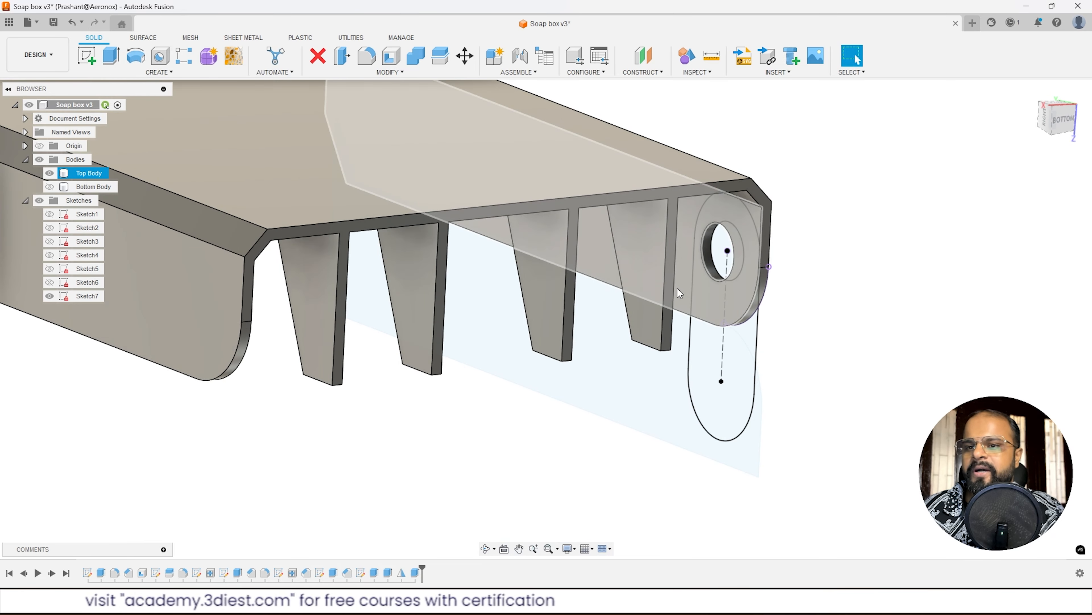
Show the Bottom Body and examine how its pivot pin fits inside the Top Body's new hole.
scroll(751, 259, down, 3)
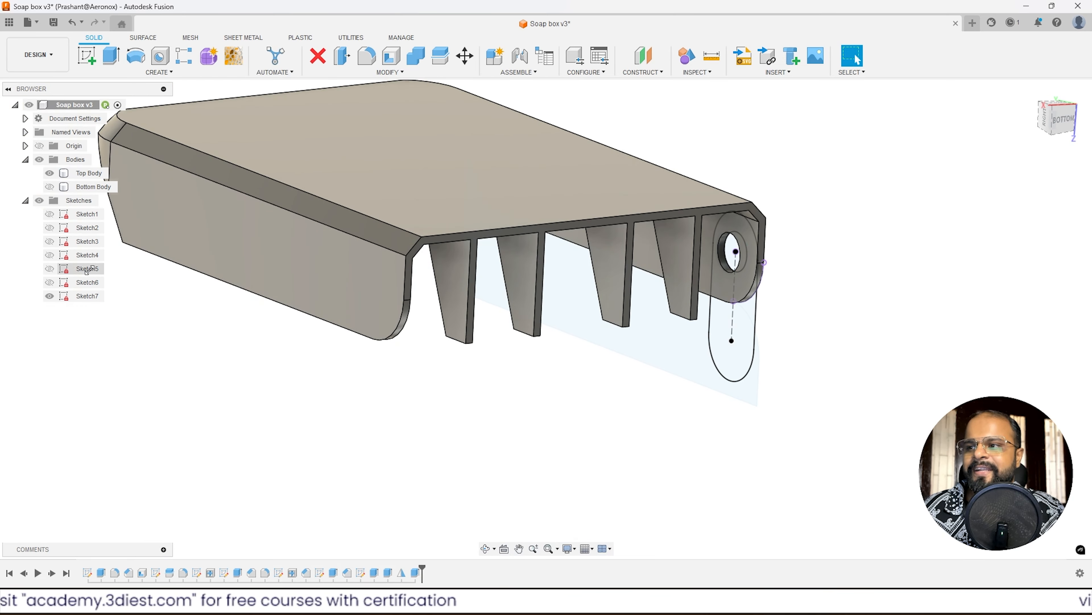
click(49, 186)
scroll(743, 250, up, 4)
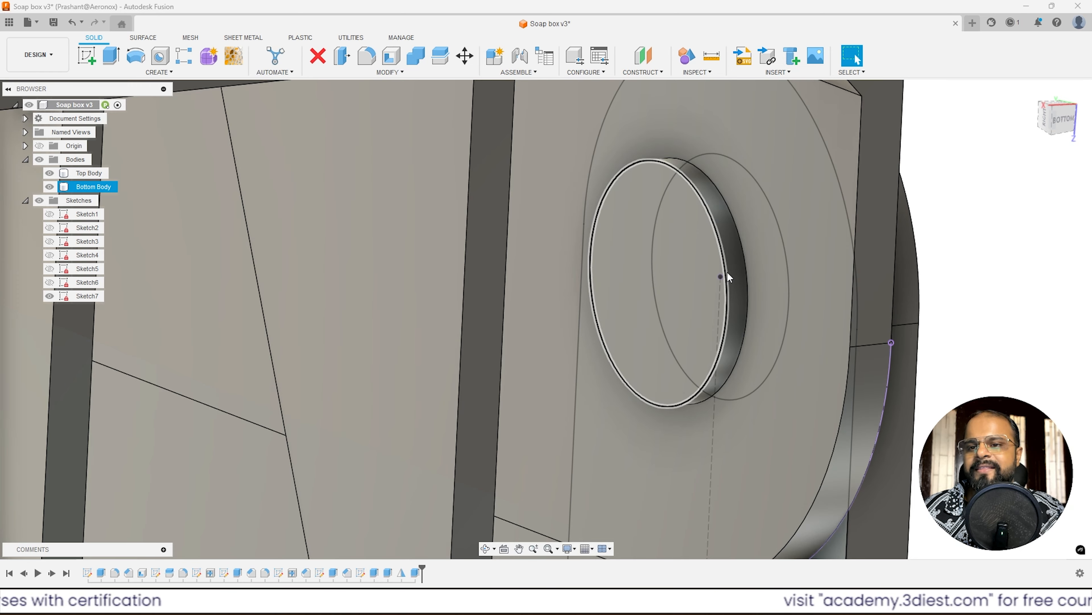
click(731, 260)
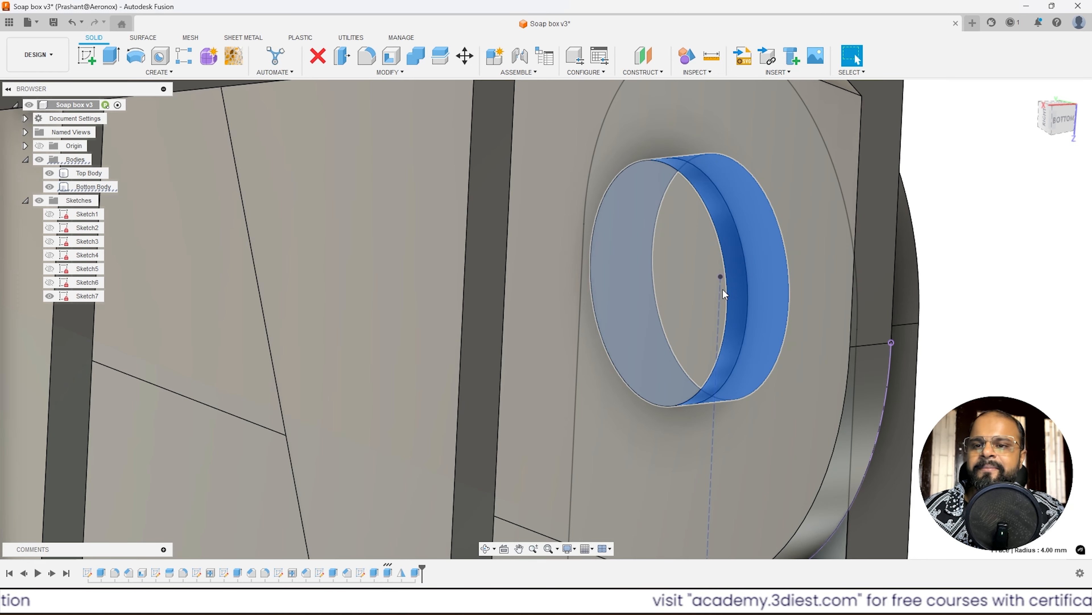
key(Escape)
scroll(729, 271, down, 3)
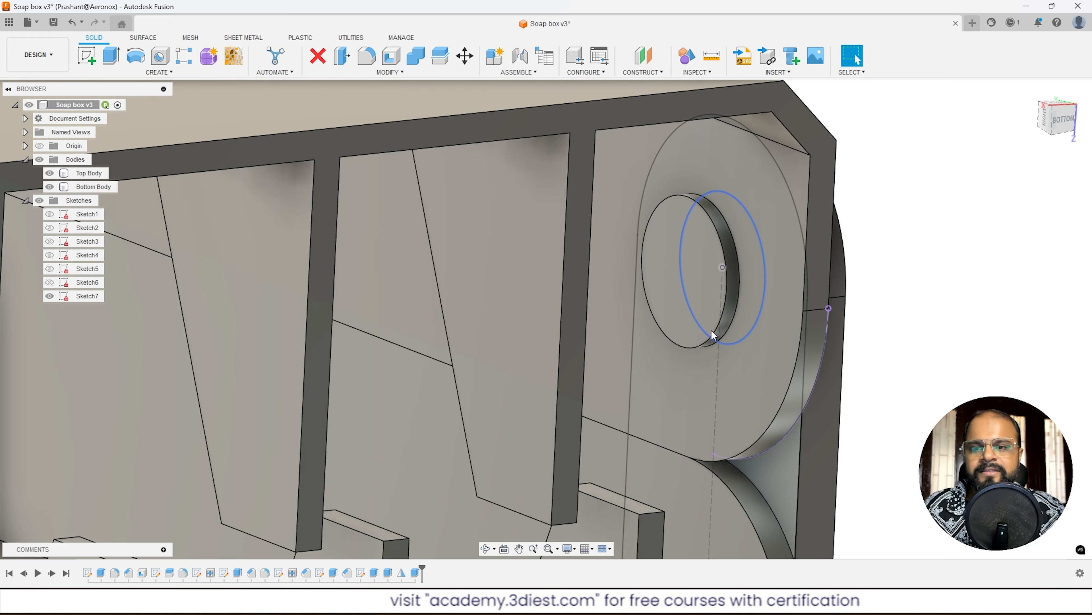
click(731, 261)
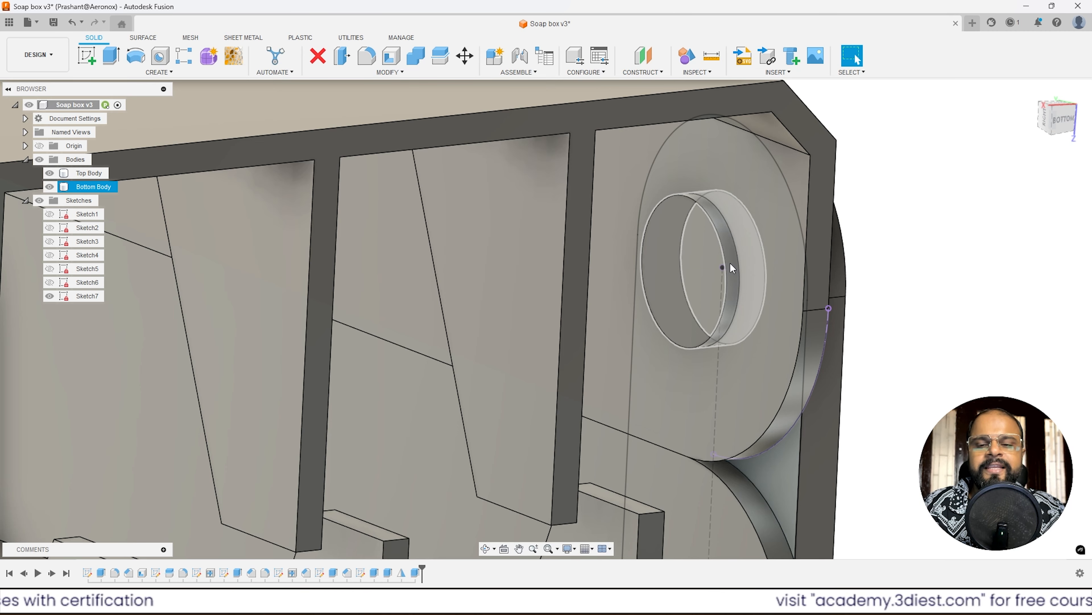
click(738, 264)
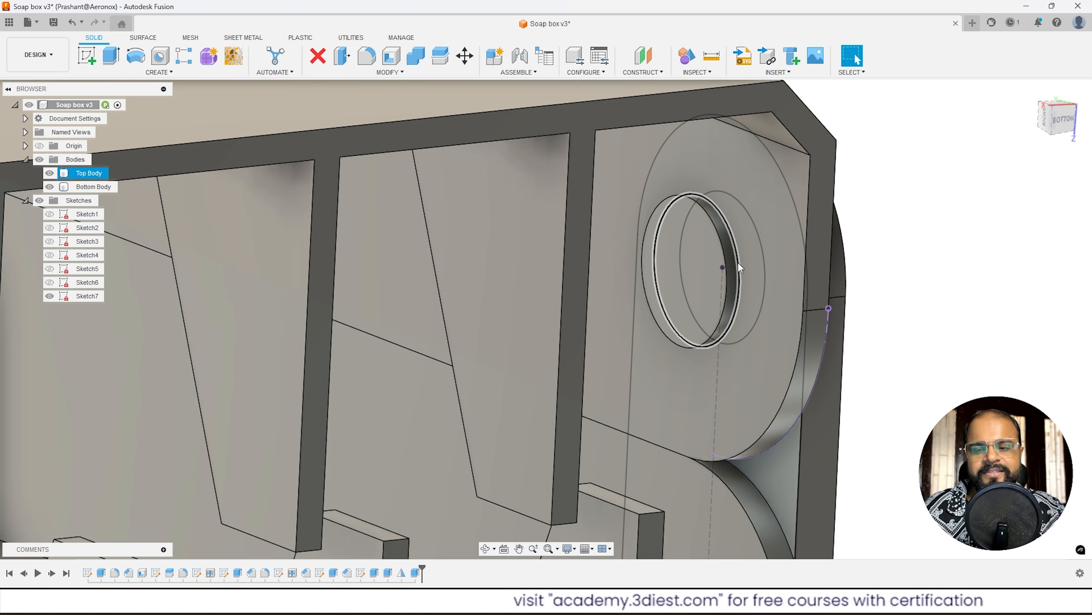
click(738, 263)
scroll(738, 263, up, 5)
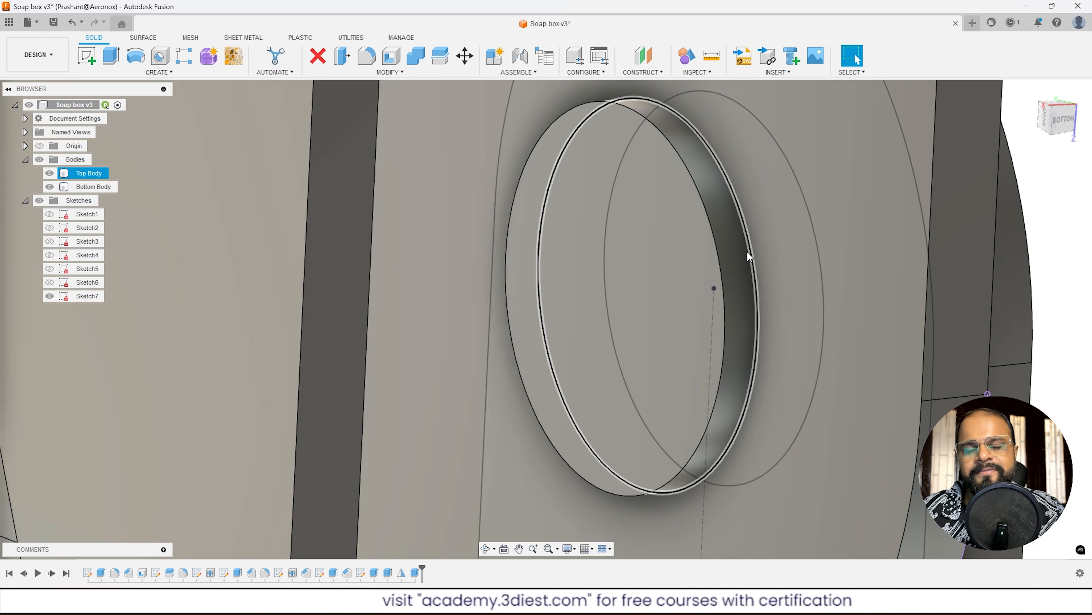
scroll(748, 256, down, 3)
scroll(749, 257, down, 4)
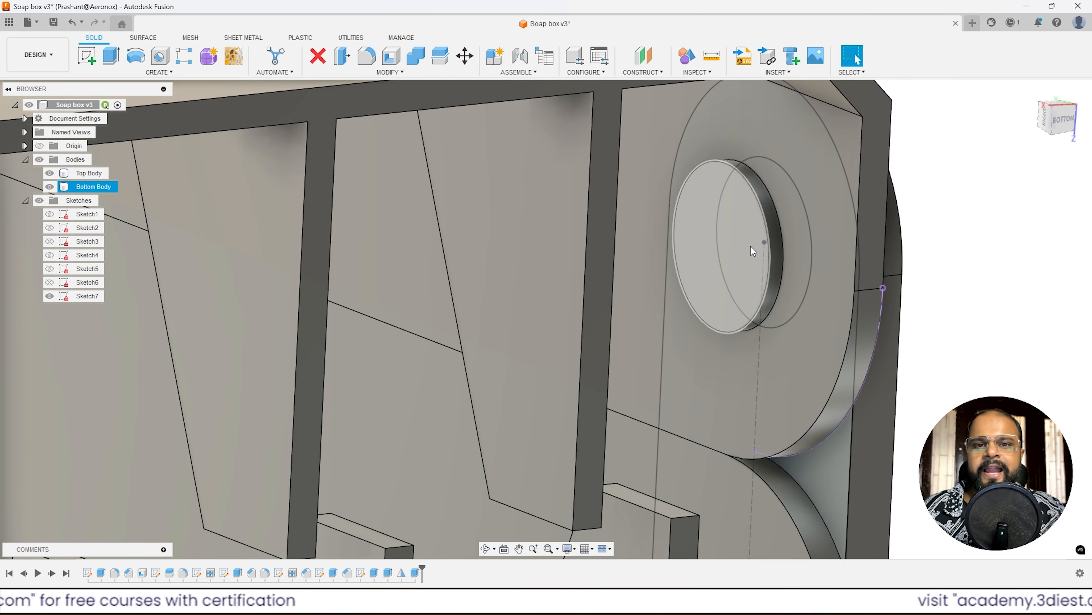
scroll(749, 271, down, 2)
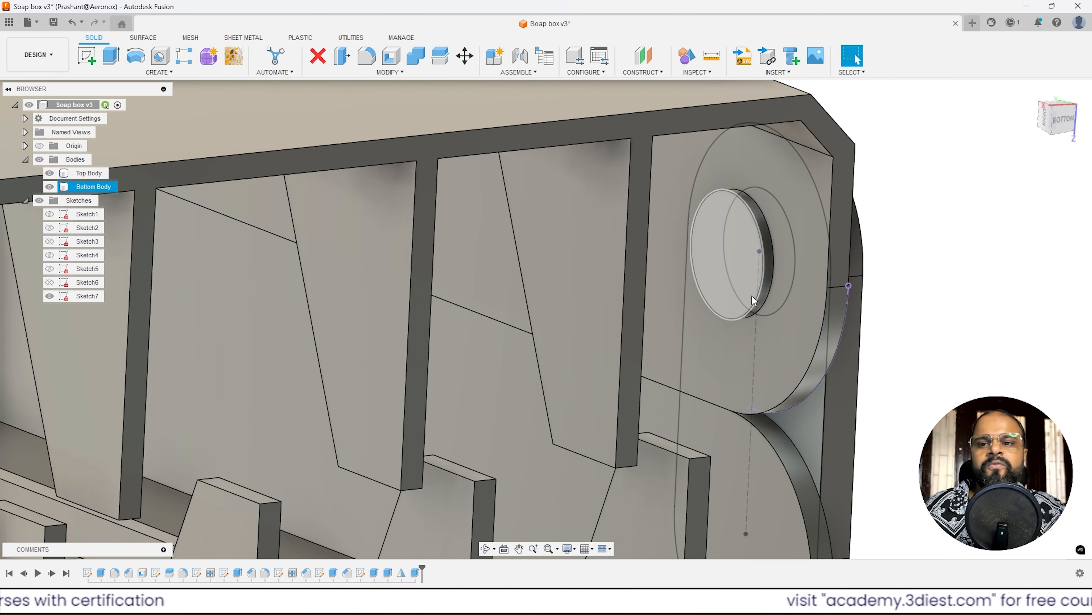
scroll(754, 290, down, 3)
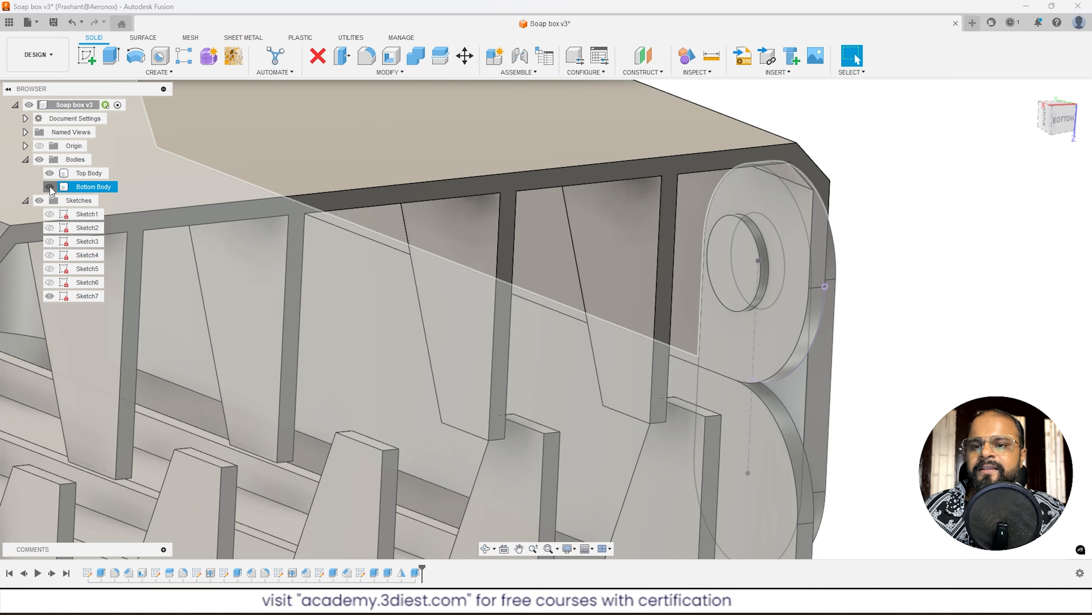
Hide the Bottom Body and check the diameter of the Top Body's pivot hole edge.
click(49, 187)
scroll(763, 217, up, 5)
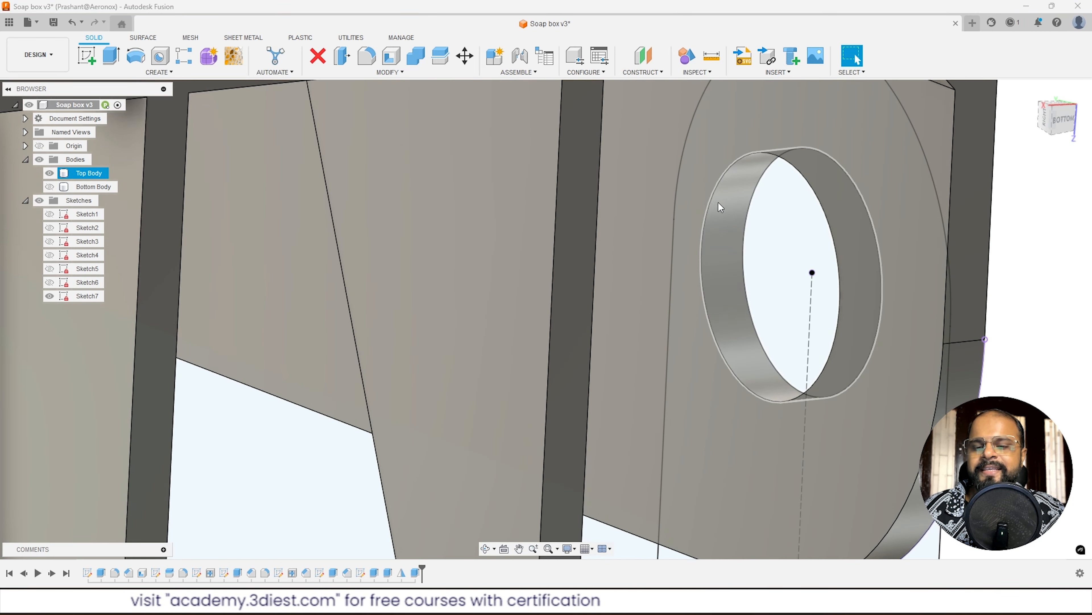
click(773, 156)
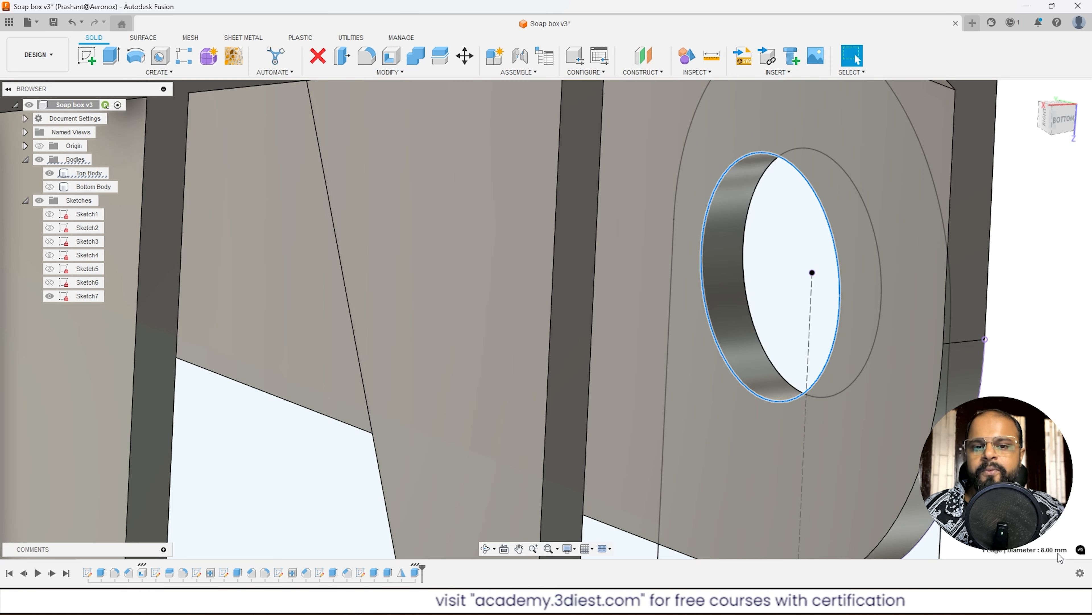
Offset the pivot hole's cylindrical face by -0.4 mm with Press Pull to add clearance around the pin.
scroll(890, 266, up, 3)
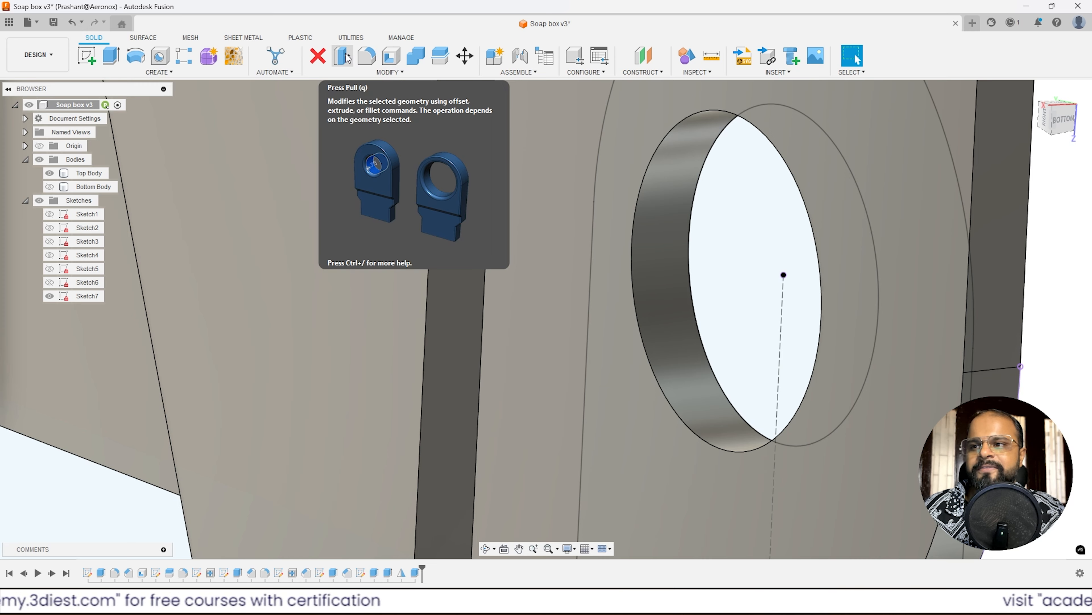
click(351, 60)
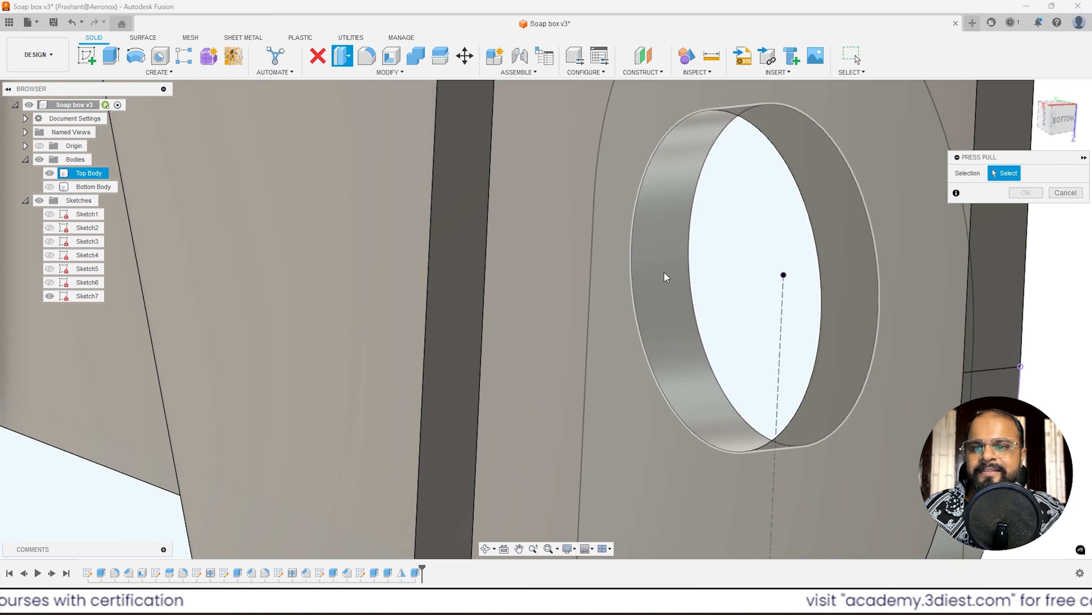
click(665, 276)
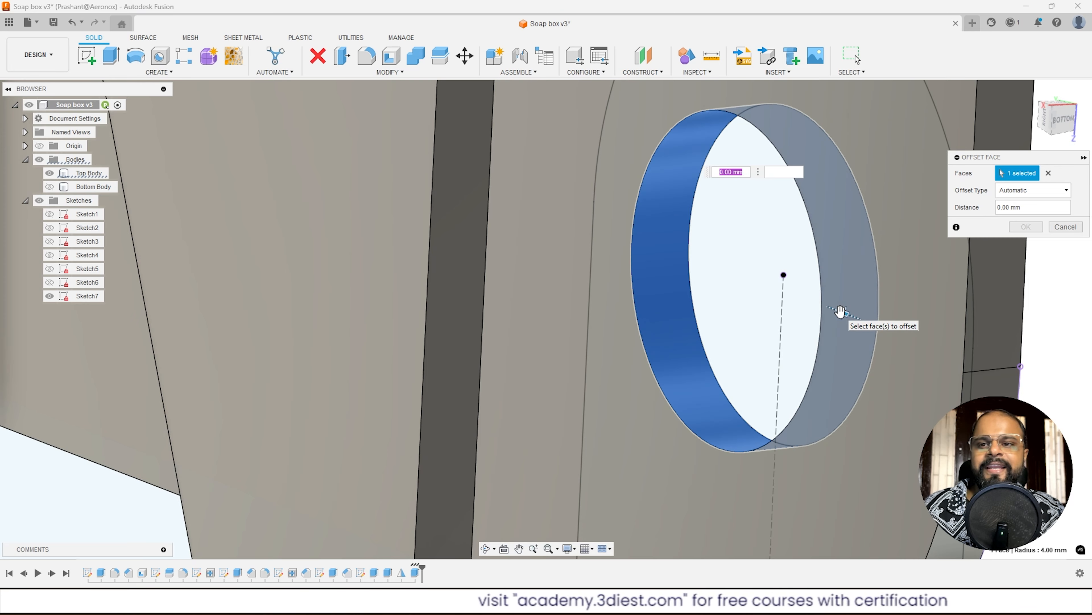
text(-)
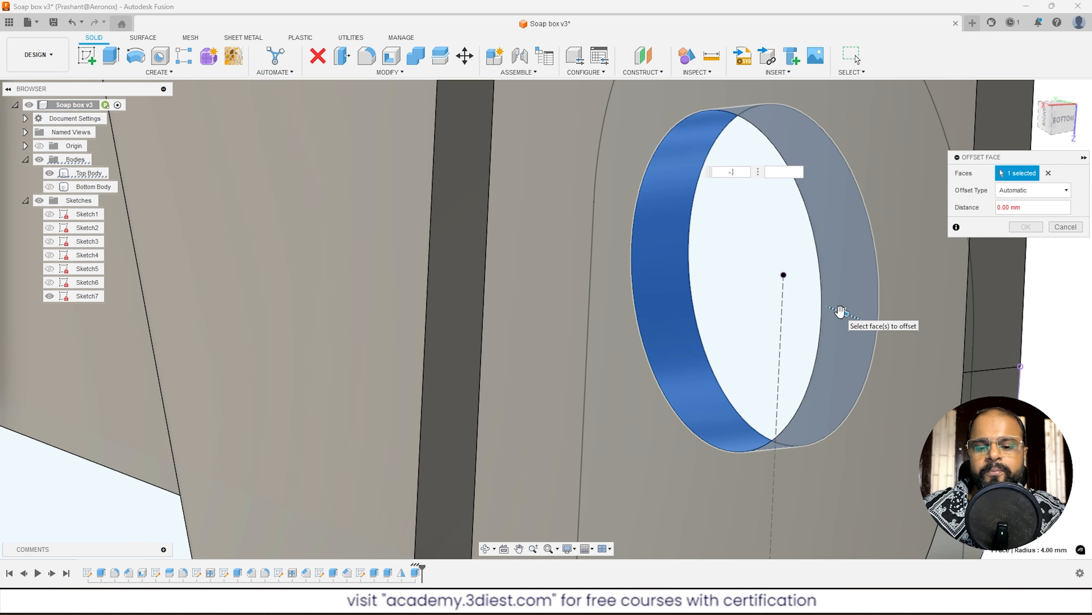
text(.4)
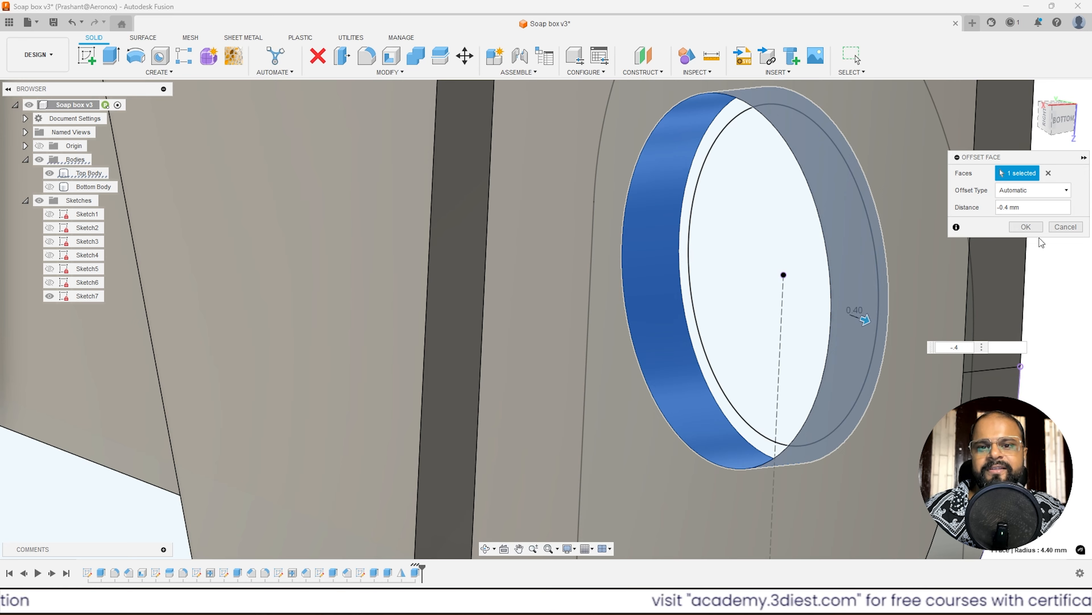
key(Return)
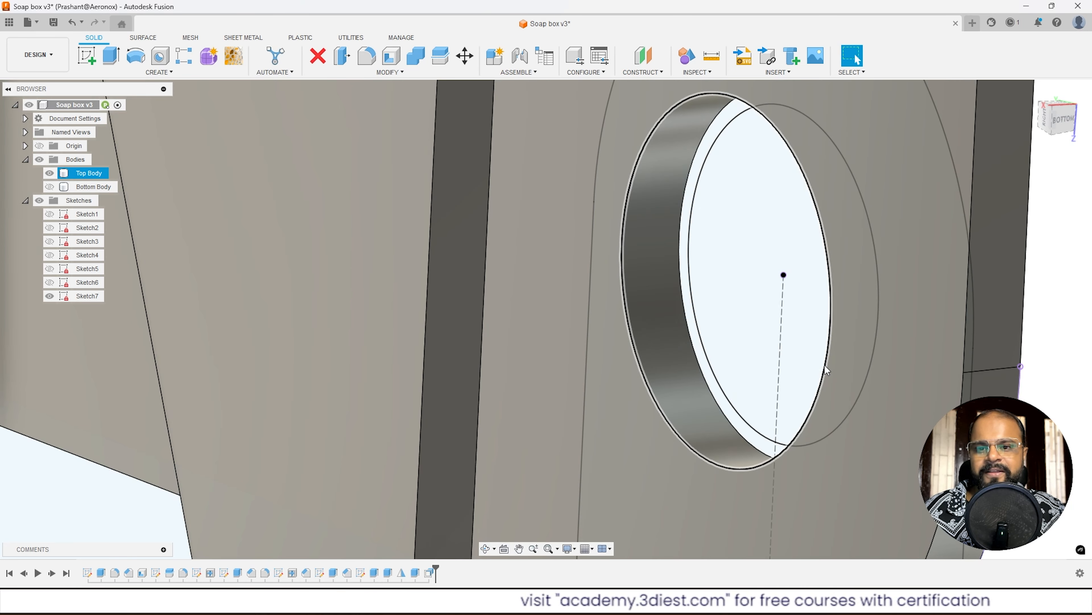
Check the enlarged hole's edge diameter, and show the Bottom Body to examine the clearance around its pin.
click(825, 369)
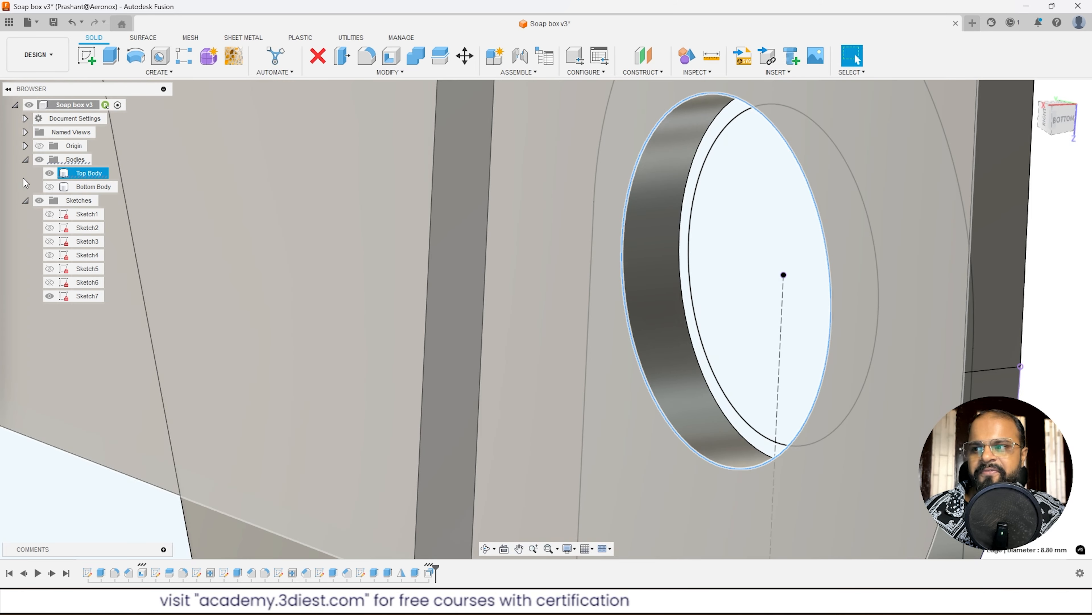
click(49, 187)
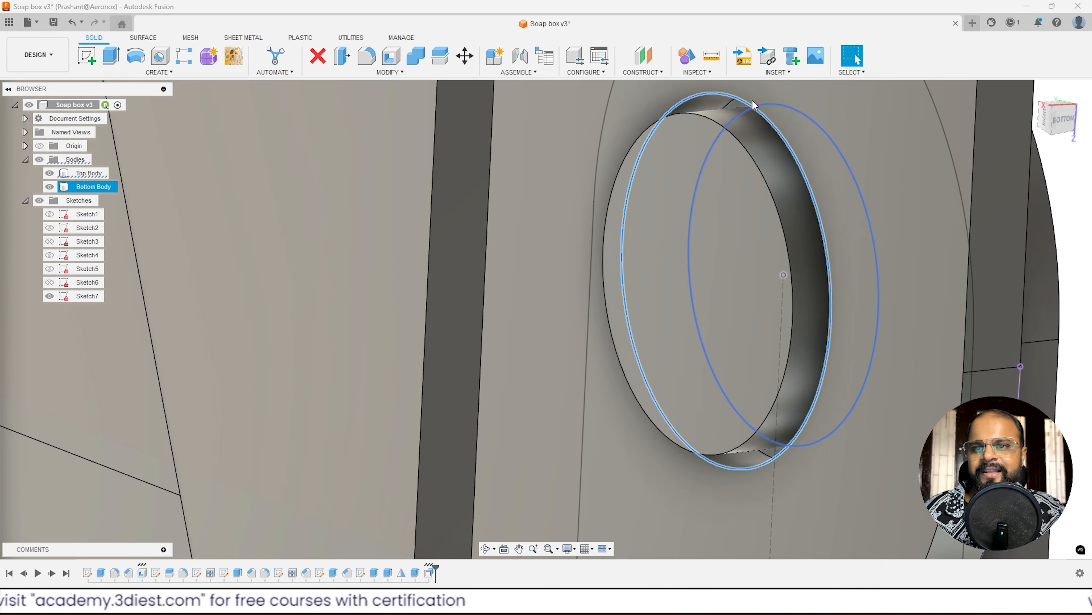
shift+middle_drag(751, 132, 794, 159)
click(854, 56)
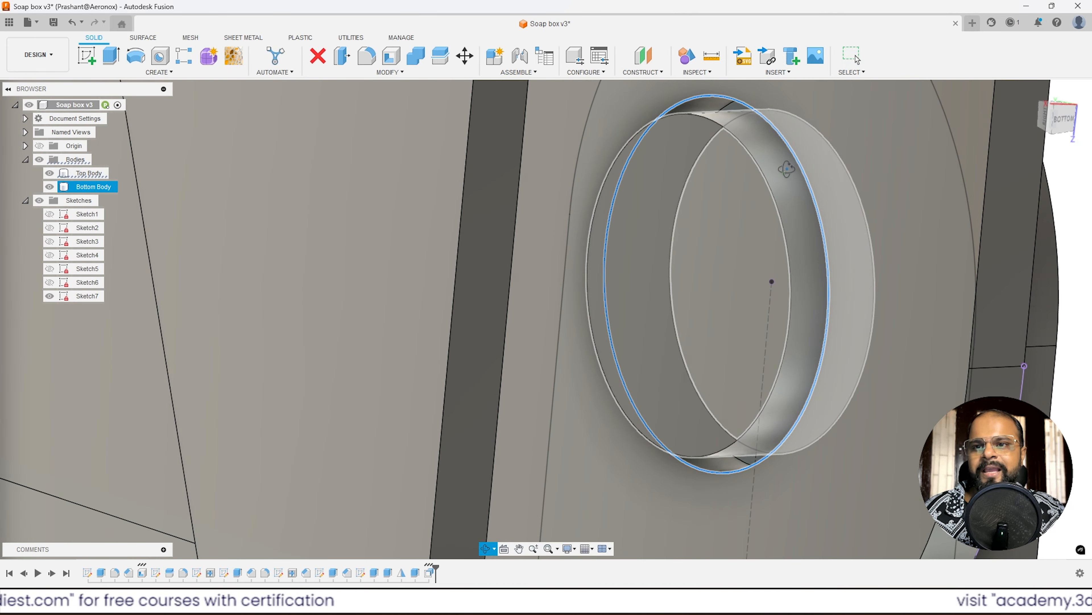
scroll(763, 181, down, 6)
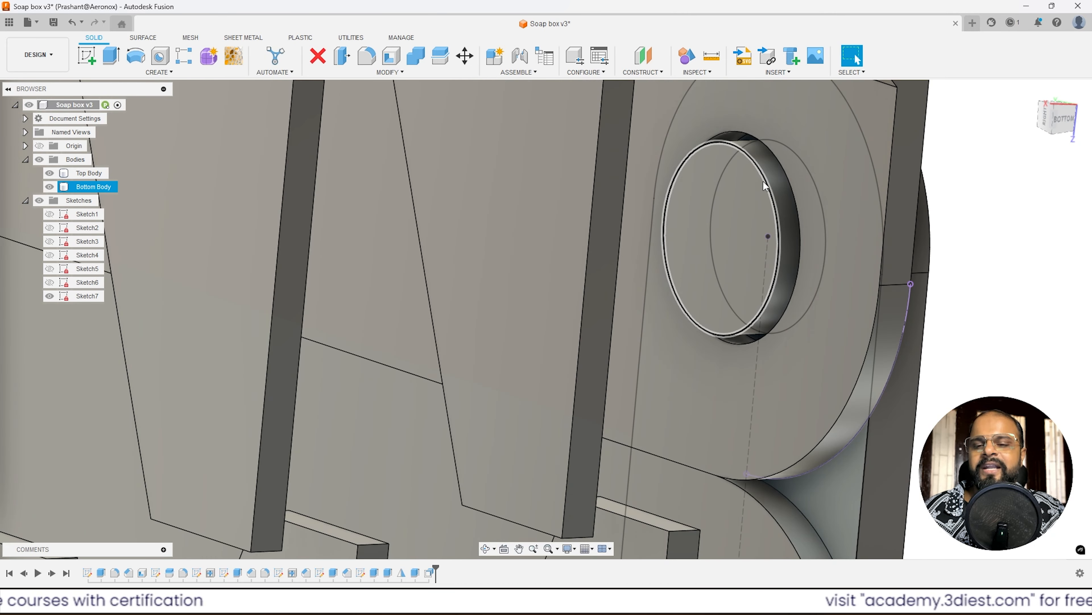
scroll(770, 215, up, 5)
scroll(793, 212, down, 3)
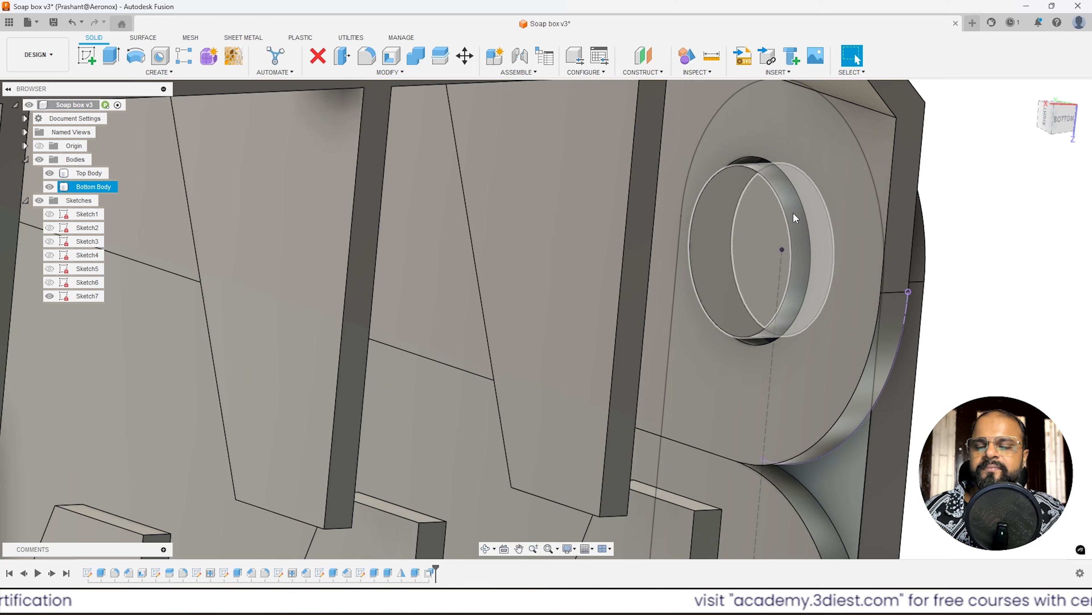
scroll(793, 186, up, 3)
scroll(774, 207, up, 1)
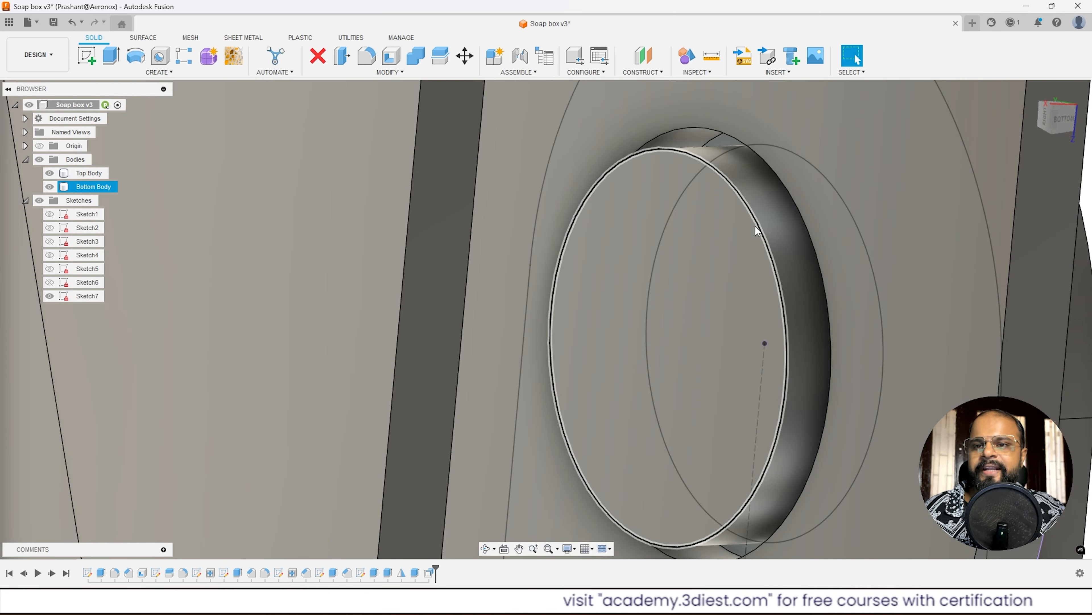
scroll(735, 151, up, 2)
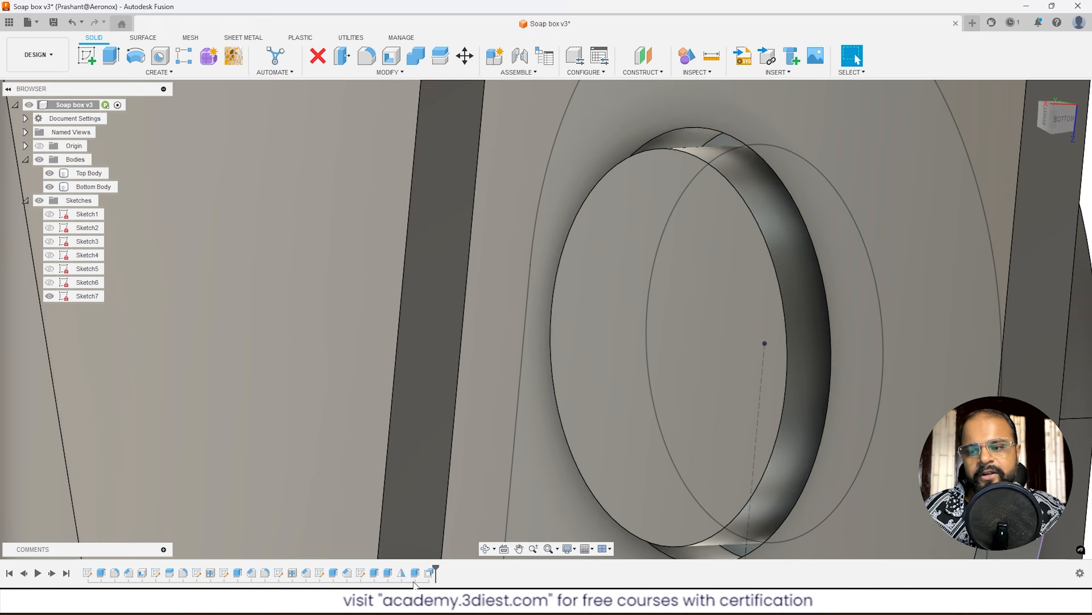
scroll(726, 216, down, 8)
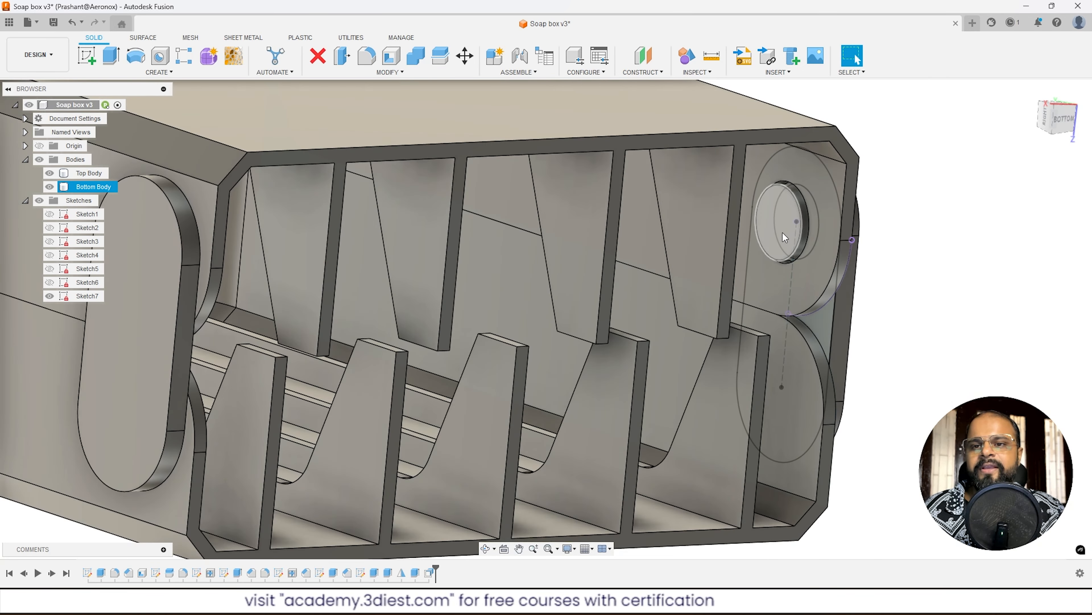
mouse_move(782, 232)
shift+middle_down()
mouse_move(790, 223)
mouse_move(793, 241)
shift+middle_up()
scroll(842, 208, up, 5)
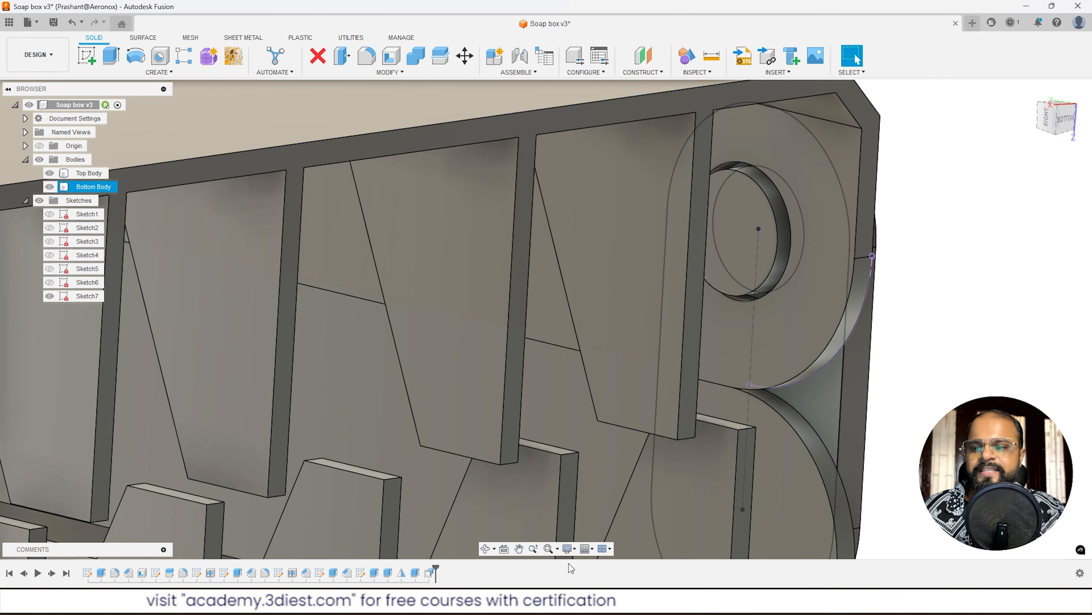
Highlight the hole's cut extrusion and its face offset in the design history to check which geometry each affects.
click(415, 573)
scroll(808, 229, down, 5)
scroll(785, 224, up, 3)
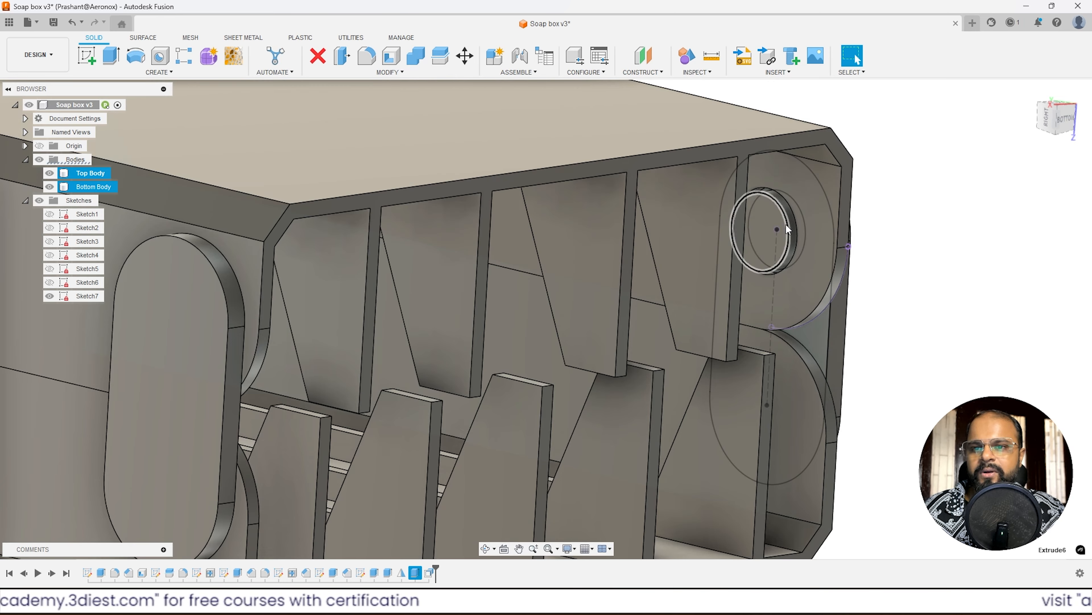
click(786, 224)
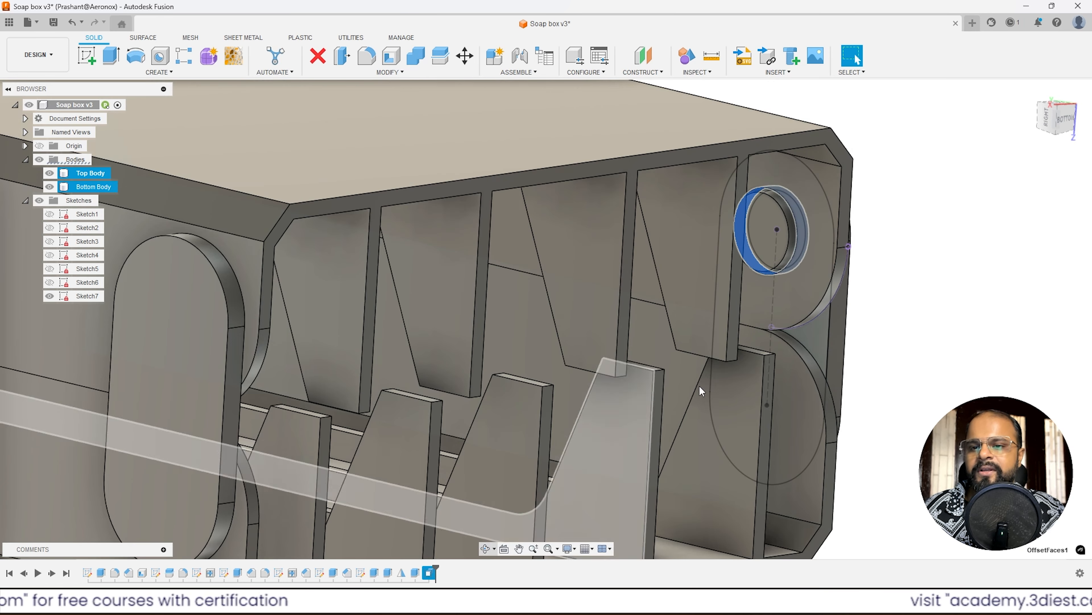
scroll(780, 207, up, 5)
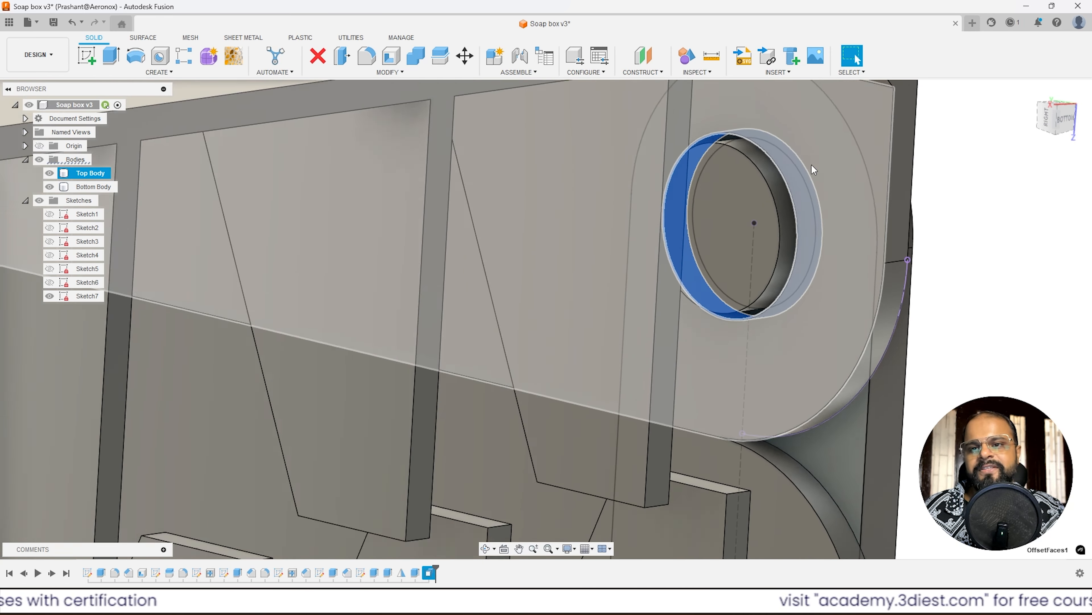
scroll(811, 167, down, 6)
key(Escape)
Start a feature Mirror with the Top Body hole's cut extrusion and its face offset as the objects.
scroll(779, 198, up, 2)
shift+middle_drag(725, 236, 642, 240)
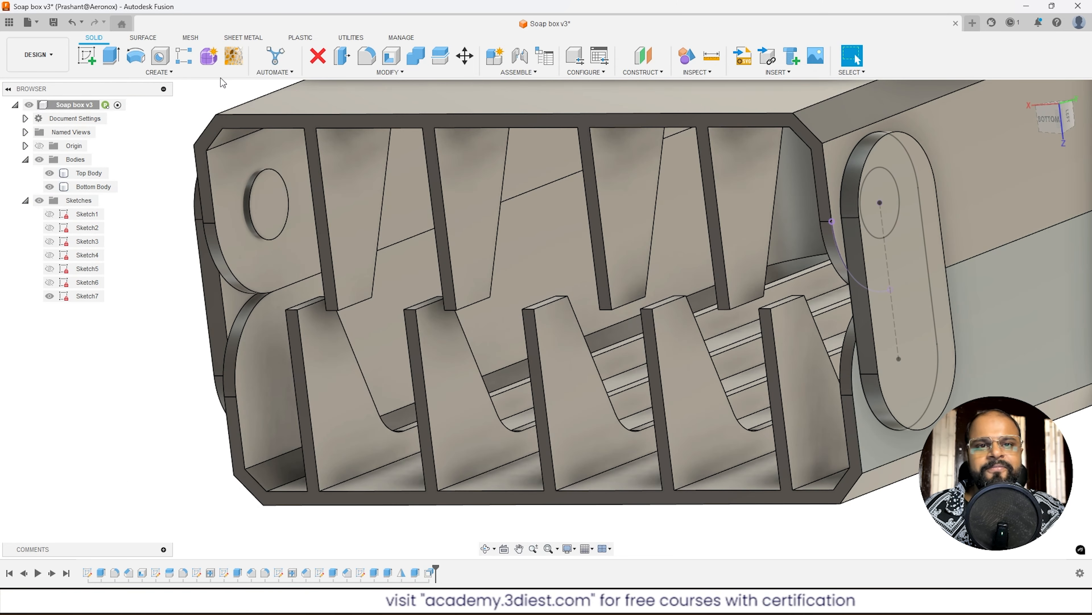
click(181, 75)
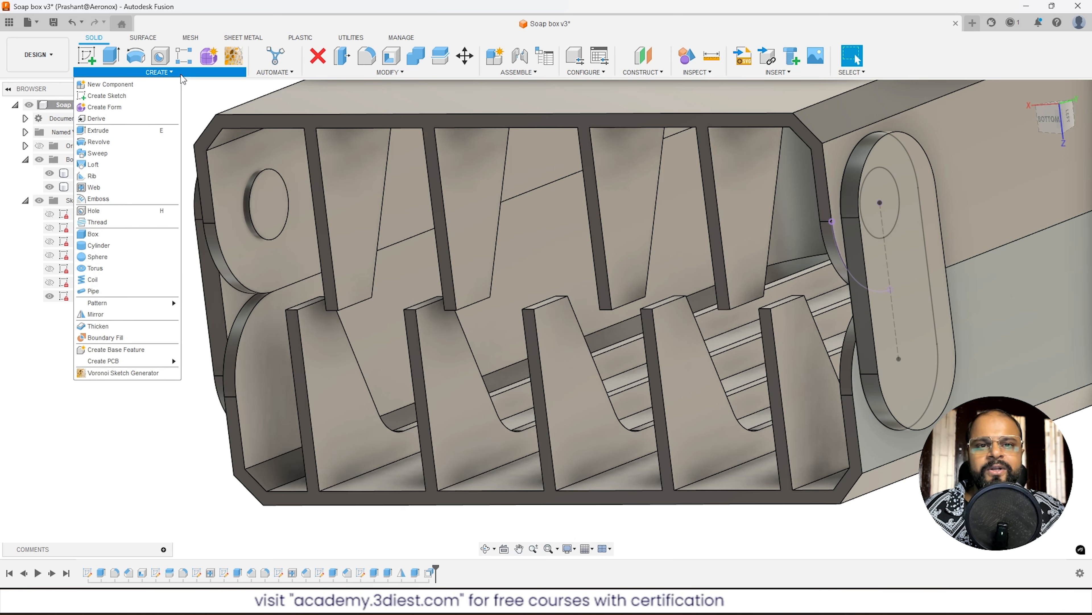
click(114, 316)
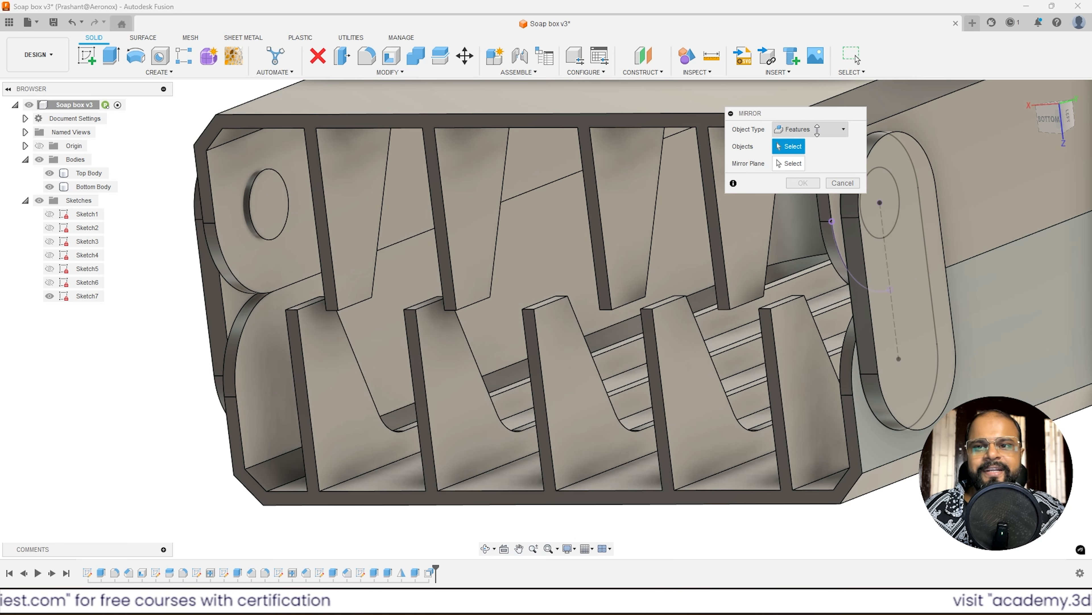
click(416, 573)
shift+click(429, 572)
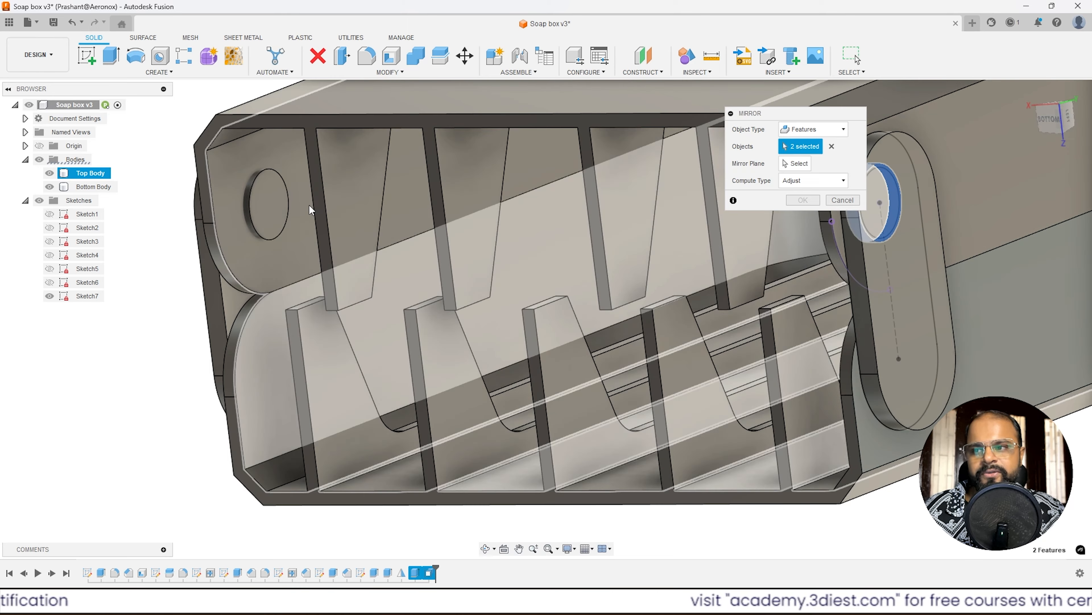
Mirror the hole and its clearance offset across the YZ origin plane to the Top Body's opposite side.
click(797, 163)
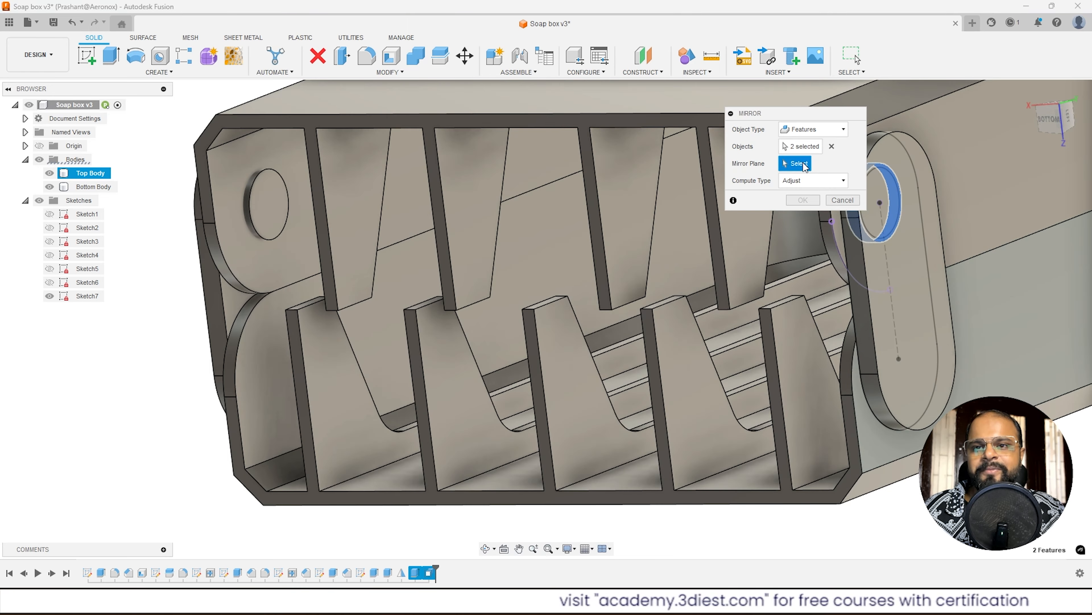
scroll(601, 238, down, 5)
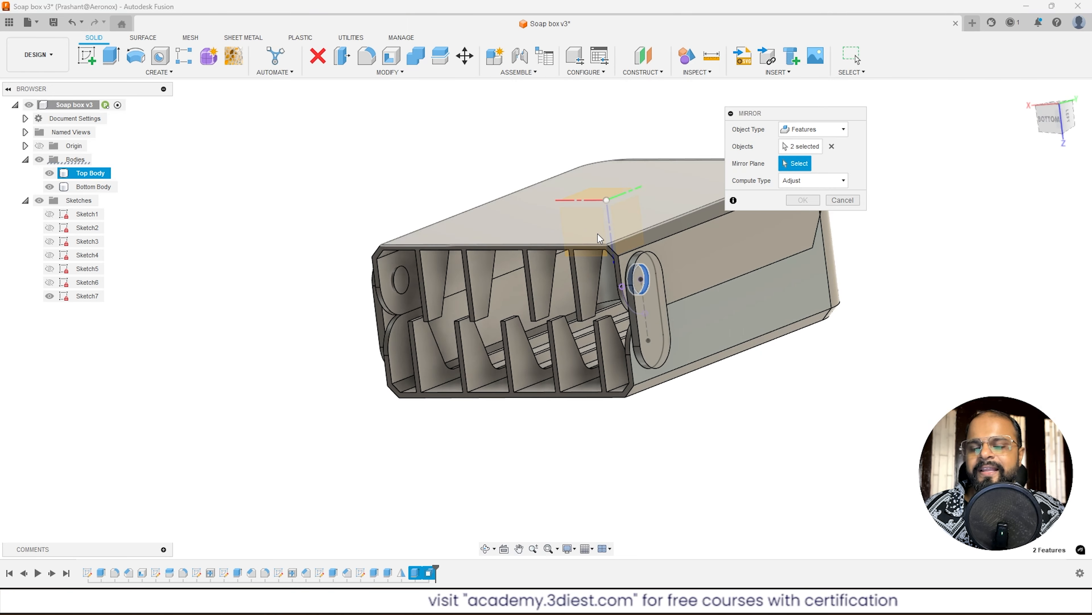
shift+middle_drag(600, 238, 631, 286)
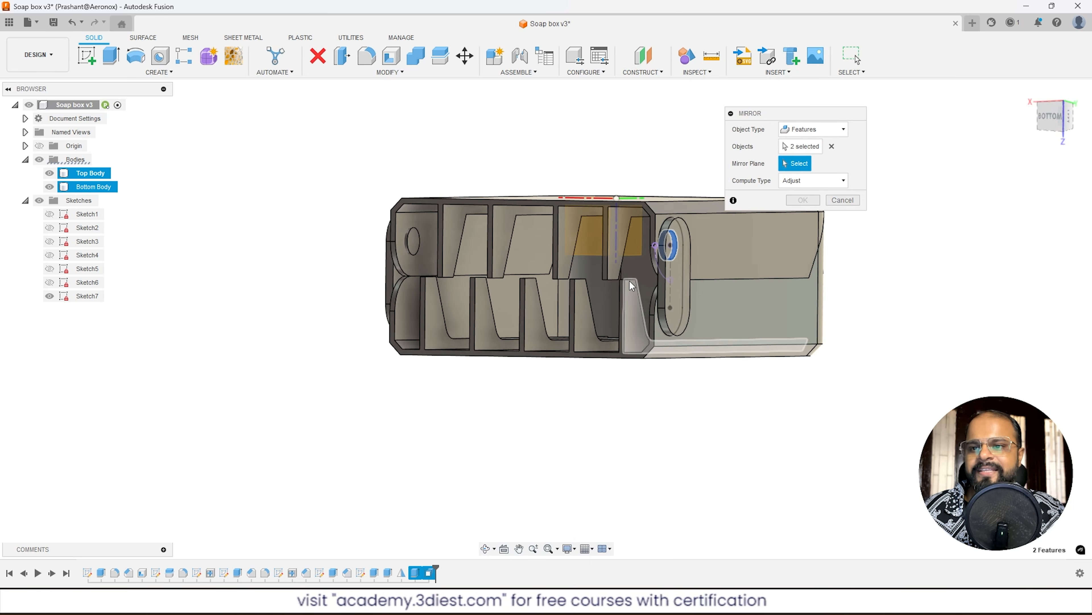
scroll(632, 285, up, 3)
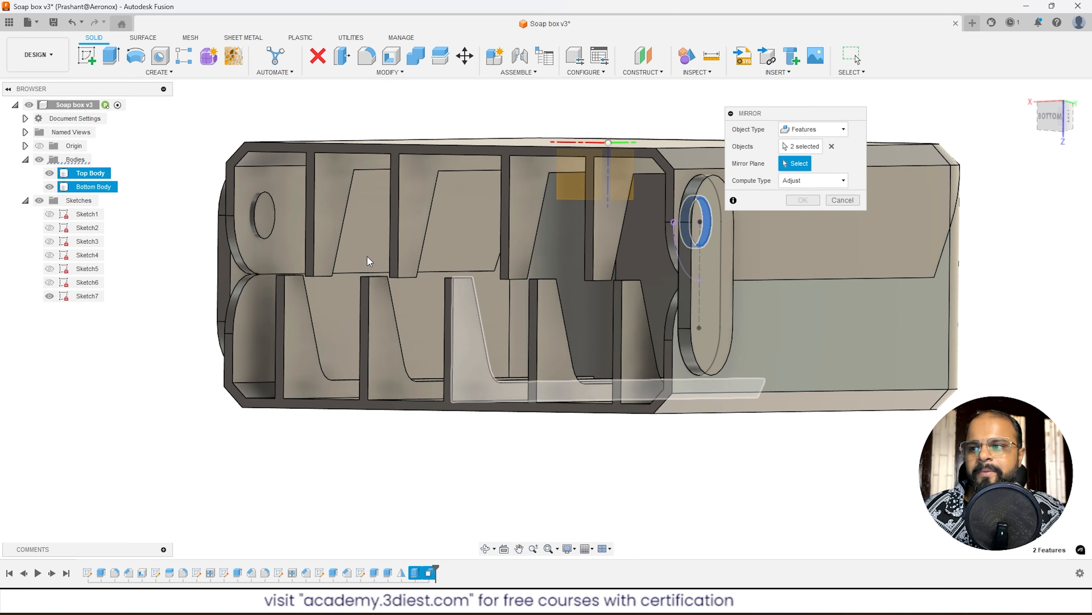
click(50, 186)
click(50, 186)
click(50, 173)
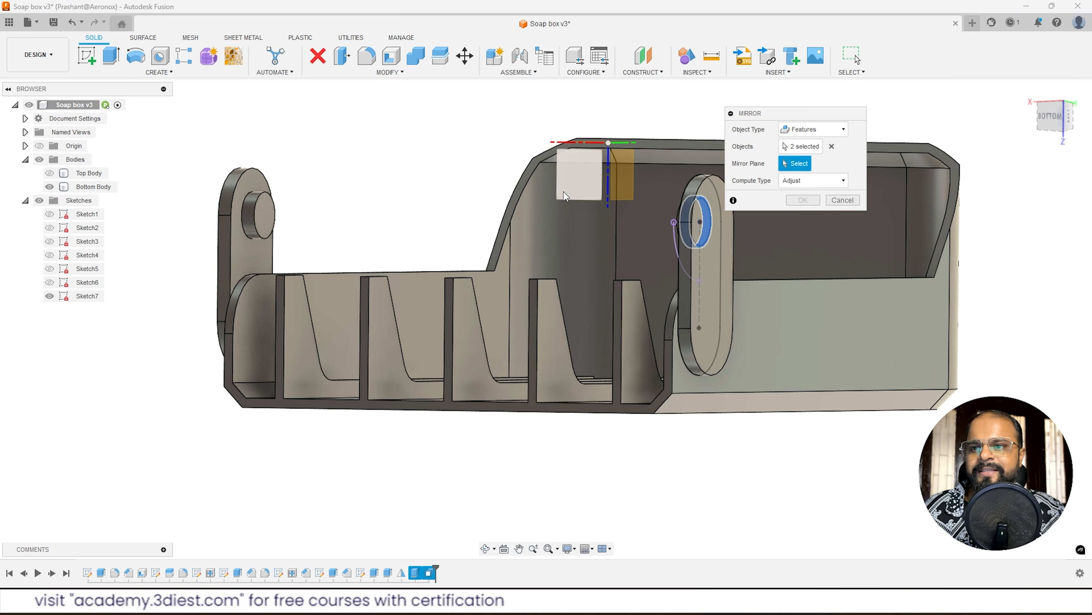
shift+middle_drag(565, 196, 627, 175)
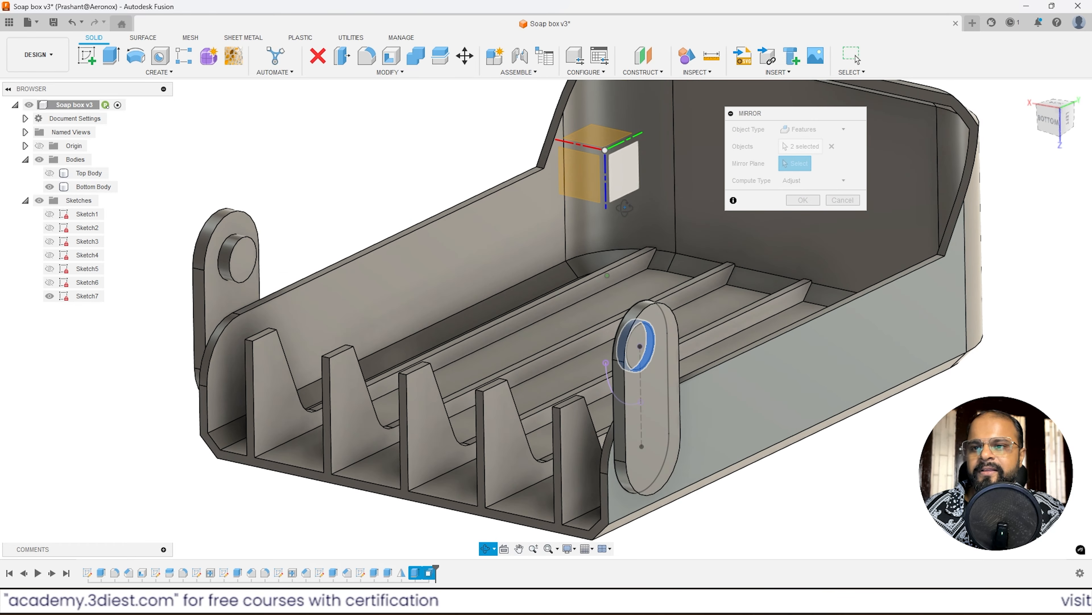
click(627, 176)
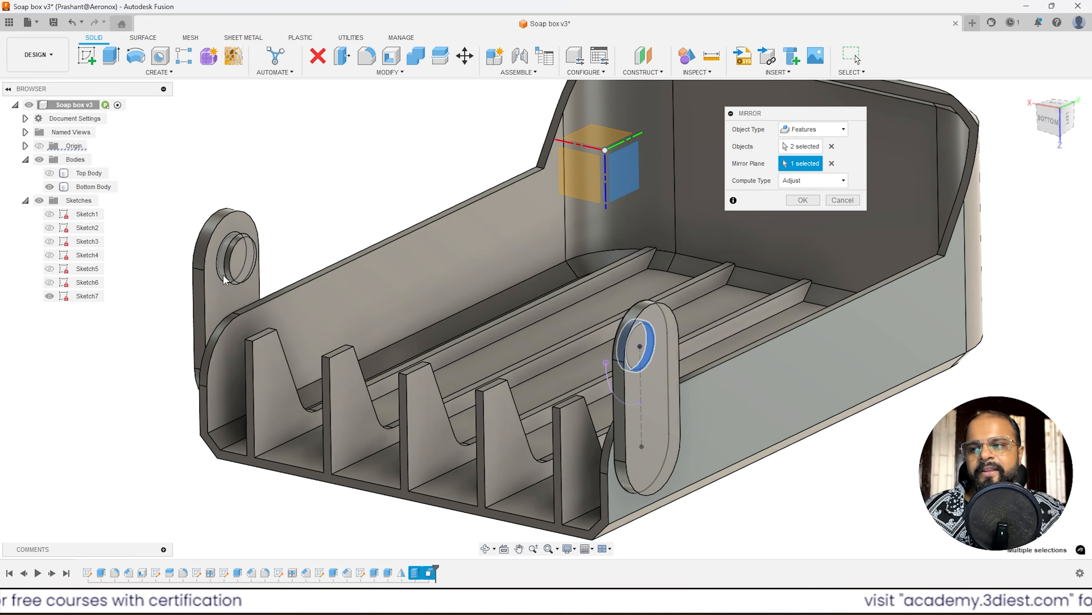
scroll(225, 280, up, 3)
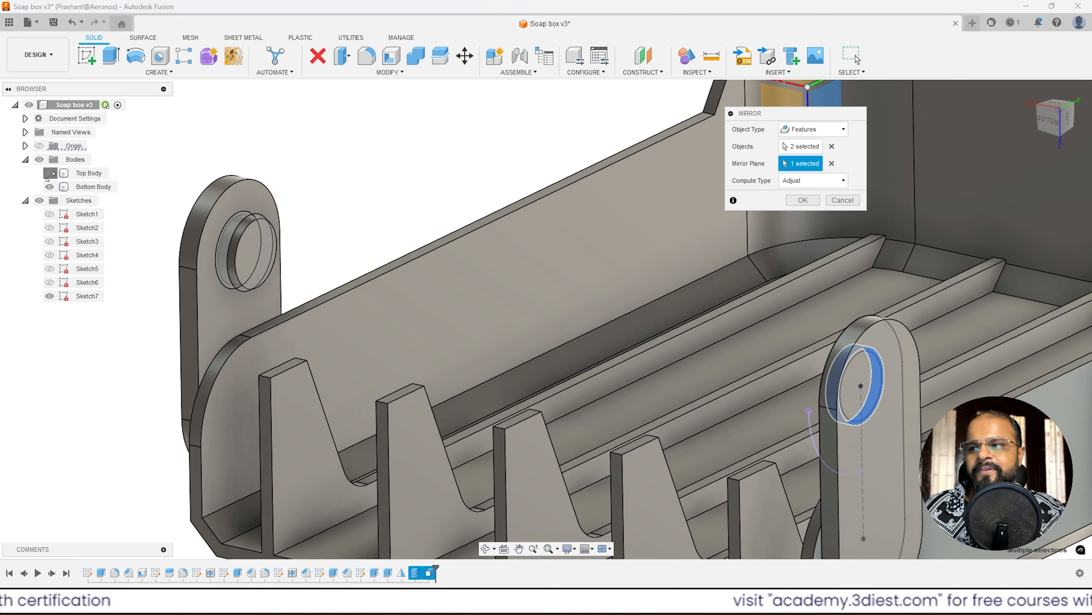
click(50, 174)
scroll(230, 264, up, 3)
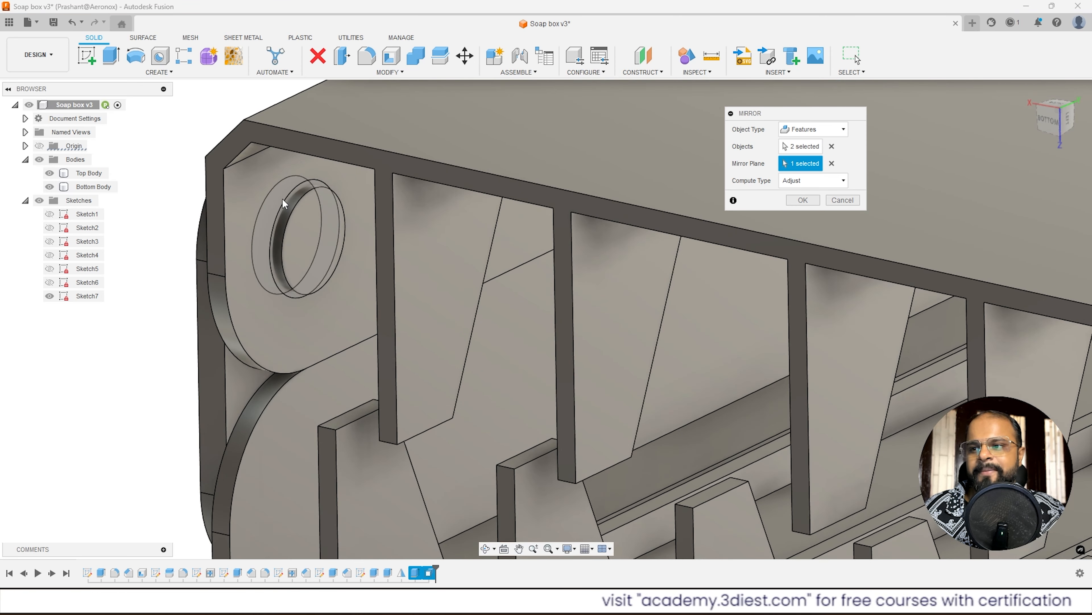
click(803, 200)
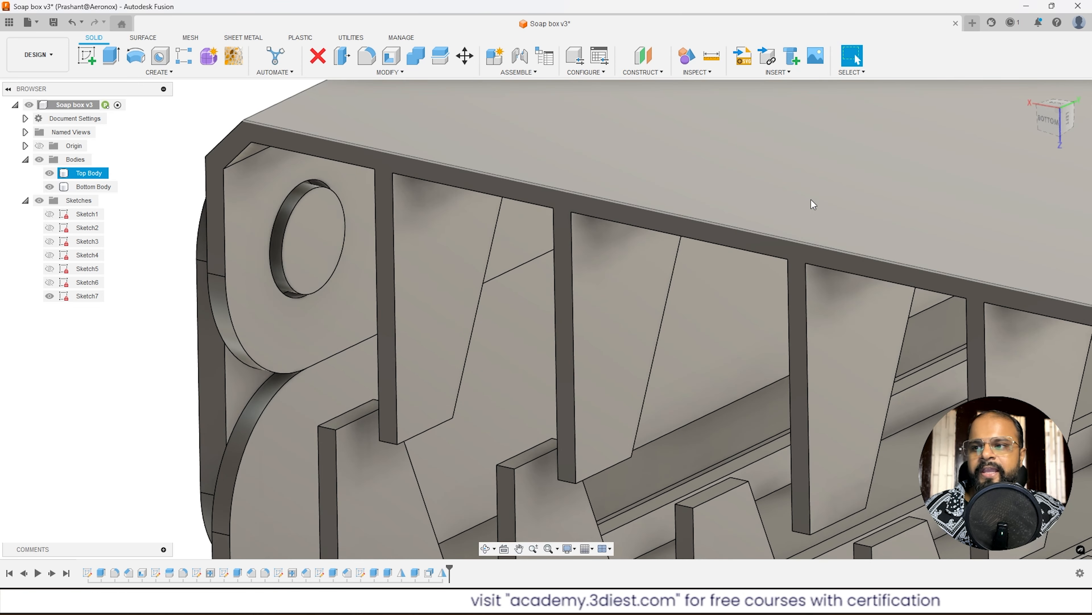
Examine the mirrored hole, hide Sketch7, and collapse the Sketches and Bodies folders.
shift+middle_drag(214, 231, 373, 214)
scroll(495, 222, down, 6)
shift+middle_drag(510, 225, 587, 258)
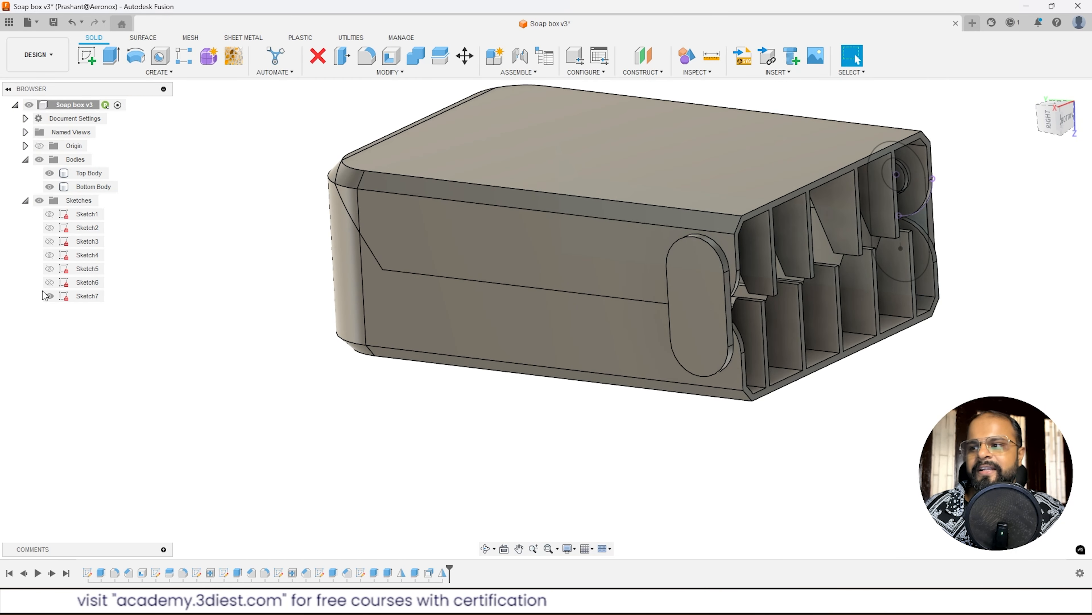
click(49, 296)
click(26, 201)
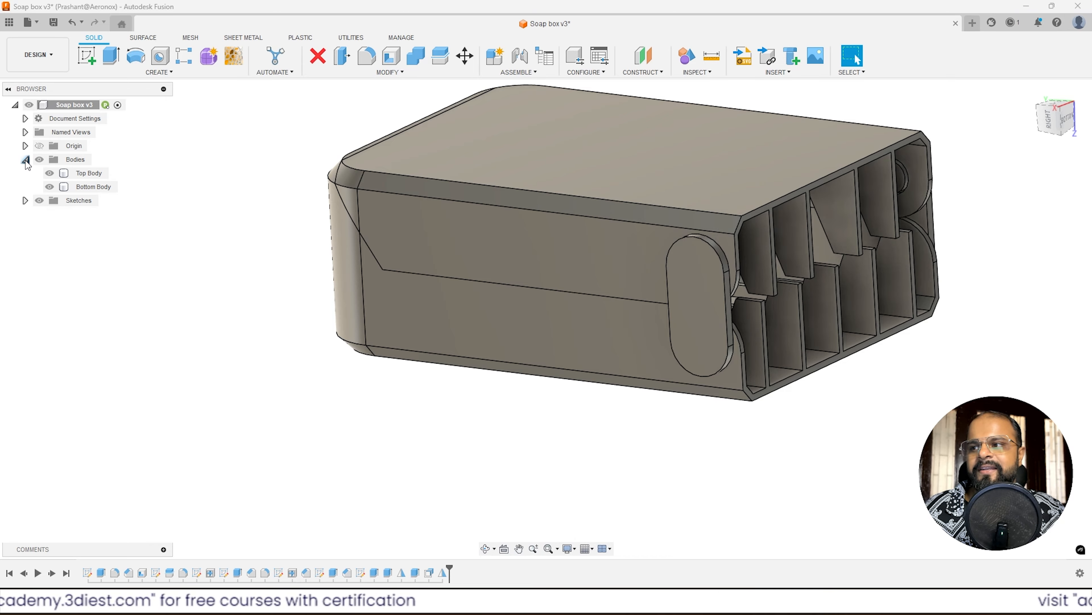
click(25, 159)
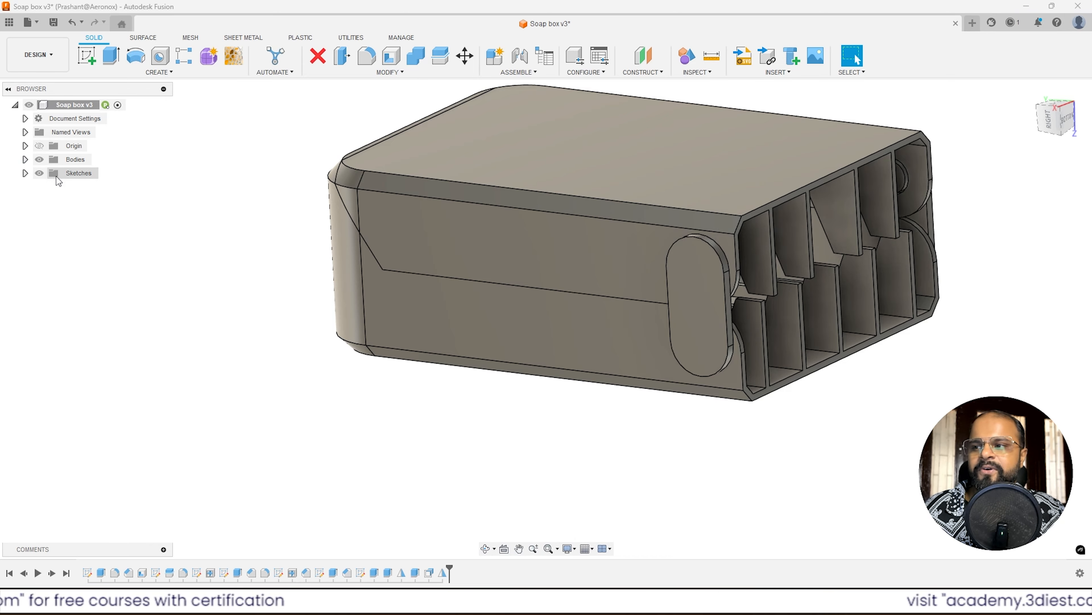
mouse_move(602, 241)
shift+middle_down()
mouse_move(632, 246)
mouse_move(615, 228)
mouse_move(561, 228)
mouse_move(615, 247)
shift+middle_up()
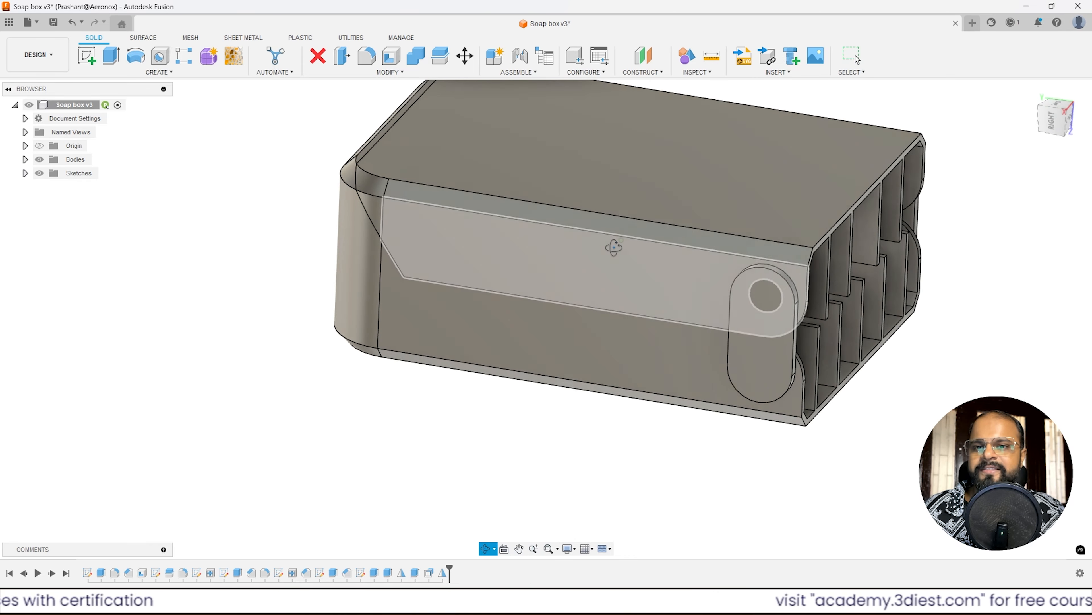
scroll(499, 276, down, 4)
scroll(521, 282, up, 5)
shift+middle_drag(521, 285, 534, 315)
scroll(505, 304, down, 2)
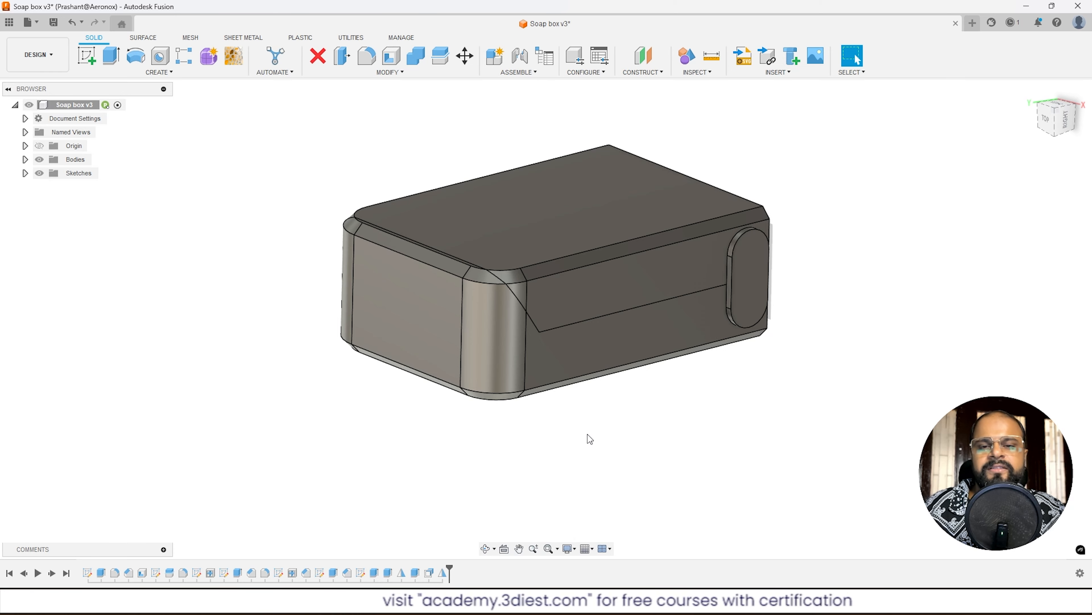
Create components from the Top Body and Bottom Body together.
click(25, 159)
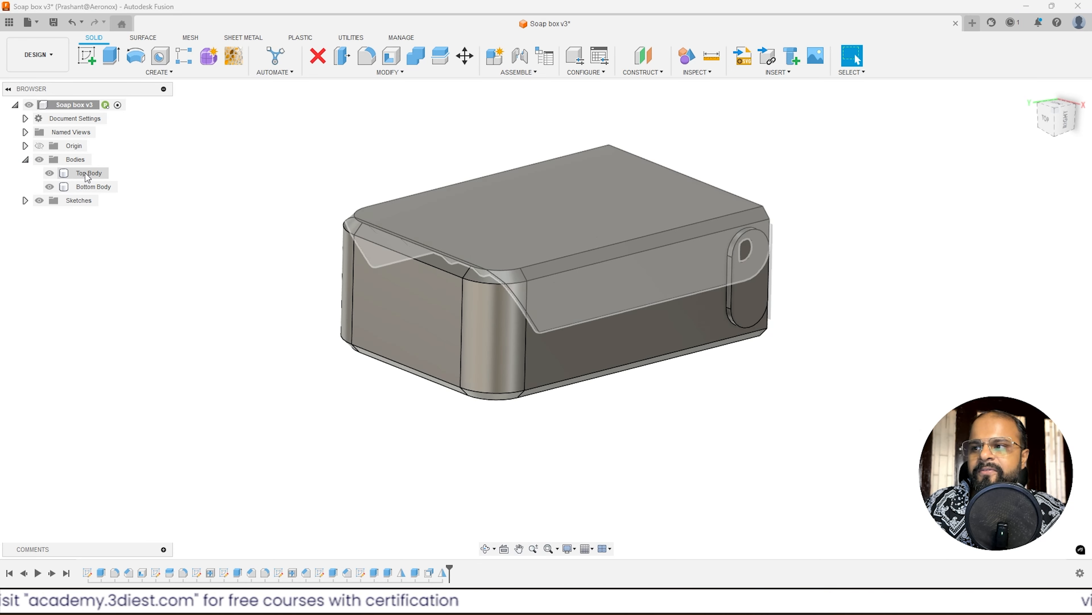
click(85, 173)
click(91, 188)
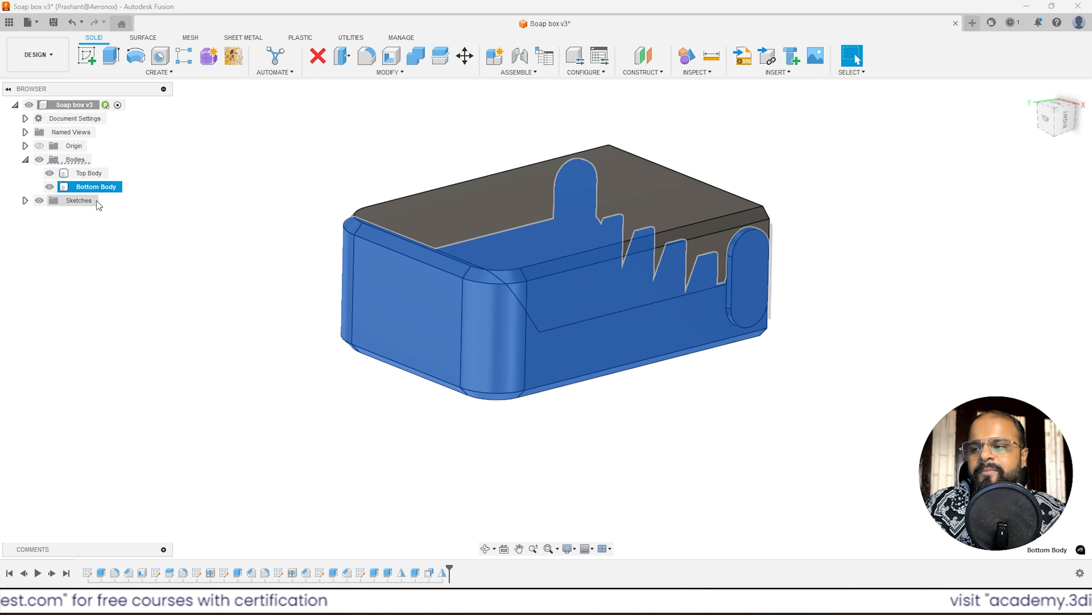
click(106, 229)
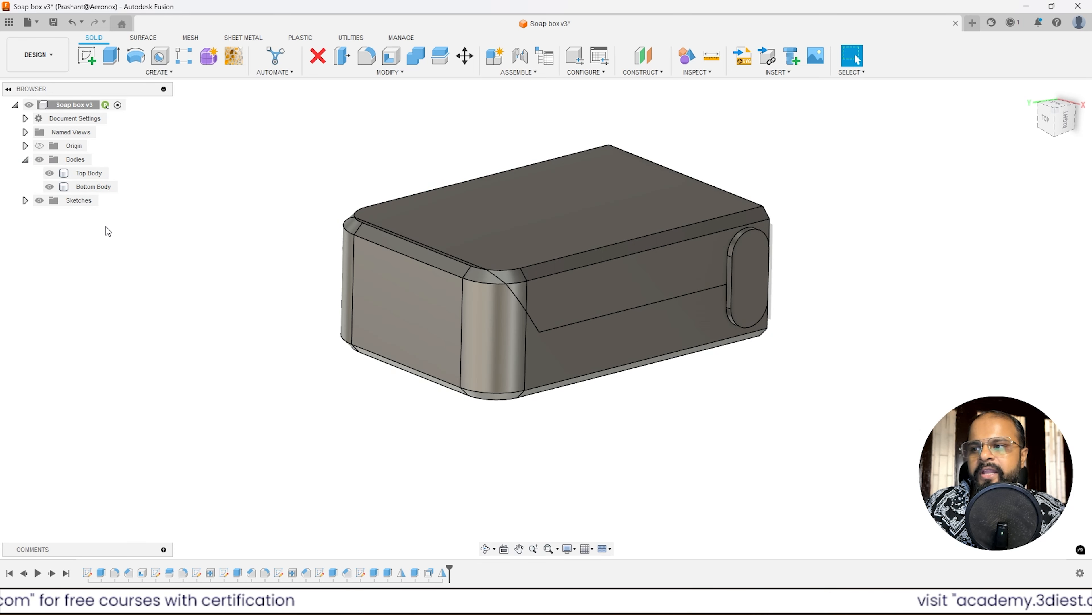
click(89, 175)
click(91, 189)
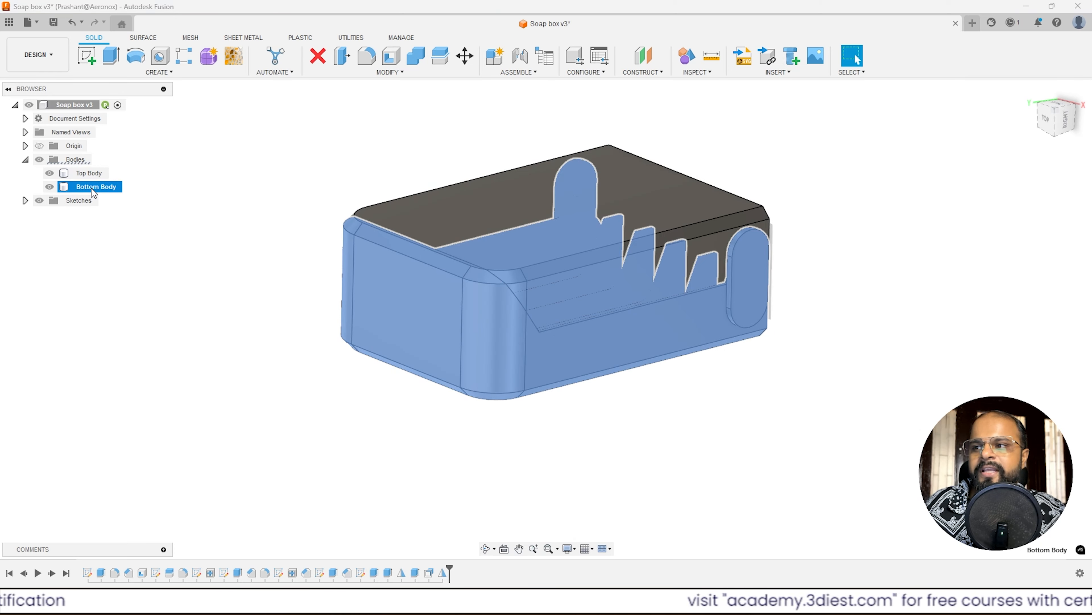
ctrl+click(93, 179)
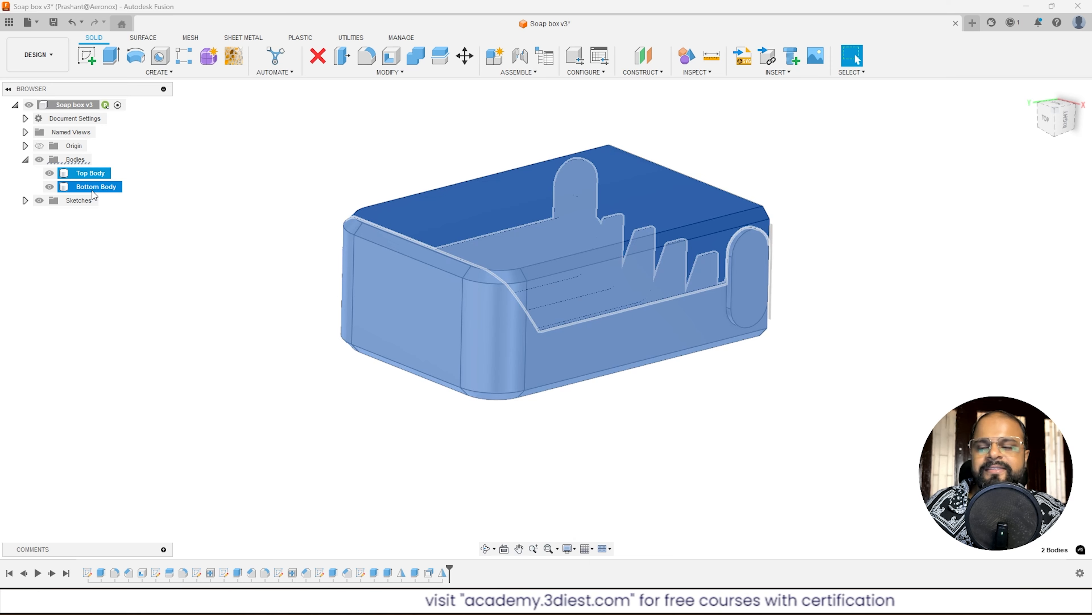
right_click(94, 190)
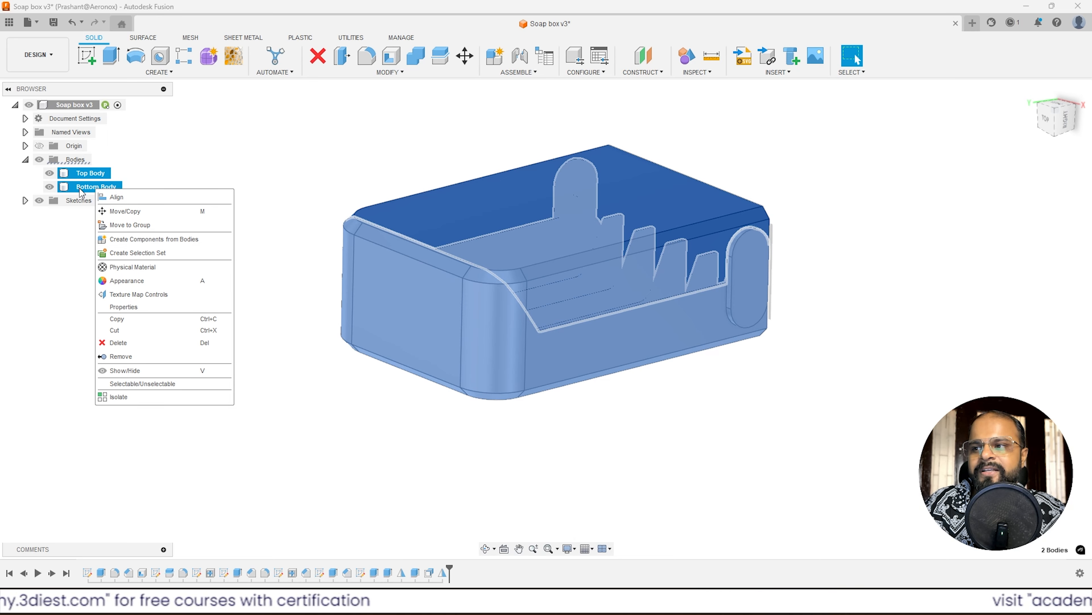
click(138, 240)
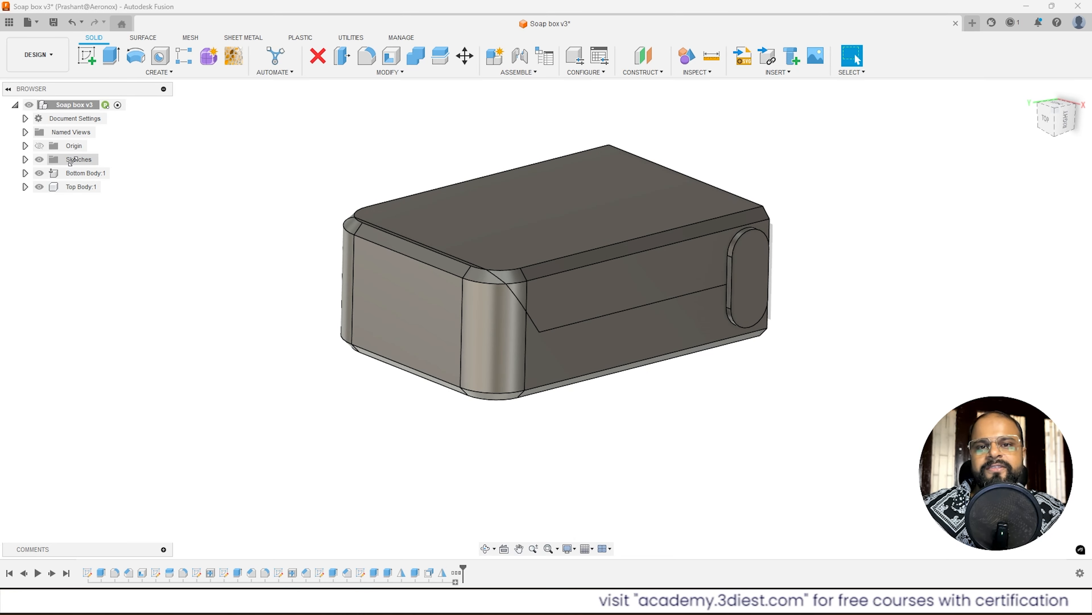
Highlight the Bottom Body and Top Body components in turn to check which part each one contains.
click(86, 176)
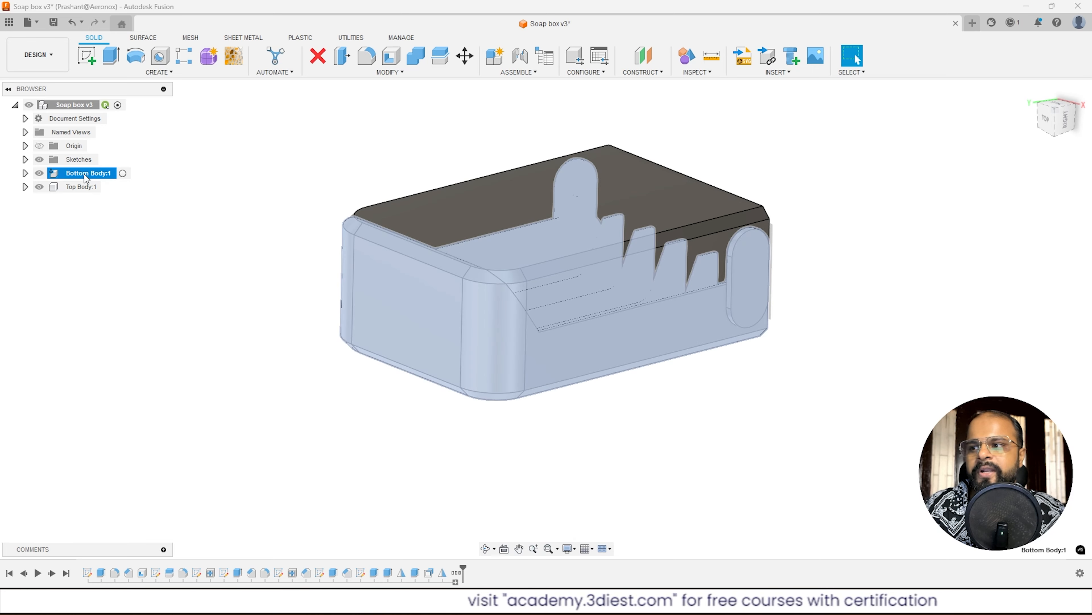
click(93, 208)
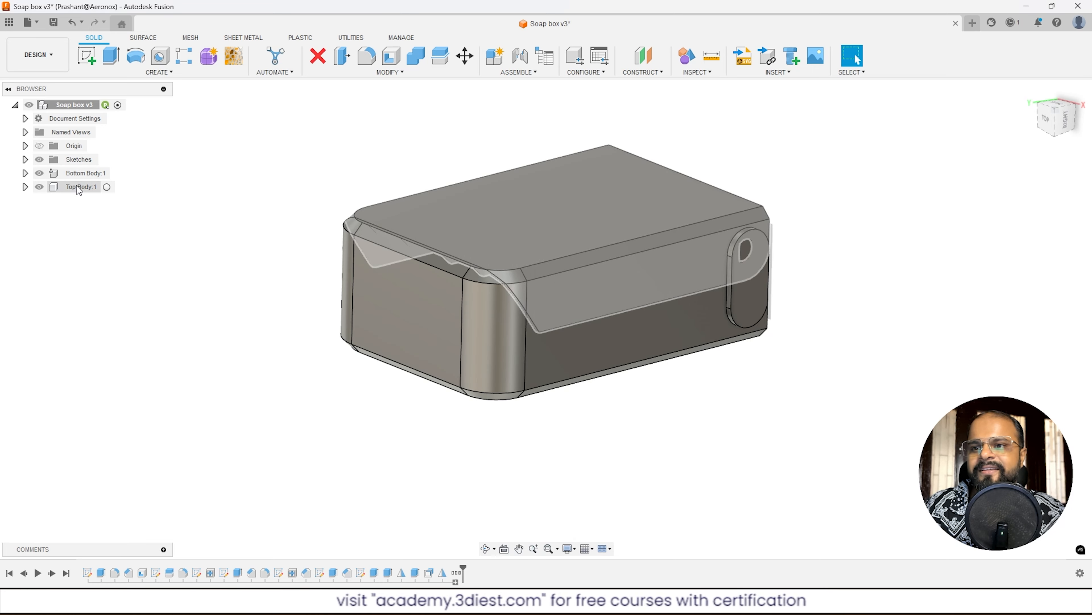
click(76, 172)
click(78, 187)
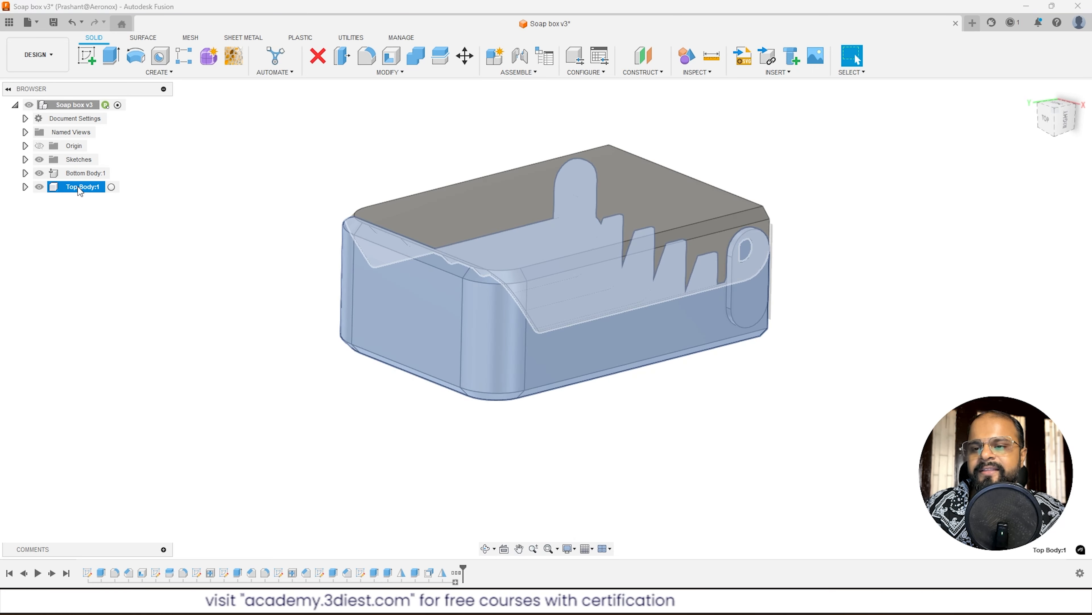
click(122, 230)
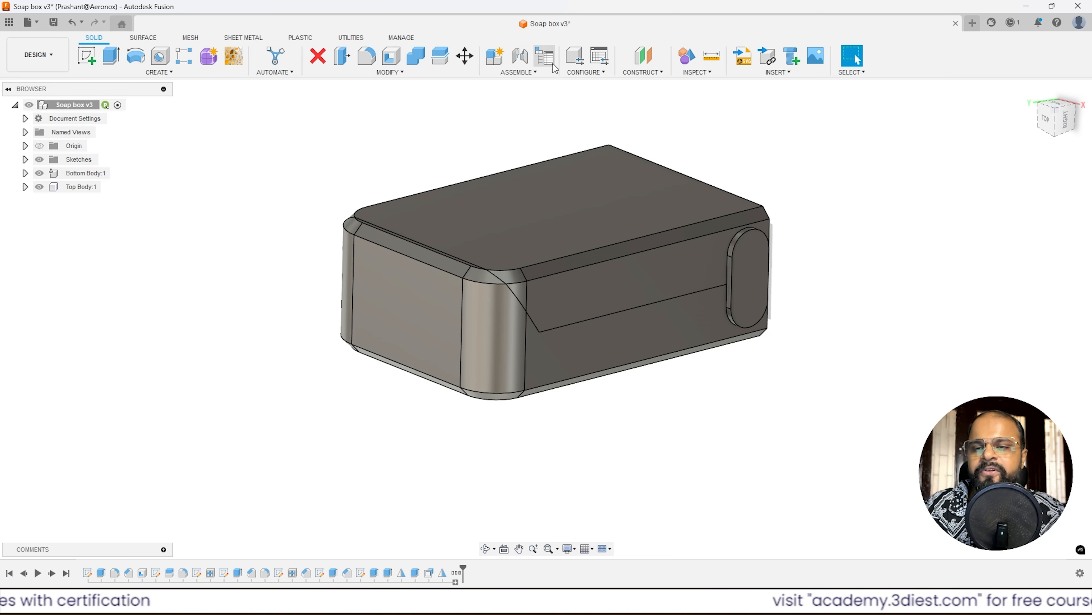
Turn on Display Component Colors and examine the hinge side of the box.
click(694, 73)
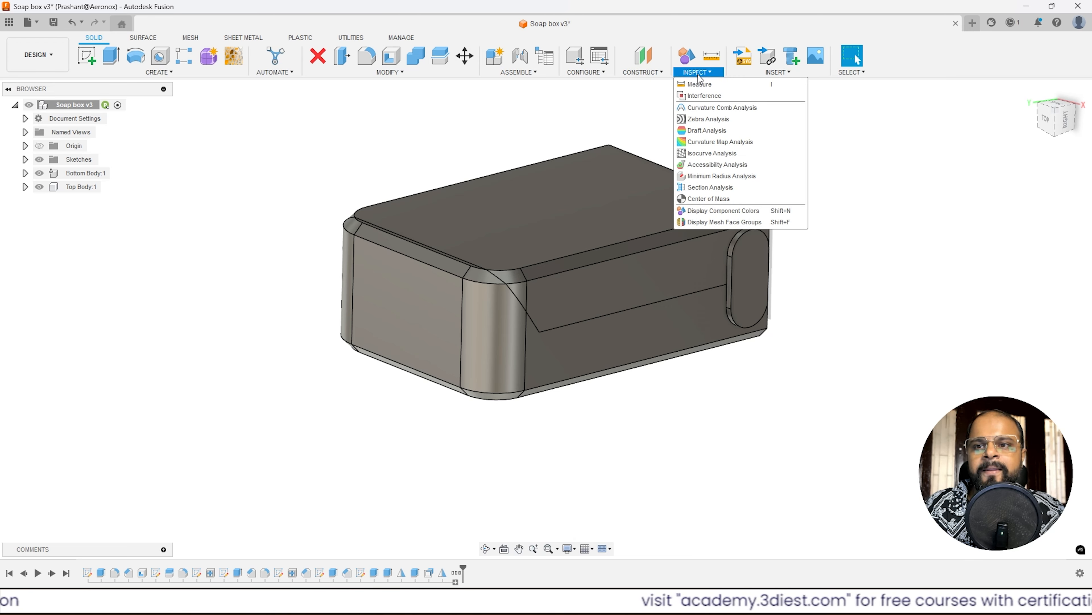
click(710, 73)
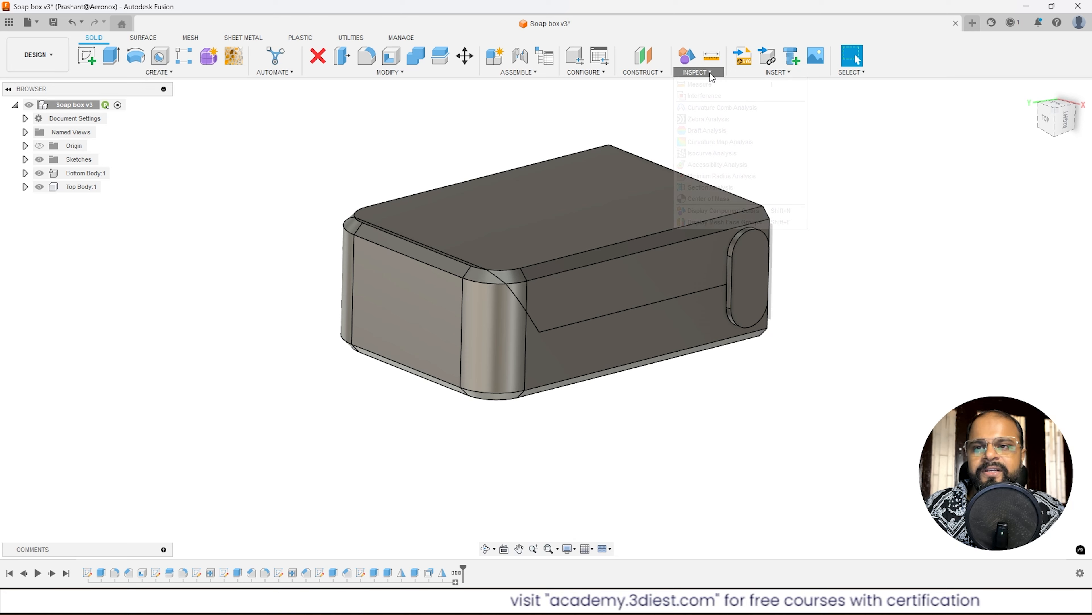
click(711, 73)
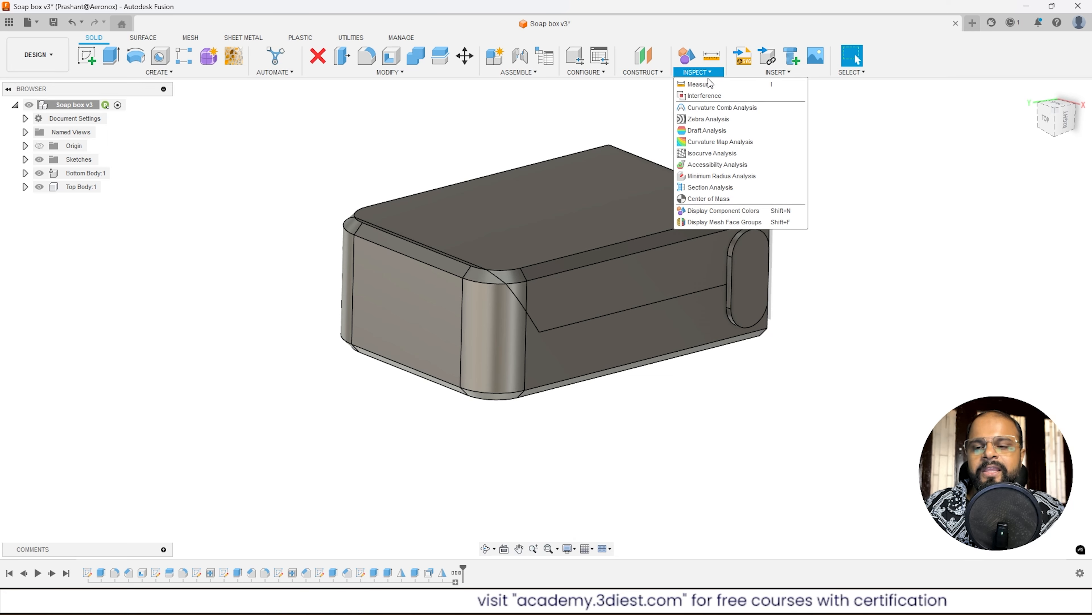
click(718, 210)
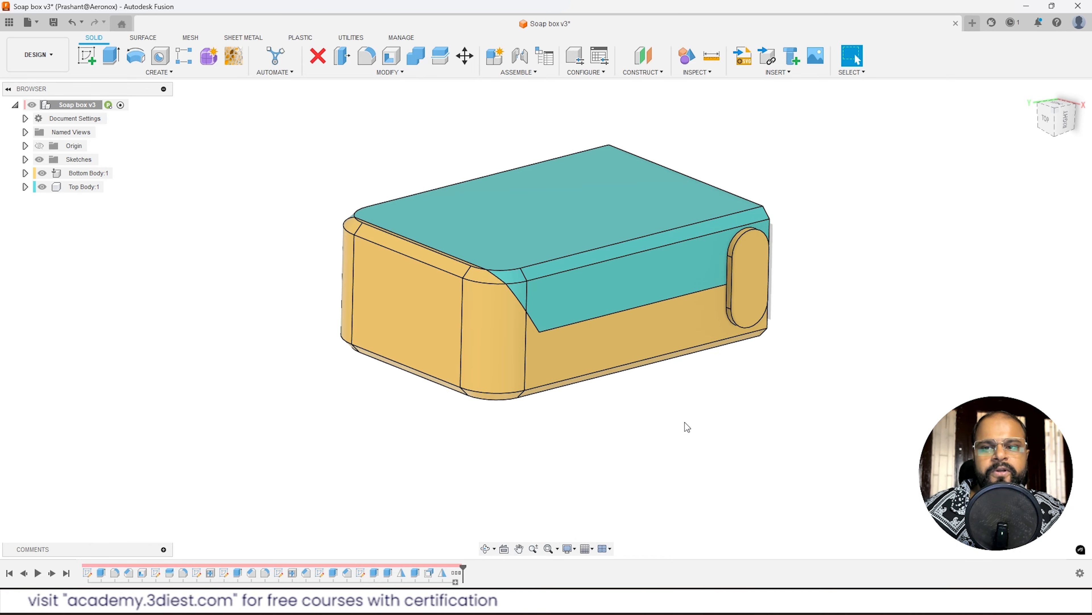
mouse_move(674, 379)
shift+middle_down()
mouse_move(690, 314)
mouse_move(447, 297)
mouse_move(430, 340)
shift+middle_up()
scroll(323, 329, up, 5)
scroll(333, 288, down, 6)
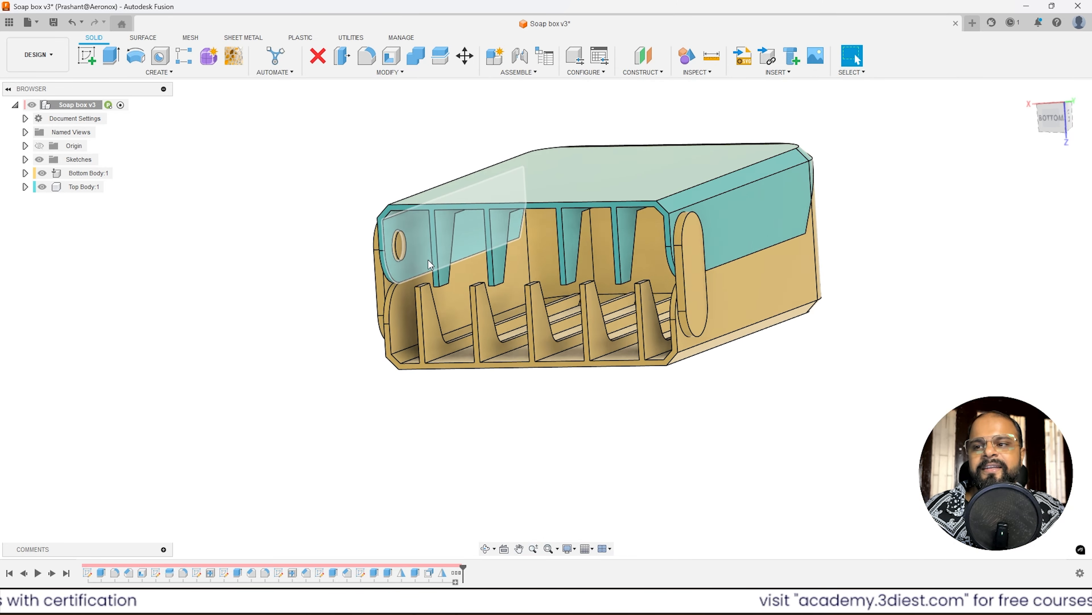
Highlight the Top Body component, hide the Bottom Body component, and examine the lid's ribbed inner side.
mouse_move(428, 264)
shift+middle_down()
mouse_move(614, 272)
mouse_move(593, 254)
mouse_move(531, 318)
mouse_move(616, 280)
mouse_move(527, 281)
shift+middle_up()
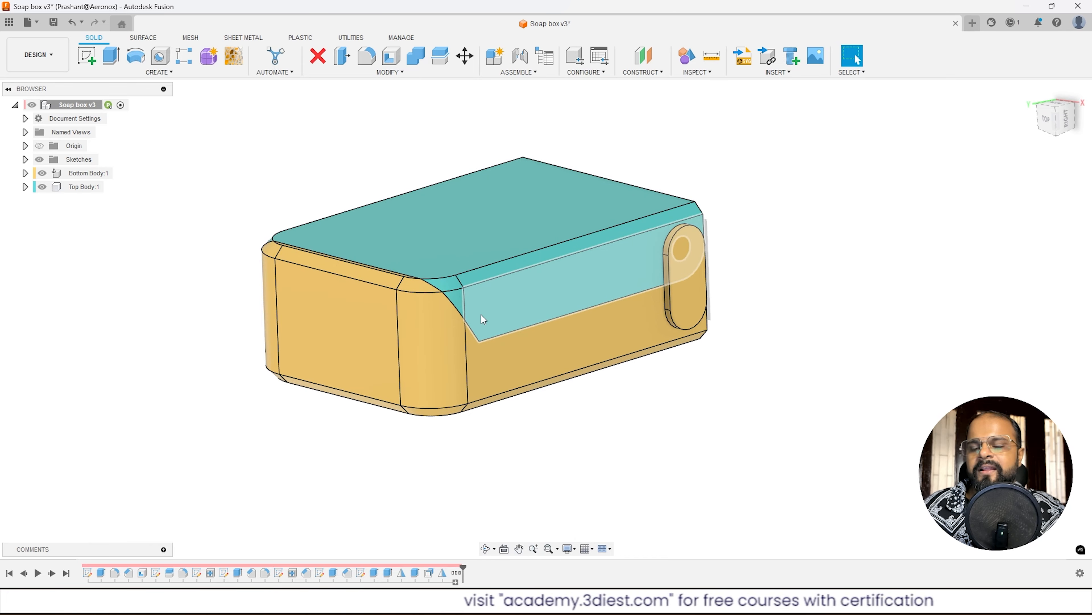
mouse_move(481, 314)
shift+middle_down()
mouse_move(365, 313)
mouse_move(512, 317)
mouse_move(485, 325)
mouse_move(730, 237)
mouse_move(609, 269)
shift+middle_up()
scroll(649, 261, up, 3)
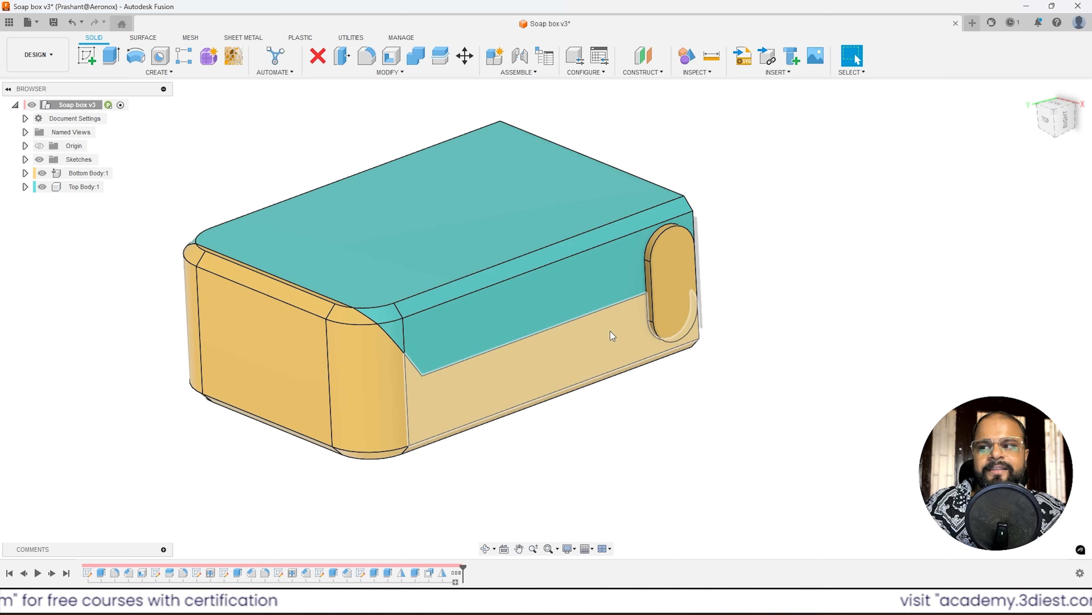
click(84, 186)
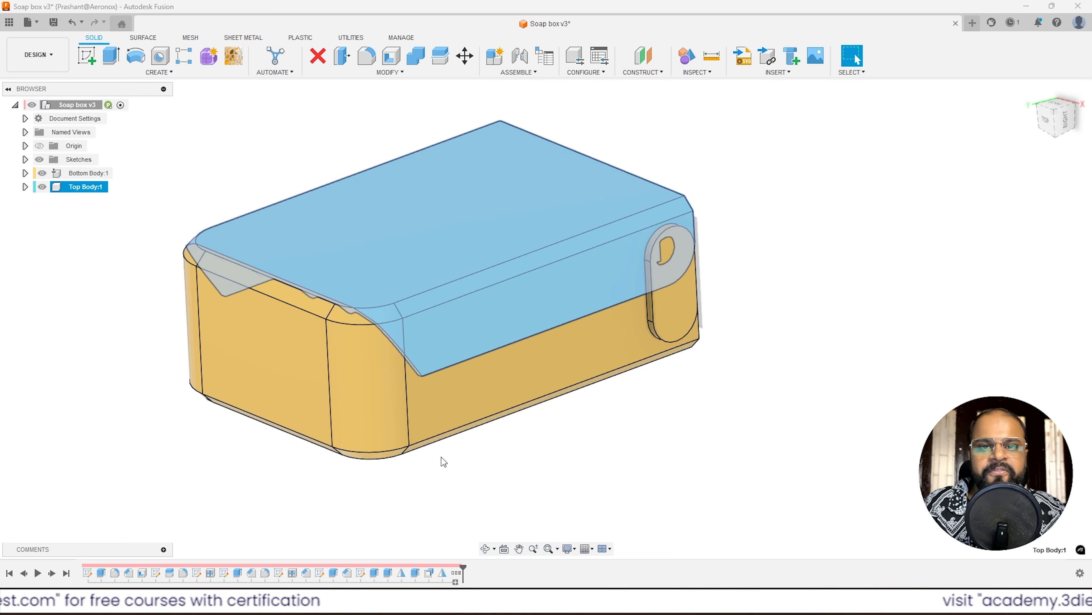
click(533, 451)
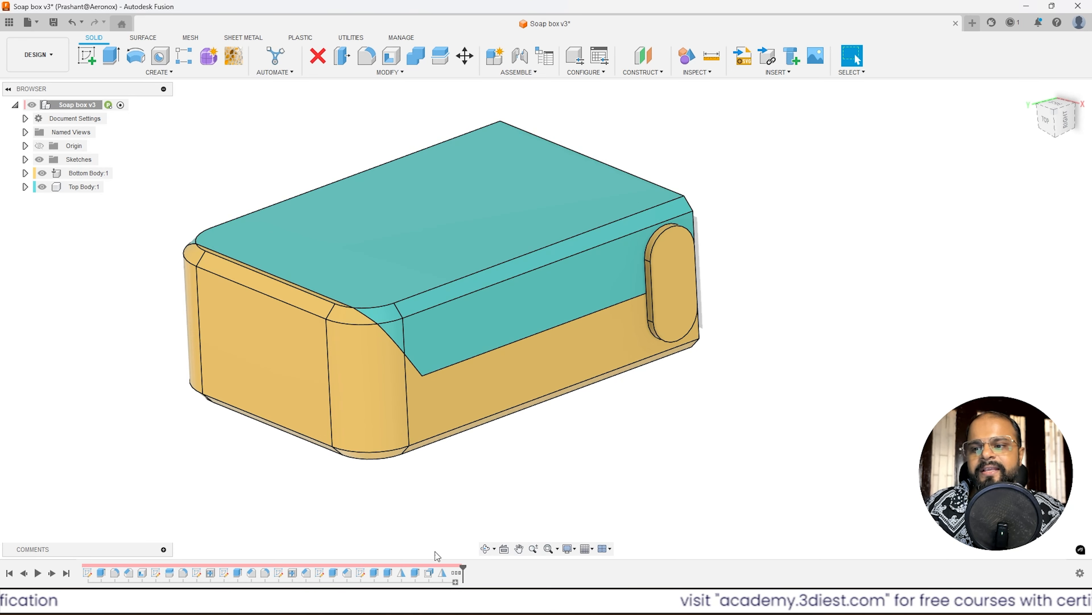
click(42, 173)
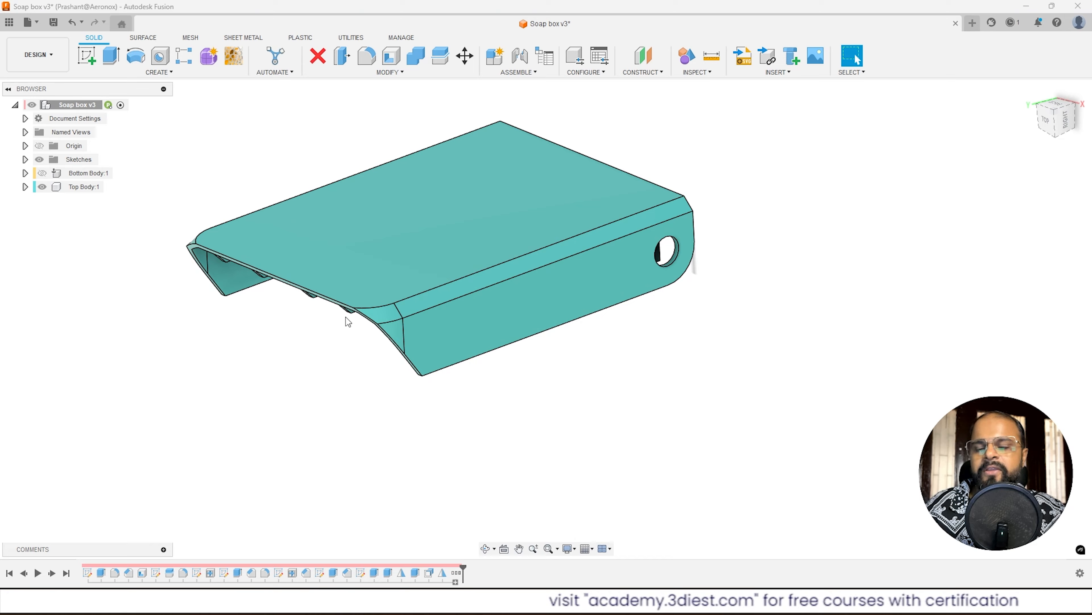
shift+middle_drag(354, 342, 430, 323)
scroll(430, 322, up, 3)
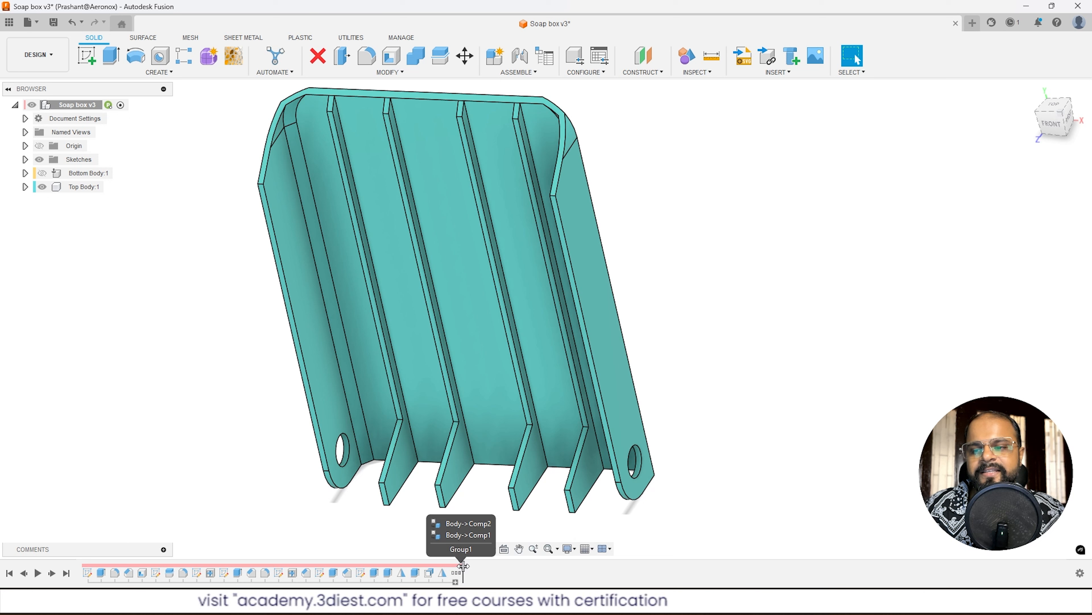
Roll the design history back to before the components were created, and hide Bottom Body to expose the inside of Top Body.
drag(463, 565, 450, 567)
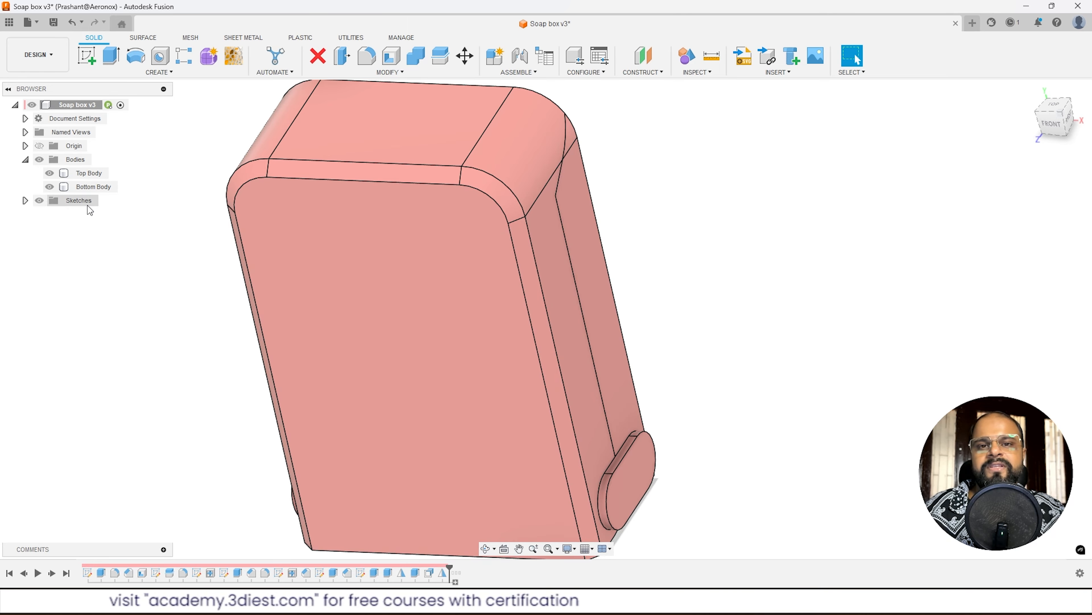
scroll(680, 233, down, 5)
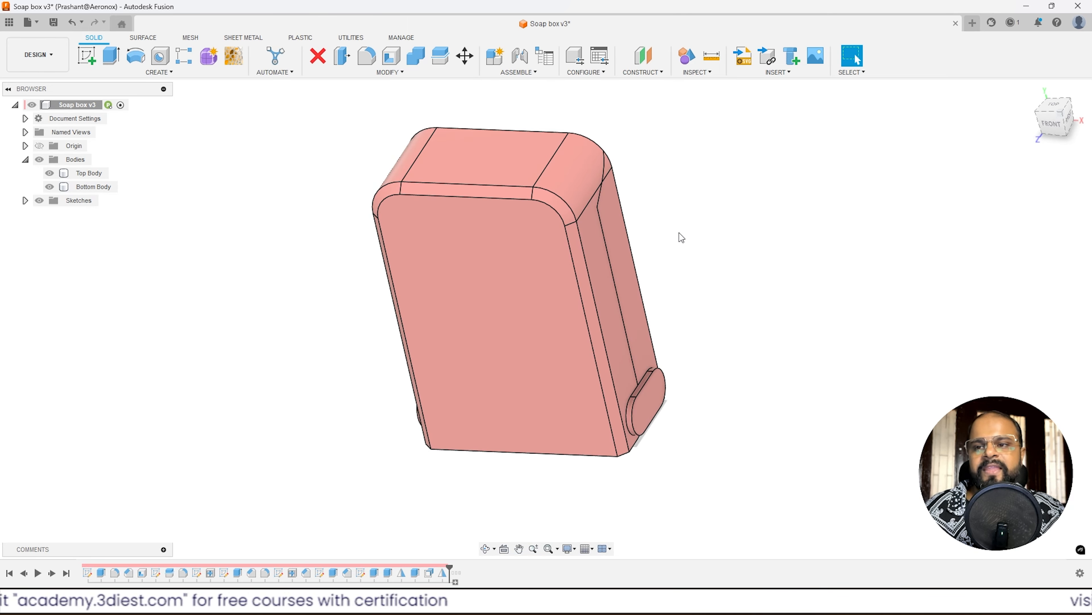
shift+middle_drag(563, 199, 526, 275)
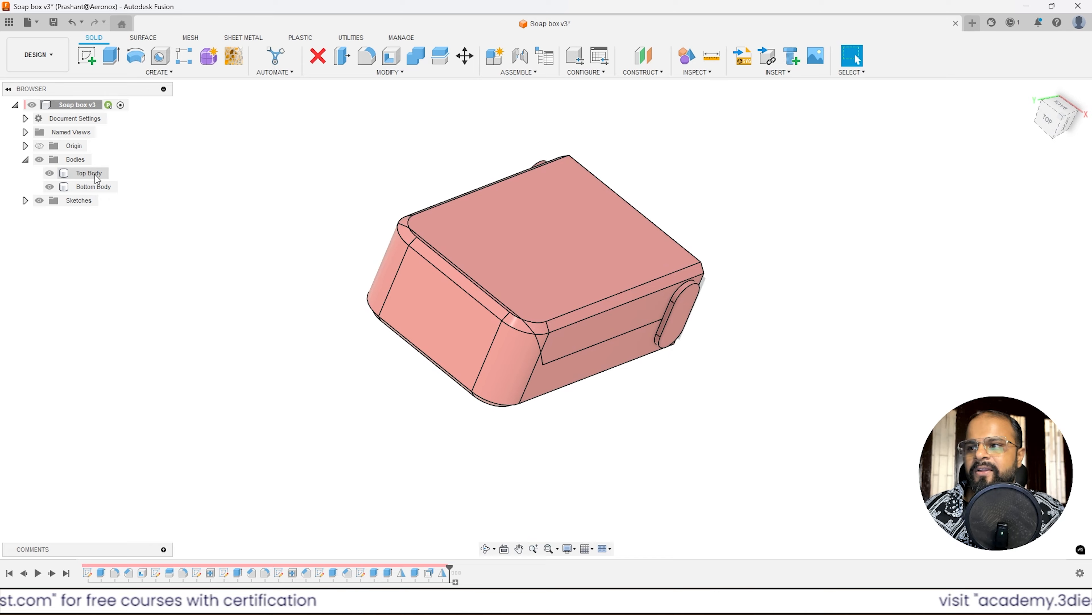
click(51, 187)
scroll(491, 252, up, 3)
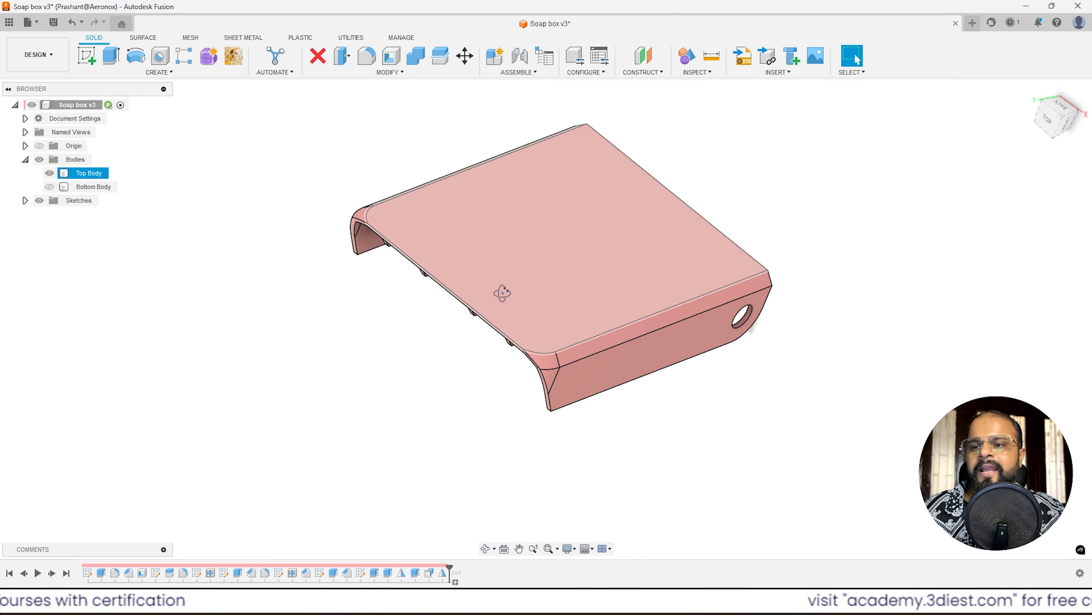
mouse_move(502, 293)
shift+middle_down()
mouse_move(535, 201)
mouse_move(540, 222)
shift+middle_up()
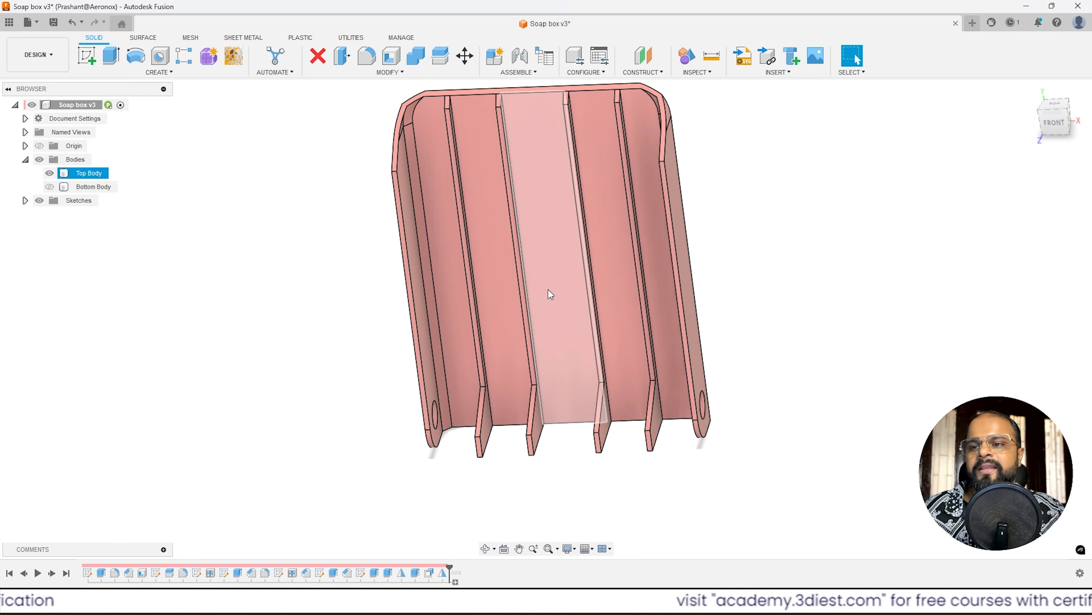
Sketch two circles on the lid's middle inner face, about 7.9 mm across near the upper end and about 9.7 mm near the lower end.
click(87, 57)
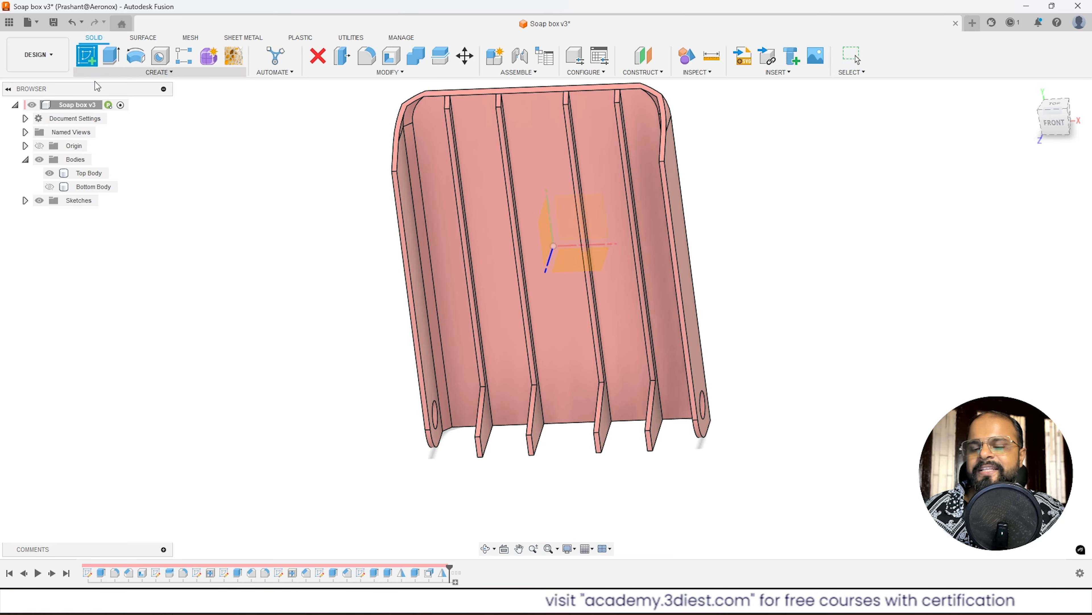
click(548, 169)
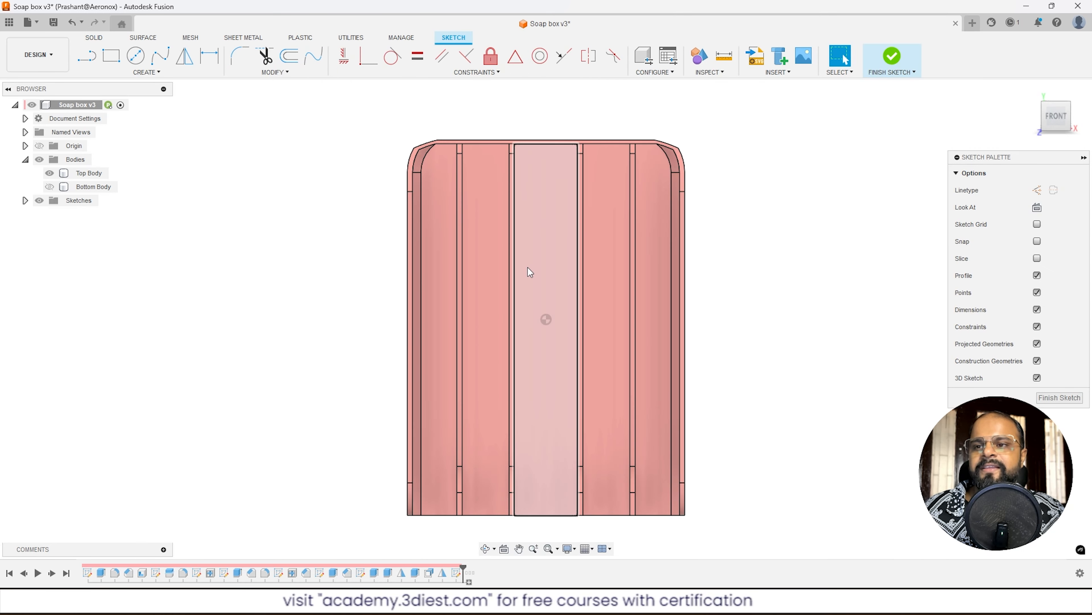
click(136, 57)
click(547, 319)
scroll(568, 327, up, 2)
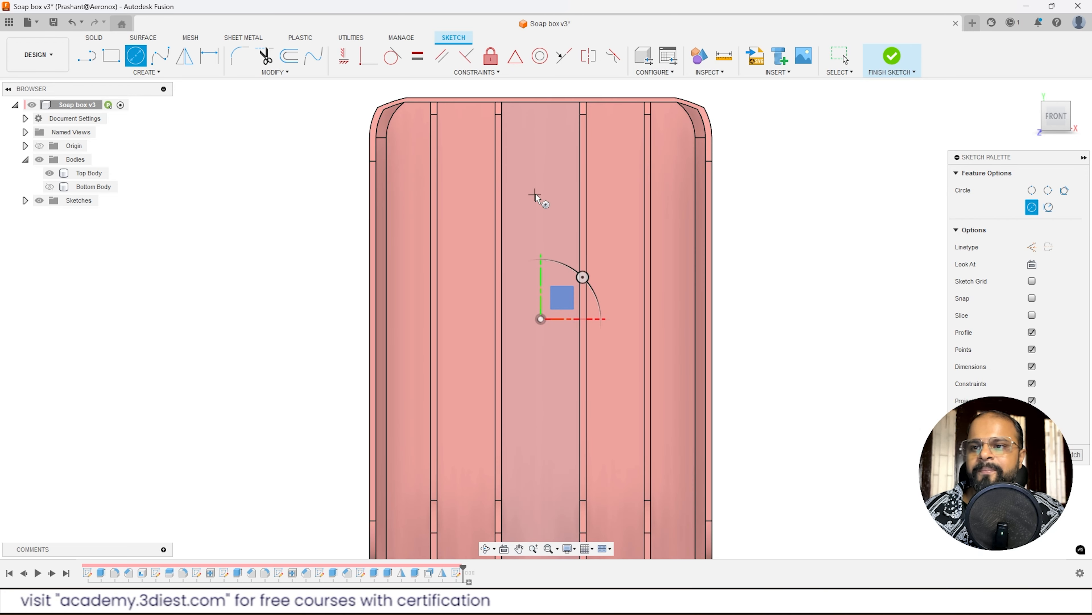
click(550, 197)
scroll(548, 185, down, 2)
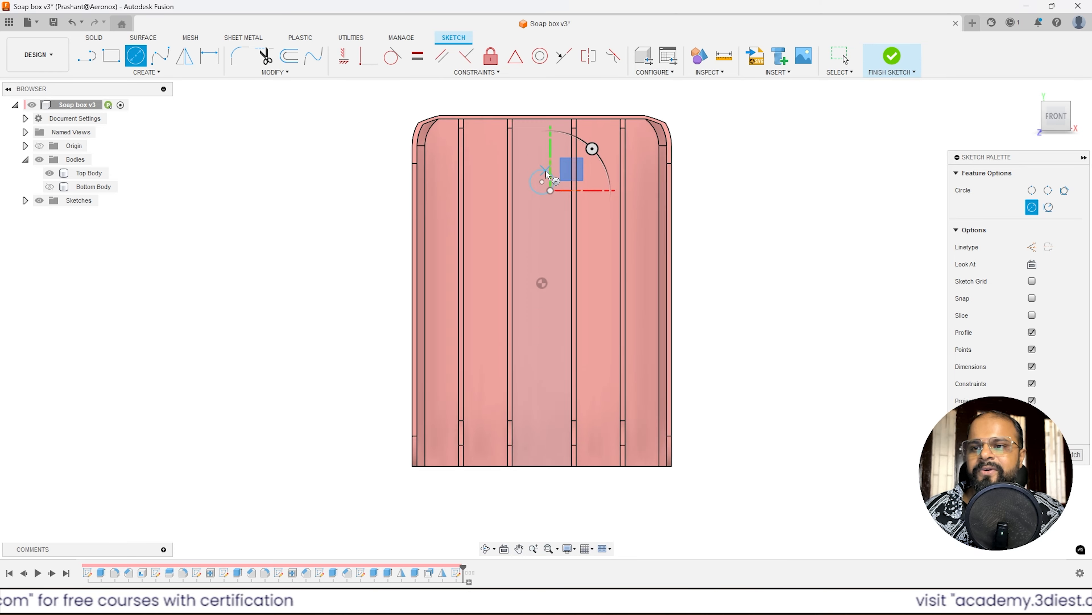
click(542, 377)
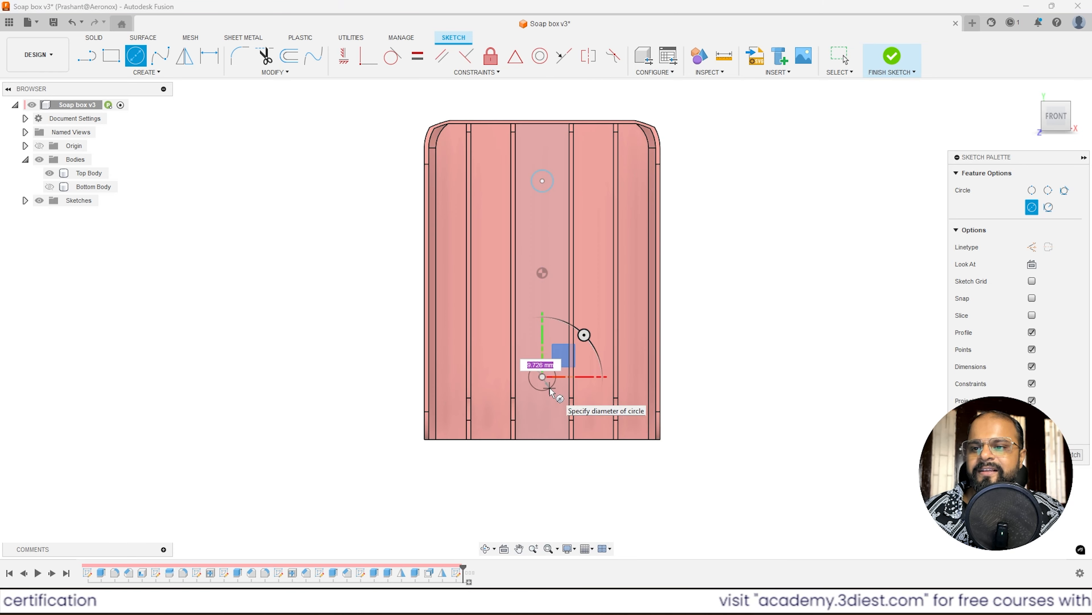
click(550, 387)
key(Escape)
scroll(572, 279, up, 2)
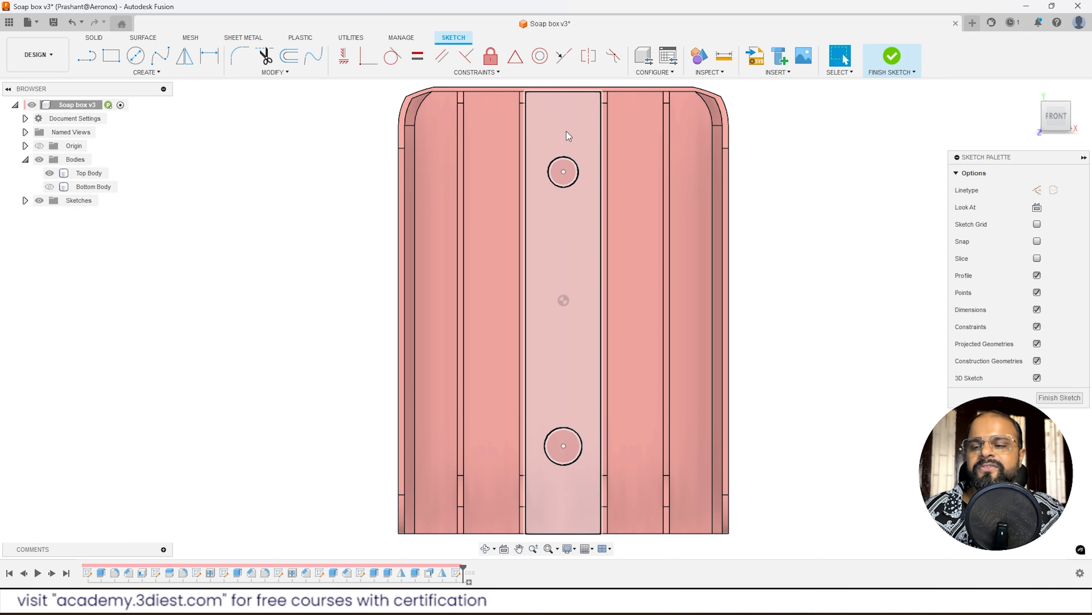
Align both circle centres and the sketch origin with vertical constraints.
click(343, 56)
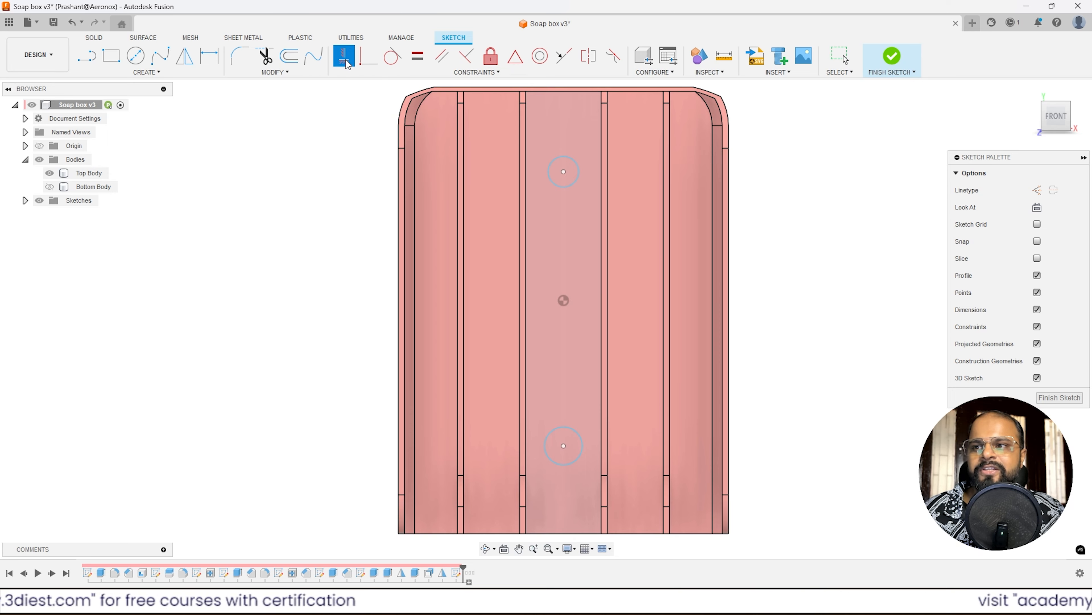
click(563, 172)
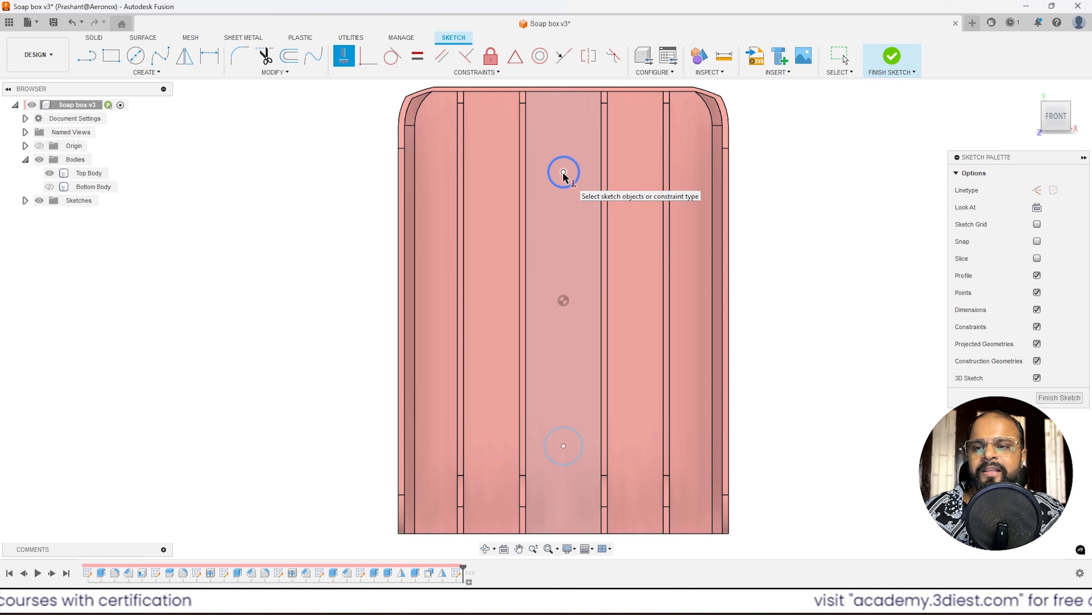
click(564, 446)
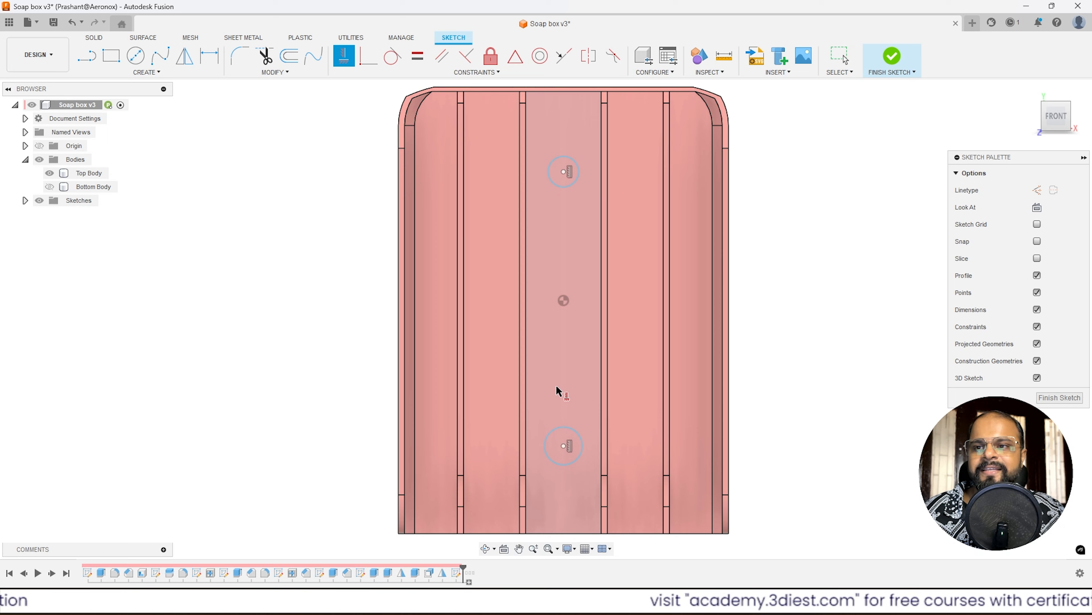
click(564, 301)
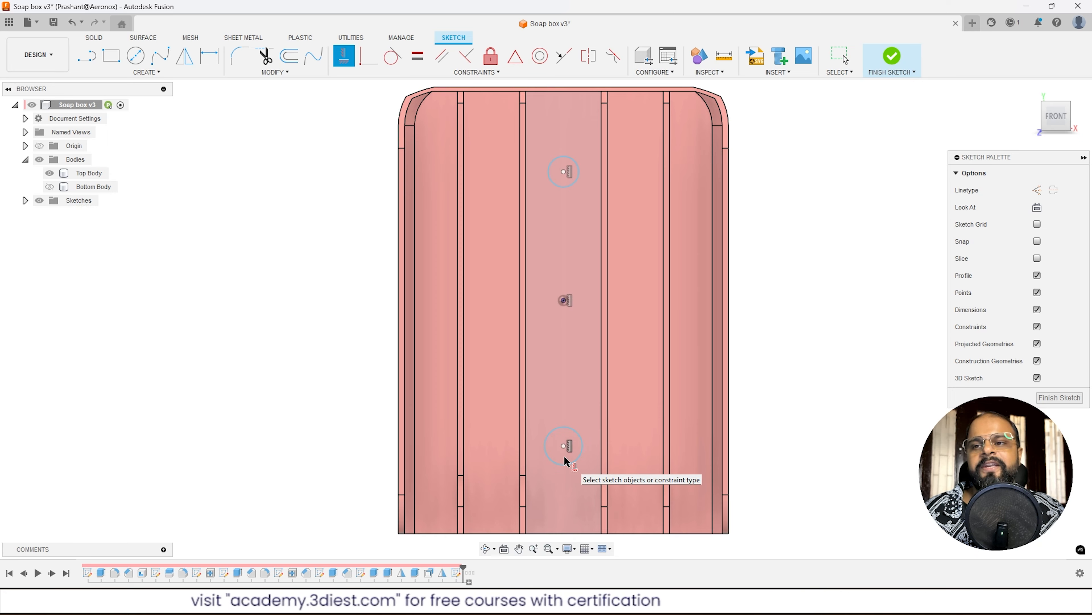
click(564, 447)
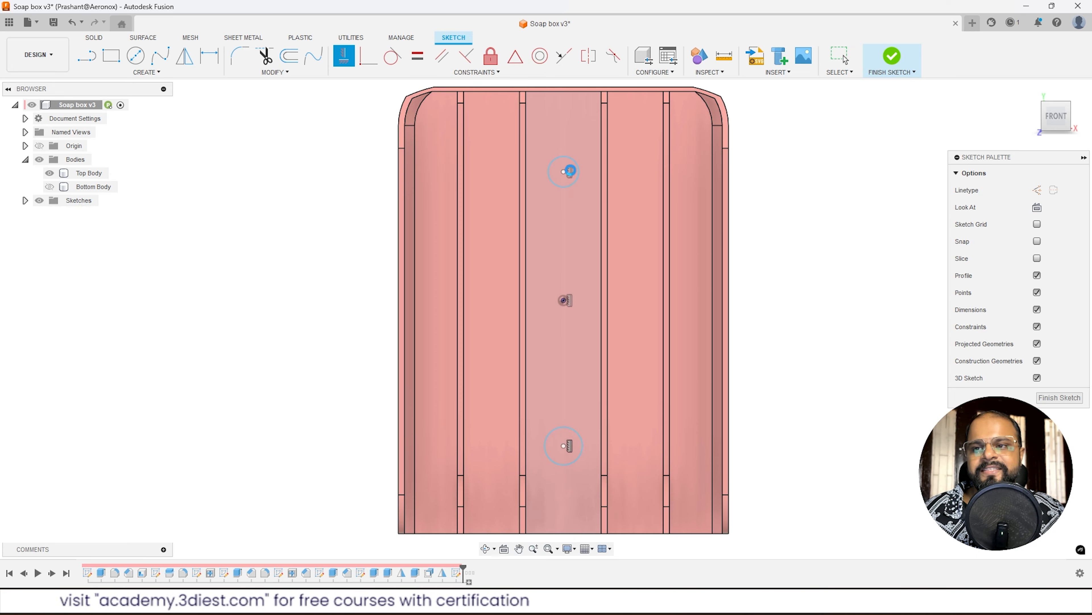
key(Escape)
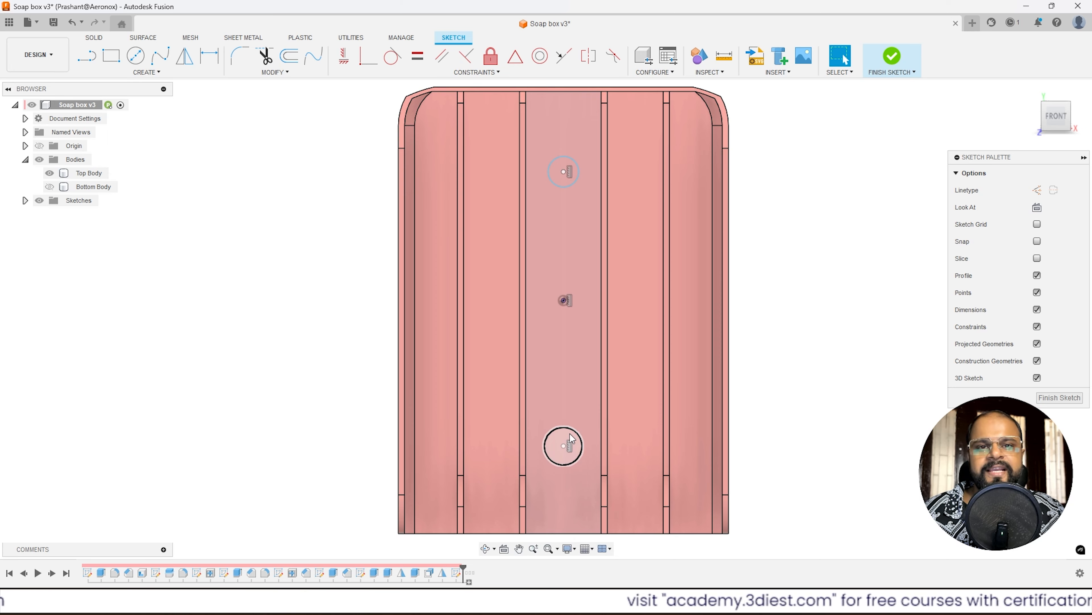
Apply an Equal constraint to the two circles and test it by resizing the upper circle to about 8.8 mm.
click(418, 58)
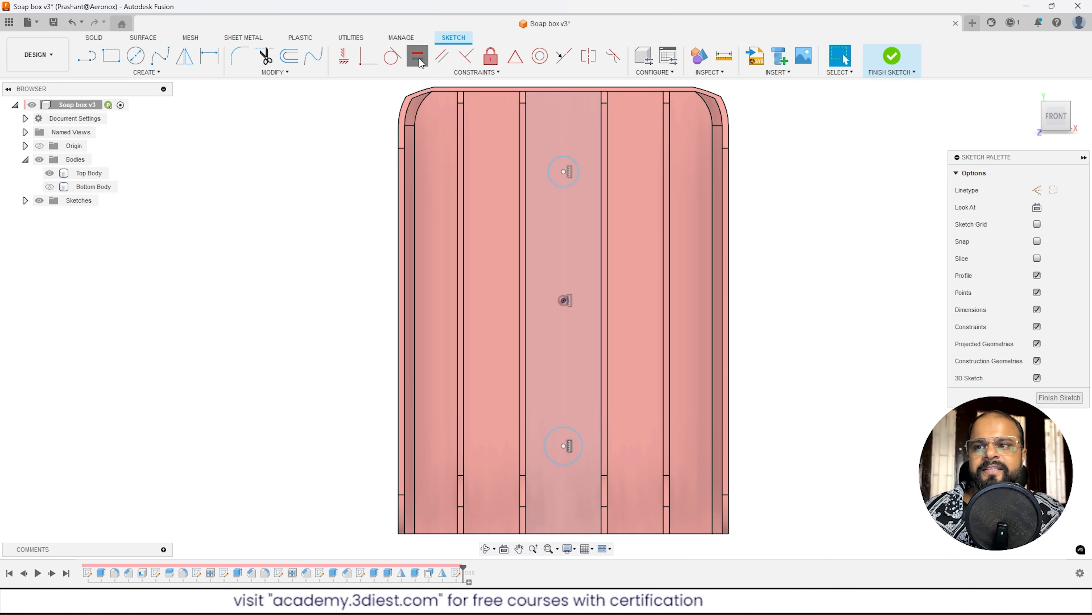
click(567, 187)
click(582, 437)
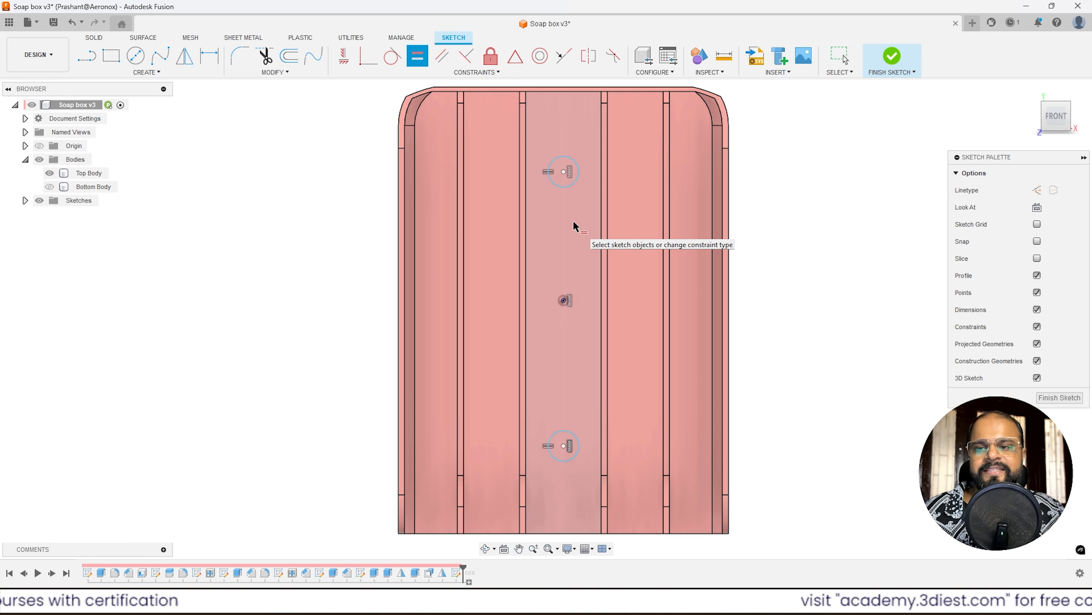
key(Escape)
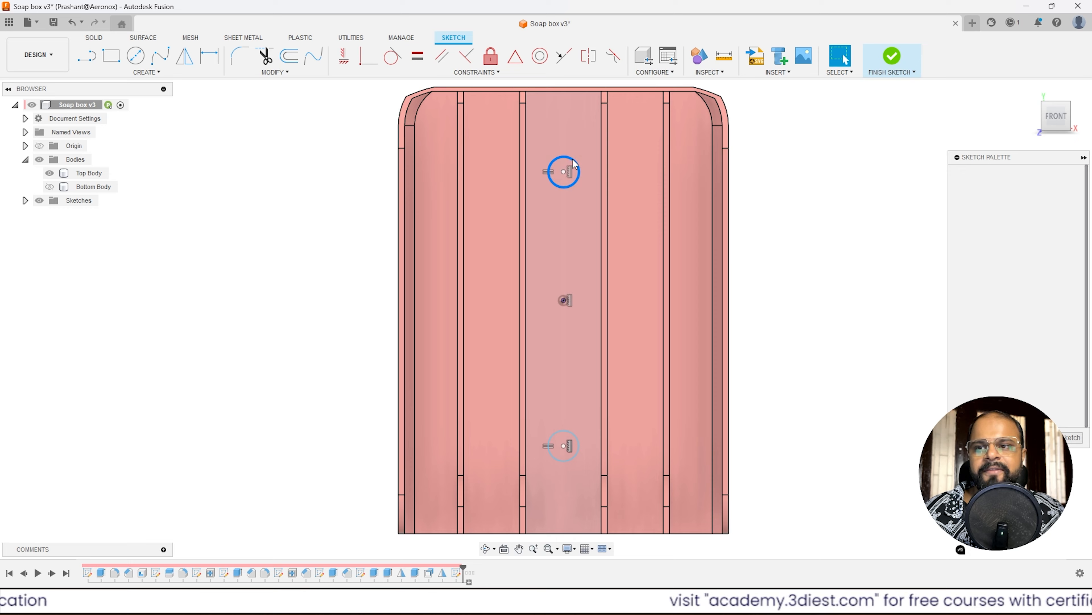
click(572, 159)
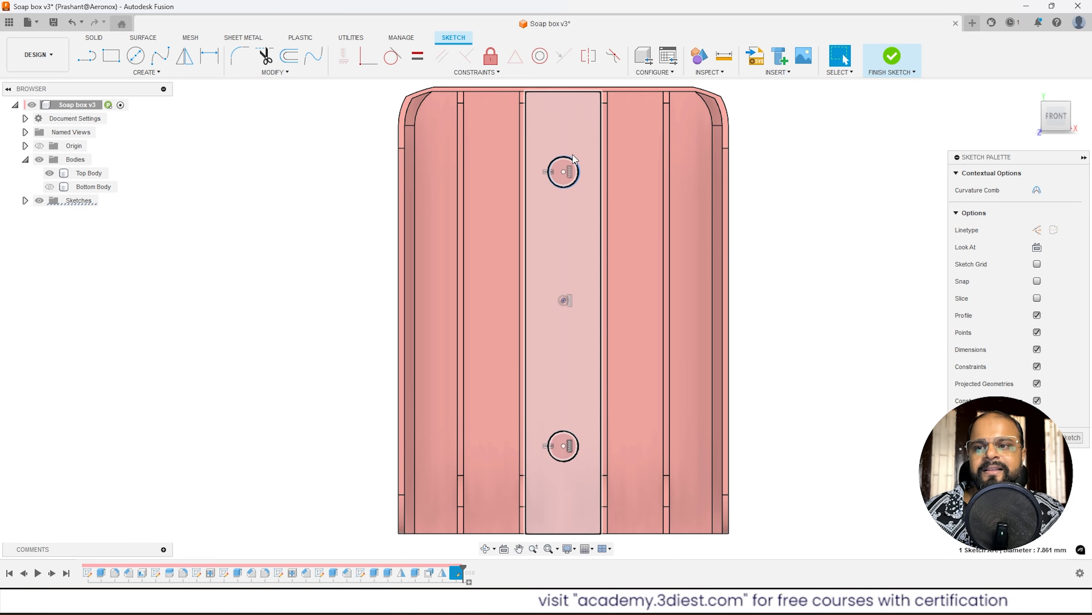
mouse_move(573, 157)
mouse_down()
mouse_move(589, 146)
mouse_move(578, 164)
mouse_up()
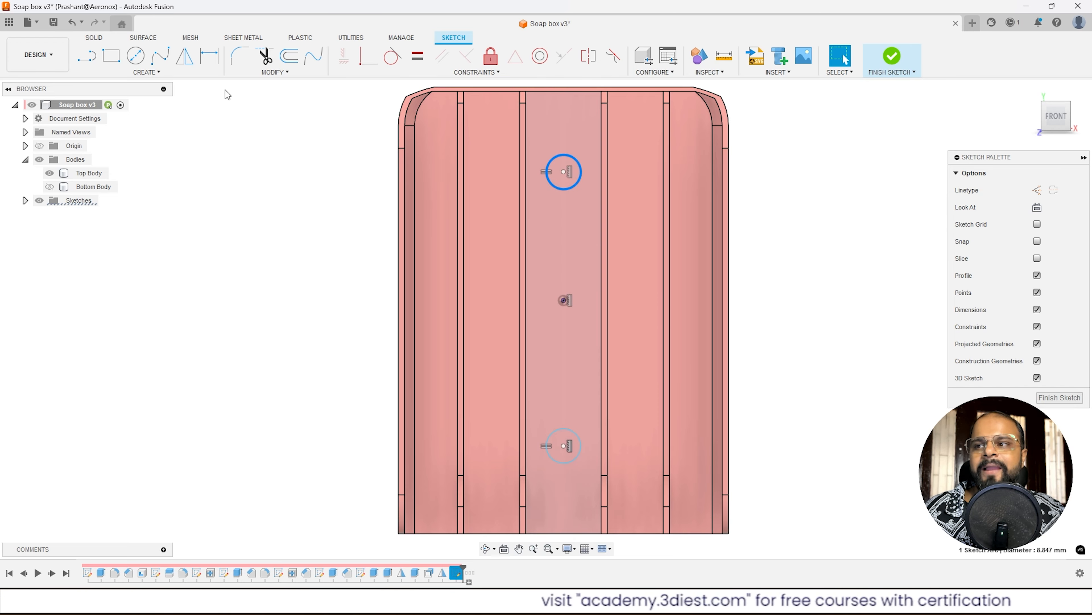
Dimension the upper circle's diameter to 3.2 mm.
click(210, 56)
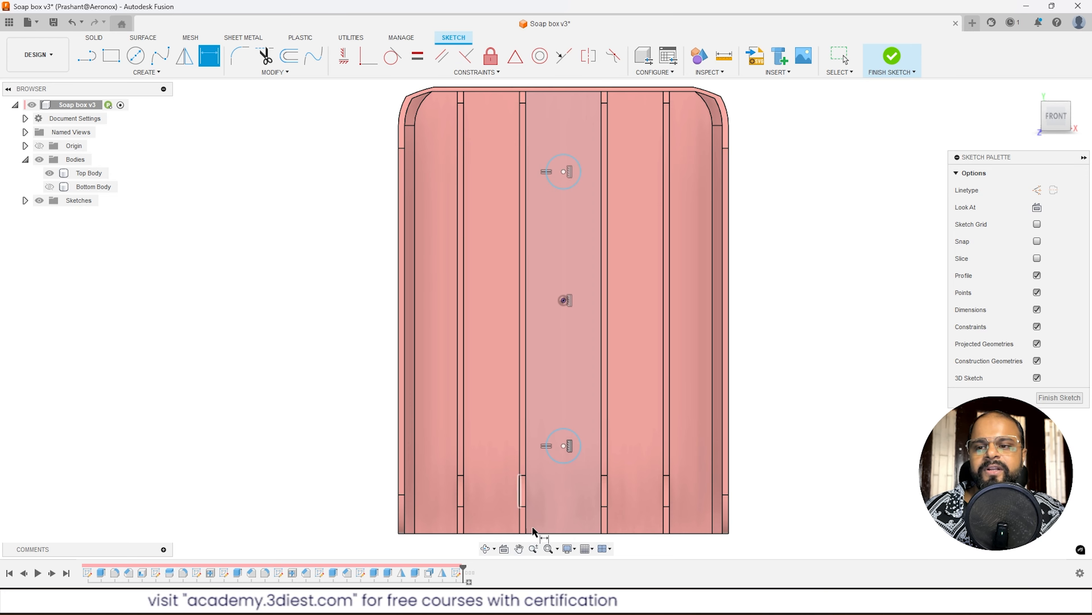
click(574, 159)
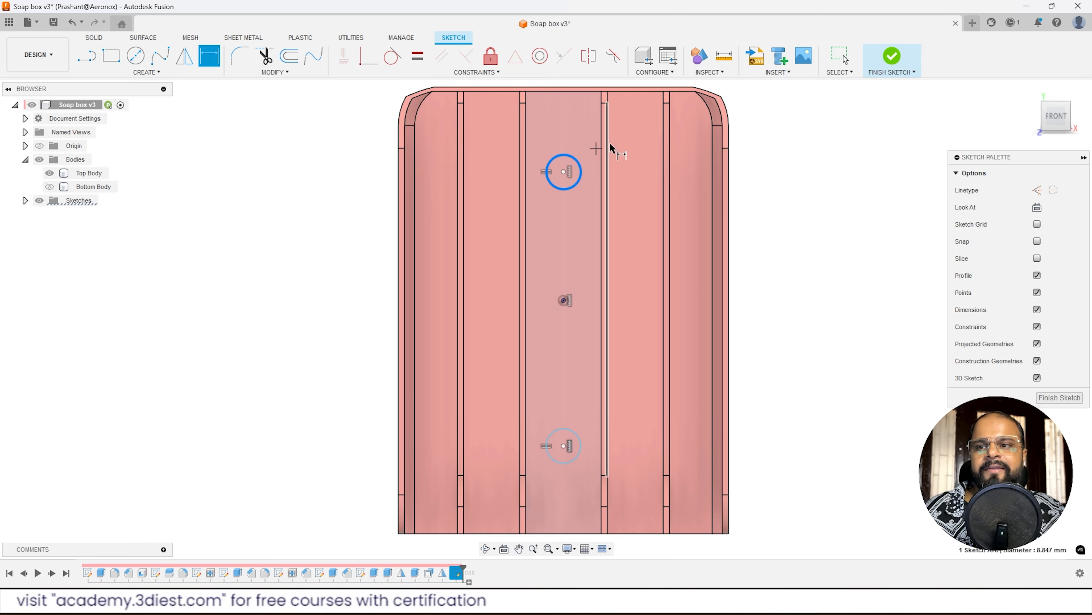
click(766, 118)
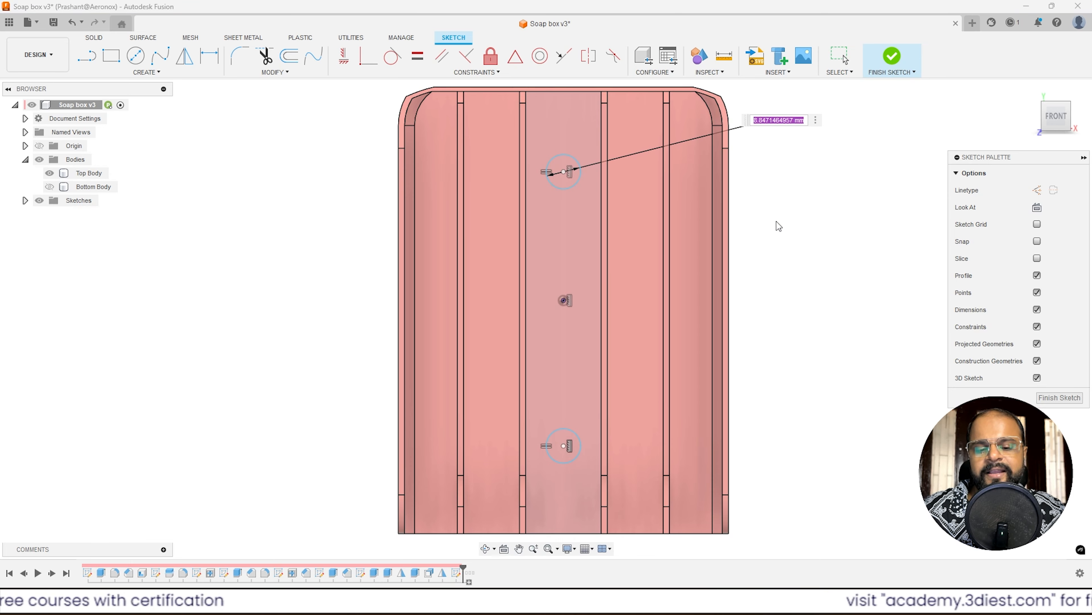
text(3.2)
key(Return)
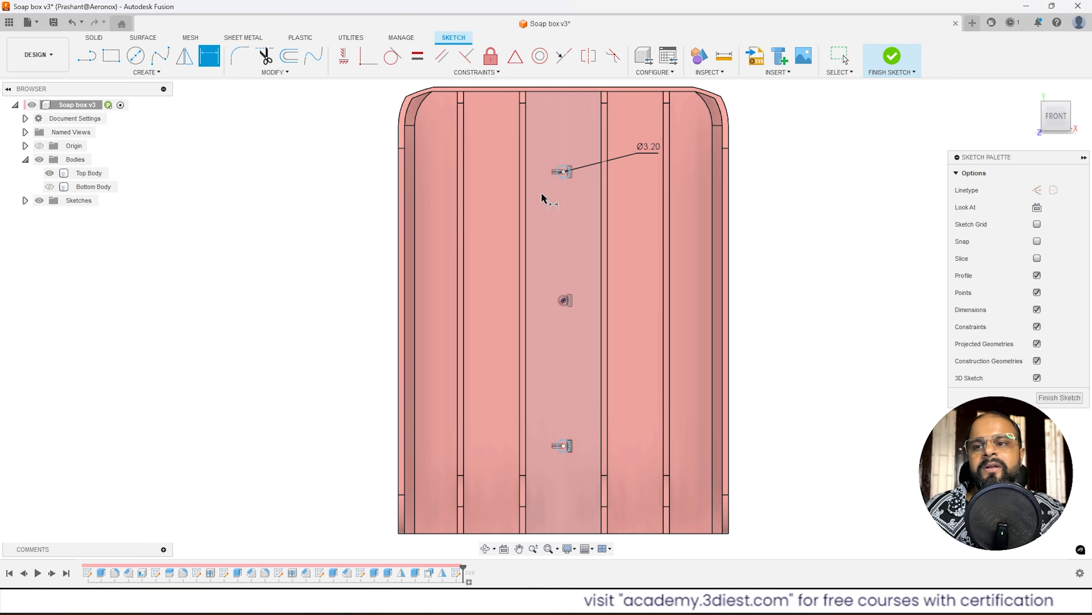
key(Escape)
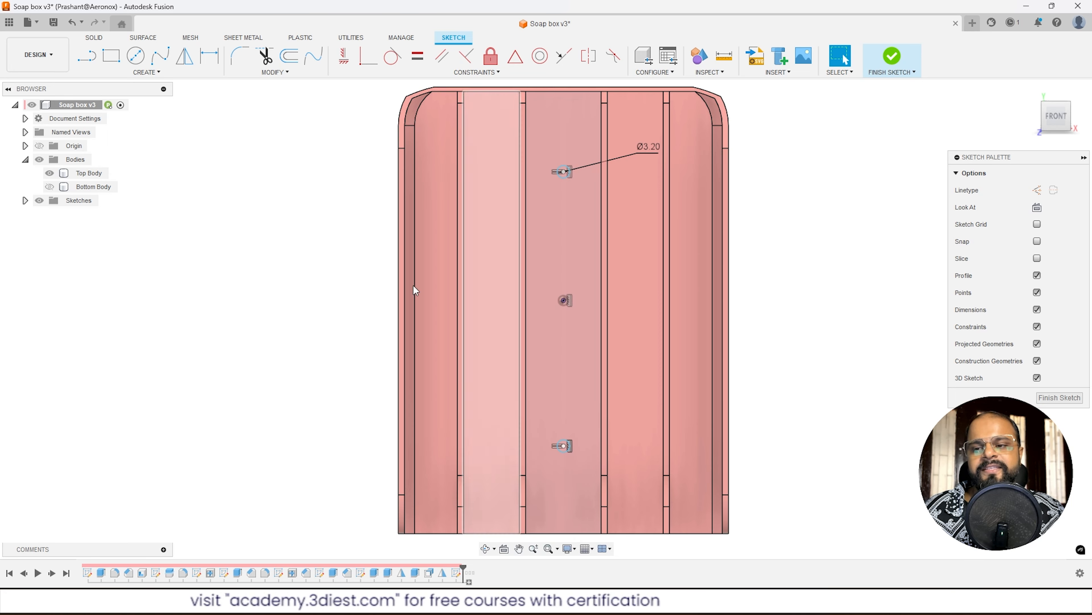
Dimension the vertical distance between the upper circle's centre and the sketch origin to 35 mm.
click(210, 60)
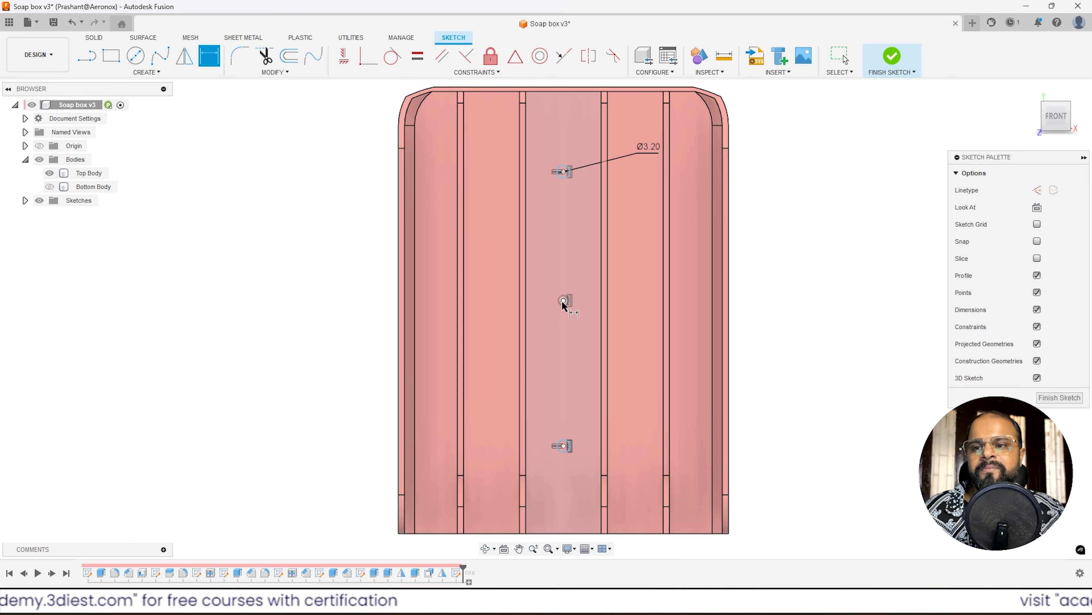
scroll(580, 174, up, 3)
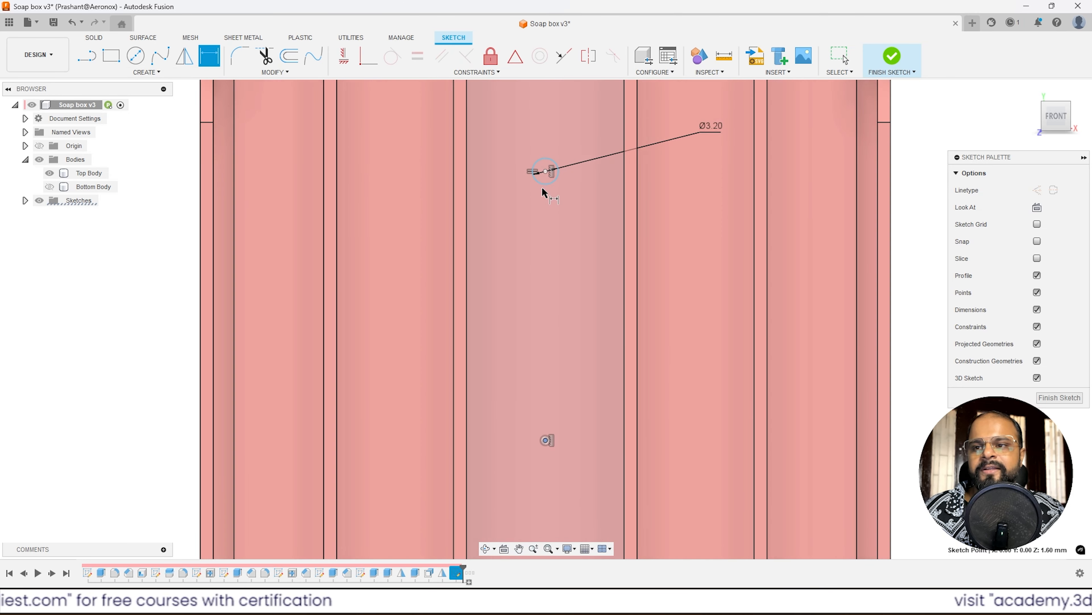
click(545, 172)
scroll(531, 217, down, 2)
click(849, 257)
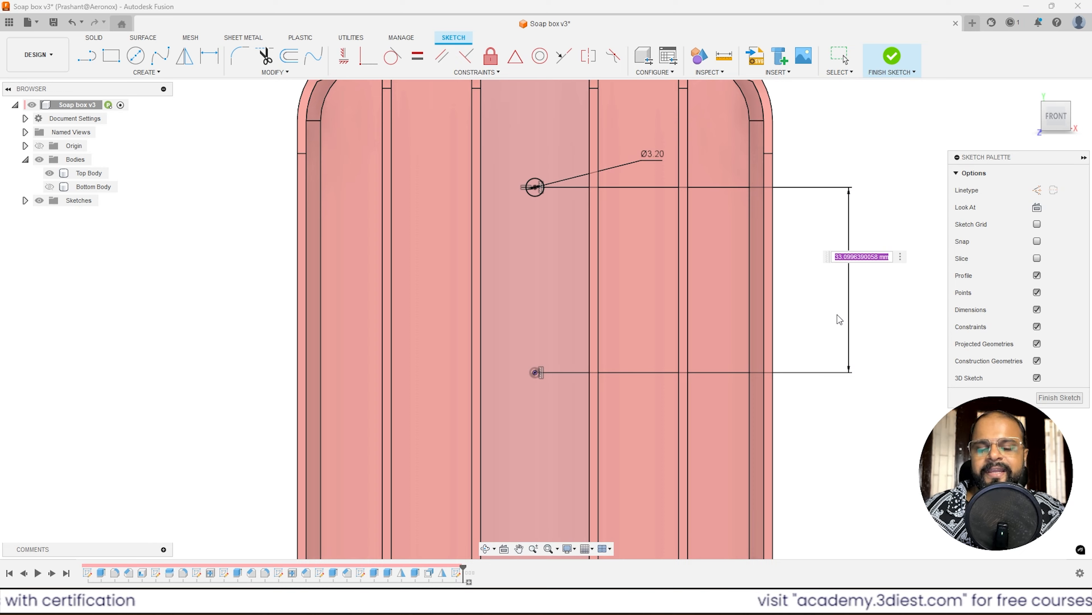
text(35)
key(Return)
scroll(695, 202, down, 3)
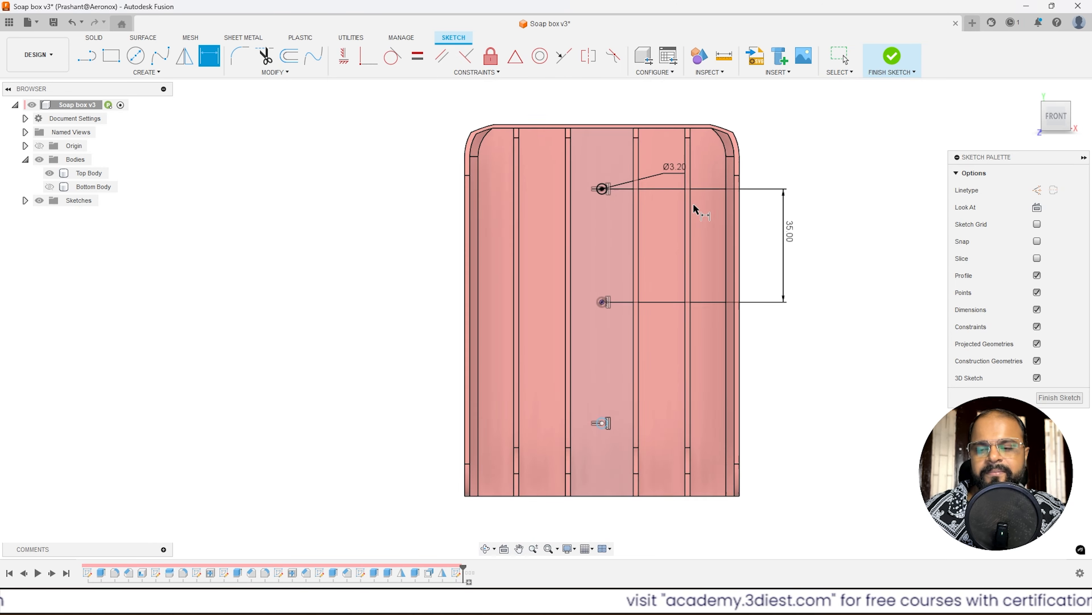
Dimension the lower circle's centre 40 mm from the sketch origin and finish the sketch.
scroll(742, 337, up, 2)
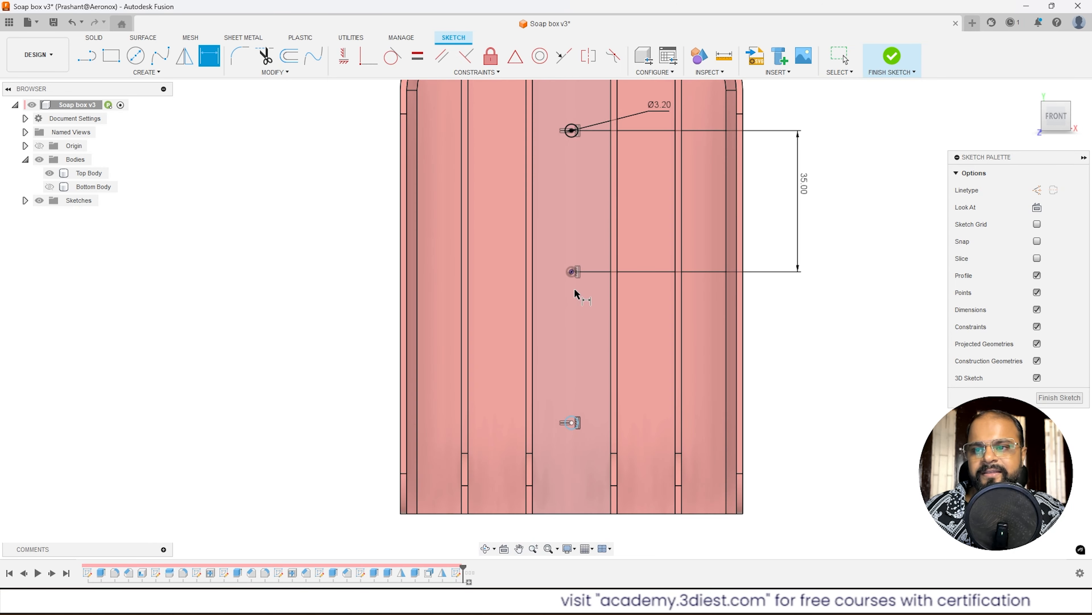
click(574, 425)
click(805, 370)
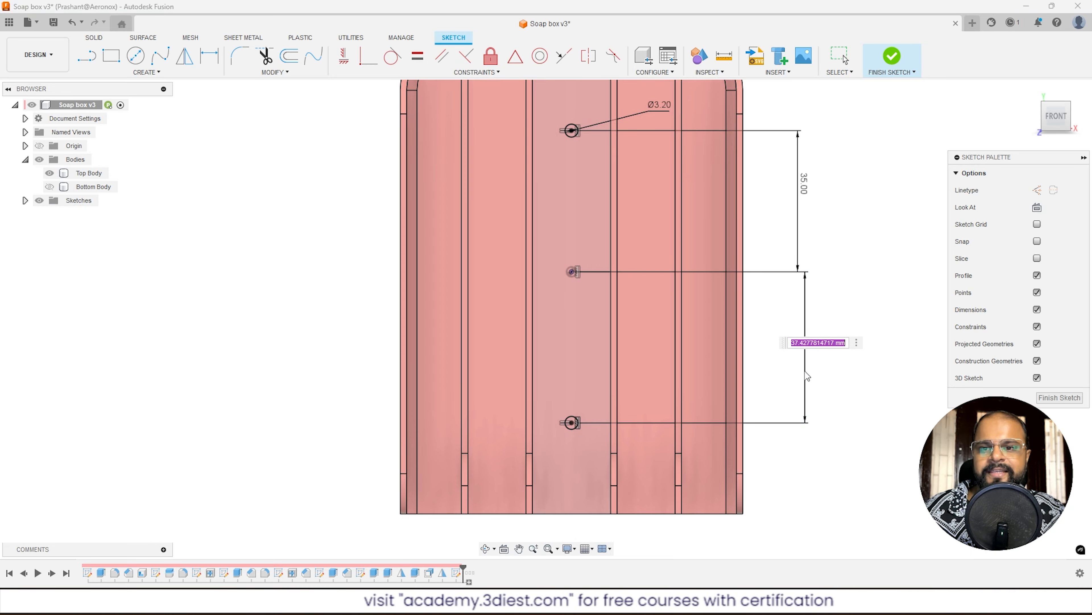
text(40)
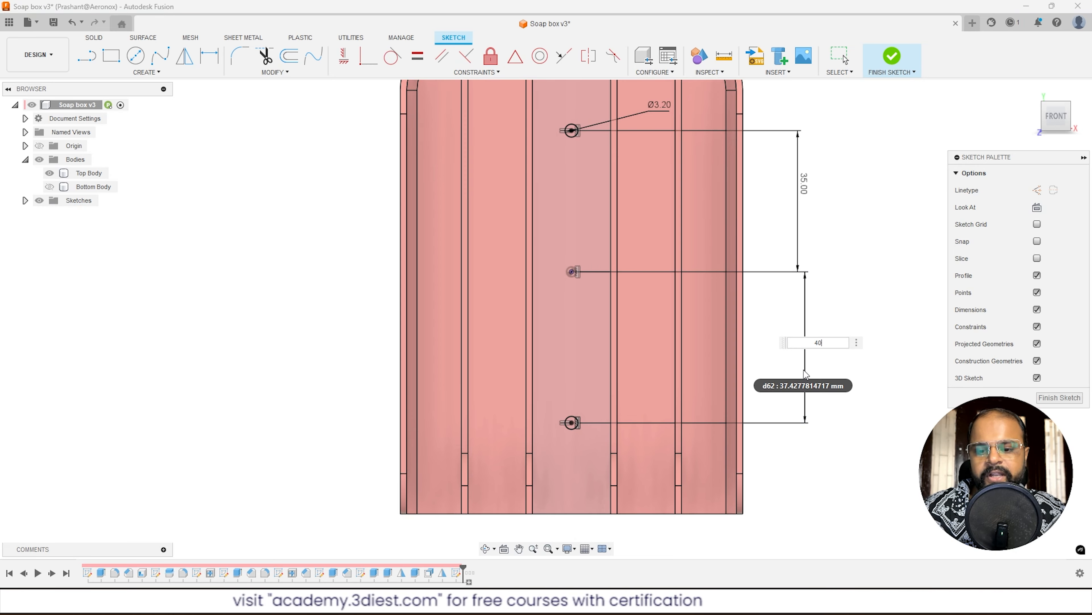
key(Return)
key(Escape)
scroll(689, 371, down, 2)
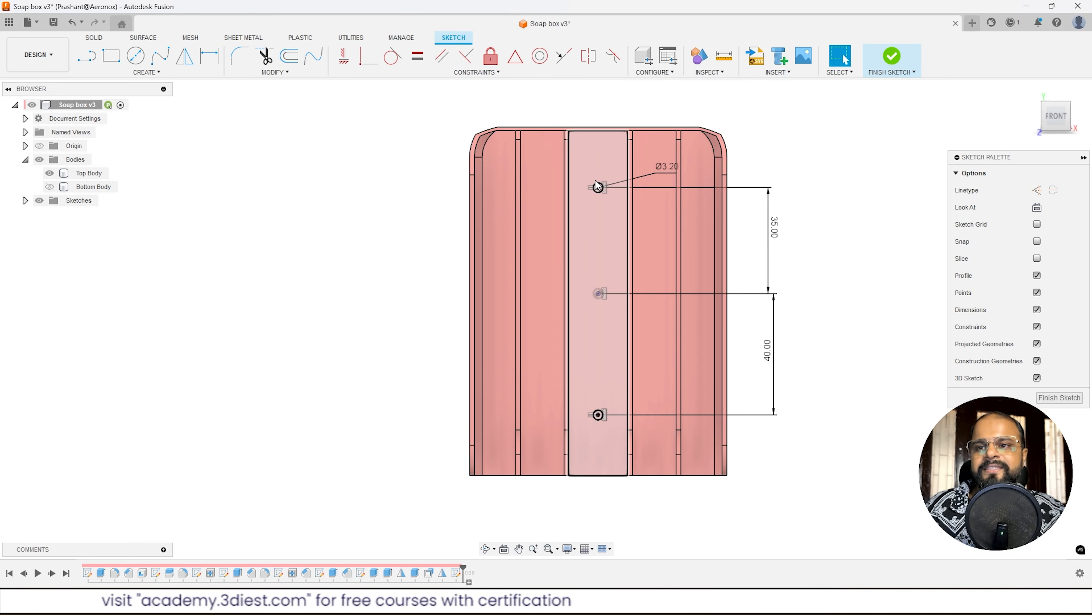
scroll(641, 310, up, 2)
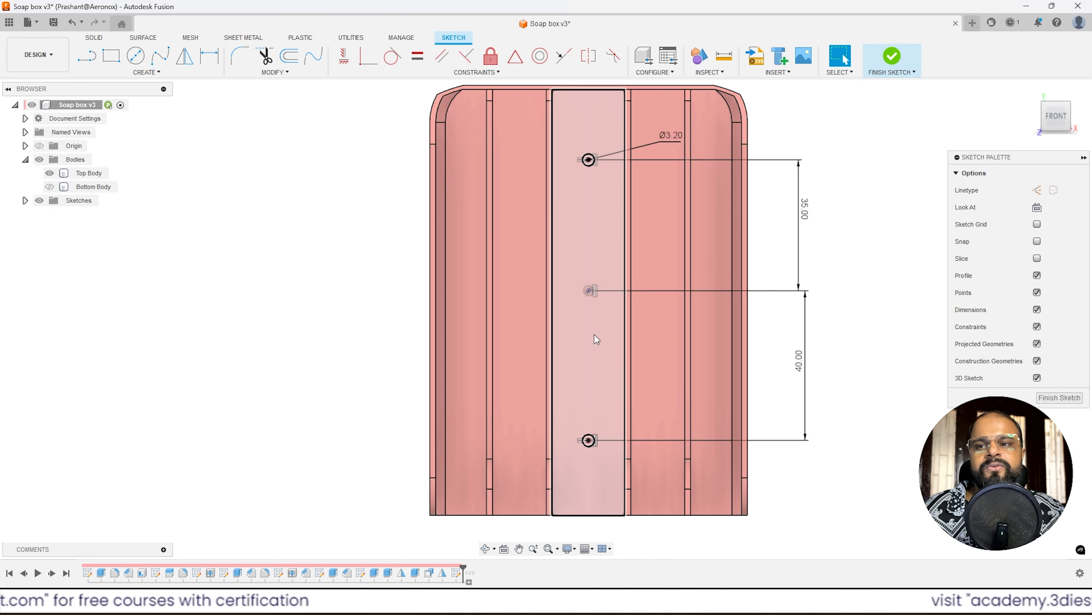
click(892, 55)
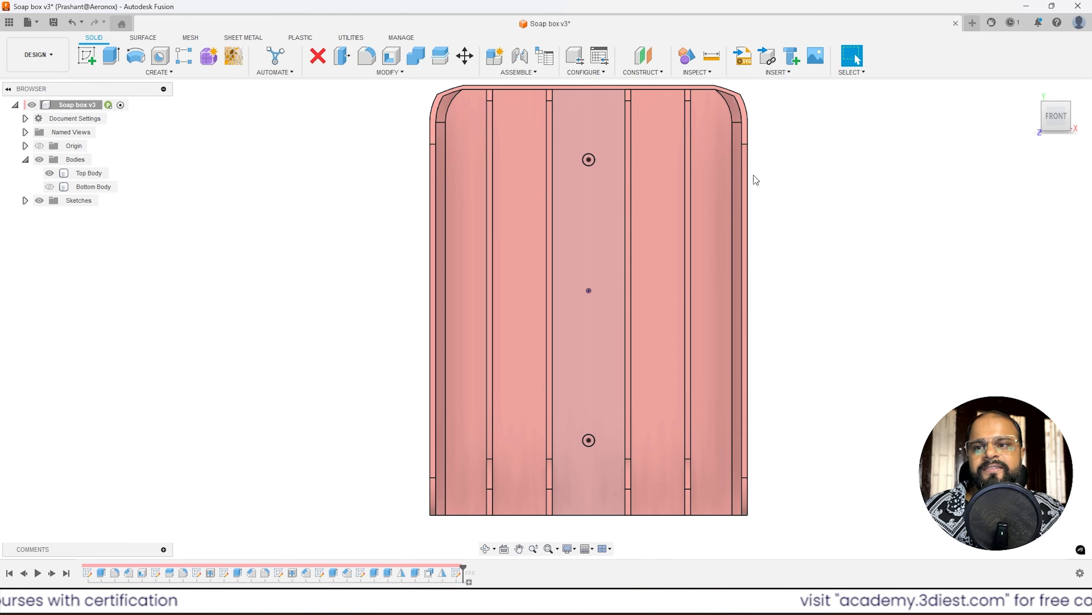
Extrude both circles as a cut of about 16.8 mm through the lid's wall to make two screw holes.
mouse_move(754, 176)
shift+middle_down()
mouse_move(660, 187)
mouse_move(636, 207)
shift+middle_up()
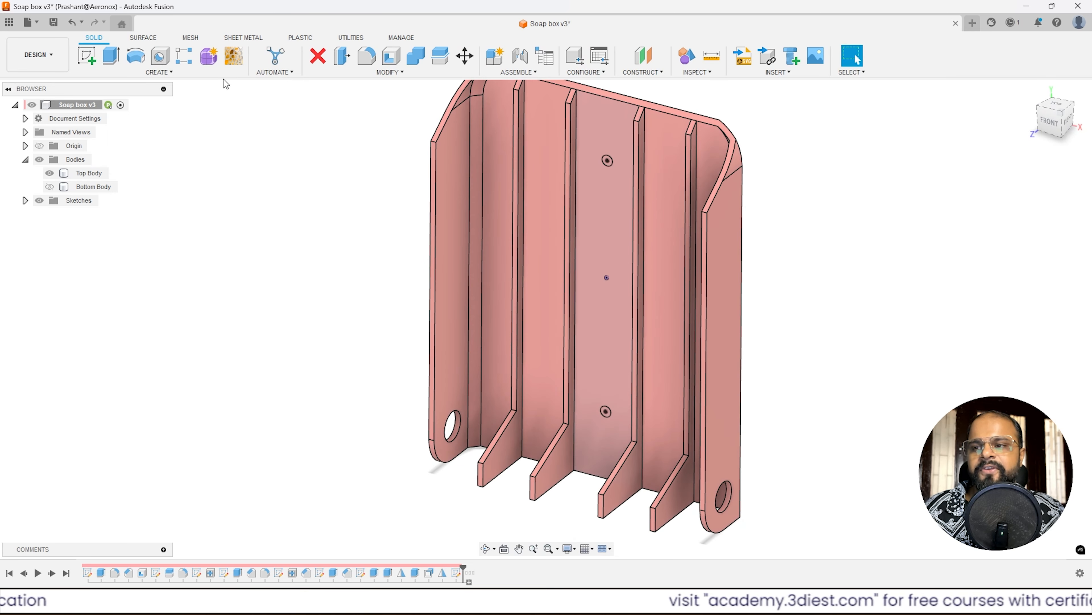
click(111, 55)
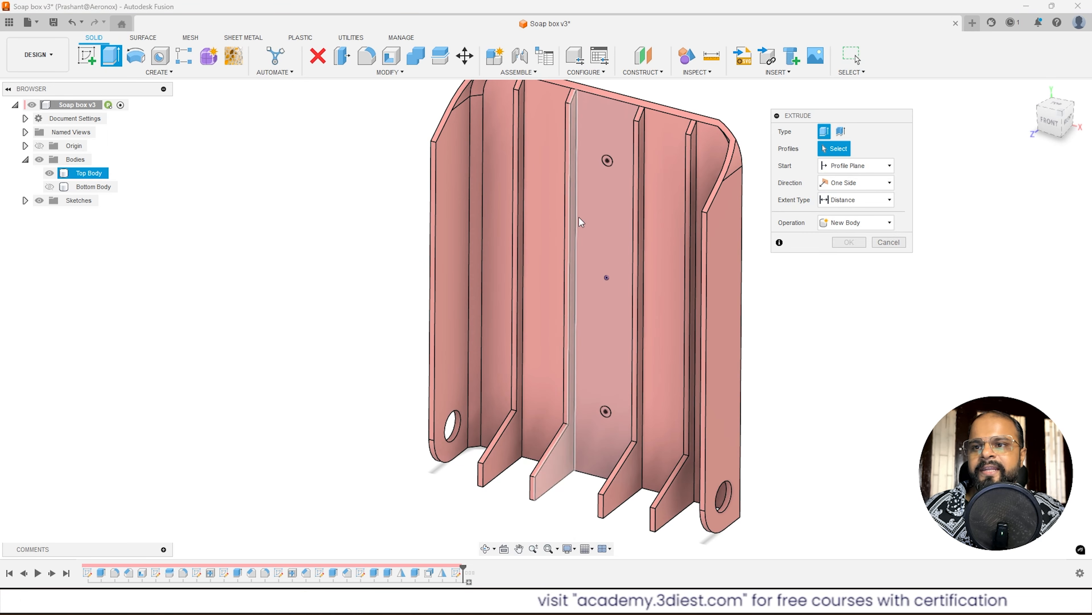
click(612, 171)
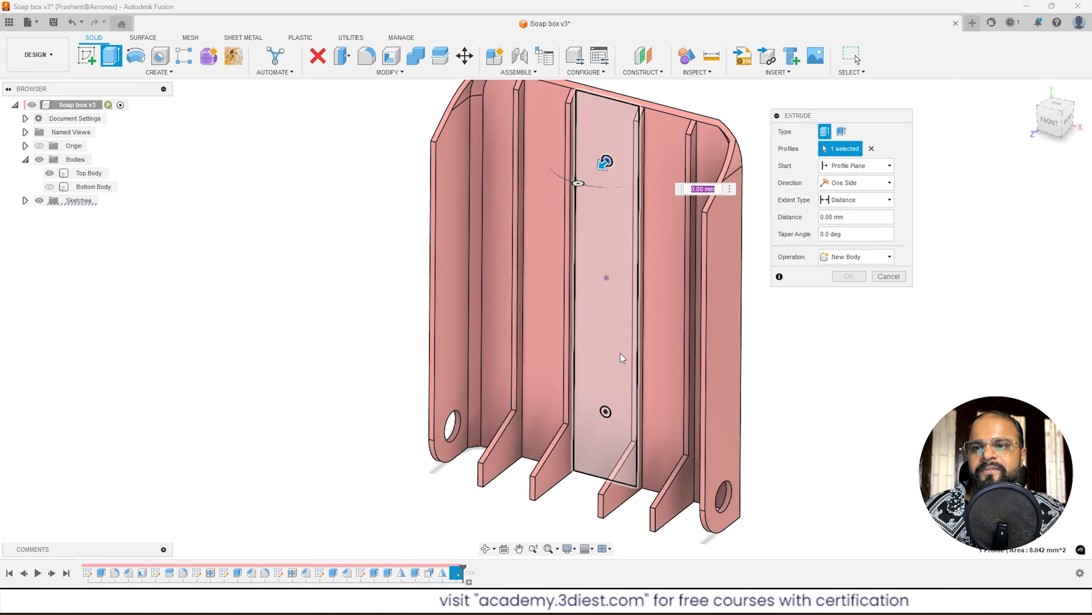
click(606, 412)
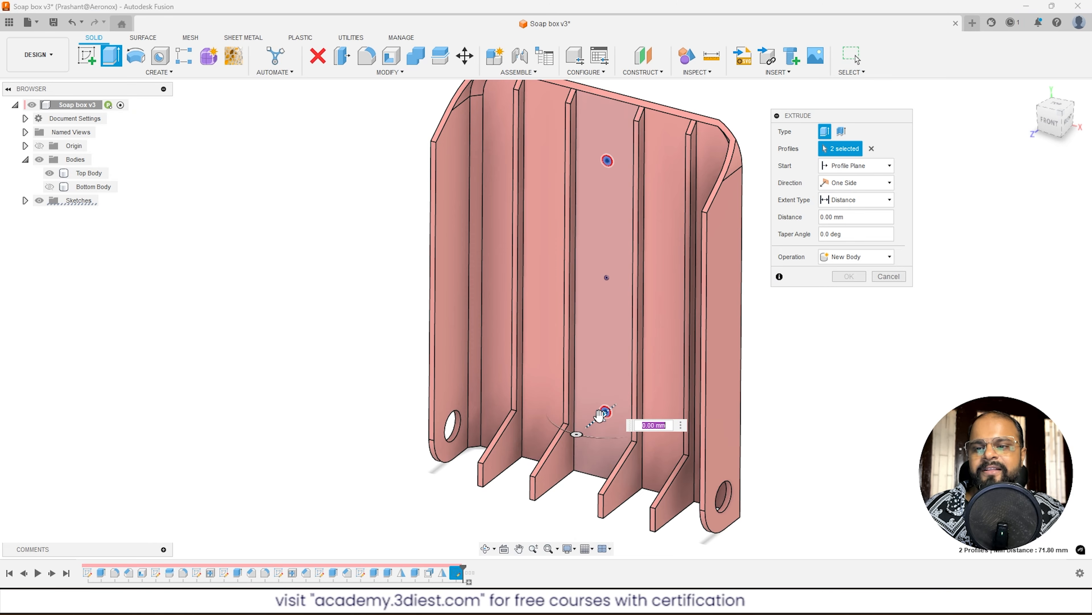
drag(618, 392, 631, 382)
shift+middle_drag(673, 172, 602, 146)
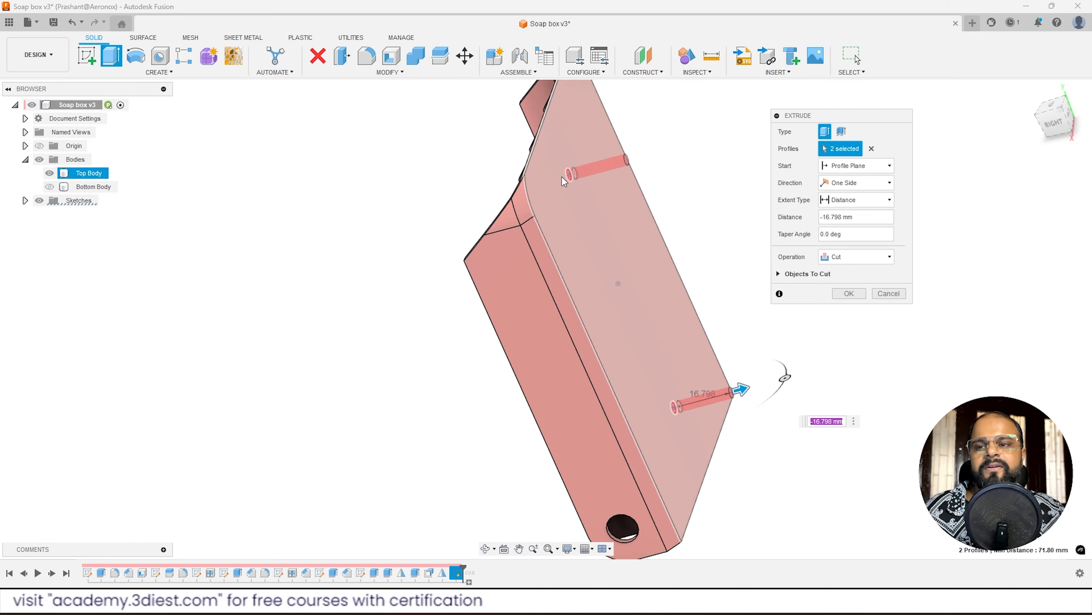
click(849, 294)
shift+middle_drag(809, 307, 573, 200)
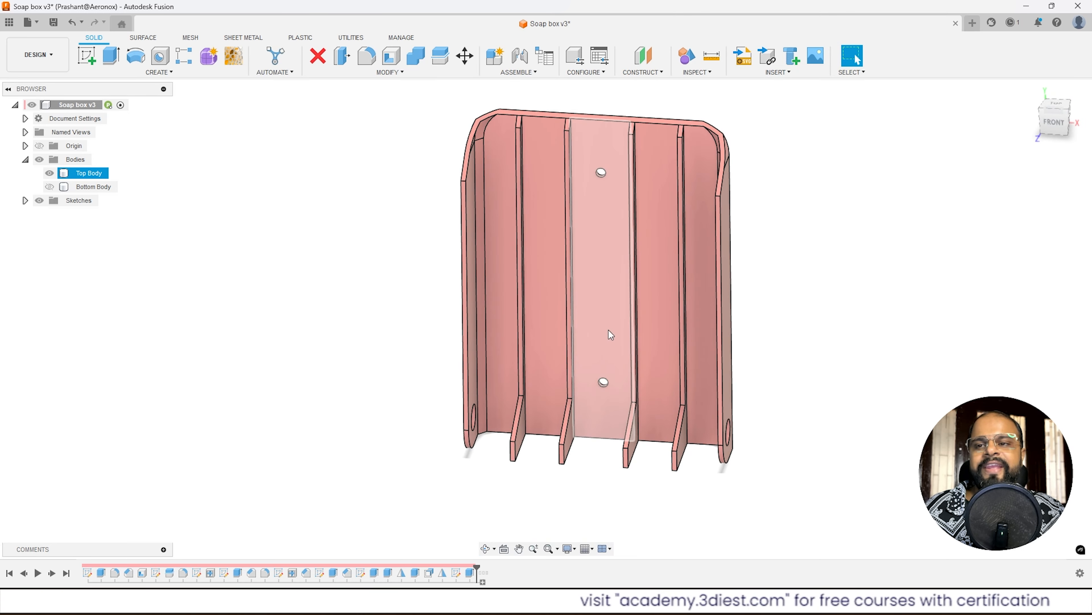
Roll the history forward past the bodies-to-components step, check the holes from outside the lid, and show the Bottom Body component.
shift+middle_drag(609, 329, 671, 301)
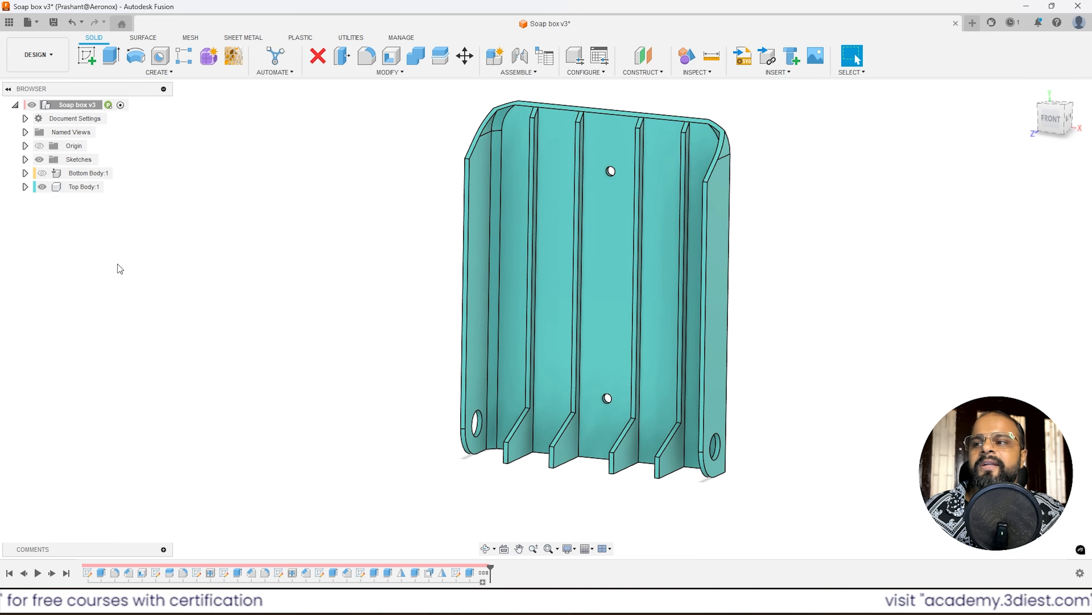
click(41, 173)
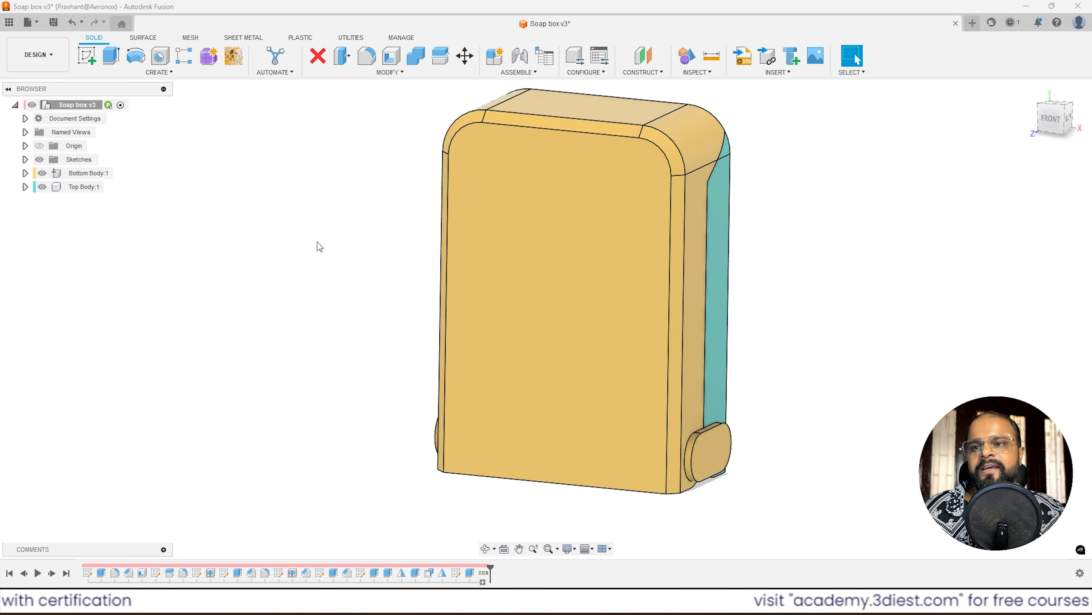
shift+middle_drag(565, 202, 495, 252)
shift+middle_drag(486, 245, 461, 292)
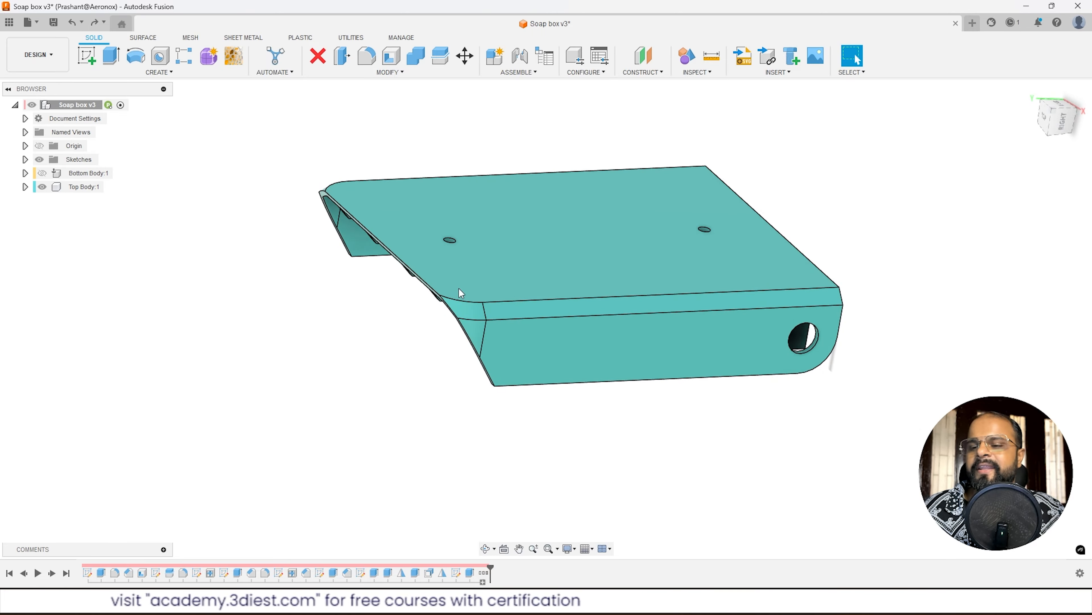
shift+middle_drag(537, 289, 506, 275)
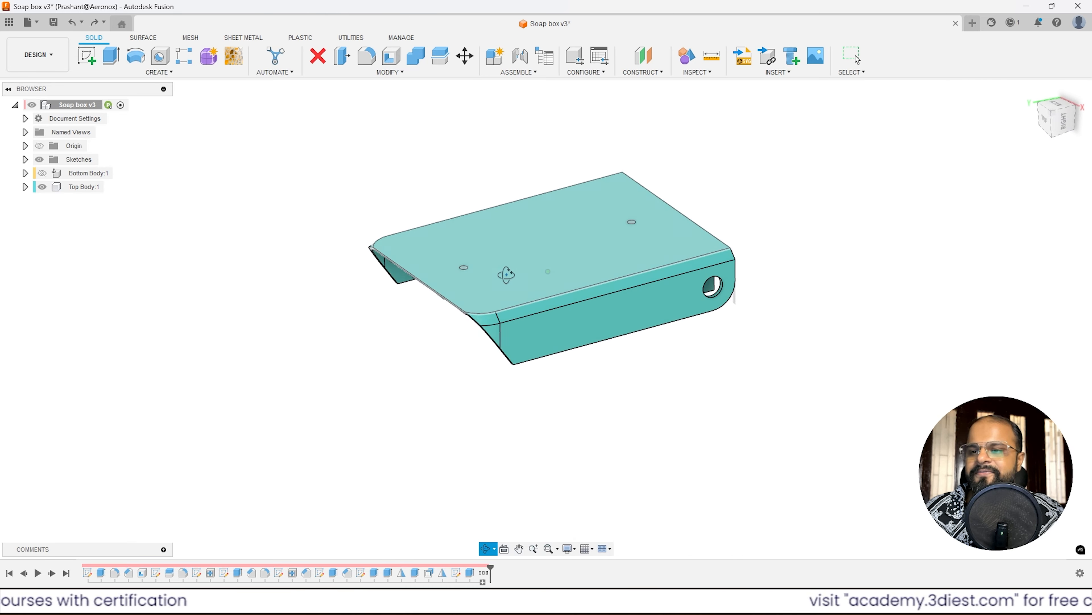
shift+drag(506, 275, 509, 282)
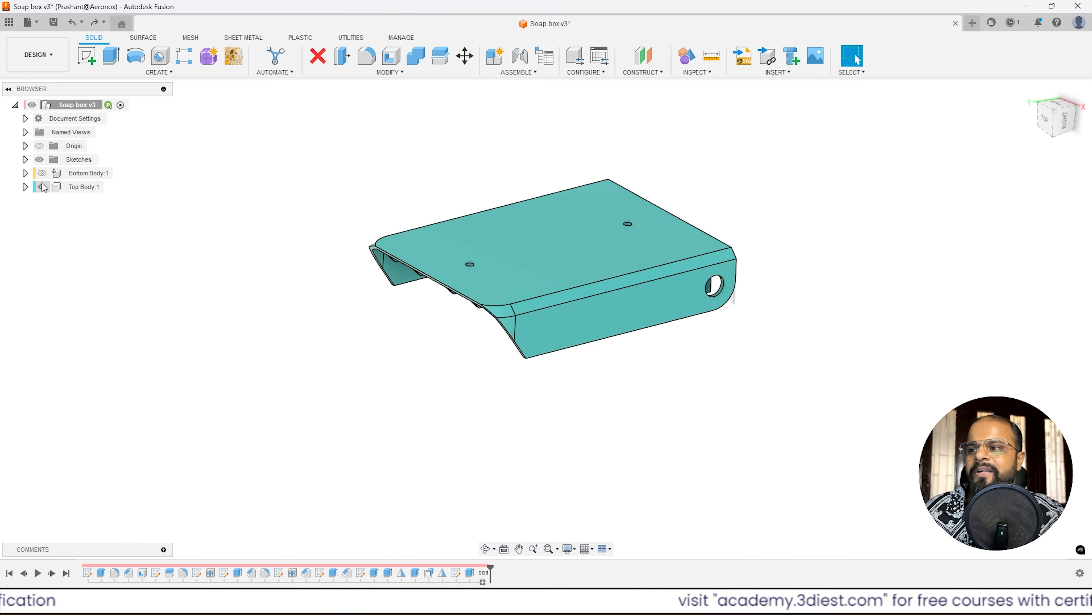
click(42, 173)
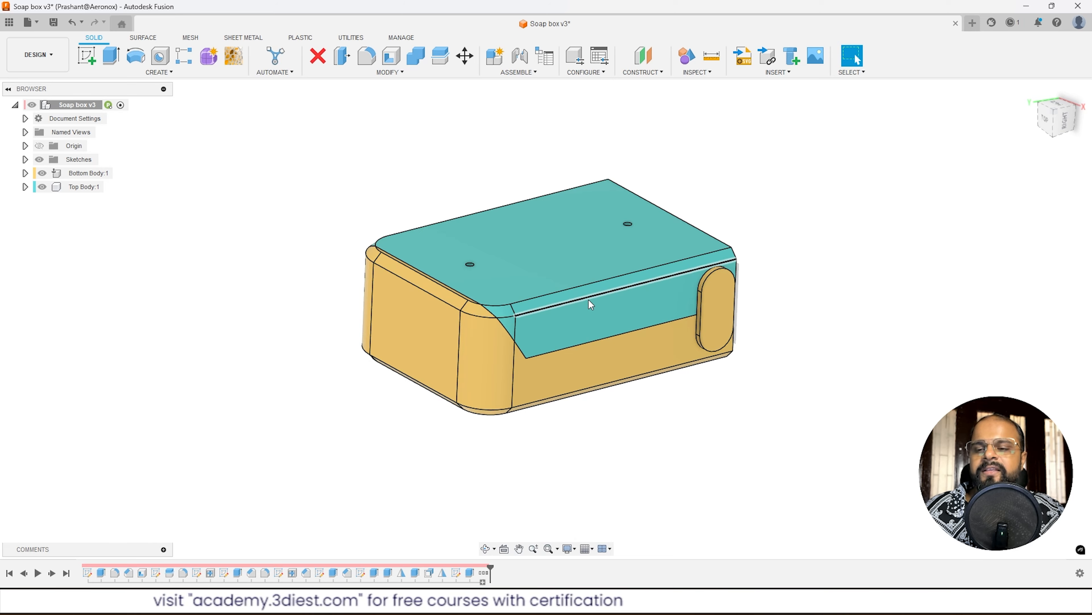
Test which component moves by pulling Top Body away and trying to move Bottom Body, and revert the positions.
drag(573, 322, 778, 220)
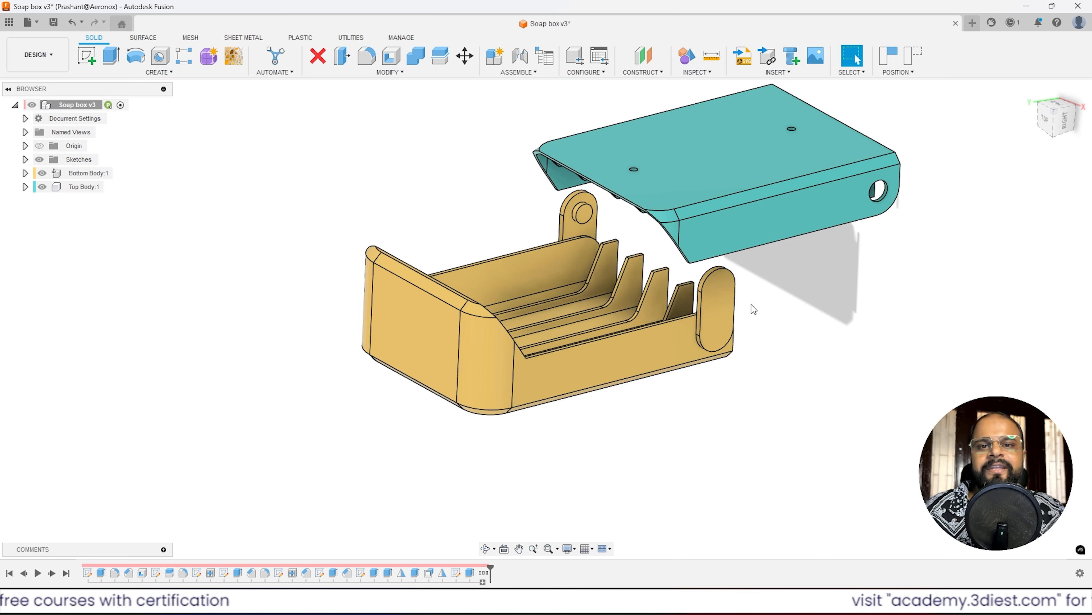
drag(793, 214, 761, 229)
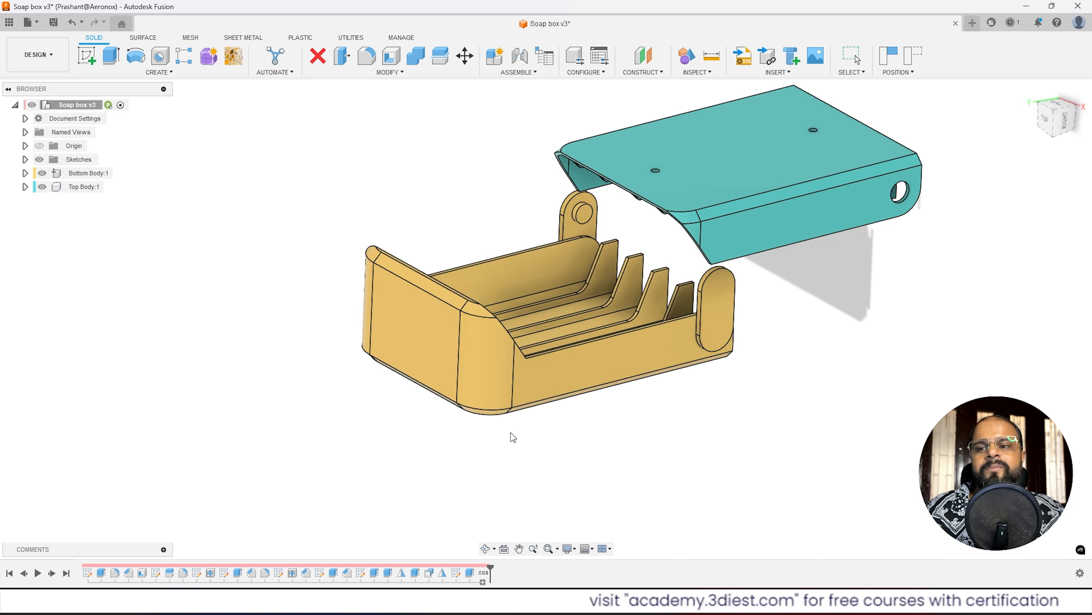
drag(618, 351, 600, 380)
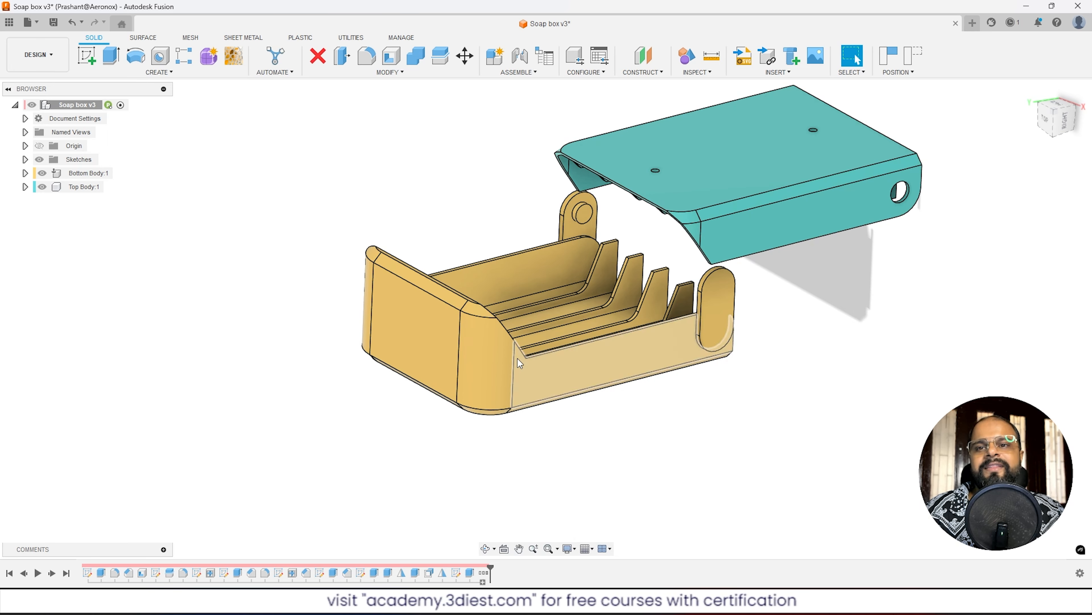
drag(711, 144, 757, 279)
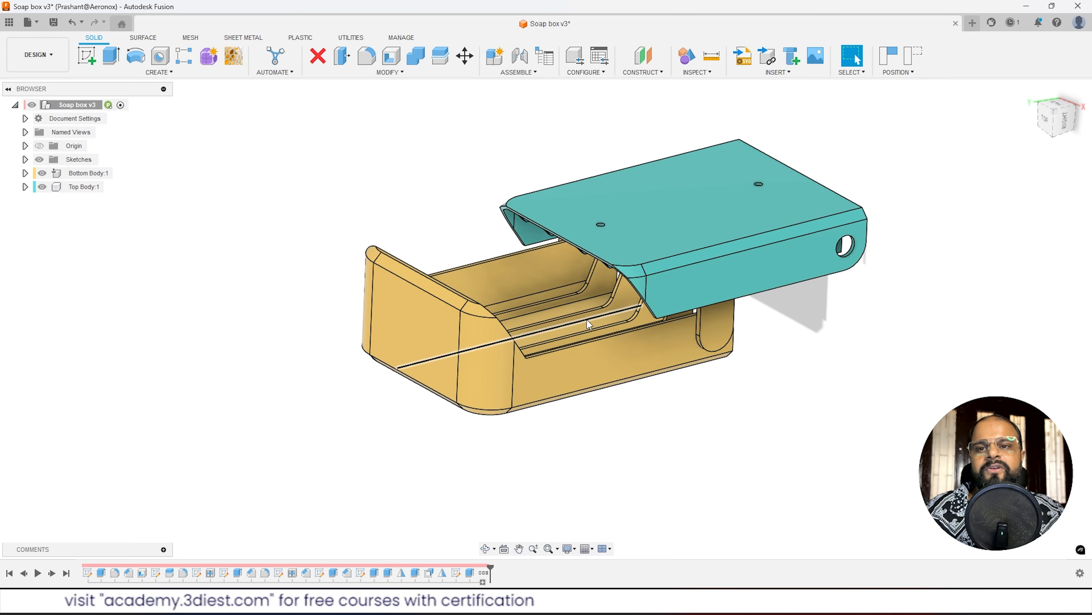
click(914, 61)
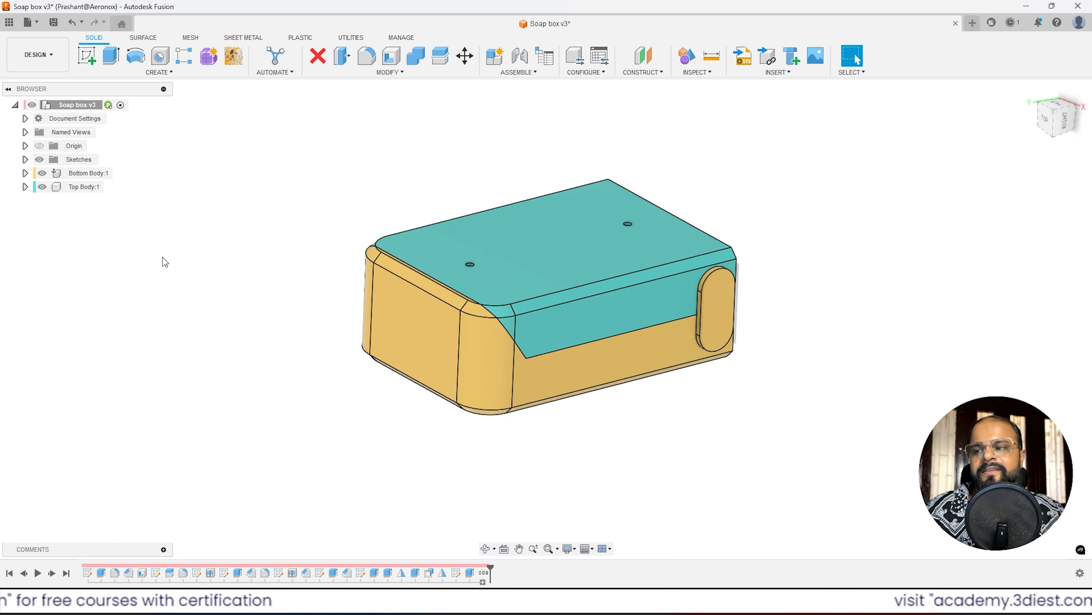
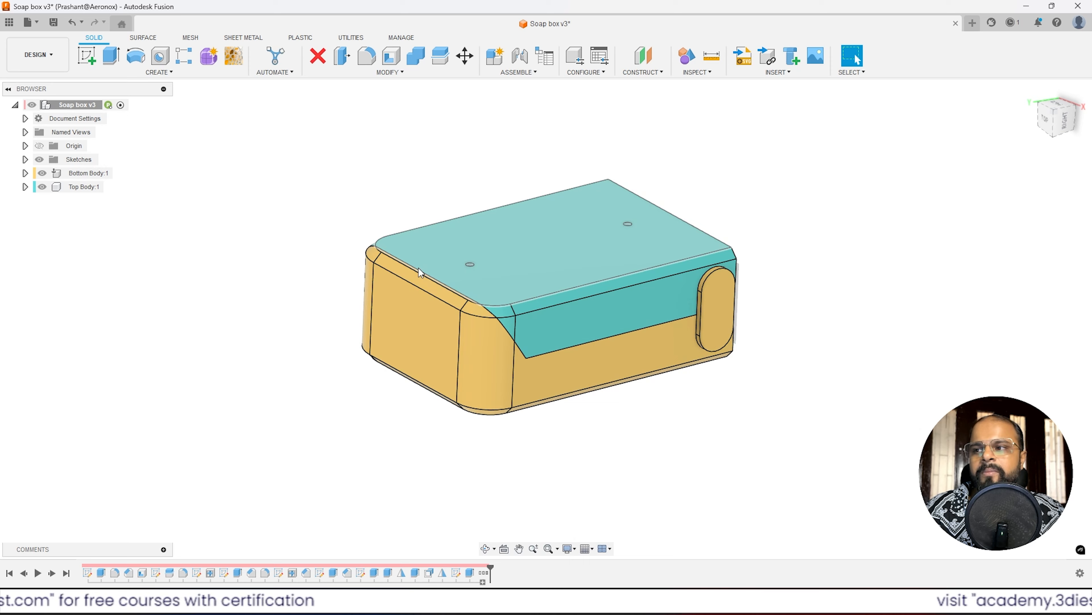
Unground the Bottom Body component from its parent, test-move it away from the lid, and revert its position.
right_click(82, 174)
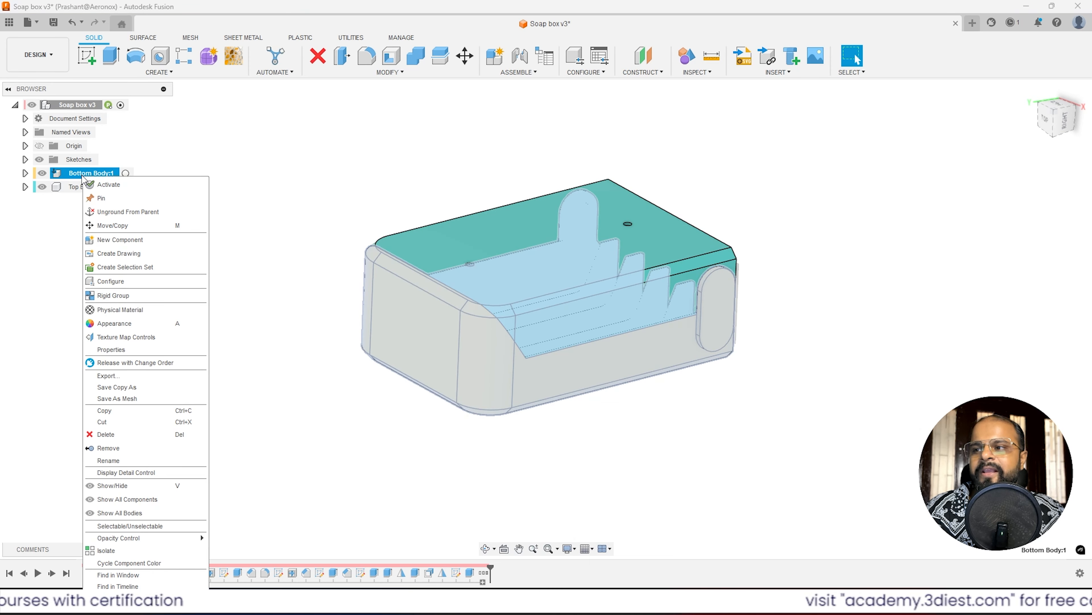
click(133, 212)
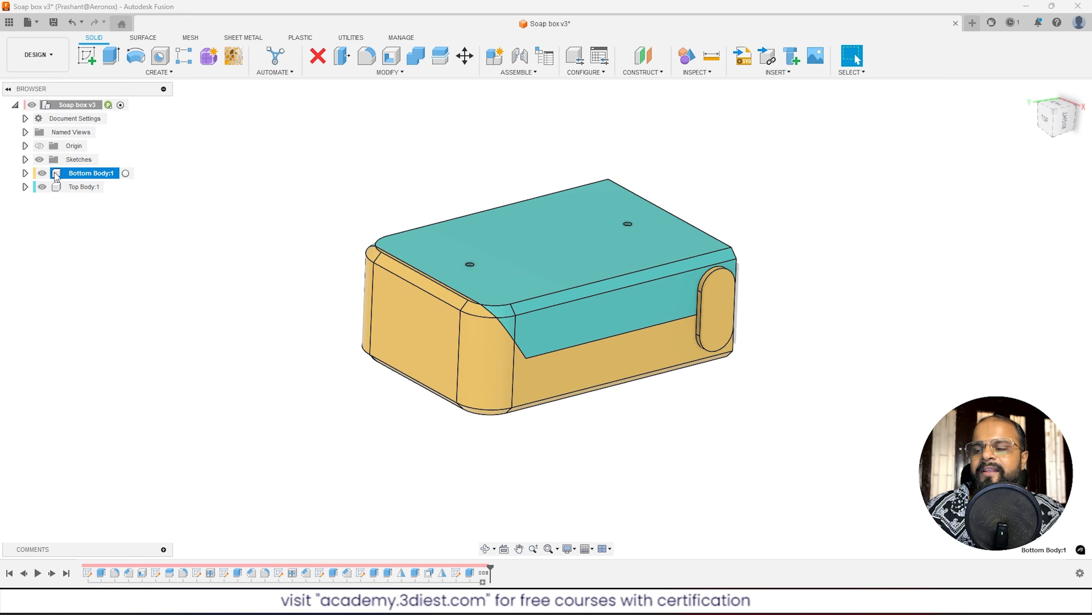
drag(471, 355, 379, 389)
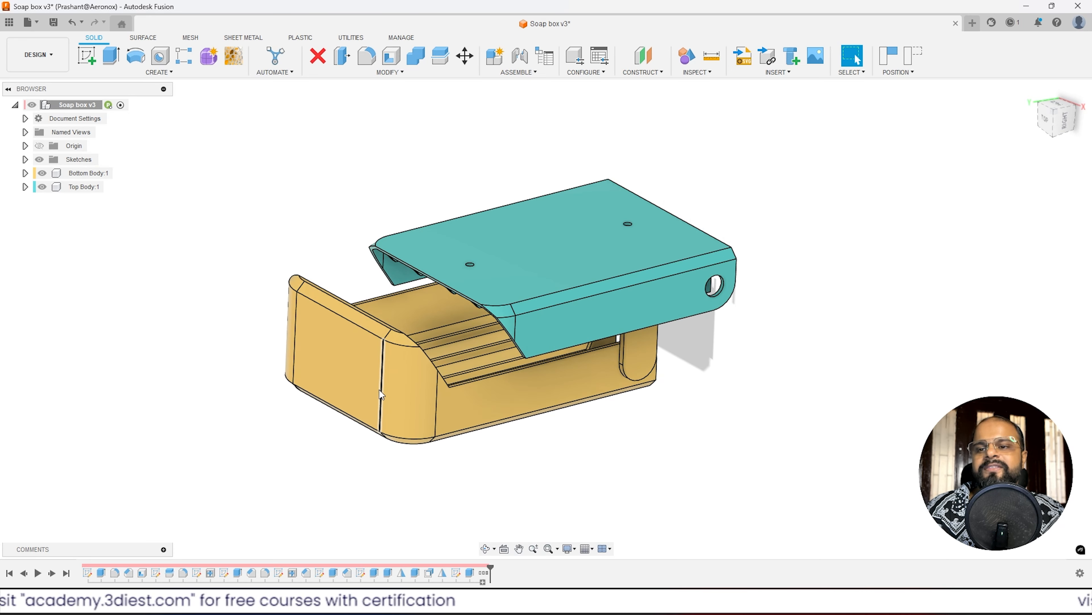
click(913, 56)
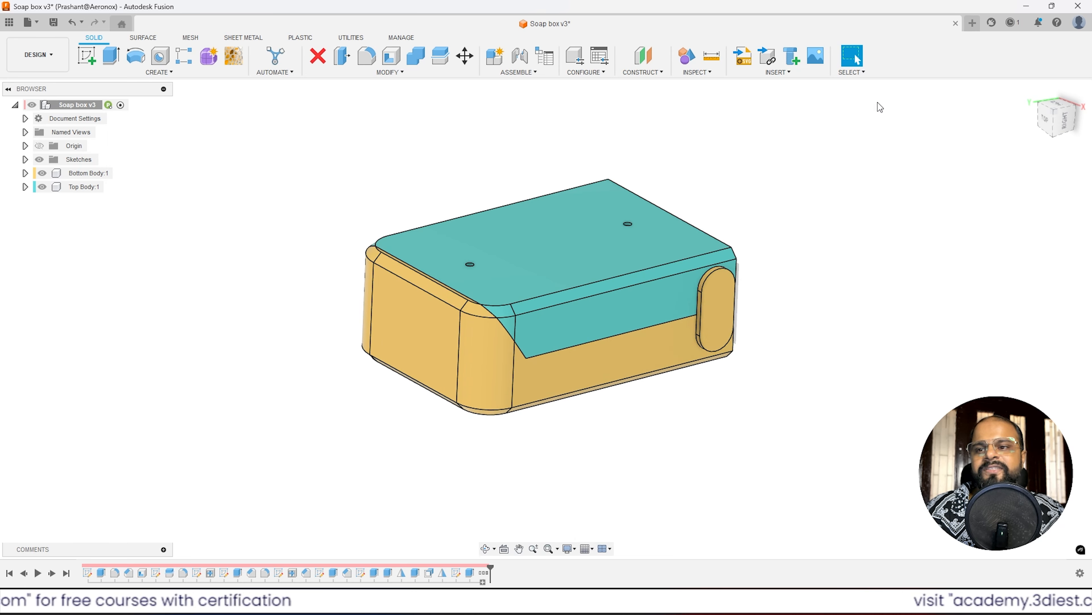
Ground the Top Body component to its parent, and test it by trying to move the lid and sliding Bottom Body out.
right_click(81, 190)
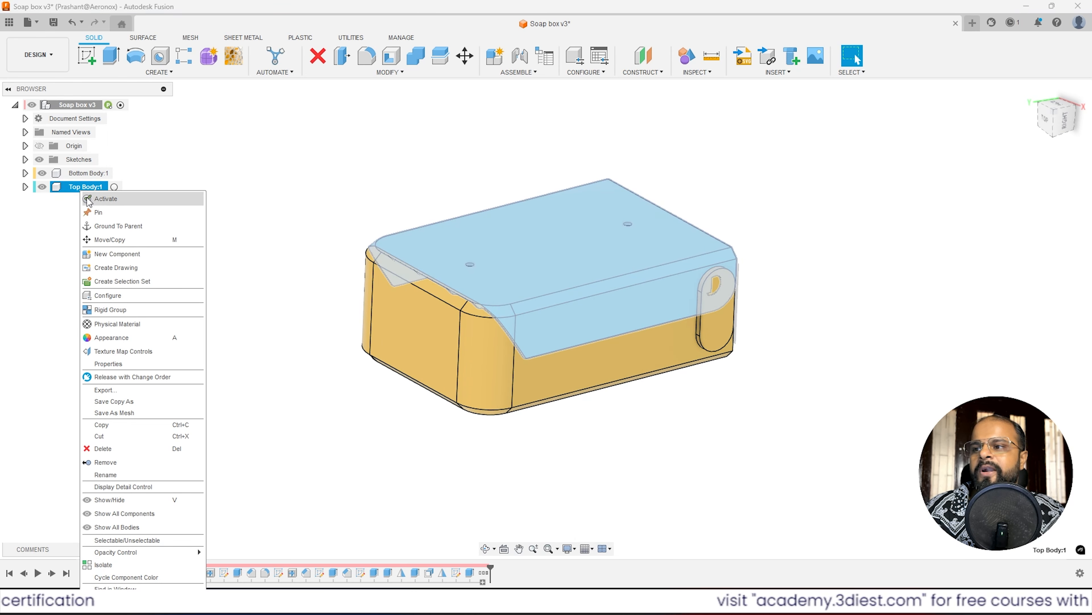
click(118, 227)
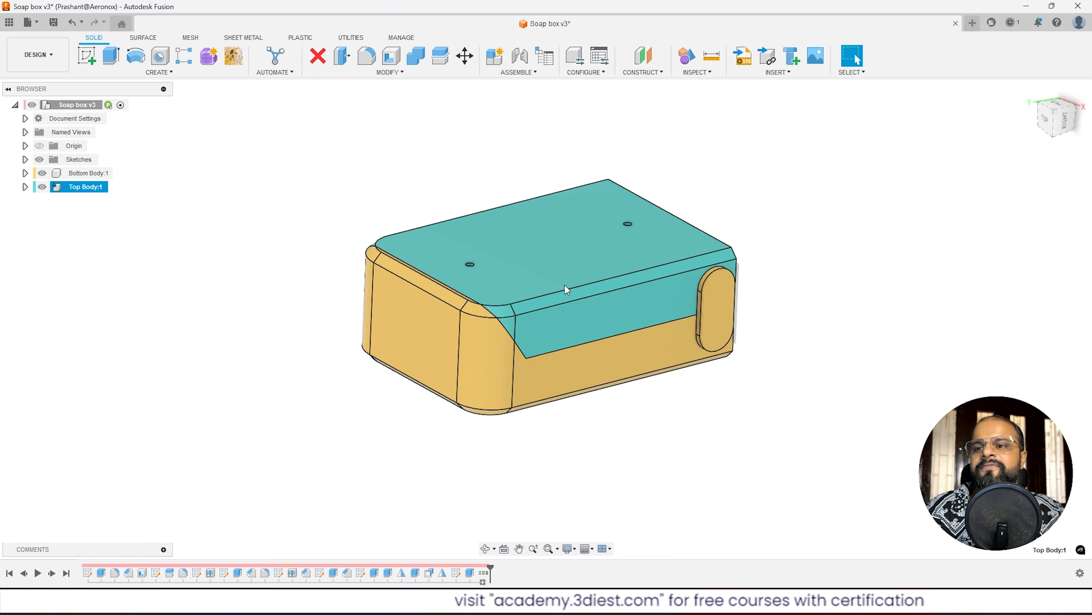
drag(566, 285, 559, 293)
drag(531, 379, 396, 420)
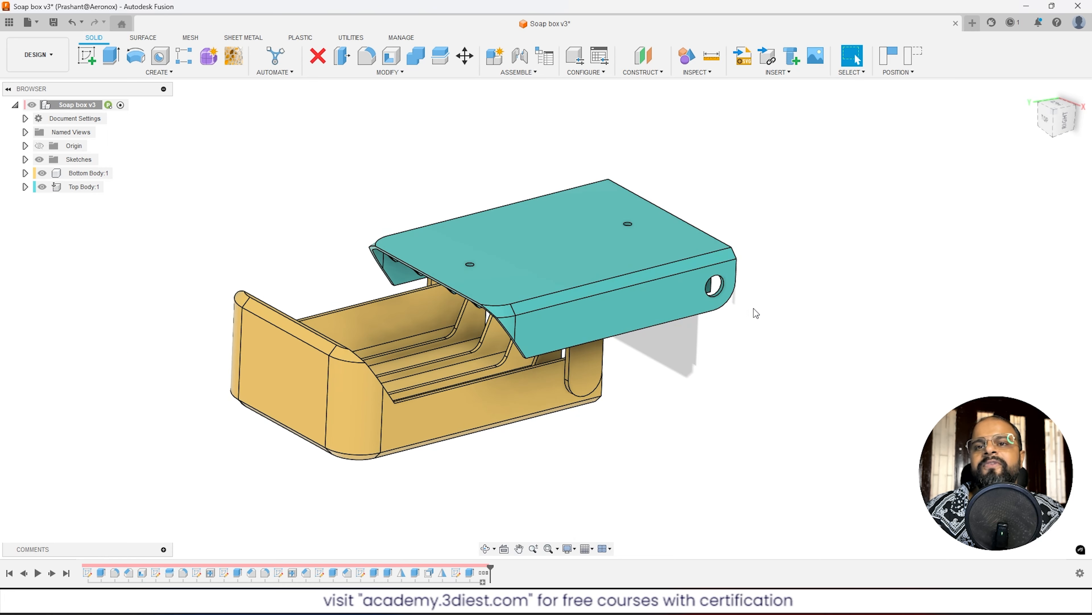
Revert Bottom Body to its original position and start a joint with the centre of its round hinge pin's face as Component 1.
click(918, 55)
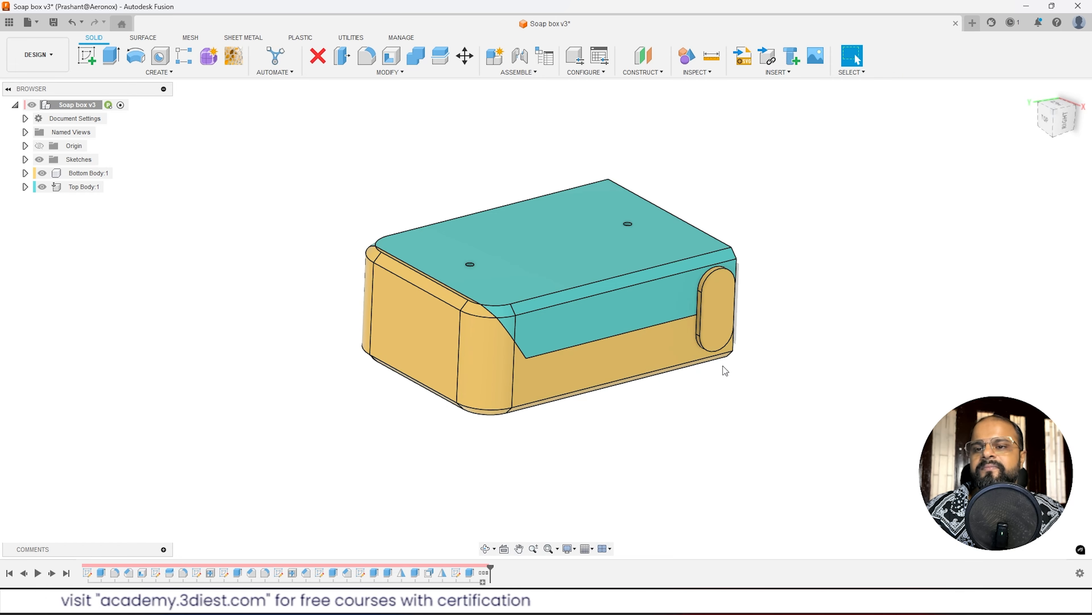
shift+middle_drag(751, 343, 449, 386)
scroll(301, 276, up, 6)
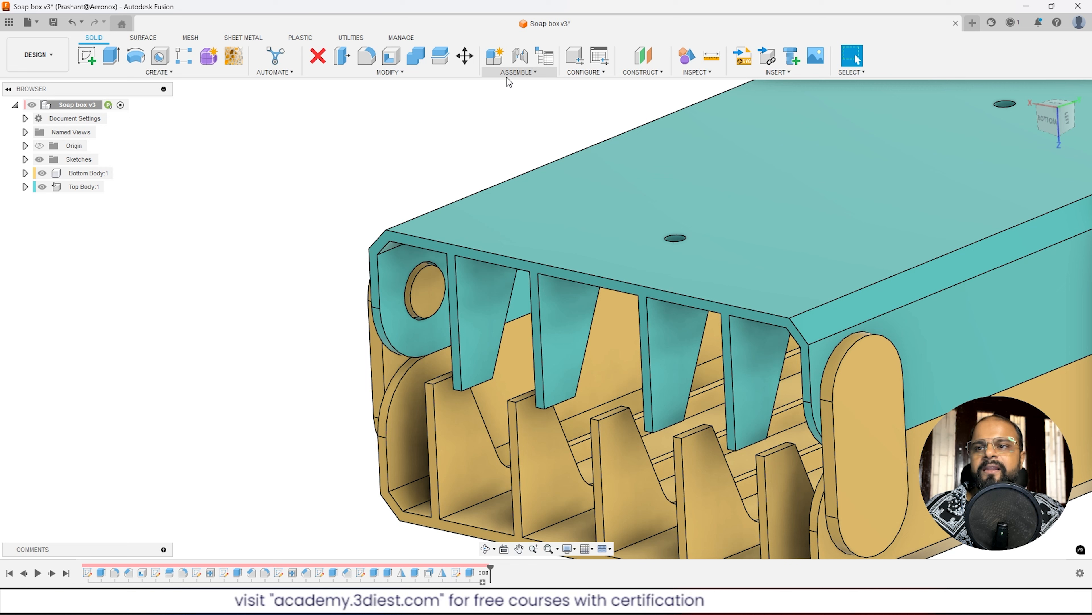
click(526, 73)
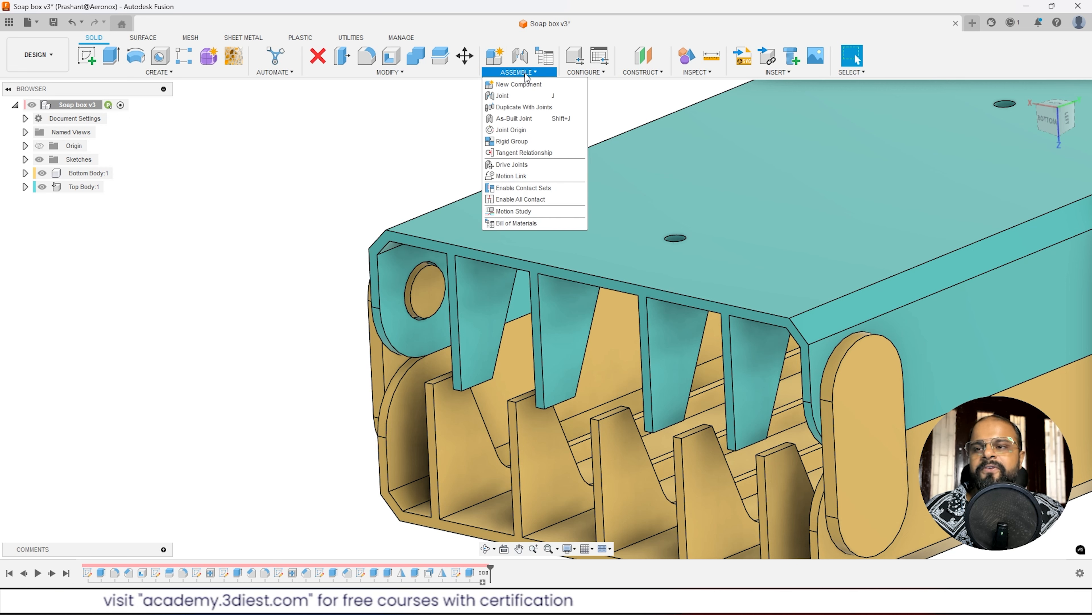
click(517, 97)
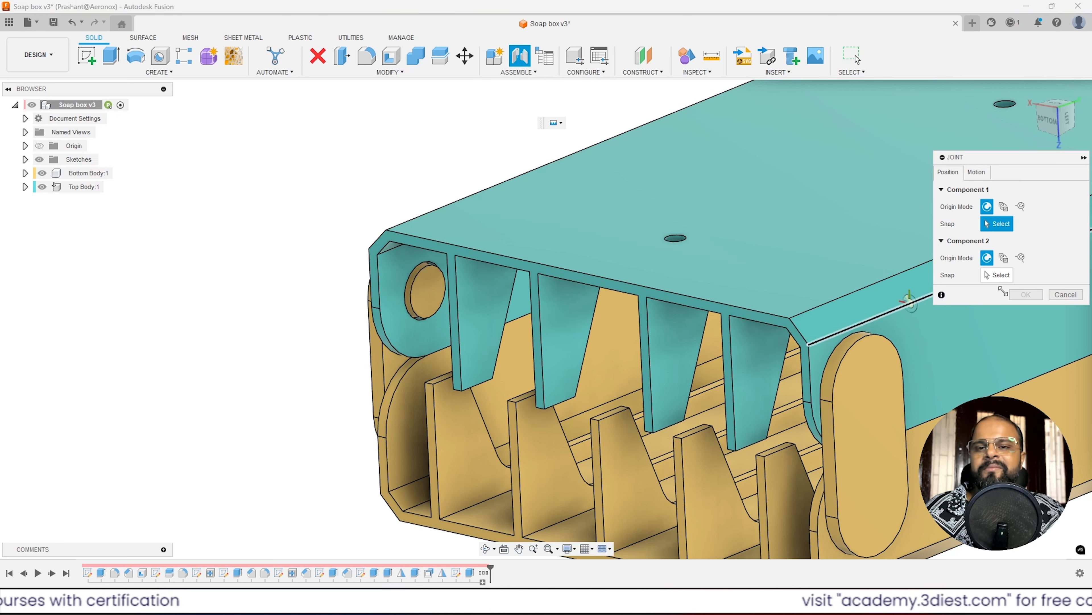
drag(1020, 157, 854, 93)
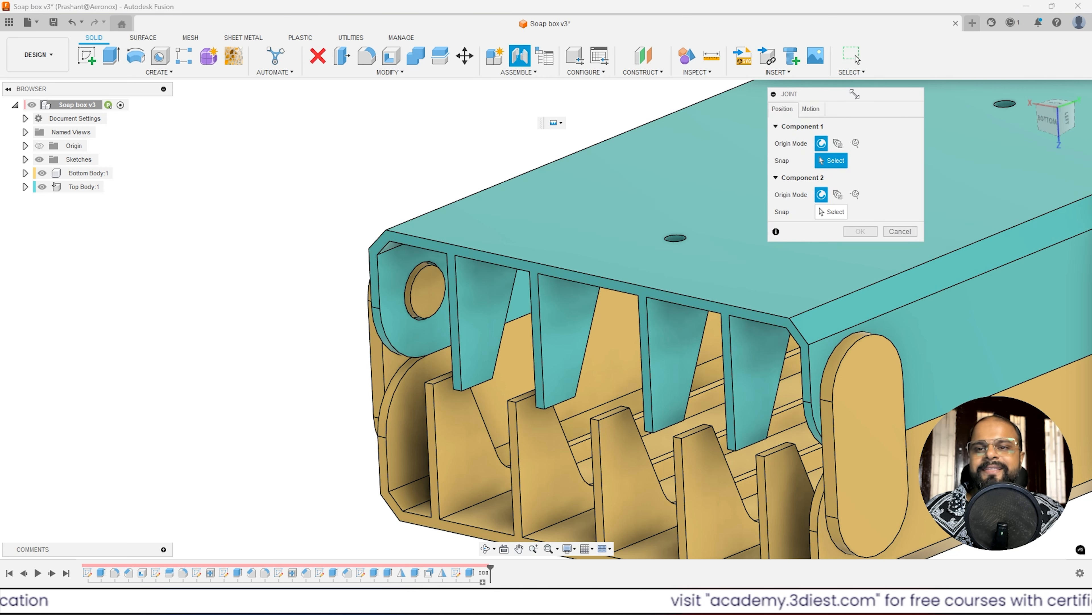
scroll(679, 218, down, 3)
scroll(678, 217, up, 3)
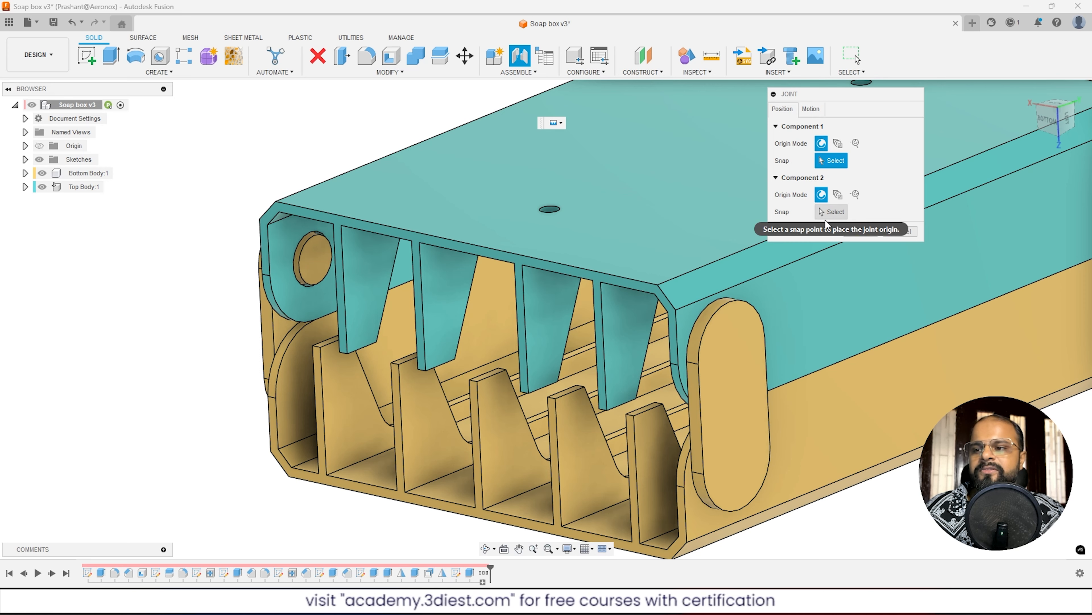
scroll(364, 301, down, 2)
scroll(358, 335, up, 3)
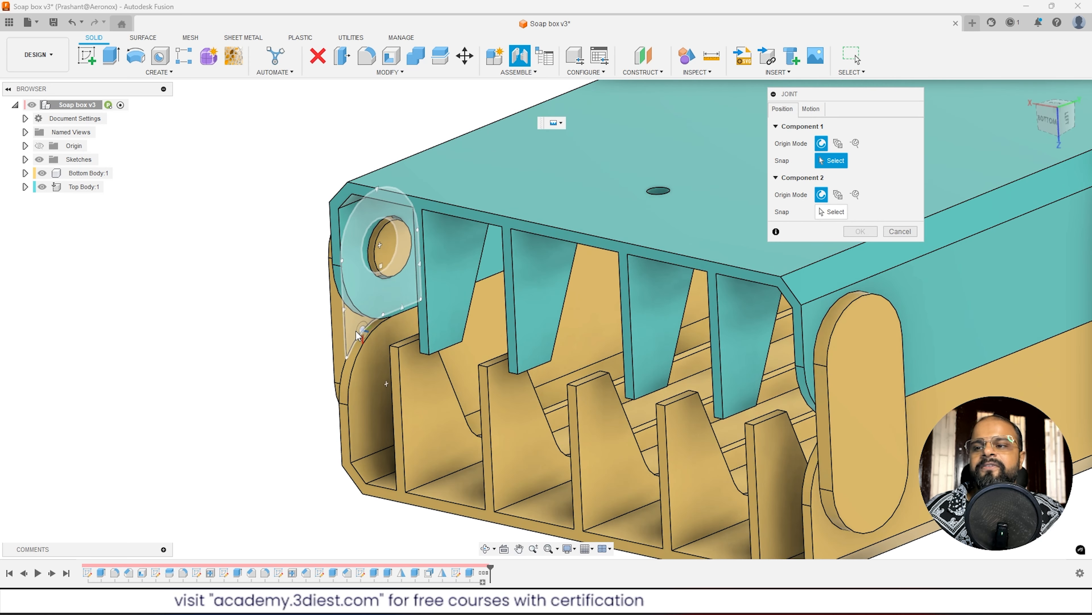
scroll(258, 309, up, 1)
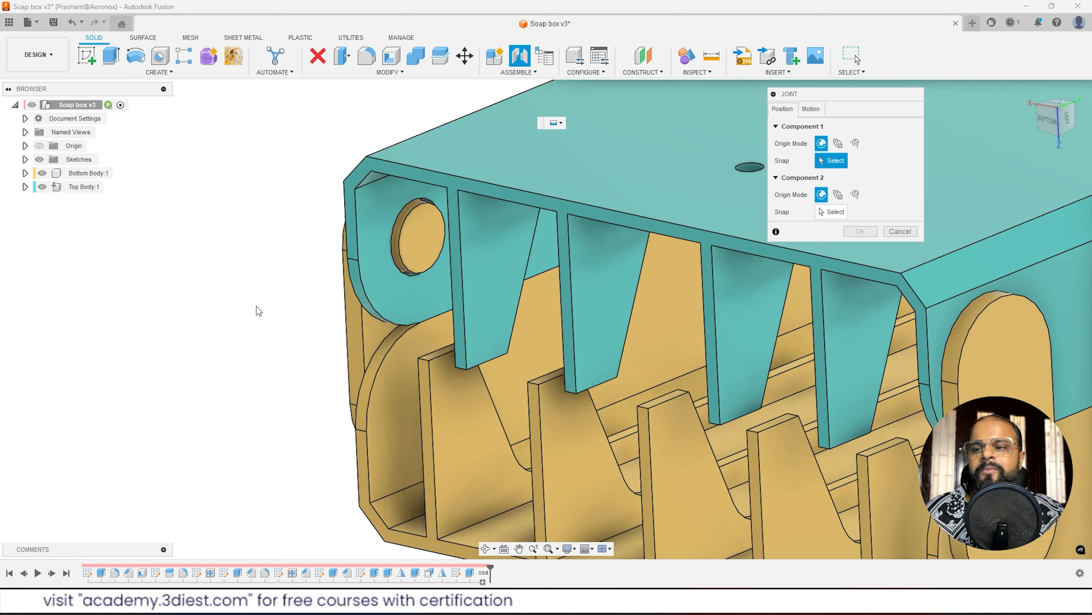
scroll(295, 321, up, 1)
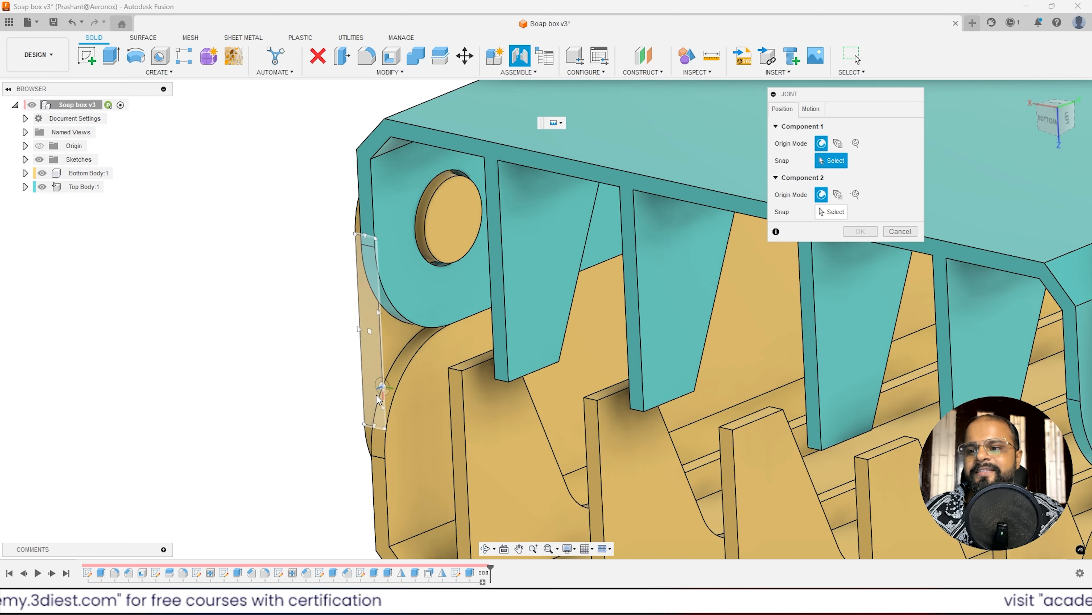
scroll(384, 392, down, 2)
scroll(401, 388, up, 1)
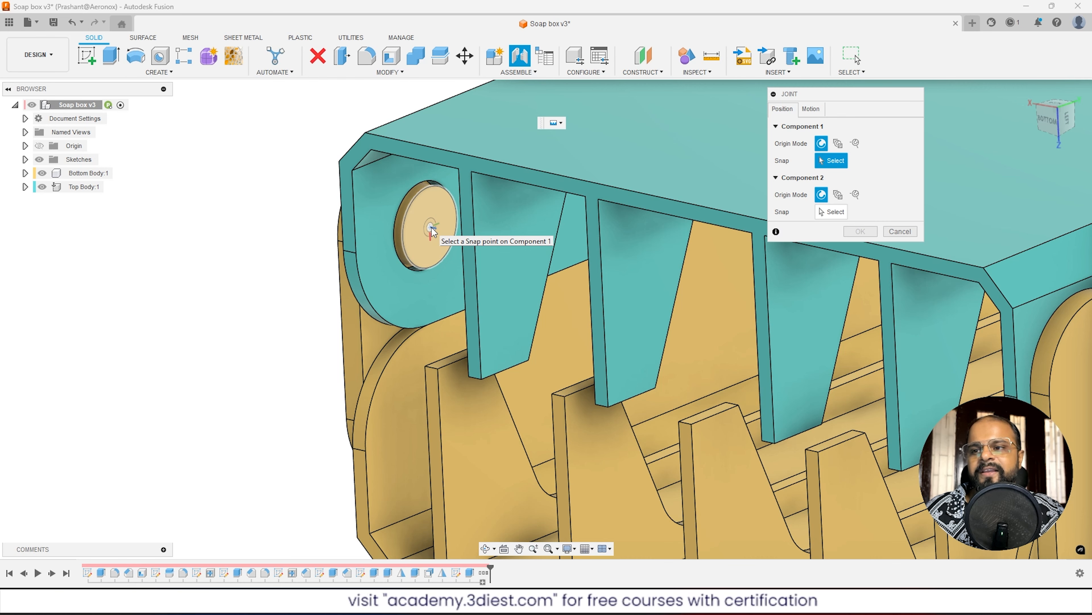
click(432, 231)
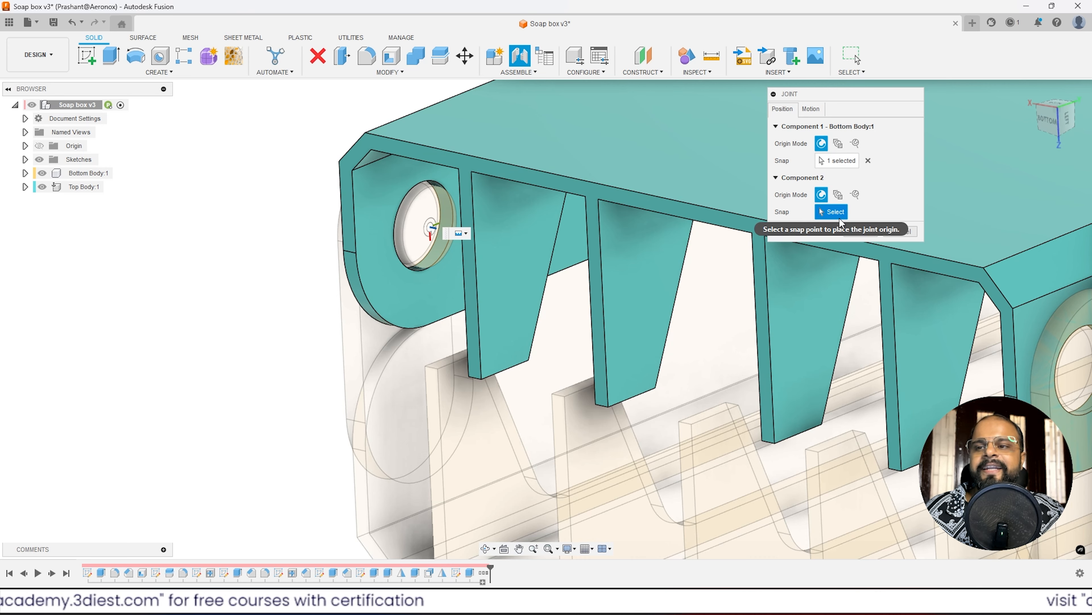
Snap Component 2 to the centre of Top Body's matching hinge hole and make the joint Revolute.
scroll(389, 191, up, 3)
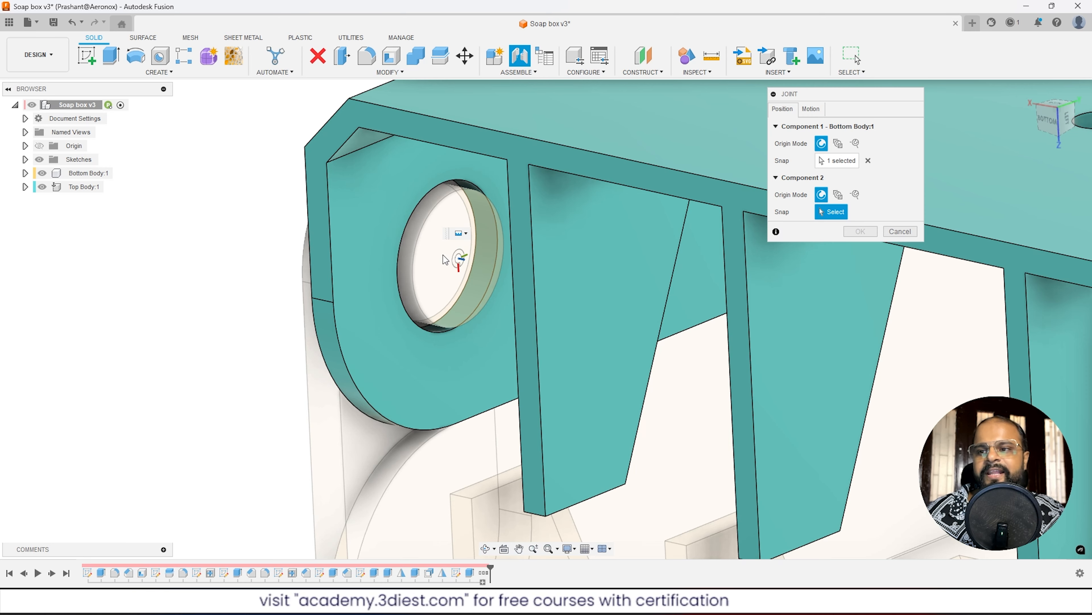
scroll(430, 263, up, 3)
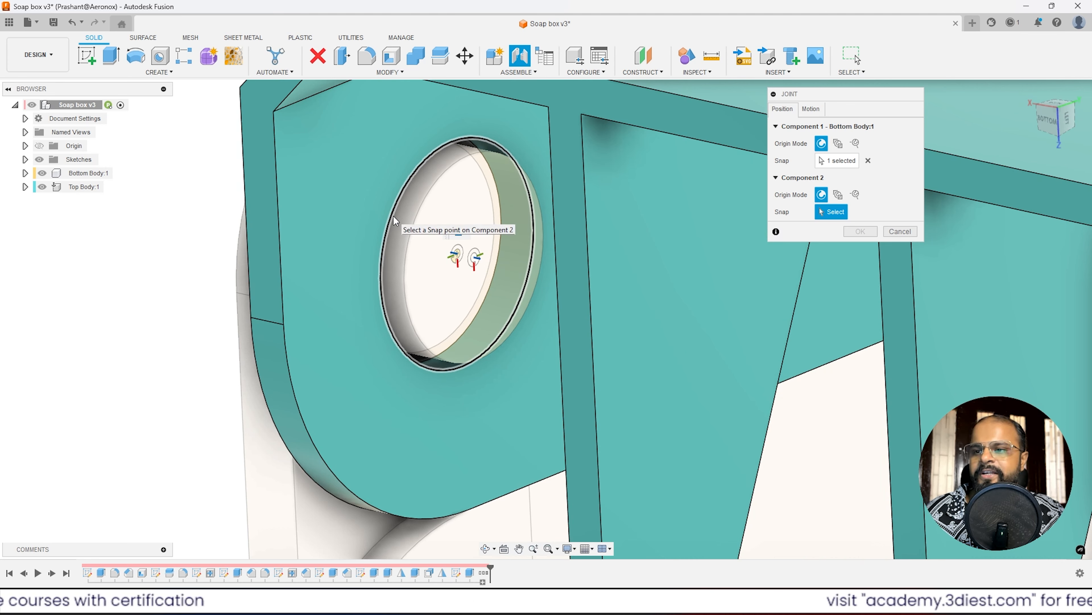
click(456, 257)
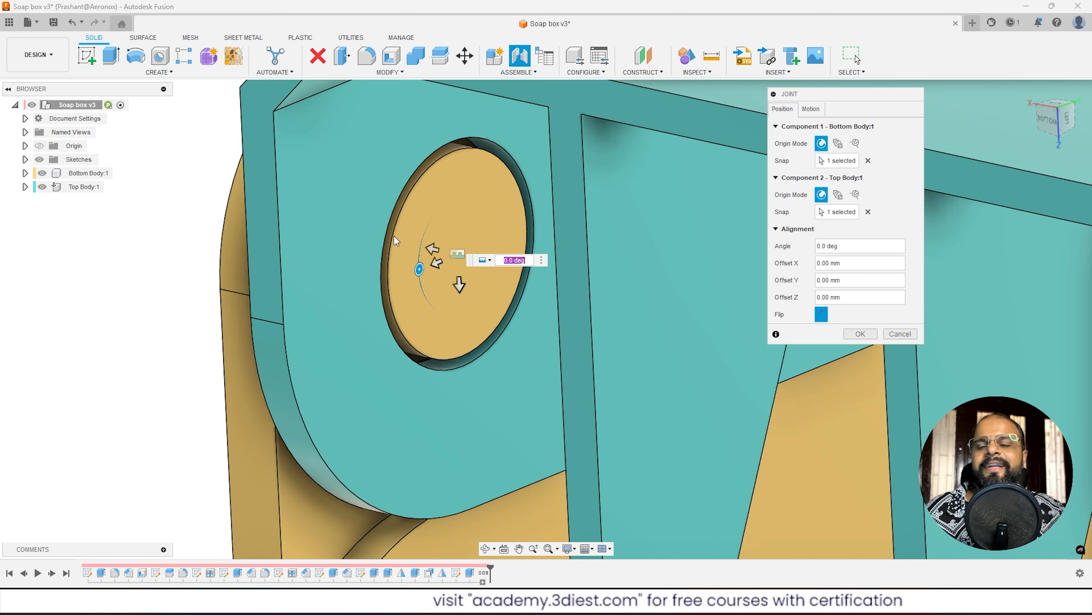
scroll(361, 220, down, 3)
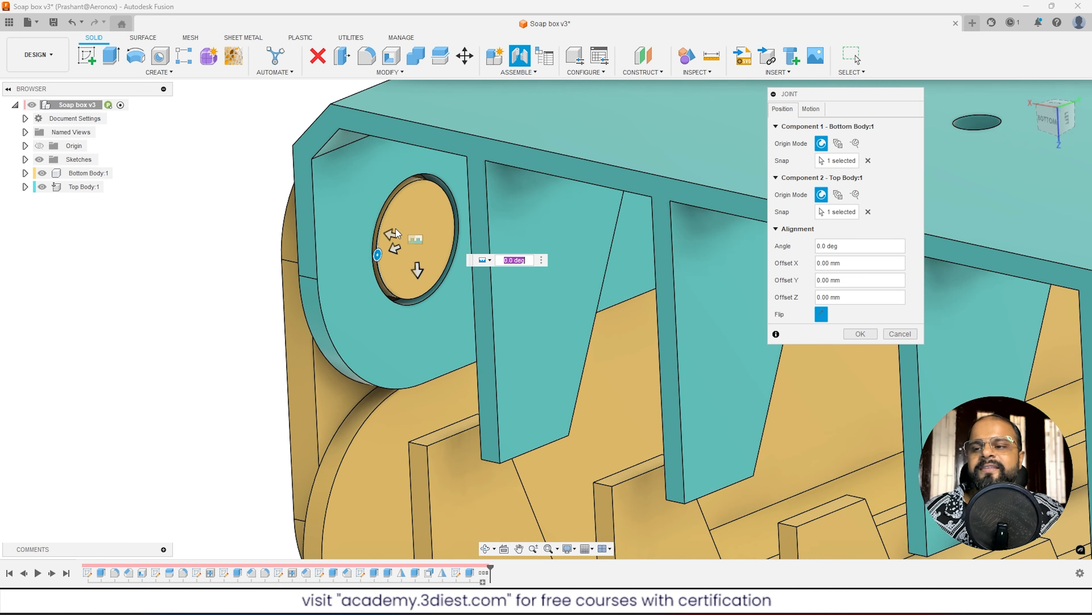
scroll(338, 217, up, 3)
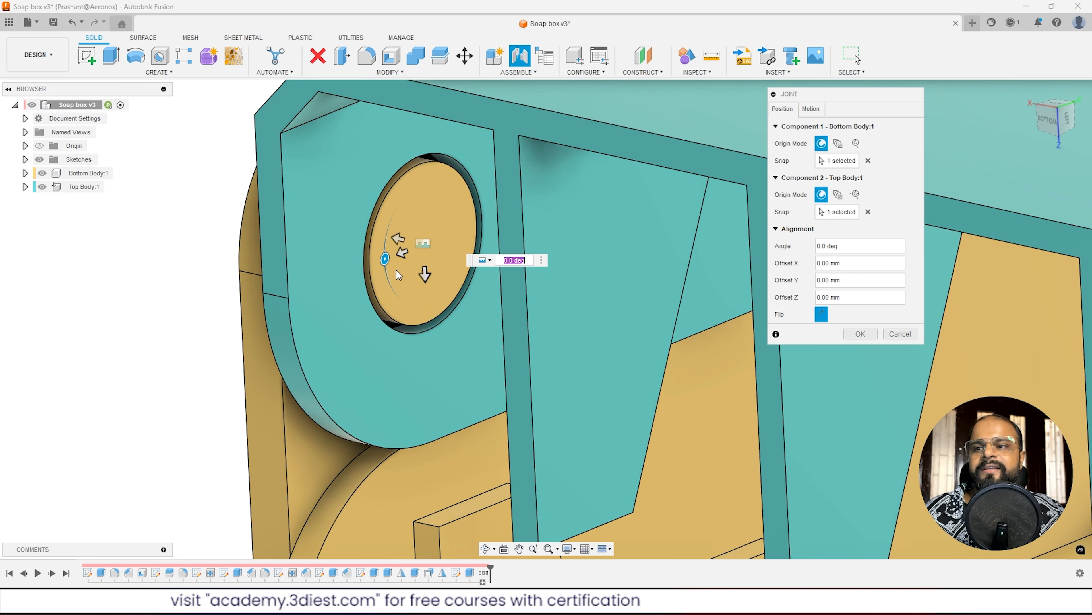
click(490, 260)
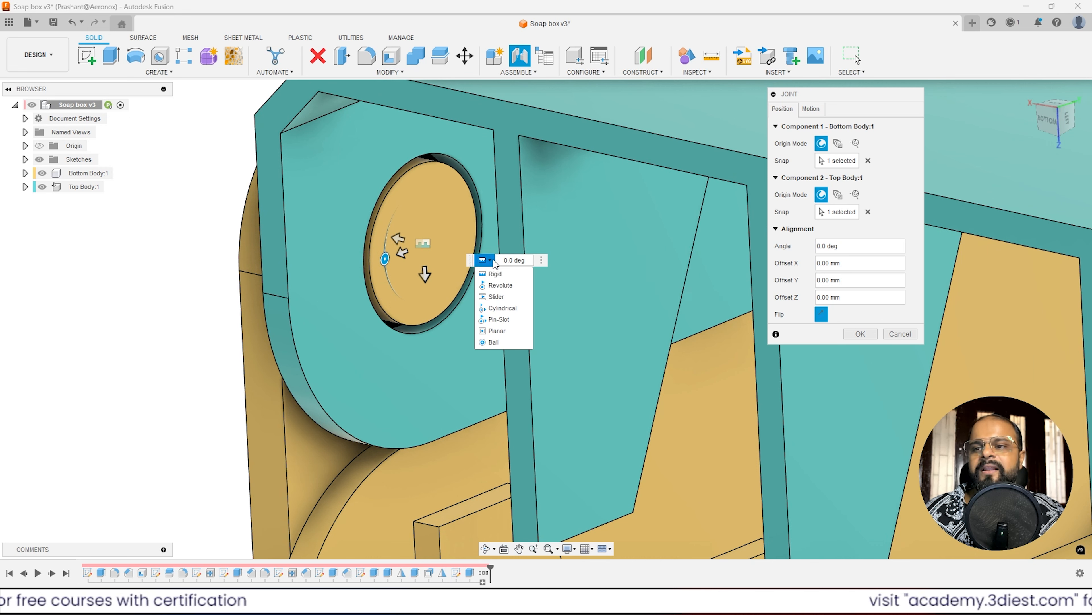
click(495, 285)
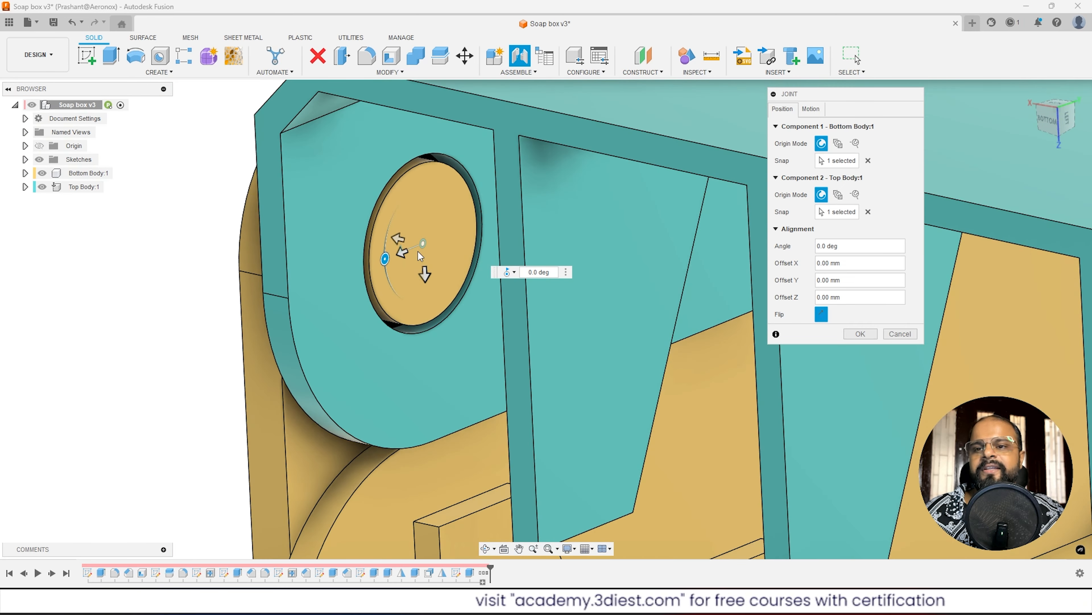
Try a joint Z offset of -1 mm in the bottom view and check the side-wall alignment at both ends.
click(1048, 126)
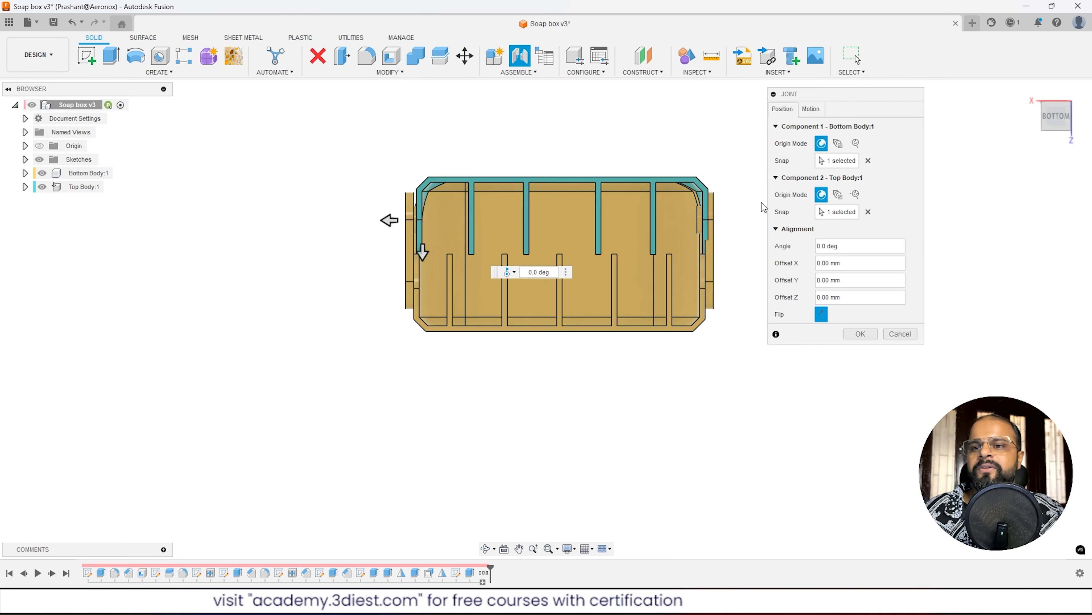
scroll(710, 234, up, 5)
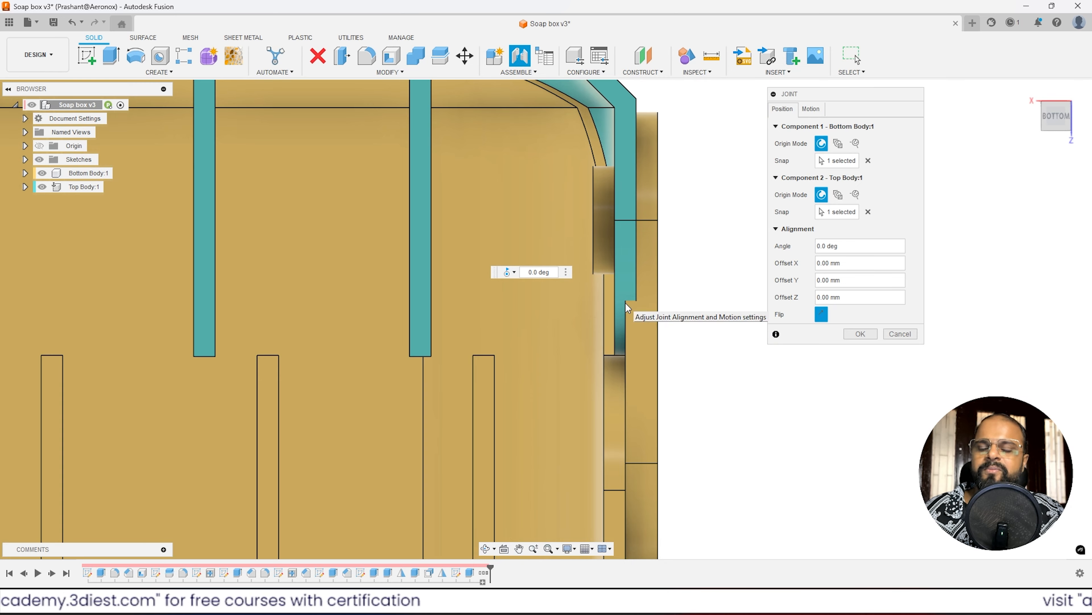
scroll(549, 202, down, 5)
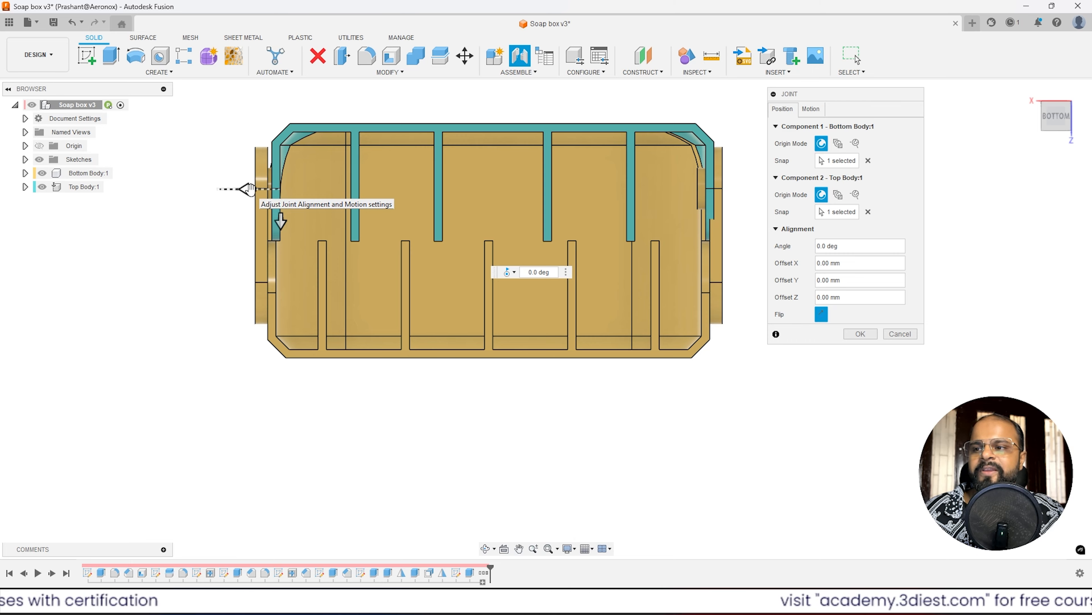
click(248, 189)
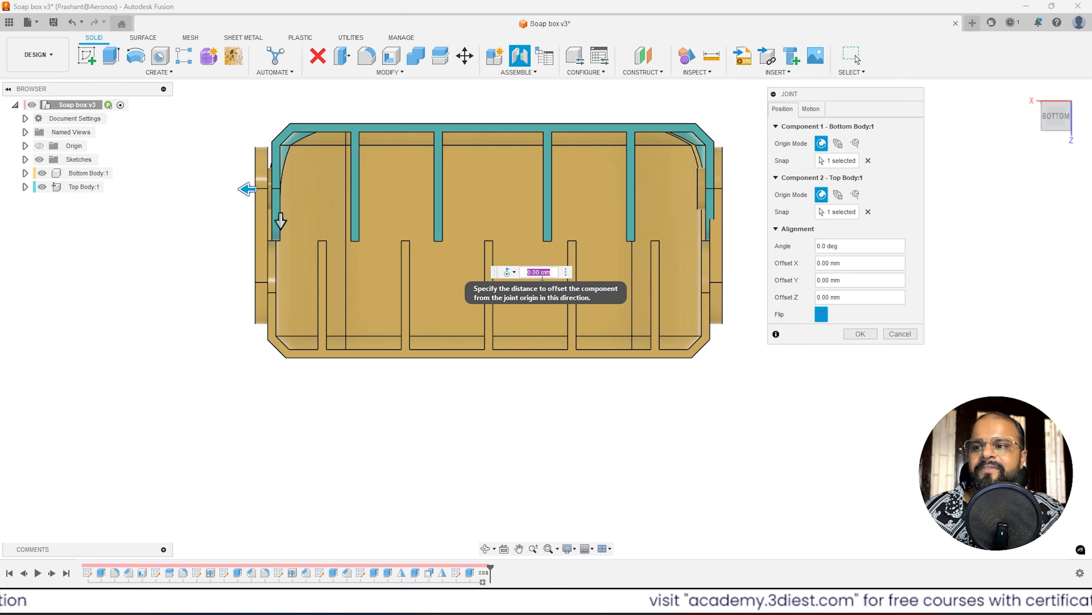
key(BackSpace)
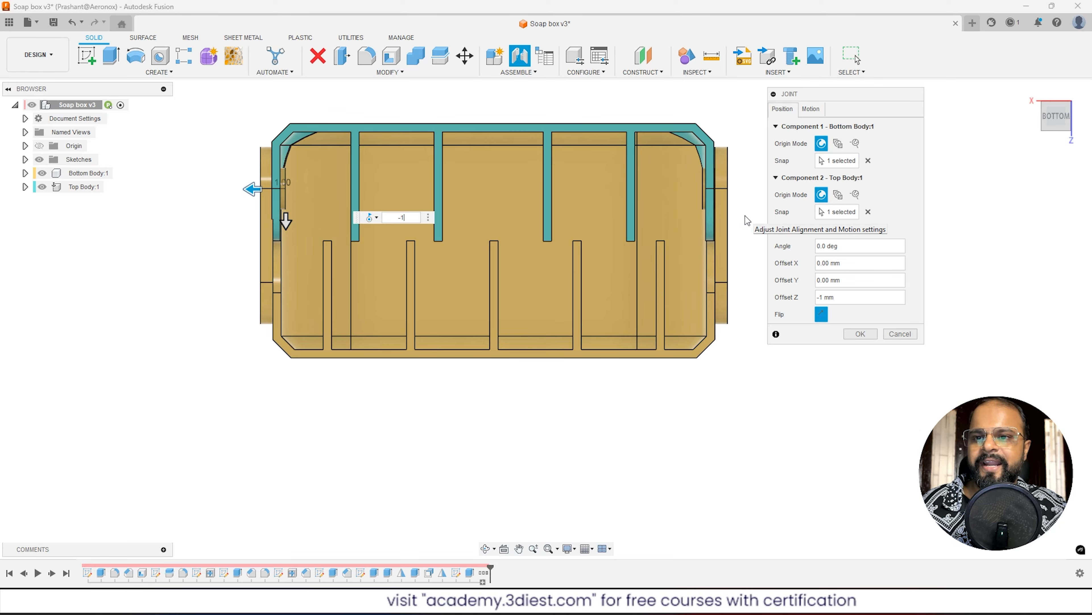
scroll(740, 224, up, 5)
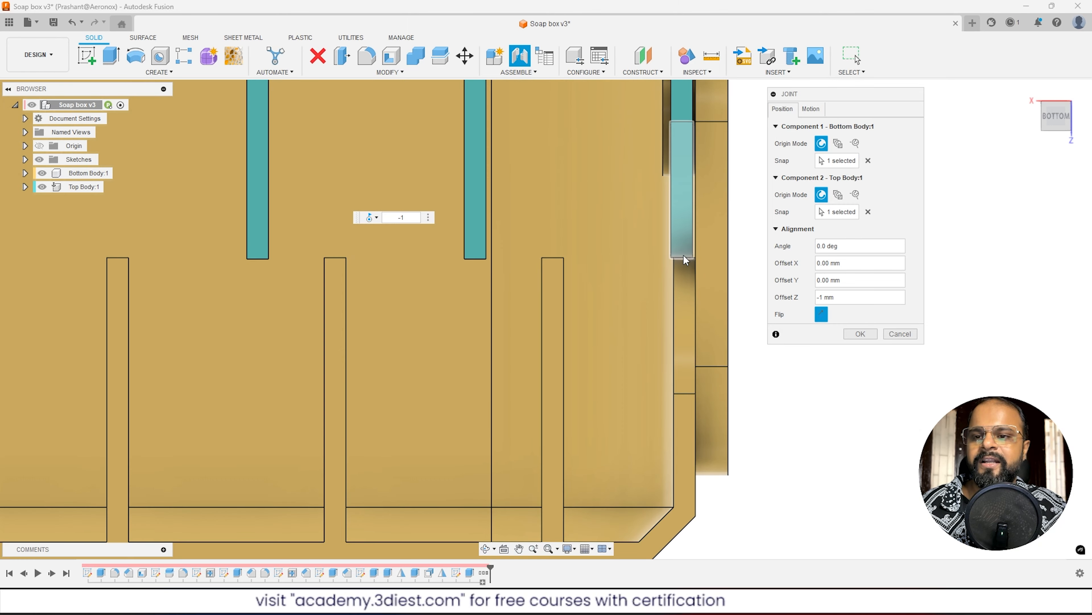
scroll(723, 254, down, 6)
scroll(263, 252, up, 2)
scroll(297, 244, up, 4)
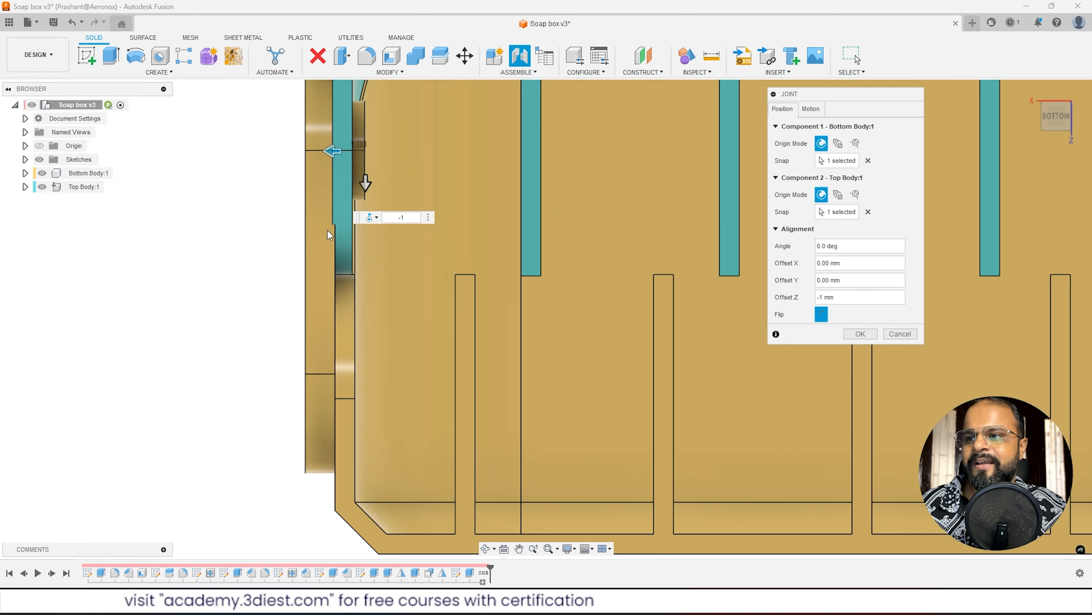
Set the joint's Z offset to -0.8 mm and check how the lid and bottom walls line up on both sides.
double_click(404, 218)
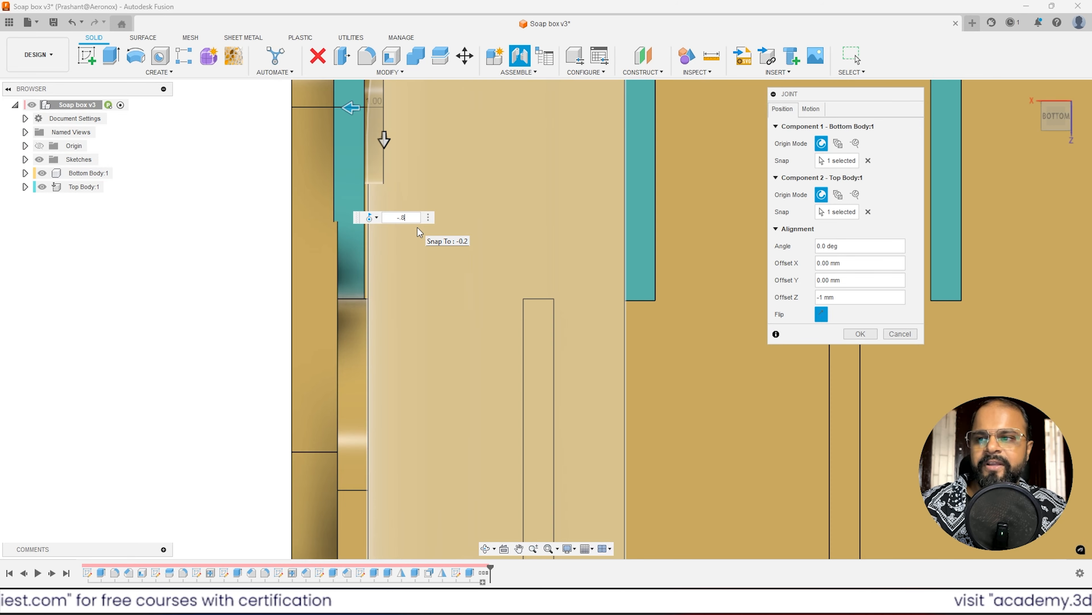
text(.8)
key(Return)
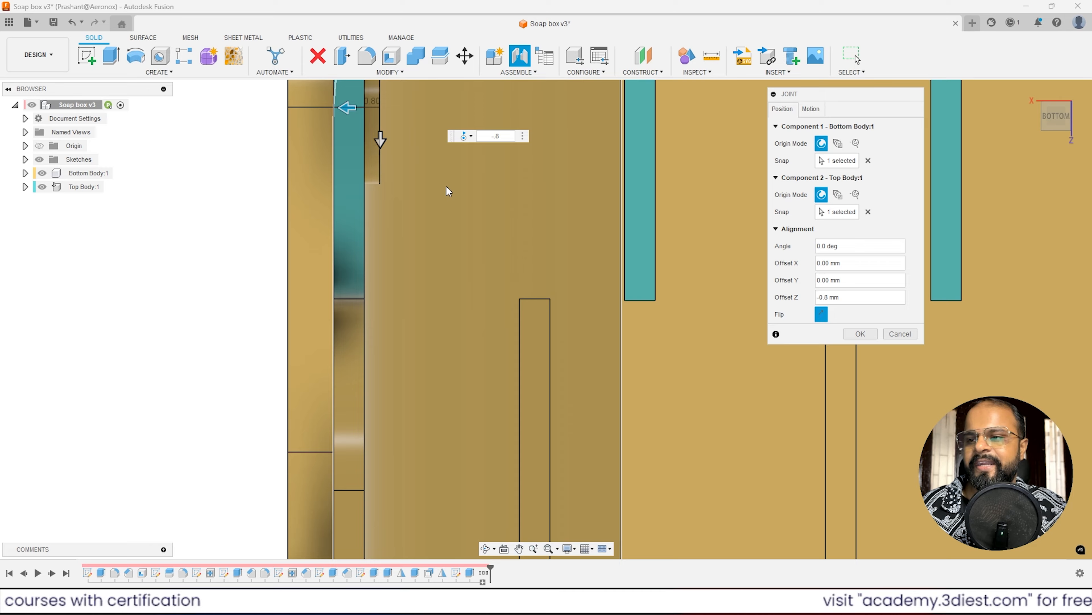
scroll(282, 275, down, 5)
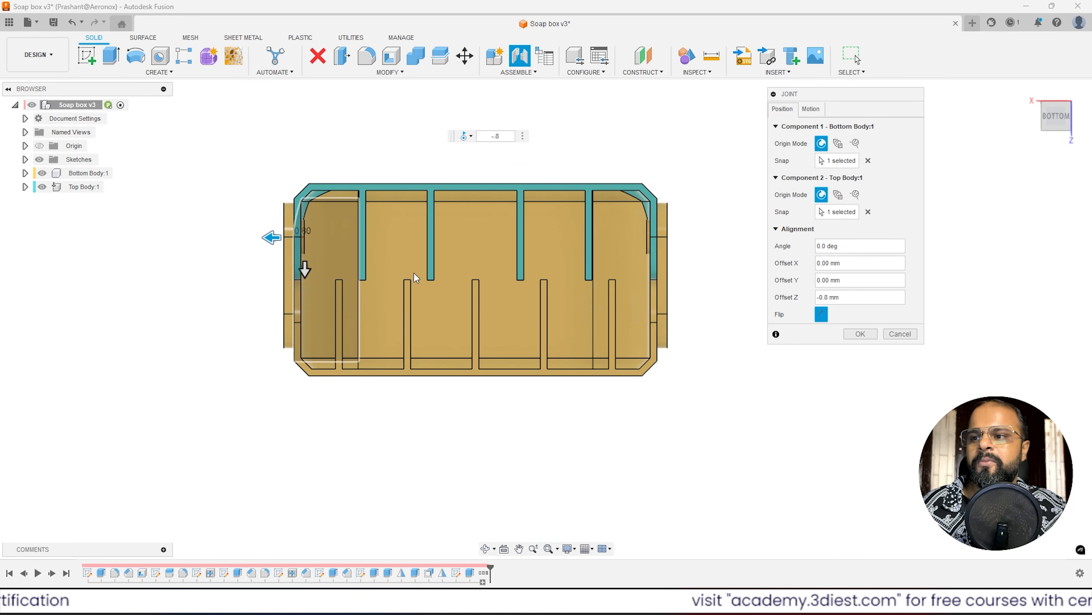
scroll(682, 258, up, 8)
scroll(689, 264, up, 4)
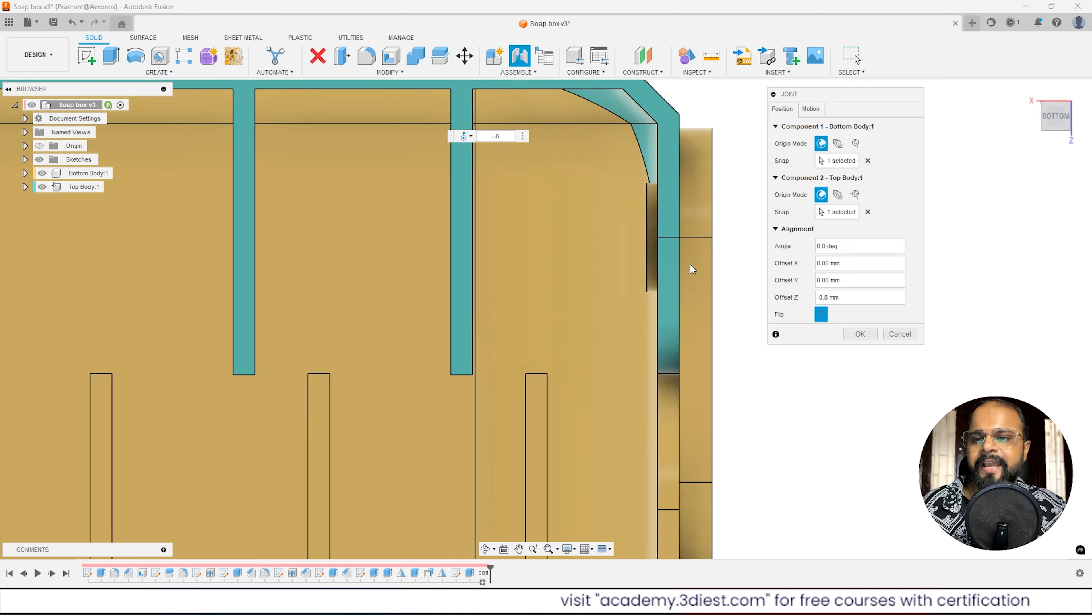
scroll(682, 252, down, 3)
scroll(685, 248, down, 5)
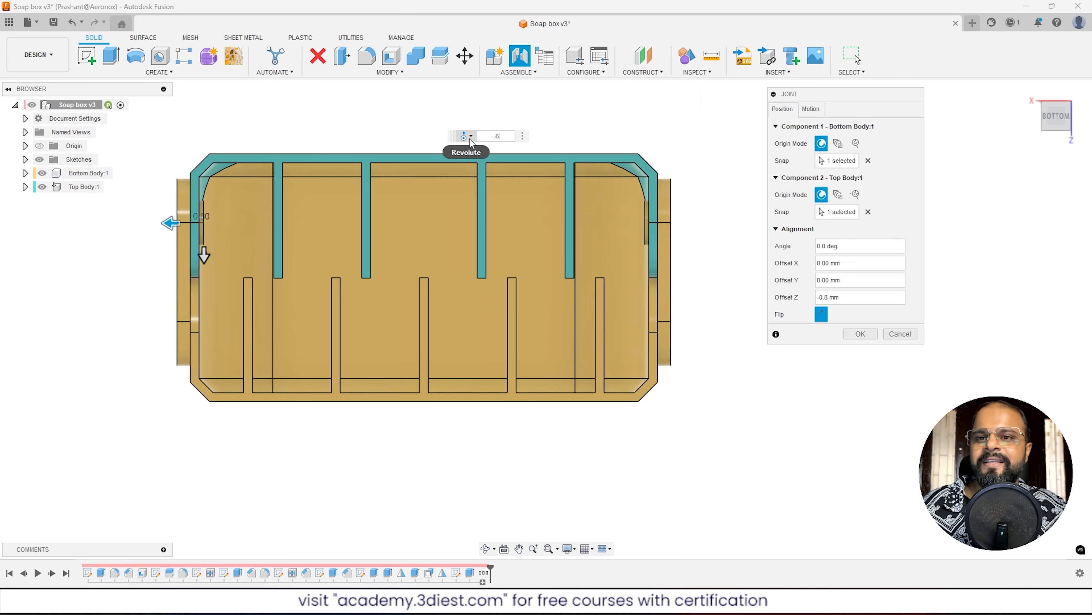
Preview the revolute motion about the Z axis and create the hinge joint.
click(810, 110)
scroll(522, 199, down, 2)
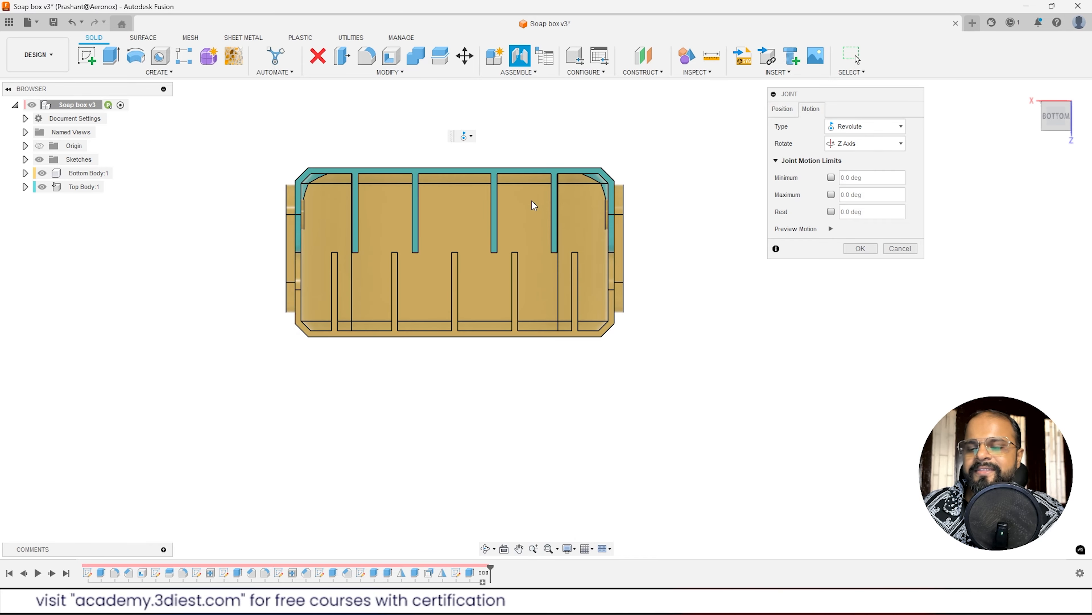
shift+middle_drag(531, 201, 613, 305)
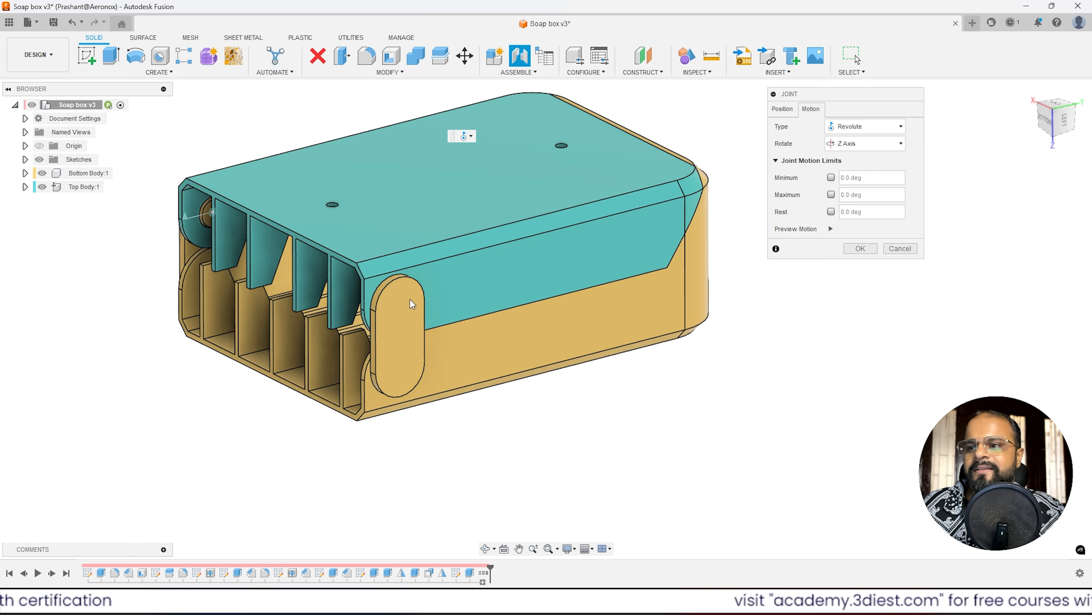
click(831, 229)
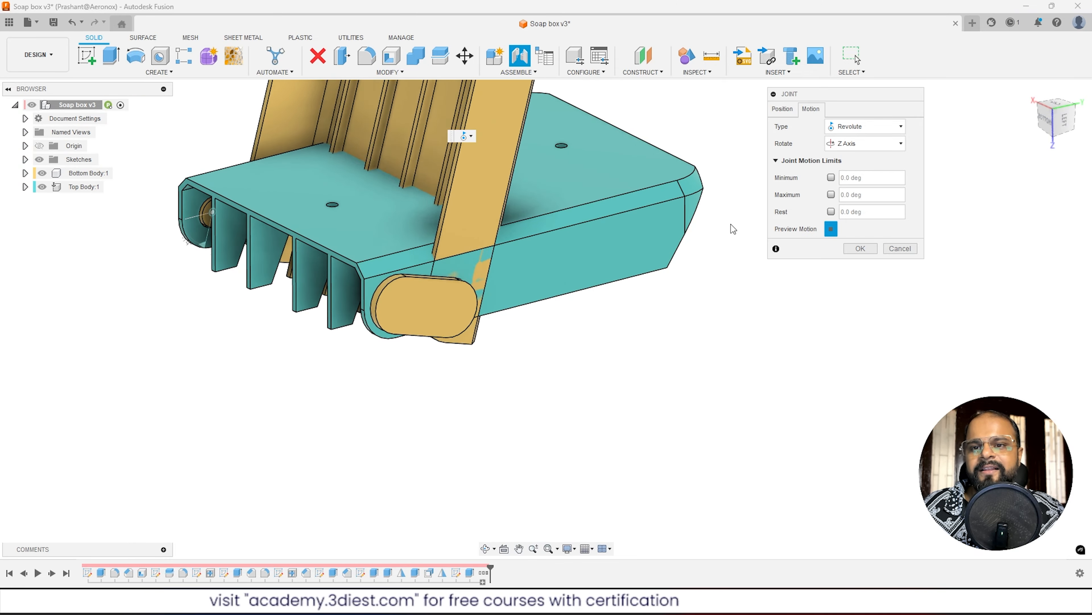
click(859, 249)
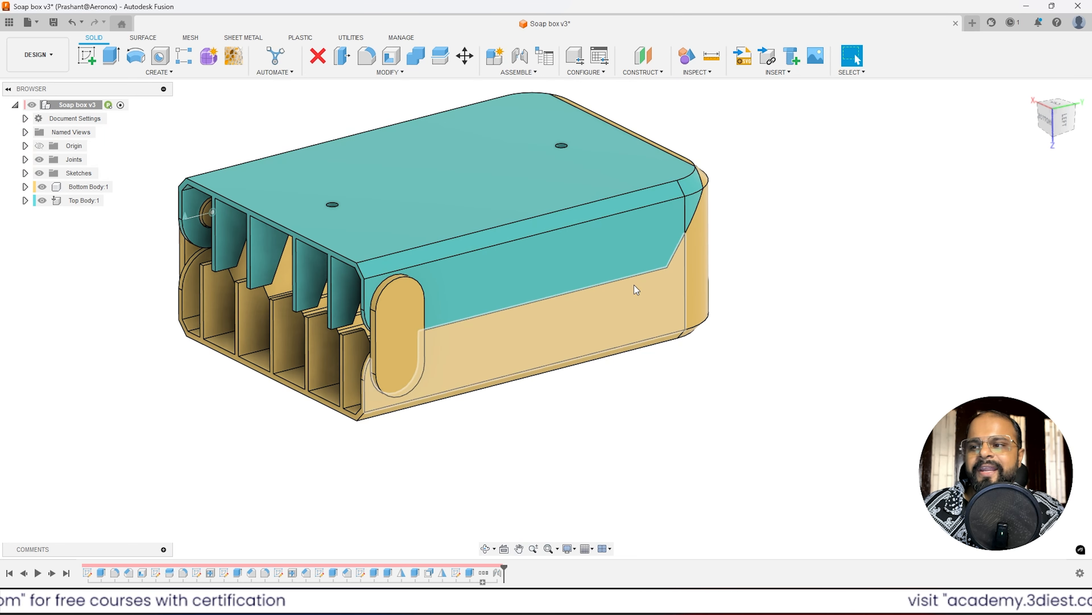
scroll(634, 286, down, 3)
scroll(471, 466, up, 3)
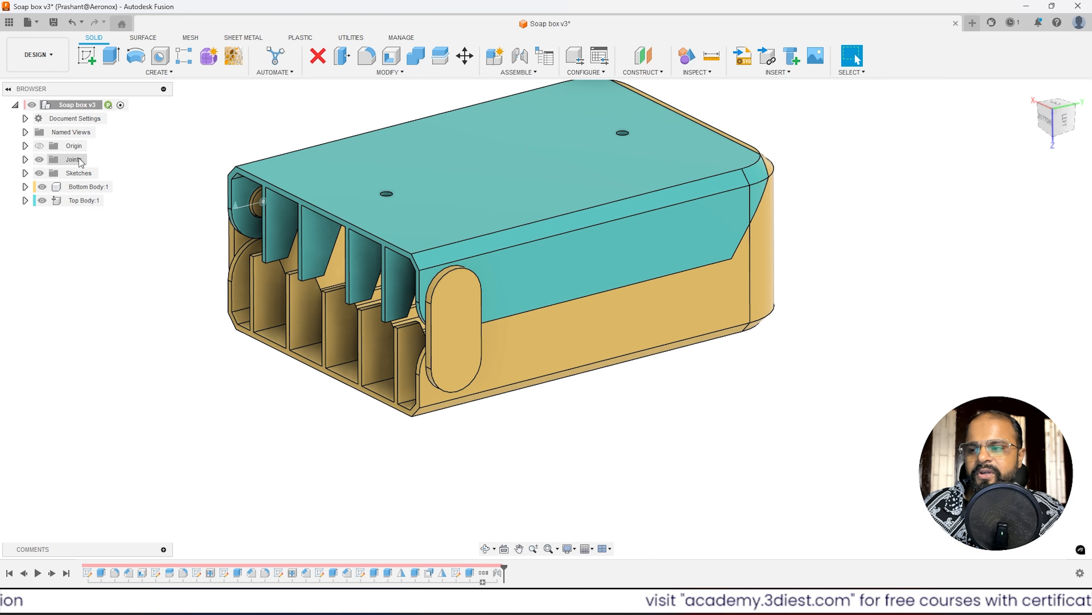
Animate the revolute joint between the lid and bottom part and examine its full rotation from several angles.
click(25, 160)
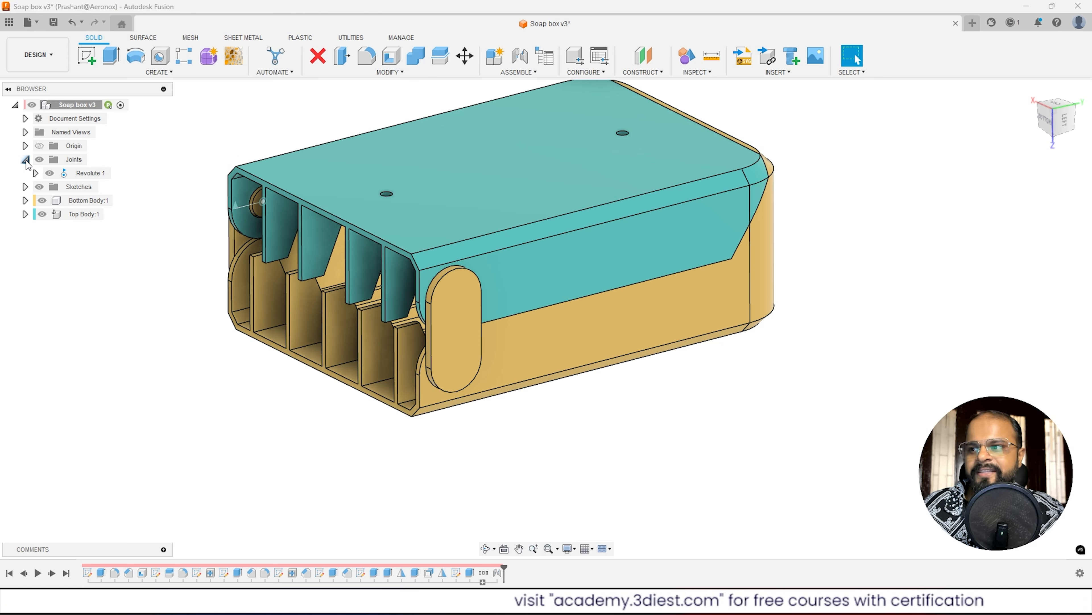
click(89, 173)
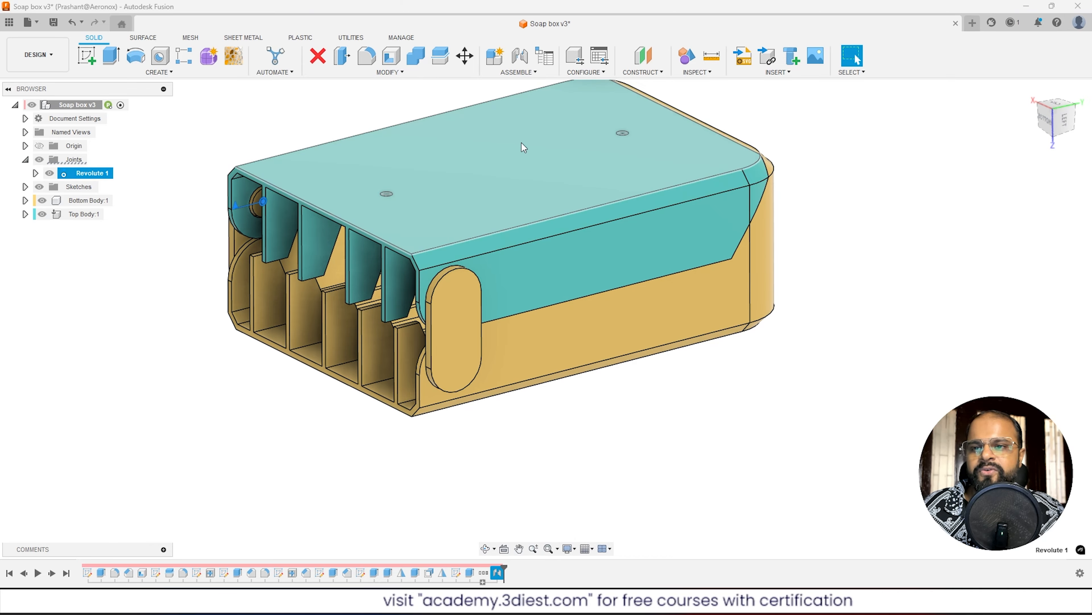
shift+middle_drag(576, 391, 671, 234)
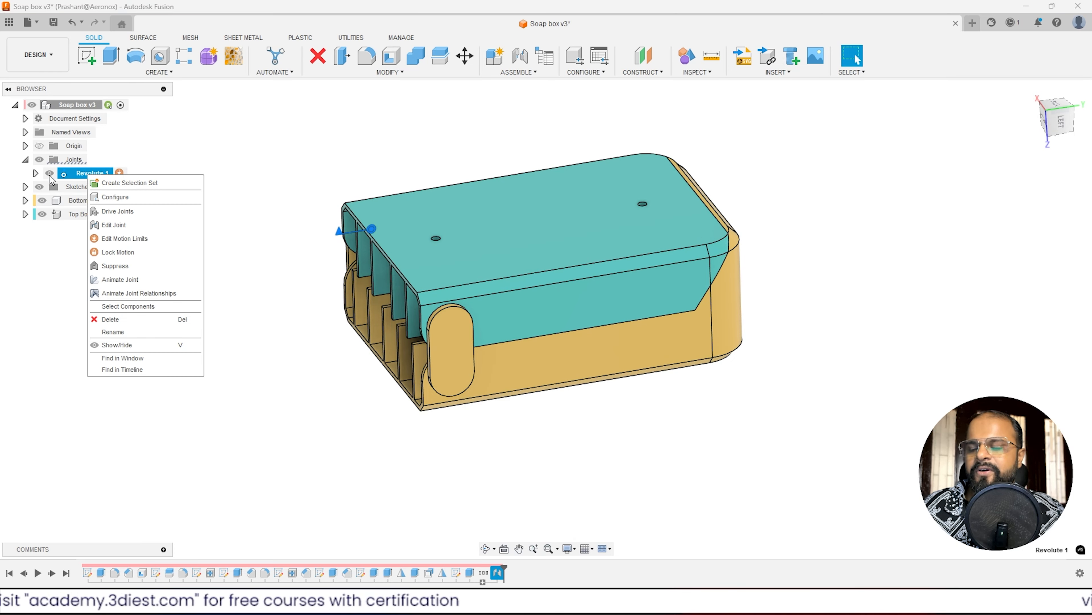
click(129, 282)
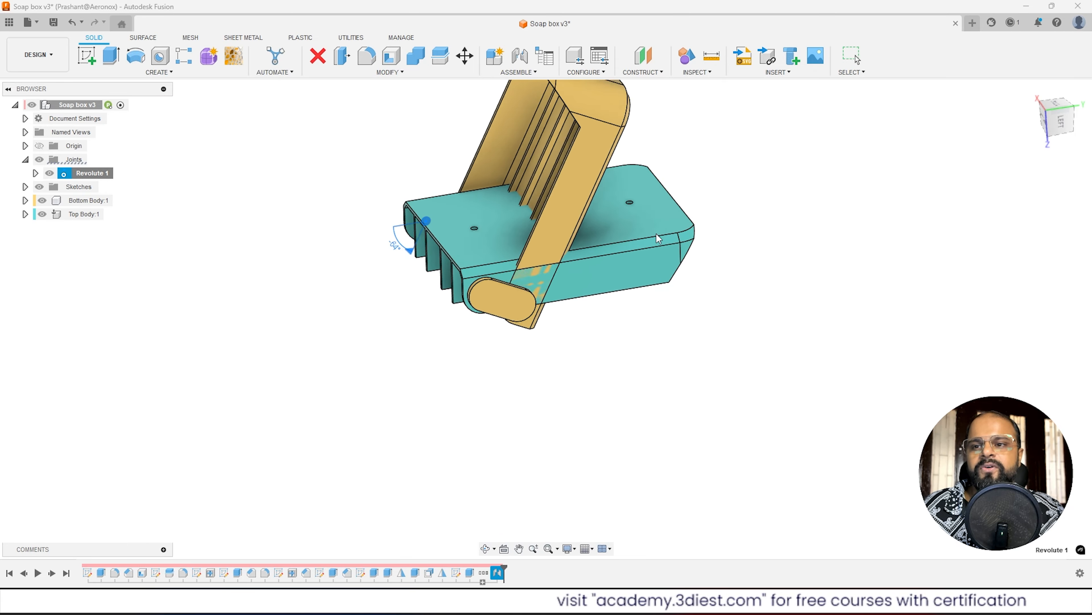
mouse_move(656, 234)
shift+middle_down()
mouse_move(565, 205)
mouse_move(685, 117)
mouse_move(597, 214)
mouse_move(642, 221)
shift+middle_up()
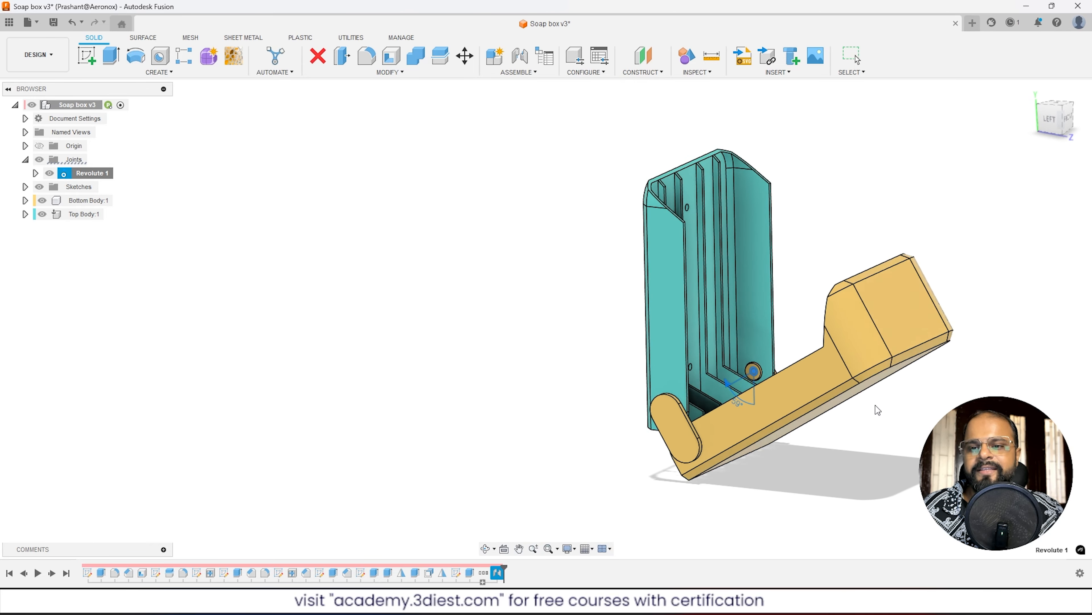
scroll(477, 280, down, 3)
scroll(868, 384, up, 3)
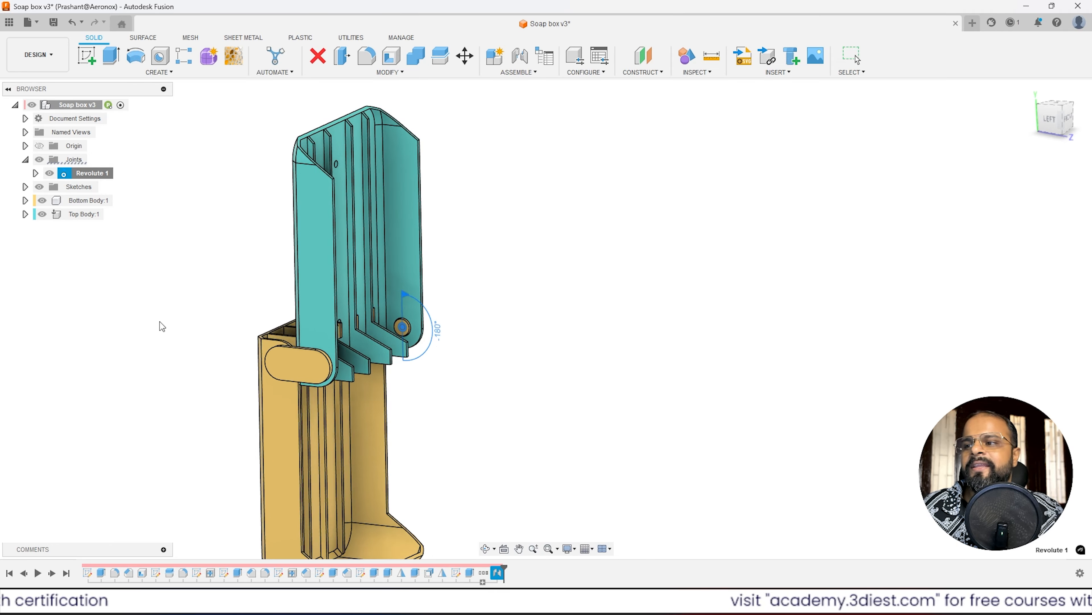
key(Escape)
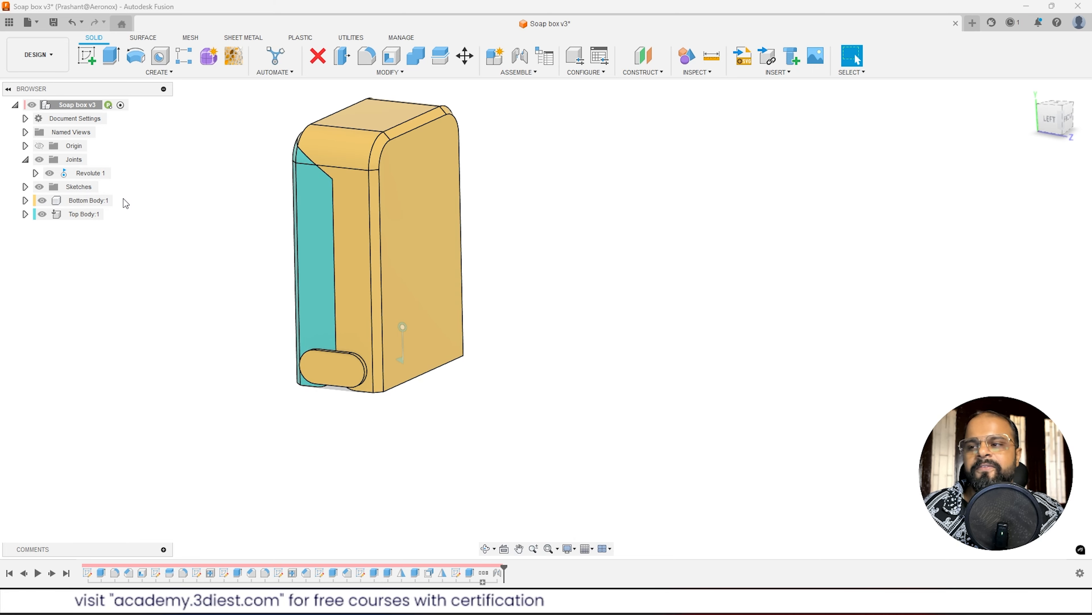
Edit the revolute joint's motion limits to a minimum of 0 deg and a maximum of 90 deg, preview them and apply.
click(81, 174)
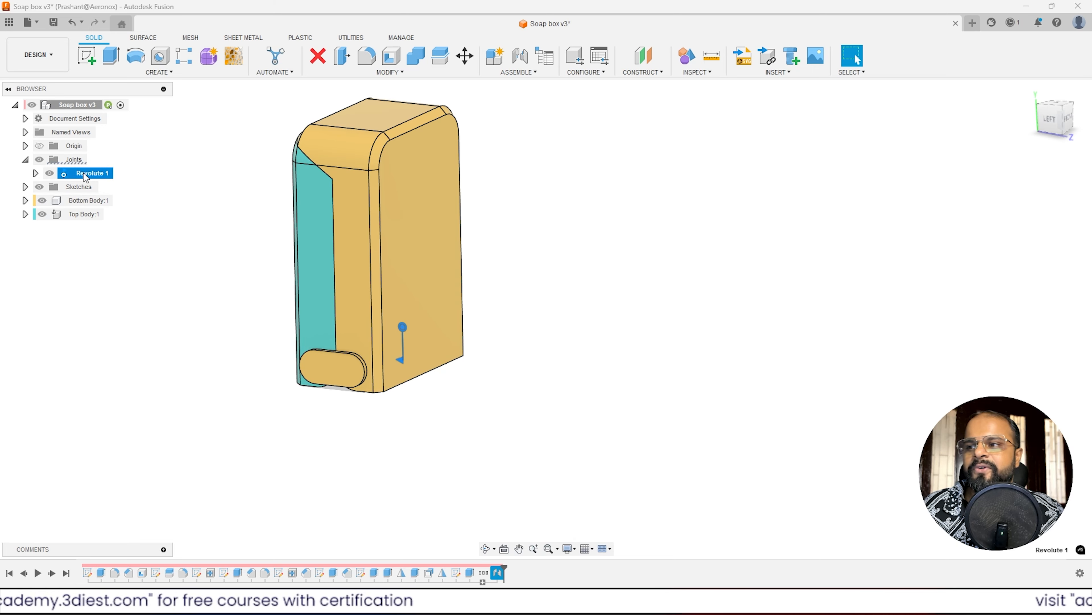
right_click(90, 176)
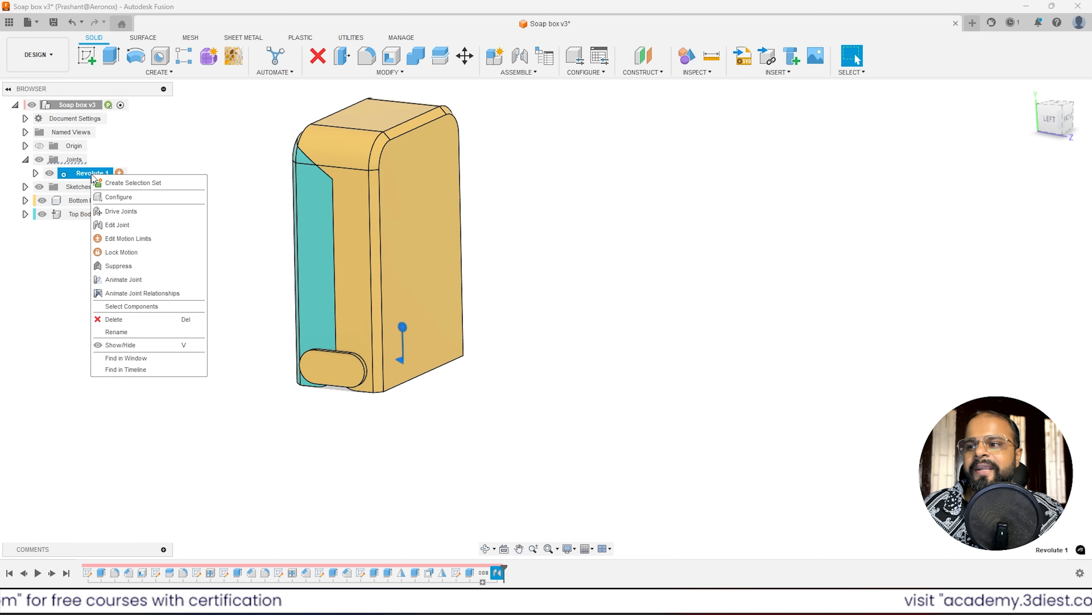
click(125, 226)
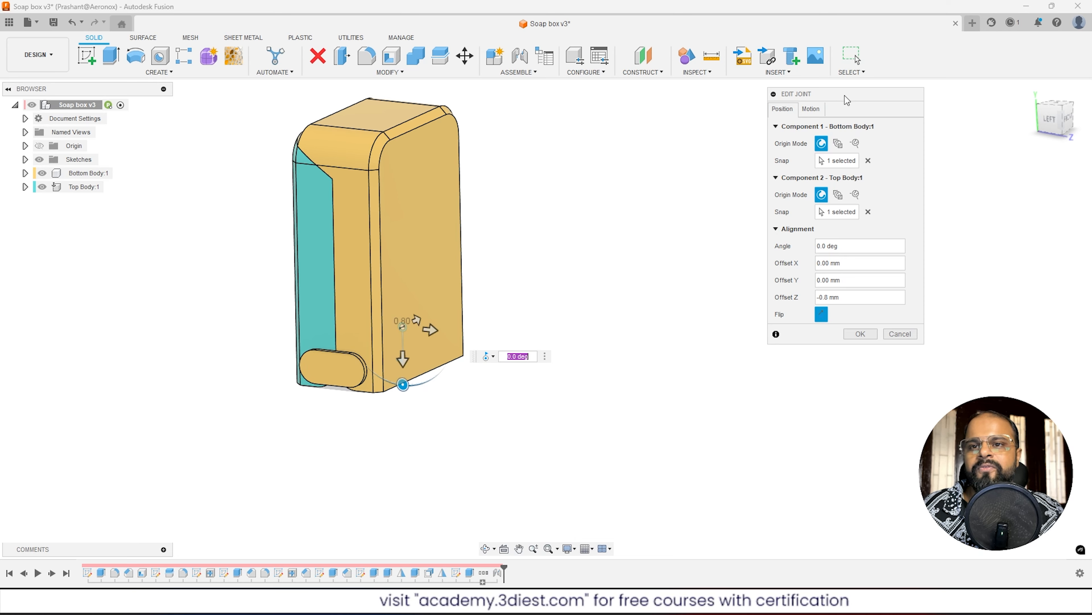
drag(847, 100, 654, 109)
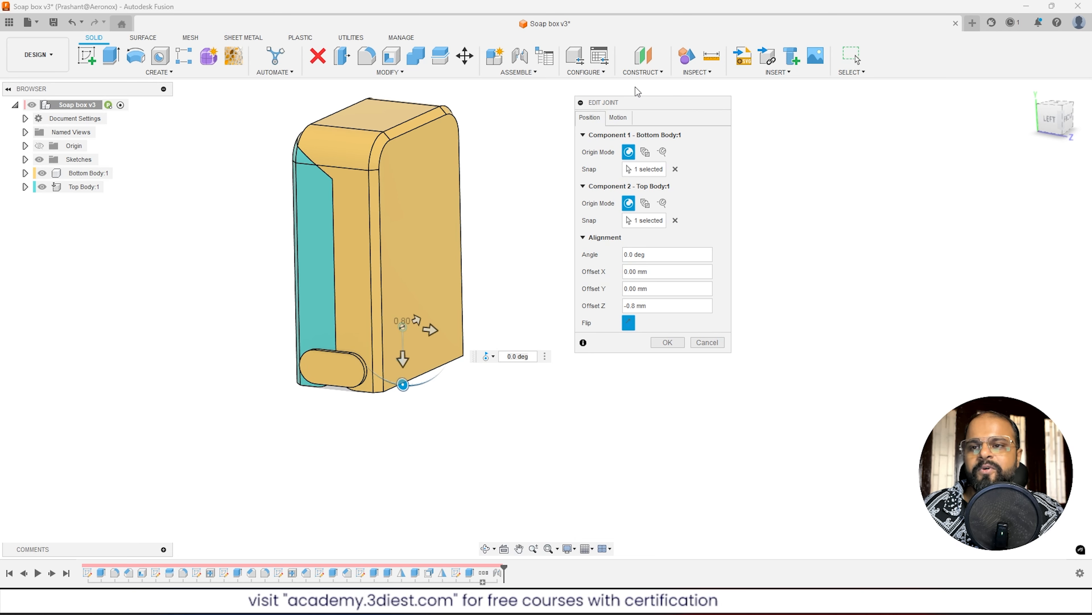
click(619, 117)
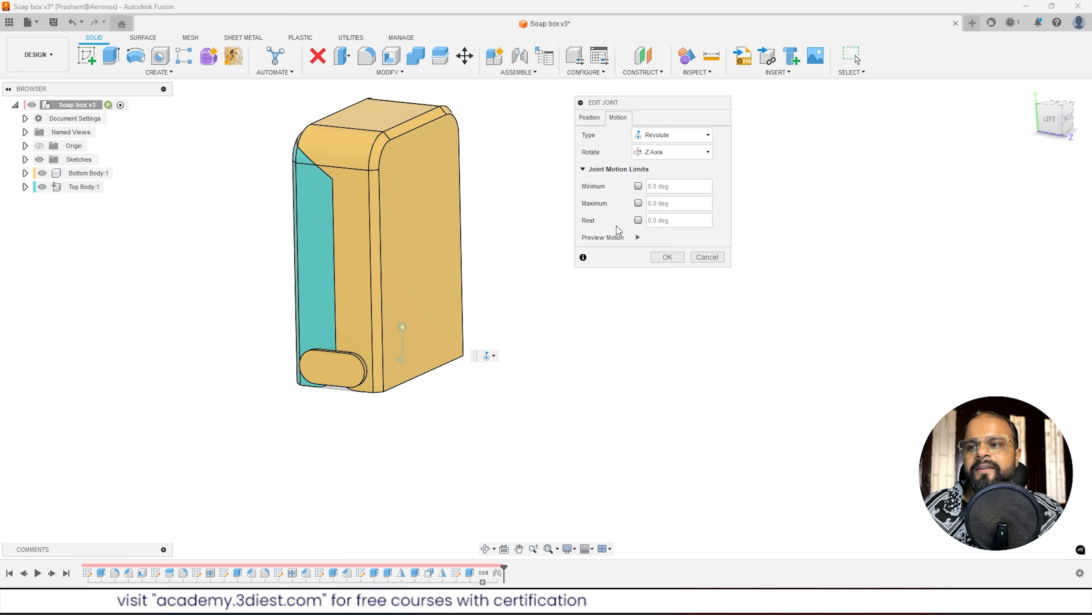
click(638, 203)
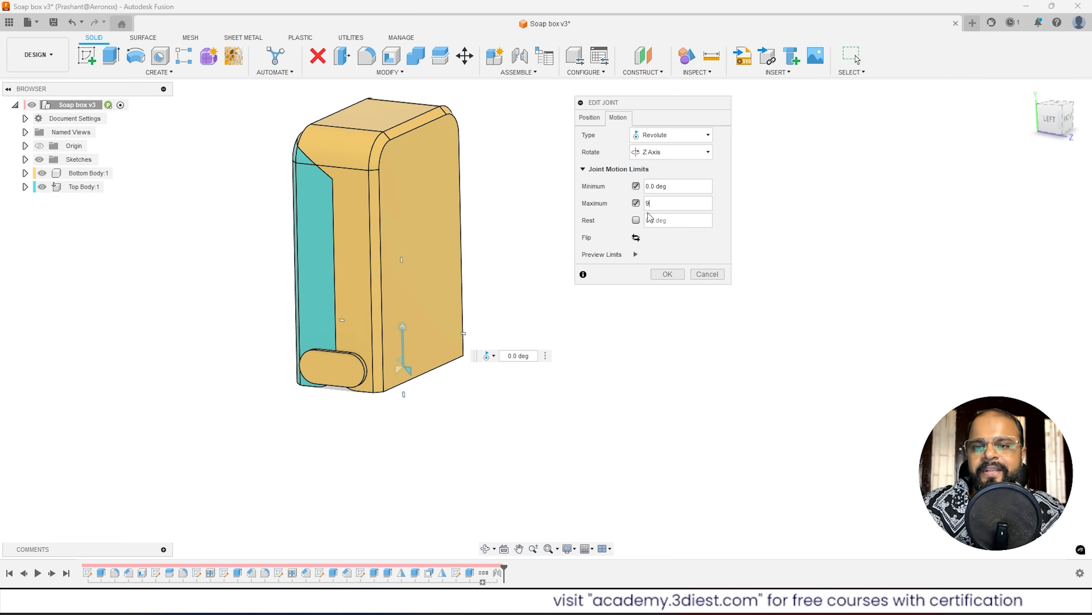
text(90)
key(Return)
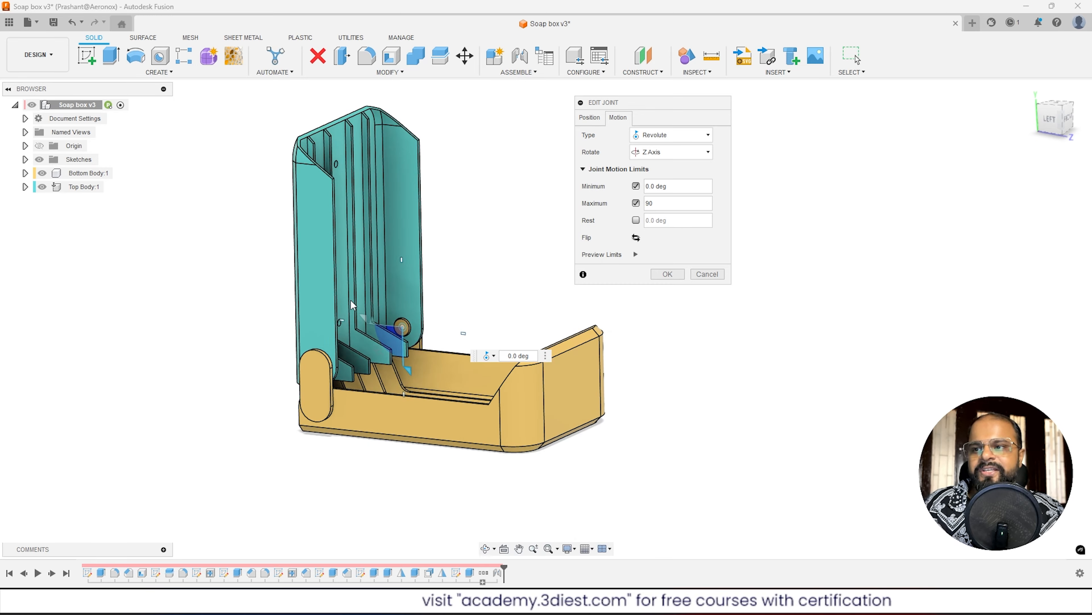
click(636, 255)
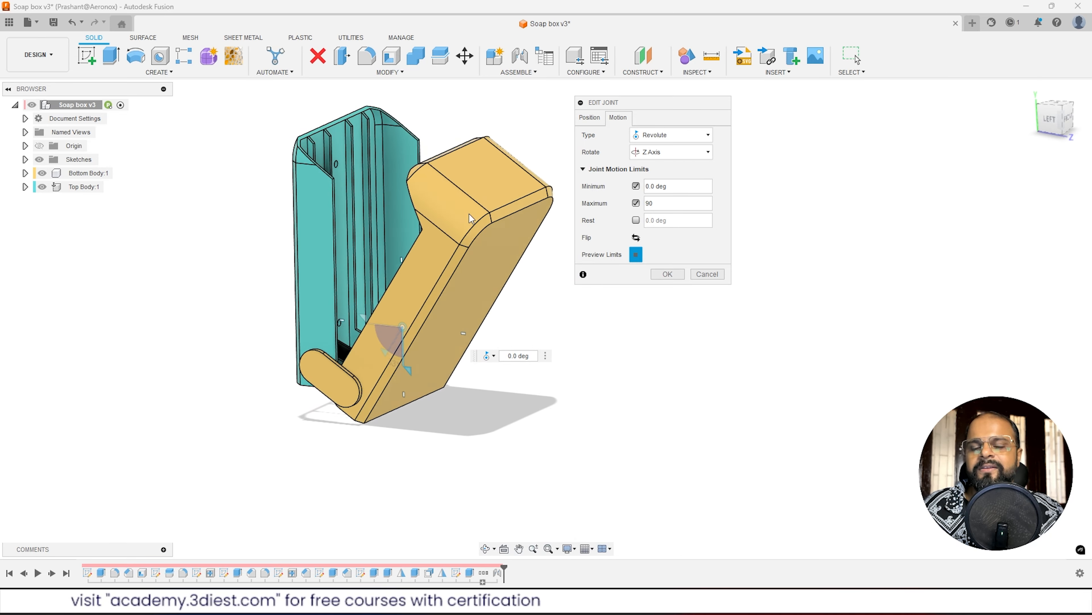
click(667, 274)
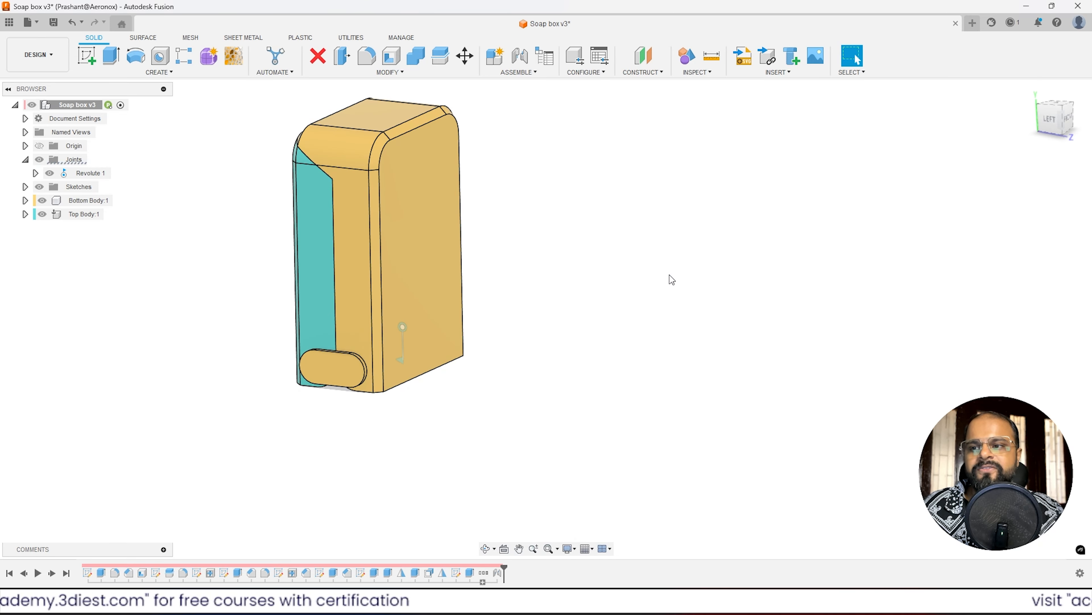
Swing the bottom part between closed and fully open to test the limits, and hide the revolute joint's marker.
drag(355, 138, 522, 420)
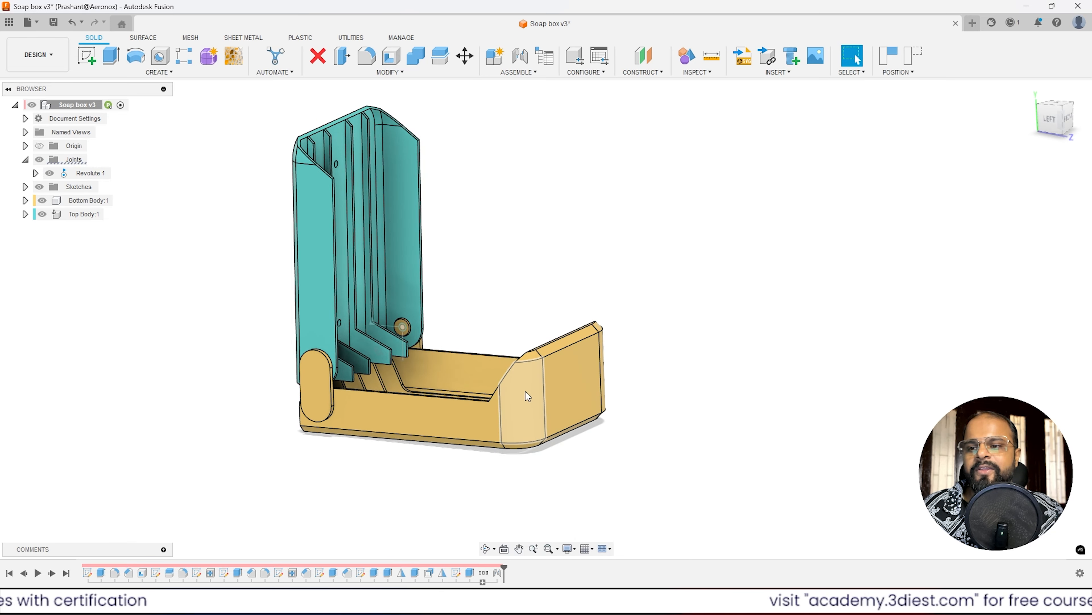
drag(514, 447, 418, 362)
scroll(420, 366, up, 3)
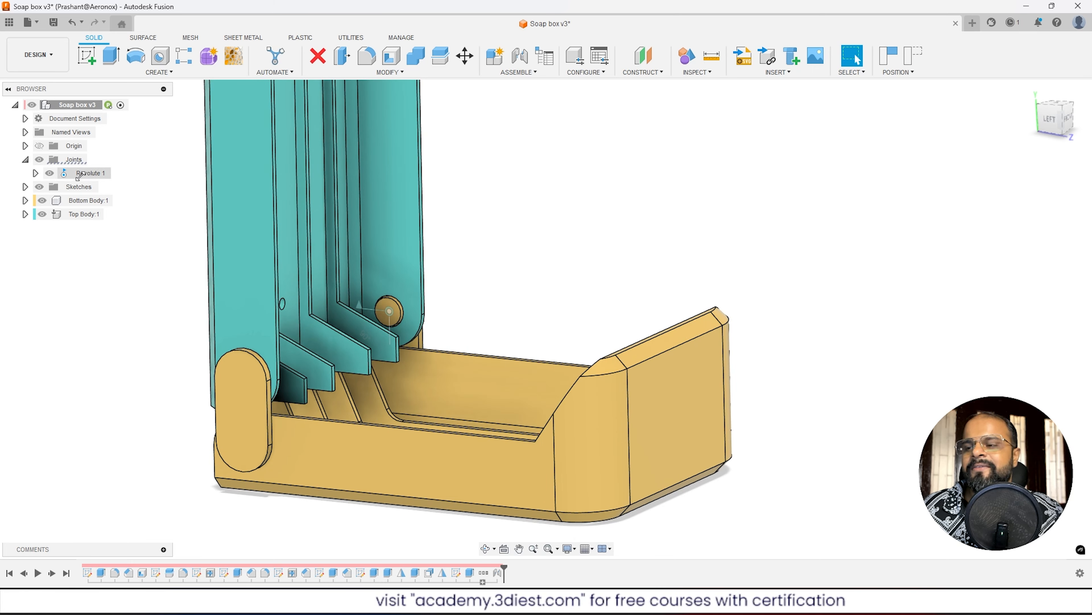
scroll(483, 384, down, 3)
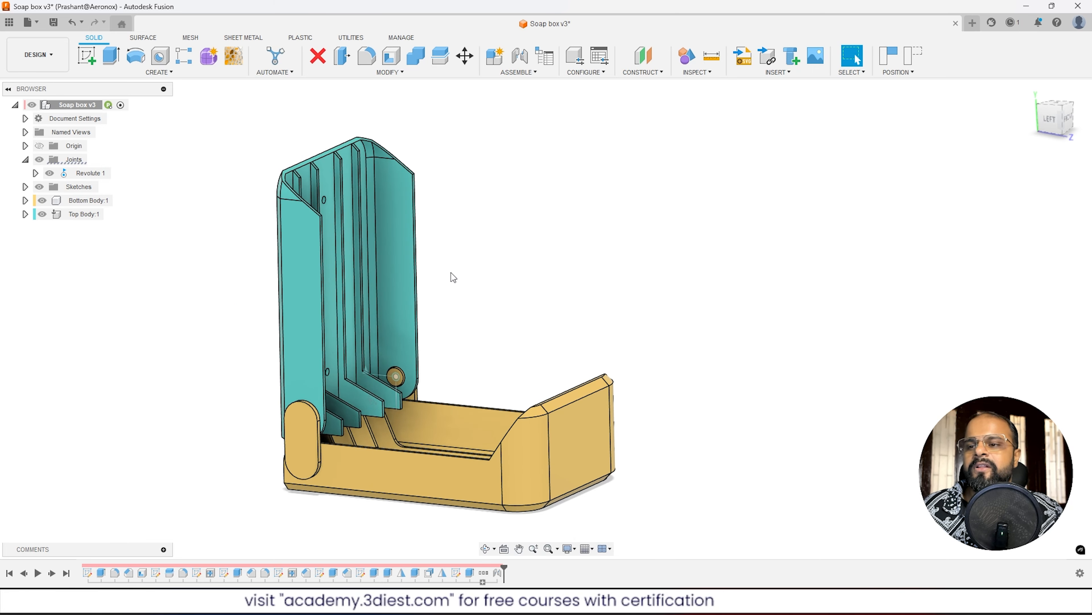
drag(512, 473, 400, 376)
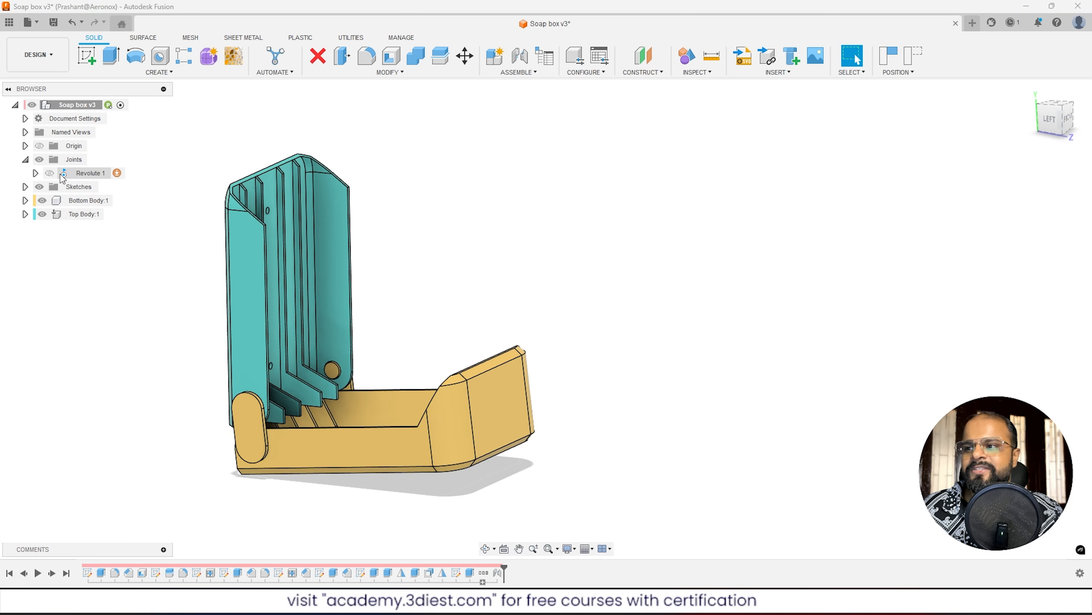
click(47, 173)
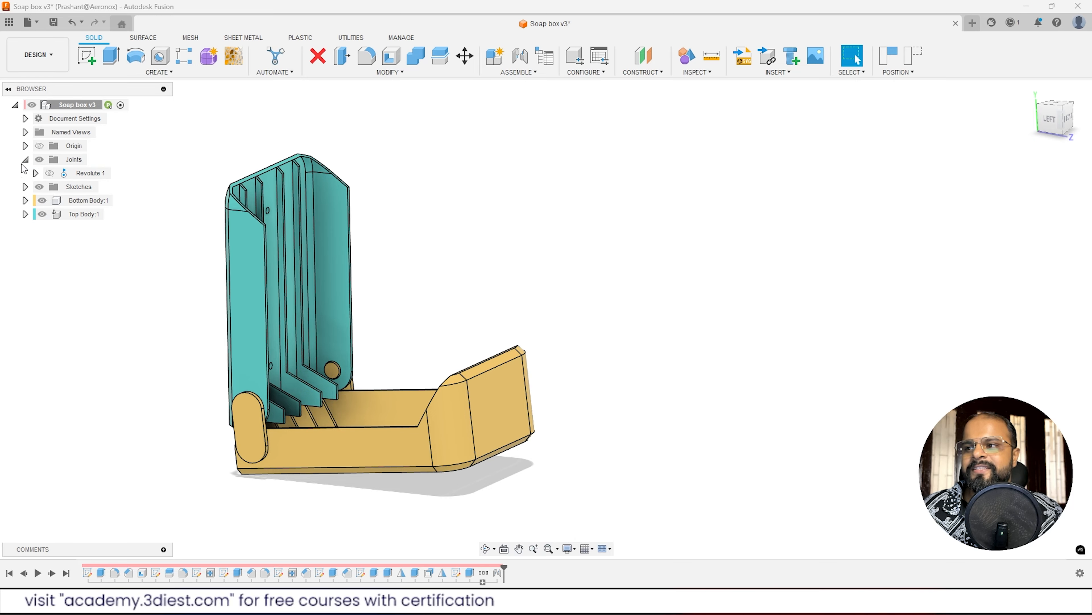
Examine the opened soap box from the side and from above, checking the hinge area and inner ribs.
scroll(521, 241, down, 3)
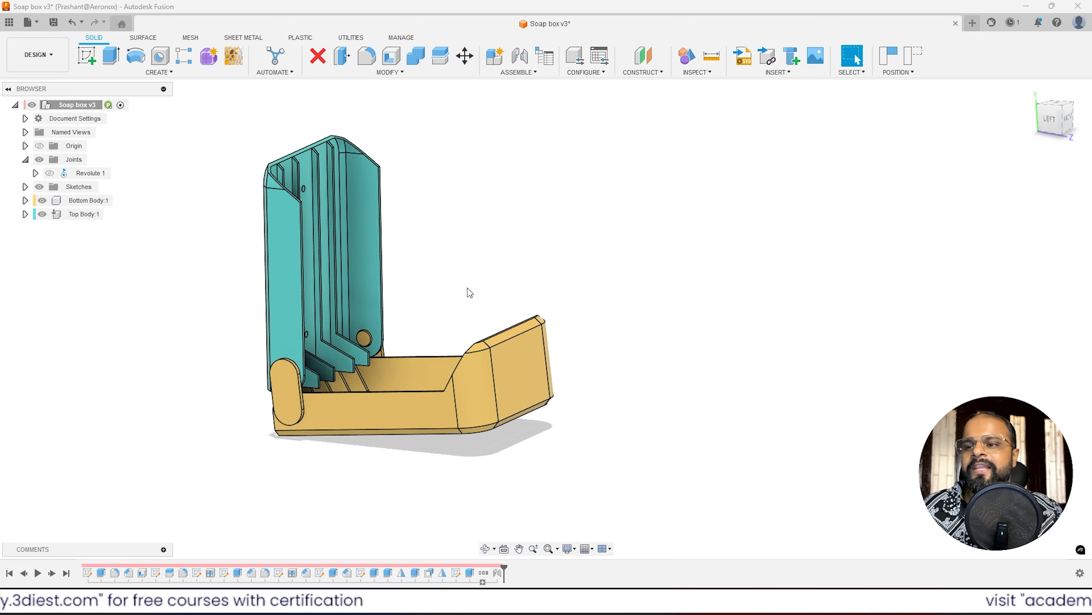
shift+middle_drag(468, 290, 523, 374)
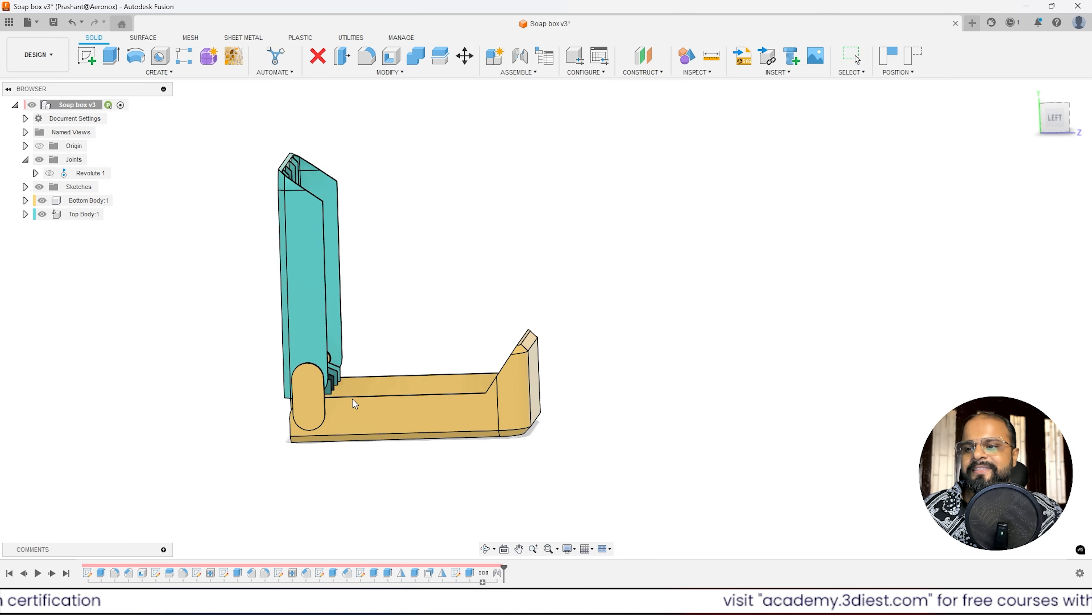
shift+middle_drag(353, 399, 313, 367)
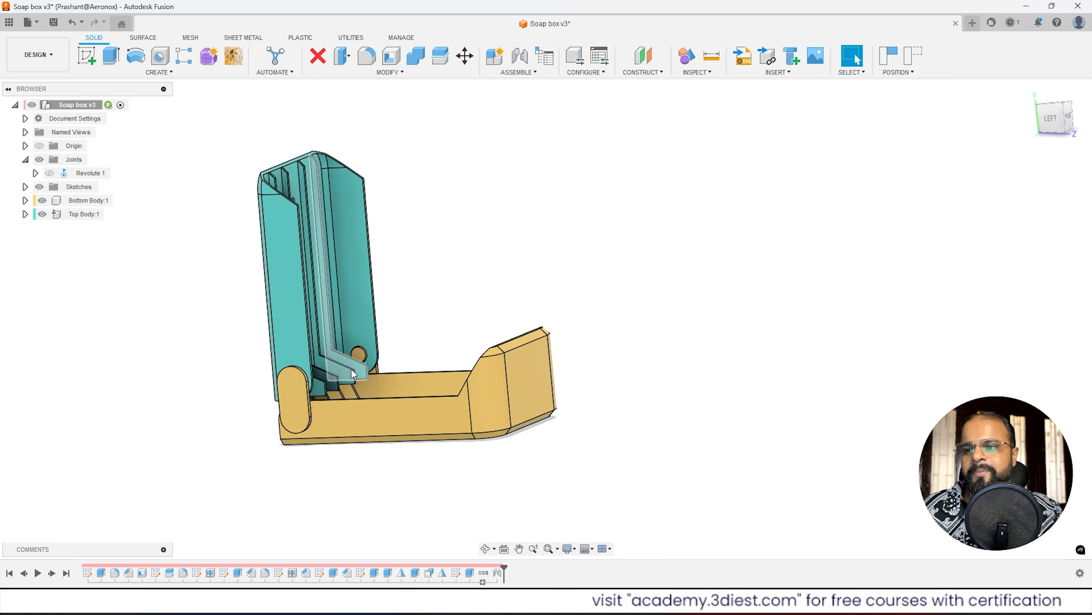
scroll(445, 293, down, 3)
scroll(460, 318, up, 3)
scroll(469, 277, down, 2)
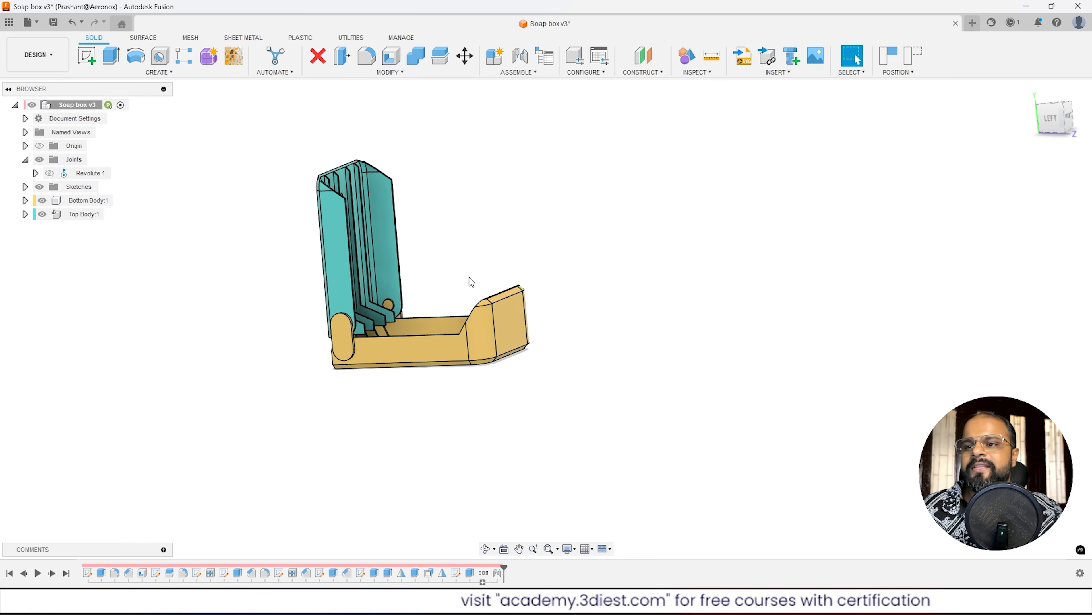
shift+middle_drag(469, 276, 405, 239)
shift+middle_drag(416, 284, 405, 339)
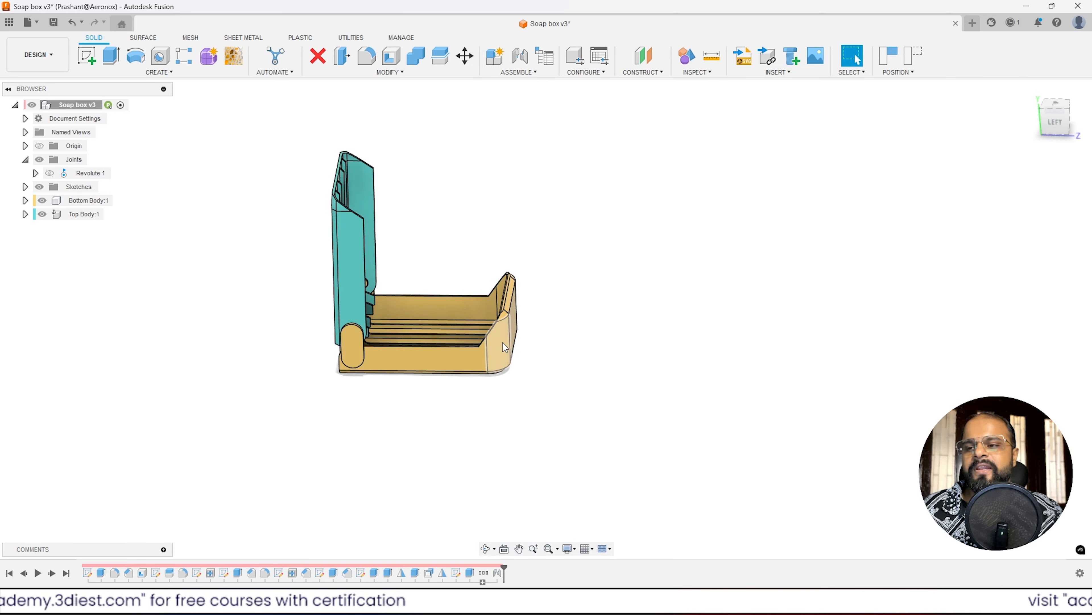
Swing the bottom part shut and open again, and inspect the closed hinge end and the opened box from the front.
drag(502, 343, 355, 229)
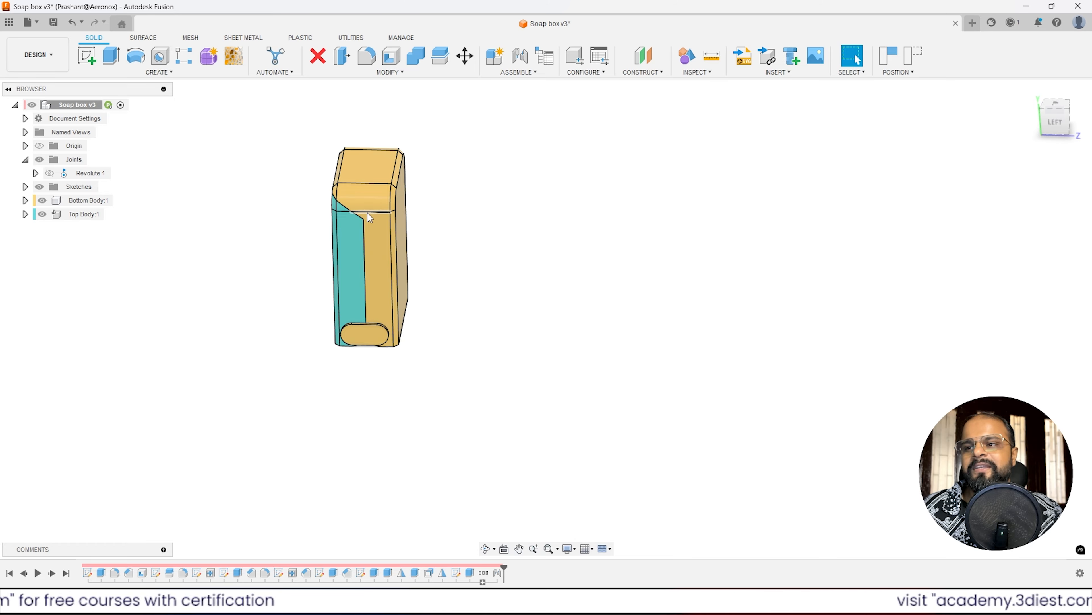
shift+middle_drag(421, 254, 378, 193)
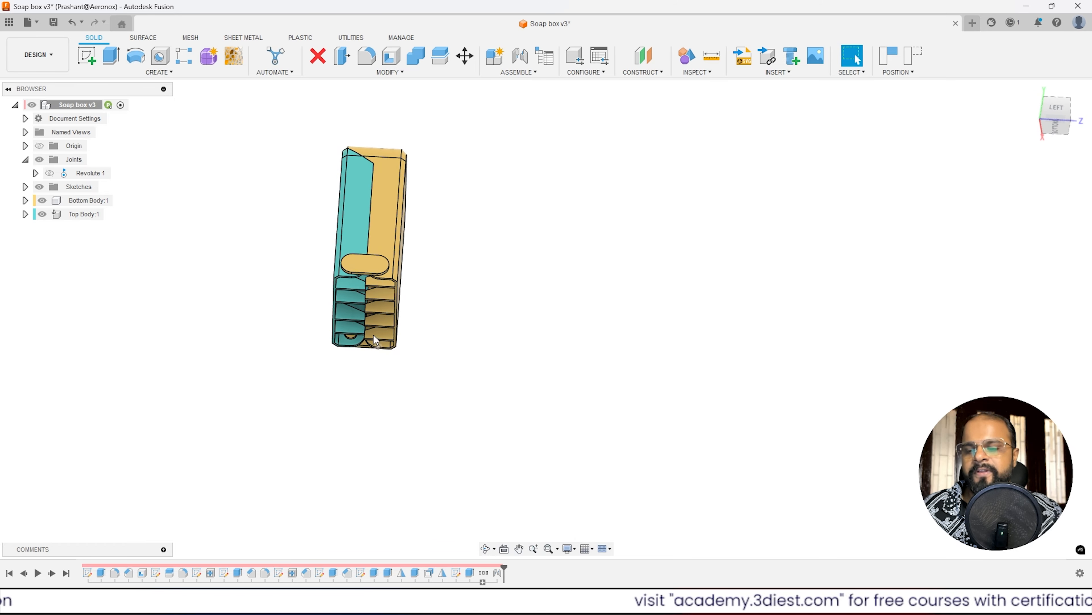
drag(384, 194, 462, 307)
shift+middle_drag(477, 250, 423, 262)
scroll(467, 238, up, 3)
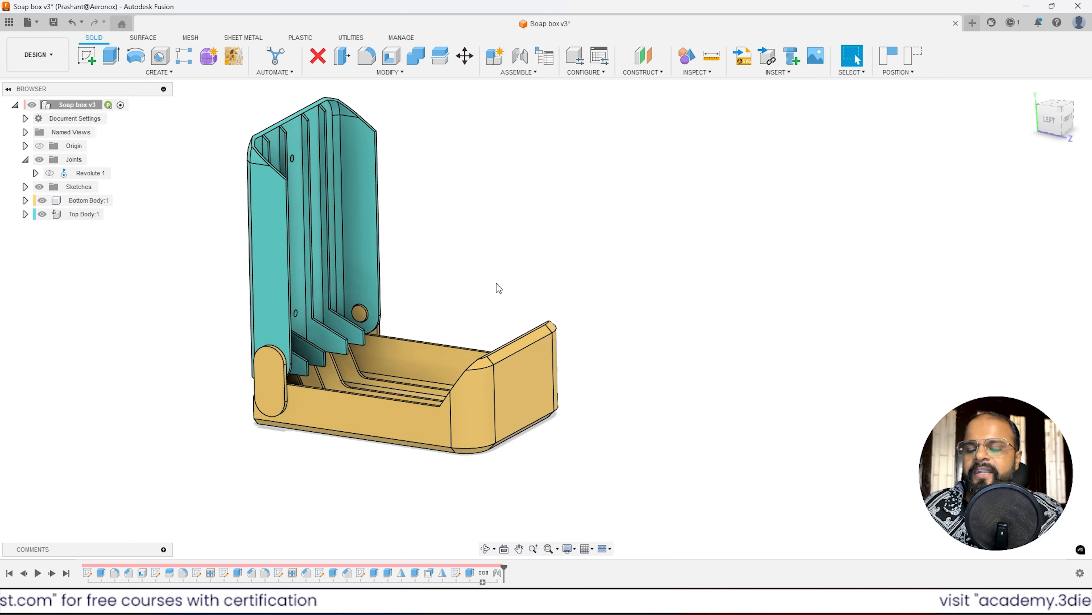
shift+middle_drag(499, 287, 418, 342)
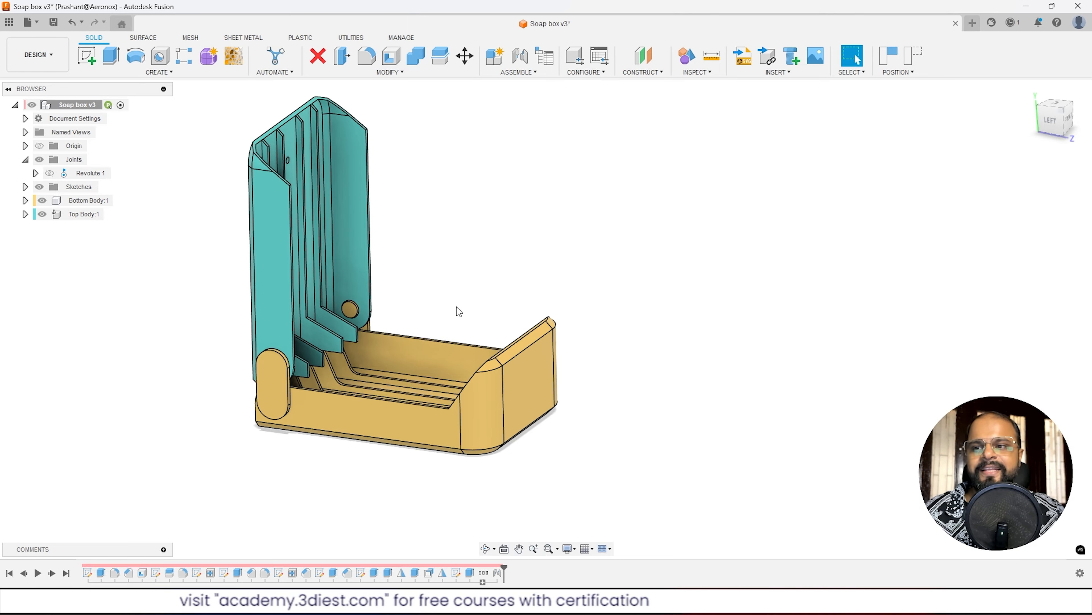
shift+middle_drag(457, 306, 414, 344)
shift+middle_drag(617, 262, 443, 319)
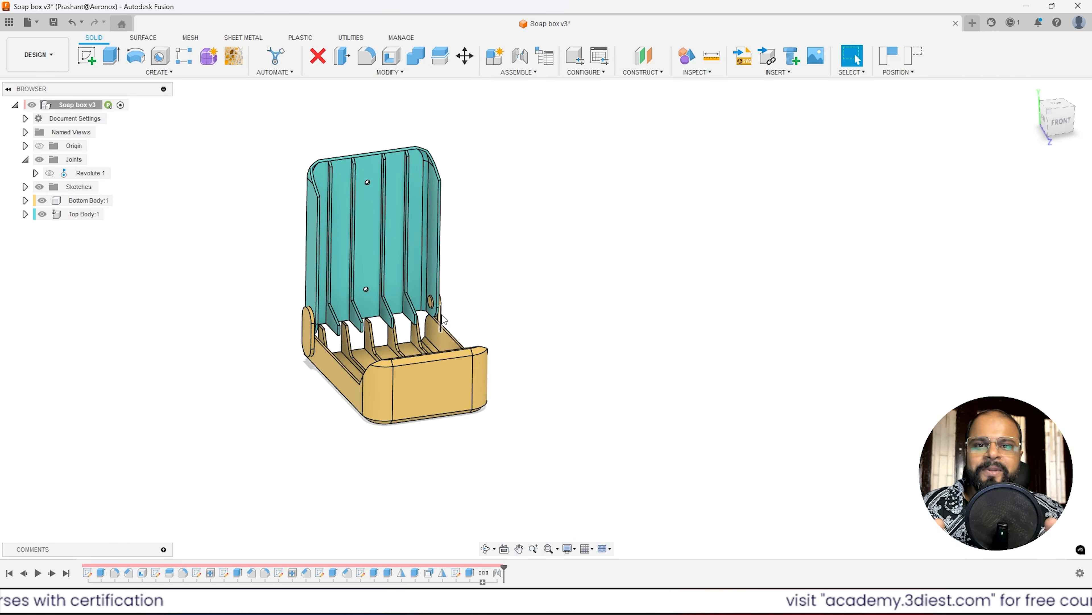